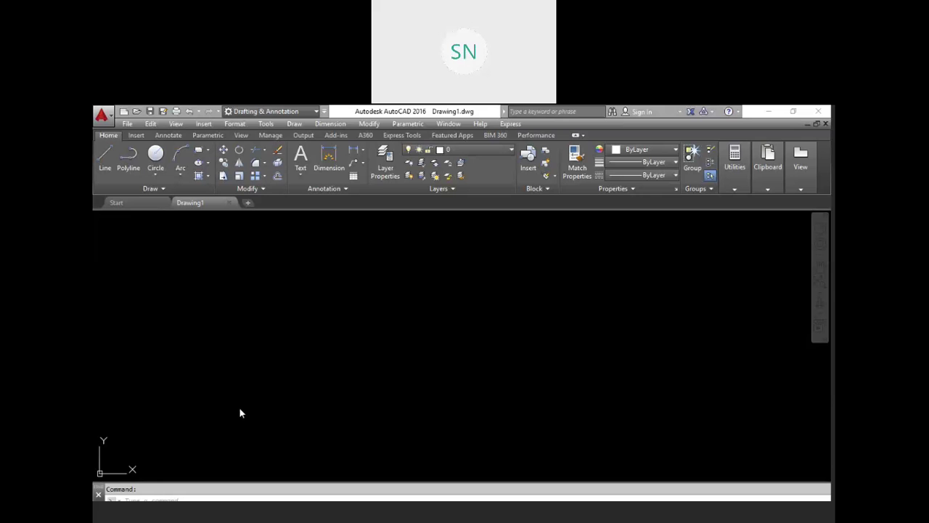
pyautogui.press('Escape')
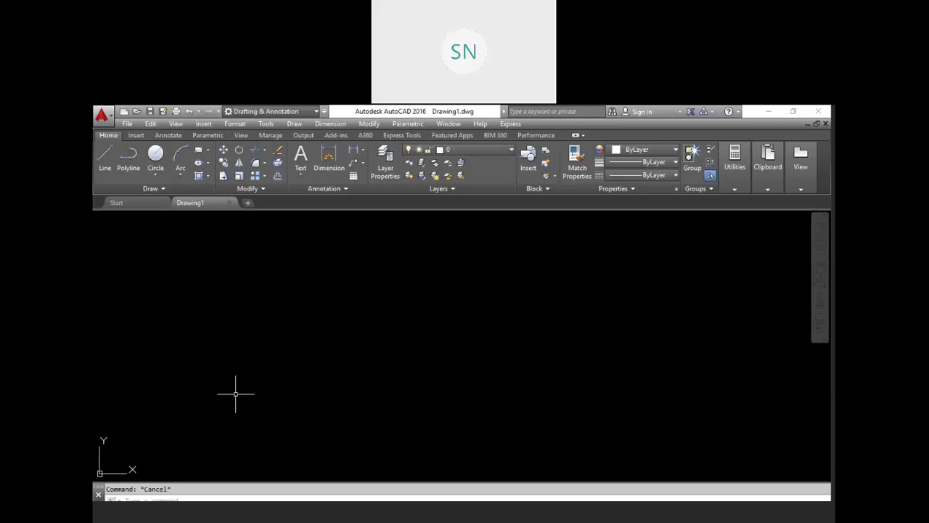
pyautogui.write('tr')
pyautogui.press('Return')
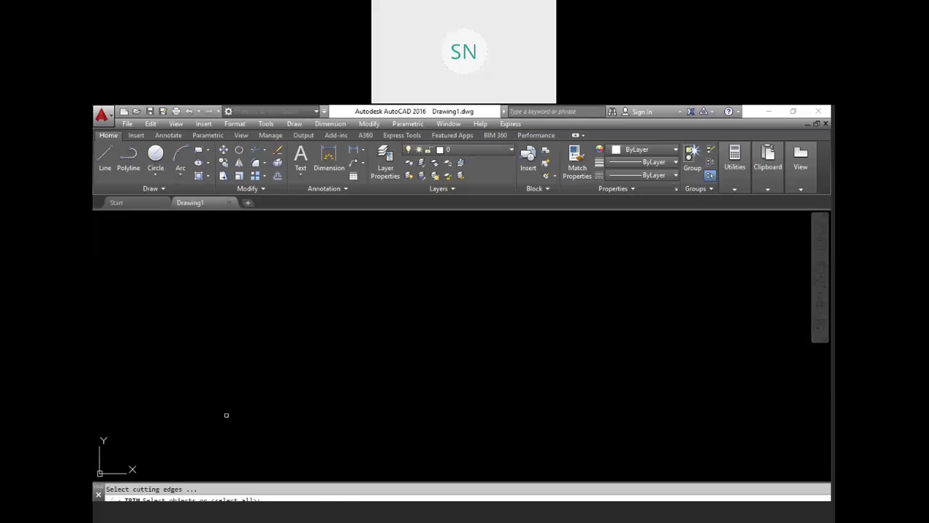
pyautogui.click(226, 414)
pyautogui.press('Escape')
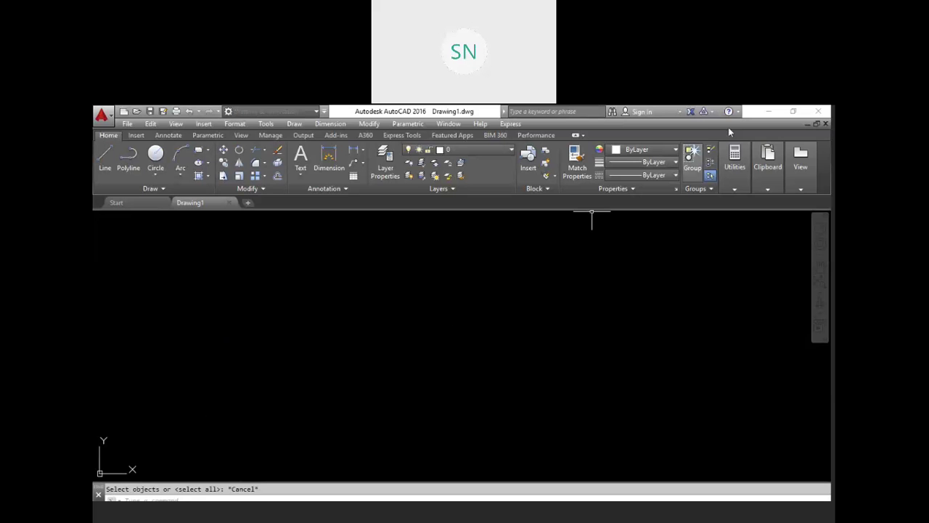
# Step: Restore and maximize the program window again so the full command line and status bar are visible
pyautogui.moveTo(801, 160)
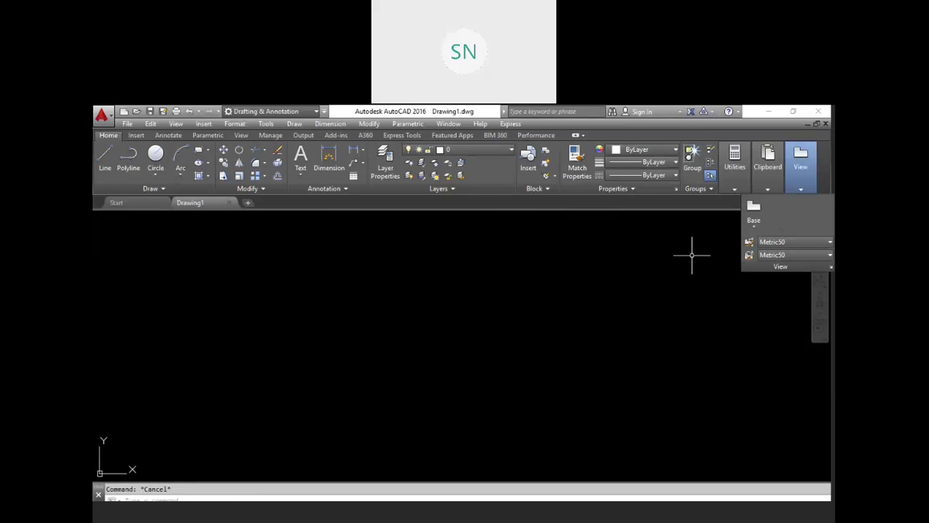
pyautogui.moveTo(768, 160)
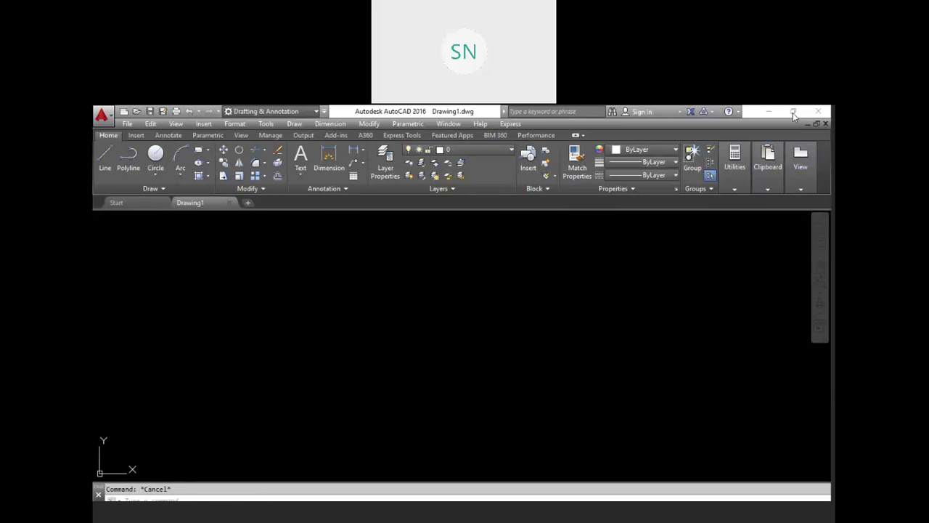
pyautogui.click(794, 114)
pyautogui.click(794, 114)
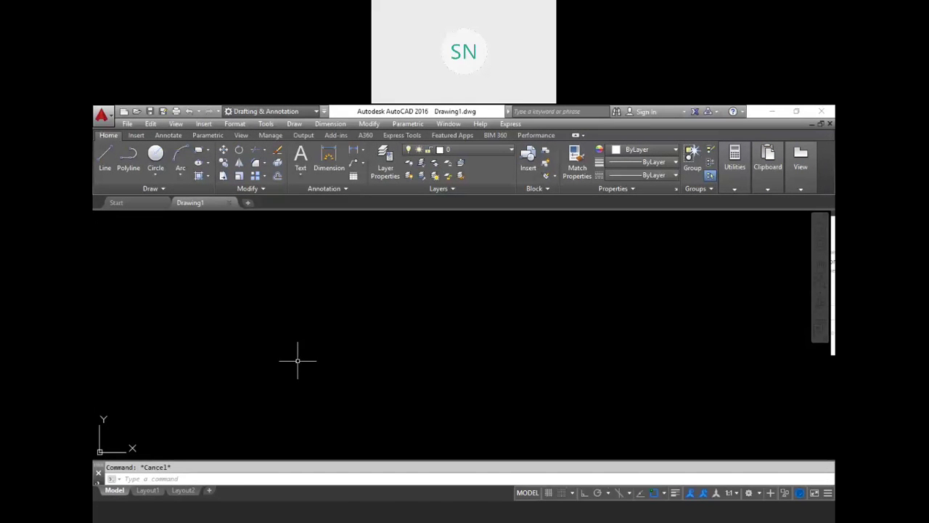
# Step: Draw a rectangle freehand in the lower-middle area of the empty drawing
pyautogui.write('rec')
pyautogui.press('Return')
pyautogui.click(270, 385)
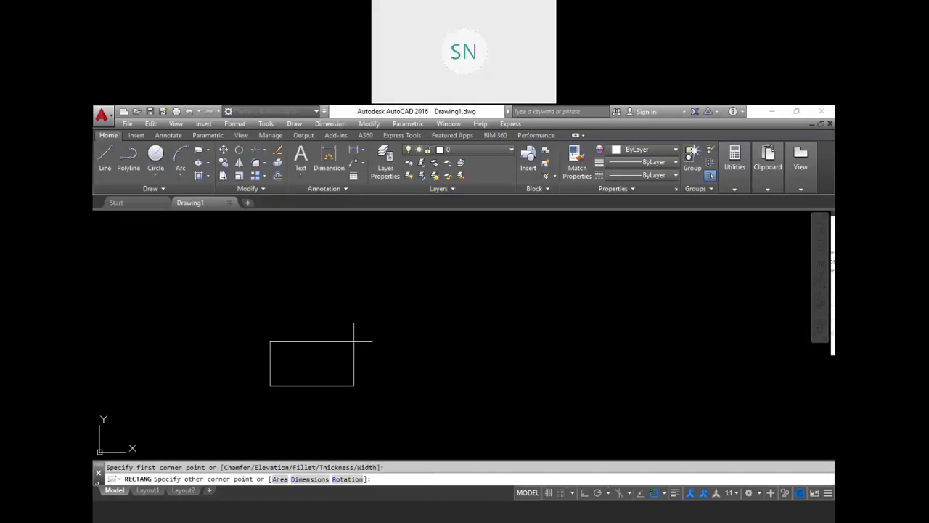
pyautogui.click(399, 300)
# Step: Draw a circle freehand, up and to the right of the rectangle, by its center and radius
pyautogui.write('c')
pyautogui.press('Return')
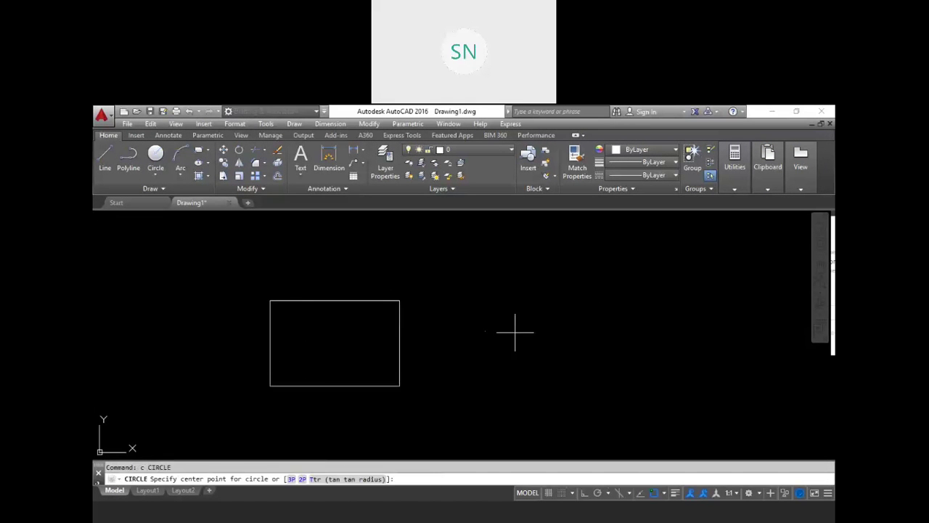
pyautogui.click(529, 286)
pyautogui.click(571, 333)
pyautogui.press('Escape')
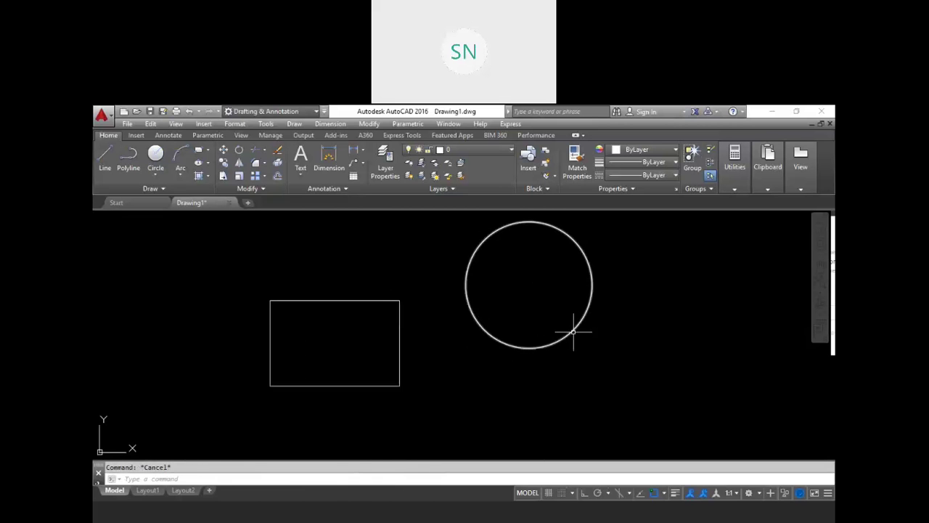
# Step: Draw a slightly tilted ellipse below and to the right of the circle by its axis endpoints and other-axis distance
pyautogui.write('el')
pyautogui.press('Return')
pyautogui.click(534, 426)
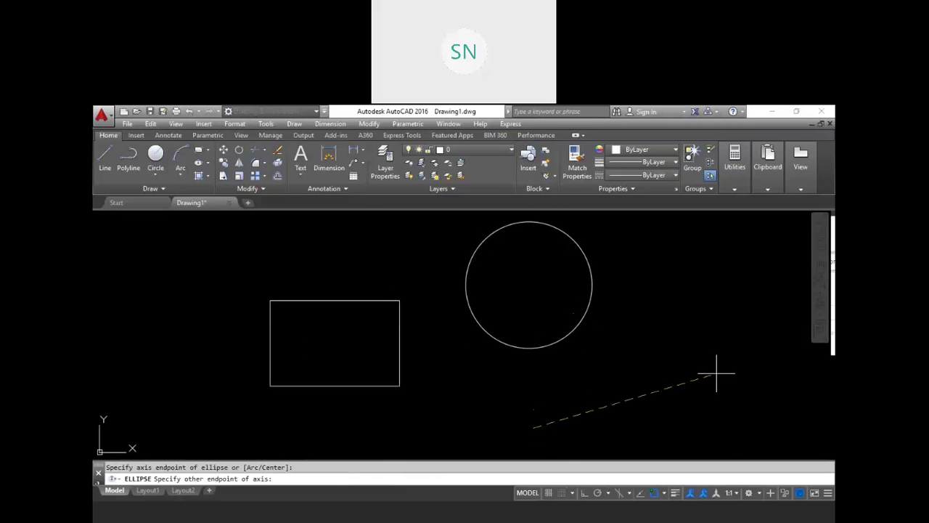
pyautogui.click(741, 381)
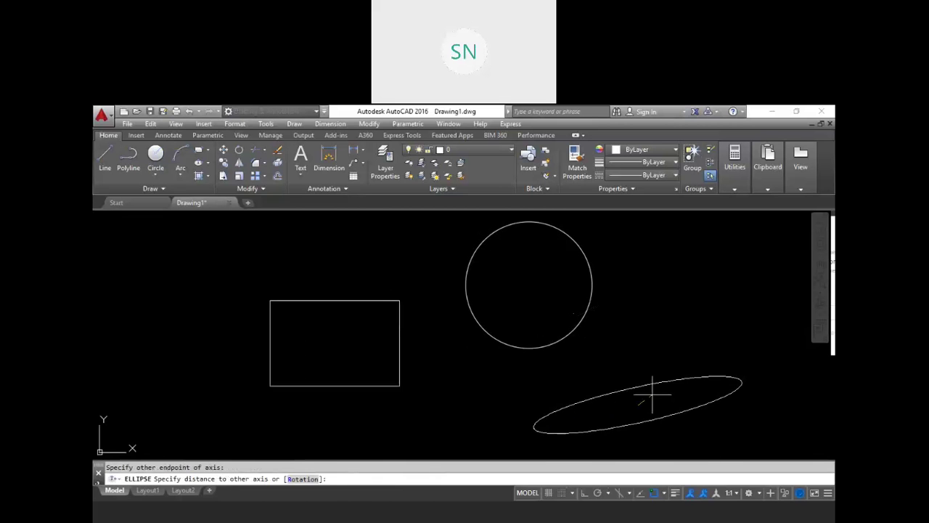
pyautogui.click(641, 360)
pyautogui.moveTo(657, 320)
pyautogui.mouseDown(button='middle')
pyautogui.moveTo(566, 322)
pyautogui.moveTo(606, 309)
pyautogui.mouseUp(button='middle')
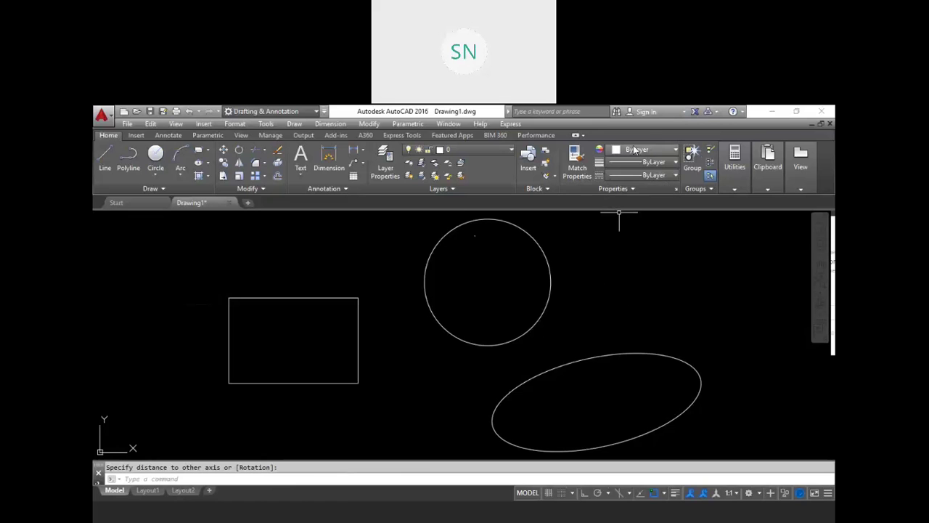
# Step: Change the rectangle's object color to Red and clear the selection
pyautogui.click(369, 269)
pyautogui.click(319, 326)
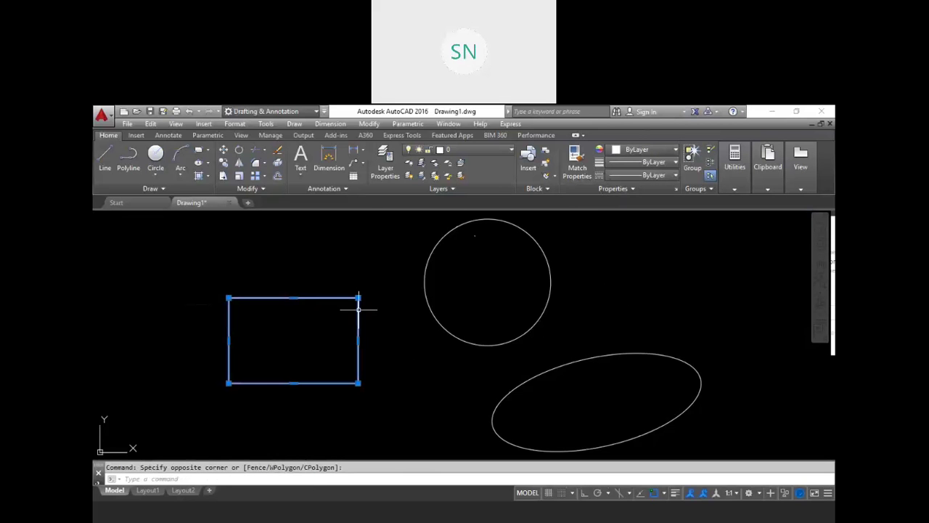
pyautogui.click(667, 150)
pyautogui.click(615, 260)
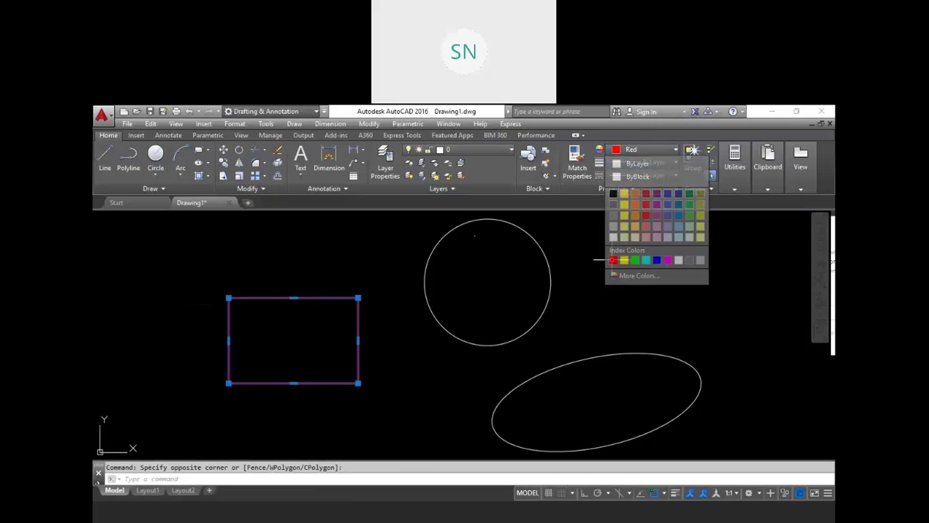
pyautogui.press('Escape')
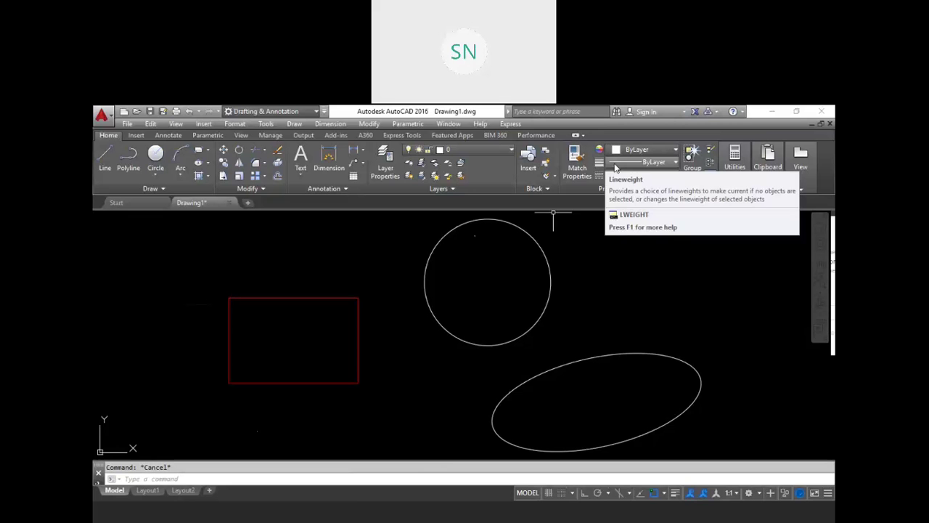
# Step: Set the circle's lineweight to 0.60 mm and clear the selection
pyautogui.click(588, 301)
pyautogui.click(500, 256)
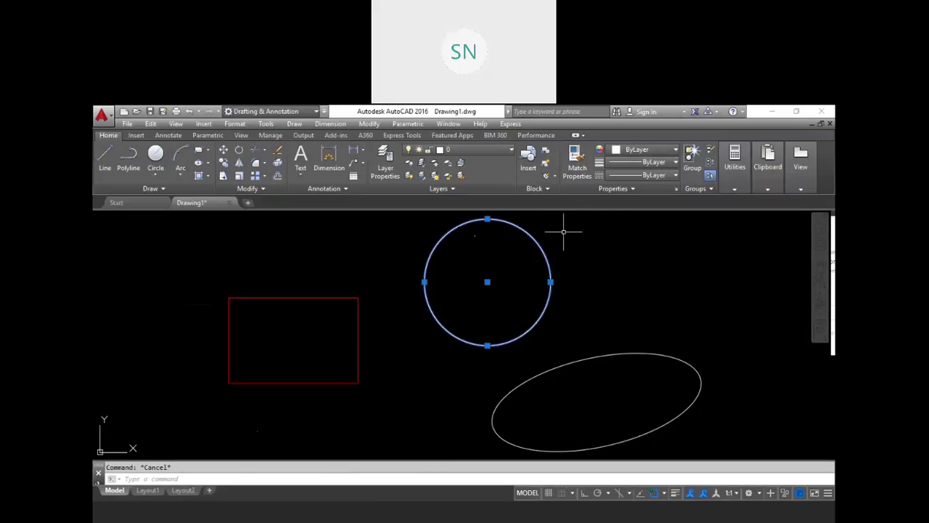
pyautogui.click(644, 163)
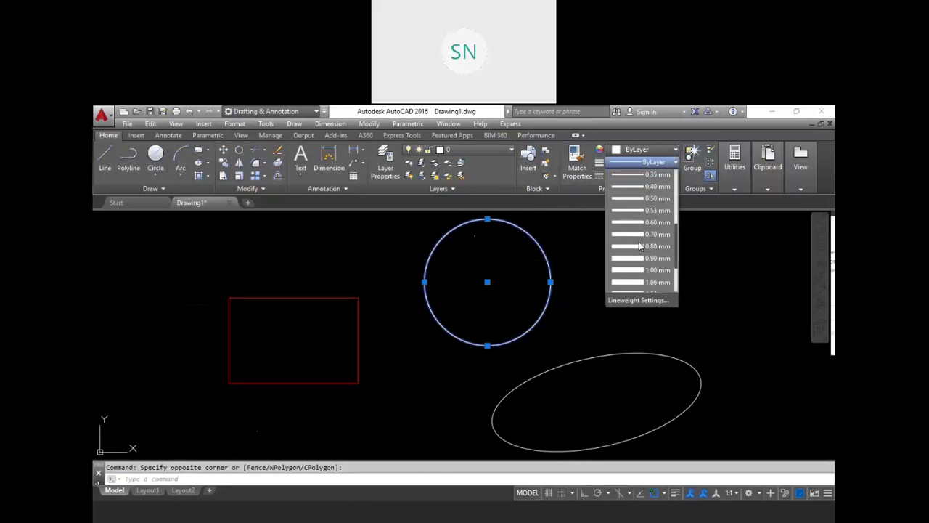
pyautogui.click(637, 222)
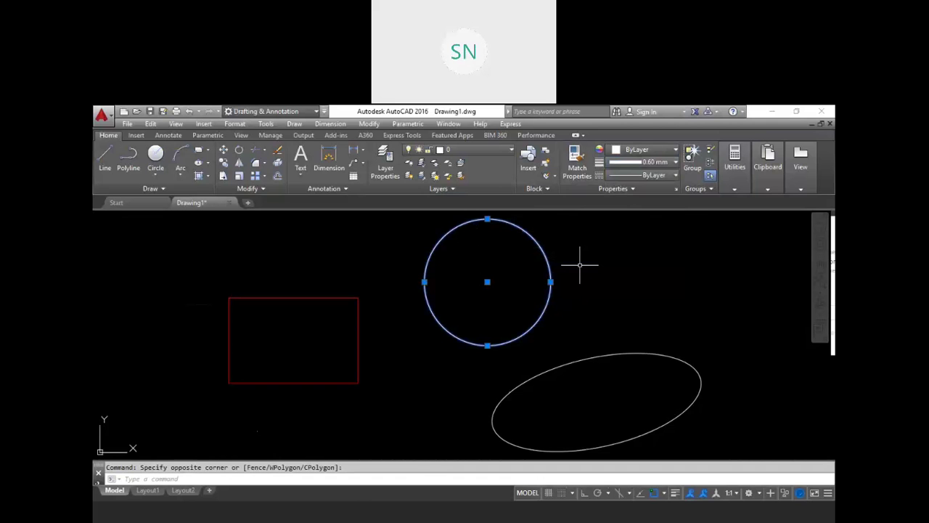
pyautogui.press('Escape')
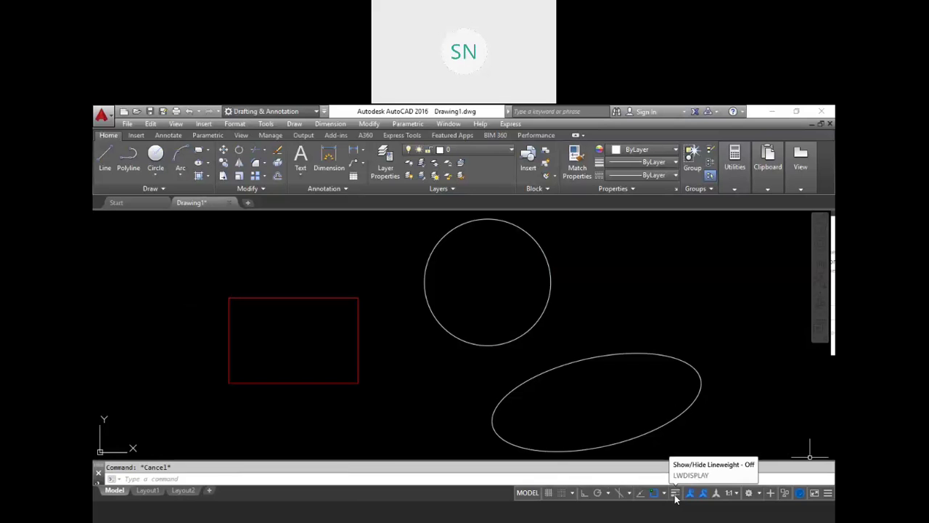
# Step: Turn on the lineweight display, switching it off and on again to compare the circle's thickness
pyautogui.click(828, 494)
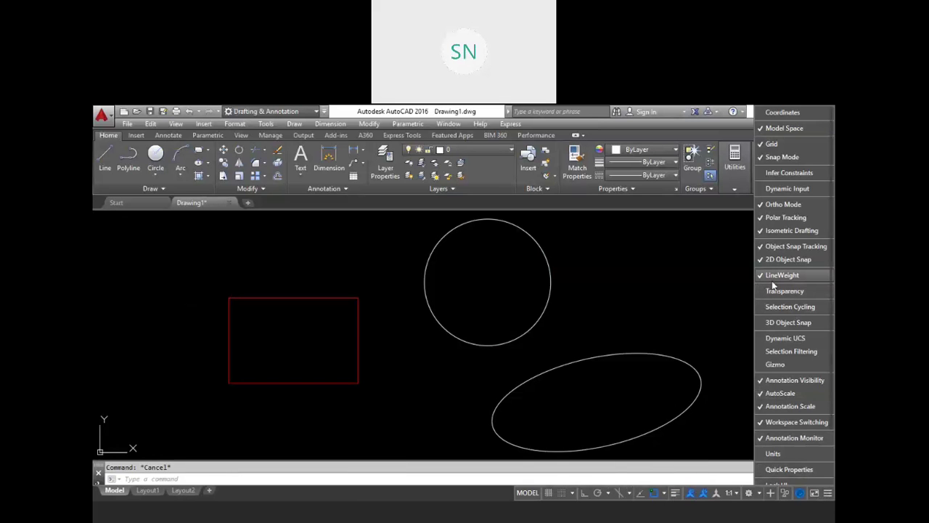
pyautogui.click(676, 495)
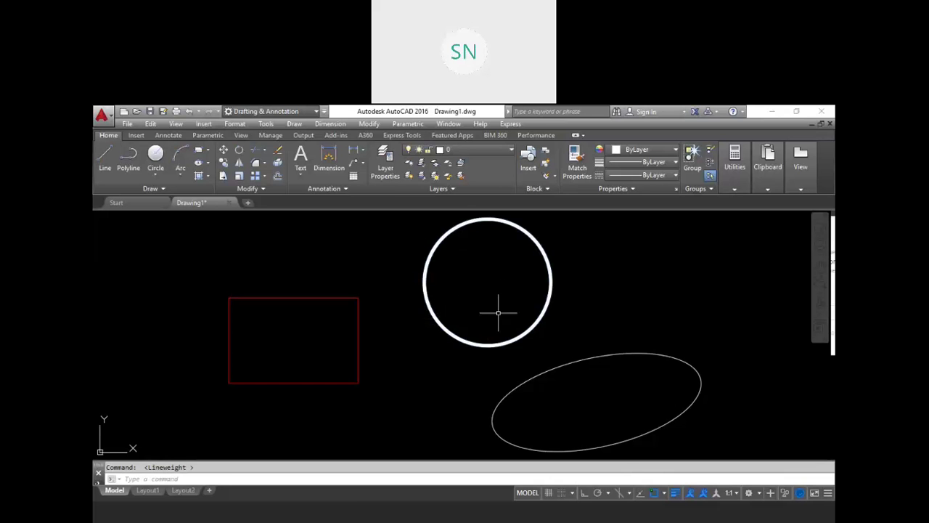
pyautogui.click(675, 493)
pyautogui.moveTo(480, 297); pyautogui.dragTo(469, 315, button='middle')
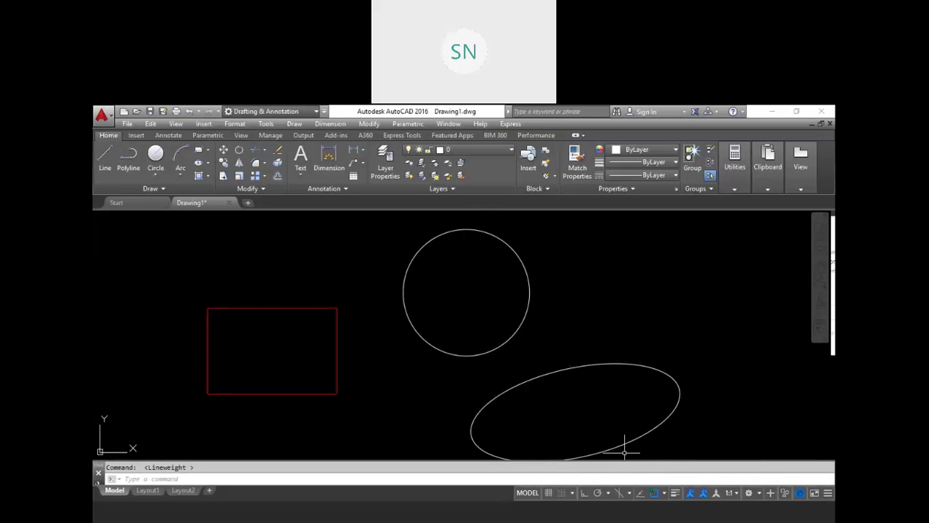
pyautogui.click(676, 493)
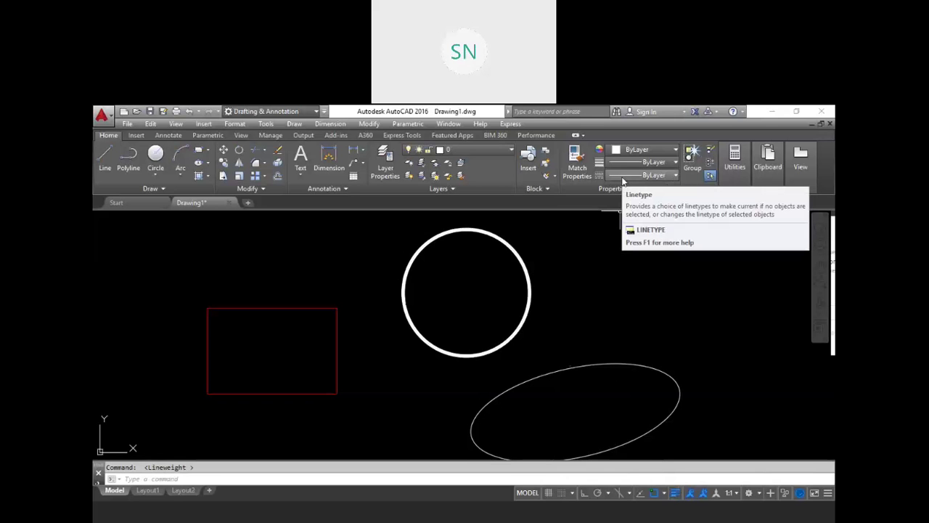
# Step: Open the list of loadable linetypes from the Linetype Manager and select ACAD_ISO07W100
pyautogui.click(622, 177)
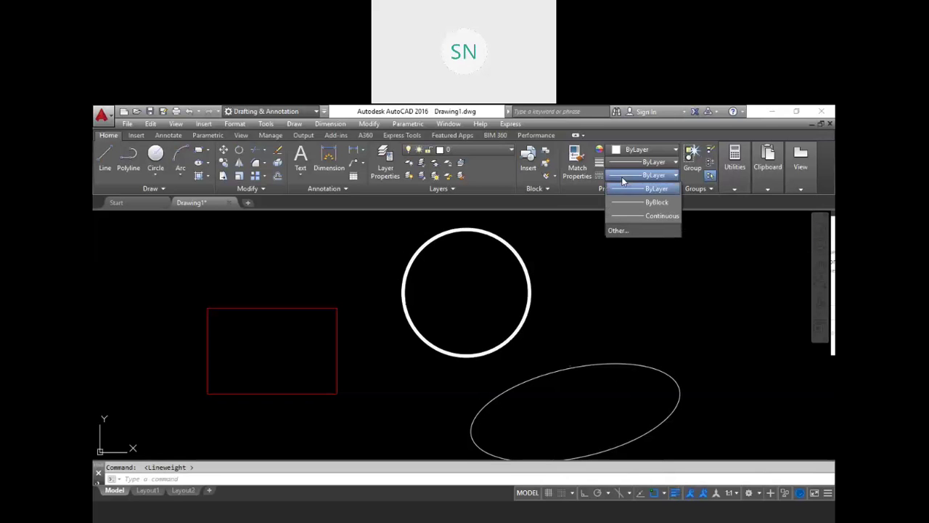
pyautogui.click(635, 230)
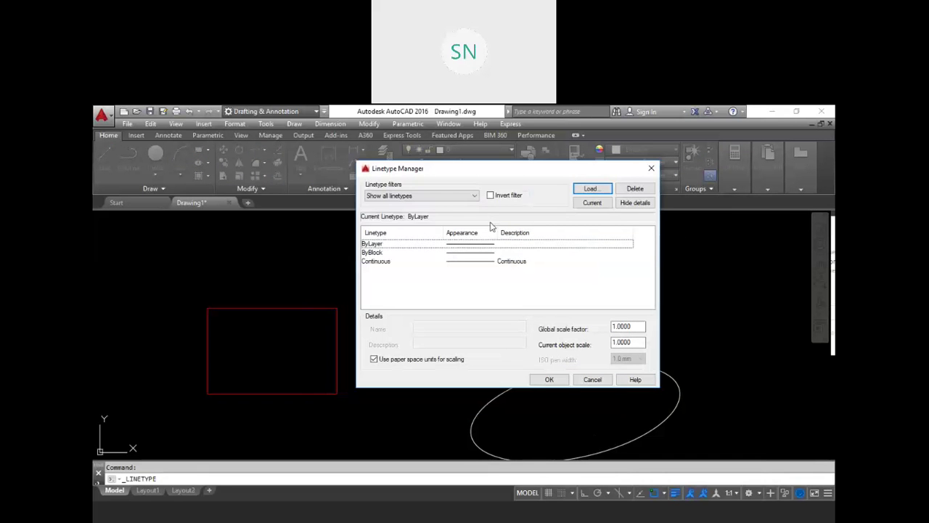
pyautogui.click(600, 190)
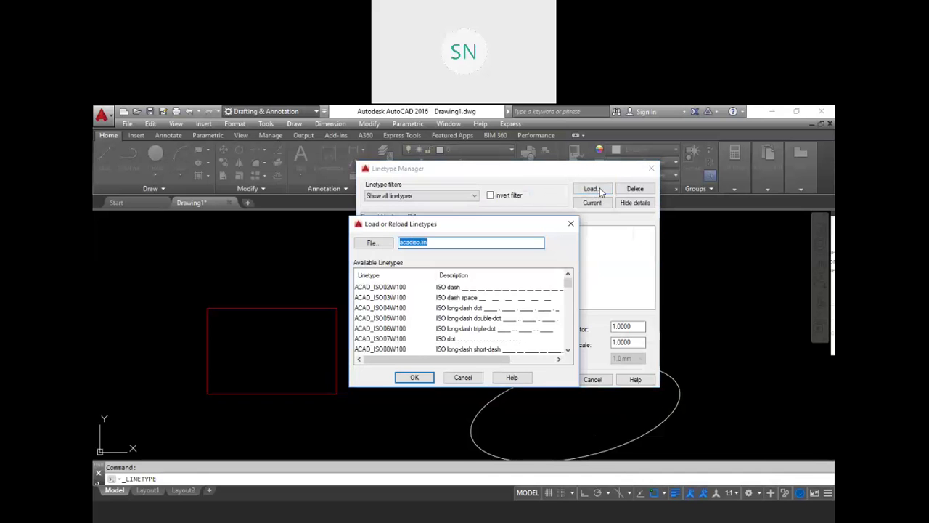
pyautogui.scroll(8, 479, 319)
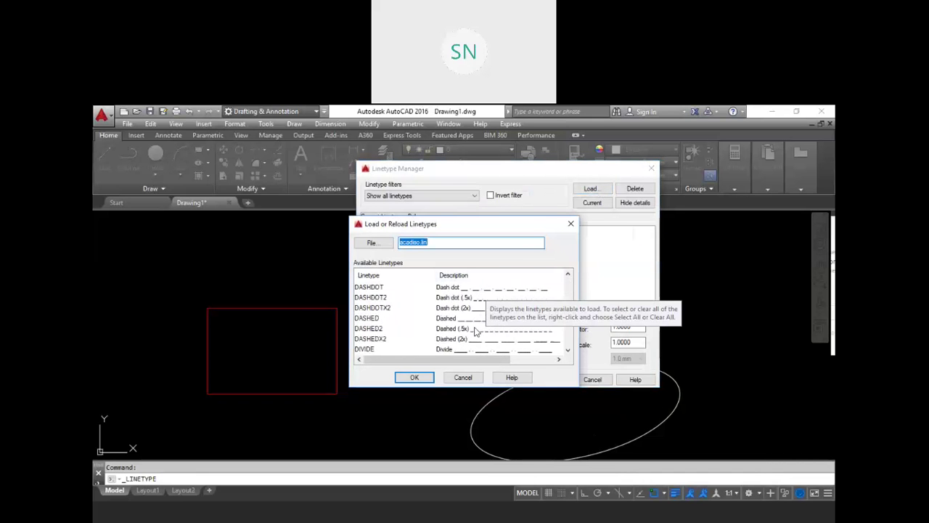
pyautogui.scroll(-1, 436, 327)
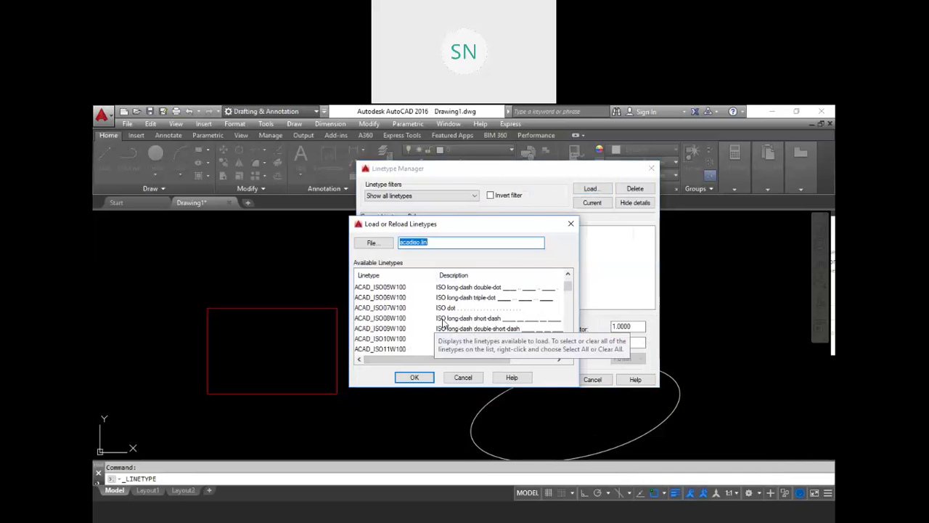
pyautogui.click(389, 308)
# Step: Add the BORDER, CENTER and DASHED linetypes to the selection for loading
pyautogui.scroll(-2, 464, 300)
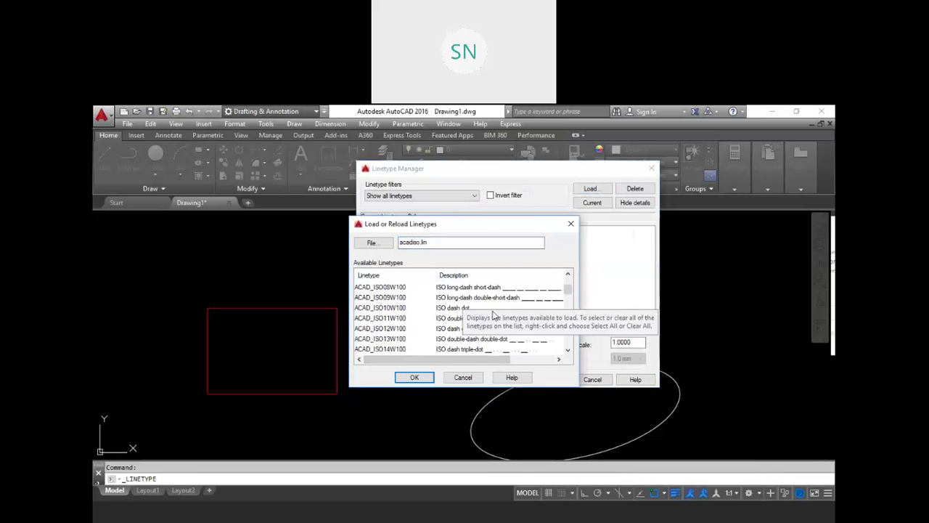
pyautogui.scroll(-2, 506, 329)
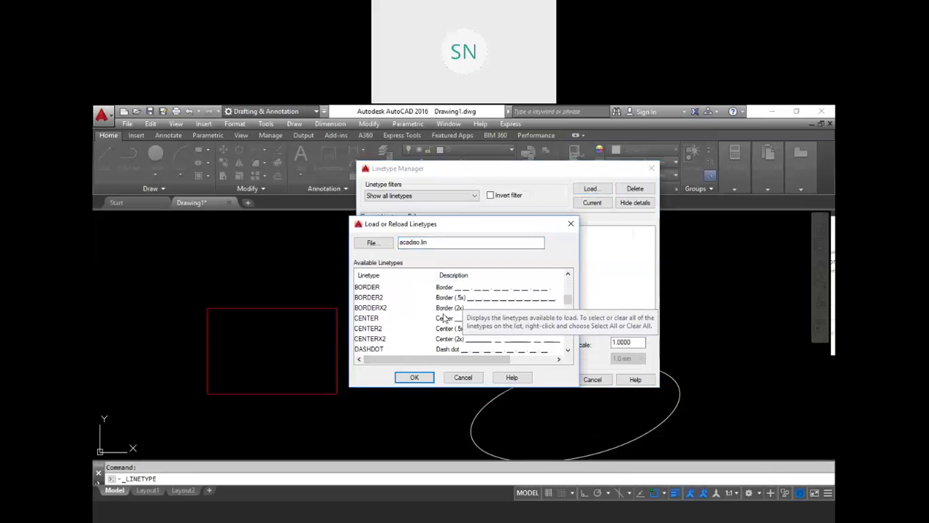
pyautogui.click(372, 289)
pyautogui.click(372, 318)
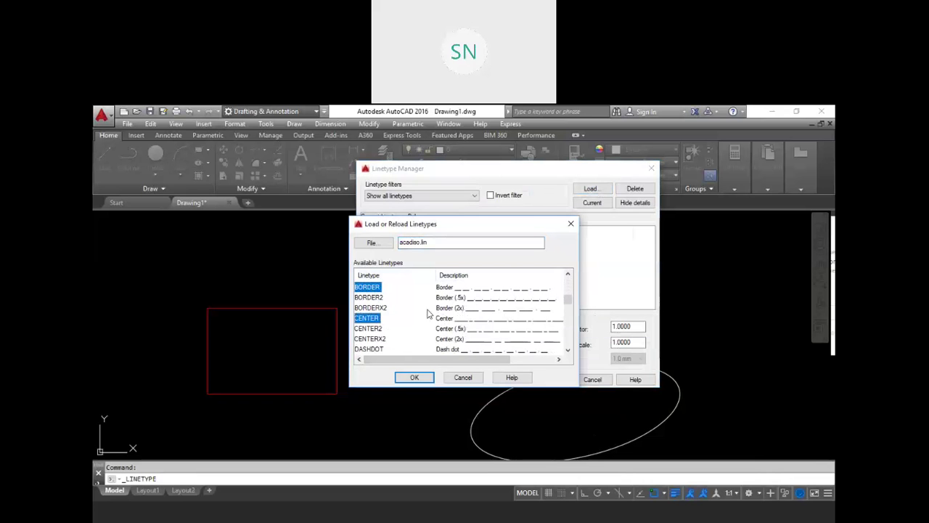
pyautogui.scroll(-2, 372, 320)
pyautogui.click(400, 321)
# Step: Add DOT, HIDDEN and GAS_LINE to the selection and load all selected linetypes into the drawing
pyautogui.scroll(-2, 400, 321)
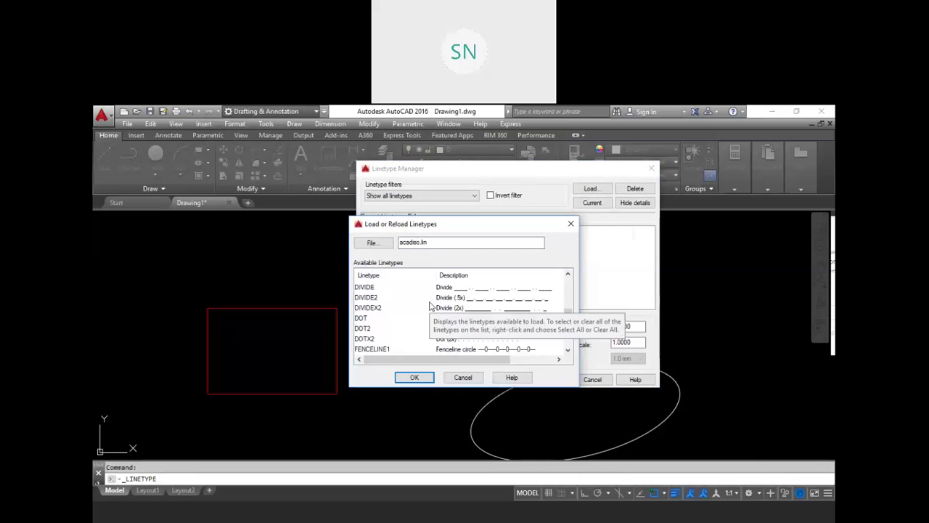
pyautogui.click(396, 322)
pyautogui.scroll(-2, 447, 310)
pyautogui.click(367, 319)
pyautogui.keyDown('ctrl'); pyautogui.click(374, 308); pyautogui.keyUp('ctrl')
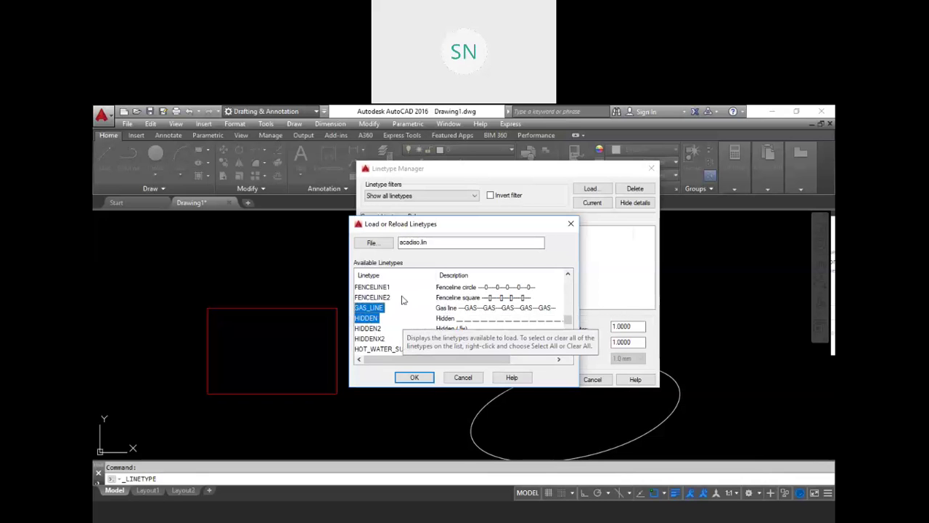
pyautogui.scroll(-3, 408, 304)
pyautogui.scroll(-3, 408, 304)
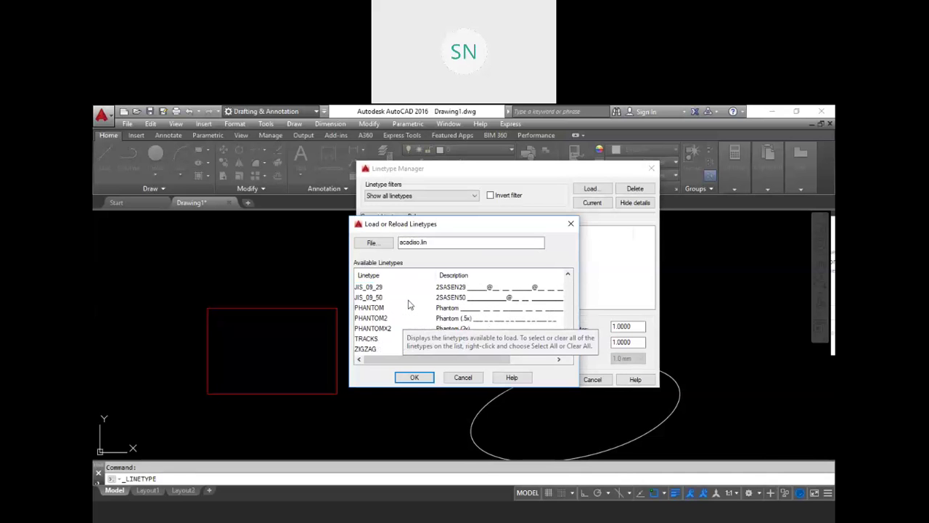
pyautogui.click(413, 377)
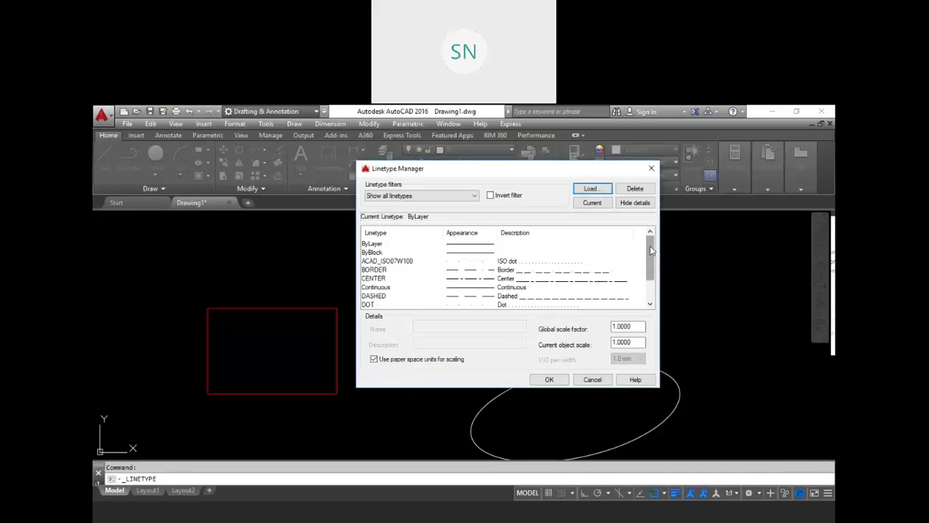
# Step: Check the loaded linetypes in the Linetype Manager and accept them
pyautogui.scroll(-1, 647, 273)
pyautogui.scroll(1, 648, 247)
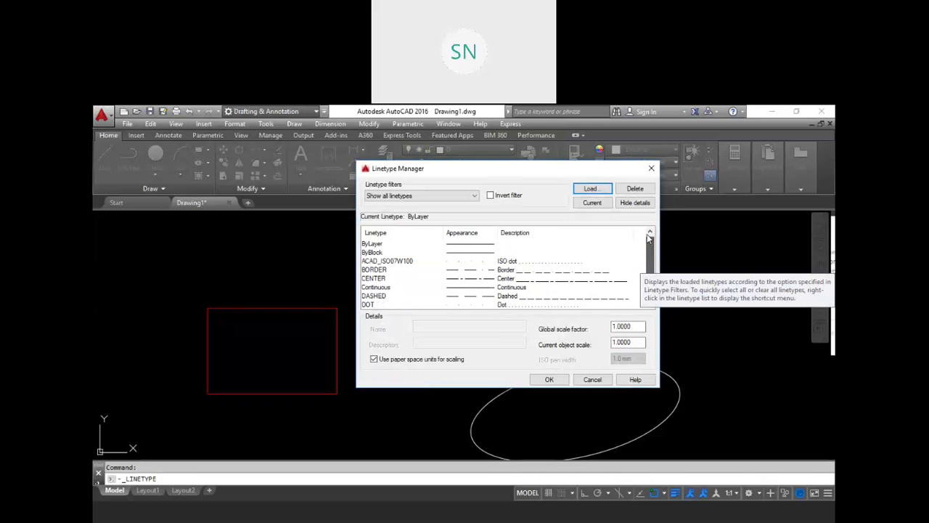
pyautogui.click(556, 379)
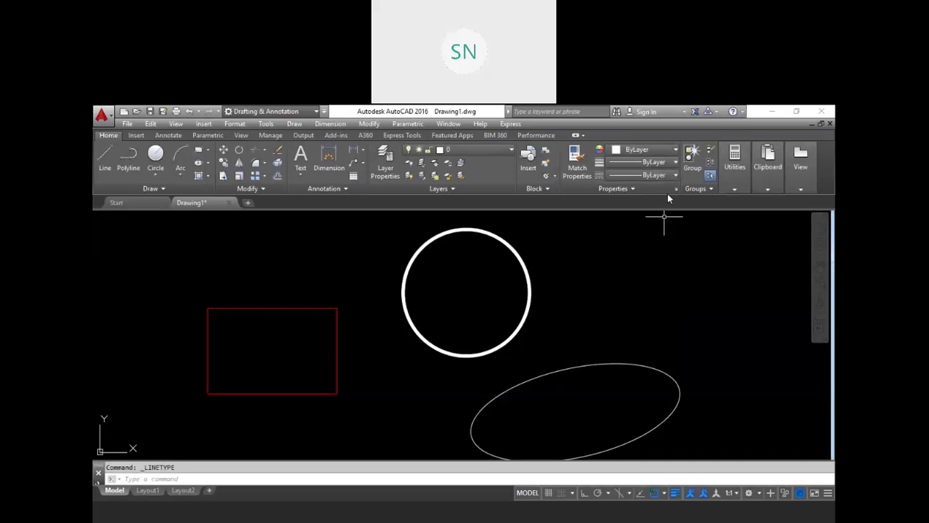
# Step: Review the linetypes available for objects and reopen the Linetype Manager to see where more can be loaded, then close it
pyautogui.click(668, 177)
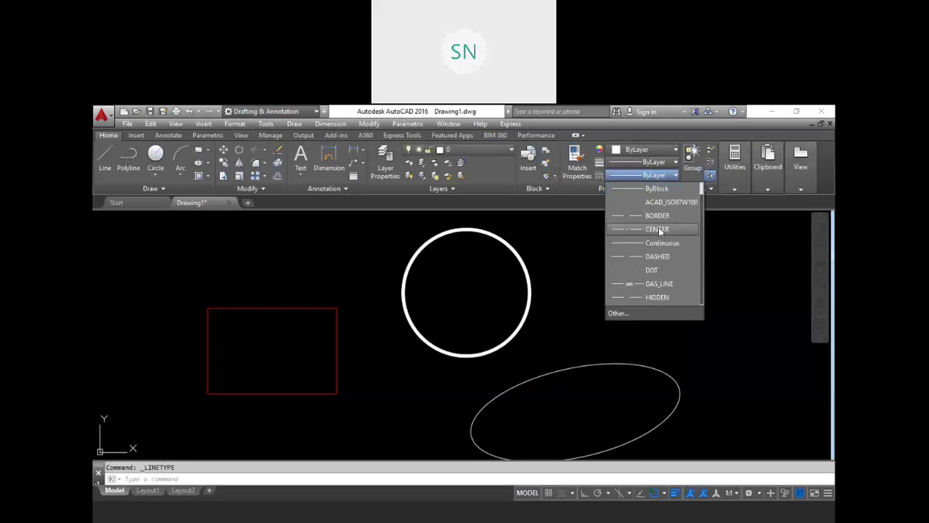
pyautogui.scroll(1, 659, 227)
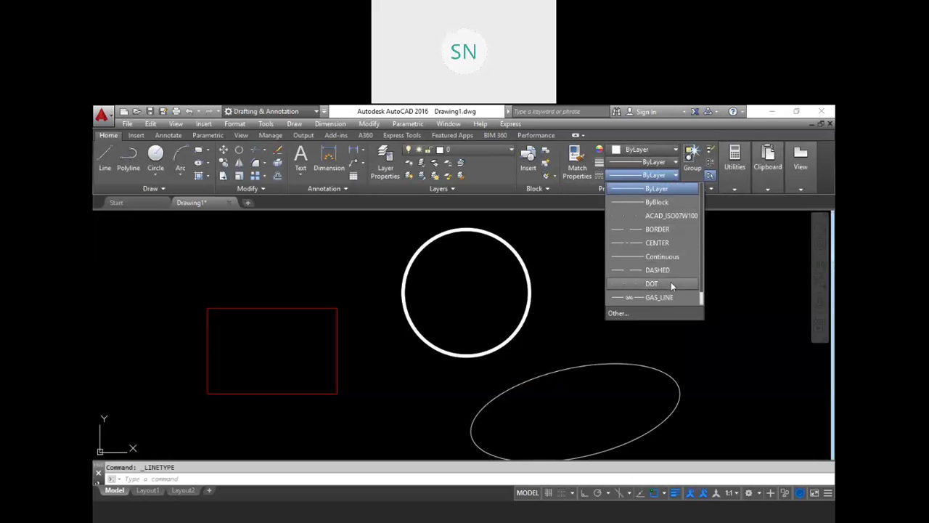
pyautogui.scroll(-1, 666, 304)
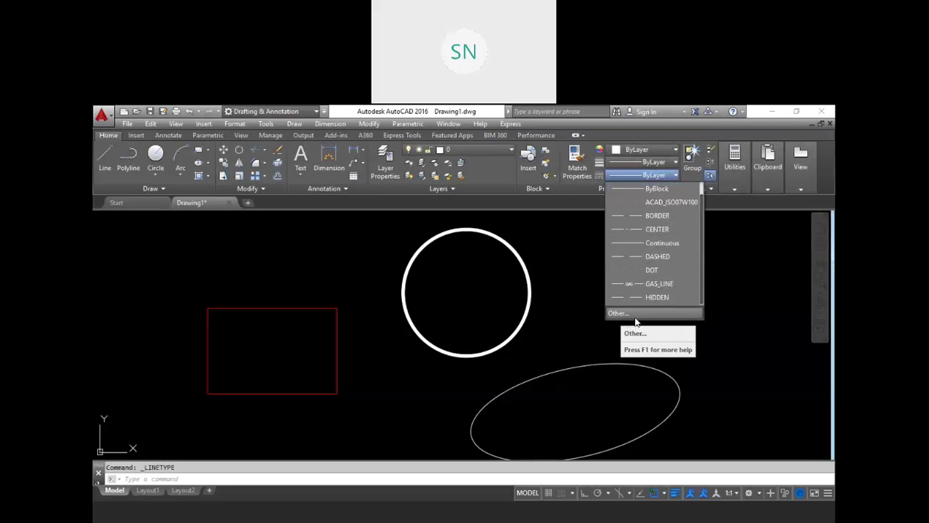
pyautogui.click(637, 317)
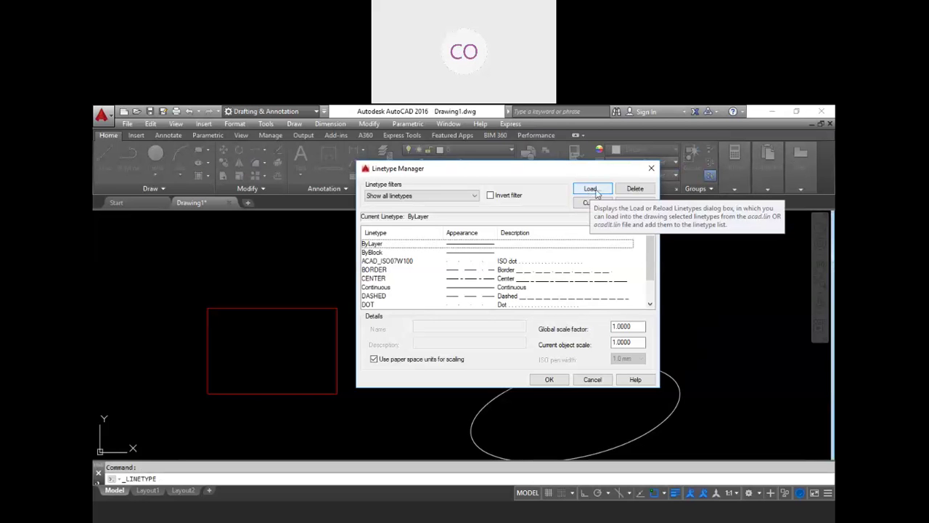
pyautogui.click(651, 167)
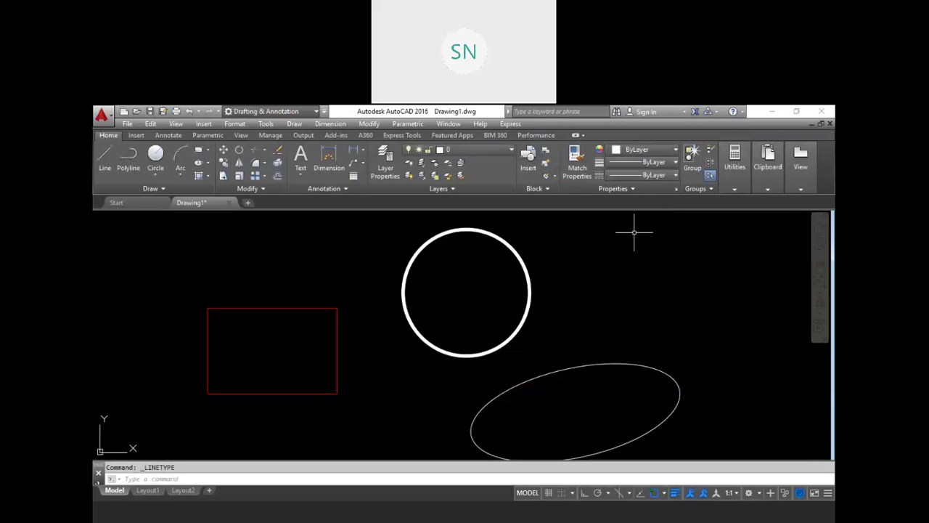
# Step: Apply the CENTER linetype to the ellipse and clear the selection
pyautogui.click(663, 312)
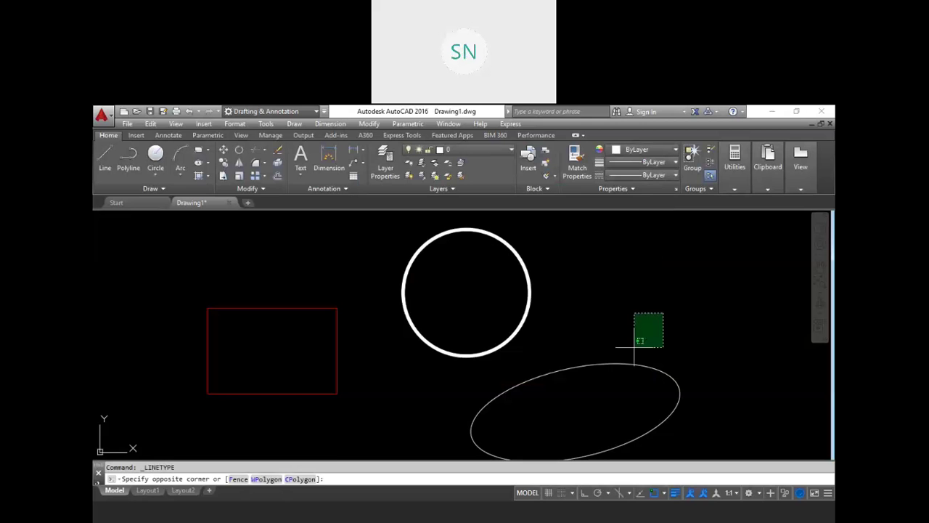
pyautogui.click(586, 387)
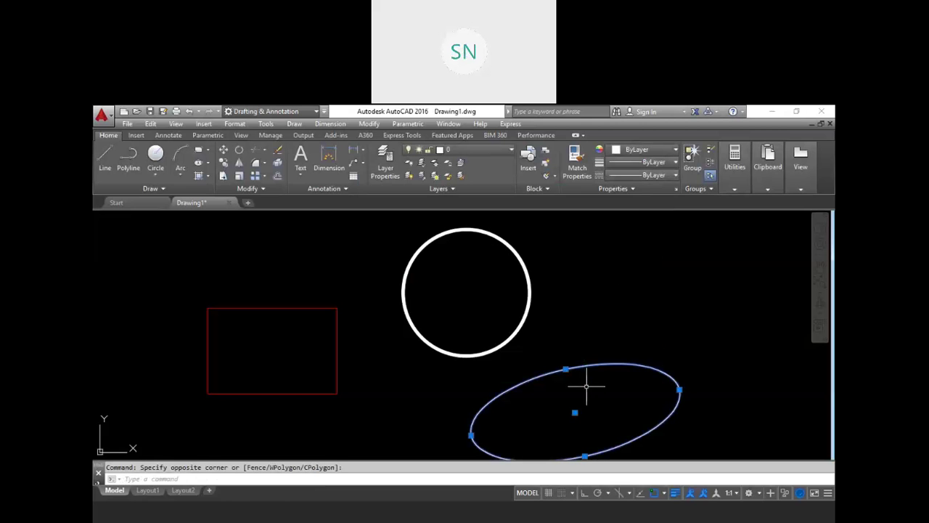
pyautogui.click(657, 175)
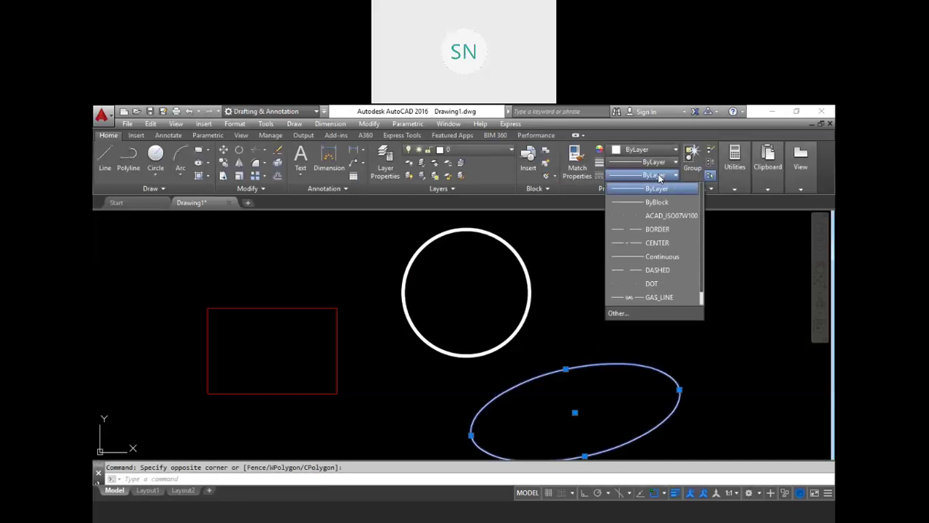
pyautogui.click(649, 243)
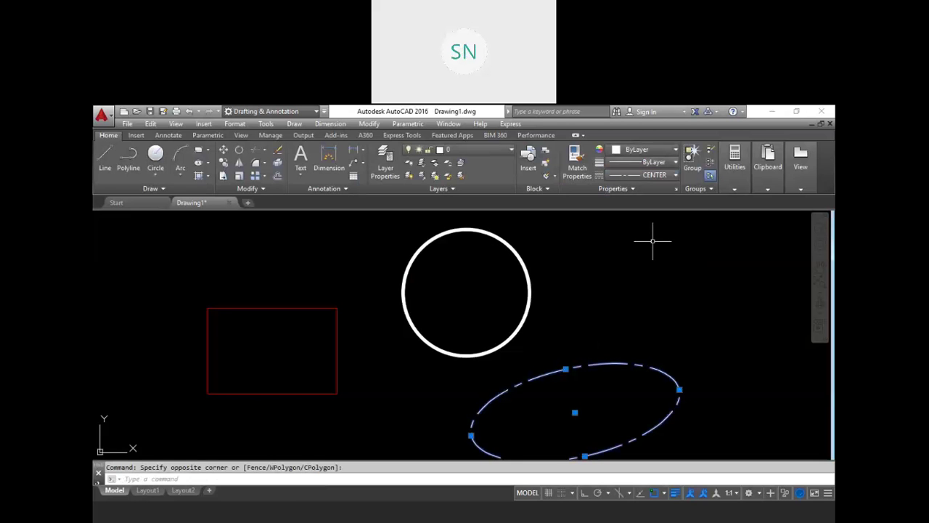
pyautogui.press('Escape')
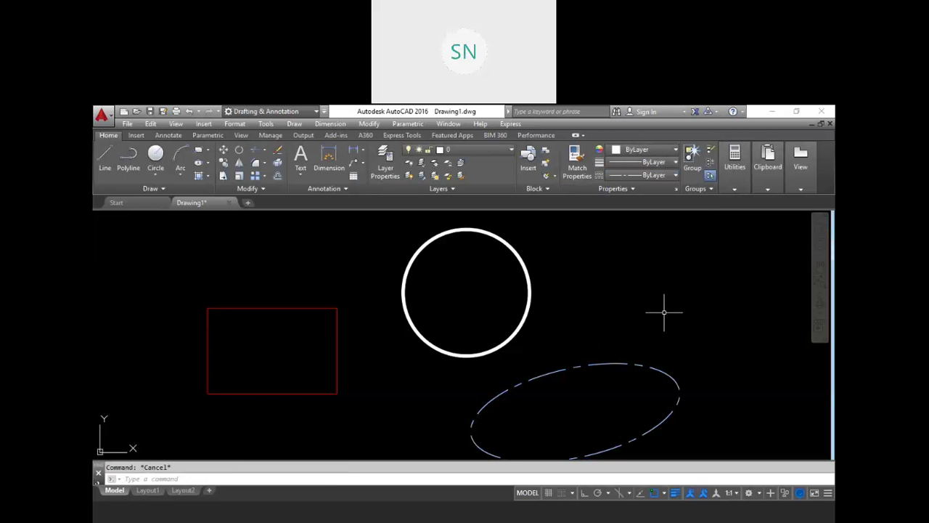
pyautogui.moveTo(585, 315)
pyautogui.mouseDown(button='middle')
pyautogui.moveTo(616, 315)
pyautogui.moveTo(621, 305)
pyautogui.mouseUp(button='middle')
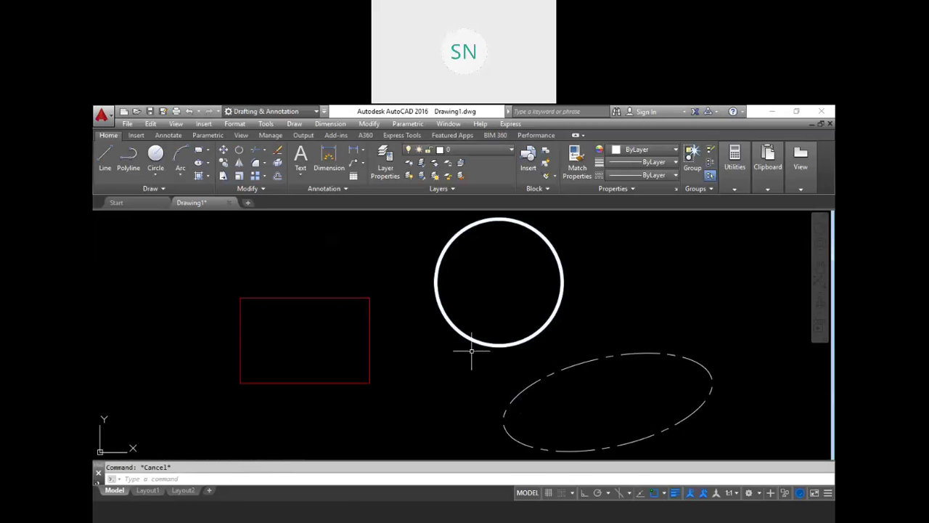
# Step: Increase the transparency of the thick circle and deselect it
pyautogui.click(630, 190)
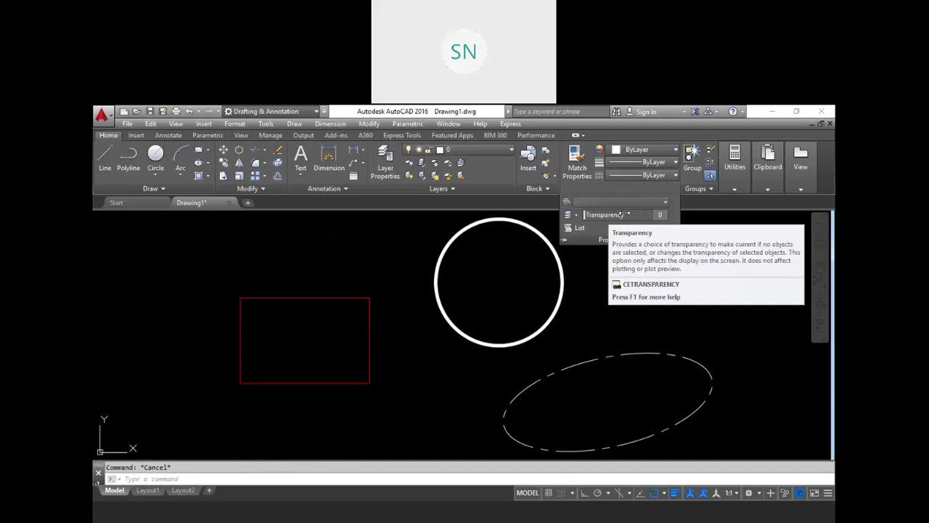
pyautogui.click(599, 295)
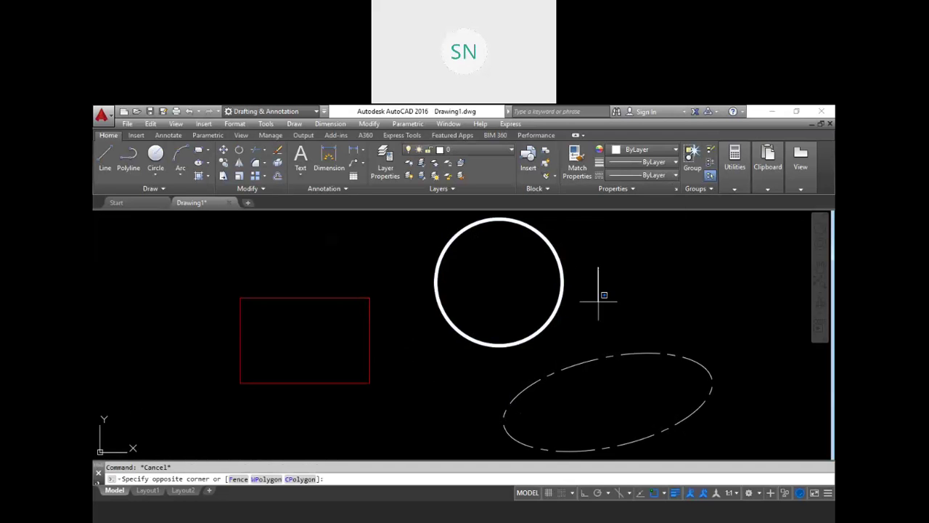
pyautogui.click(530, 284)
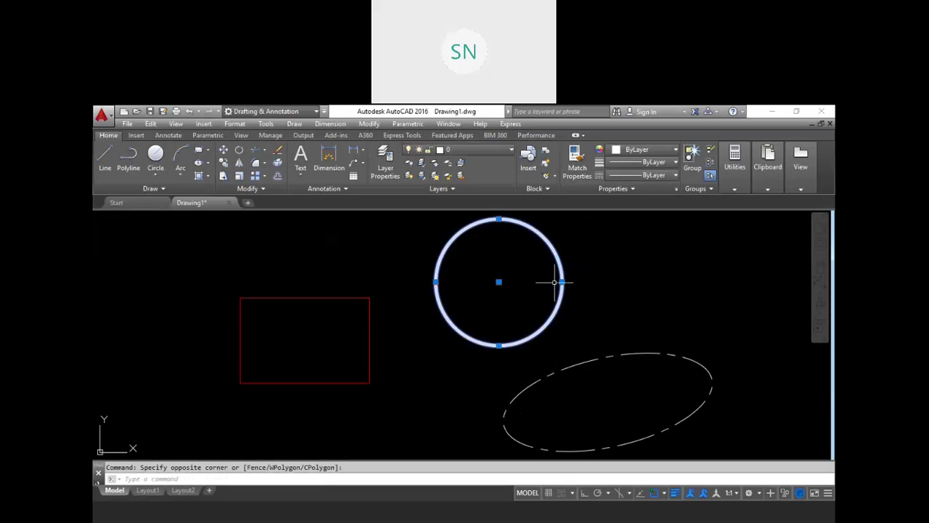
pyautogui.click(624, 189)
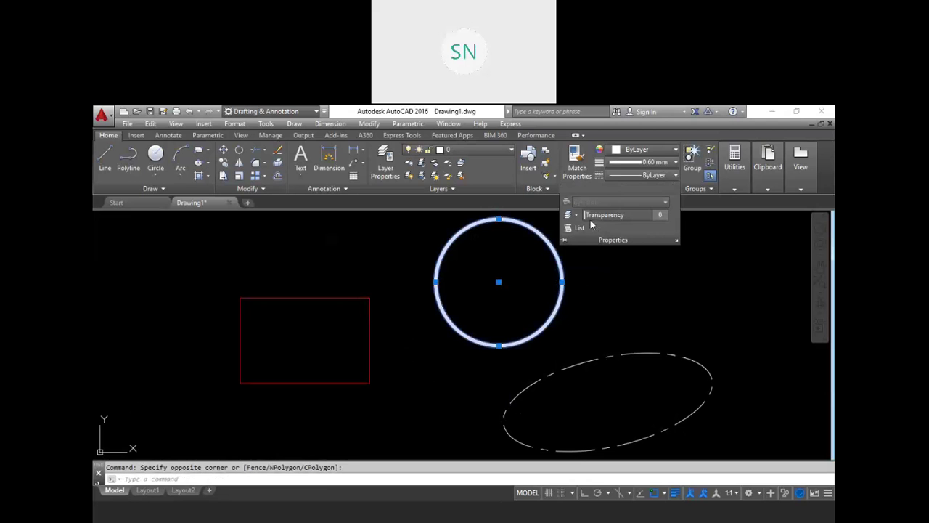
pyautogui.moveTo(595, 216); pyautogui.dragTo(795, 237)
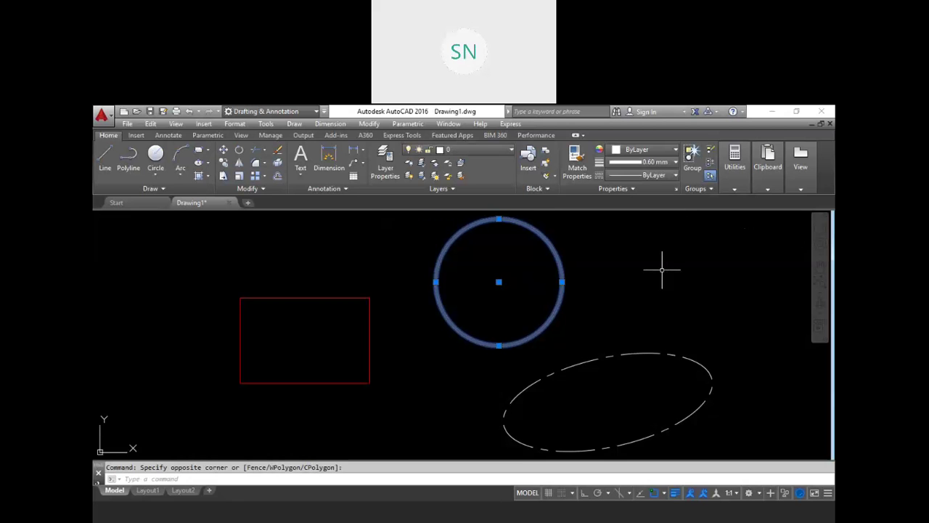
pyautogui.press('Escape')
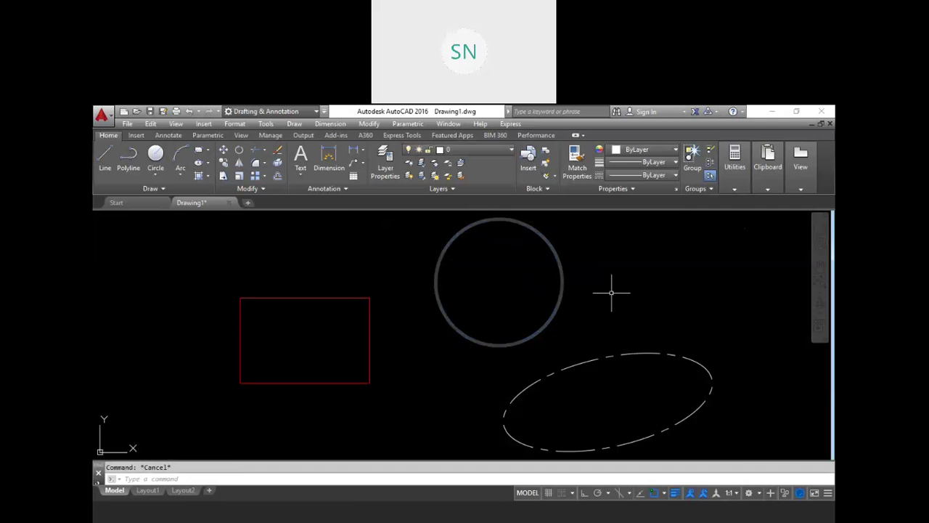
# Step: Add the Transparency toggle to the status bar and have transparency displayed in the drawing
pyautogui.scroll(3, 612, 293)
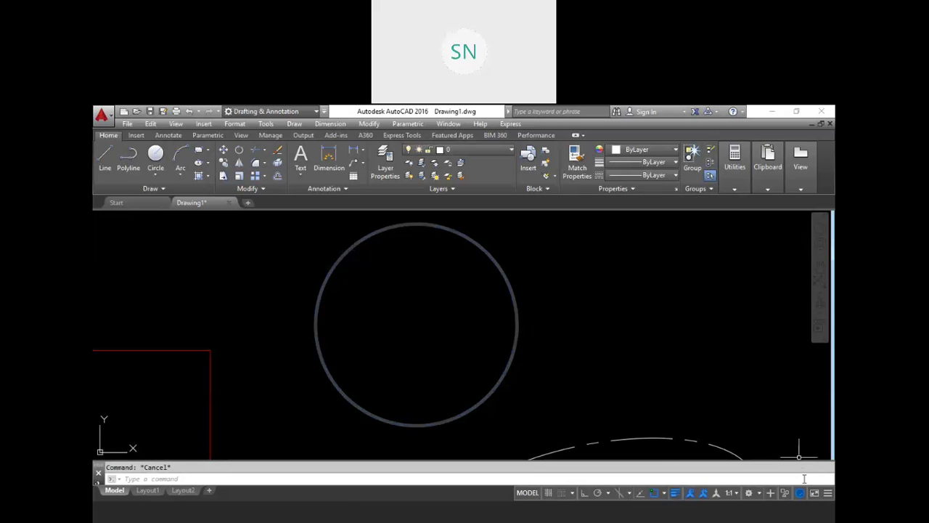
pyautogui.click(828, 493)
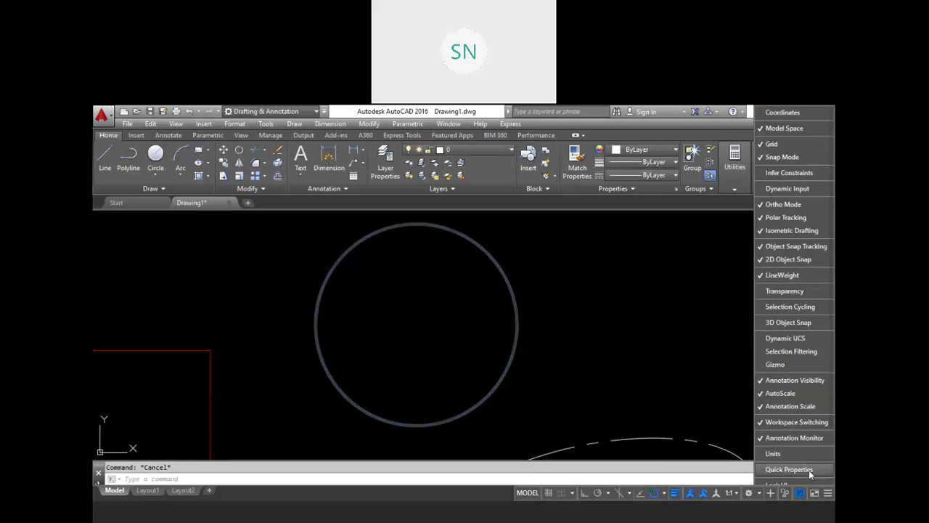
pyautogui.click(762, 294)
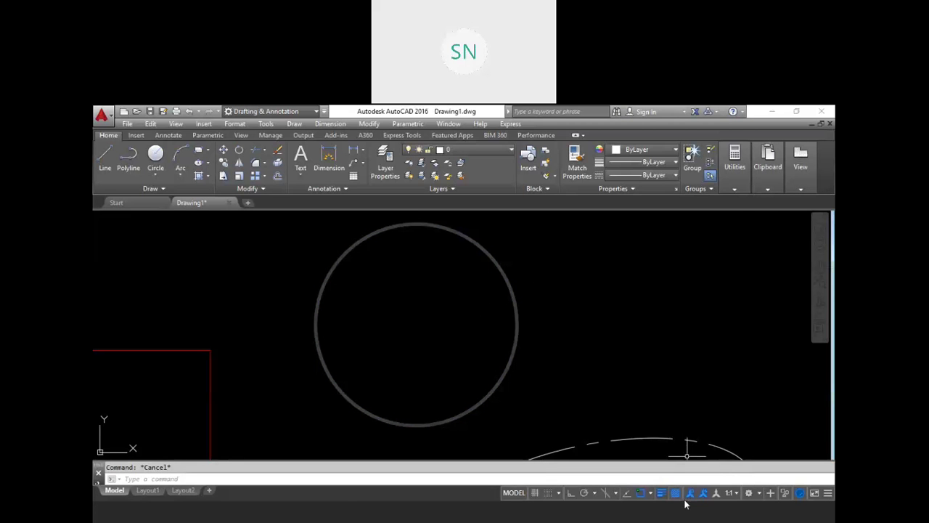
# Step: Switch the transparency display off and on again to compare the circle's appearance
pyautogui.click(677, 493)
pyautogui.scroll(-2, 525, 332)
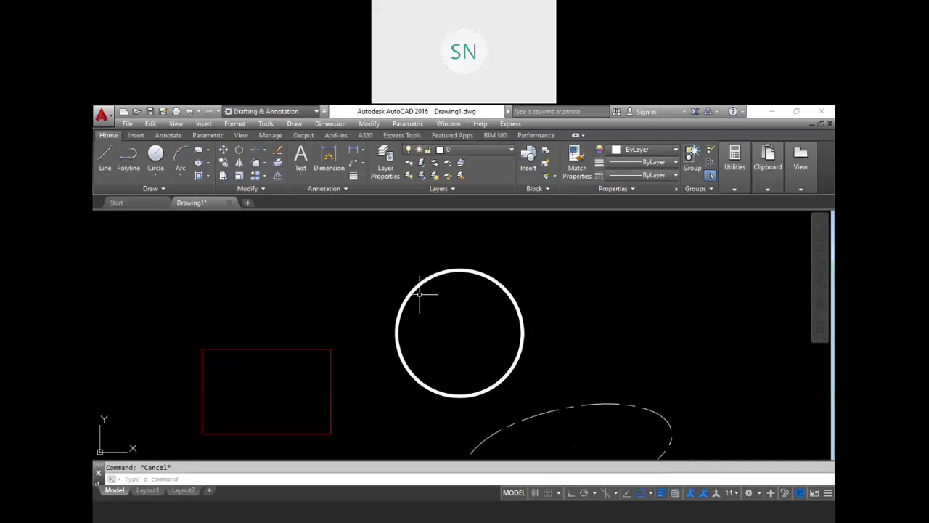
pyautogui.click(676, 494)
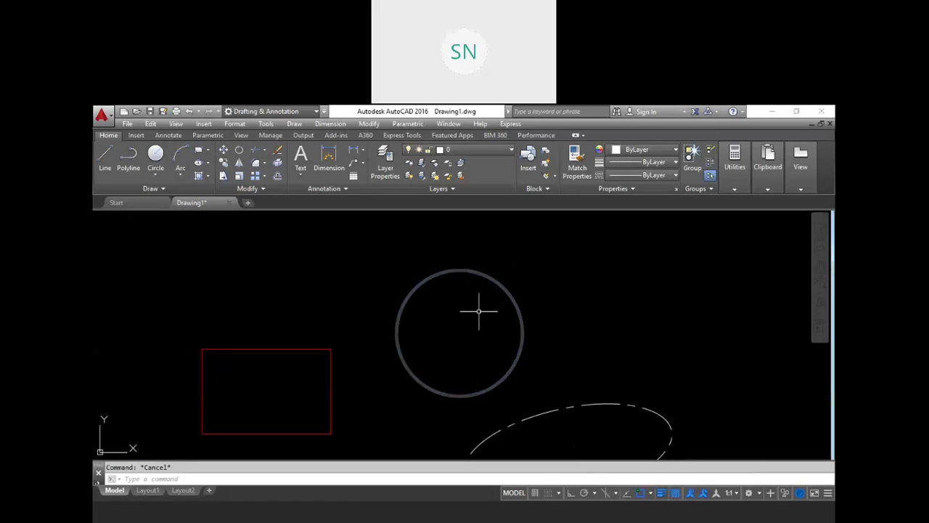
# Step: Change the ellipse's linetype to DASHED and clear the selection
pyautogui.scroll(-2, 450, 232)
pyautogui.click(626, 321)
pyautogui.click(559, 365)
pyautogui.click(653, 175)
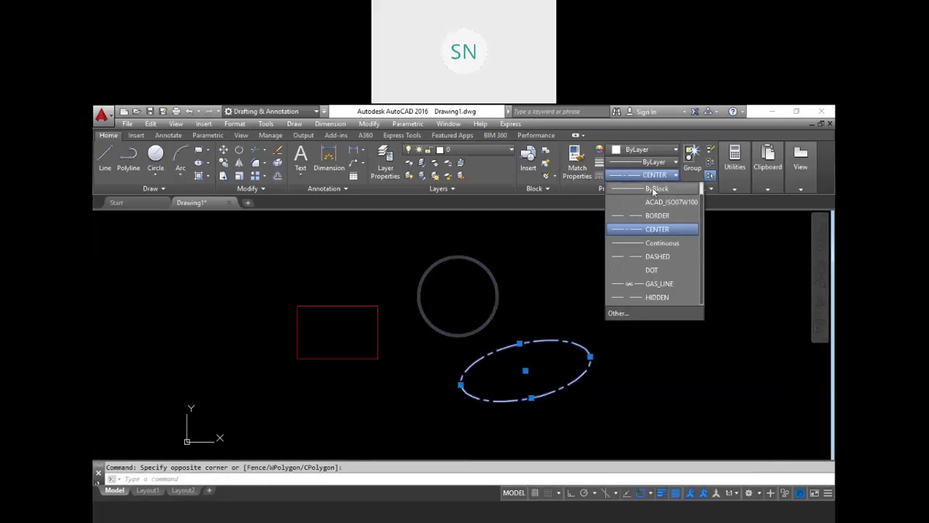
pyautogui.click(657, 257)
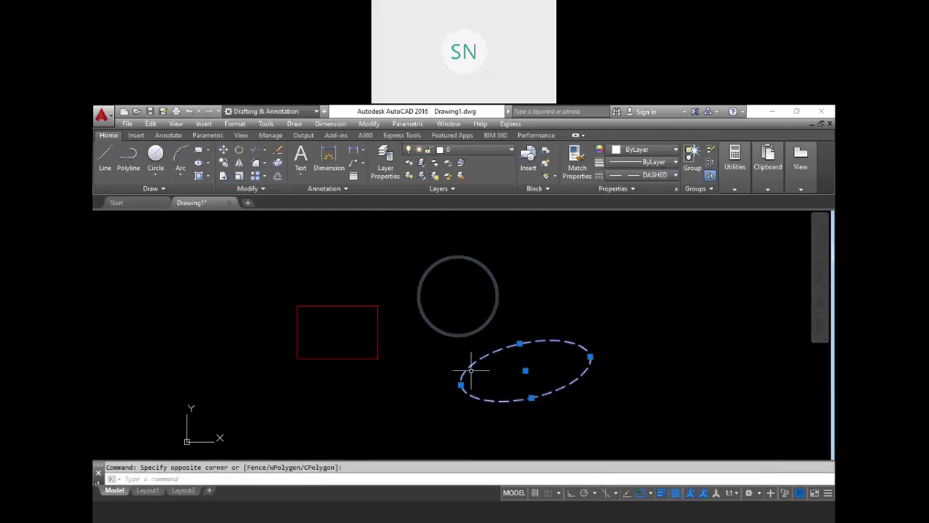
pyautogui.press('Escape')
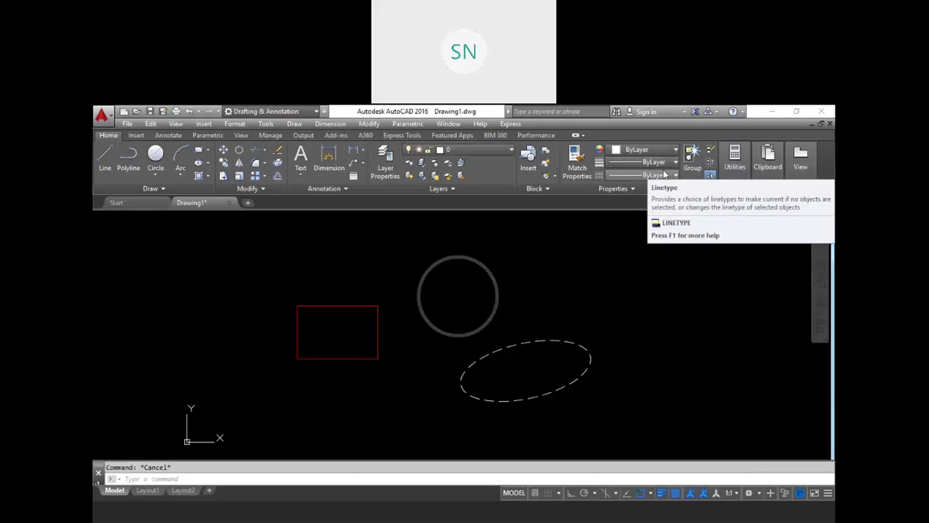
# Step: With no object selected, set the current color to Green and the current linetype to GAS_LINE for new objects
pyautogui.click(662, 151)
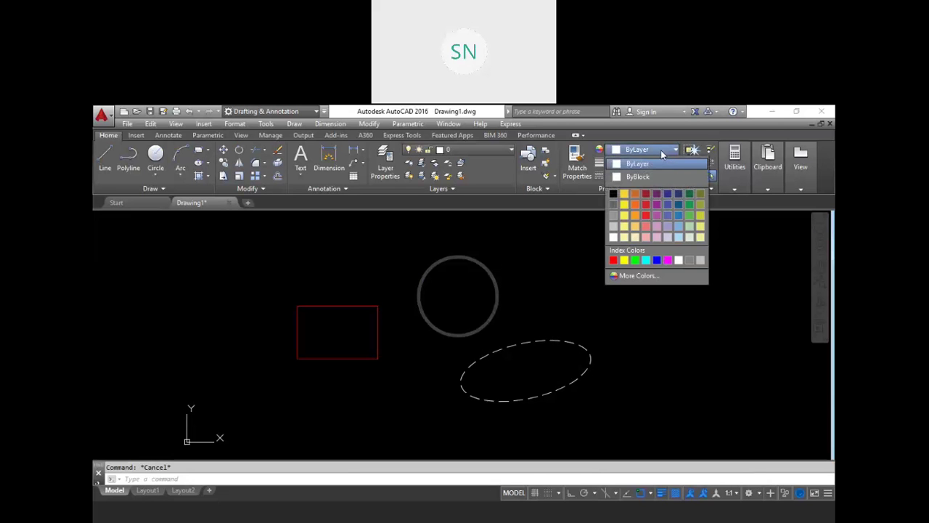
pyautogui.click(636, 261)
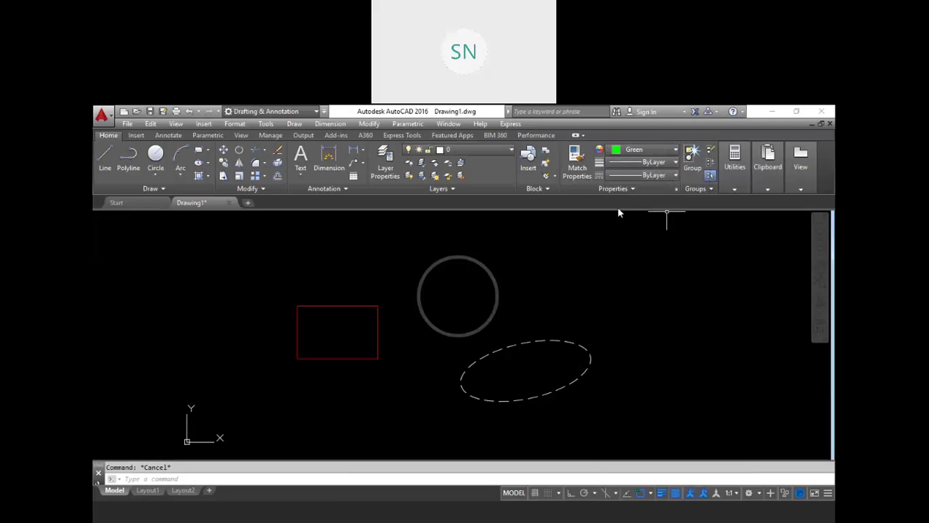
pyautogui.click(646, 176)
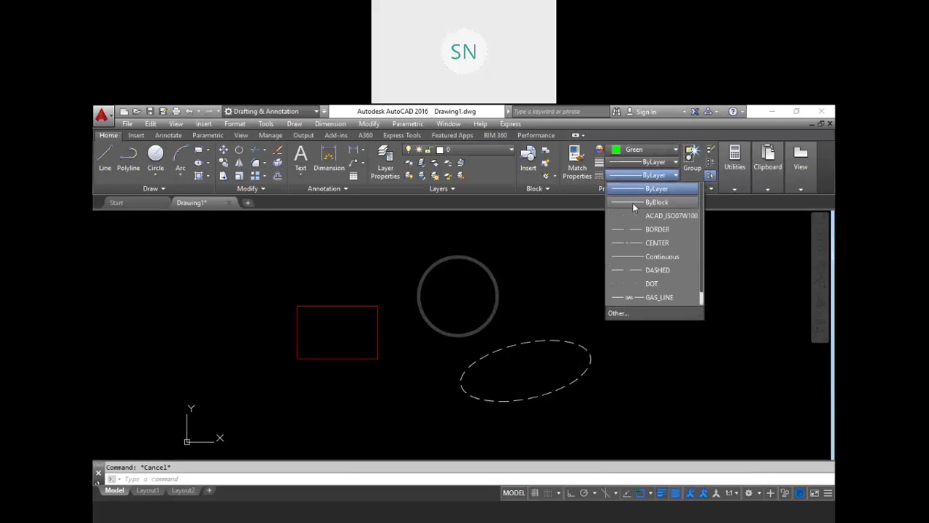
pyautogui.click(654, 297)
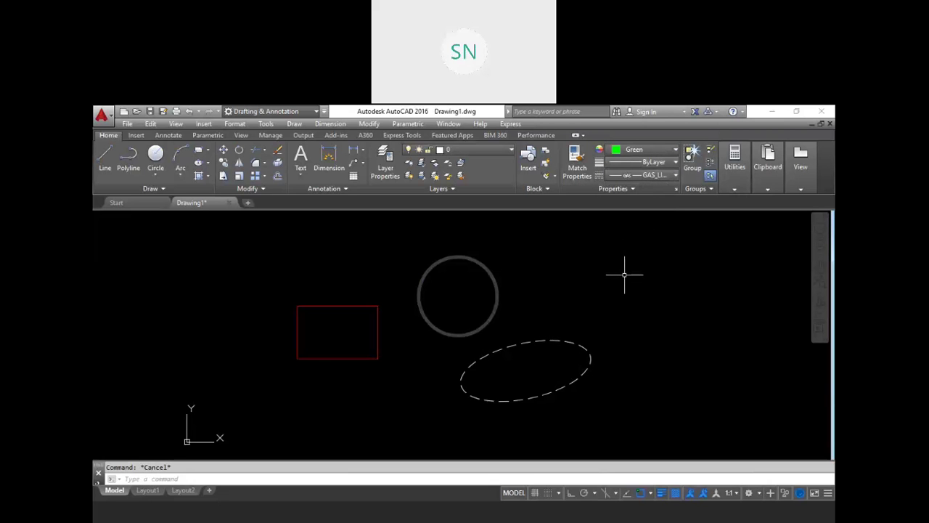
# Step: Draw a zigzag of five connected lines running over the circle and down past the ellipse, and inspect its GAS_LINE pattern up close
pyautogui.write('l')
pyautogui.press('Return')
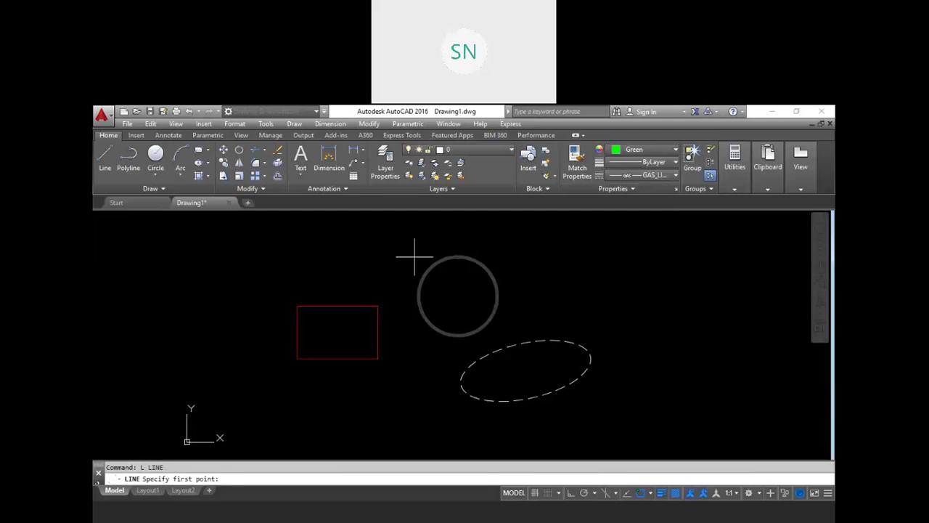
pyautogui.click(365, 257)
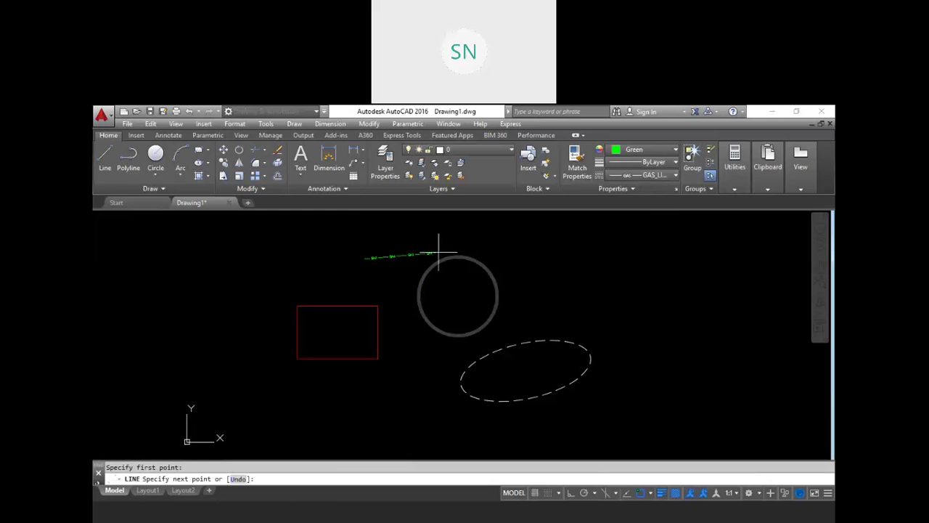
pyautogui.click(544, 233)
pyautogui.click(543, 298)
pyautogui.click(624, 283)
pyautogui.click(614, 334)
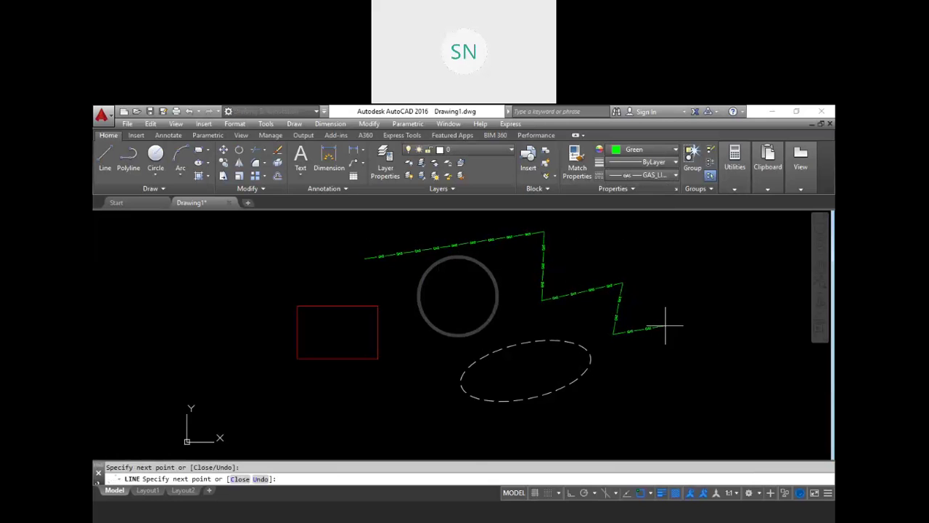
pyautogui.press('Return')
pyautogui.scroll(8, 633, 337)
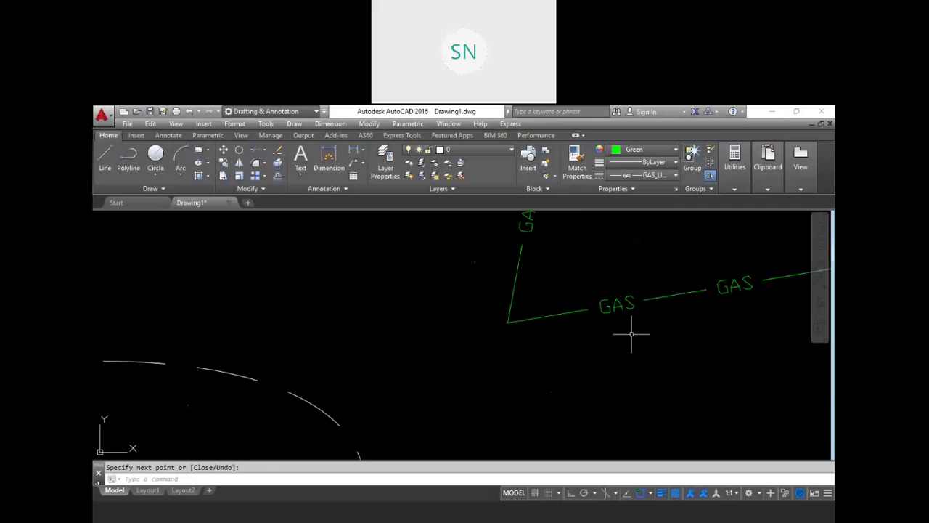
# Step: With nothing selected, set both the current color and the current linetype for new objects back to ByLayer
pyautogui.scroll(-6, 632, 332)
pyautogui.scroll(3, 567, 272)
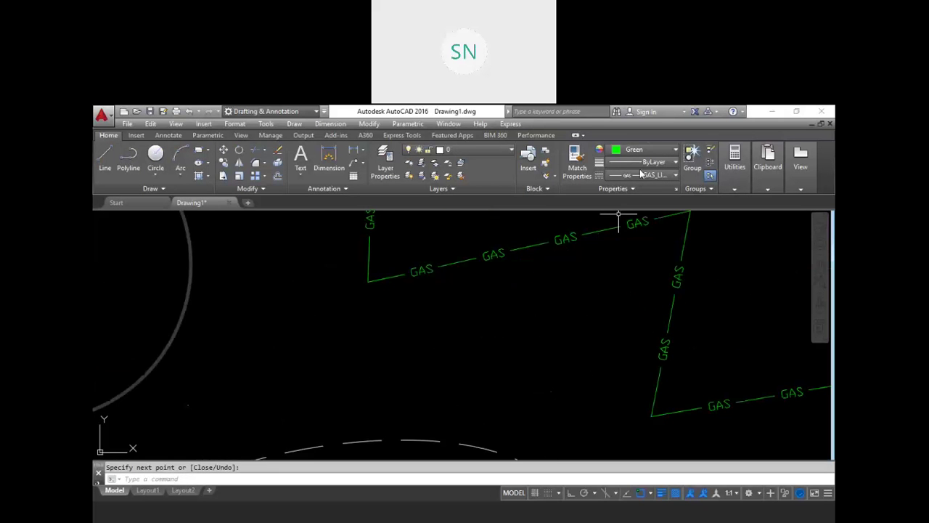
pyautogui.scroll(-5, 616, 249)
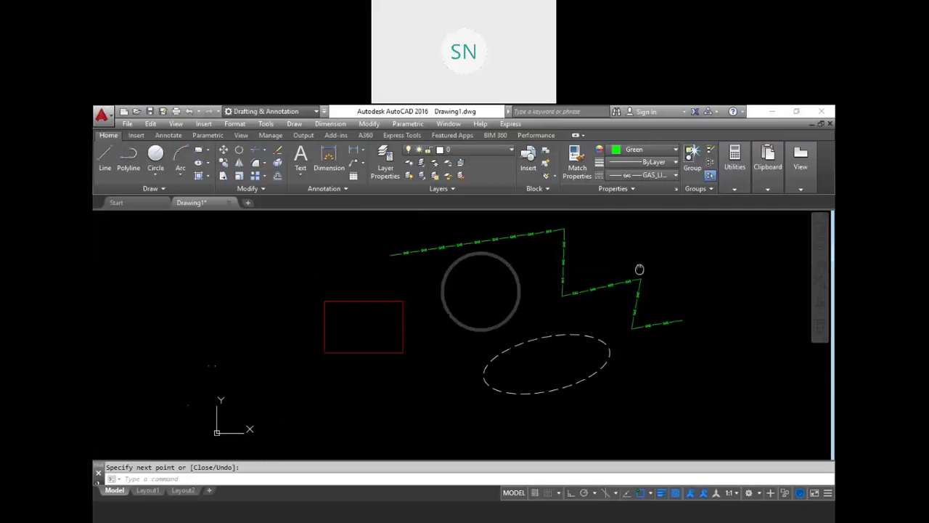
pyautogui.click(646, 150)
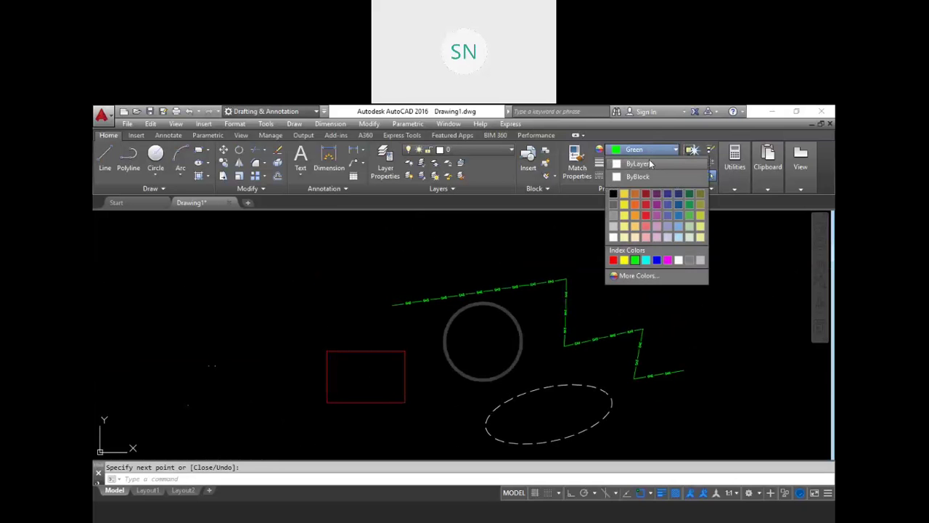
pyautogui.click(639, 163)
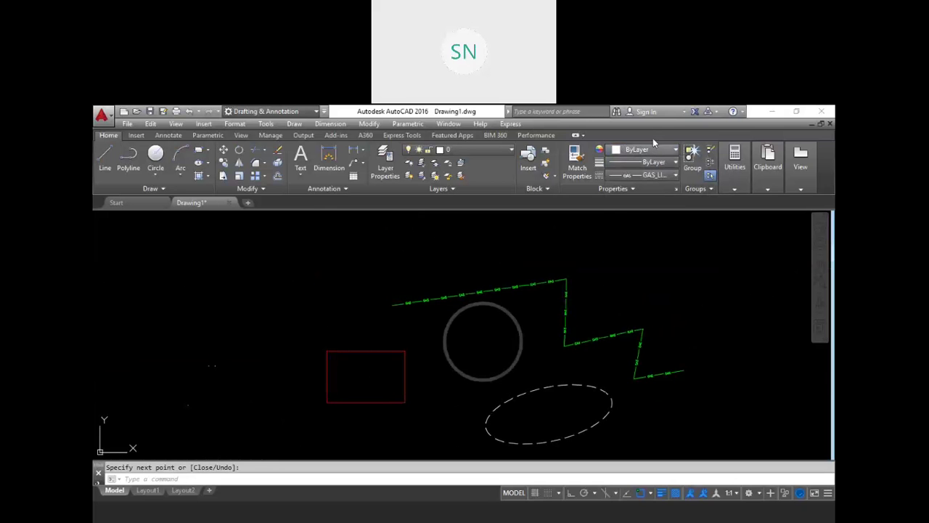
pyautogui.click(642, 175)
pyautogui.scroll(1, 654, 243)
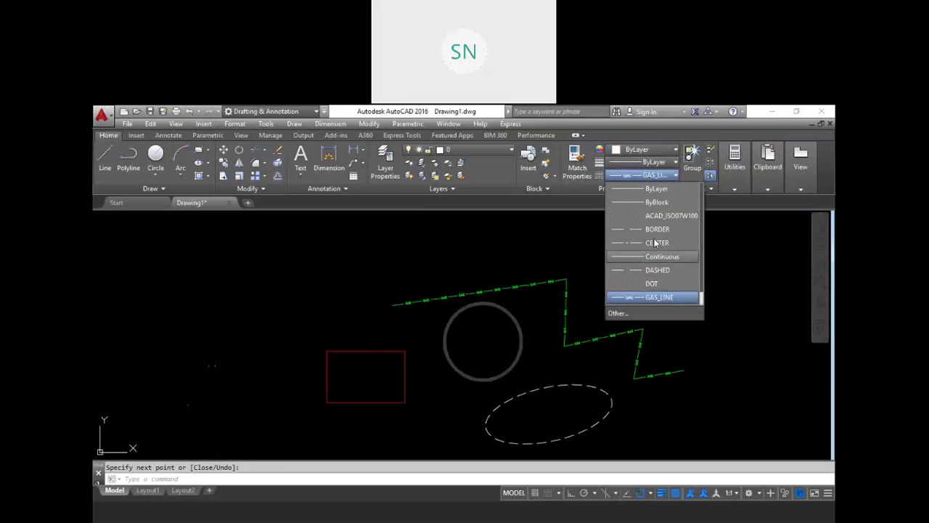
pyautogui.click(654, 190)
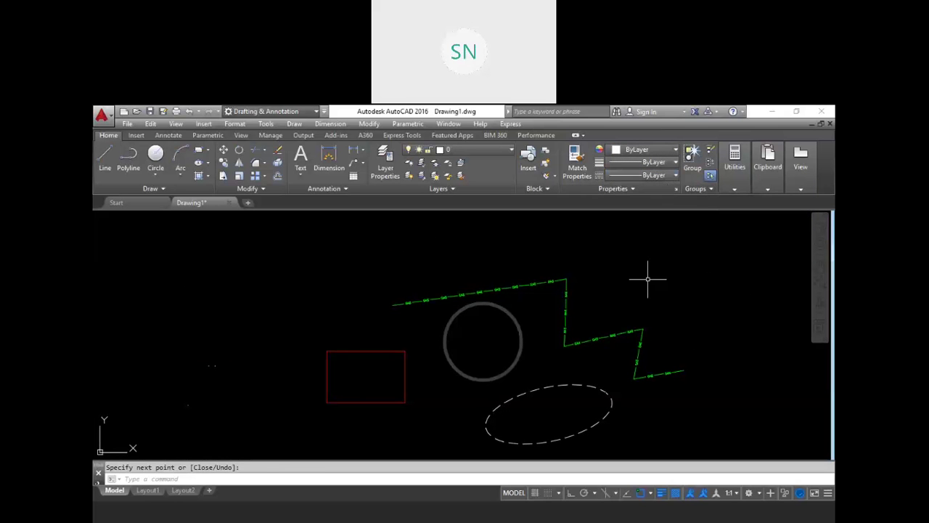
pyautogui.press('Escape')
# Step: Use Match Properties to copy the properties of the zigzag's first line, above the circle, onto the rectangle
pyautogui.moveTo(664, 297)
pyautogui.mouseDown(button='middle')
pyautogui.moveTo(571, 305)
pyautogui.moveTo(591, 321)
pyautogui.moveTo(545, 318)
pyautogui.moveTo(548, 342)
pyautogui.moveTo(539, 311)
pyautogui.moveTo(559, 321)
pyautogui.mouseUp(button='middle')
pyautogui.scroll(2, 515, 320)
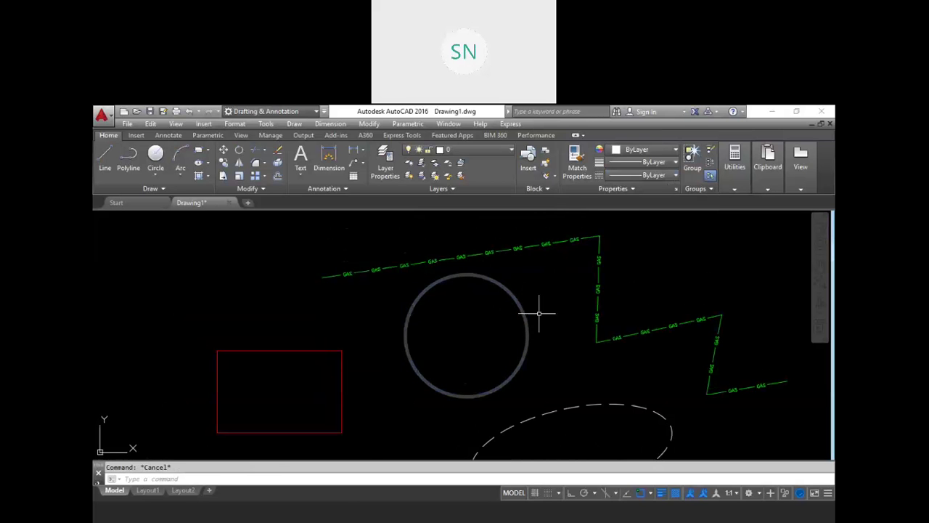
pyautogui.moveTo(549, 297); pyautogui.dragTo(566, 310, button='middle')
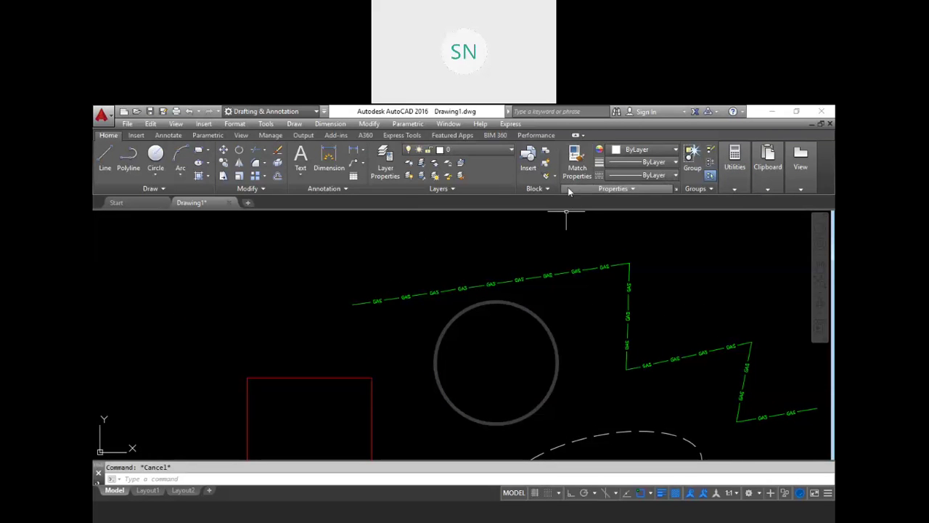
pyautogui.moveTo(568, 238); pyautogui.dragTo(553, 220, button='middle')
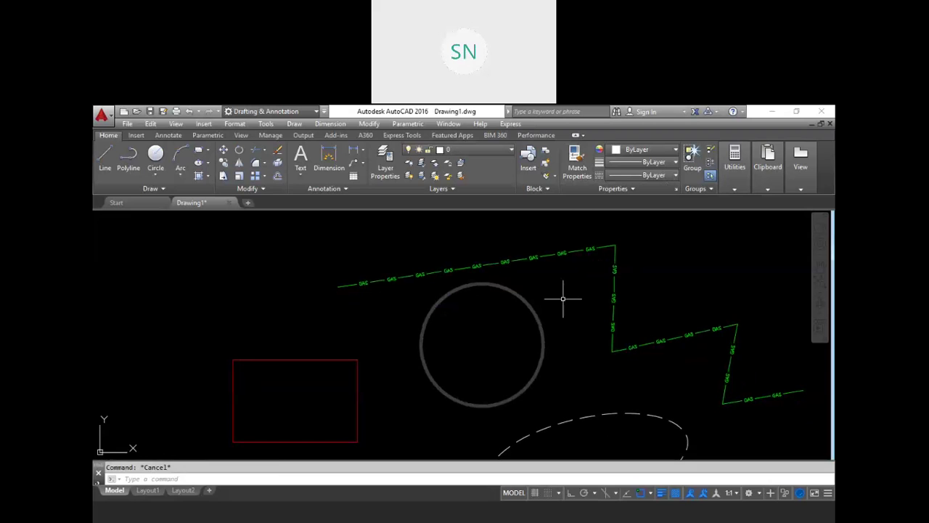
pyautogui.write('ma')
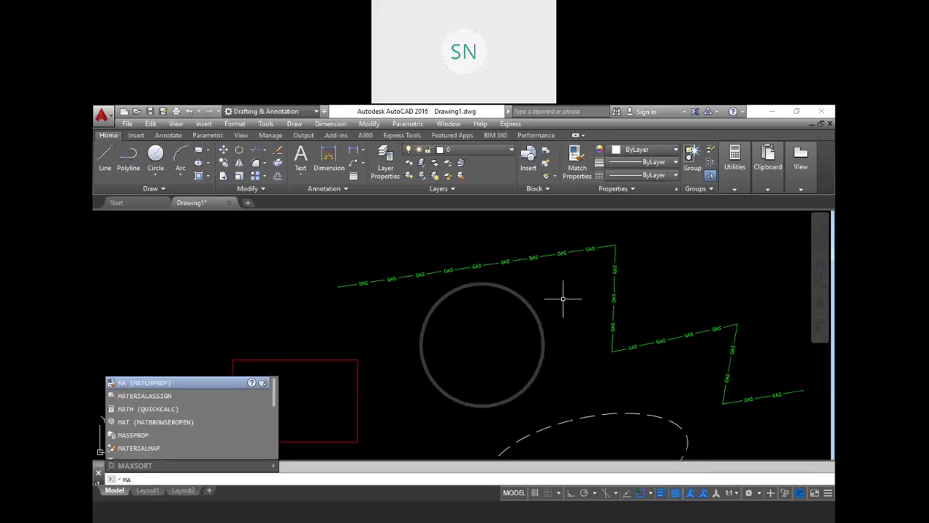
pyautogui.press('Return')
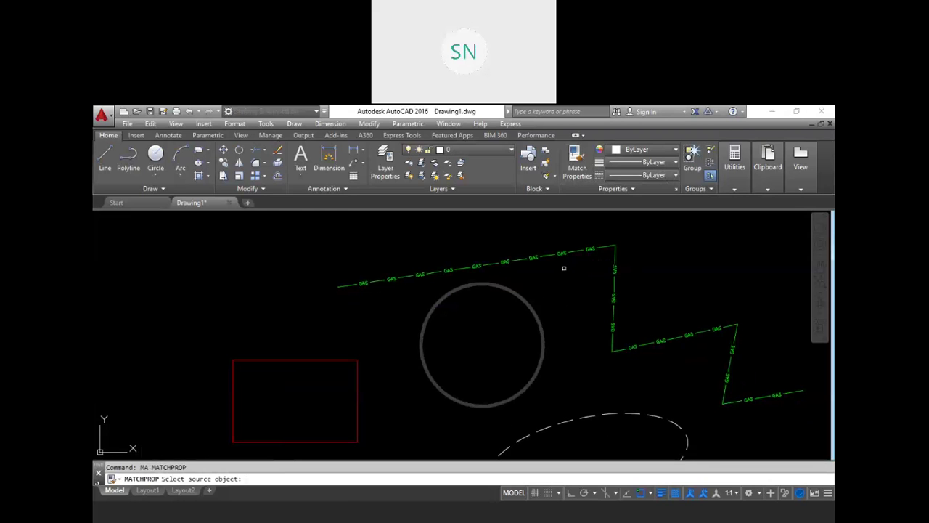
pyautogui.click(560, 254)
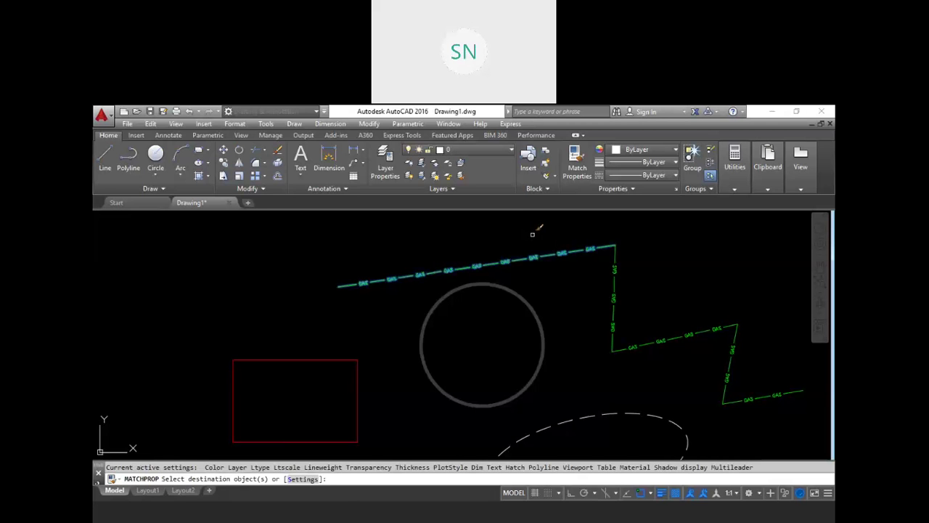
pyautogui.moveTo(549, 282); pyautogui.dragTo(579, 281, button='middle')
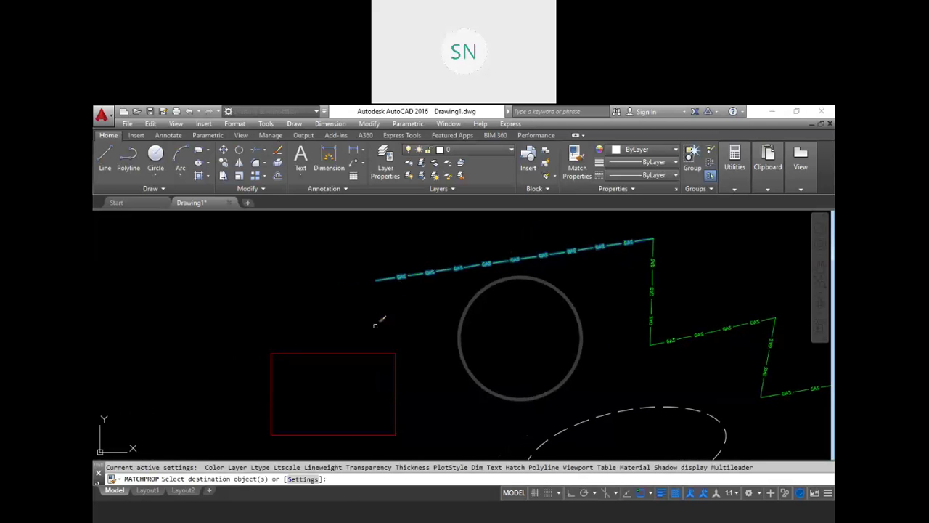
pyautogui.click(357, 353)
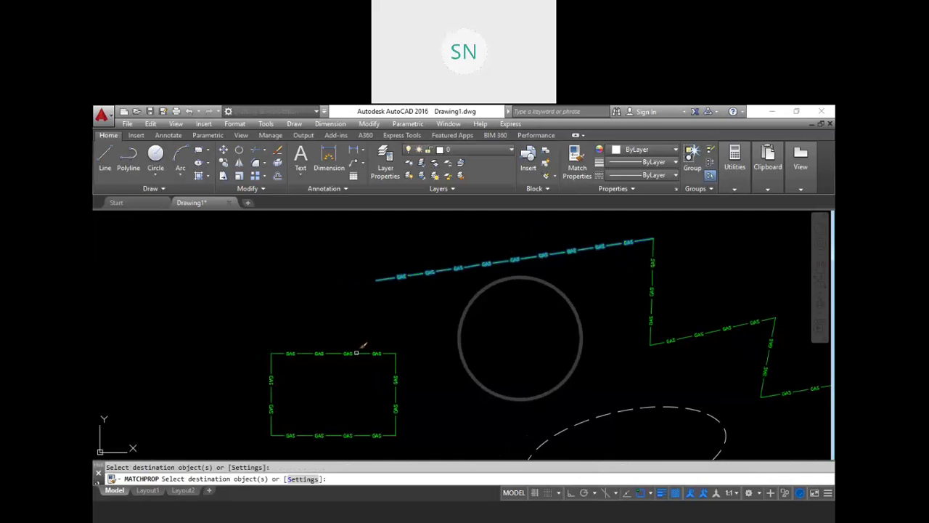
pyautogui.moveTo(387, 332); pyautogui.dragTo(368, 314, button='middle')
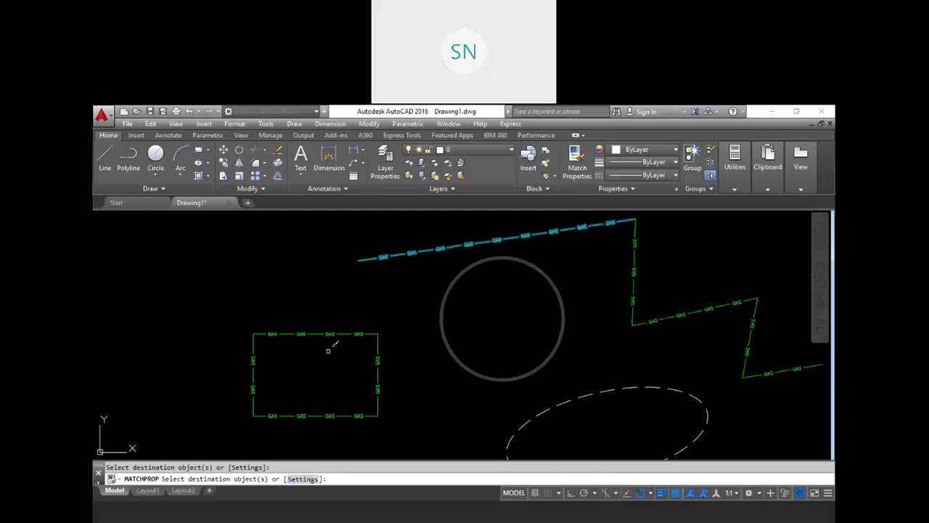
pyautogui.scroll(-5, 382, 342)
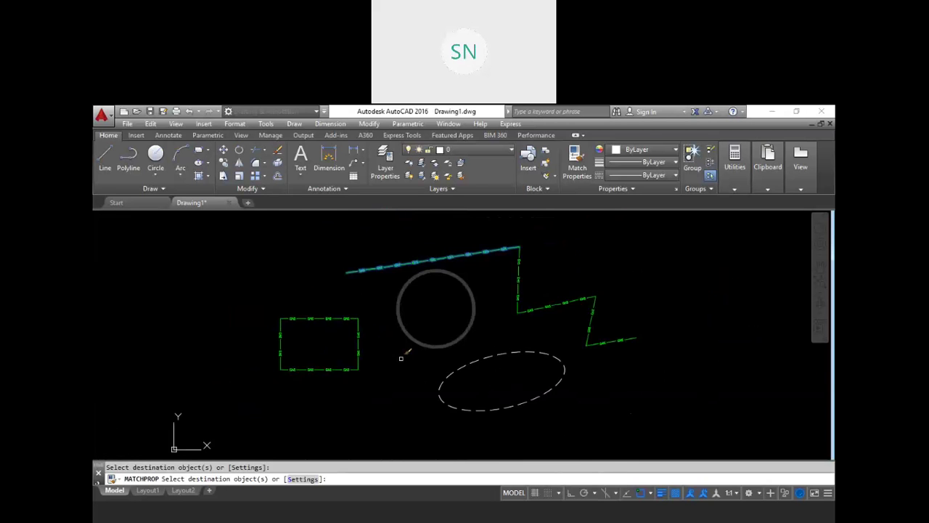
pyautogui.moveTo(395, 365); pyautogui.dragTo(388, 366, button='middle')
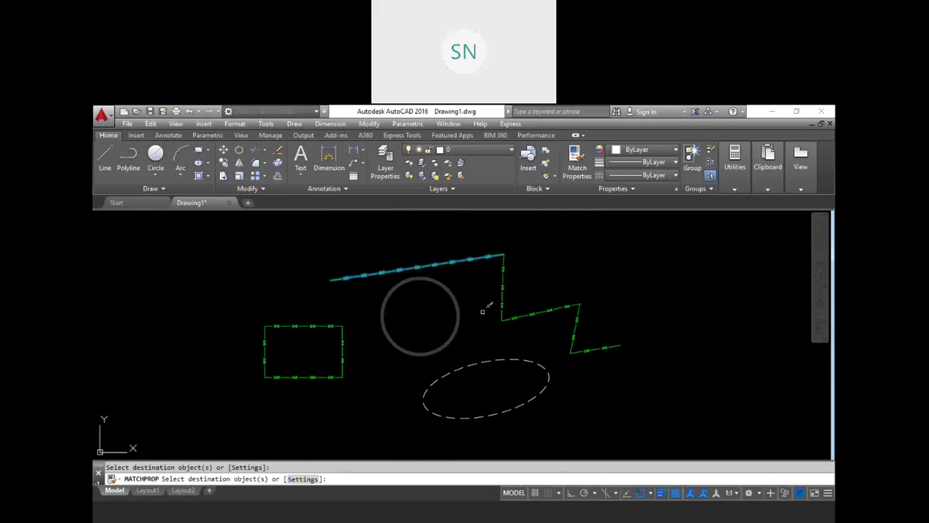
pyautogui.press('Escape')
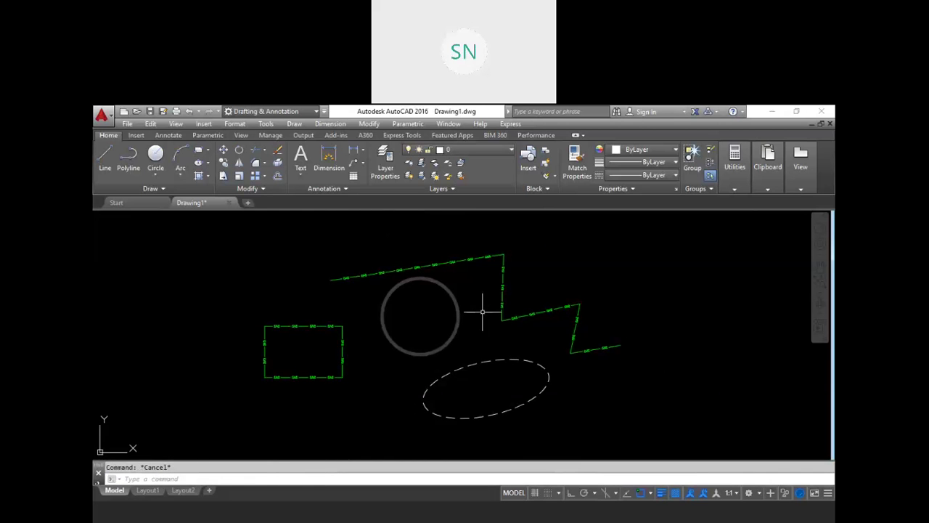
# Step: Match the ellipse to the zigzag's second, vertical line with Color excluded from the matched properties, and inspect the ellipse up close
pyautogui.write('MA')
pyautogui.press('Return')
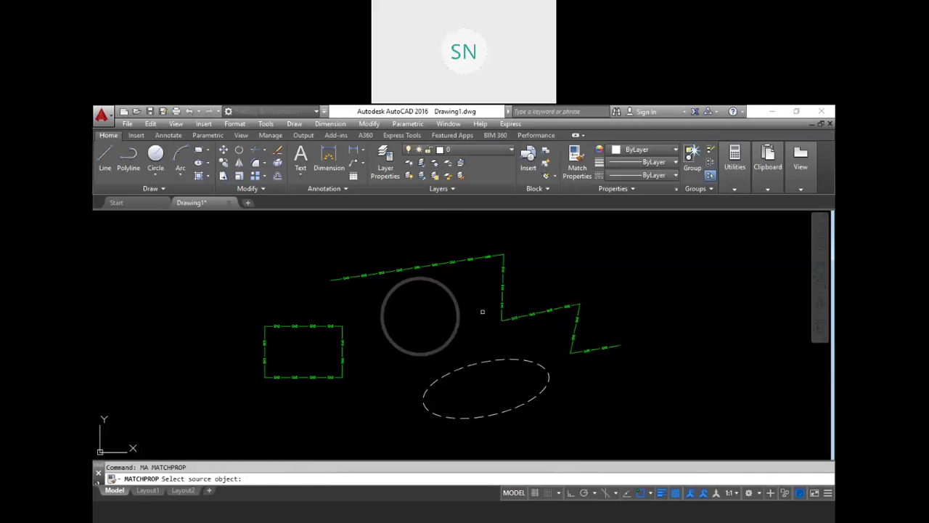
pyautogui.click(503, 270)
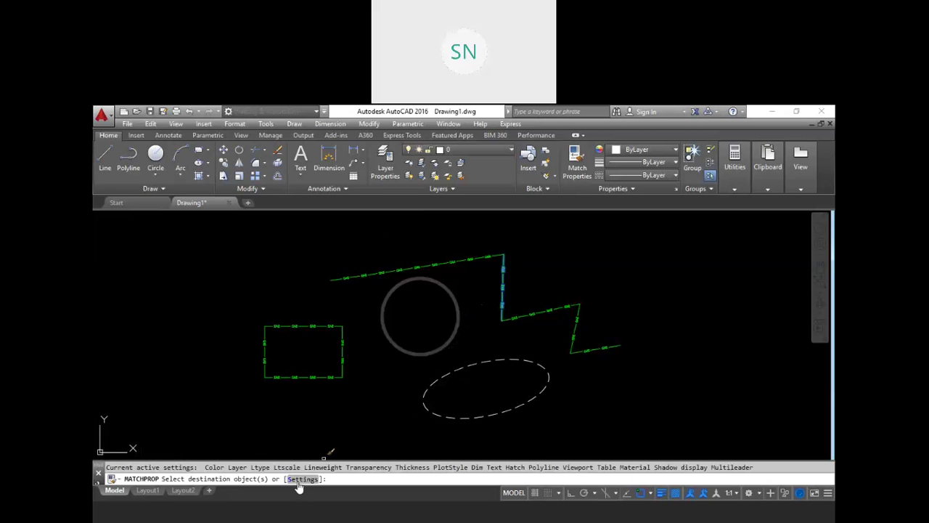
pyautogui.click(302, 479)
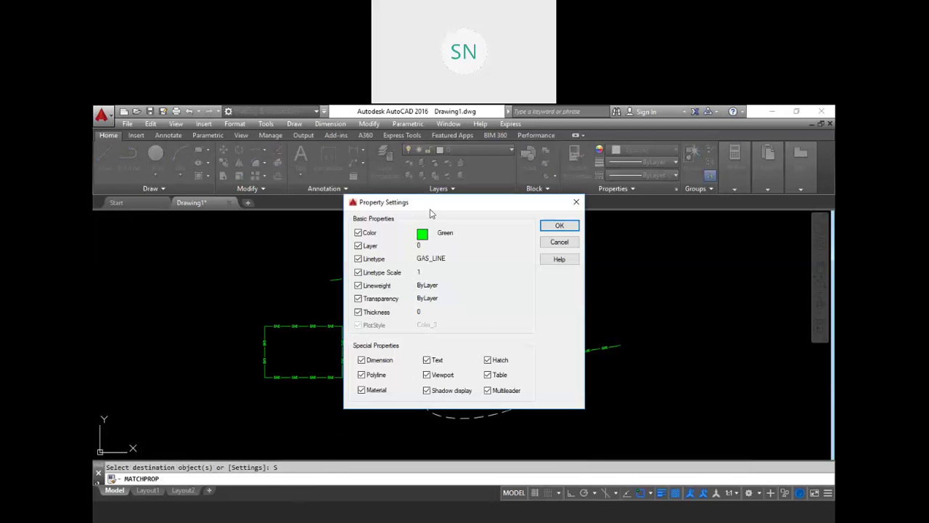
pyautogui.moveTo(504, 191); pyautogui.dragTo(536, 178)
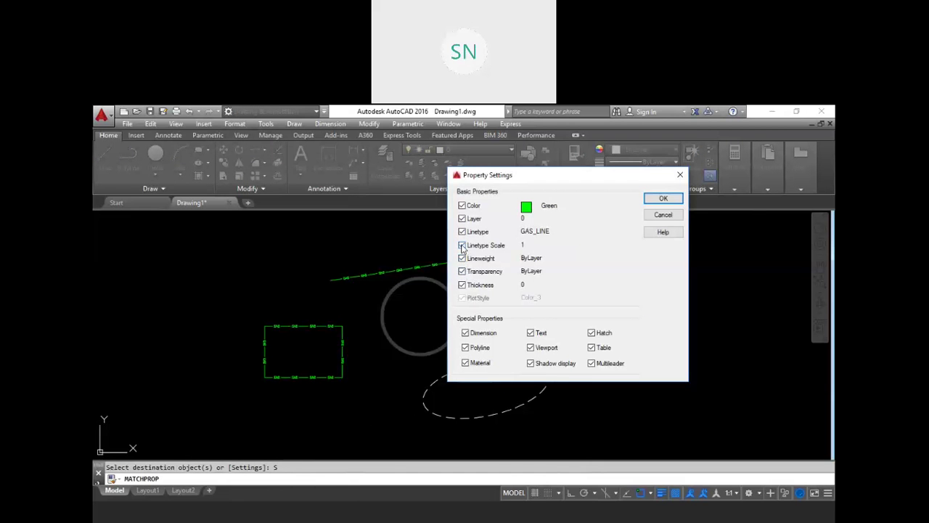
pyautogui.click(463, 206)
pyautogui.click(663, 199)
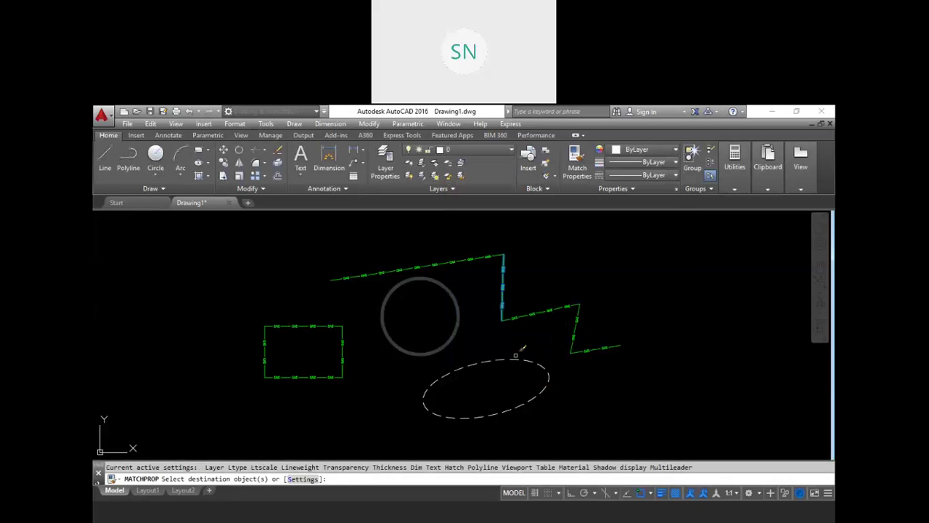
pyautogui.click(498, 359)
pyautogui.scroll(8, 491, 366)
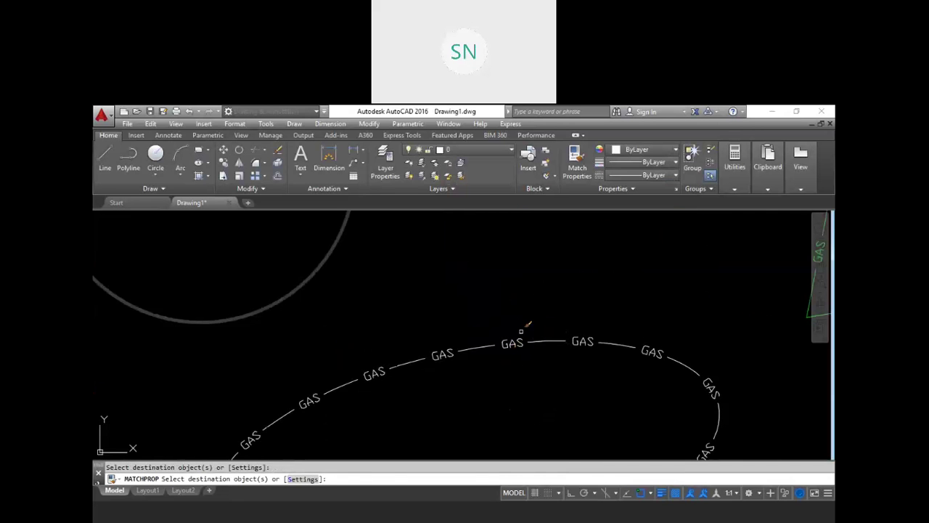
pyautogui.scroll(-8, 521, 336)
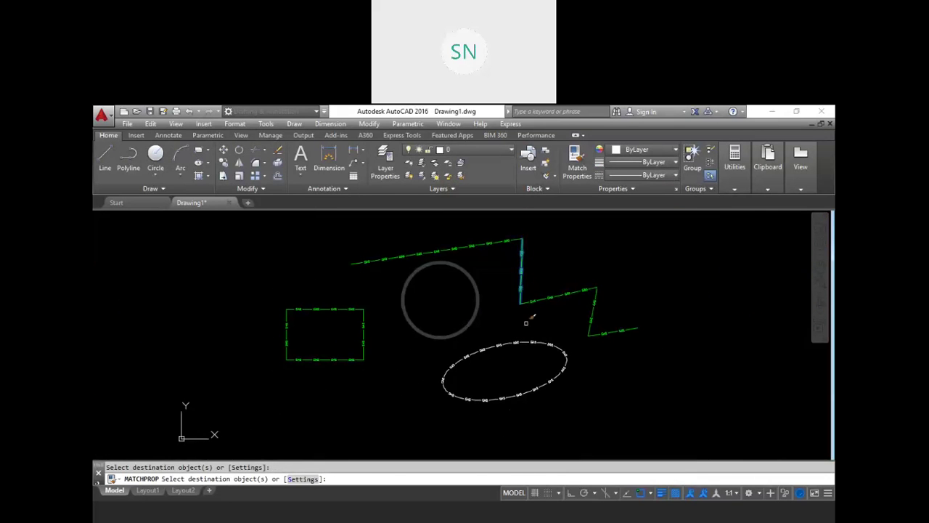
pyautogui.scroll(2, 524, 319)
pyautogui.press('Escape')
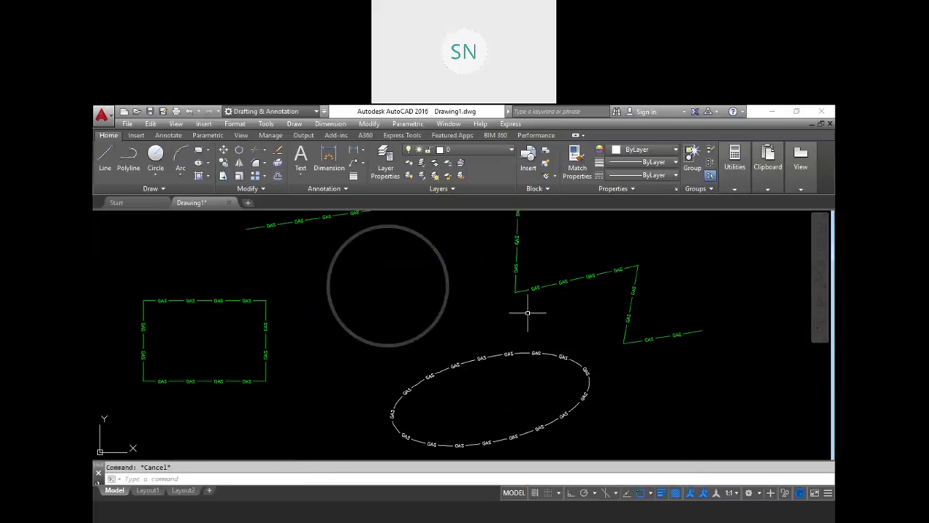
# Step: Match the circle to the zigzag's third line with Color included again in the Match Properties settings
pyautogui.write('ma')
pyautogui.press('Return')
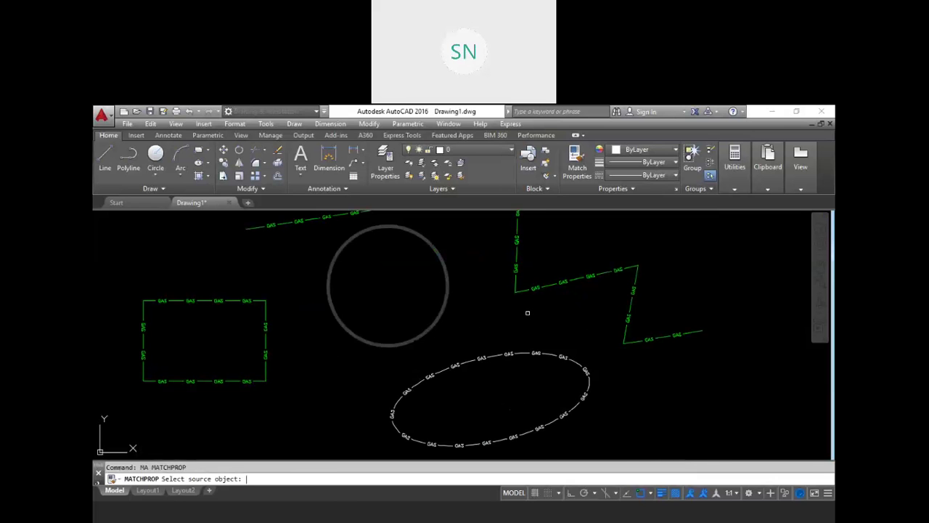
pyautogui.click(536, 287)
pyautogui.click(447, 296)
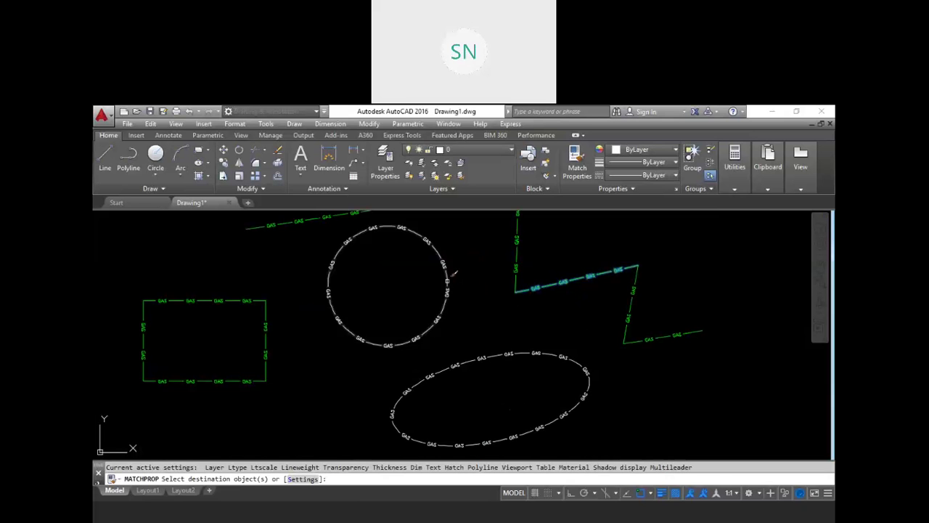
pyautogui.click(445, 279)
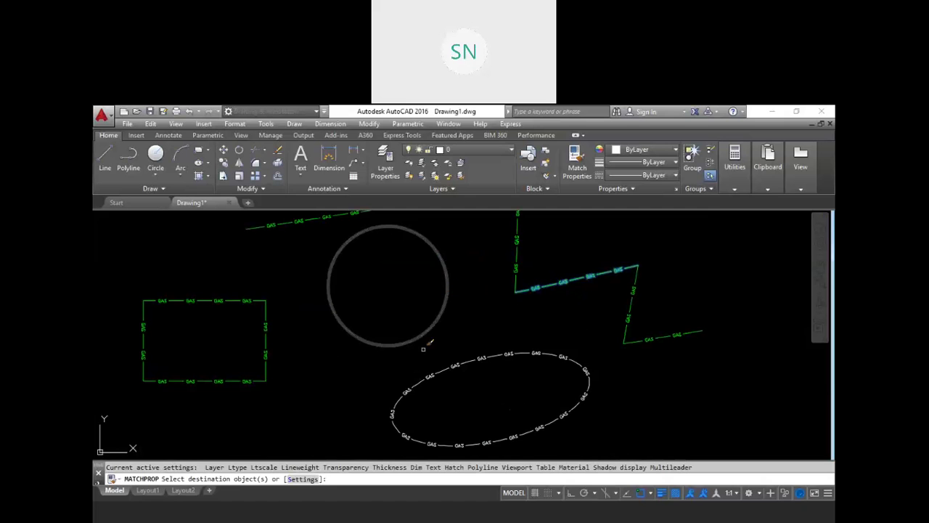
pyautogui.click(302, 479)
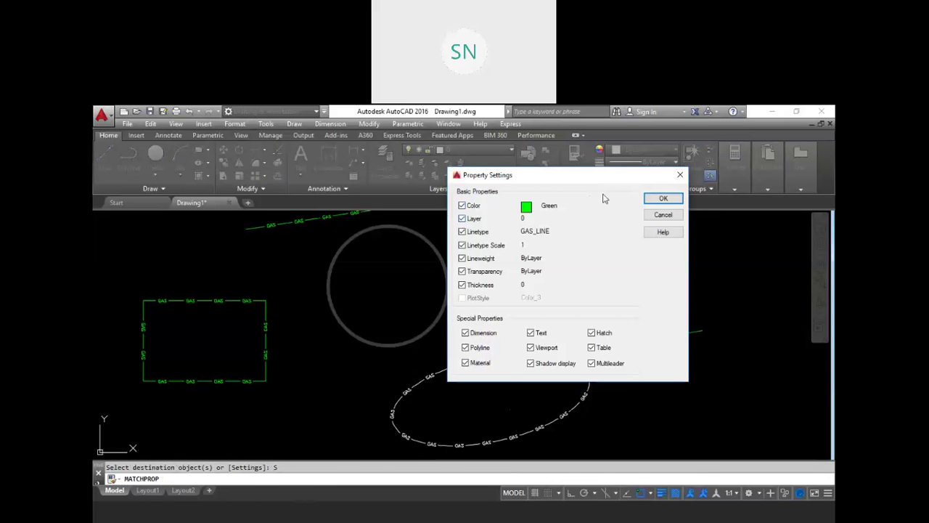
pyautogui.click(662, 198)
pyautogui.click(447, 273)
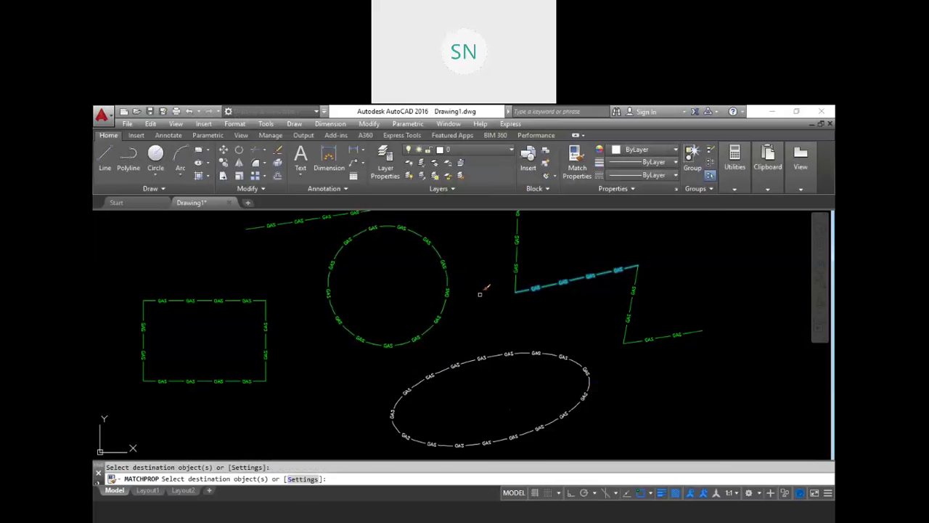
pyautogui.scroll(-3, 483, 293)
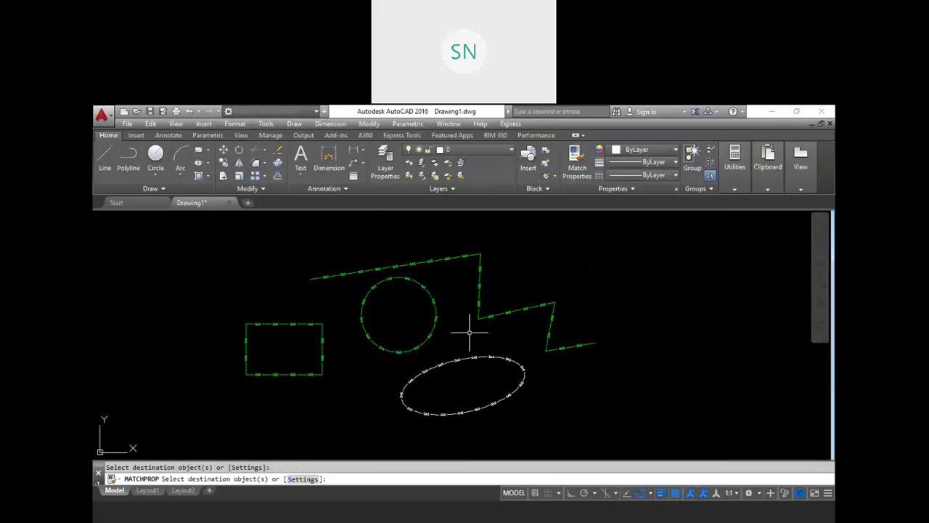
pyautogui.press('Escape')
pyautogui.press('Escape')
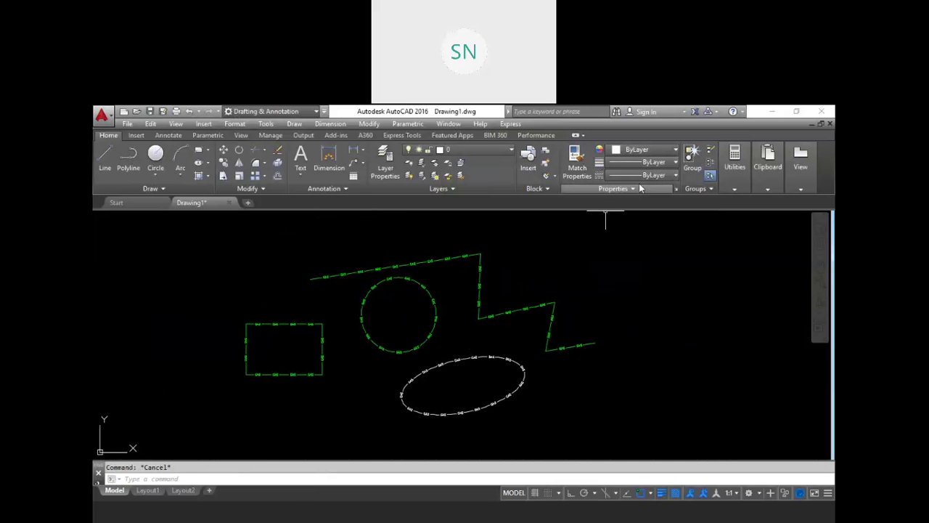
pyautogui.moveTo(620, 269); pyautogui.dragTo(599, 268, button='middle')
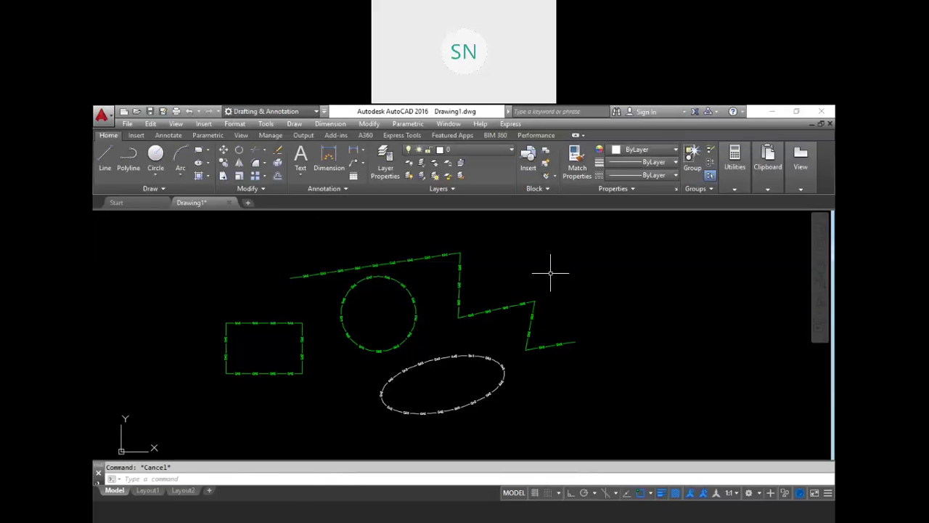
pyautogui.moveTo(562, 289); pyautogui.dragTo(598, 302, button='middle')
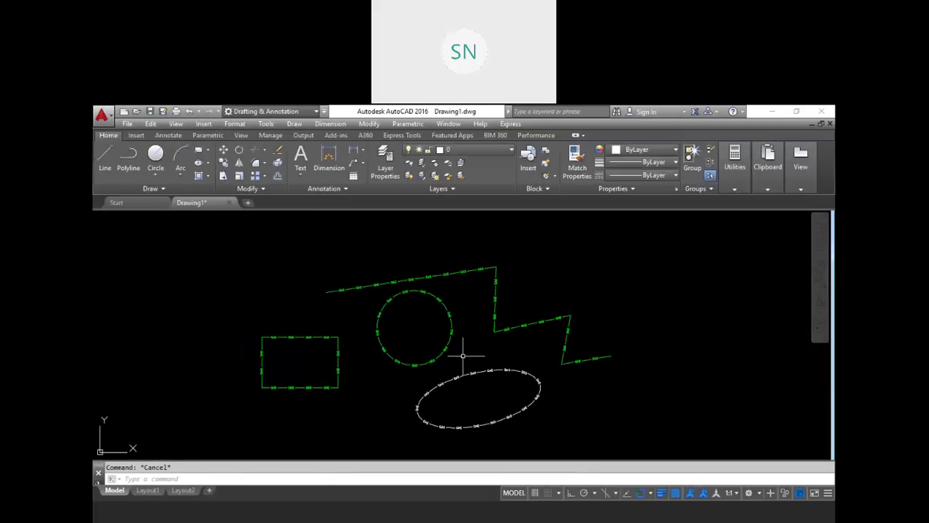
pyautogui.moveTo(384, 373); pyautogui.dragTo(400, 365, button='middle')
pyautogui.click(379, 392)
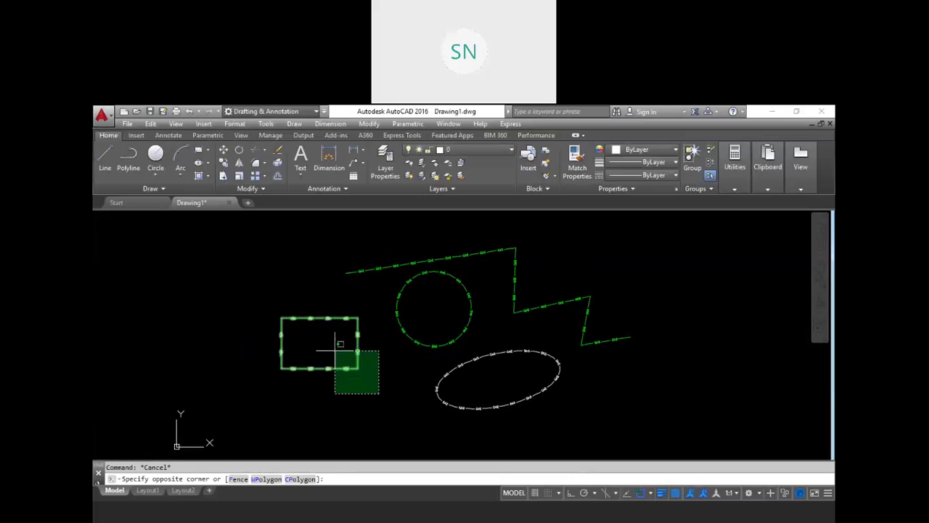
pyautogui.press('Escape')
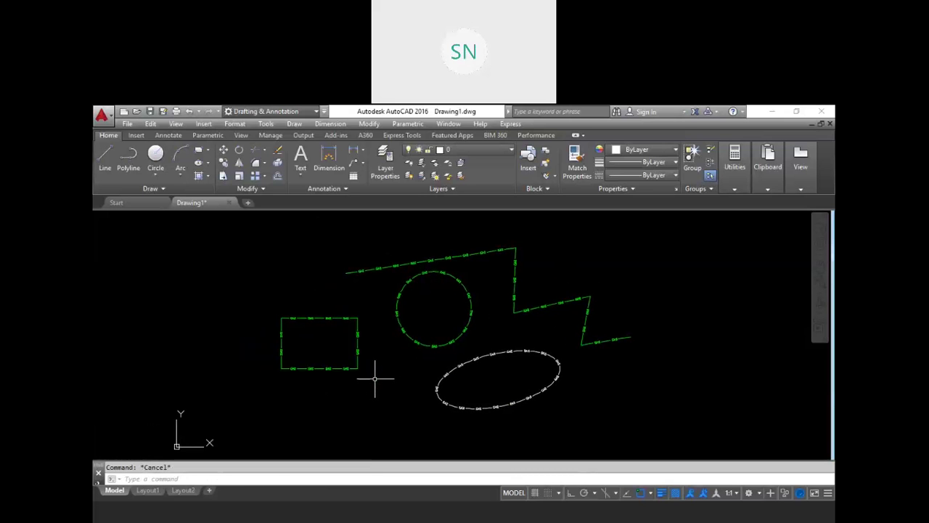
pyautogui.write('pyramid')
pyautogui.press('Return')
pyautogui.press('Escape')
# Step: Open the Properties palette with the PR command, move it over the drawing and close it again
pyautogui.write('pr')
pyautogui.press('Return')
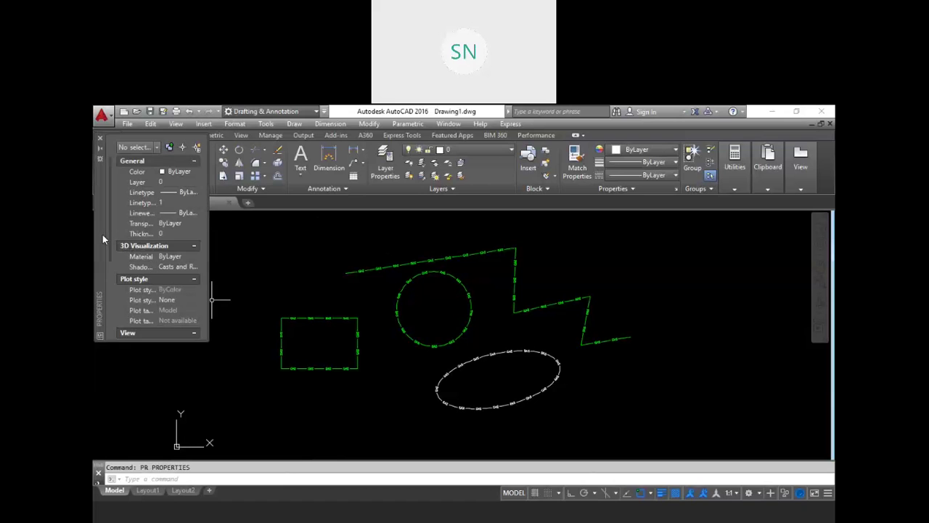
pyautogui.moveTo(111, 247)
pyautogui.mouseDown()
pyautogui.moveTo(162, 307)
pyautogui.moveTo(251, 324)
pyautogui.moveTo(270, 317)
pyautogui.mouseUp()
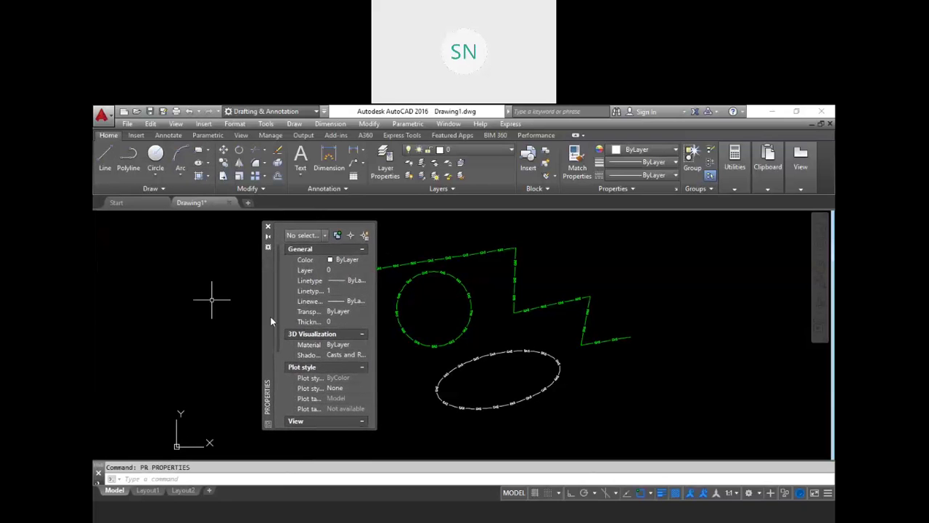
pyautogui.click(267, 225)
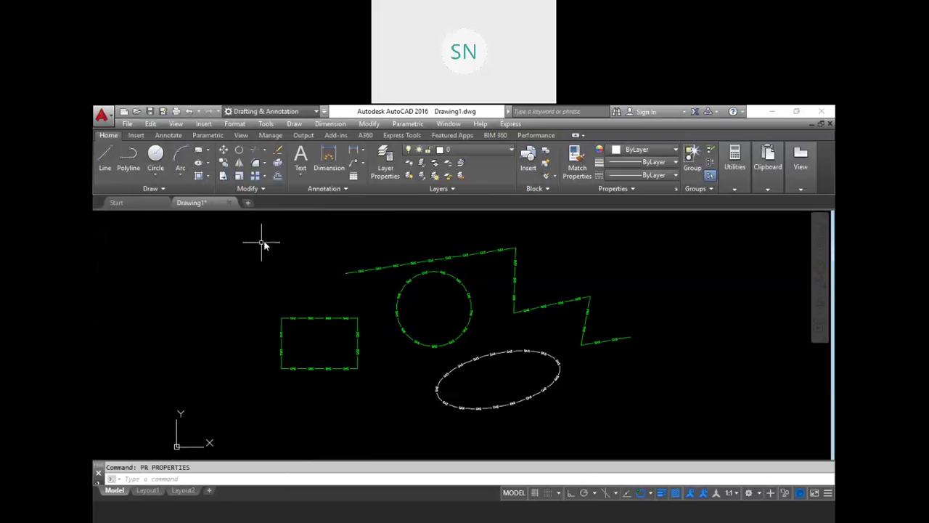
# Step: Reopen the Properties palette and place it in the empty area beside the rectangle
pyautogui.press('Escape')
pyautogui.hotkey('ctrl', '1')
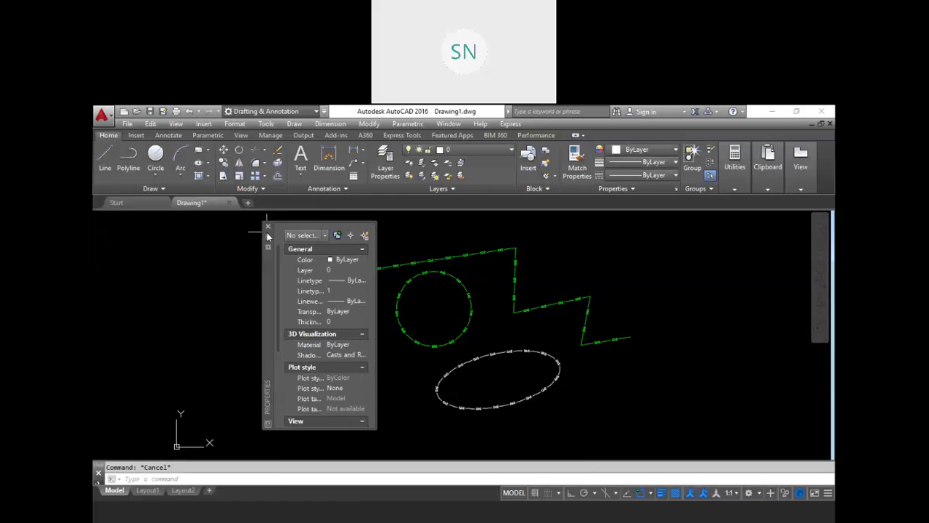
pyautogui.moveTo(270, 287); pyautogui.dragTo(127, 290)
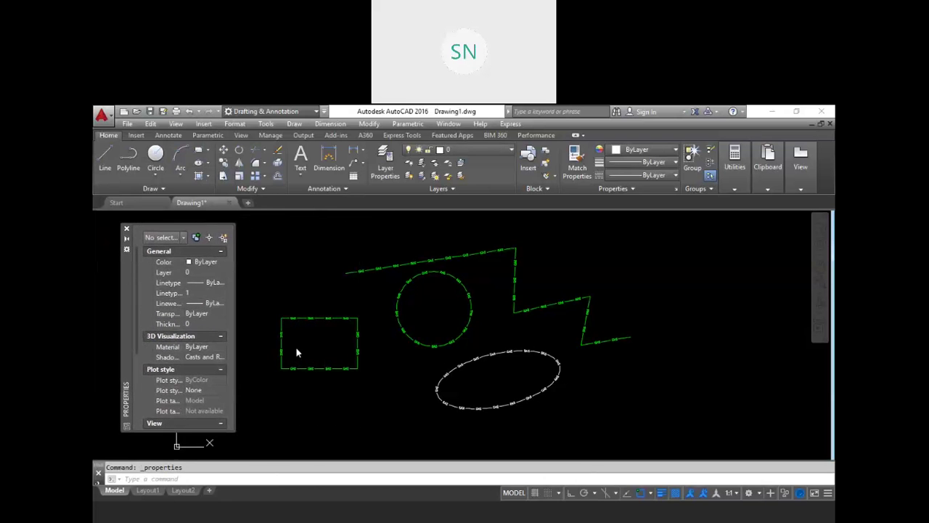
# Step: Select the rectangle, widen the Properties palette, and set the rectangle's color to Red and its linetype to CENTER
pyautogui.click(313, 331)
pyautogui.click(278, 308)
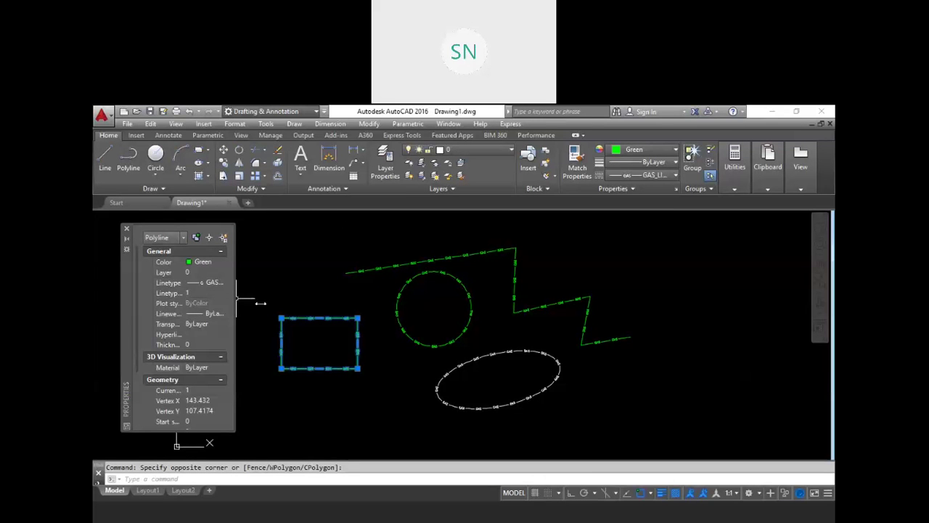
pyautogui.moveTo(235, 274); pyautogui.dragTo(292, 274)
pyautogui.click(254, 263)
pyautogui.click(279, 261)
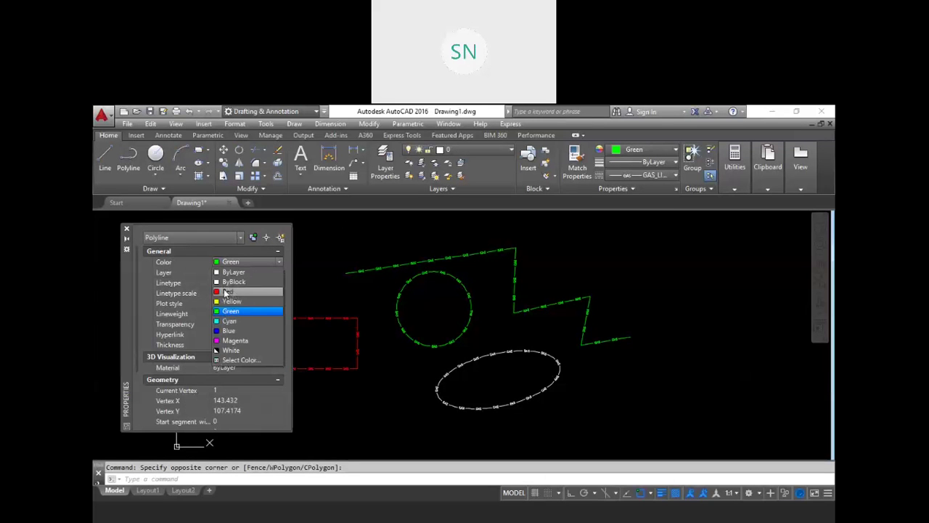
pyautogui.click(231, 291)
pyautogui.click(274, 284)
pyautogui.click(279, 283)
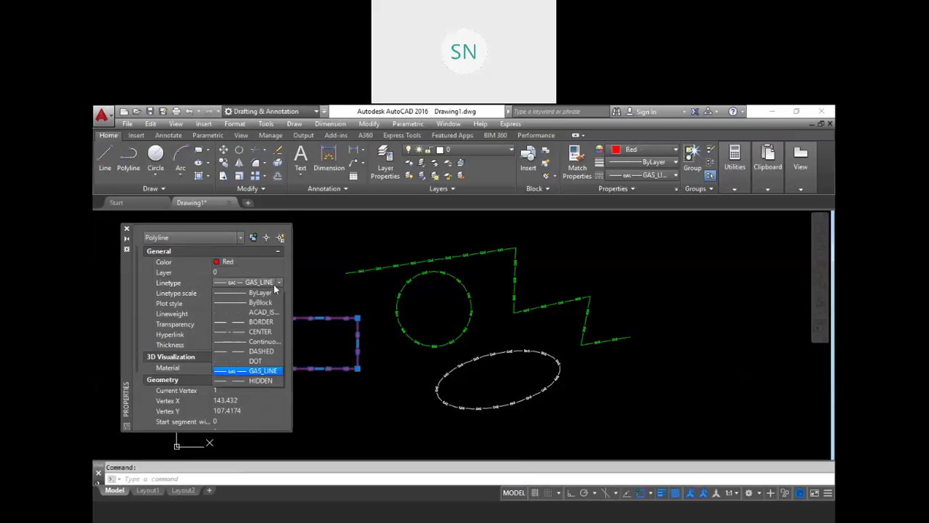
pyautogui.click(254, 331)
# Step: Set the rectangle's linetype scale to 0.5 in its properties and inspect its dash pattern up close
pyautogui.click(236, 293)
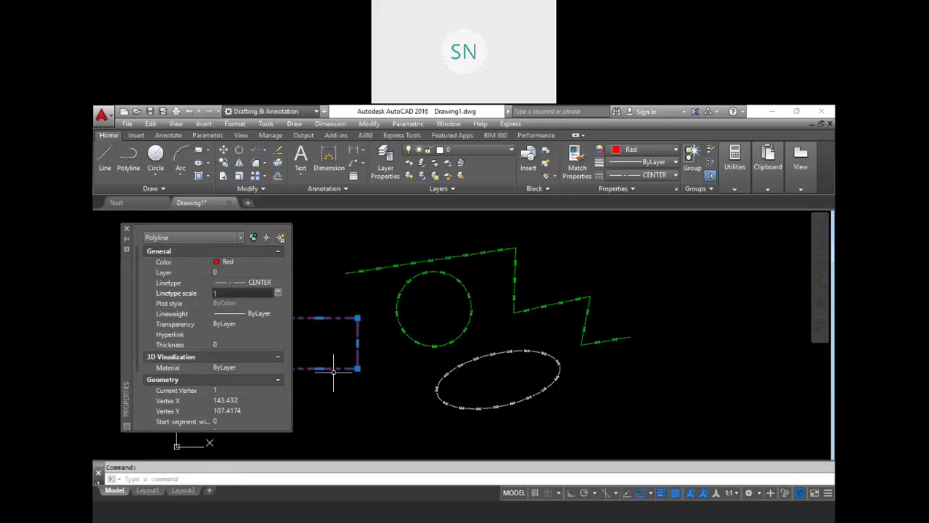
pyautogui.write('5')
pyautogui.press('Return')
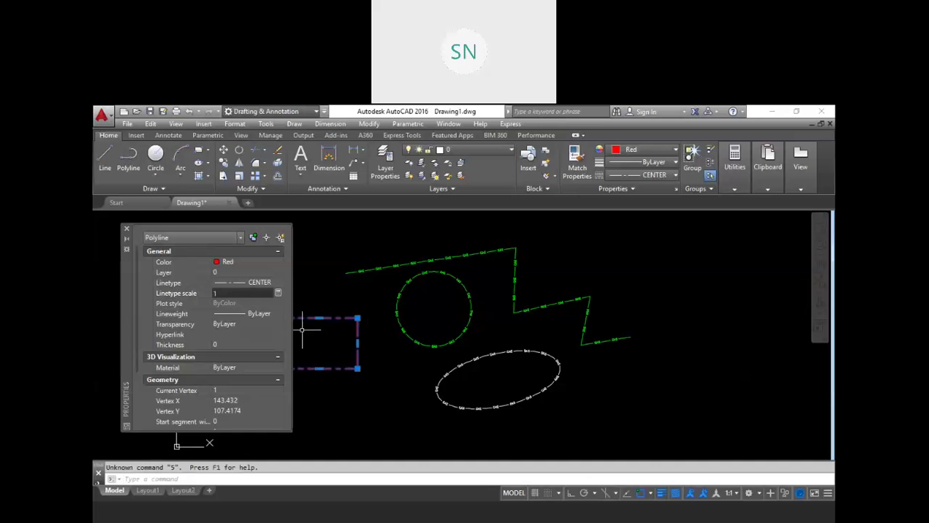
pyautogui.click(206, 295)
pyautogui.write('0.5')
pyautogui.press('Return')
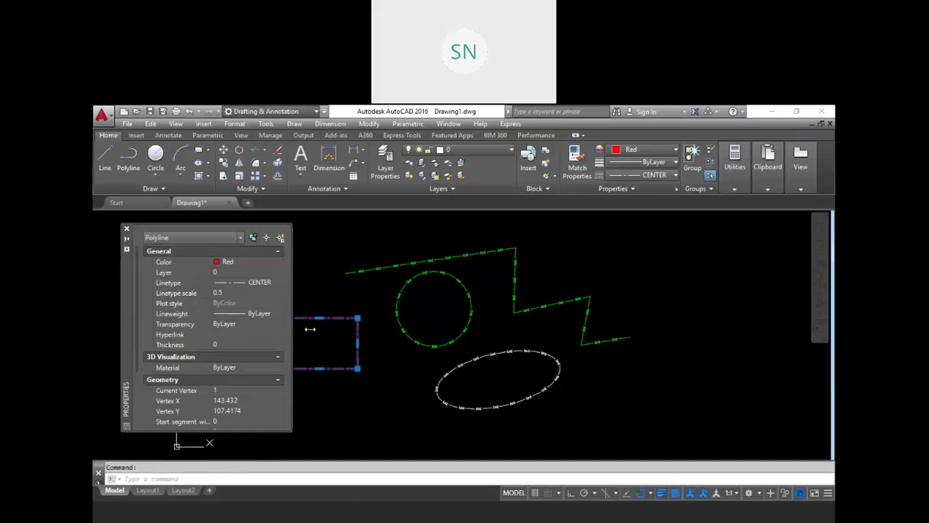
pyautogui.click(379, 357)
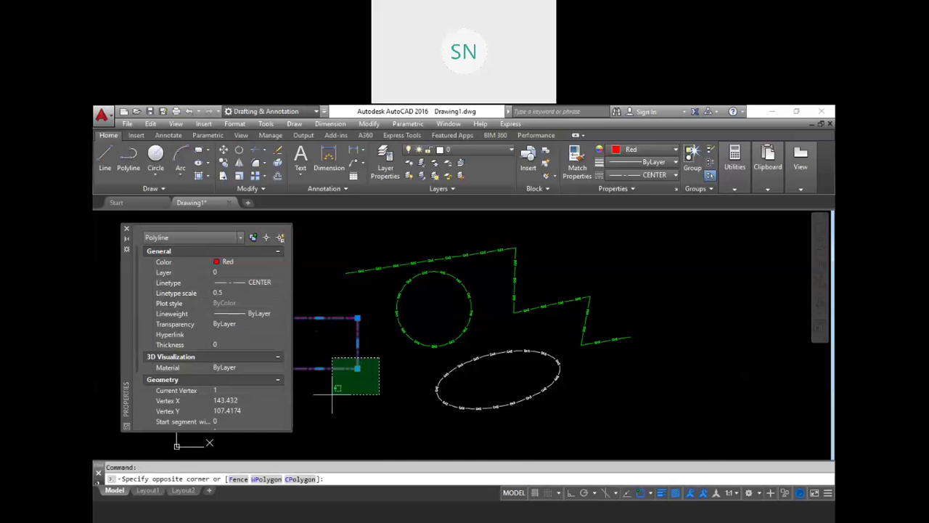
pyautogui.click(359, 366)
pyautogui.scroll(6, 358, 358)
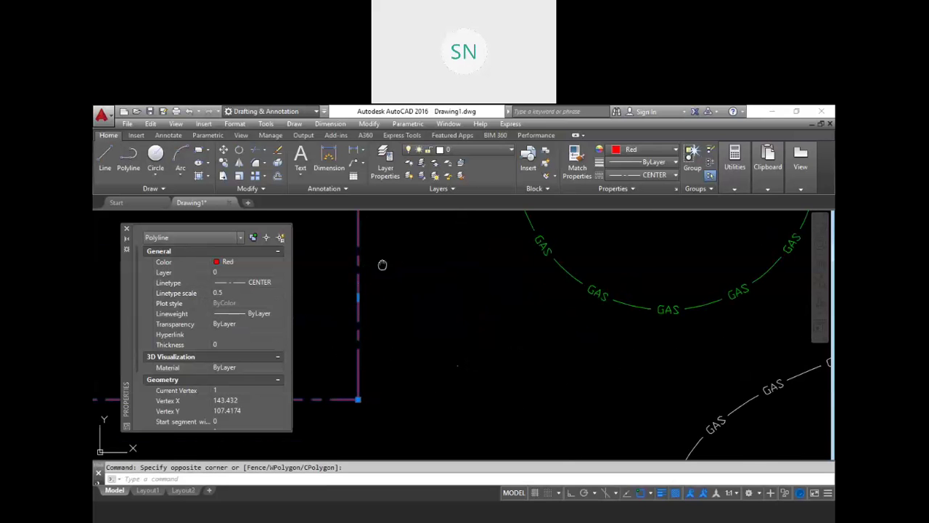
pyautogui.moveTo(384, 263); pyautogui.dragTo(401, 320, button='middle')
pyautogui.scroll(-2, 385, 320)
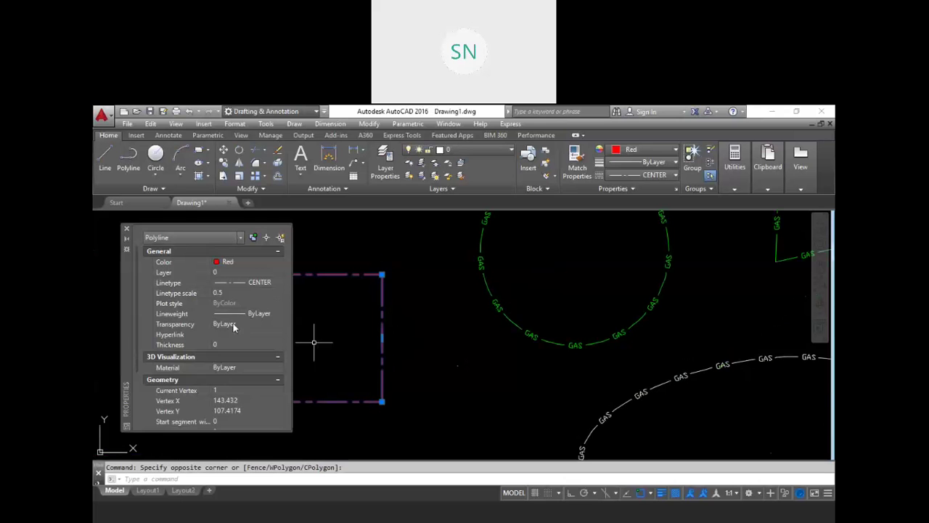
# Step: Set the rectangle's transparency to 50, then close the Properties palette and clear the selection
pyautogui.click(278, 324)
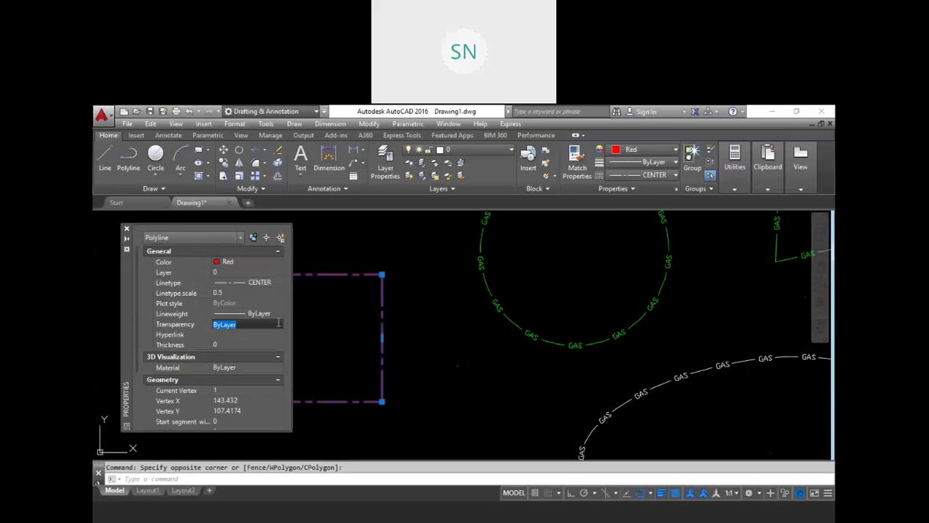
pyautogui.write('50')
pyautogui.click(257, 333)
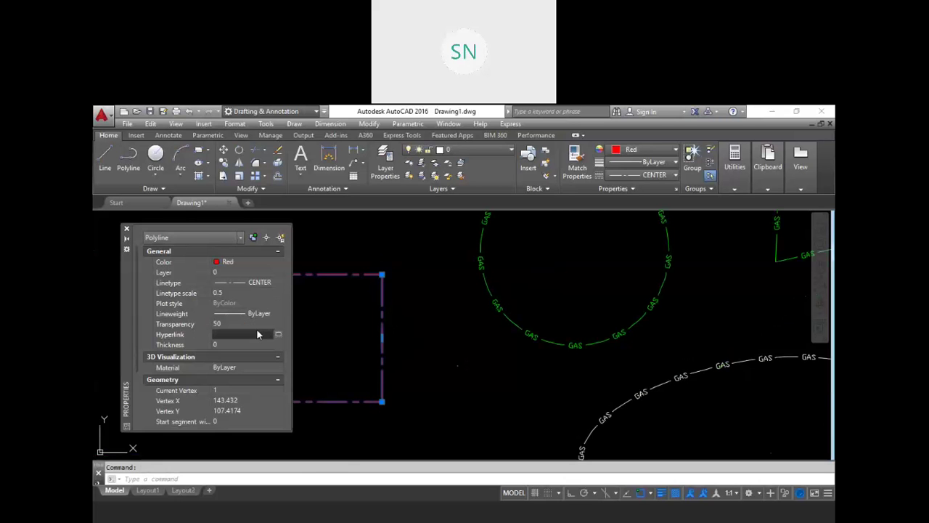
pyautogui.click(127, 229)
pyautogui.press('Escape')
# Step: Select the ellipse, view its properties in the Properties palette, then close the palette and deselect it
pyautogui.scroll(-3, 410, 339)
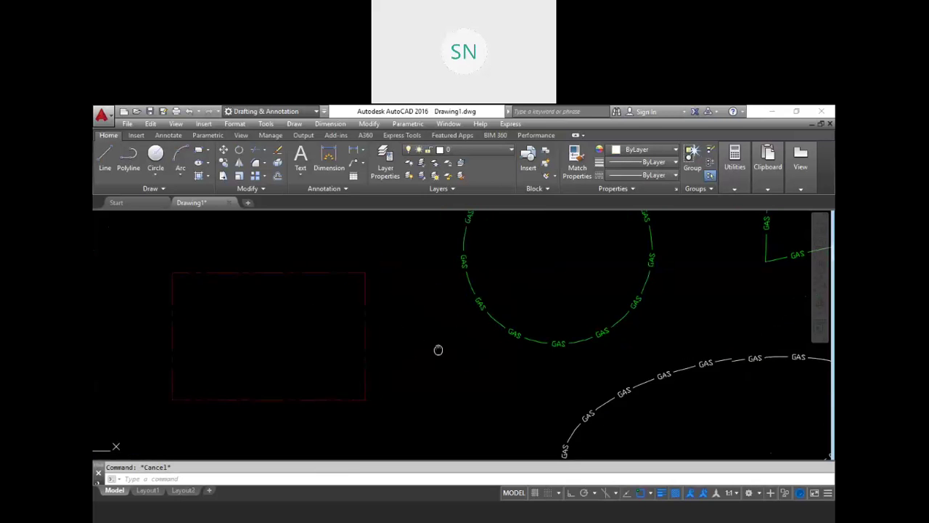
pyautogui.scroll(-2, 411, 342)
pyautogui.moveTo(444, 361); pyautogui.dragTo(411, 353, button='middle')
pyautogui.scroll(2, 439, 353)
pyautogui.click(473, 355)
pyautogui.click(450, 327)
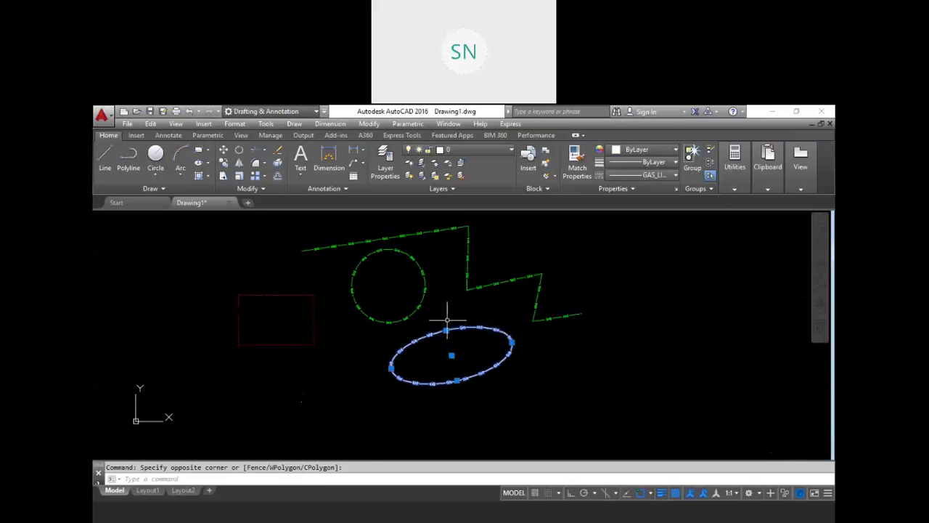
pyautogui.hotkey('ctrl', '1')
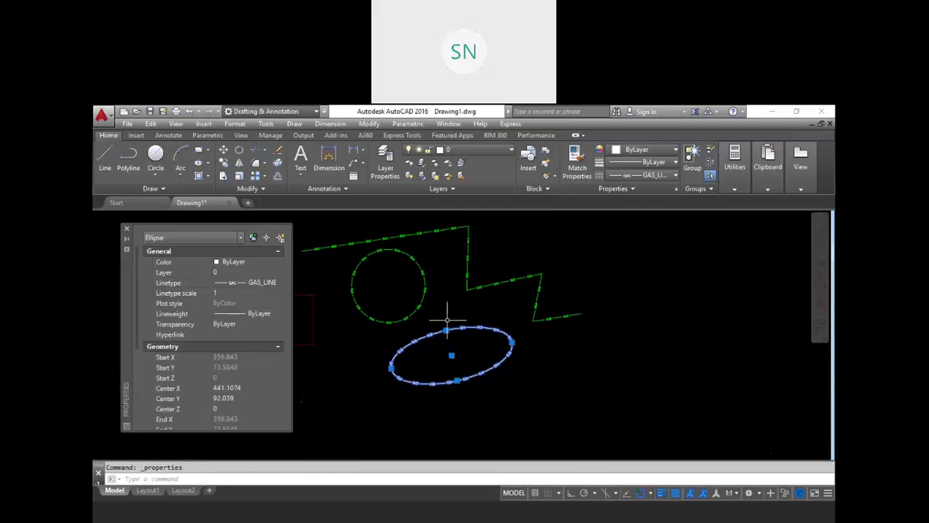
pyautogui.click(126, 231)
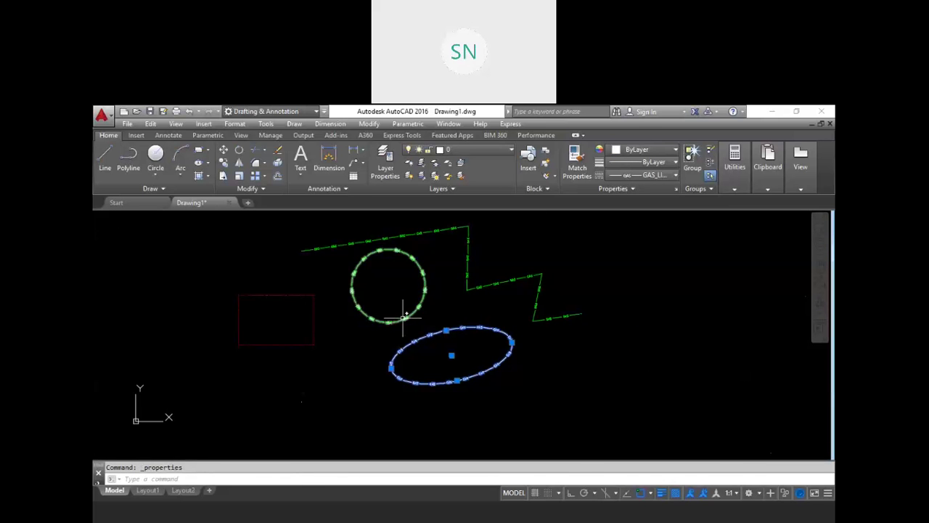
pyautogui.scroll(-2, 394, 315)
pyautogui.press('Escape')
pyautogui.scroll(2, 415, 357)
pyautogui.moveTo(415, 357); pyautogui.dragTo(449, 398, button='middle')
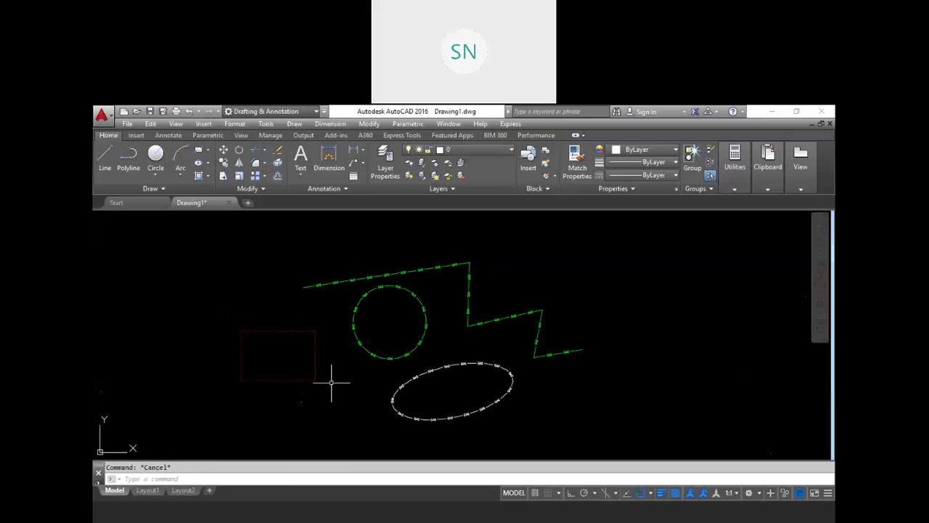
# Step: Change the circle's linetype to DOT
pyautogui.scroll(2, 285, 335)
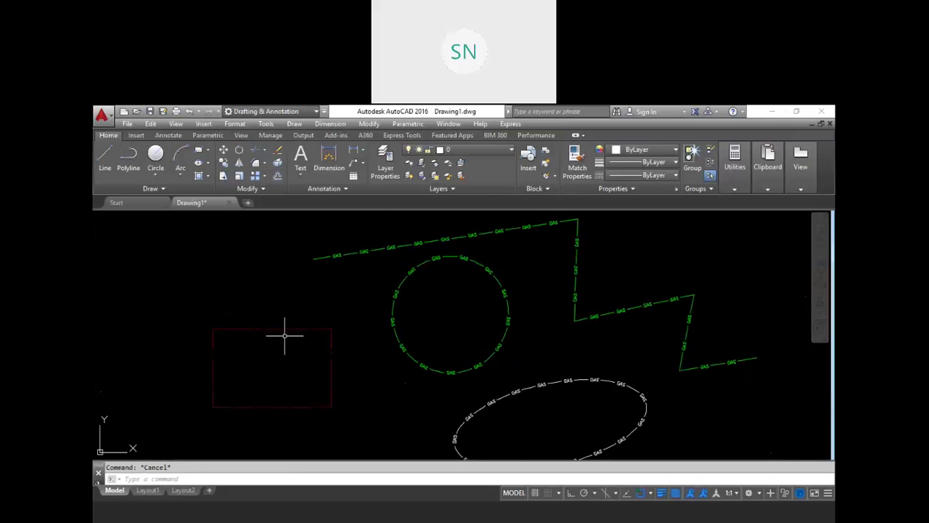
pyautogui.scroll(2, 272, 319)
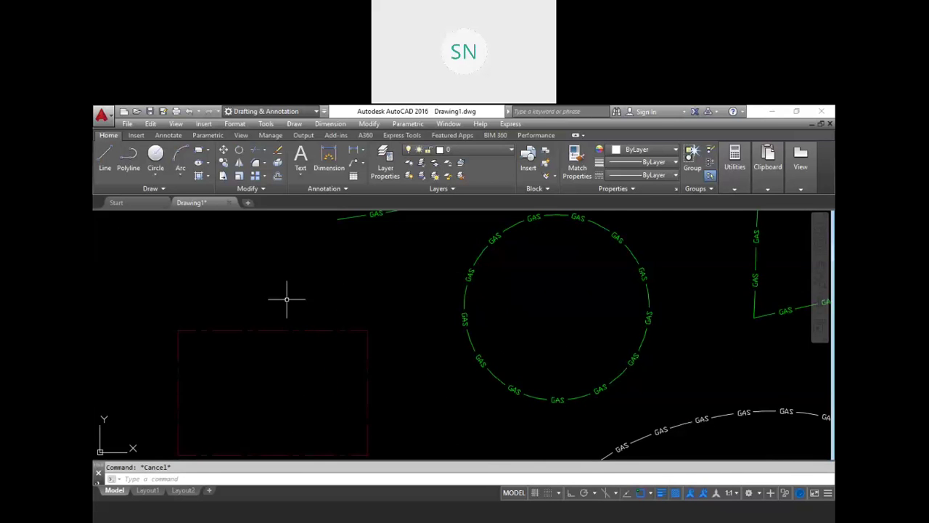
pyautogui.scroll(-2, 286, 298)
pyautogui.moveTo(450, 302); pyautogui.dragTo(470, 350, button='middle')
pyautogui.click(468, 348)
pyautogui.click(421, 324)
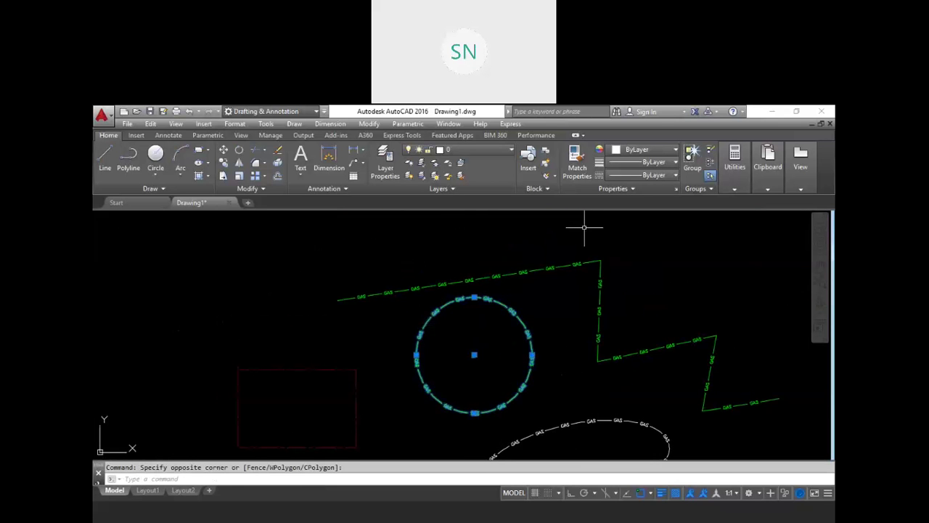
pyautogui.click(642, 176)
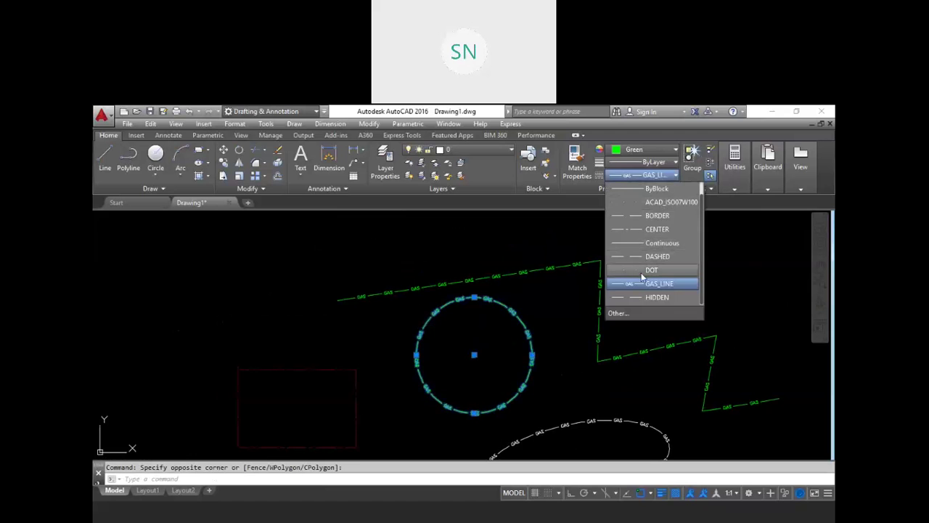
pyautogui.click(642, 267)
pyautogui.click(571, 295)
pyautogui.click(554, 256)
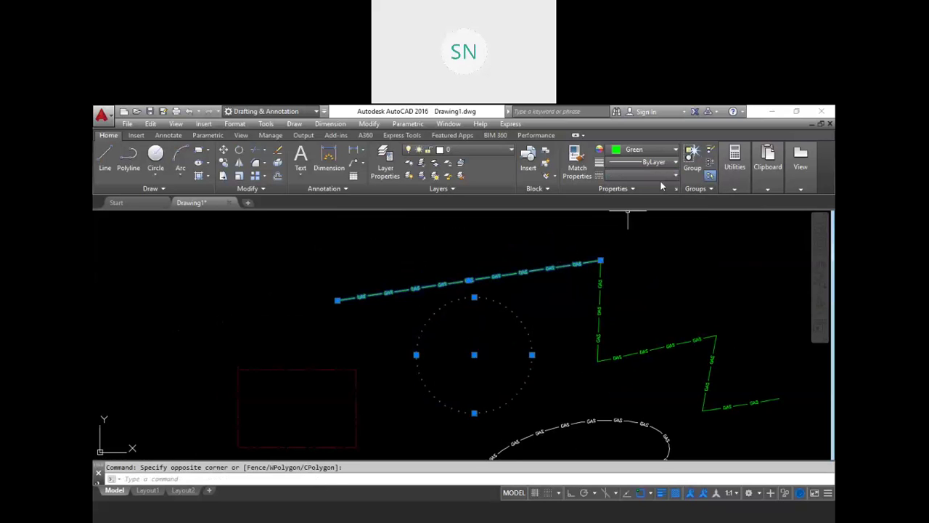
pyautogui.click(642, 176)
pyautogui.press('Escape')
pyautogui.press('Escape')
# Step: Change the linetype of the zigzag's first line, above the circle, to DASHED
pyautogui.click(564, 297)
pyautogui.click(550, 251)
pyautogui.click(642, 175)
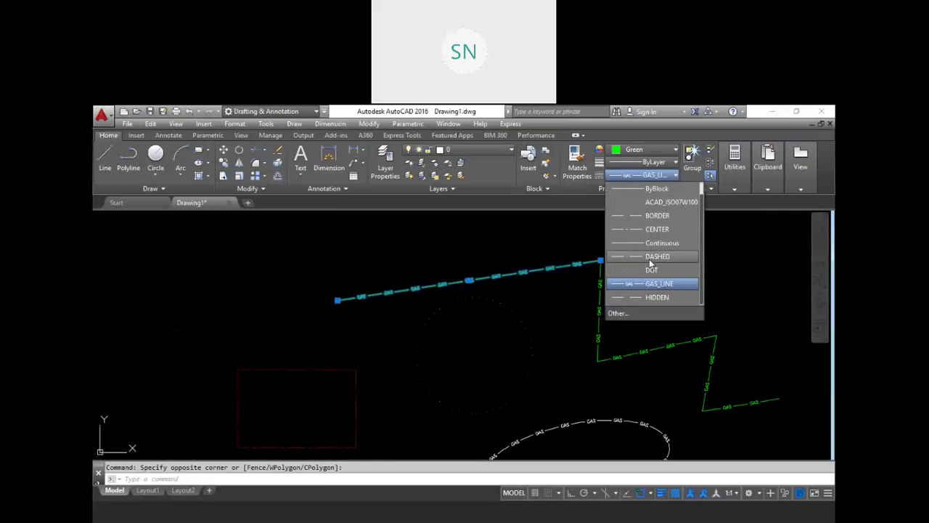
pyautogui.click(649, 245)
pyautogui.press('Escape')
# Step: Give the zigzag's second, vertical line a dashed-pattern linetype
pyautogui.click(595, 283)
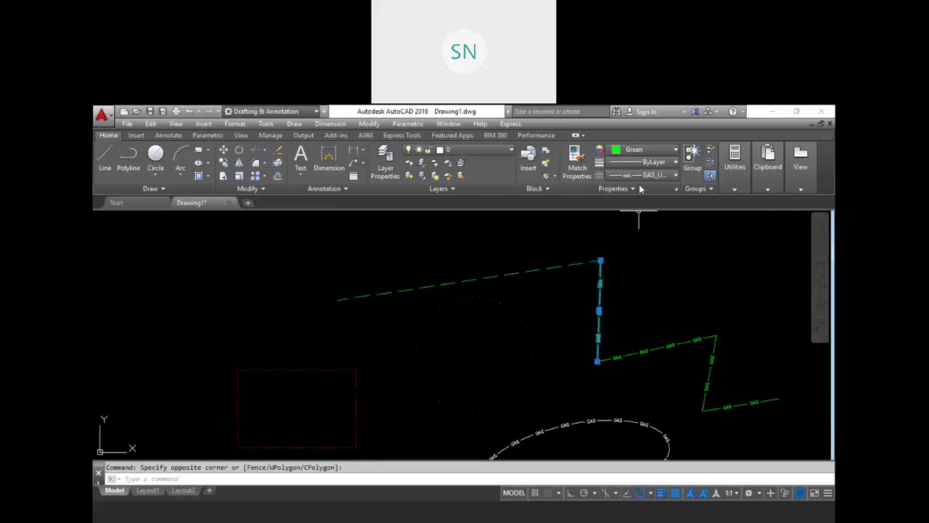
pyautogui.click(642, 175)
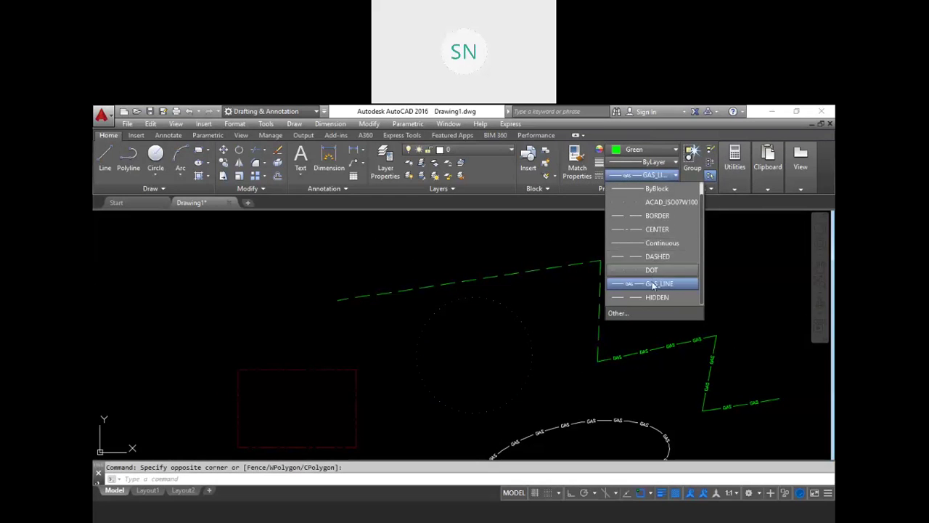
pyautogui.press('Escape')
# Step: Examine the changed linetypes and the ellipse's GAS_LINE pattern up close, ending with all objects in view
pyautogui.scroll(5, 544, 239)
pyautogui.scroll(-3, 500, 238)
pyautogui.scroll(-2, 529, 307)
pyautogui.scroll(-2, 593, 292)
pyautogui.moveTo(593, 292); pyautogui.dragTo(574, 274, button='middle')
pyautogui.scroll(4, 512, 369)
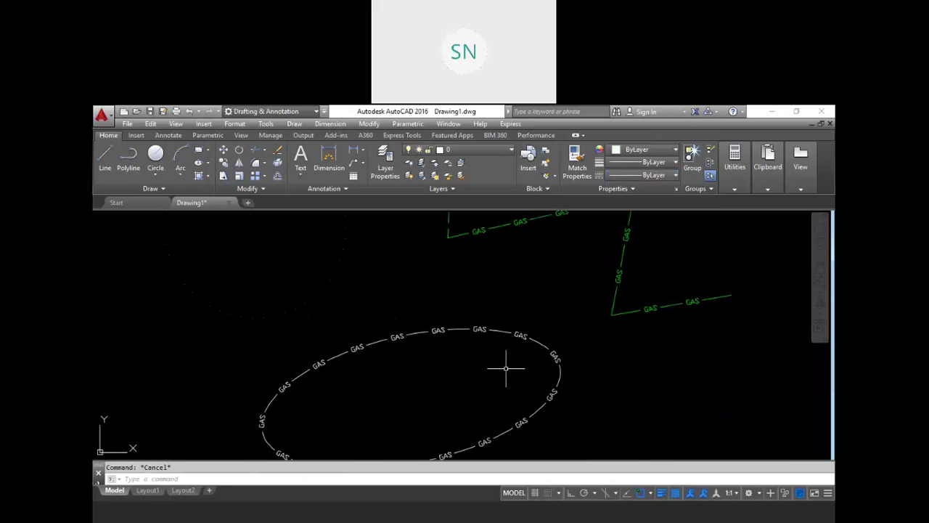
pyautogui.scroll(-4, 530, 354)
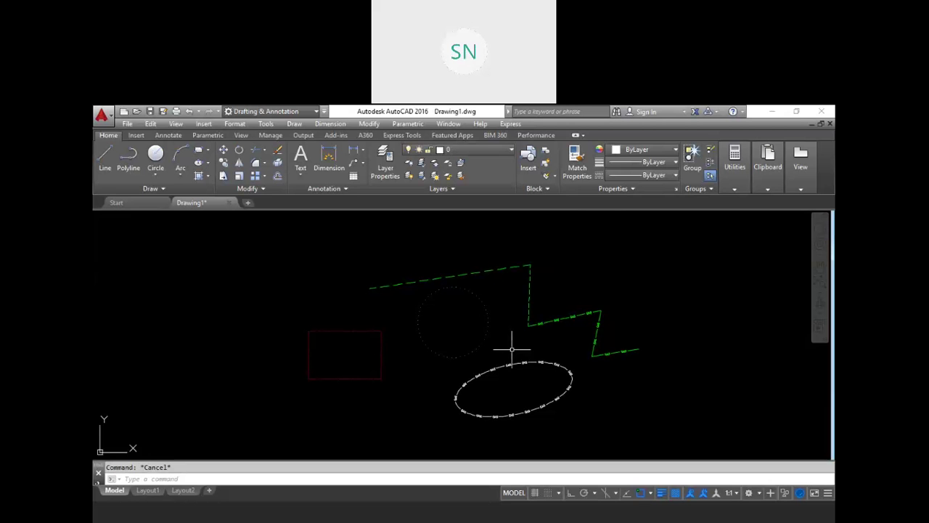
pyautogui.scroll(-3, 559, 354)
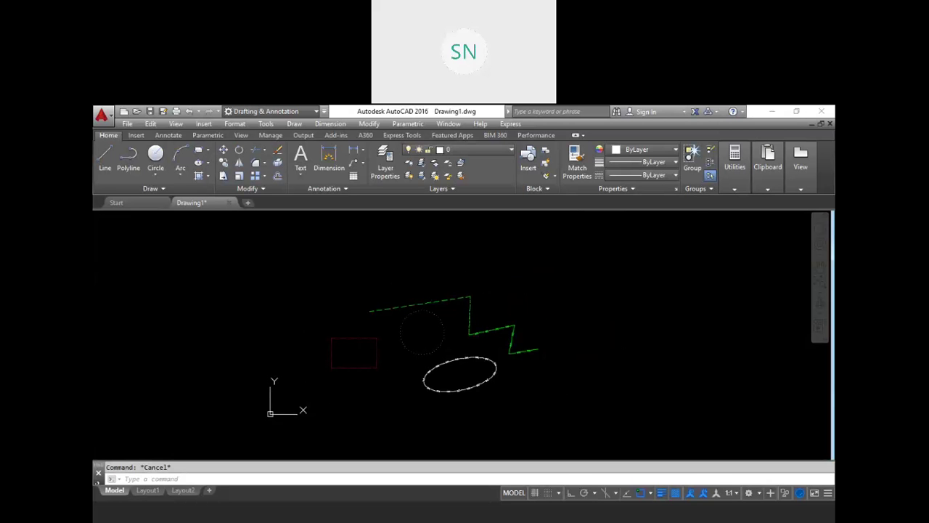
# Step: Open DesignCenter and browse Program Files > Autodesk > AutoCAD 2016 > Sample > en-us to select the DesignCenter folder
pyautogui.hotkey('ctrl', '2')
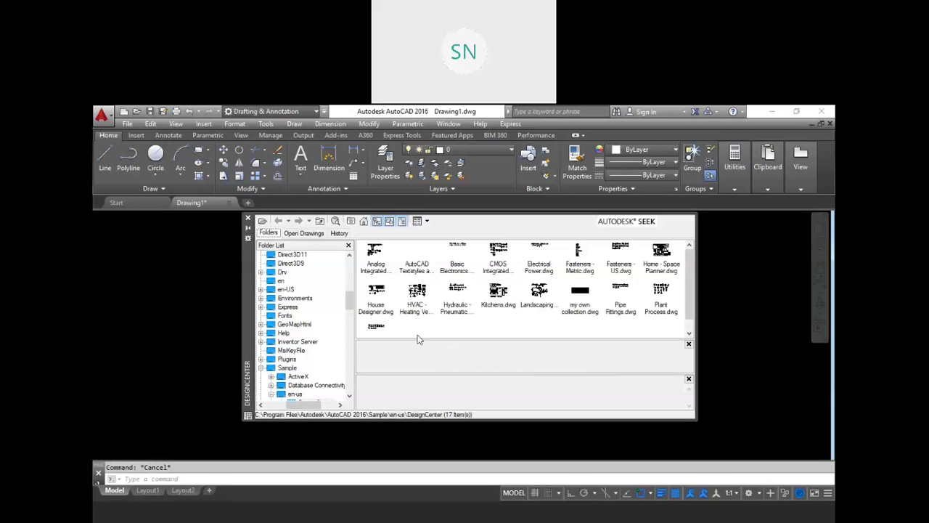
pyautogui.moveTo(245, 312); pyautogui.dragTo(310, 330)
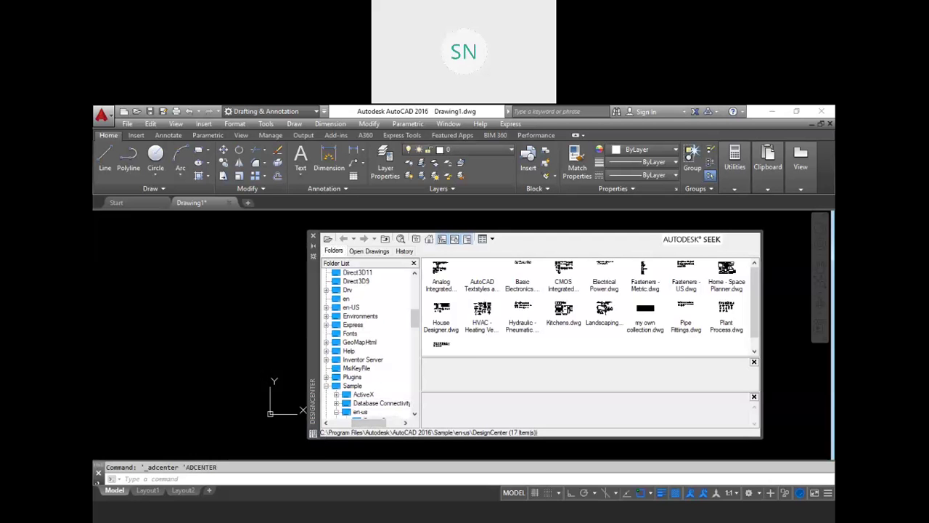
pyautogui.moveTo(416, 313); pyautogui.dragTo(417, 280)
pyautogui.moveTo(374, 421); pyautogui.dragTo(339, 419)
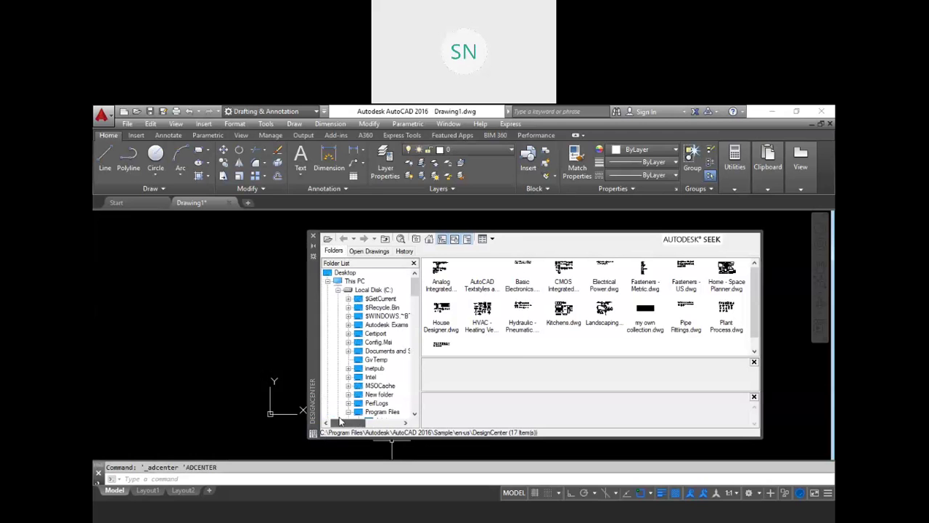
pyautogui.moveTo(416, 287)
pyautogui.mouseDown()
pyautogui.moveTo(413, 303)
pyautogui.moveTo(411, 295)
pyautogui.mouseUp()
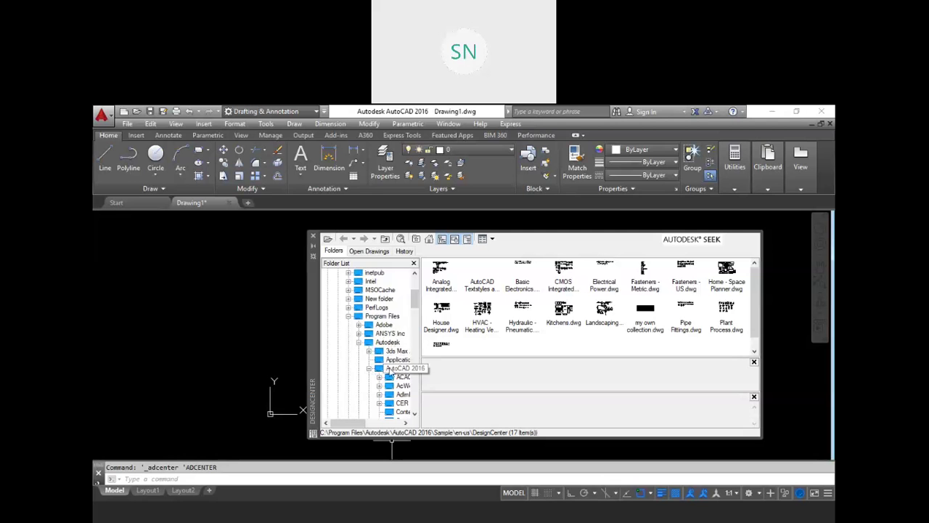
pyautogui.moveTo(355, 423); pyautogui.dragTo(333, 423)
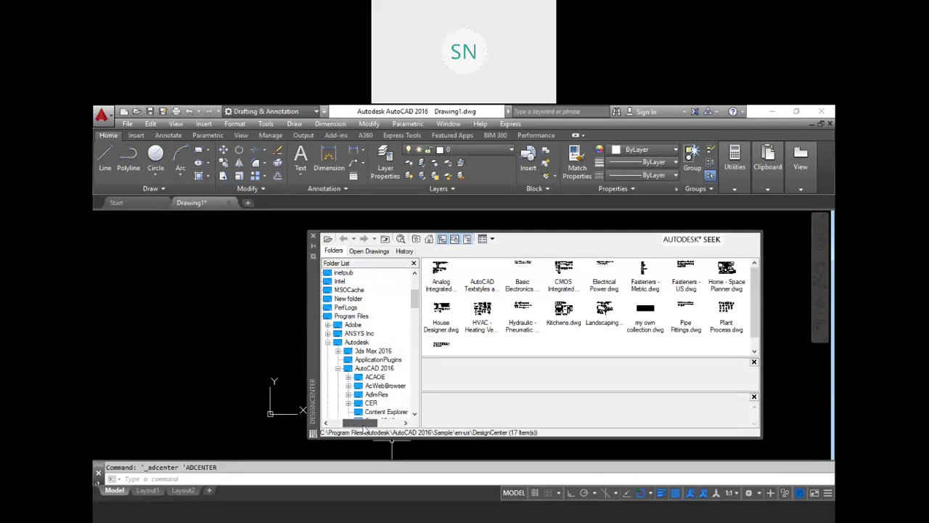
pyautogui.moveTo(413, 300); pyautogui.dragTo(418, 330)
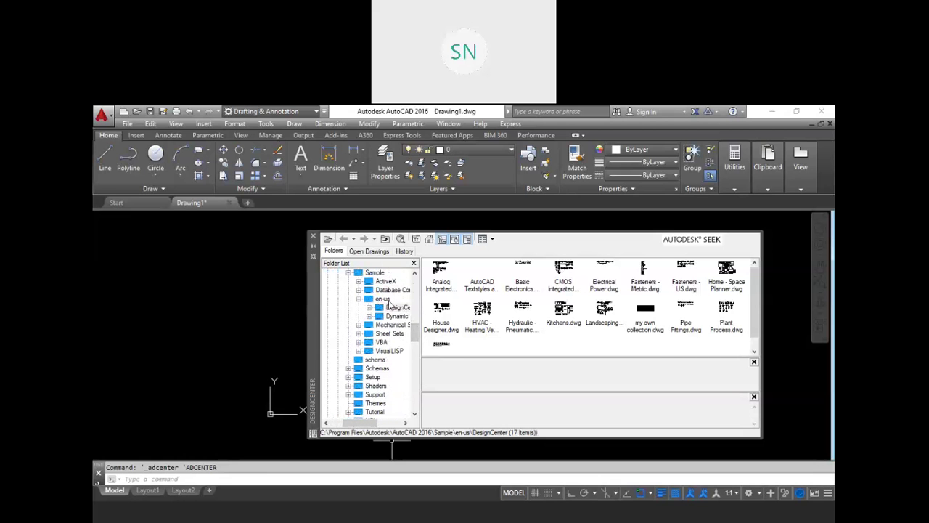
pyautogui.click(395, 308)
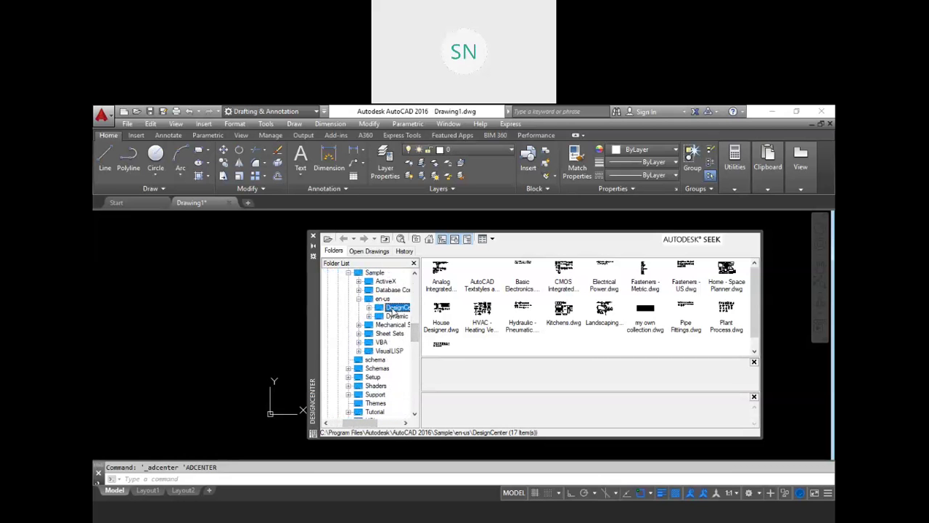
pyautogui.moveTo(365, 422); pyautogui.dragTo(382, 423)
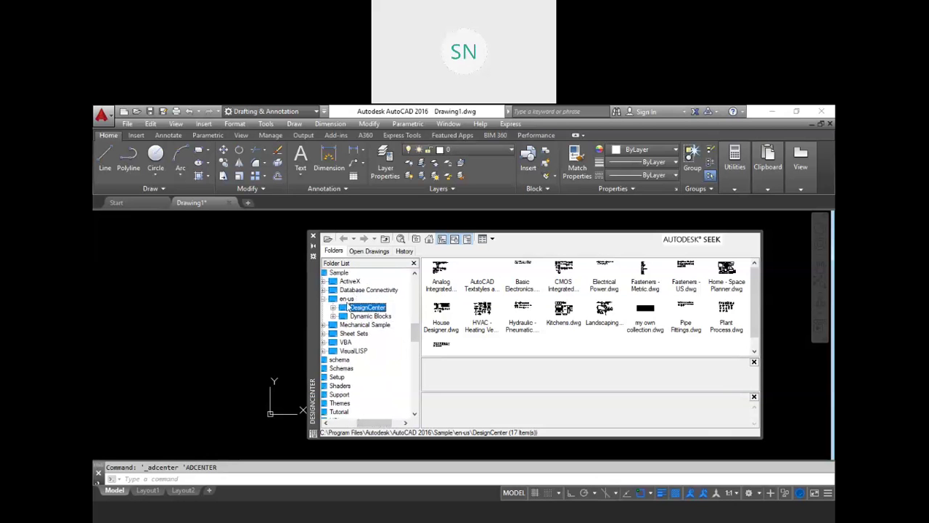
# Step: Set the DesignCenter sample folder as the home location and go to that home folder
pyautogui.rightClick(370, 309)
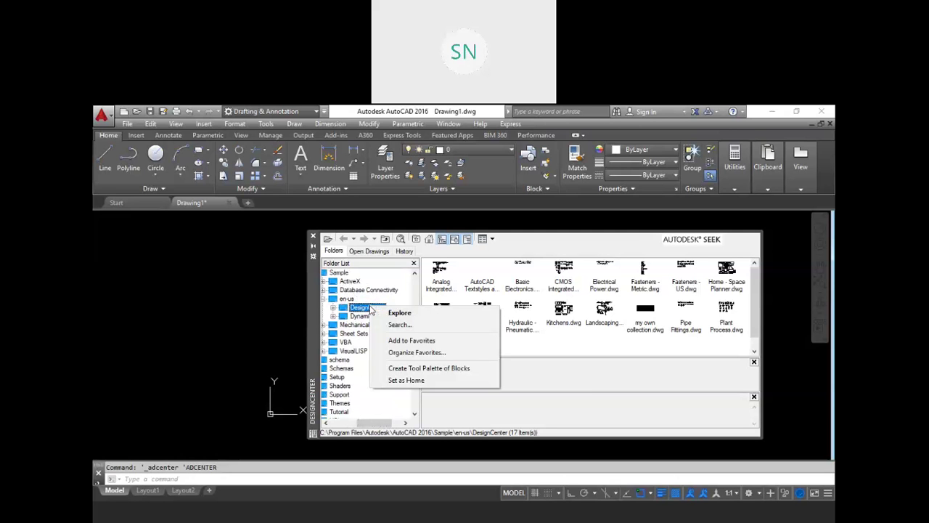
pyautogui.click(436, 380)
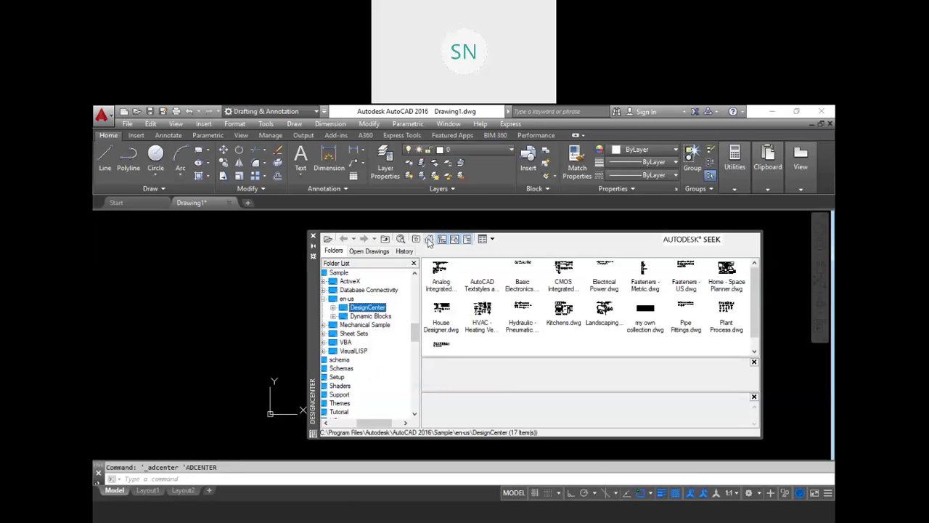
pyautogui.click(430, 241)
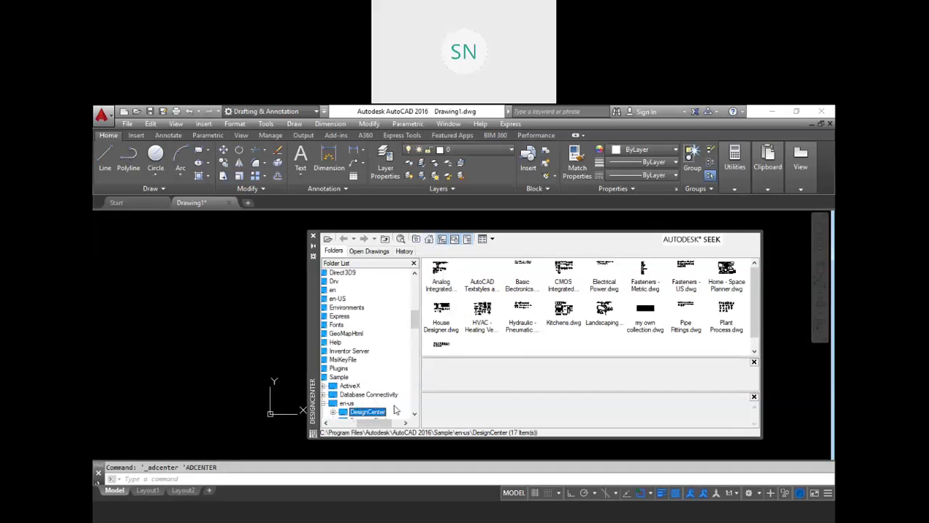
# Step: Move the DesignCenter window clear of the drawing's far side and open the Blocks collection of Fasteners - Metric.dwg
pyautogui.moveTo(312, 303); pyautogui.dragTo(128, 306)
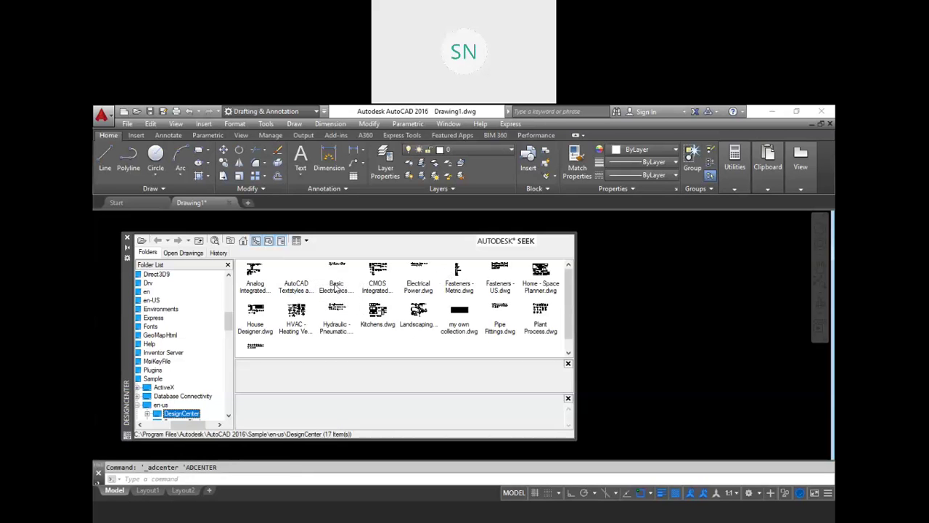
pyautogui.doubleClick(461, 271)
pyautogui.doubleClick(257, 270)
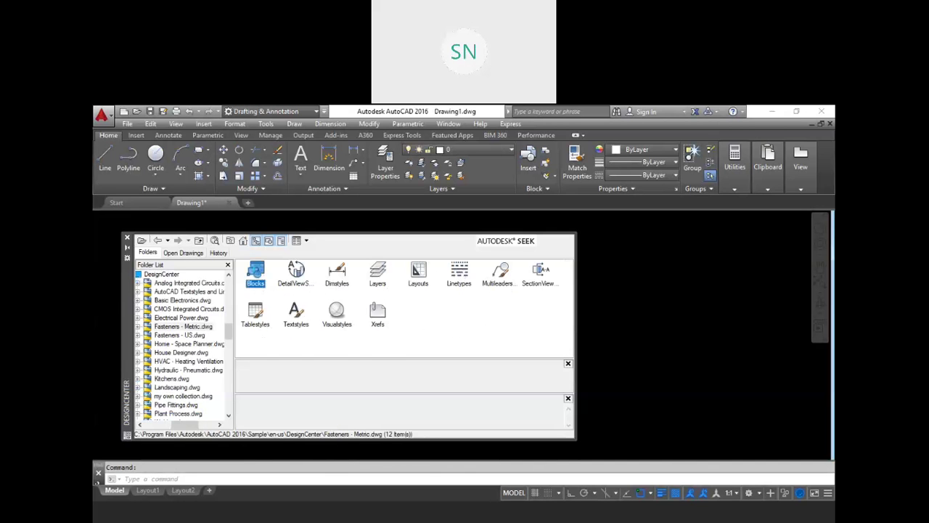
# Step: Insert the Cross Pt Flathead Screw top and side views and the Hex Nut - 10 mm top block into the drawing
pyautogui.moveTo(258, 272); pyautogui.dragTo(422, 312)
pyautogui.moveTo(610, 307); pyautogui.dragTo(586, 293)
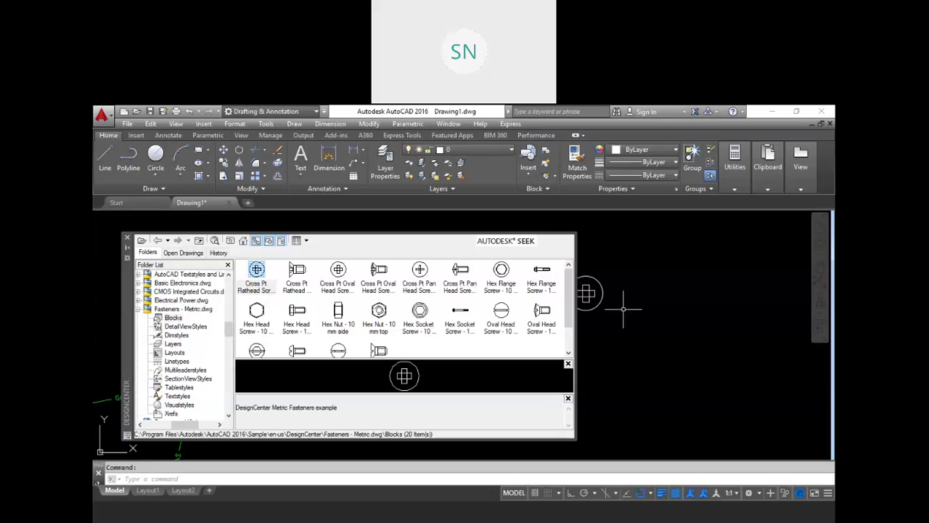
pyautogui.moveTo(622, 302); pyautogui.dragTo(692, 334, button='middle')
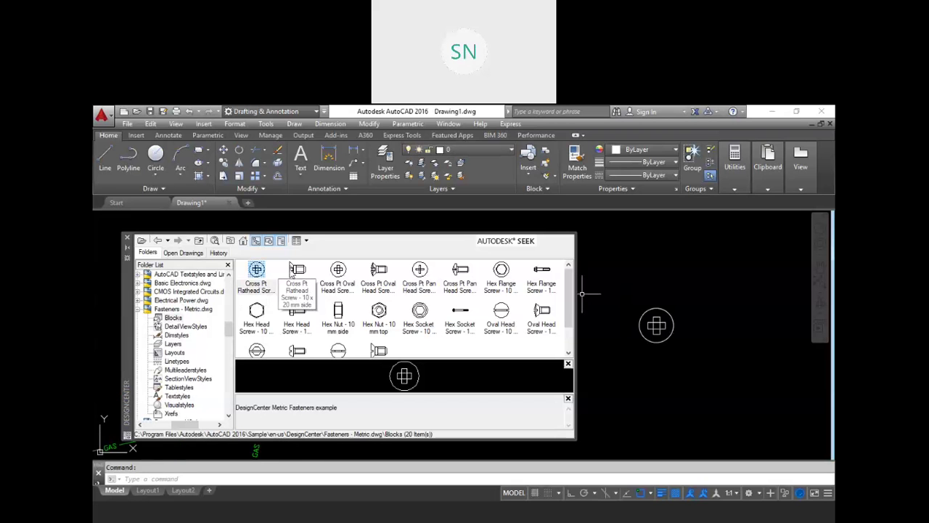
pyautogui.moveTo(290, 269)
pyautogui.mouseDown()
pyautogui.moveTo(618, 395)
pyautogui.moveTo(647, 391)
pyautogui.mouseUp()
pyautogui.moveTo(378, 310); pyautogui.dragTo(739, 382)
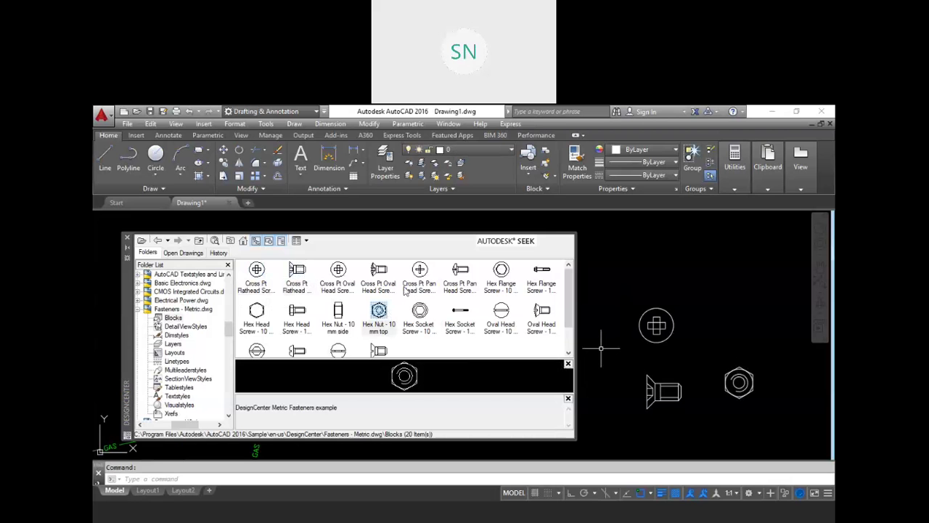
# Step: Insert the Cross Pt Oval Head Screw side view, the hexagonal Hex Head Screw and the long Hex Socket Screw beside the other fasteners
pyautogui.moveTo(378, 279)
pyautogui.mouseDown()
pyautogui.moveTo(733, 249)
pyautogui.moveTo(672, 253)
pyautogui.mouseUp()
pyautogui.scroll(-2, 370, 343)
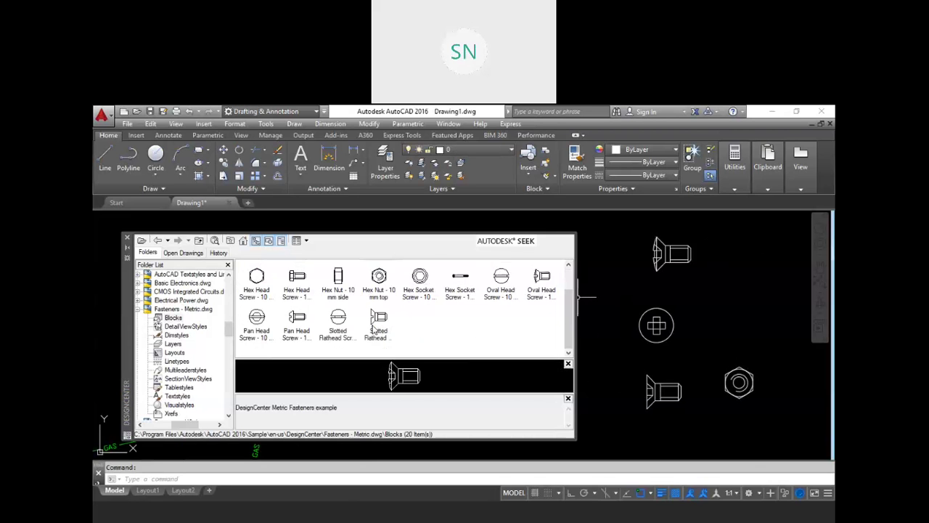
pyautogui.moveTo(262, 287)
pyautogui.mouseDown()
pyautogui.moveTo(616, 446)
pyautogui.moveTo(630, 441)
pyautogui.mouseUp()
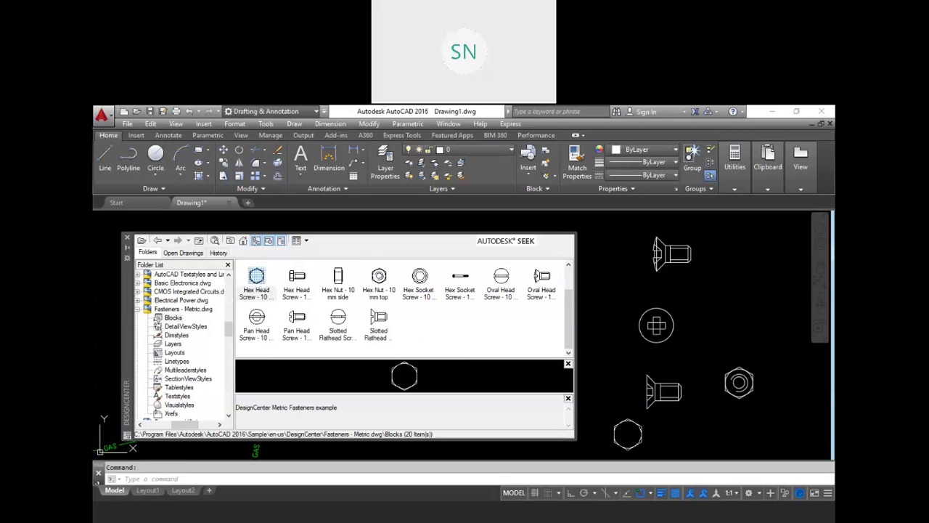
pyautogui.moveTo(460, 280)
pyautogui.mouseDown()
pyautogui.moveTo(464, 292)
pyautogui.moveTo(641, 289)
pyautogui.moveTo(622, 289)
pyautogui.mouseUp()
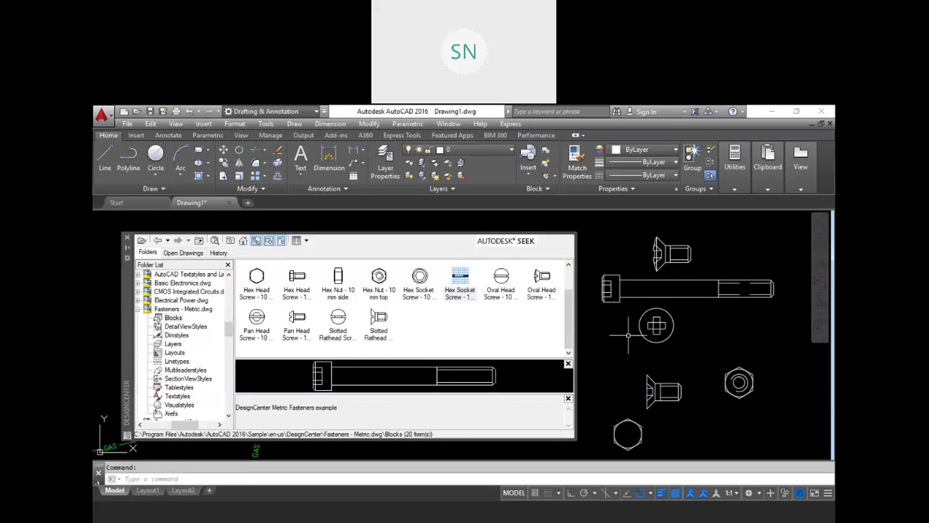
# Step: Move the round cross-point flathead screw top view by its grip, placing it below the hex socket screw's shank, nearer the hex nut
pyautogui.scroll(-2, 628, 335)
pyautogui.moveTo(737, 362)
pyautogui.mouseDown(button='middle')
pyautogui.moveTo(683, 369)
pyautogui.moveTo(668, 349)
pyautogui.moveTo(753, 367)
pyautogui.moveTo(697, 344)
pyautogui.mouseUp(button='middle')
pyautogui.scroll(2, 651, 342)
pyautogui.scroll(-2, 753, 367)
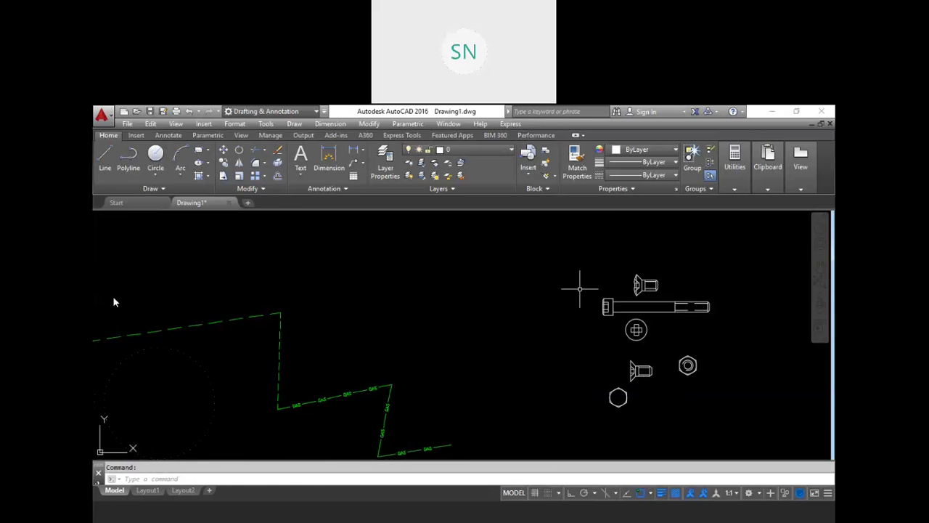
pyautogui.moveTo(129, 296)
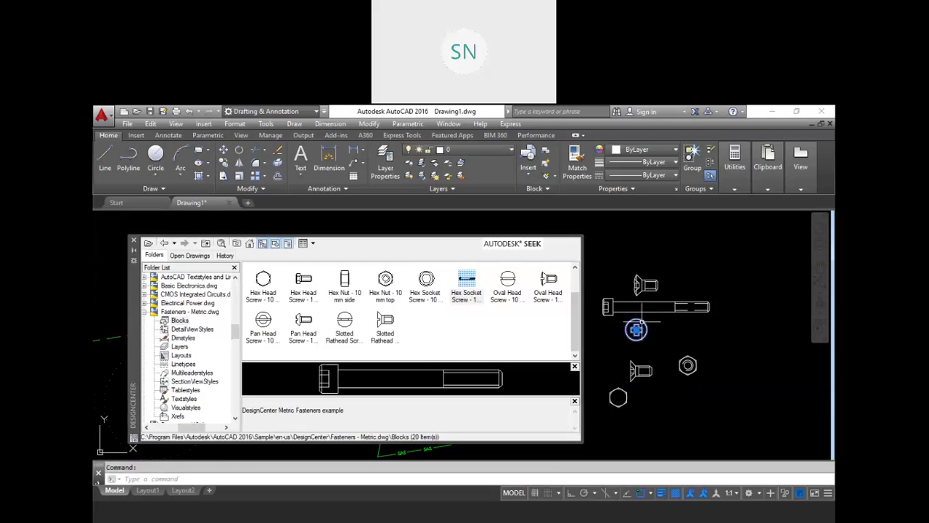
pyautogui.scroll(3, 636, 330)
pyautogui.click(620, 333)
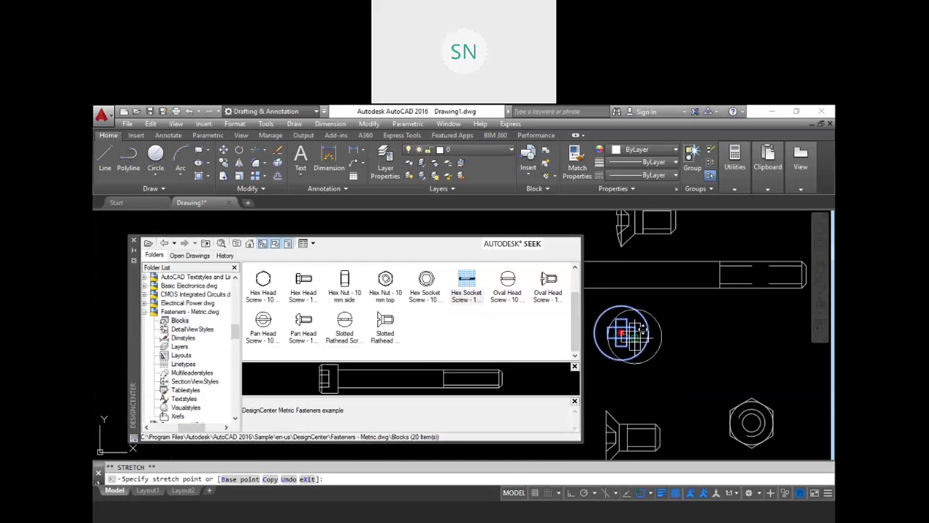
pyautogui.scroll(-2, 676, 323)
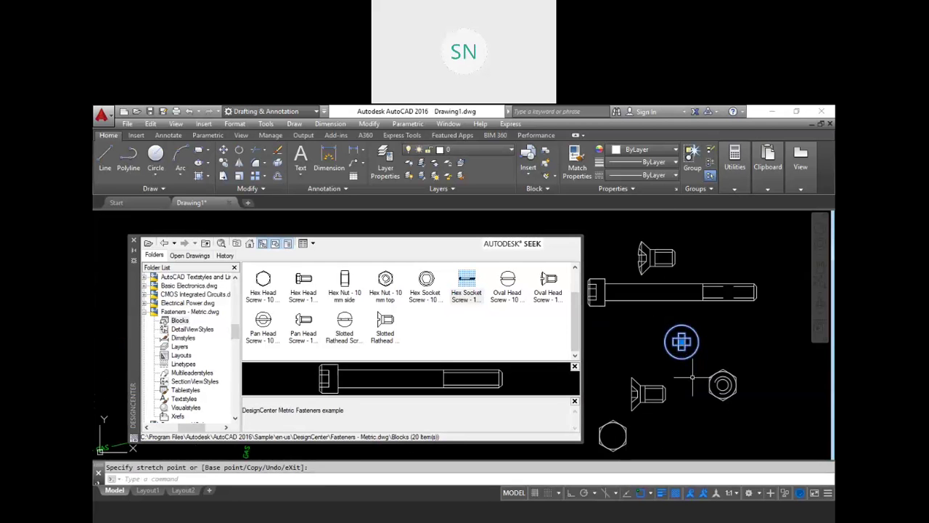
# Step: Move the flathead screw side view by its grip to a spot above the oval head screw
pyautogui.click(655, 398)
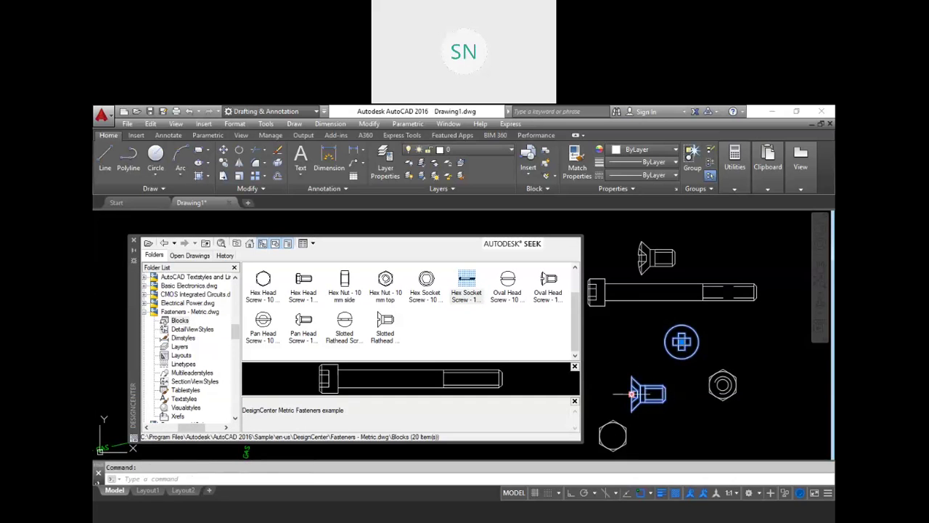
pyautogui.click(632, 395)
pyautogui.click(601, 227)
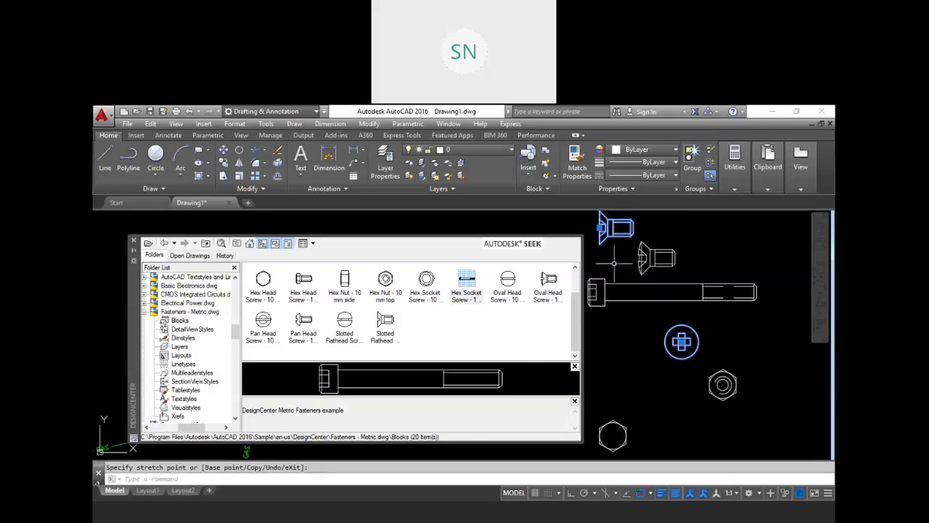
# Step: Move the long hex socket screw by its grip to just above the round cross-point screw head
pyautogui.click(612, 285)
pyautogui.click(605, 292)
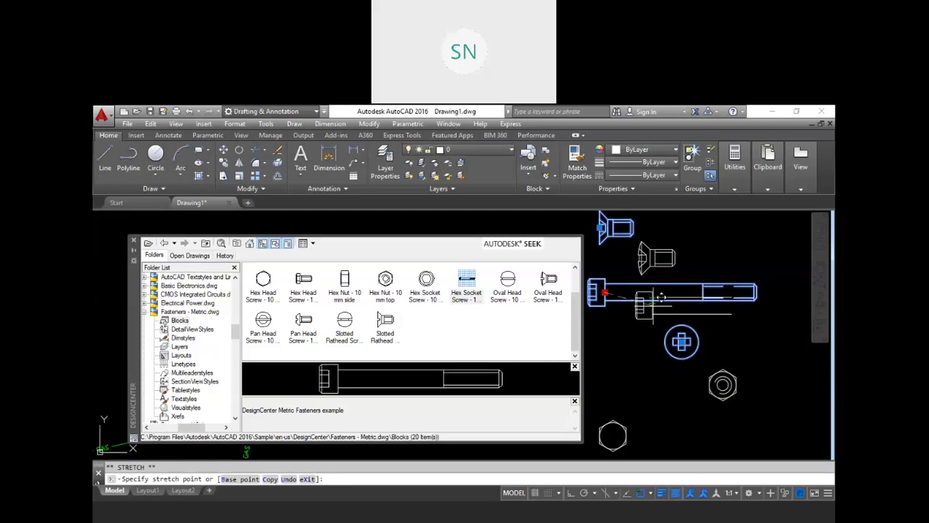
pyautogui.moveTo(649, 343)
pyautogui.mouseDown(button='middle')
pyautogui.moveTo(619, 342)
pyautogui.moveTo(677, 365)
pyautogui.mouseUp(button='middle')
pyautogui.moveTo(600, 323); pyautogui.dragTo(601, 323, button='middle')
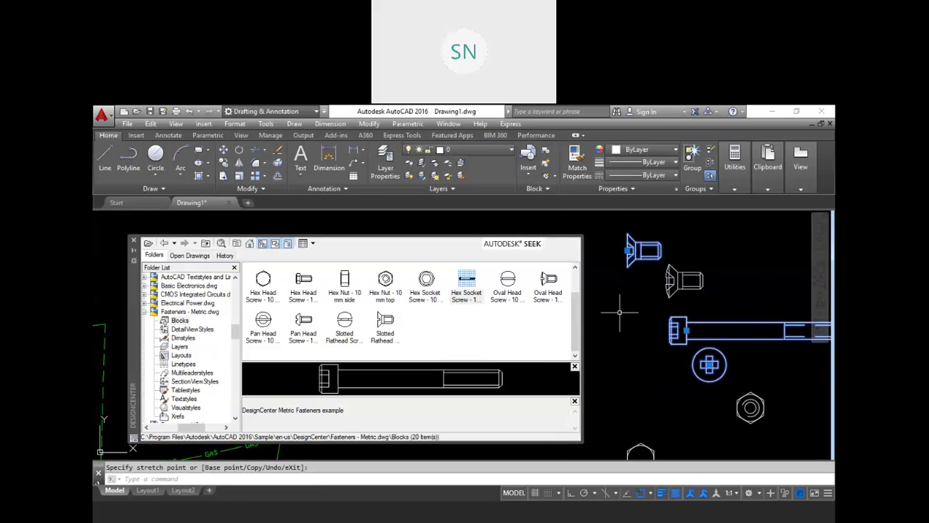
# Step: Return to the DesignCenter home folder and open the Blocks collection of Electrical Power.dwg
pyautogui.scroll(-4, 628, 299)
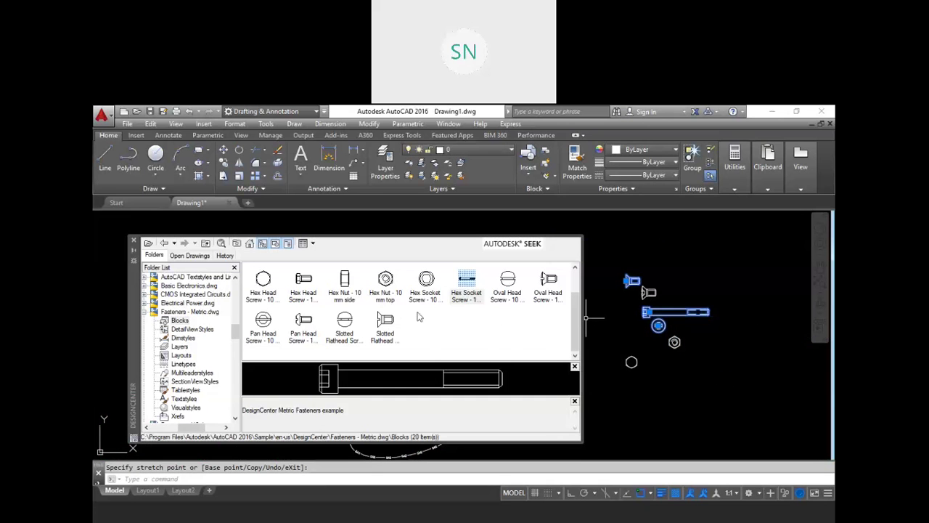
pyautogui.click(249, 243)
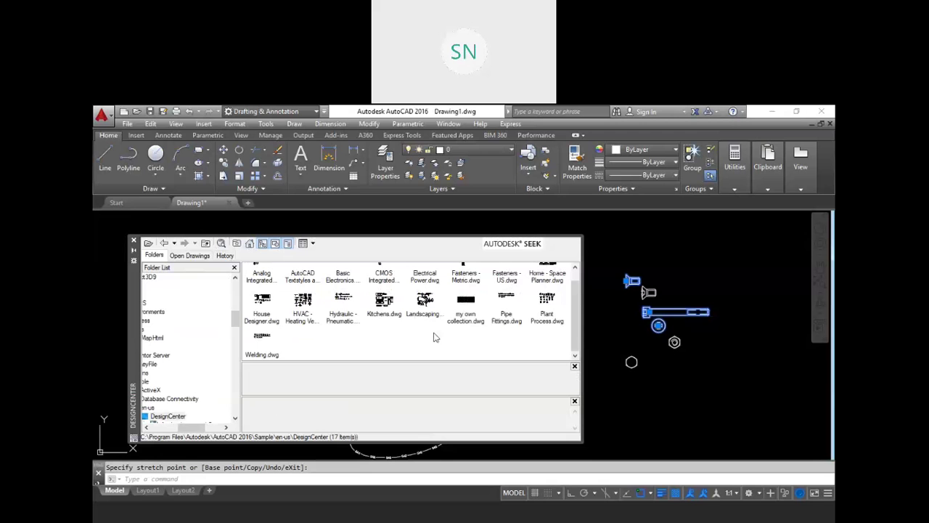
pyautogui.scroll(1, 458, 352)
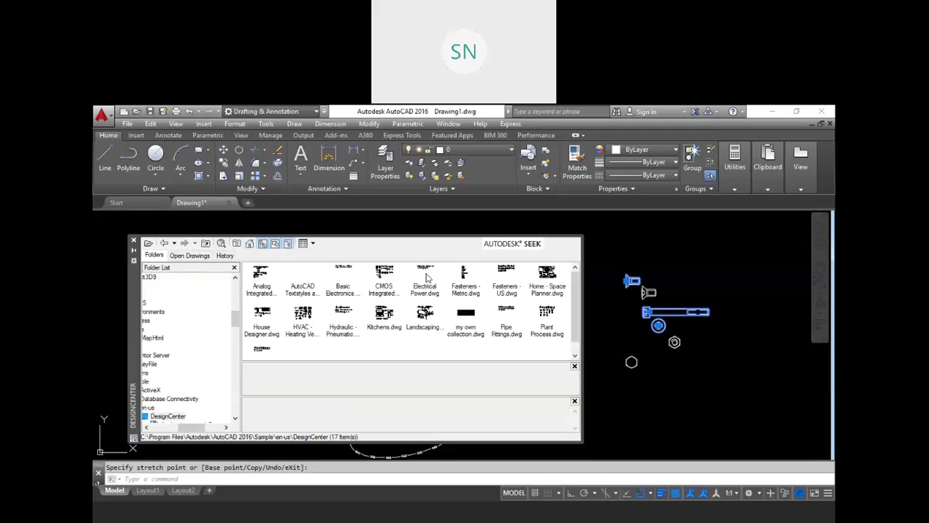
pyautogui.doubleClick(425, 278)
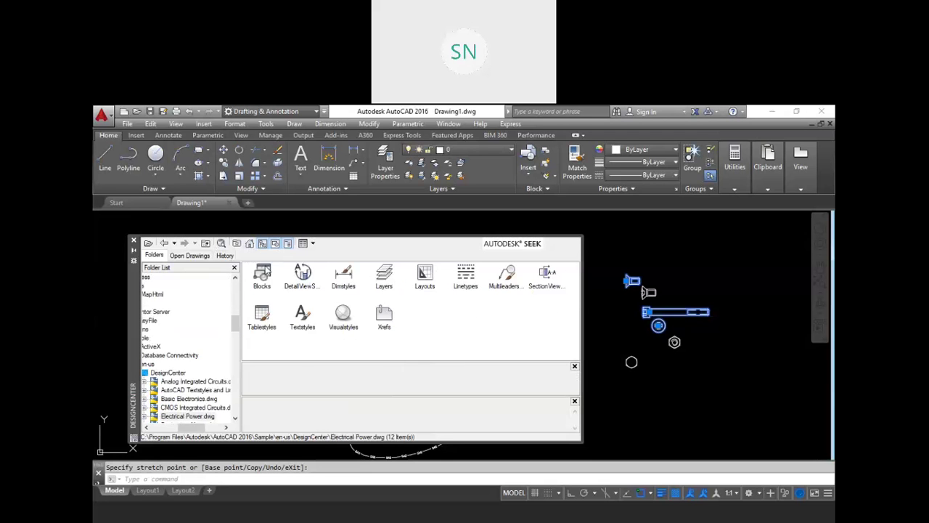
pyautogui.doubleClick(266, 271)
# Step: Insert the Alarm, Breaker - Com Starter, Connection - Zigzag and Generator - DC blocks into the empty area beside the palette
pyautogui.moveTo(261, 274)
pyautogui.mouseDown()
pyautogui.moveTo(517, 388)
pyautogui.moveTo(657, 392)
pyautogui.moveTo(598, 392)
pyautogui.mouseUp()
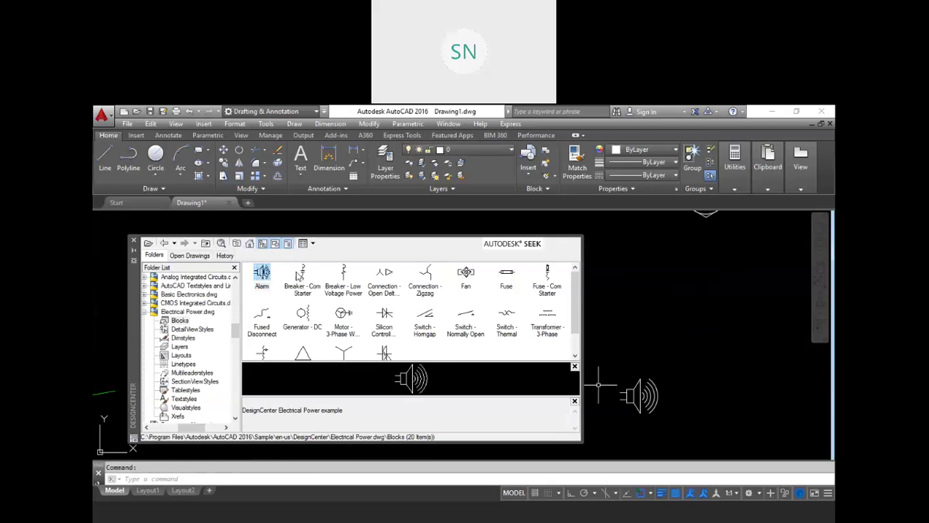
pyautogui.moveTo(303, 279); pyautogui.dragTo(695, 385)
pyautogui.moveTo(426, 276); pyautogui.dragTo(647, 311)
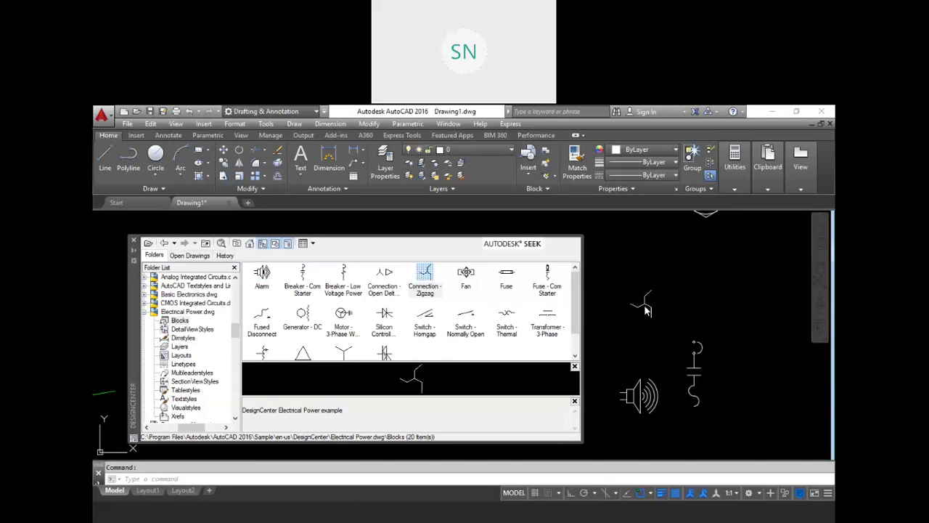
pyautogui.scroll(-1, 254, 302)
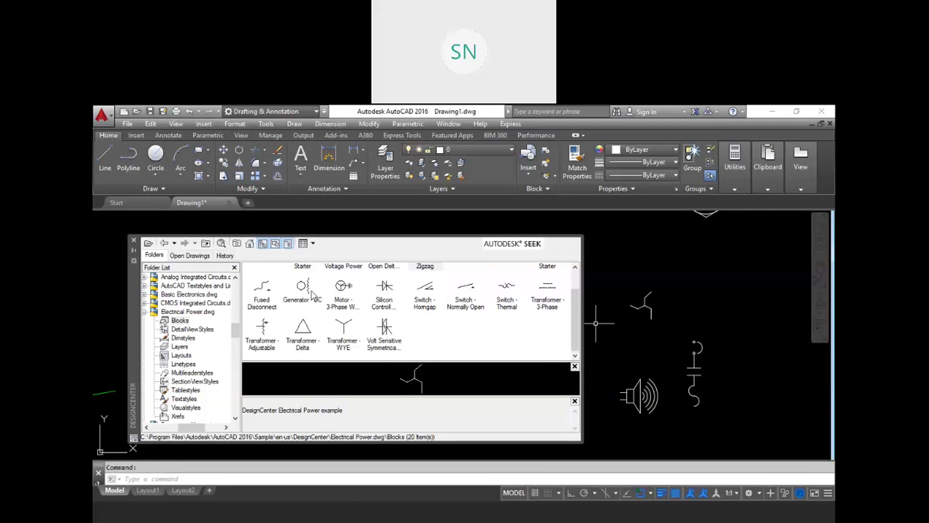
pyautogui.moveTo(305, 292)
pyautogui.mouseDown()
pyautogui.moveTo(404, 335)
pyautogui.moveTo(563, 319)
pyautogui.moveTo(607, 289)
pyautogui.moveTo(610, 254)
pyautogui.mouseUp()
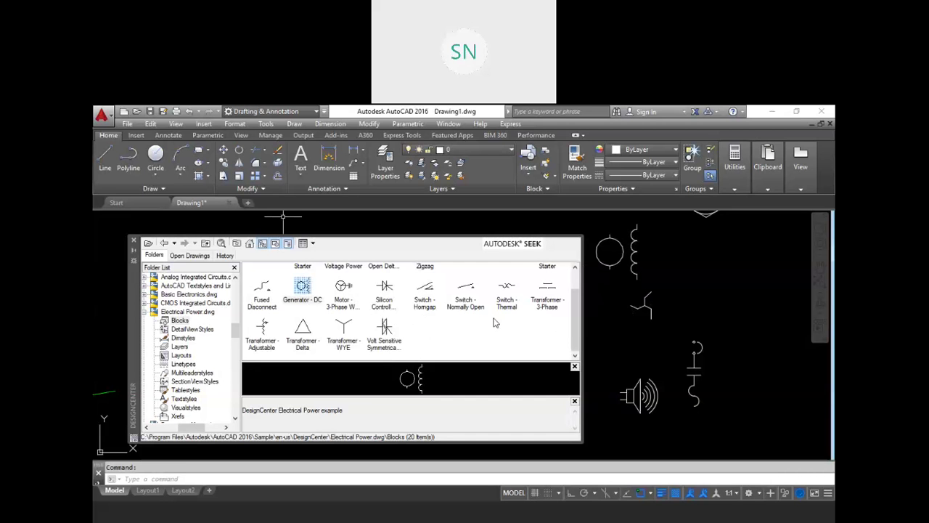
# Step: Return to the DesignCenter home folder and open the Blocks collection of Home - Space Planner.dwg
pyautogui.click(249, 244)
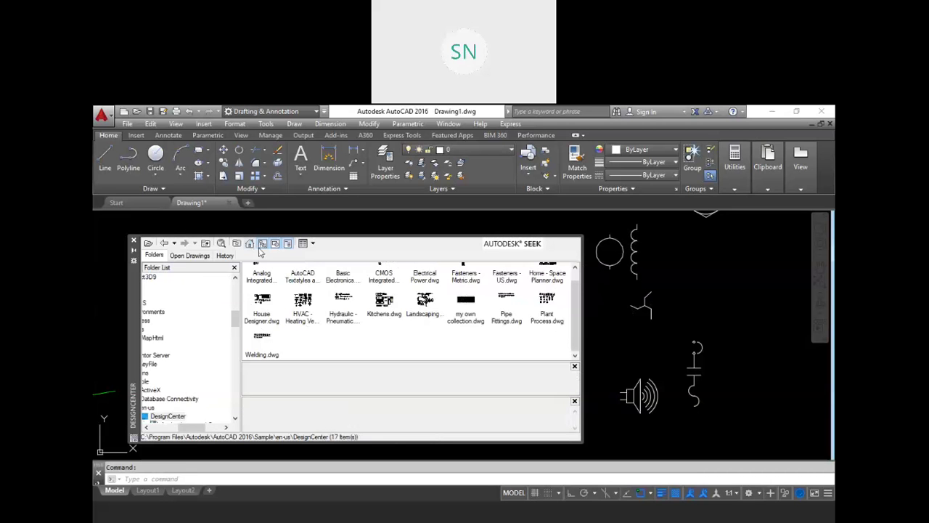
pyautogui.scroll(1, 513, 297)
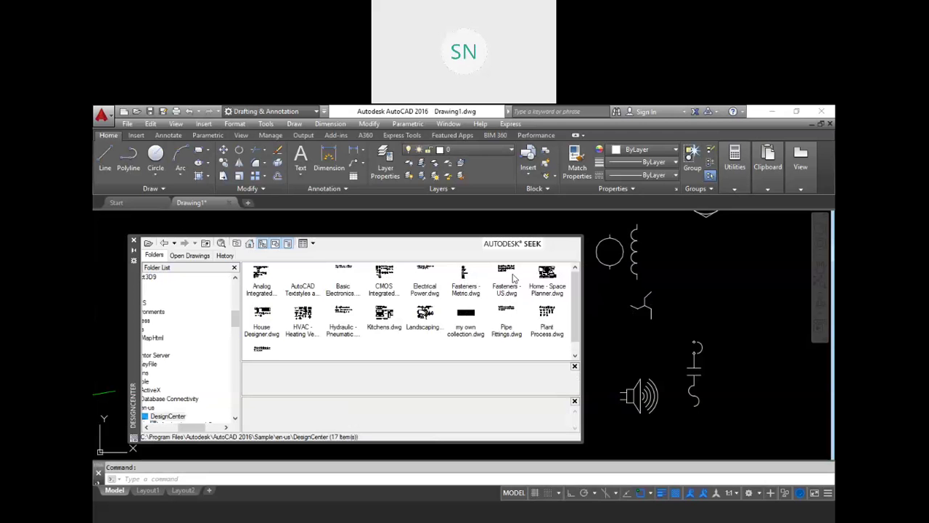
pyautogui.doubleClick(546, 276)
pyautogui.doubleClick(260, 280)
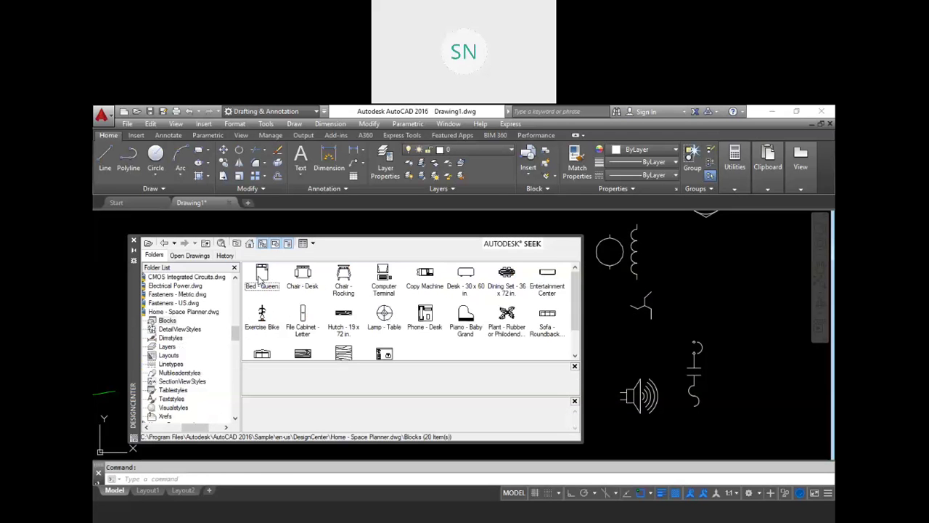
# Step: Insert the Bed - Queen block into an empty area of the drawing beside the palette and clear its selection
pyautogui.scroll(-5, 678, 317)
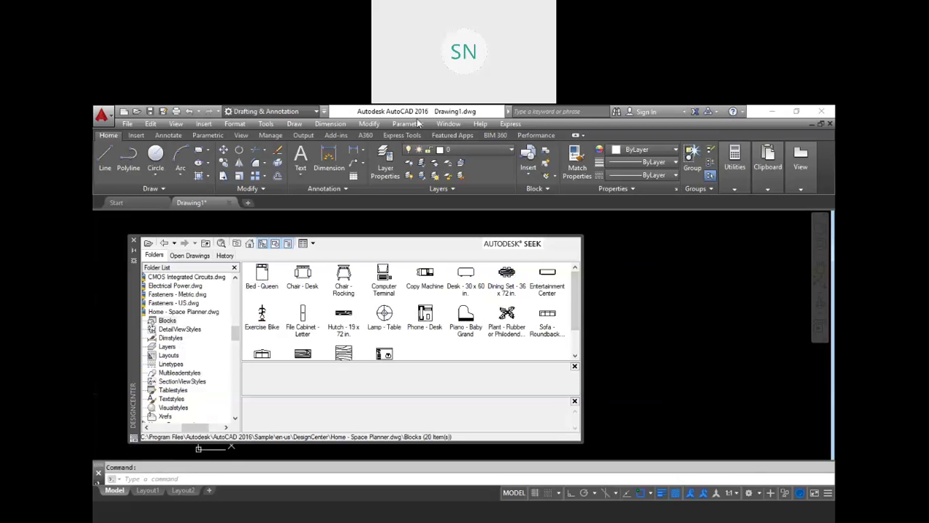
pyautogui.moveTo(615, 298); pyautogui.dragTo(697, 312, button='middle')
pyautogui.scroll(2, 697, 311)
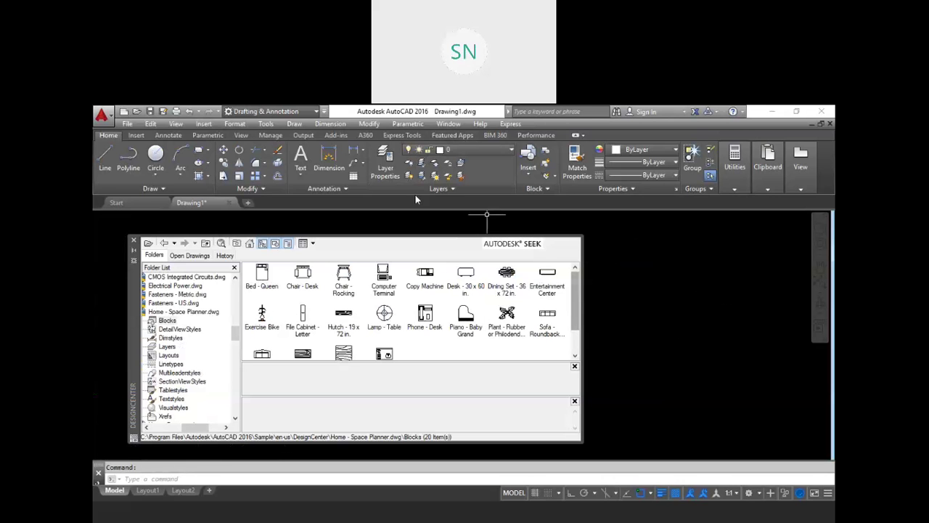
pyautogui.moveTo(262, 275)
pyautogui.mouseDown()
pyautogui.moveTo(530, 347)
pyautogui.moveTo(708, 371)
pyautogui.moveTo(765, 369)
pyautogui.mouseUp()
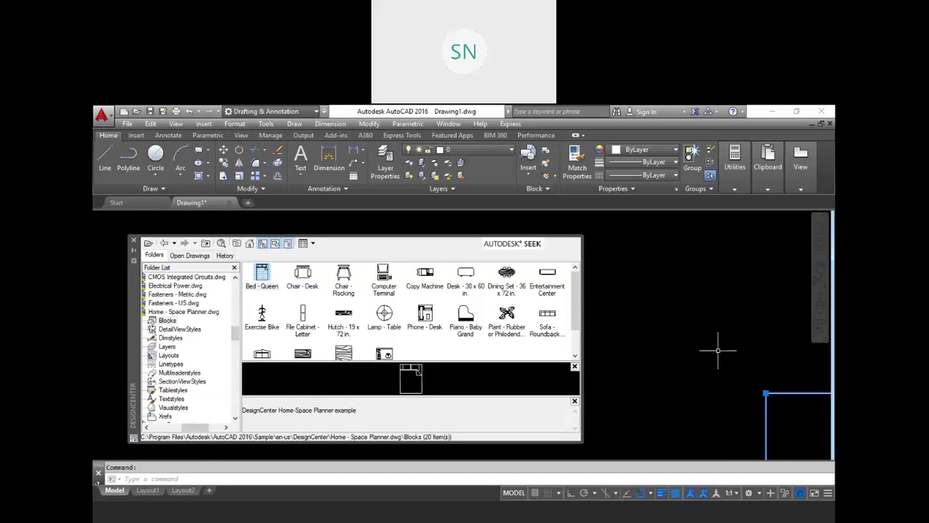
pyautogui.scroll(-2, 662, 349)
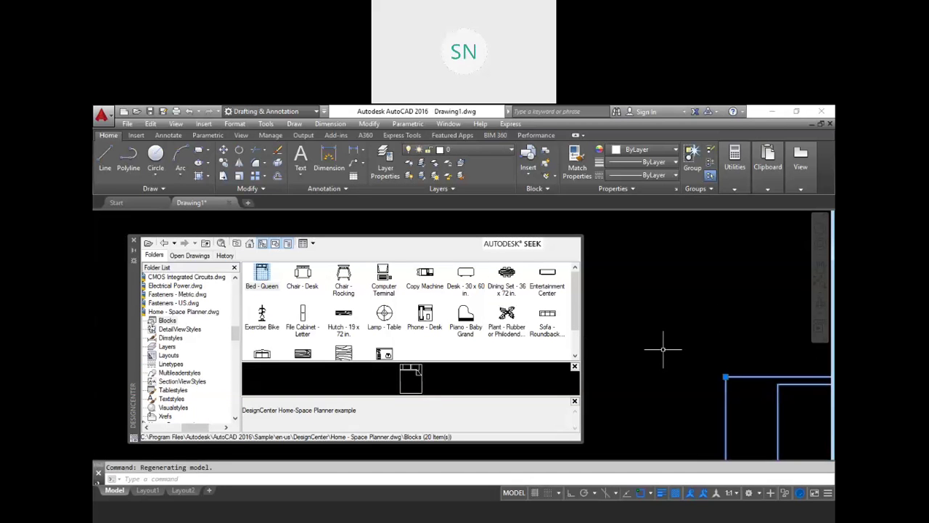
pyautogui.scroll(-5, 670, 355)
pyautogui.scroll(2, 725, 409)
pyautogui.moveTo(703, 362)
pyautogui.mouseDown(button='middle')
pyautogui.moveTo(642, 437)
pyautogui.moveTo(663, 401)
pyautogui.moveTo(681, 401)
pyautogui.mouseUp(button='middle')
pyautogui.scroll(-1, 639, 435)
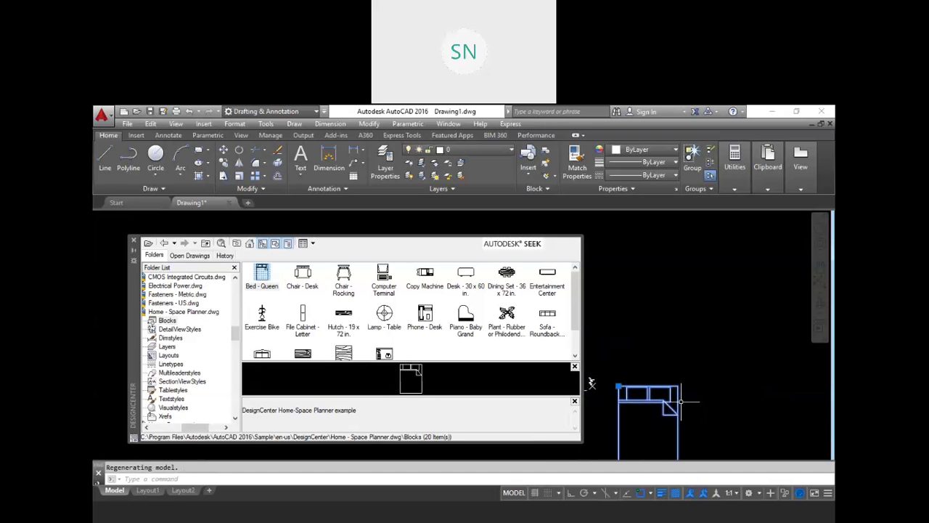
pyautogui.moveTo(707, 395); pyautogui.dragTo(670, 386, button='middle')
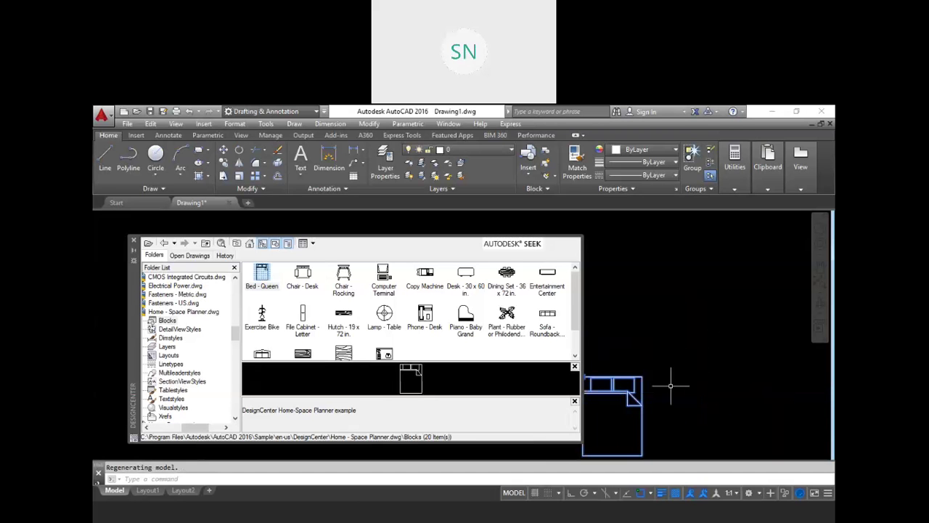
pyautogui.press('Escape')
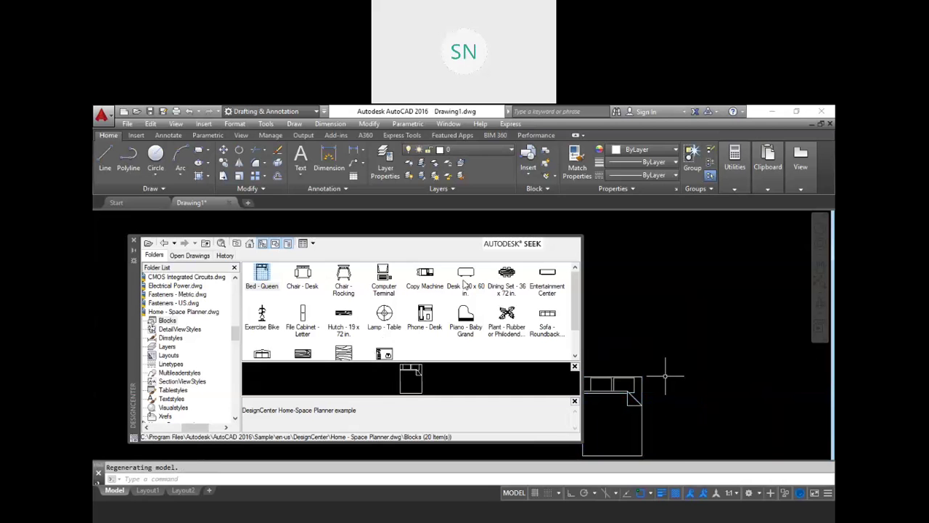
# Step: Insert the Dining Set - 36 x 72 in., Piano - Baby Grand, Table - Square Woodgrain and both Sofa - Roundback blocks around the bed
pyautogui.moveTo(507, 275); pyautogui.dragTo(554, 294)
pyautogui.moveTo(642, 293); pyautogui.dragTo(677, 283)
pyautogui.moveTo(467, 315); pyautogui.dragTo(712, 360)
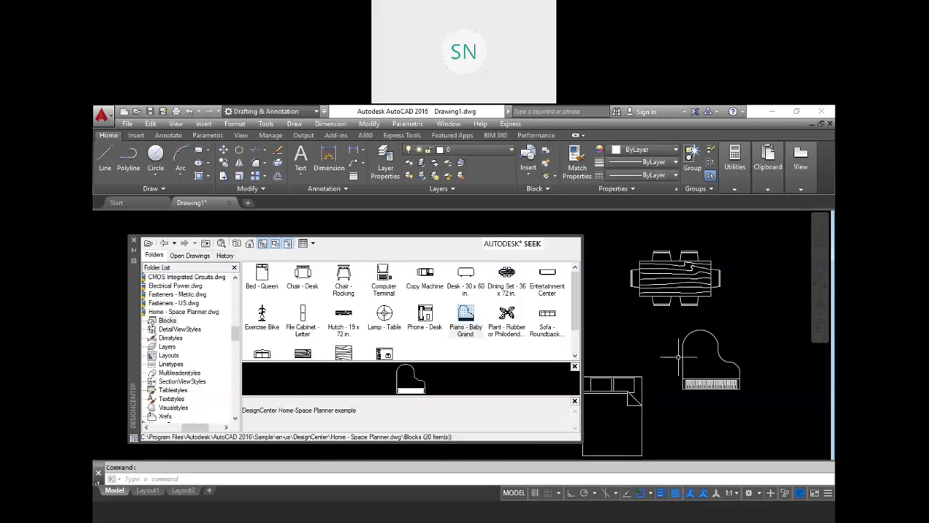
pyautogui.moveTo(344, 354)
pyautogui.mouseDown()
pyautogui.moveTo(583, 378)
pyautogui.moveTo(689, 412)
pyautogui.mouseUp()
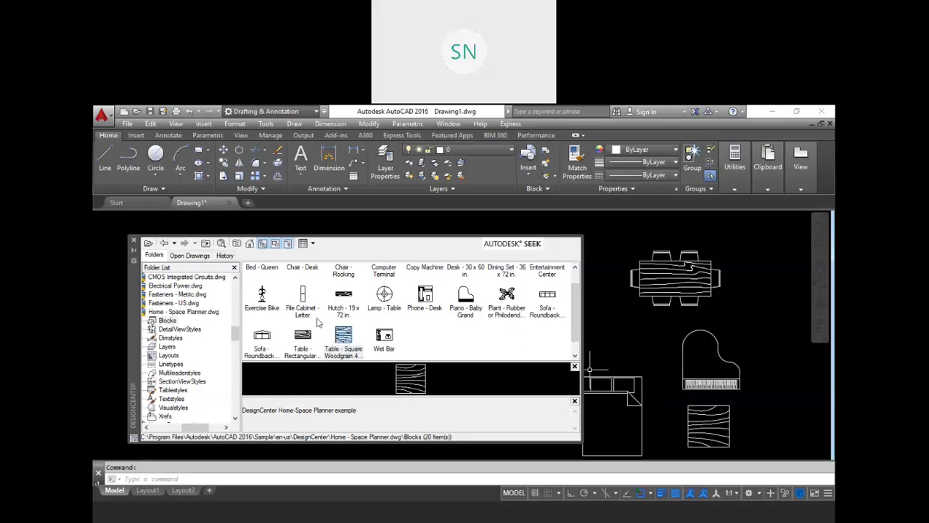
pyautogui.moveTo(271, 336)
pyautogui.mouseDown()
pyautogui.moveTo(472, 362)
pyautogui.moveTo(784, 423)
pyautogui.mouseUp()
pyautogui.moveTo(548, 294)
pyautogui.mouseDown()
pyautogui.moveTo(644, 344)
pyautogui.moveTo(765, 379)
pyautogui.moveTo(803, 368)
pyautogui.mouseUp()
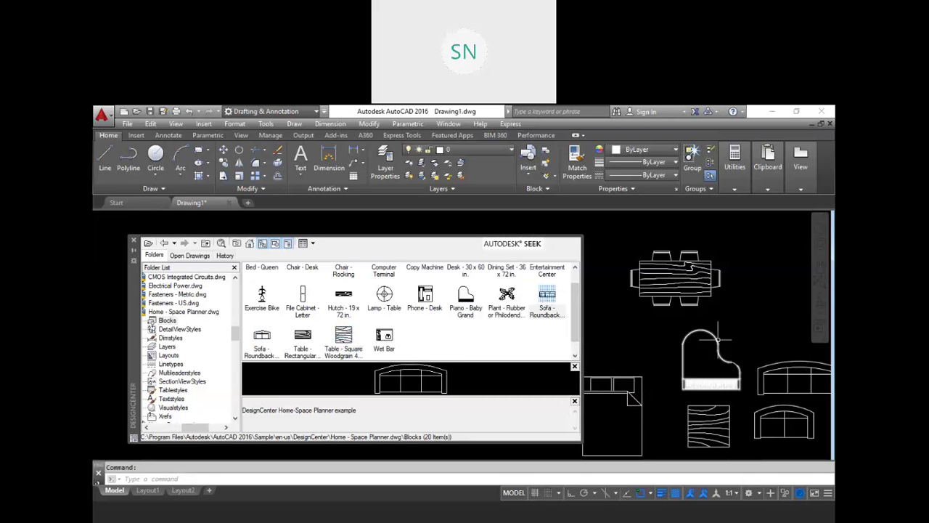
# Step: Return to the DesignCenter home folder and open the Blocks collection of House Designer.dwg
pyautogui.scroll(2, 669, 341)
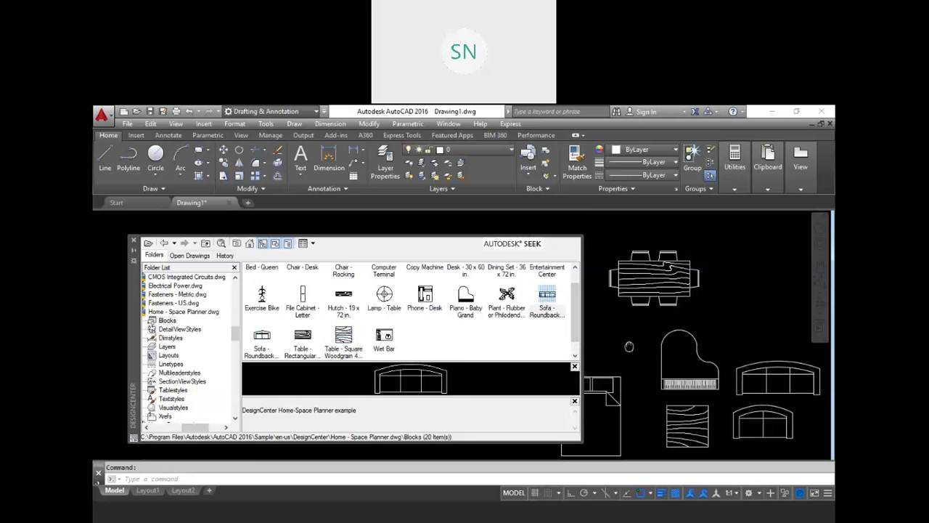
pyautogui.scroll(3, 646, 340)
pyautogui.scroll(3, 647, 340)
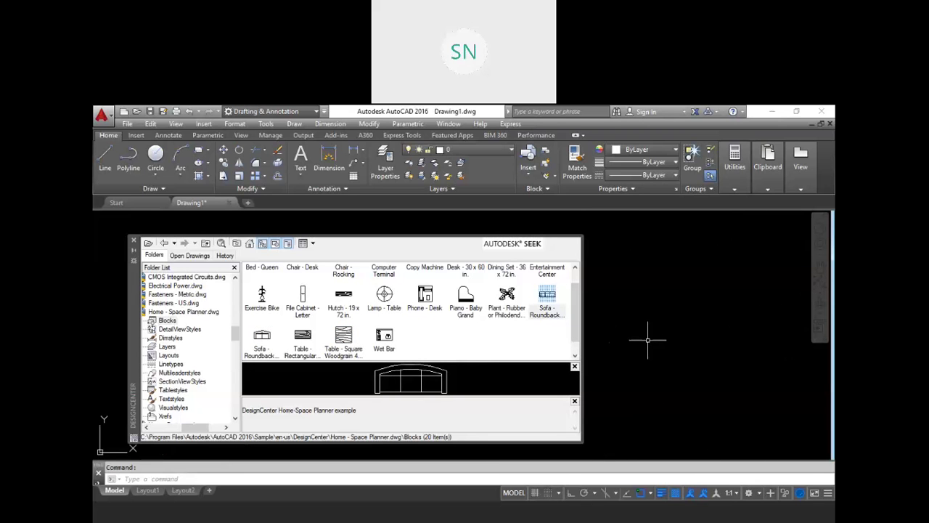
pyautogui.scroll(-5, 647, 340)
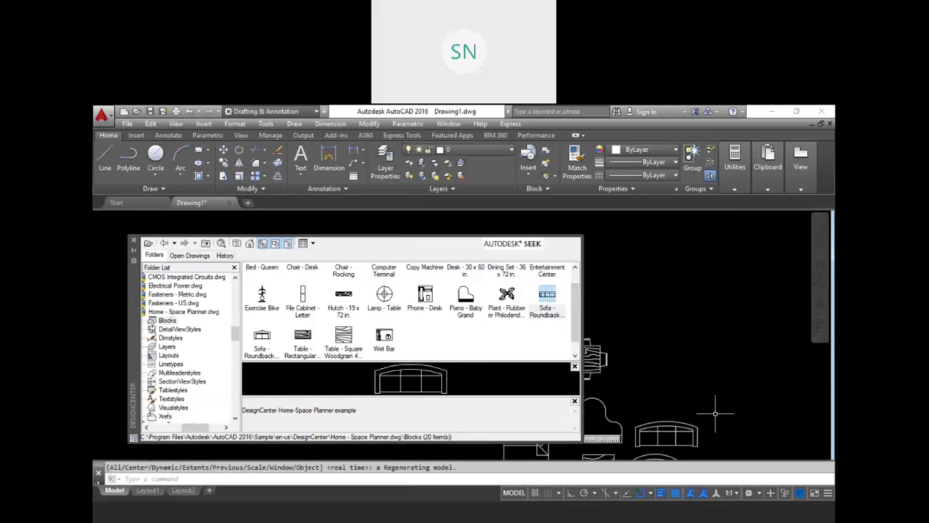
pyautogui.press('Escape')
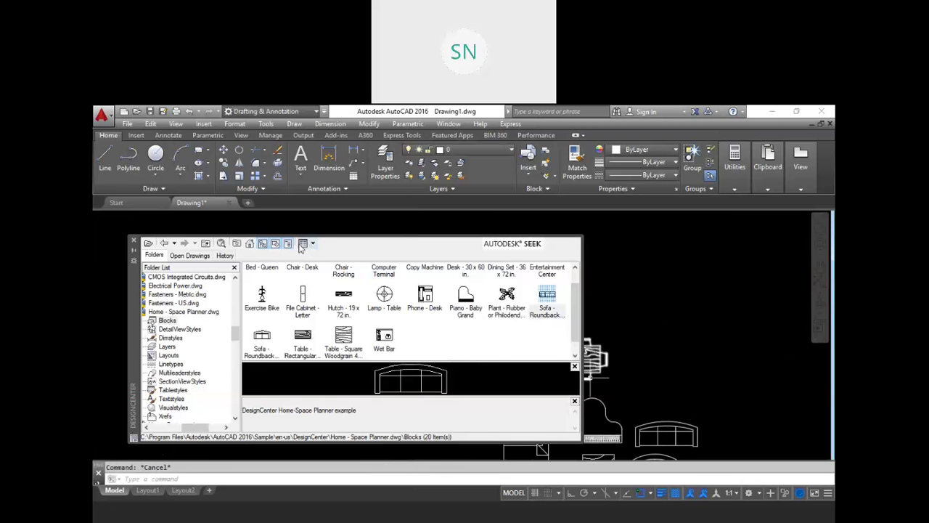
pyautogui.click(251, 245)
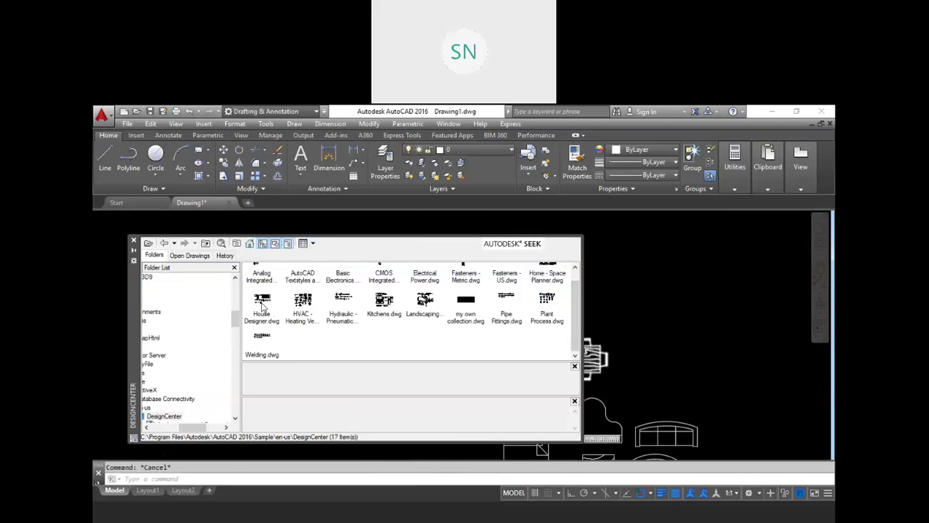
pyautogui.doubleClick(259, 305)
pyautogui.doubleClick(263, 284)
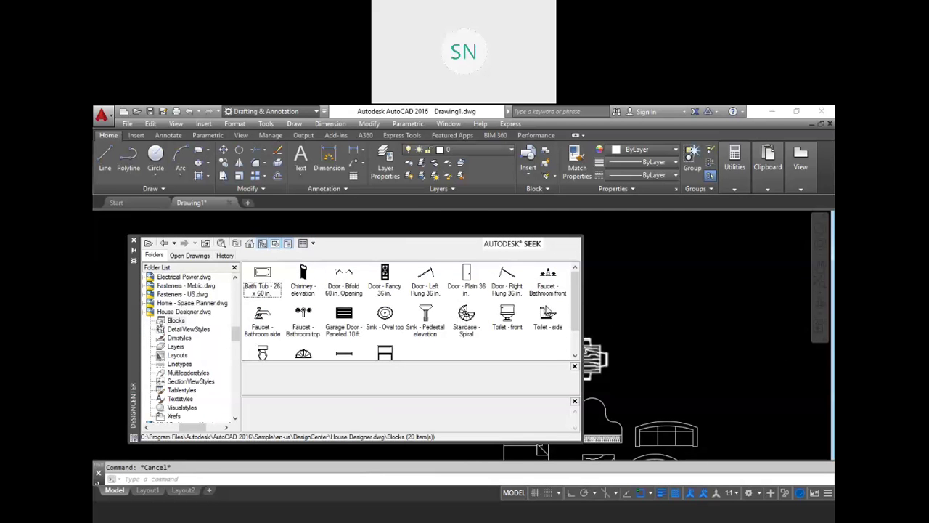
# Step: Insert the Toilet - top and Faucet - Bathroom side blocks into the empty area above the furniture
pyautogui.click(262, 354)
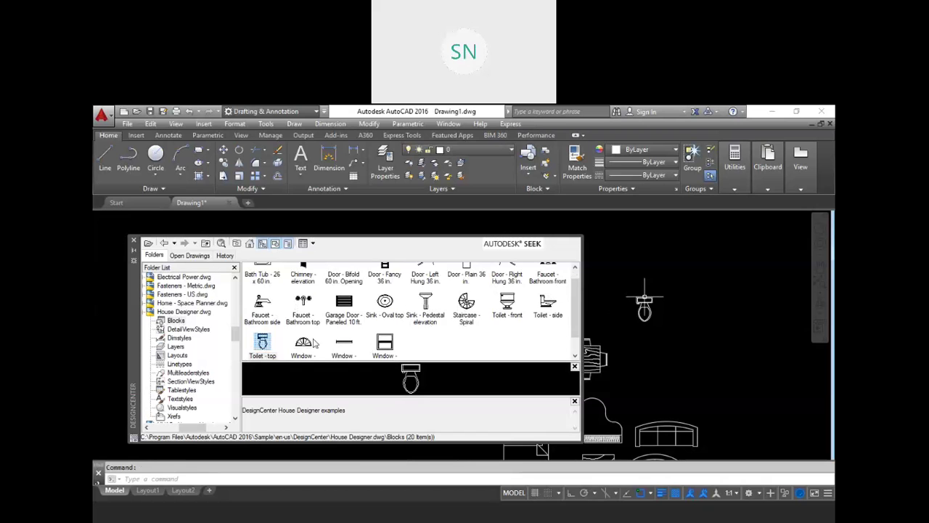
pyautogui.click(263, 302)
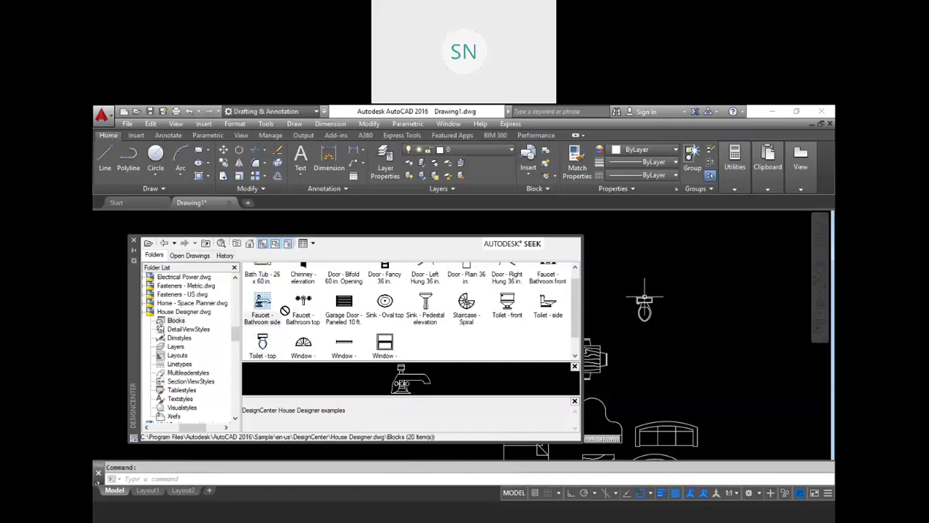
pyautogui.moveTo(660, 282); pyautogui.dragTo(670, 300)
pyautogui.scroll(10, 670, 302)
pyautogui.moveTo(673, 286); pyautogui.dragTo(625, 390, button='middle')
pyautogui.scroll(-2, 622, 388)
# Step: Return to the DesignCenter home folder and open the Blocks collection of Kitchens.dwg
pyautogui.click(250, 244)
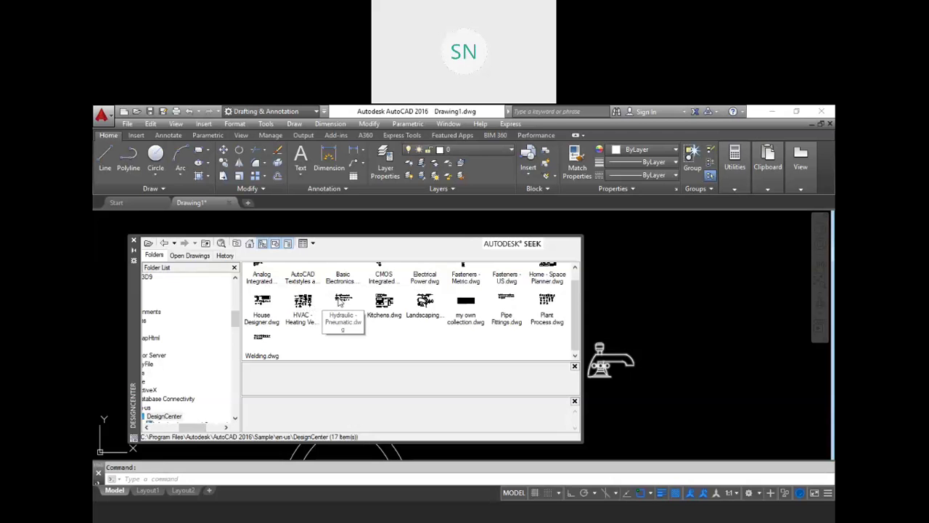
pyautogui.doubleClick(384, 302)
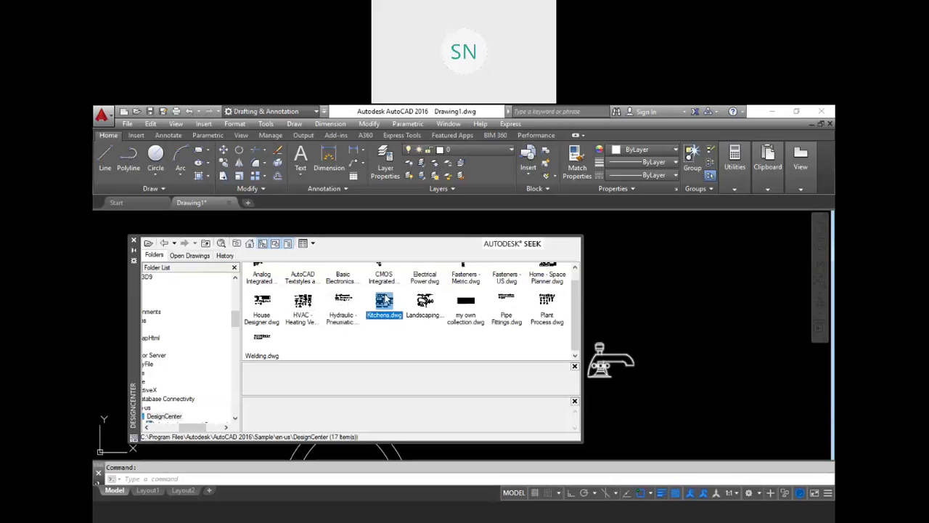
pyautogui.doubleClick(263, 274)
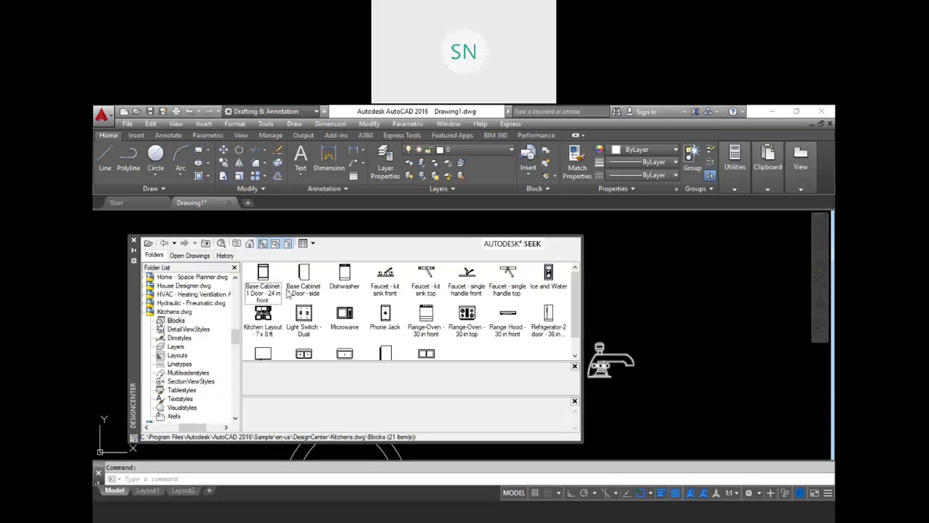
# Step: Insert the Range-Oven - 30 in top, Sink-double - 36 in top, Sink-single - 30 in top and Dishwasher blocks near the faucet
pyautogui.scroll(-2, 639, 355)
pyautogui.moveTo(684, 365); pyautogui.dragTo(584, 363, button='middle')
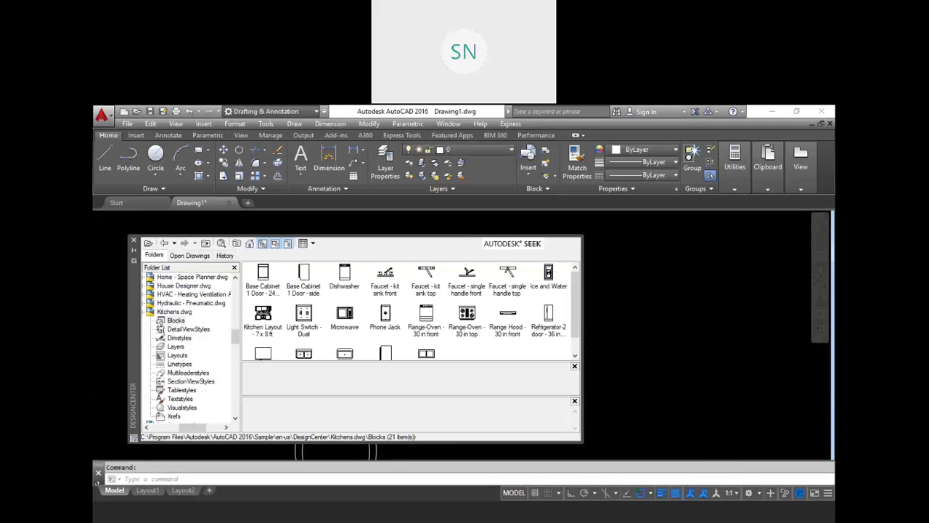
pyautogui.moveTo(468, 314)
pyautogui.mouseDown()
pyautogui.moveTo(624, 417)
pyautogui.moveTo(643, 363)
pyautogui.mouseUp()
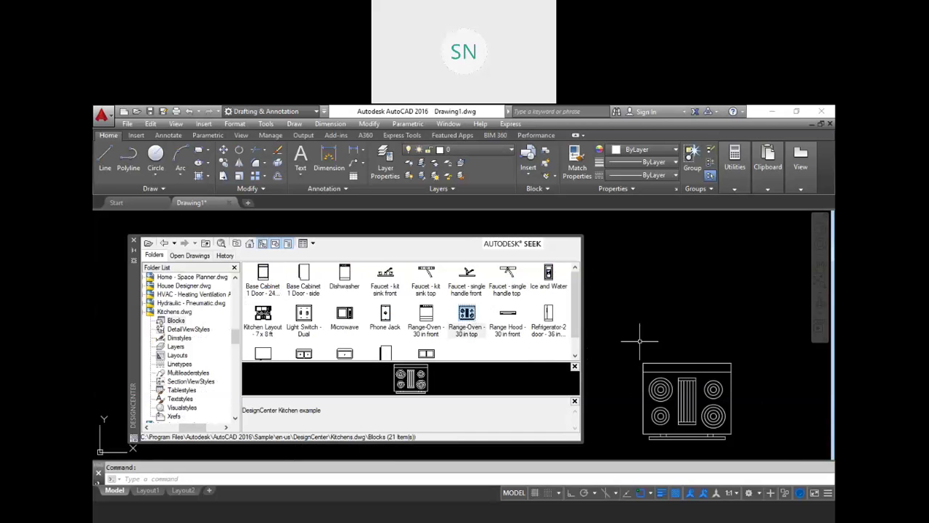
pyautogui.scroll(-1, 354, 352)
pyautogui.moveTo(305, 342)
pyautogui.mouseDown()
pyautogui.moveTo(594, 320)
pyautogui.moveTo(587, 323)
pyautogui.mouseUp()
pyautogui.moveTo(345, 335)
pyautogui.mouseDown()
pyautogui.moveTo(508, 385)
pyautogui.moveTo(588, 388)
pyautogui.mouseUp()
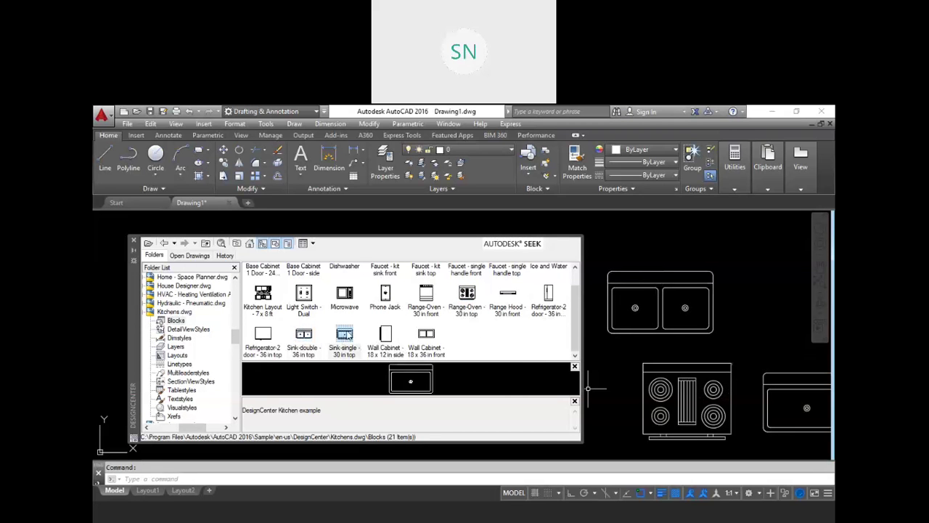
pyautogui.scroll(1, 331, 326)
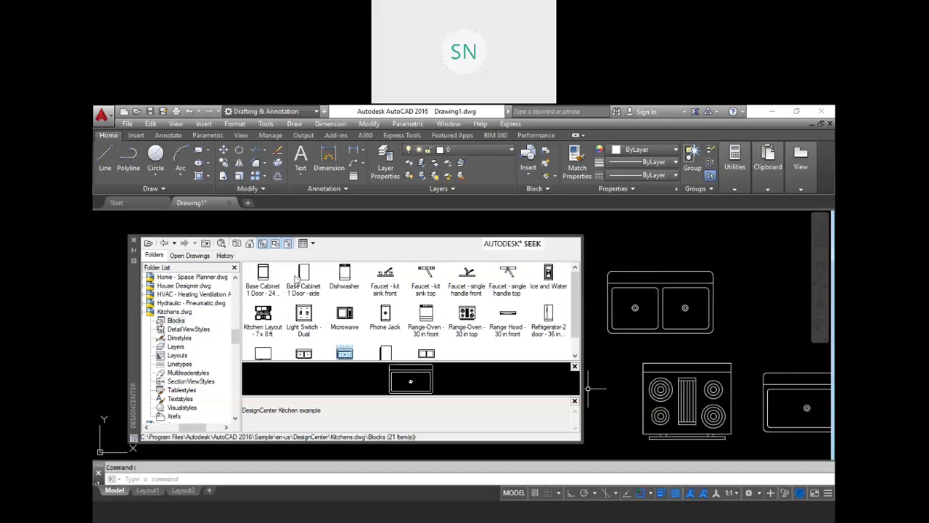
pyautogui.moveTo(346, 270)
pyautogui.mouseDown()
pyautogui.moveTo(624, 283)
pyautogui.moveTo(662, 239)
pyautogui.moveTo(646, 254)
pyautogui.mouseUp()
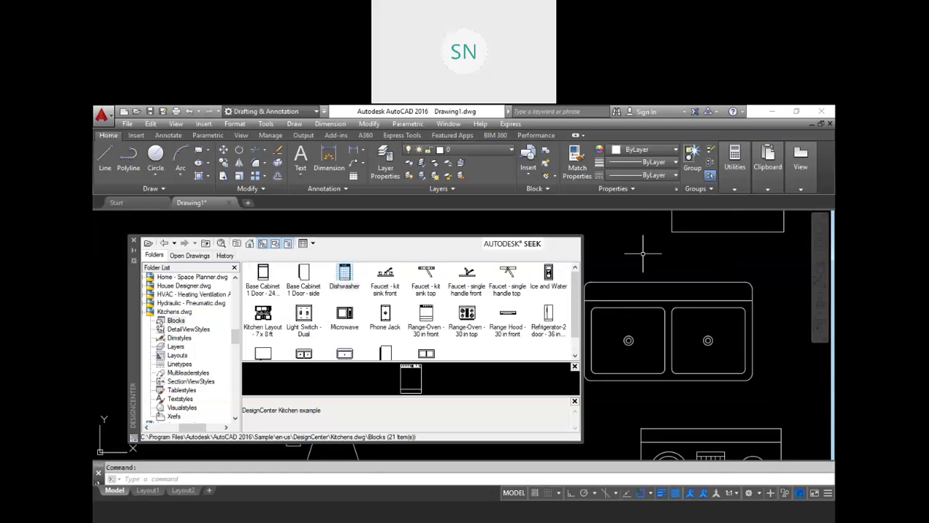
pyautogui.moveTo(646, 254); pyautogui.dragTo(627, 385, button='middle')
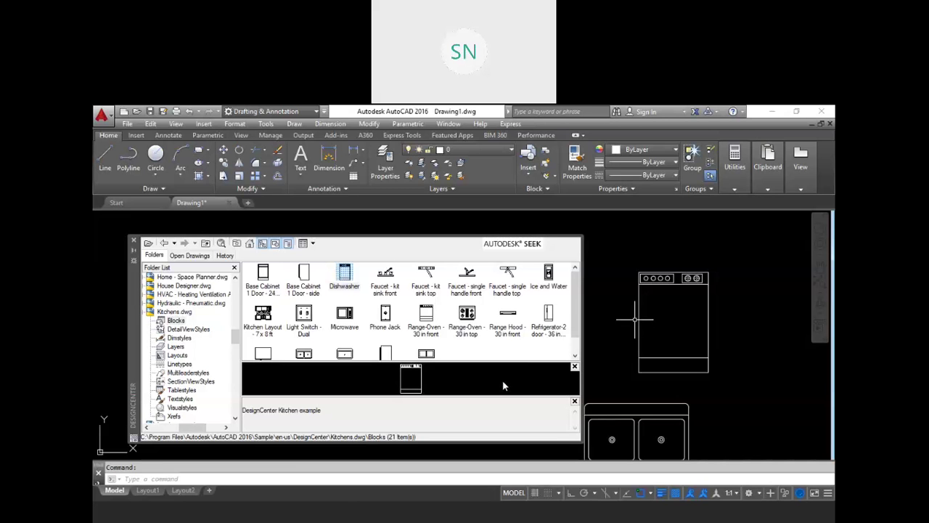
# Step: Close DesignCenter and open the Tool Palettes window
pyautogui.click(133, 240)
pyautogui.scroll(-4, 500, 317)
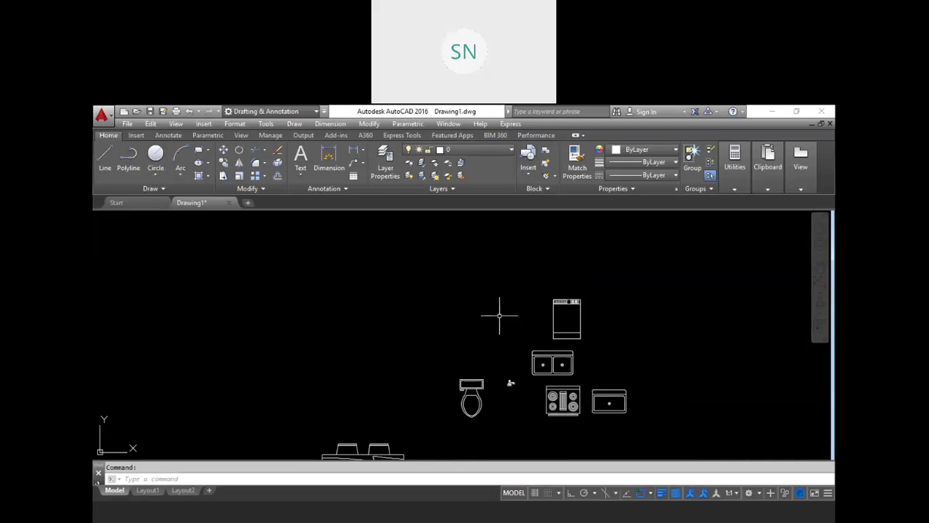
pyautogui.scroll(-2, 500, 316)
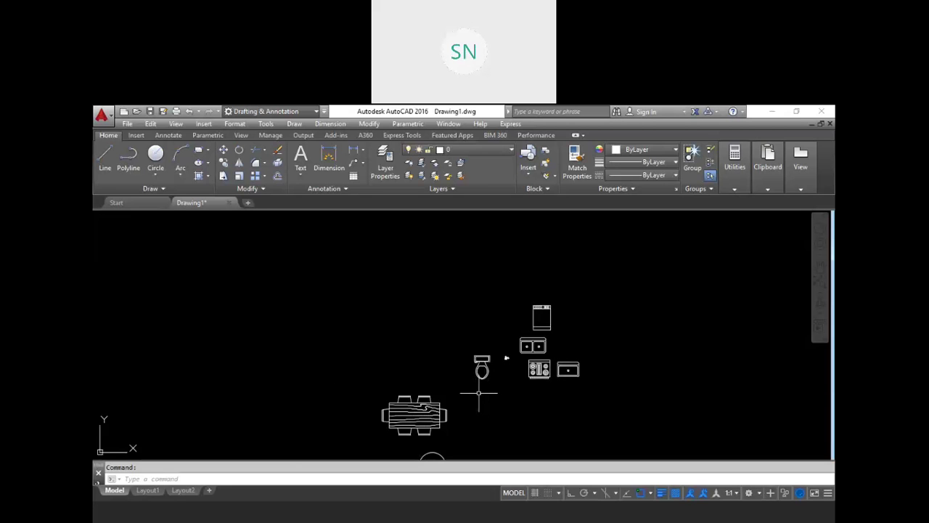
pyautogui.moveTo(478, 394); pyautogui.dragTo(515, 301, button='middle')
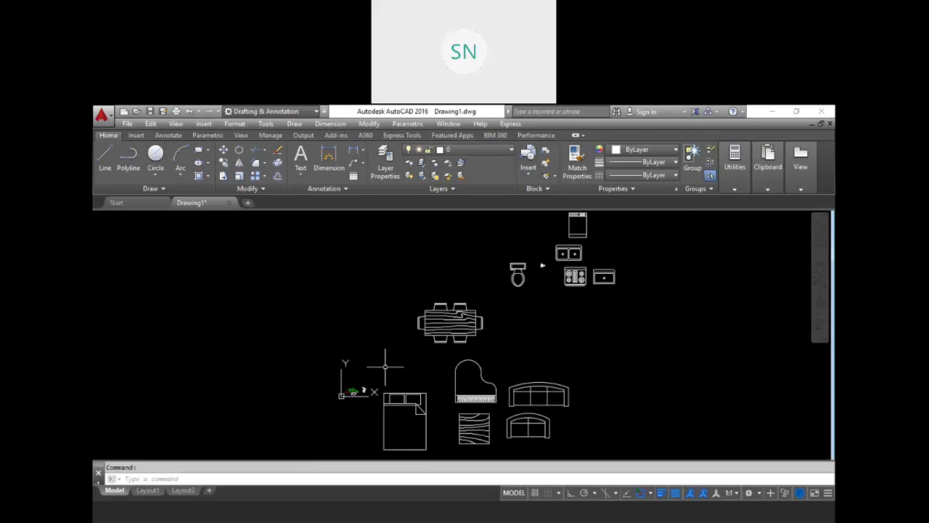
pyautogui.scroll(2, 368, 390)
pyautogui.scroll(4, 369, 390)
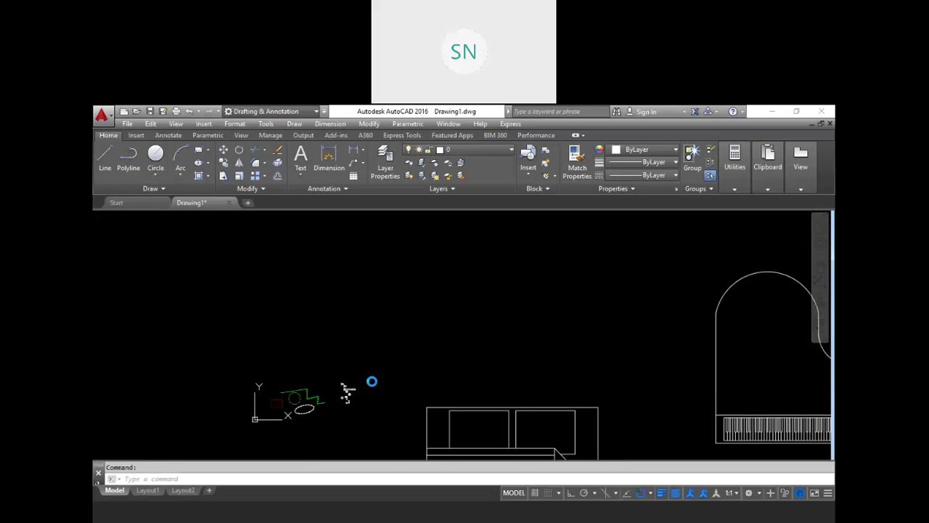
pyautogui.hotkey('ctrl', '3')
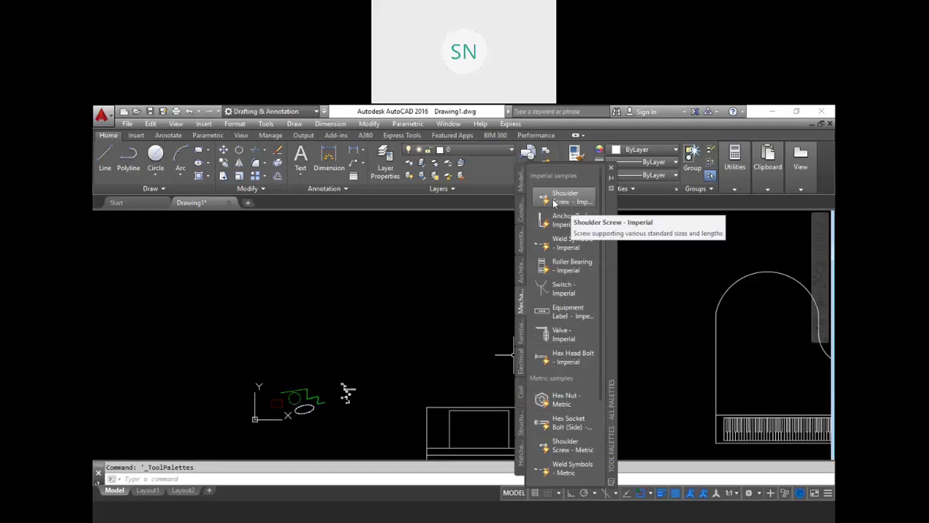
# Step: Insert the Shoulder Screw - Imperial block into the empty area above the small colored shapes
pyautogui.scroll(2, 352, 291)
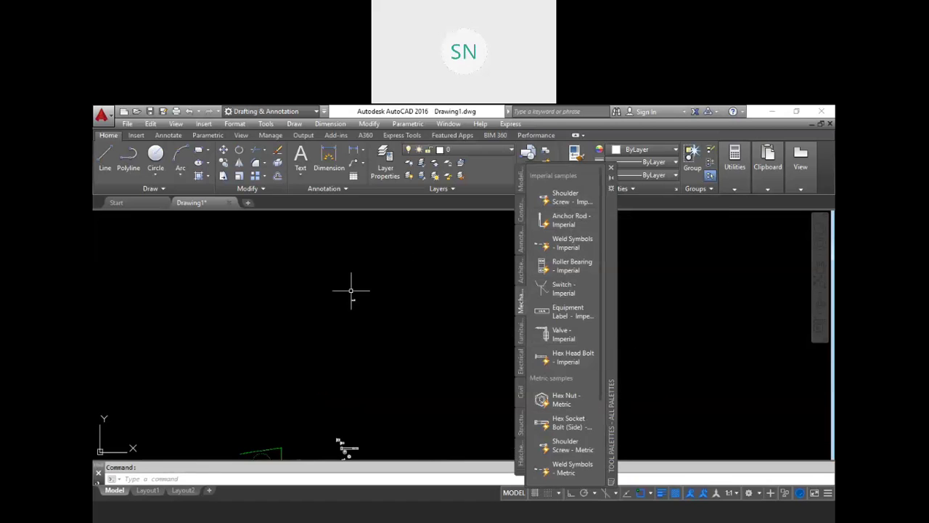
pyautogui.scroll(-3, 392, 324)
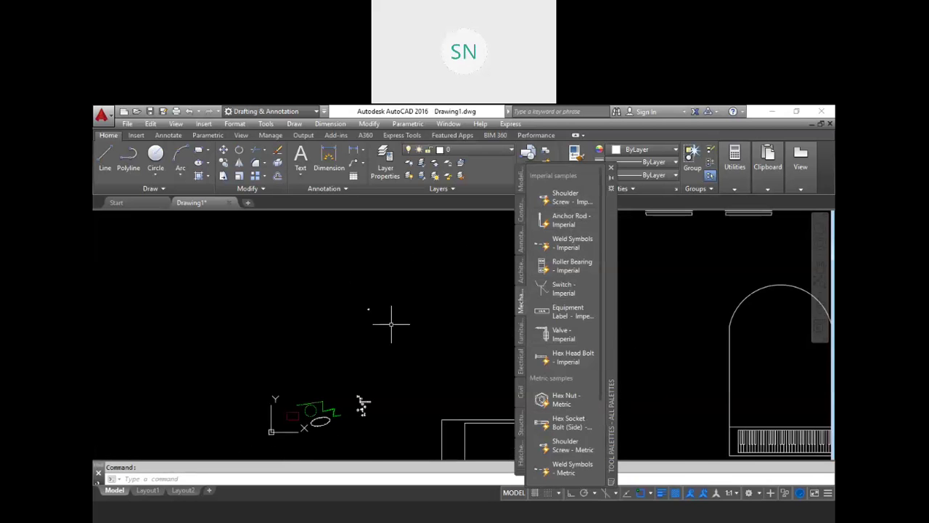
pyautogui.scroll(-2, 263, 269)
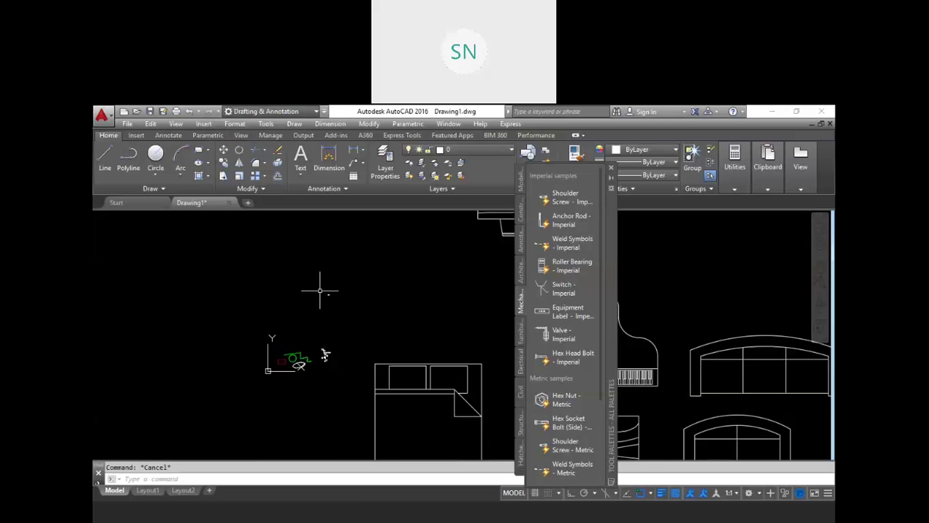
pyautogui.scroll(3, 323, 294)
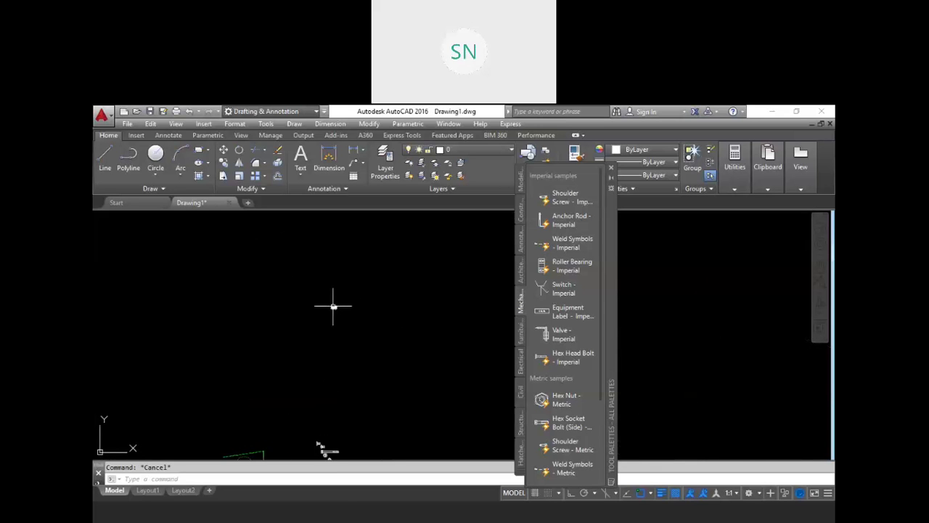
pyautogui.scroll(-2, 333, 314)
pyautogui.scroll(8, 332, 313)
pyautogui.scroll(3, 322, 309)
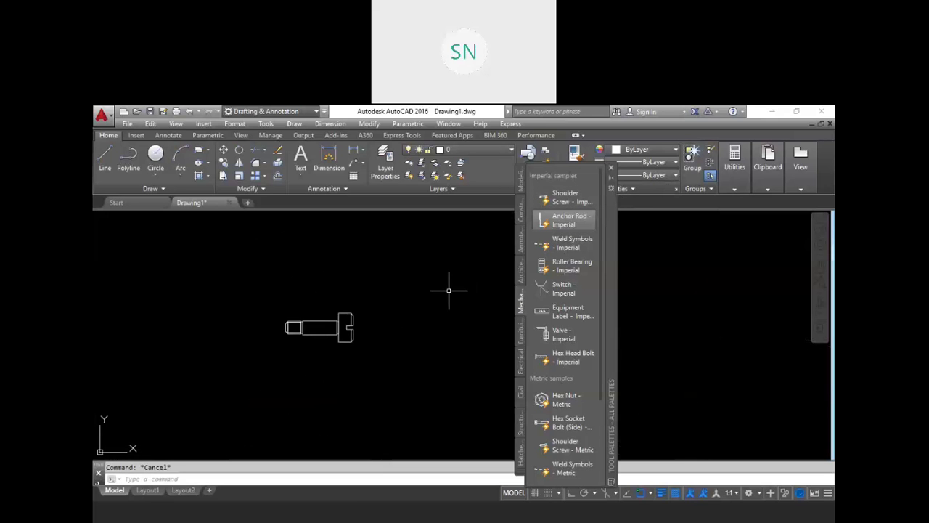
# Step: Change the shoulder screw's variant to SSI-19 and set its thread size to 8-32
pyautogui.click(352, 322)
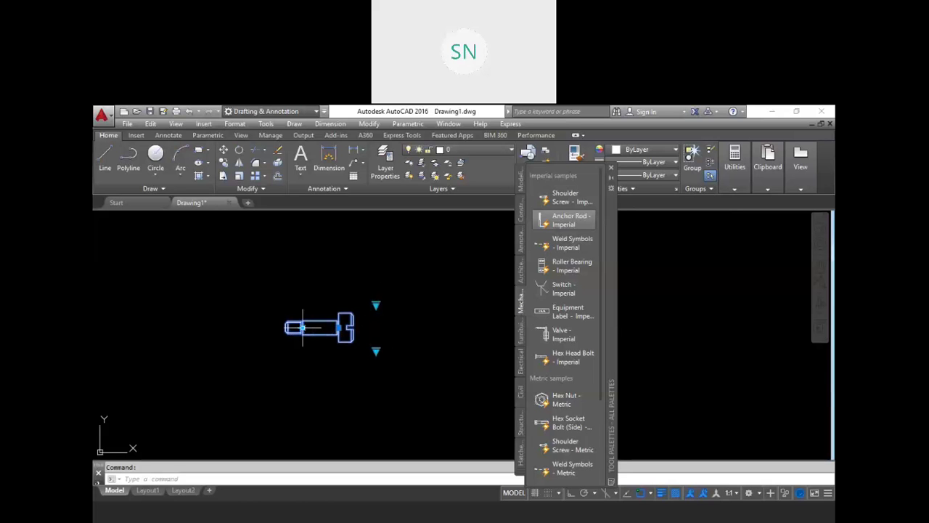
pyautogui.click(376, 306)
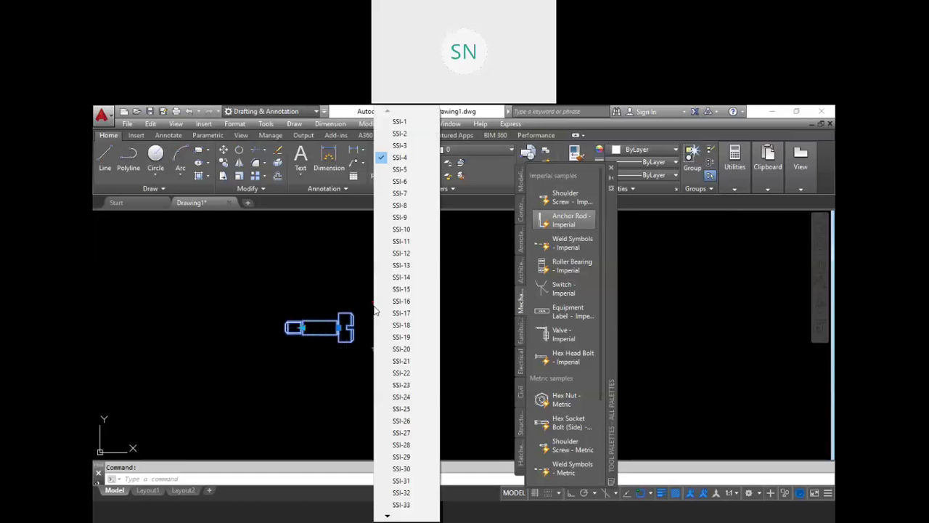
pyautogui.click(395, 339)
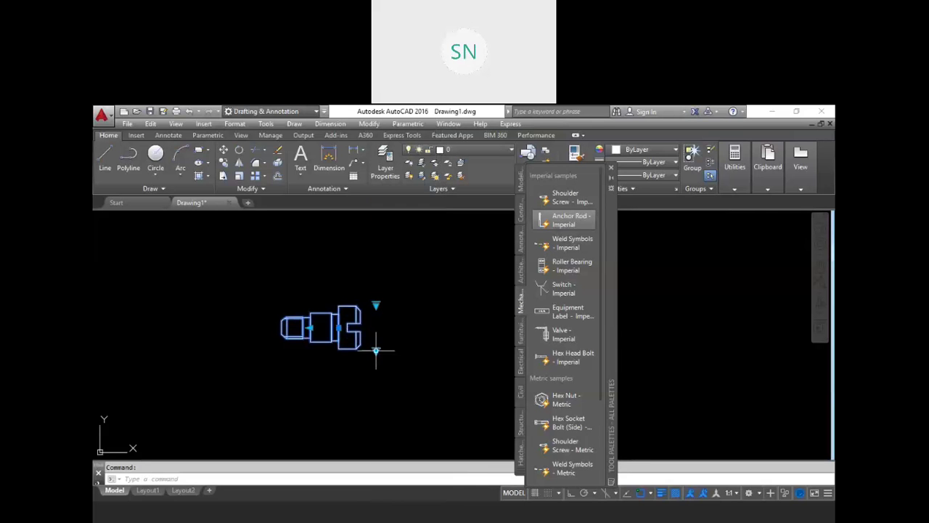
pyautogui.click(377, 351)
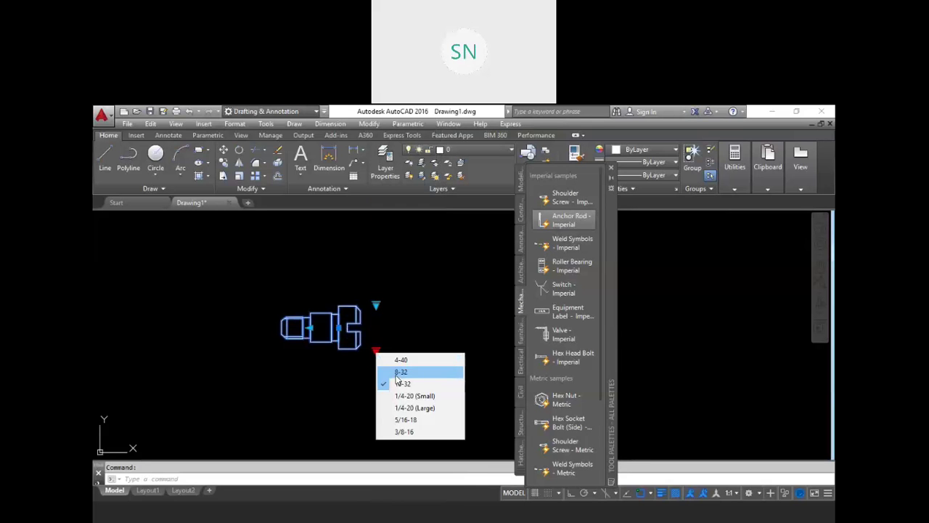
pyautogui.click(399, 373)
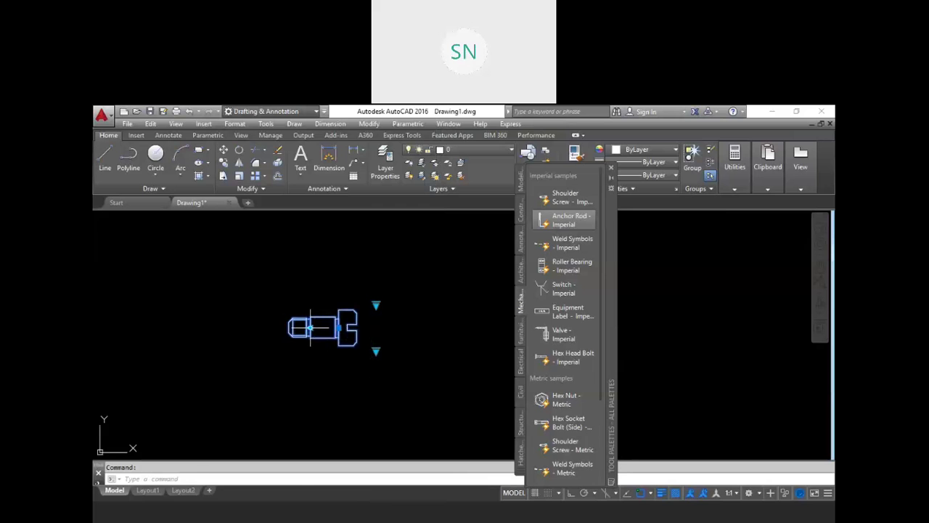
# Step: Stretch the shoulder screw's shank away from the head to several times its length
pyautogui.click(310, 329)
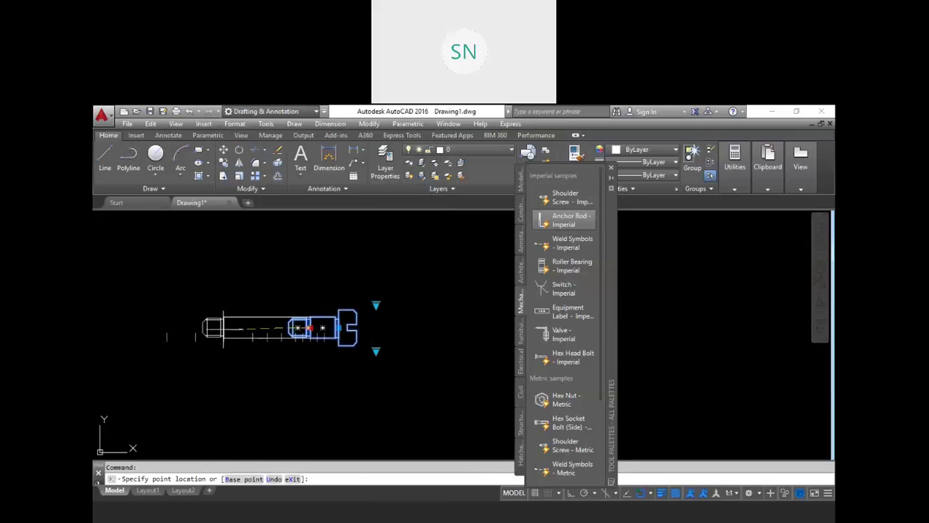
pyautogui.click(224, 329)
pyautogui.press('Escape')
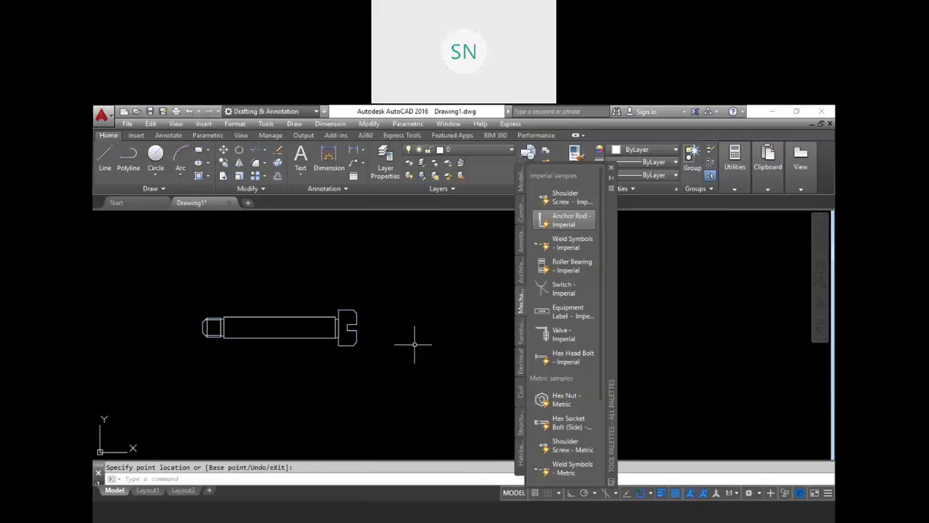
# Step: Insert the Roller Bearing - Imperial block beside the screw head and set its size to R12
pyautogui.scroll(-1, 392, 292)
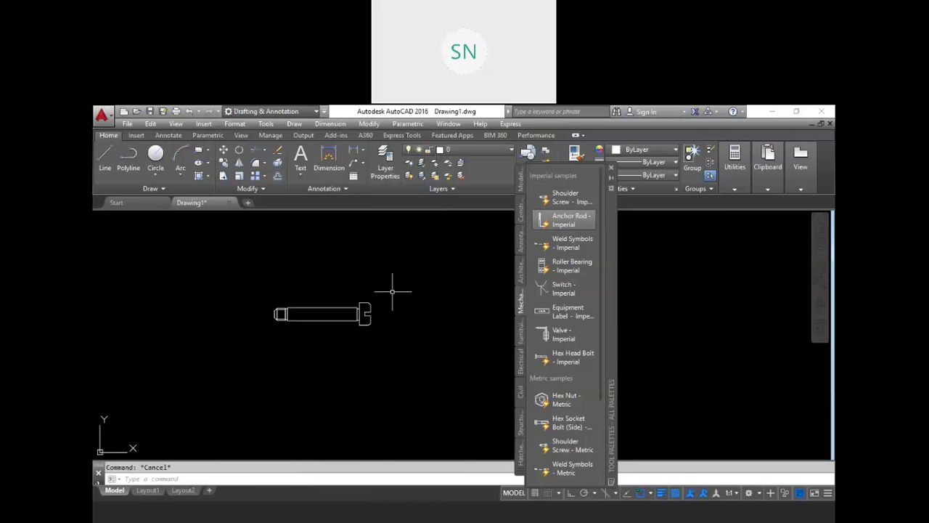
pyautogui.moveTo(566, 266); pyautogui.dragTo(438, 329)
pyautogui.scroll(3, 456, 328)
pyautogui.click(405, 331)
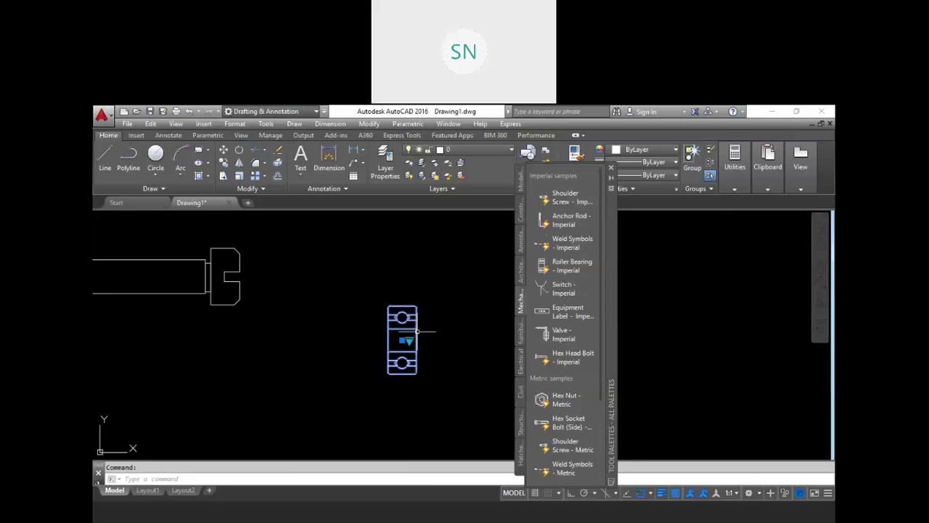
pyautogui.click(408, 340)
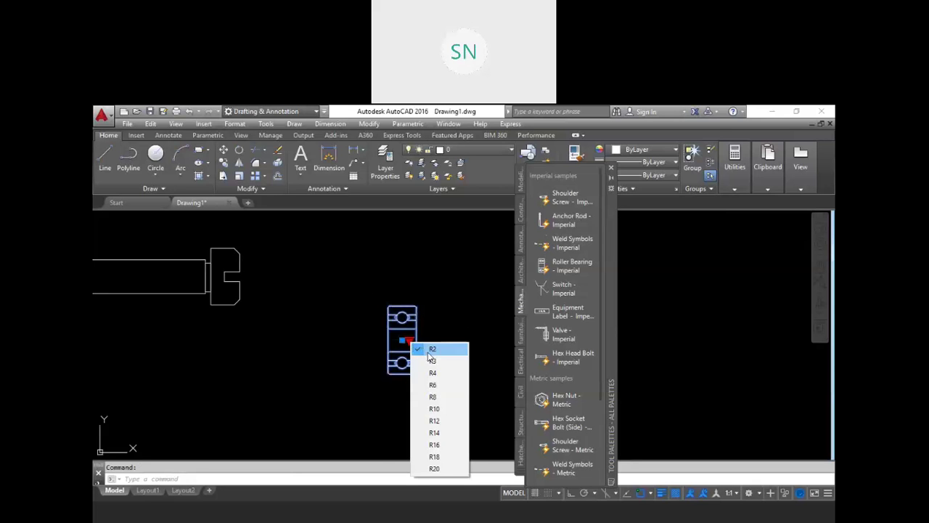
pyautogui.click(433, 421)
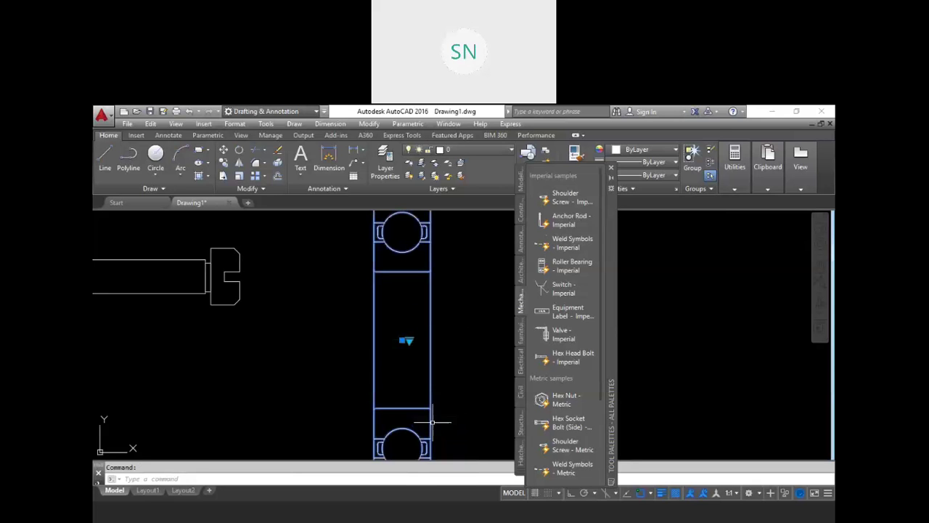
pyautogui.scroll(-3, 381, 320)
pyautogui.press('Escape')
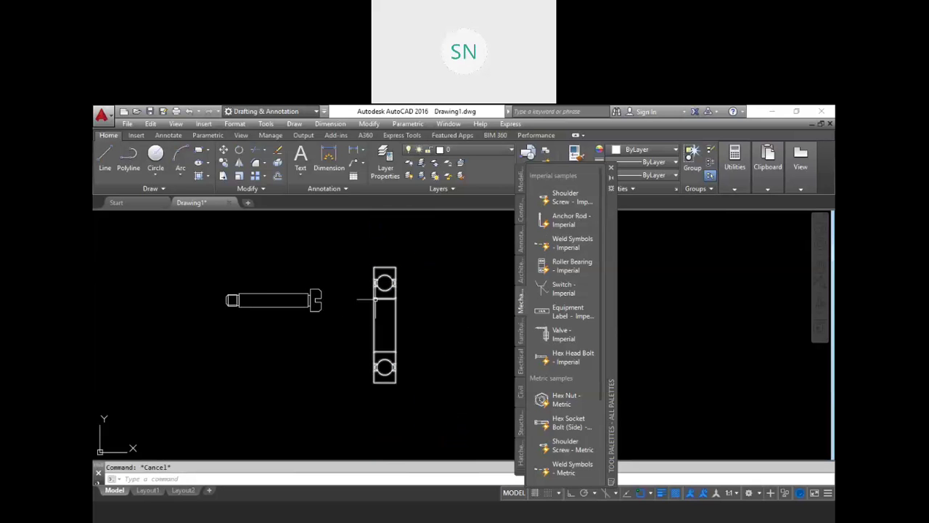
# Step: Examine the roller bearing's ball and ring details up close beside the shoulder screw
pyautogui.scroll(2, 384, 280)
pyautogui.scroll(2, 384, 281)
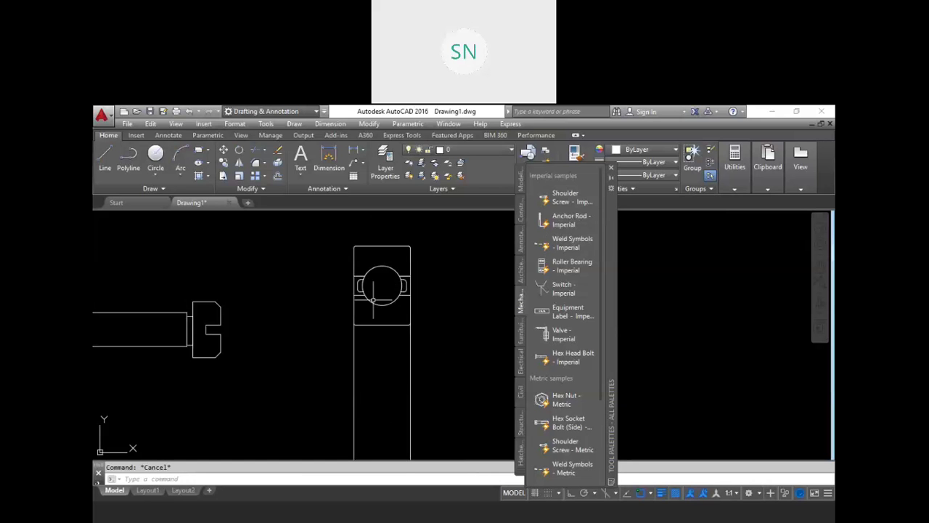
pyautogui.scroll(-2, 382, 287)
pyautogui.scroll(2, 376, 303)
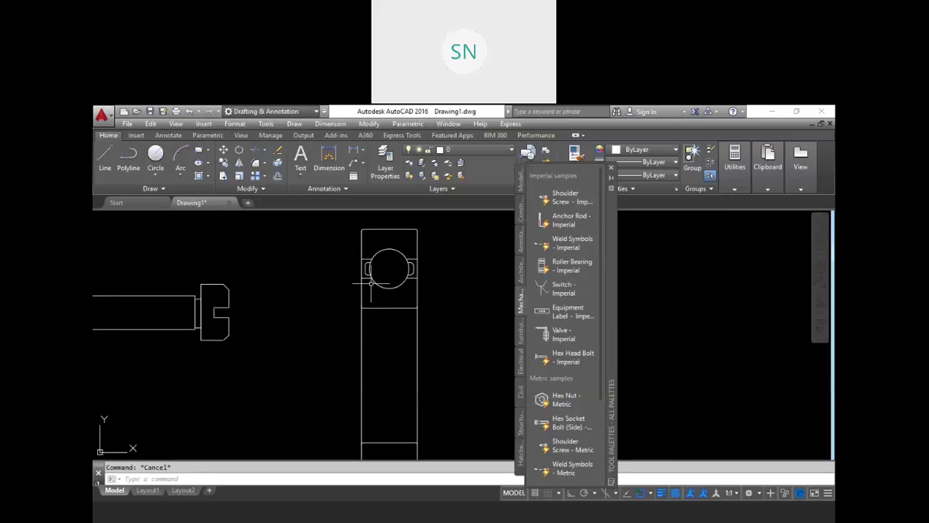
pyautogui.scroll(-3, 376, 280)
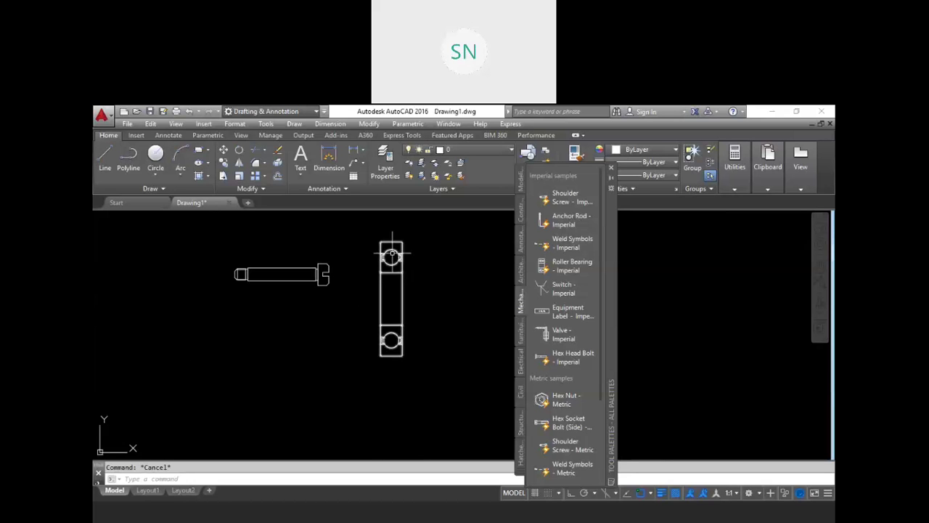
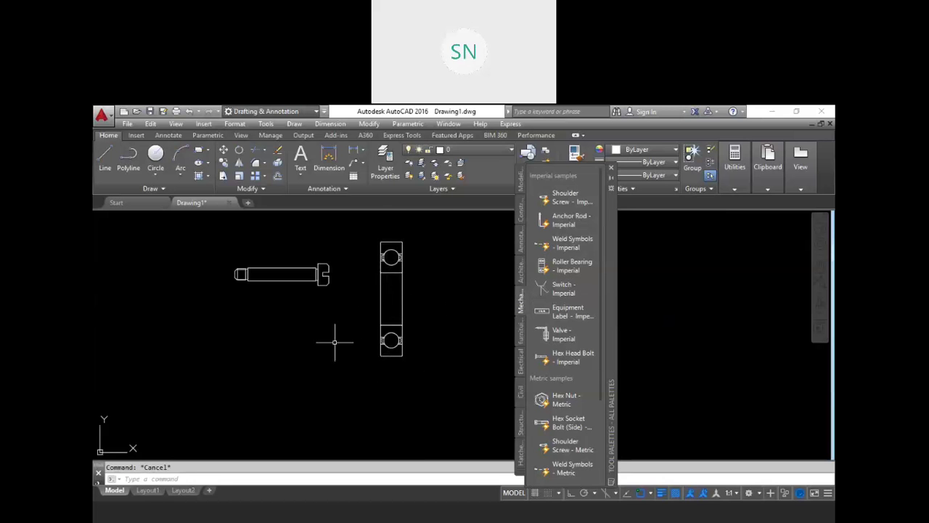
pyautogui.scroll(2, 334, 338)
pyautogui.scroll(-2, 389, 360)
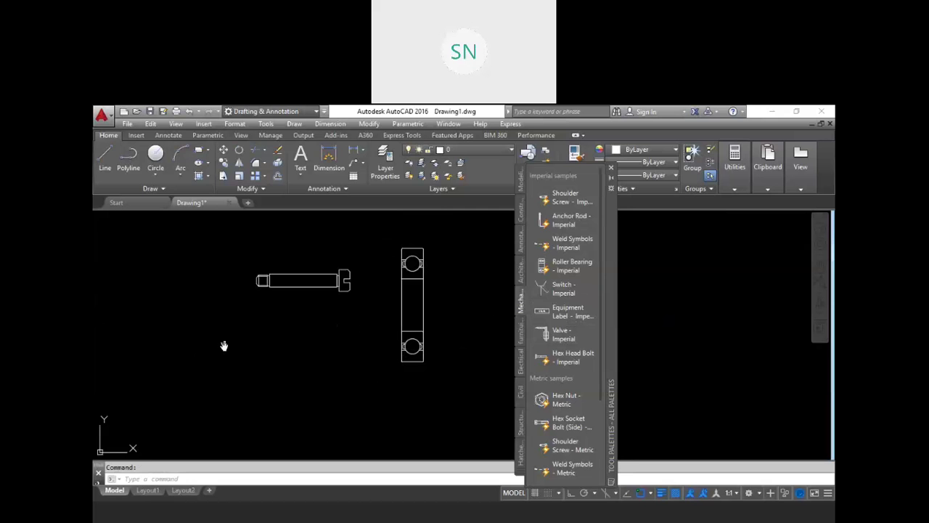
# Step: Insert the Valve - Imperial block below the shoulder screw, keeping XXX for its description, tag and supplier attributes
pyautogui.moveTo(223, 345); pyautogui.dragTo(223, 345)
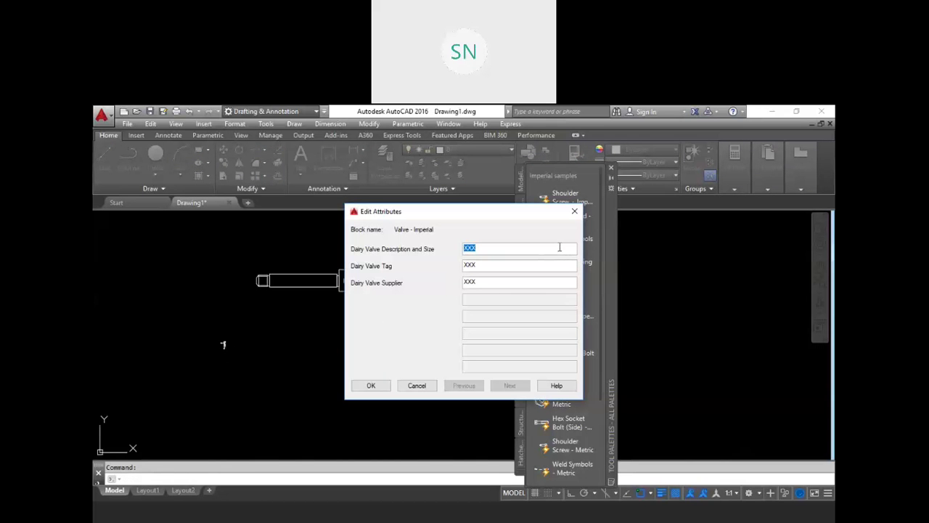
pyautogui.click(371, 385)
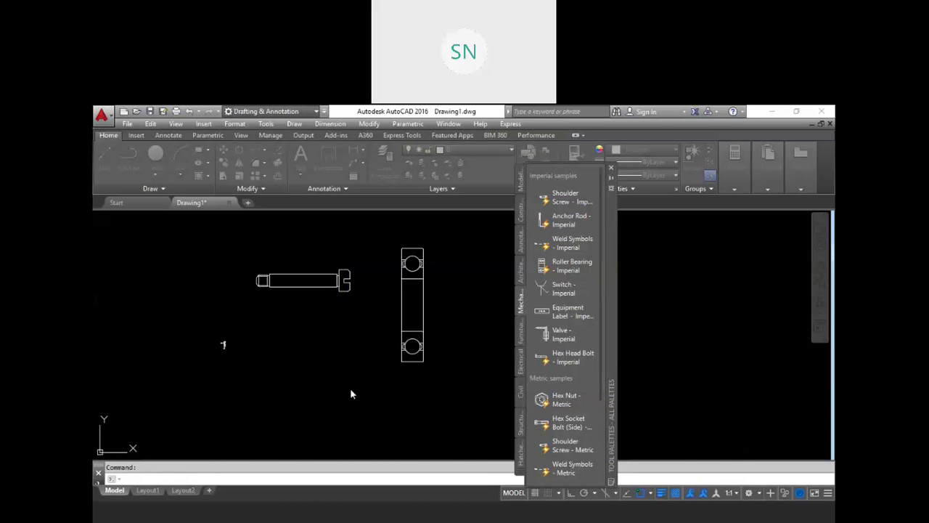
pyautogui.scroll(-4, 222, 347)
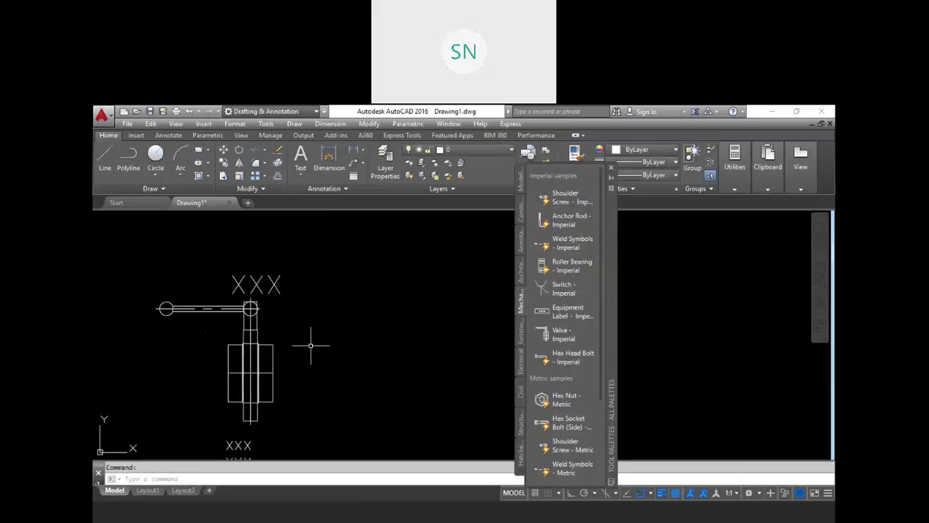
pyautogui.moveTo(307, 338); pyautogui.dragTo(386, 288, button='middle')
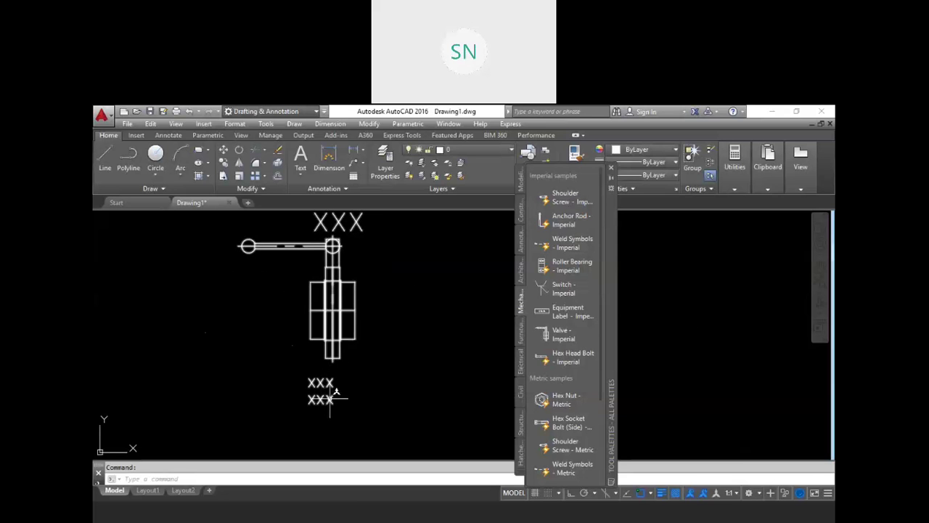
pyautogui.scroll(-2, 327, 388)
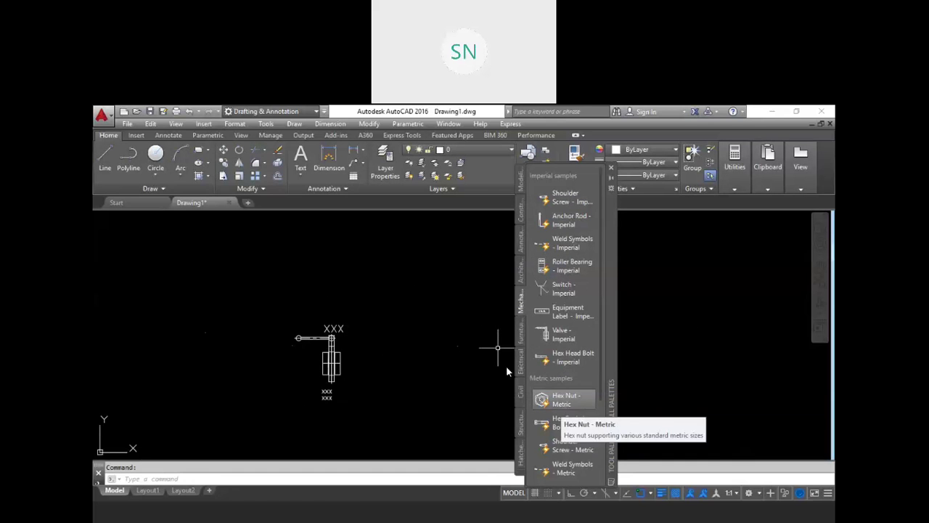
# Step: Insert the Hex Nut - Metric block centered over the small valve
pyautogui.click(561, 399)
pyautogui.moveTo(438, 312); pyautogui.dragTo(334, 347)
pyautogui.scroll(-2, 348, 327)
pyautogui.scroll(-2, 347, 326)
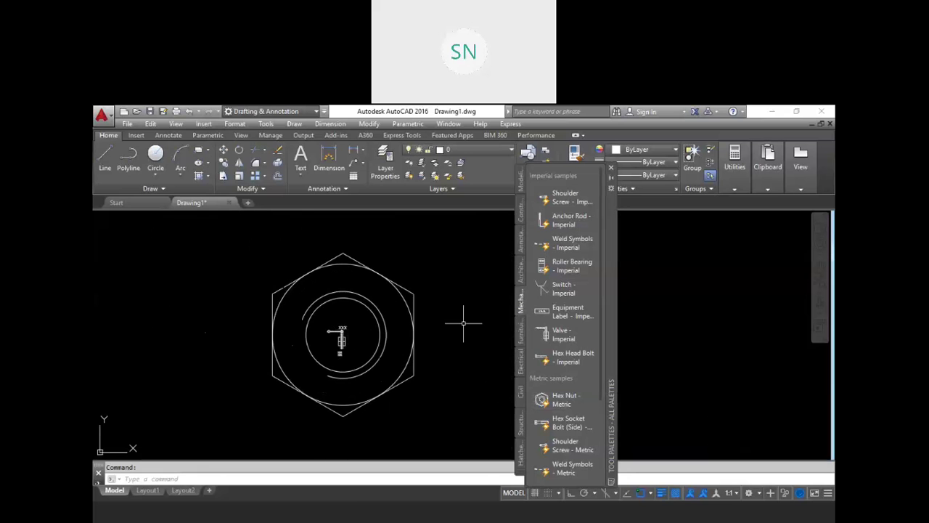
# Step: Set the hex nut's size to M3
pyautogui.click(414, 333)
pyautogui.click(451, 335)
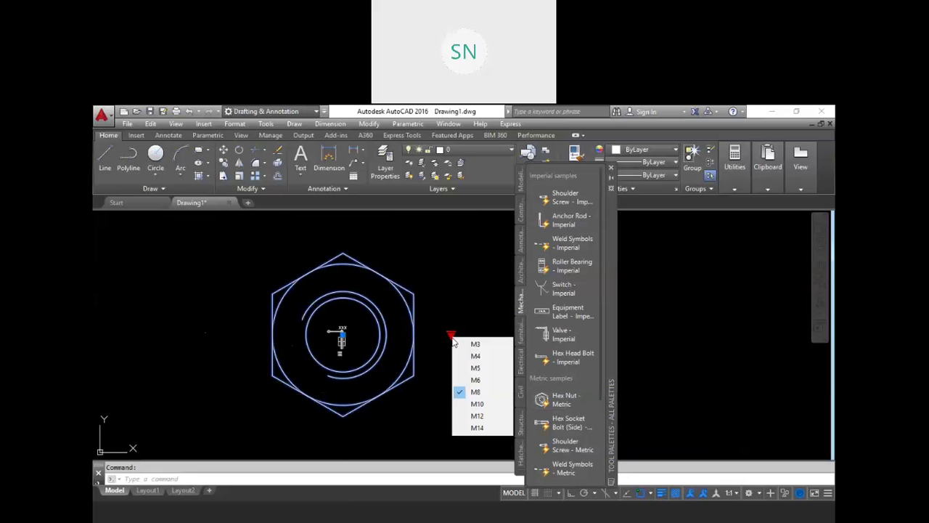
pyautogui.click(476, 344)
# Step: Set the hex nut's size to M14
pyautogui.click(452, 334)
pyautogui.click(451, 334)
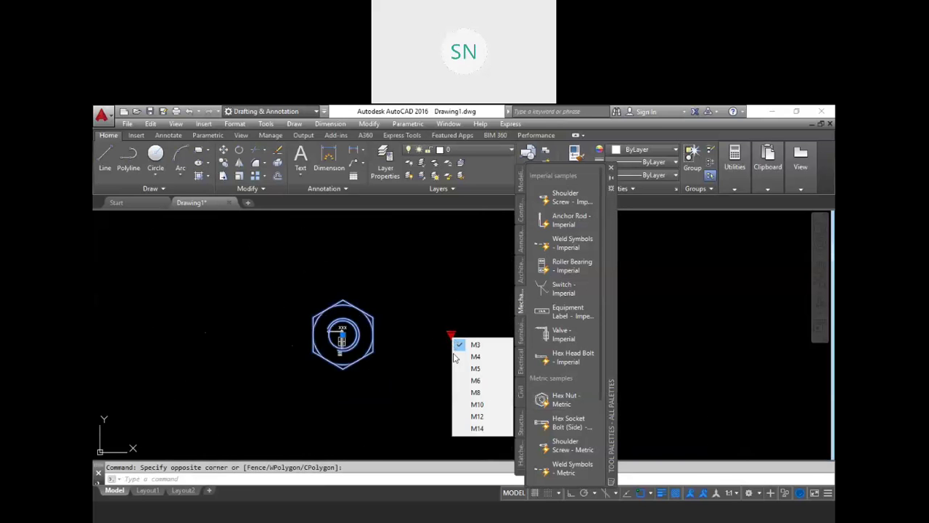
pyautogui.click(477, 428)
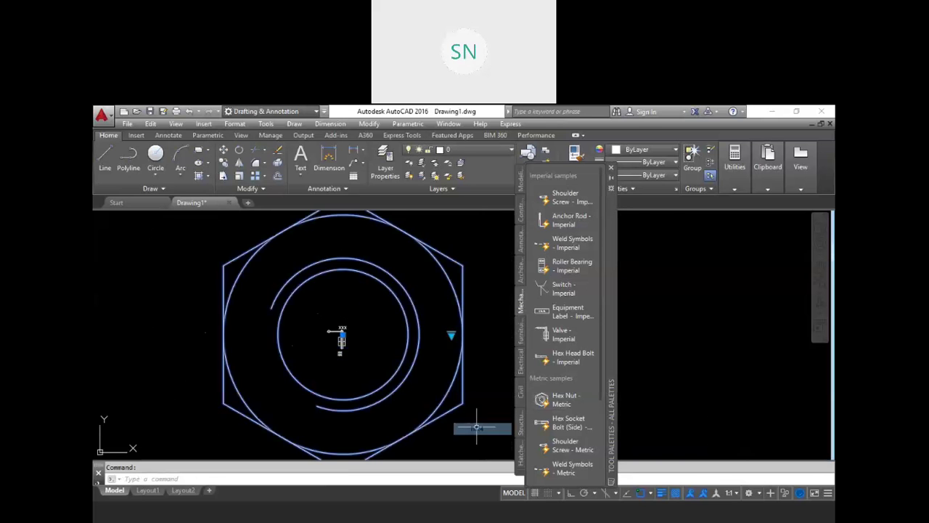
# Step: Show the Civil collection of sample blocks in the Tool Palettes
pyautogui.scroll(-4, 385, 340)
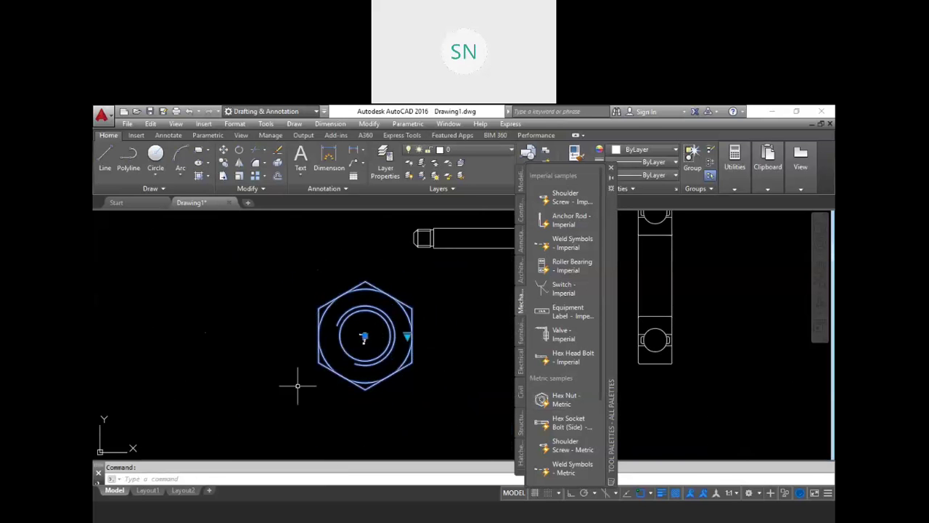
pyautogui.scroll(-2, 409, 348)
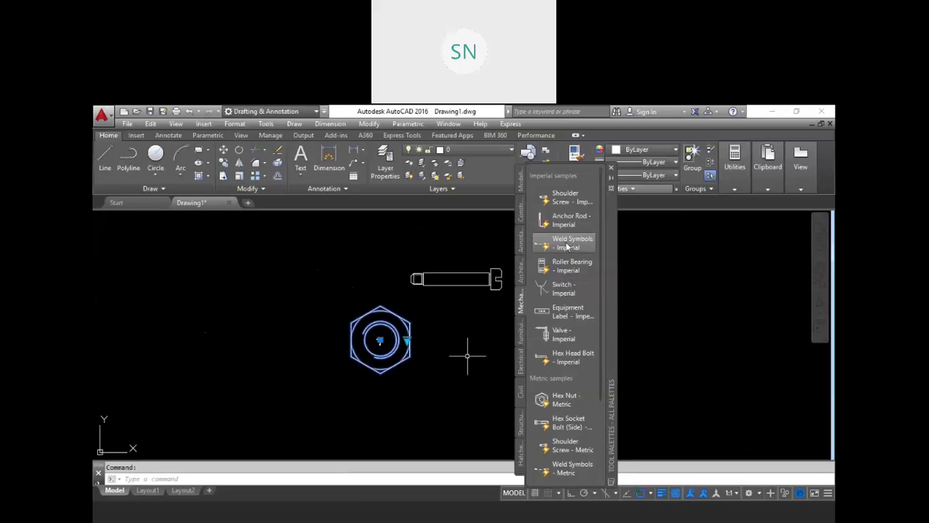
pyautogui.click(521, 394)
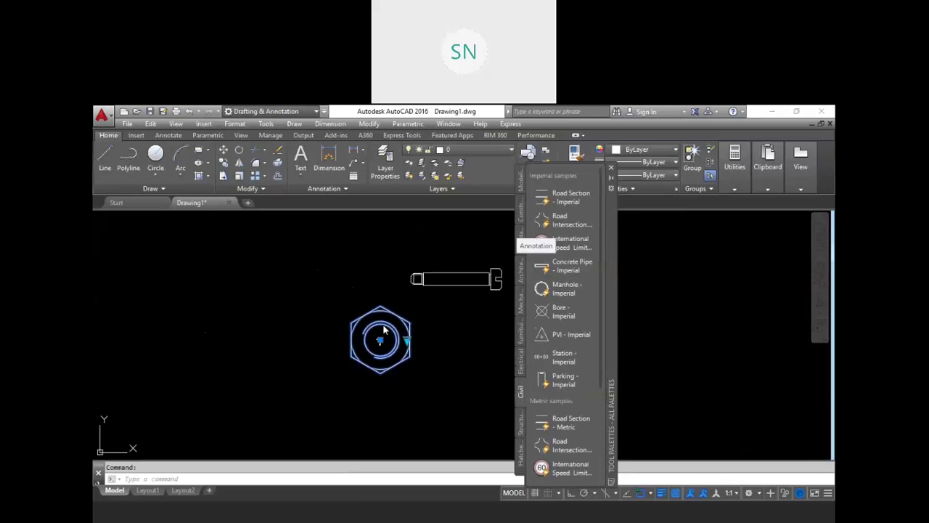
pyautogui.scroll(-3, 385, 331)
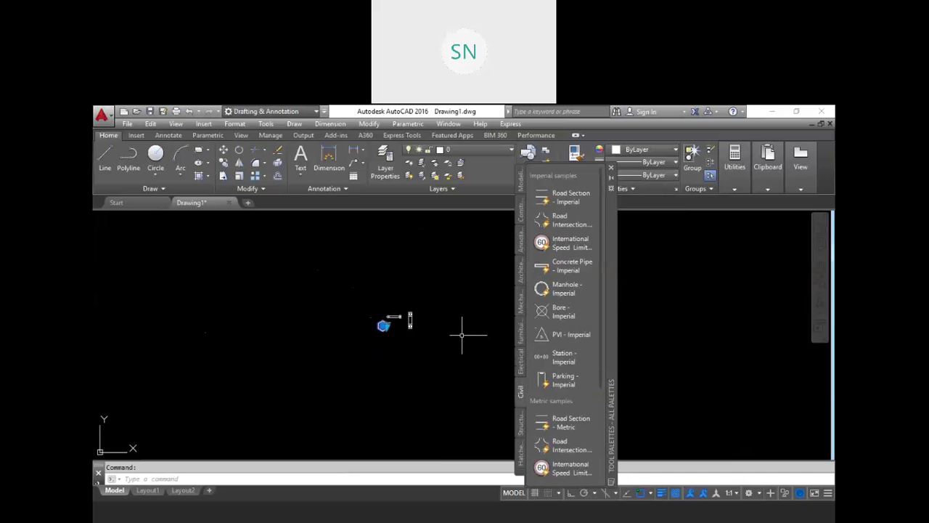
# Step: Insert a Road Intersection block from the Civil samples around the furniture blocks
pyautogui.scroll(-6, 337, 357)
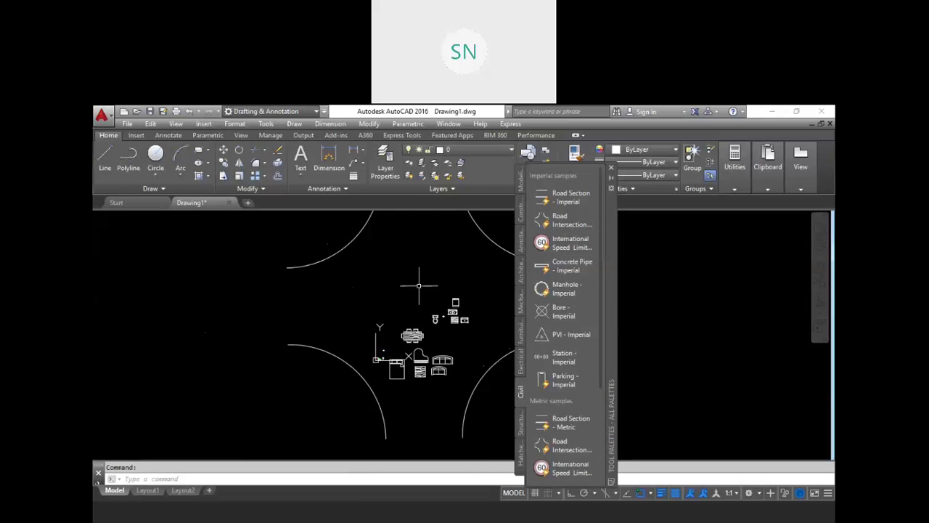
pyautogui.moveTo(350, 304); pyautogui.dragTo(253, 315, button='middle')
pyautogui.scroll(-2, 258, 313)
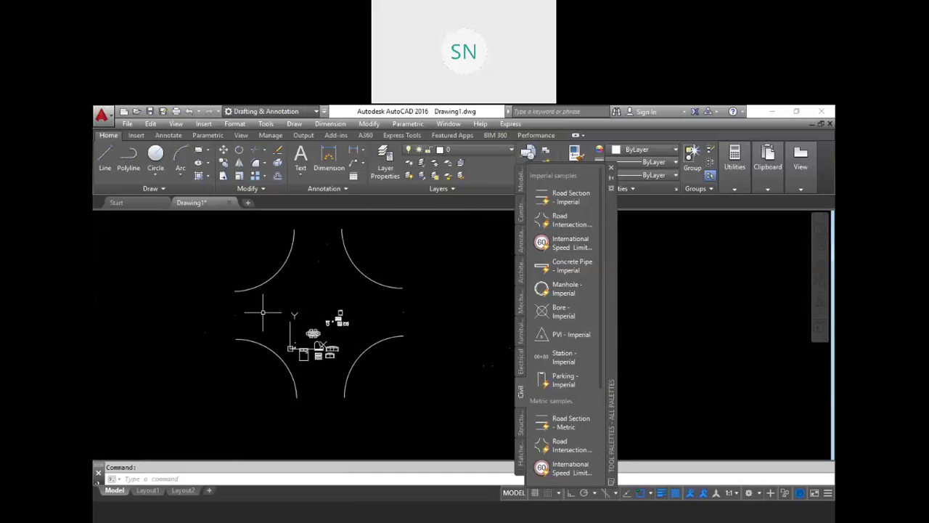
# Step: Try the road intersection's 3-Way and 2-Way (Corner) variants, and return it to 4-Way
pyautogui.click(353, 261)
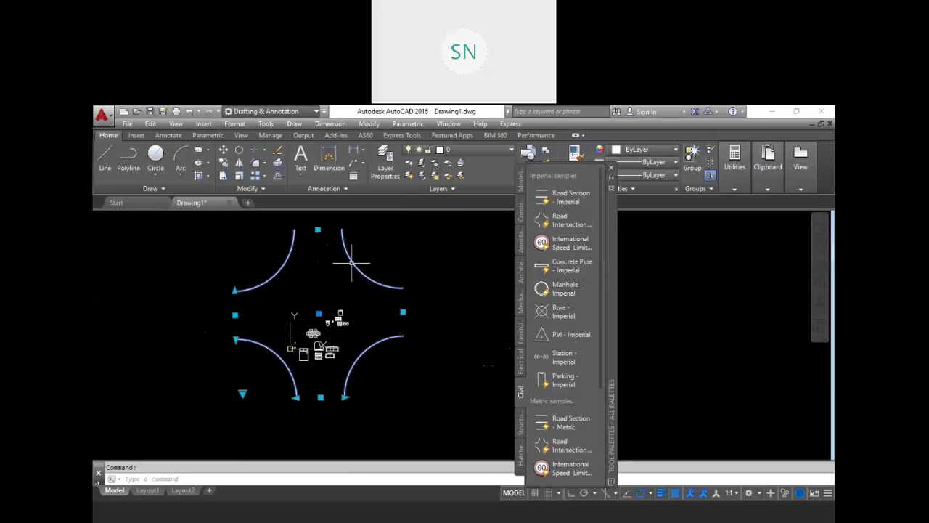
pyautogui.click(243, 395)
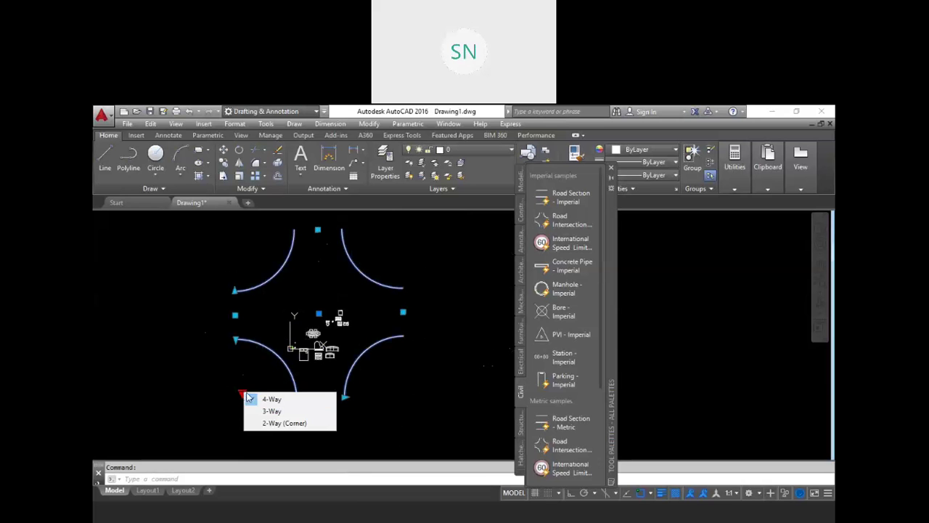
pyautogui.click(270, 410)
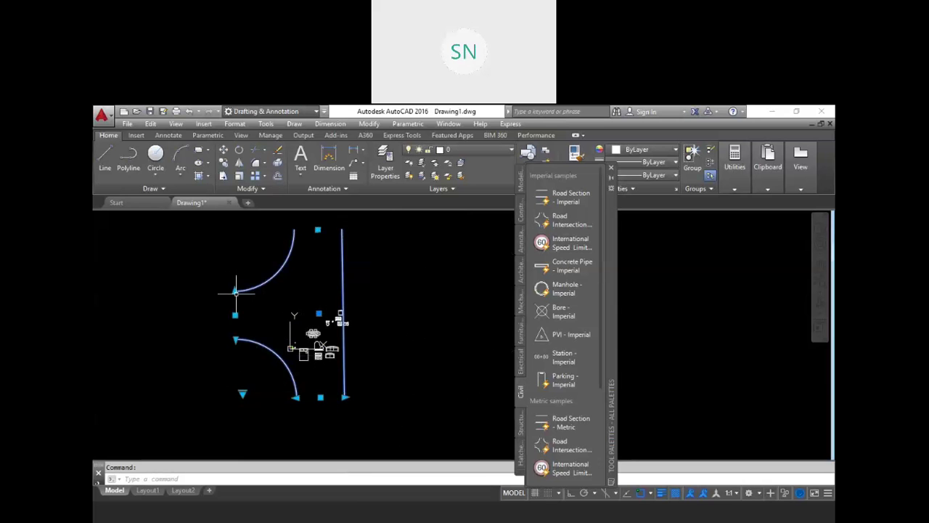
pyautogui.click(244, 393)
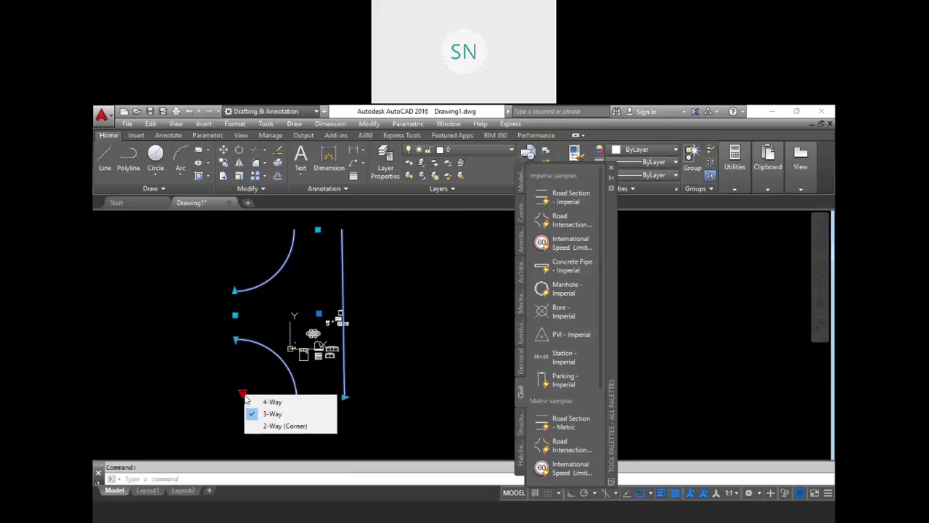
pyautogui.click(285, 427)
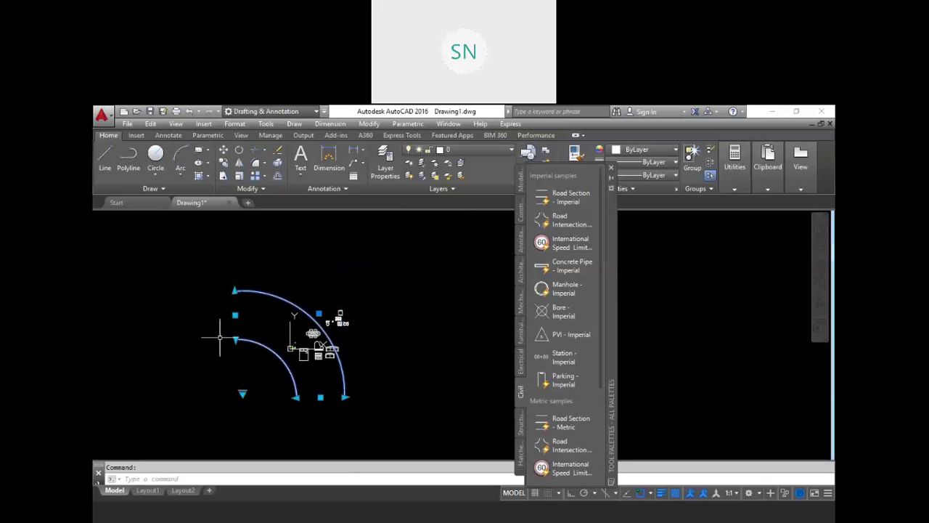
pyautogui.click(242, 393)
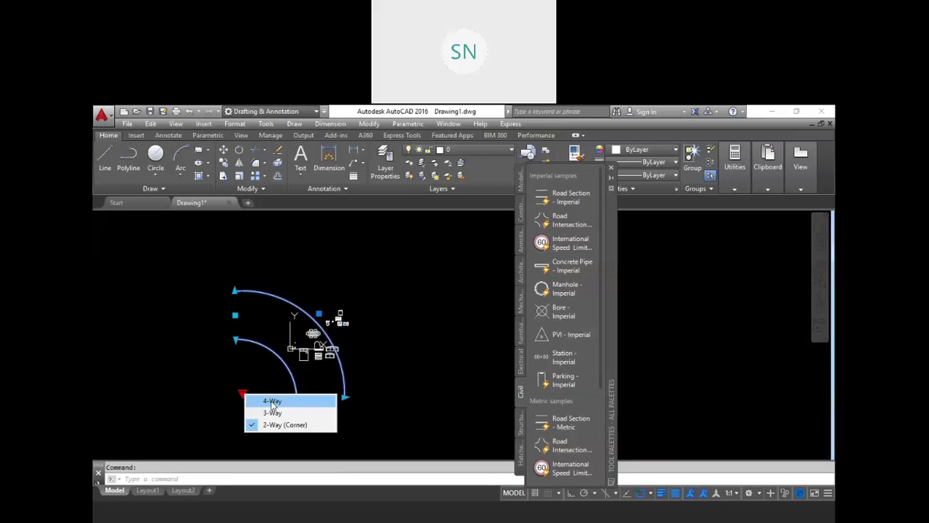
pyautogui.click(268, 398)
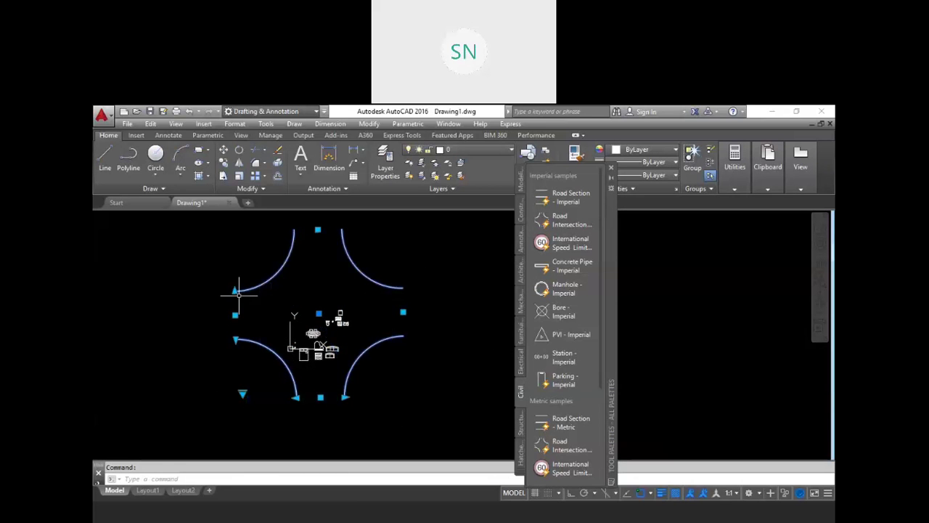
pyautogui.click(235, 291)
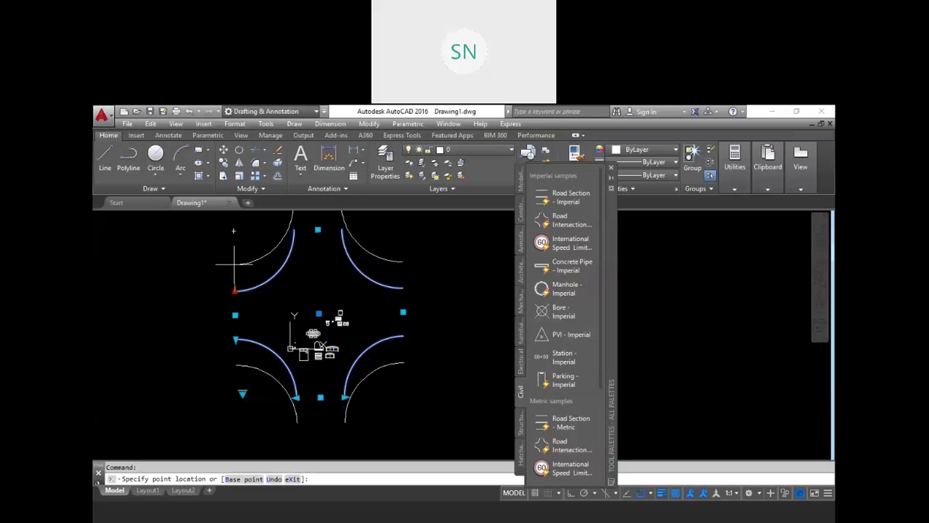
pyautogui.click(234, 289)
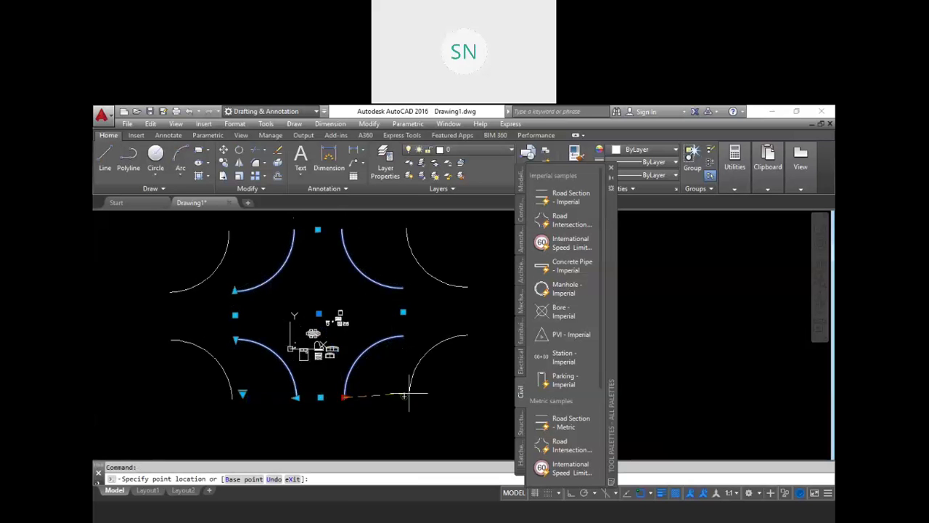
pyautogui.press('Escape')
pyautogui.press('Escape')
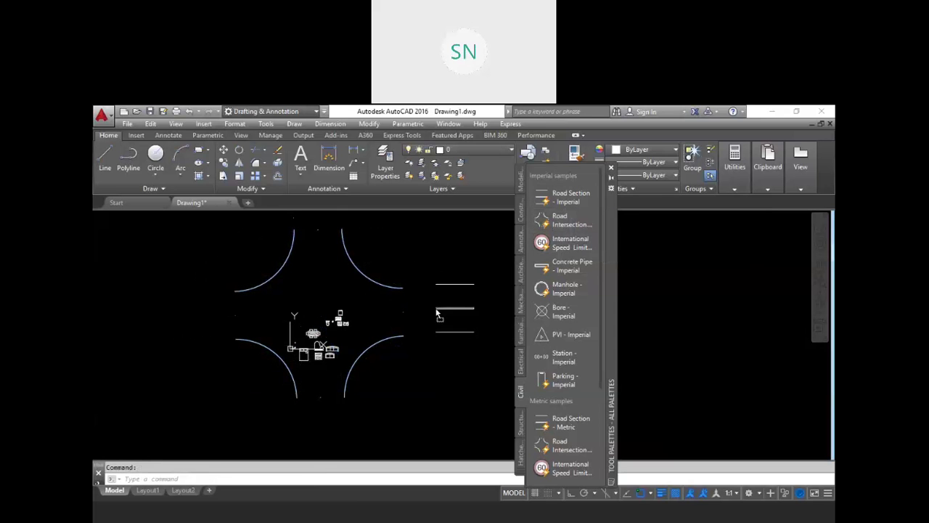
# Step: Insert a Road Section block from the Civil samples just east of the intersection
pyautogui.scroll(5, 429, 318)
pyautogui.scroll(-2, 411, 316)
pyautogui.scroll(-3, 411, 316)
pyautogui.press('Escape')
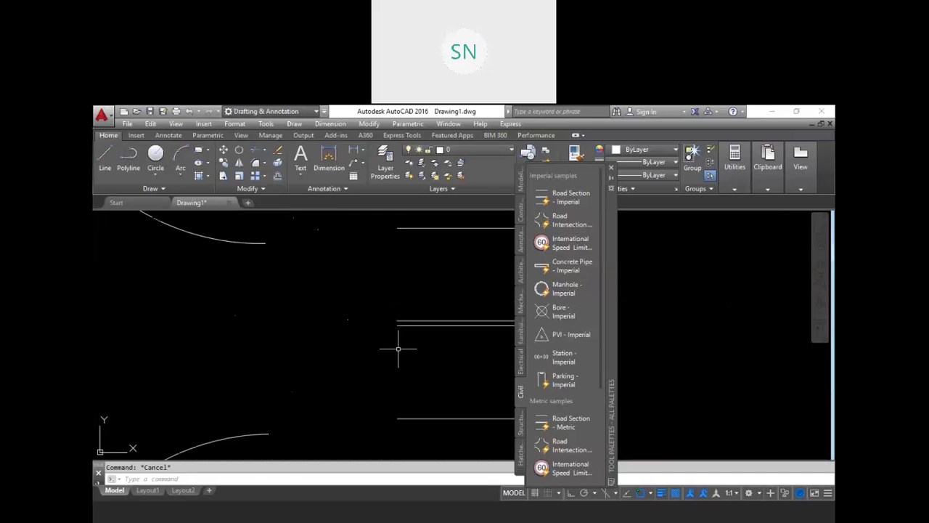
# Step: Move the road section from the midpoint between its centre-line ends (m2p) to the end point of the intersection's east arm
pyautogui.write('m')
pyautogui.press('Return')
pyautogui.click(425, 332)
pyautogui.click(396, 325)
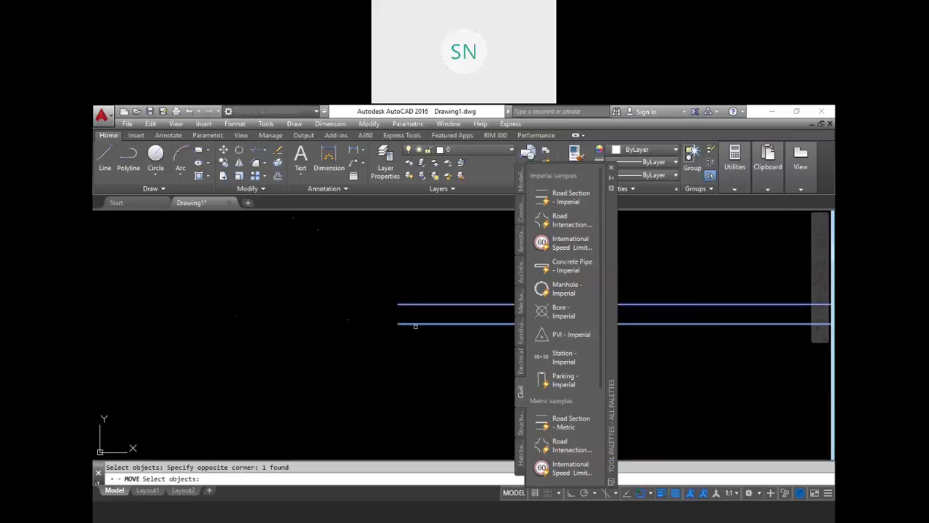
pyautogui.press('Return')
pyautogui.write('m')
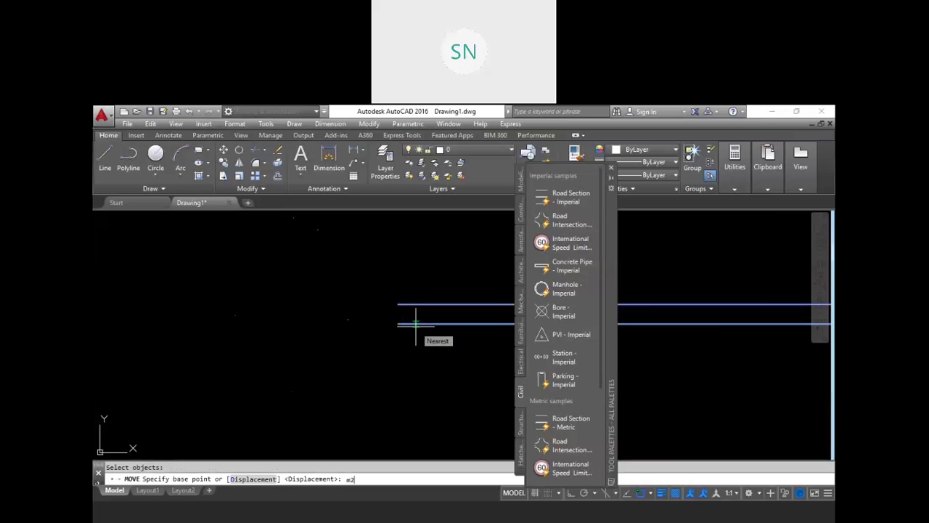
pyautogui.write('2p')
pyautogui.press('Return')
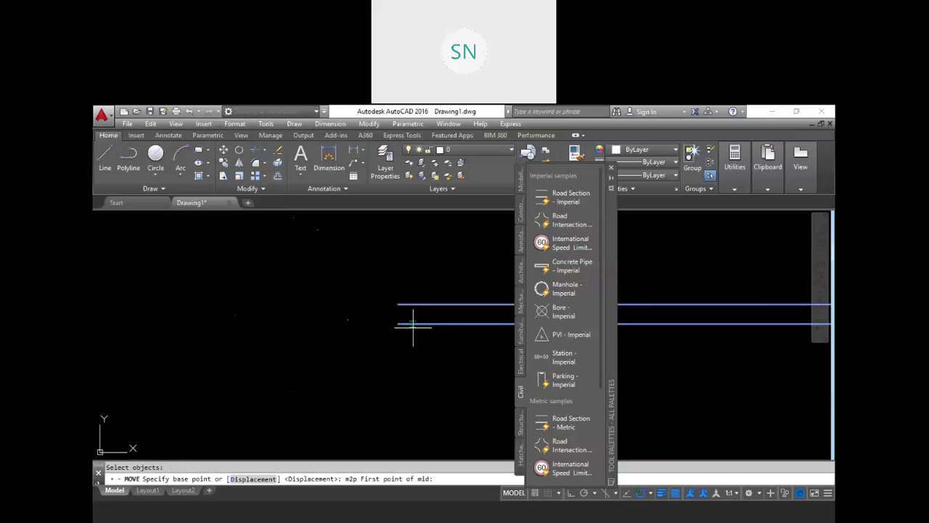
pyautogui.click(398, 323)
pyautogui.click(399, 304)
pyautogui.scroll(-1, 324, 337)
pyautogui.click(274, 323)
pyautogui.scroll(-2, 290, 325)
pyautogui.scroll(-1, 364, 345)
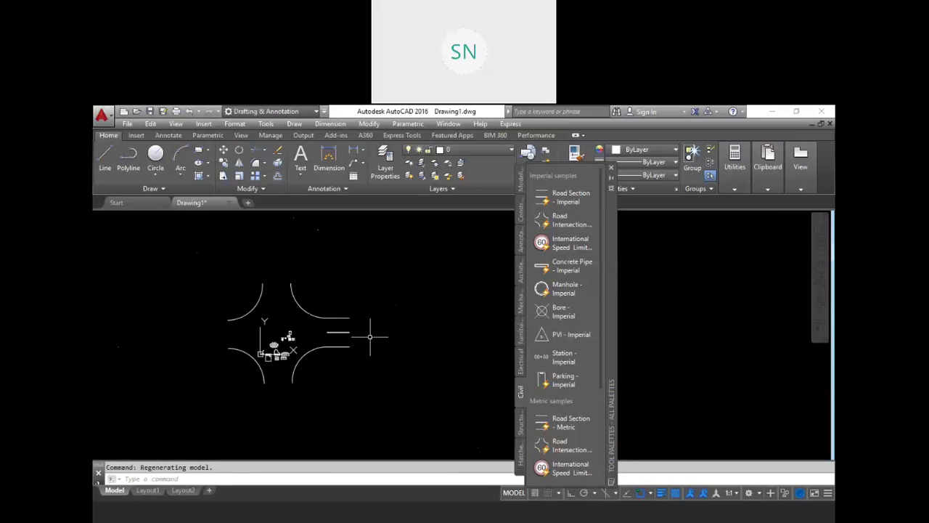
# Step: Stretch the road section's free end eastward to make a much longer road
pyautogui.moveTo(360, 355); pyautogui.dragTo(329, 313)
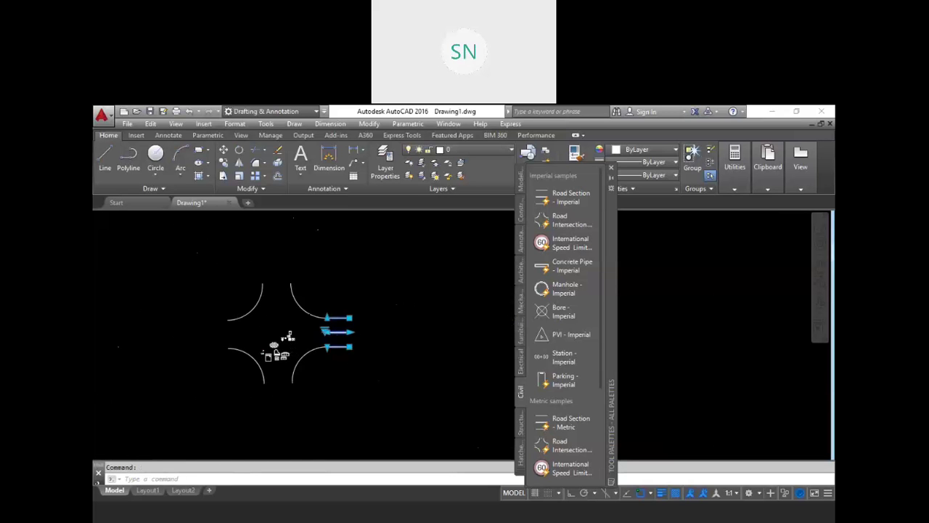
pyautogui.scroll(1, 349, 332)
pyautogui.click(349, 330)
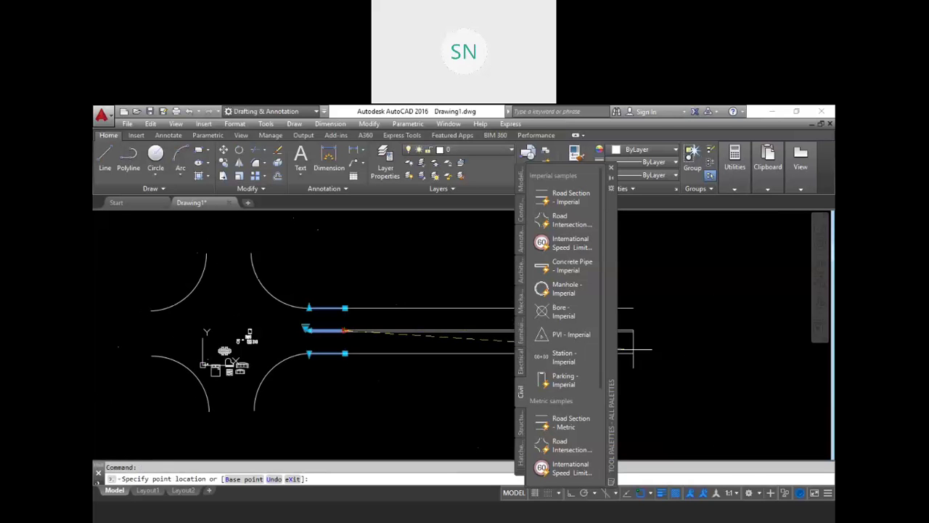
pyautogui.click(686, 330)
pyautogui.press('Escape')
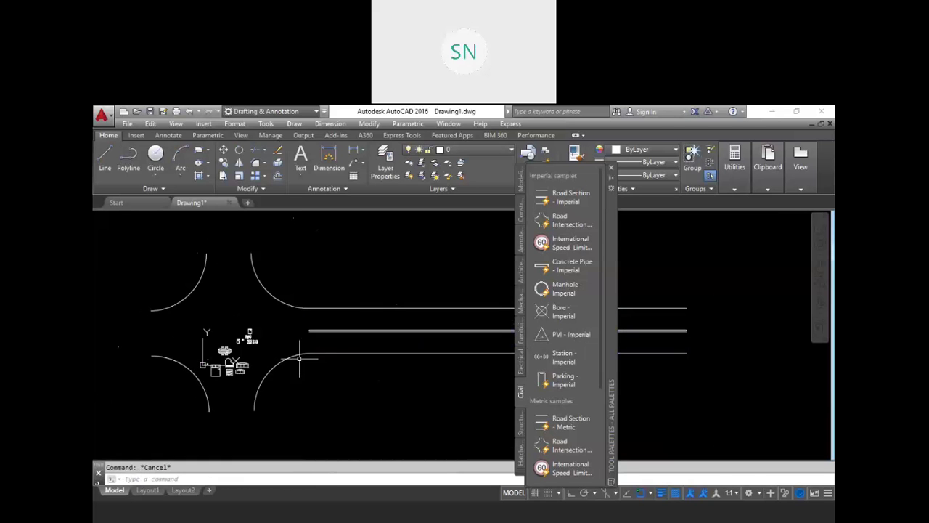
# Step: Set the road section's number of lanes to 4
pyautogui.scroll(4, 297, 332)
pyautogui.moveTo(297, 328); pyautogui.dragTo(370, 364, button='middle')
pyautogui.scroll(-2, 371, 361)
pyautogui.click(403, 368)
pyautogui.click(376, 362)
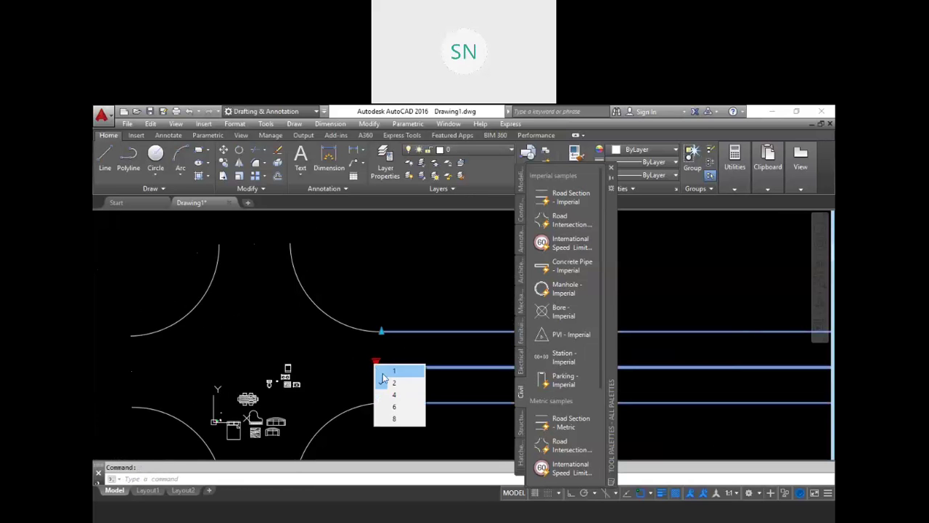
pyautogui.click(397, 395)
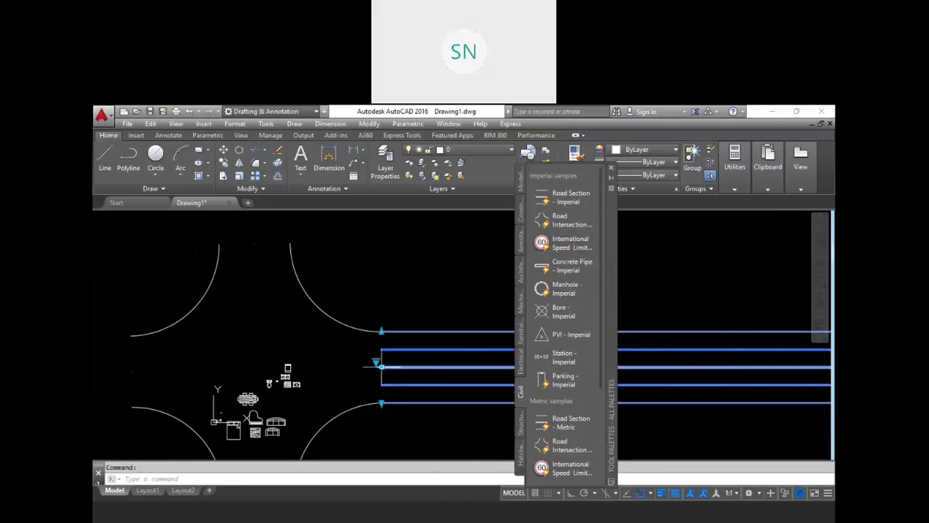
# Step: Set the road section's number of lanes to 6
pyautogui.click(376, 361)
pyautogui.click(396, 406)
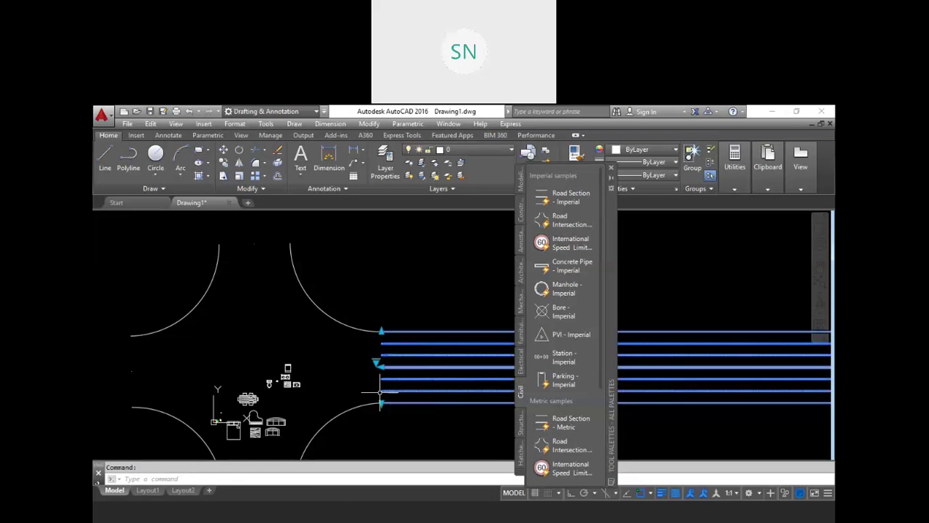
pyautogui.press('Escape')
pyautogui.scroll(5, 392, 356)
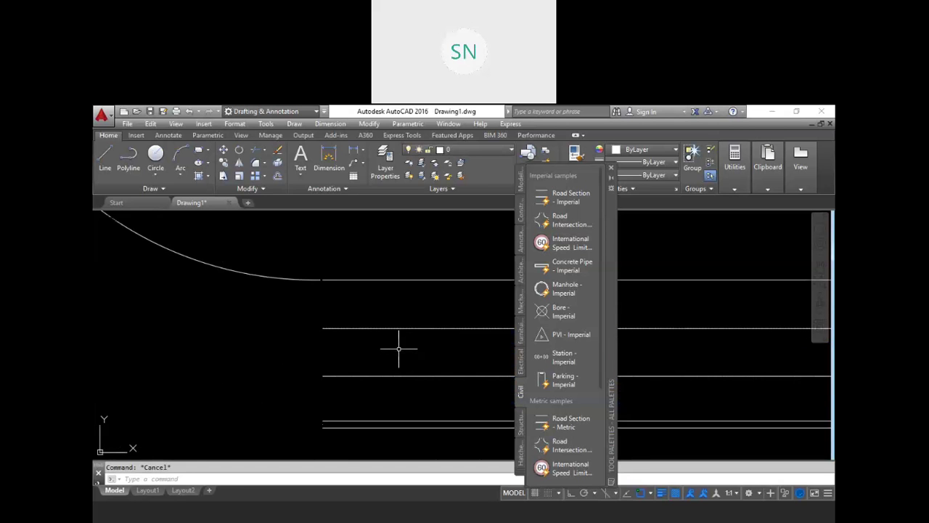
pyautogui.scroll(-2, 234, 304)
pyautogui.scroll(-4, 234, 303)
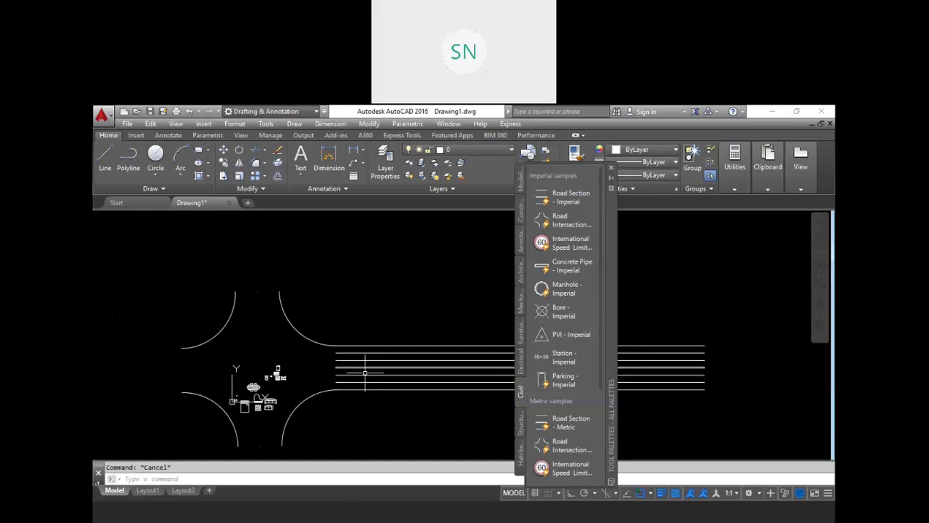
pyautogui.write('mi')
pyautogui.press('Return')
pyautogui.click(424, 412)
pyautogui.click(369, 319)
pyautogui.press('Return')
pyautogui.click(259, 289)
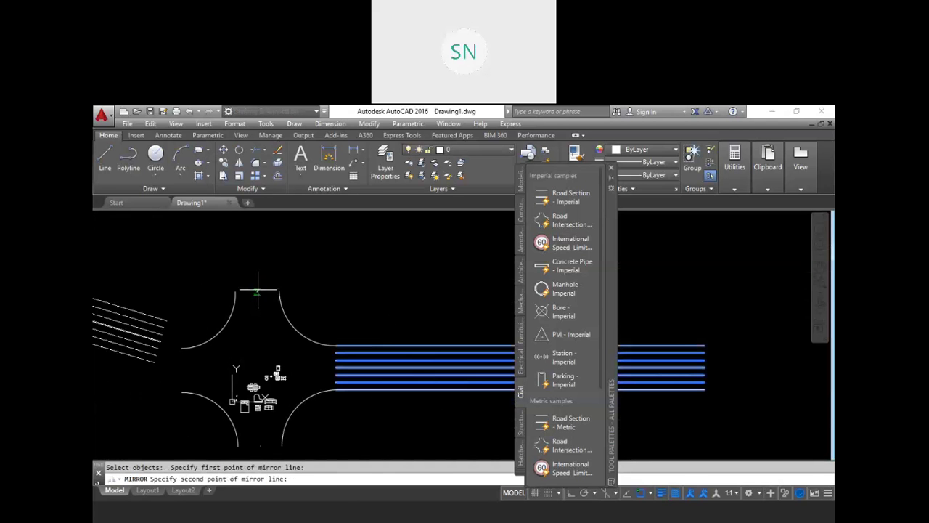
pyautogui.click(261, 441)
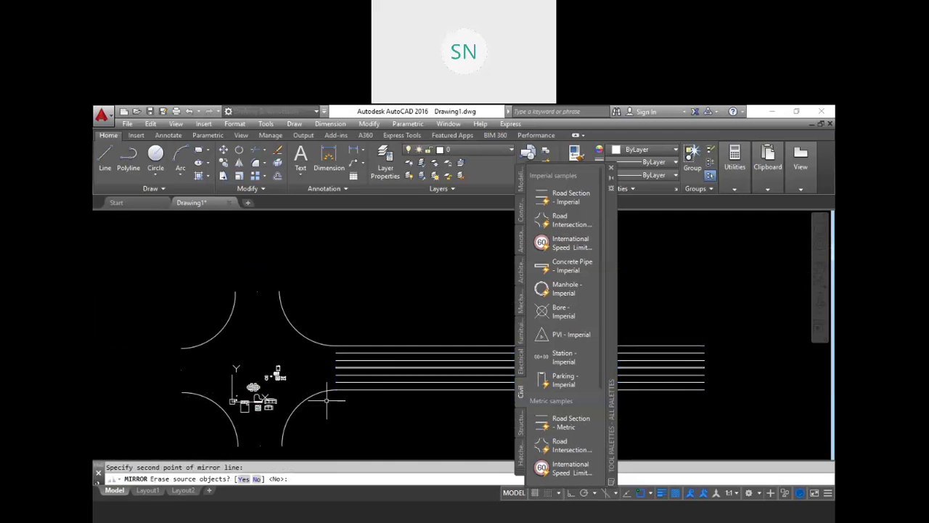
pyautogui.press('Escape')
pyautogui.press('Escape')
# Step: Mirror the road section across the intersection's vertical centre line to its west side, keeping the original
pyautogui.press('Return')
pyautogui.click(440, 403)
pyautogui.click(409, 343)
pyautogui.press('Return')
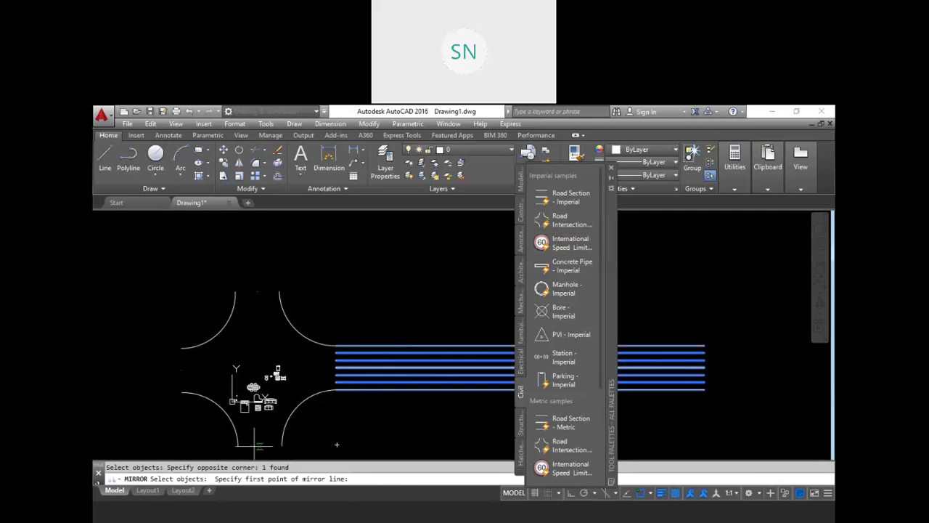
pyautogui.click(259, 444)
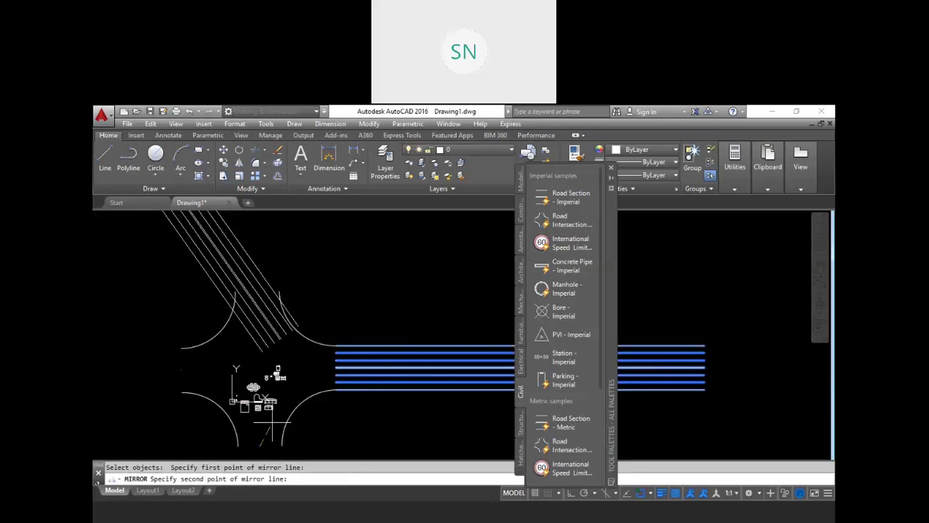
pyautogui.click(262, 338)
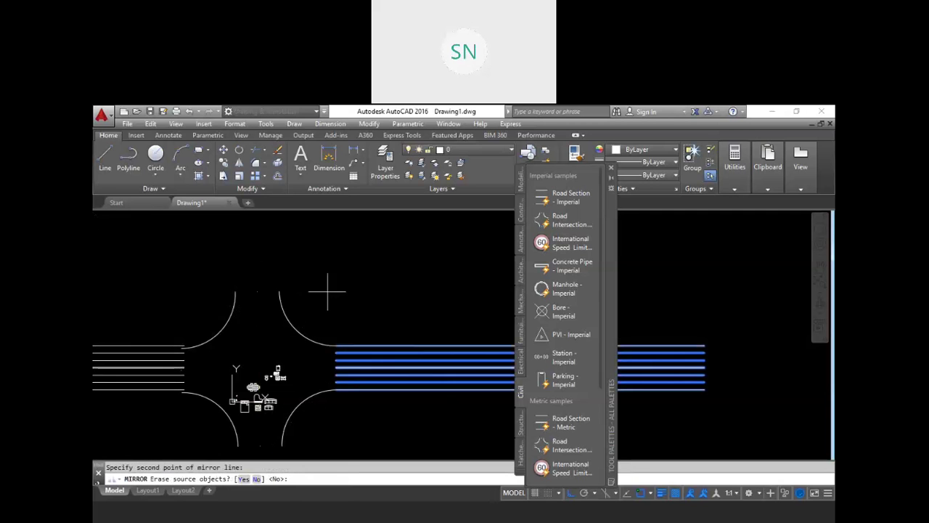
pyautogui.press('Escape')
# Step: Move the mirrored road section from the midpoint between its centre-line ends (m2p) to the end point of the intersection's west arm
pyautogui.moveTo(169, 378)
pyautogui.mouseDown(button='middle')
pyautogui.moveTo(265, 373)
pyautogui.moveTo(314, 356)
pyautogui.mouseUp(button='middle')
pyautogui.scroll(5, 299, 340)
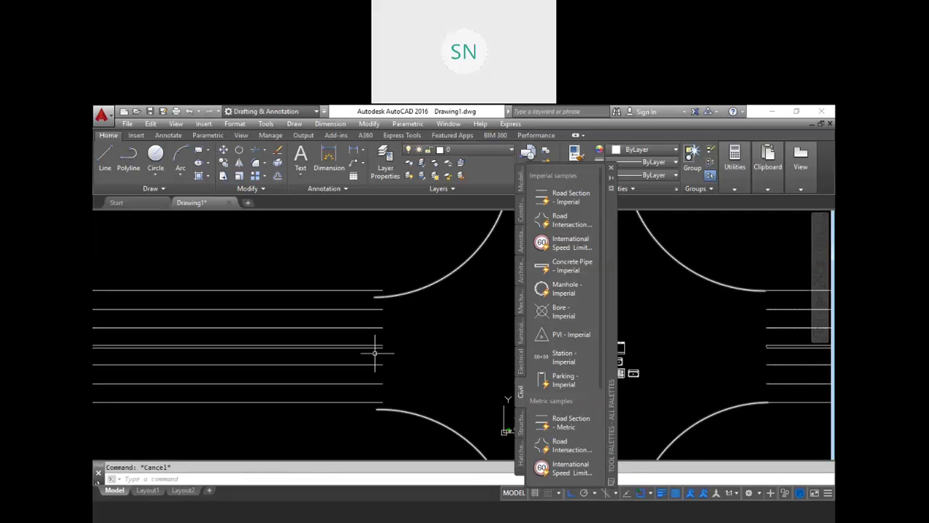
pyautogui.write('m')
pyautogui.press('Return')
pyautogui.click(341, 272)
pyautogui.click(259, 410)
pyautogui.press('Return')
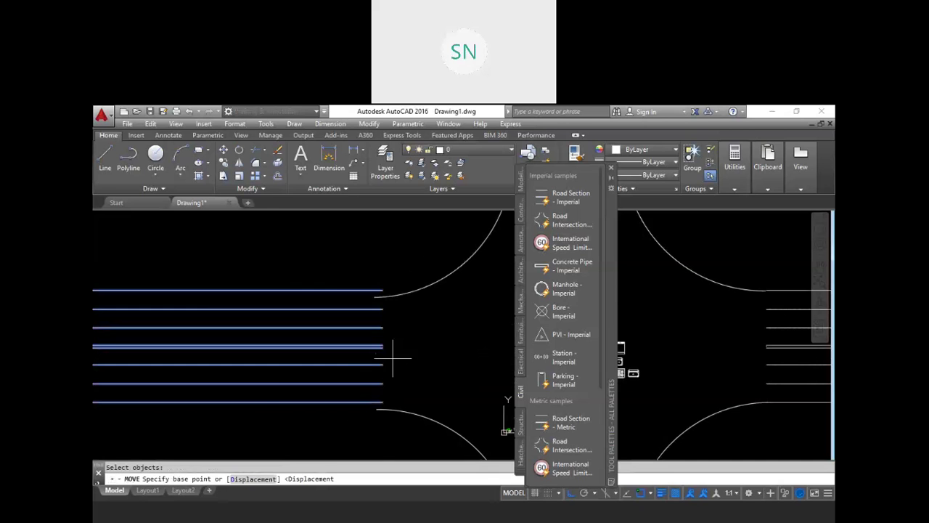
pyautogui.scroll(8, 382, 349)
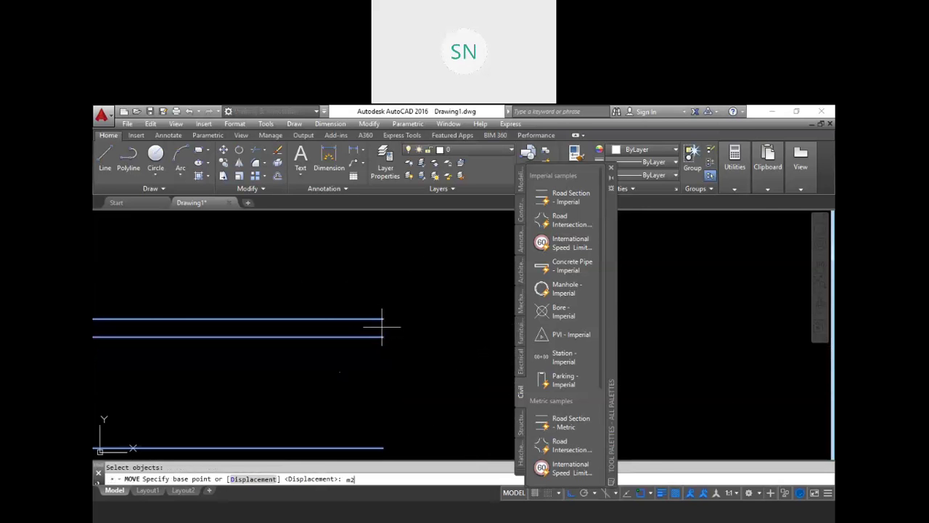
pyautogui.write('m2p')
pyautogui.press('Return')
pyautogui.click(383, 318)
pyautogui.click(383, 336)
pyautogui.click(340, 370)
pyautogui.scroll(-6, 379, 346)
pyautogui.scroll(-5, 244, 359)
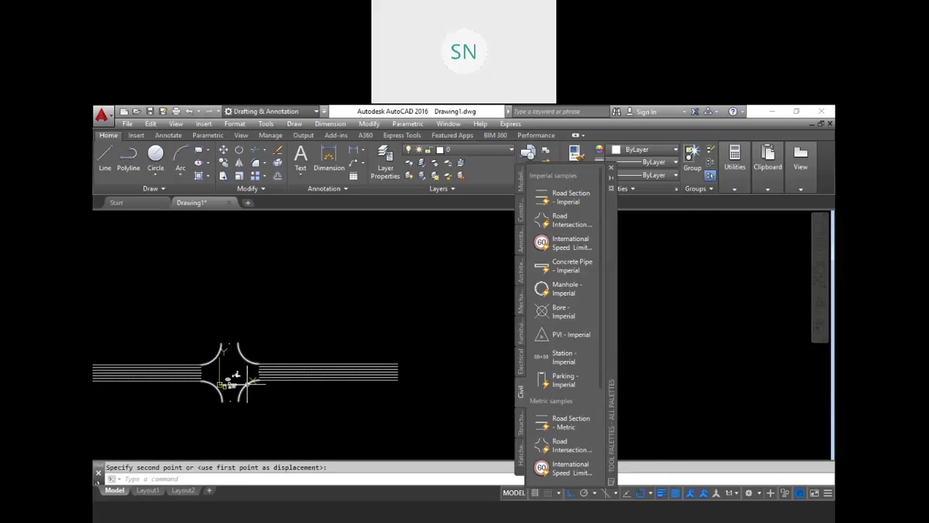
pyautogui.scroll(6, 419, 343)
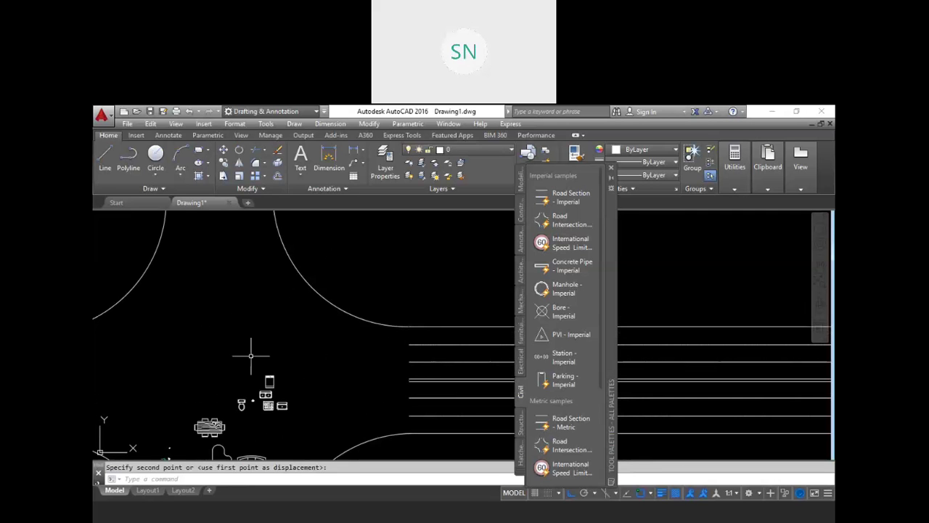
# Step: Insert the Parking - Imperial block along the north edge of the east road section and set it to 5 spaces
pyautogui.click(563, 379)
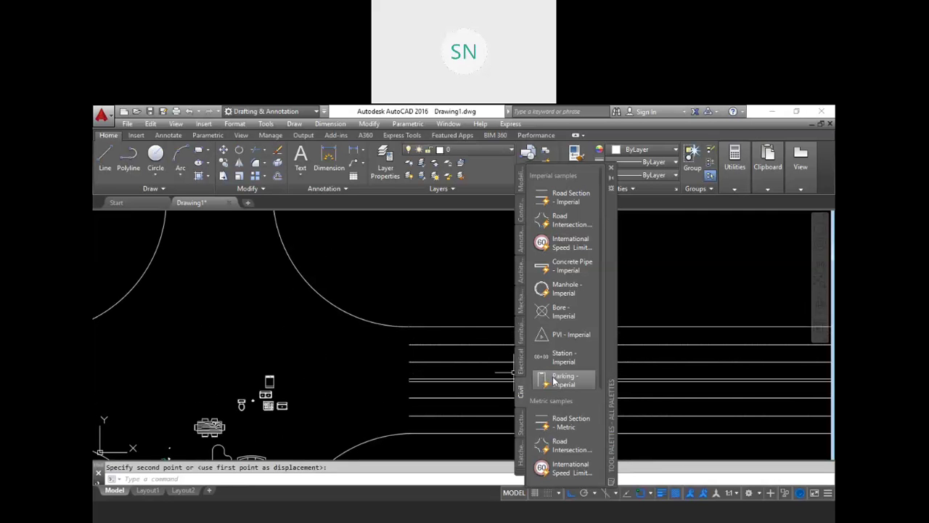
pyautogui.click(412, 259)
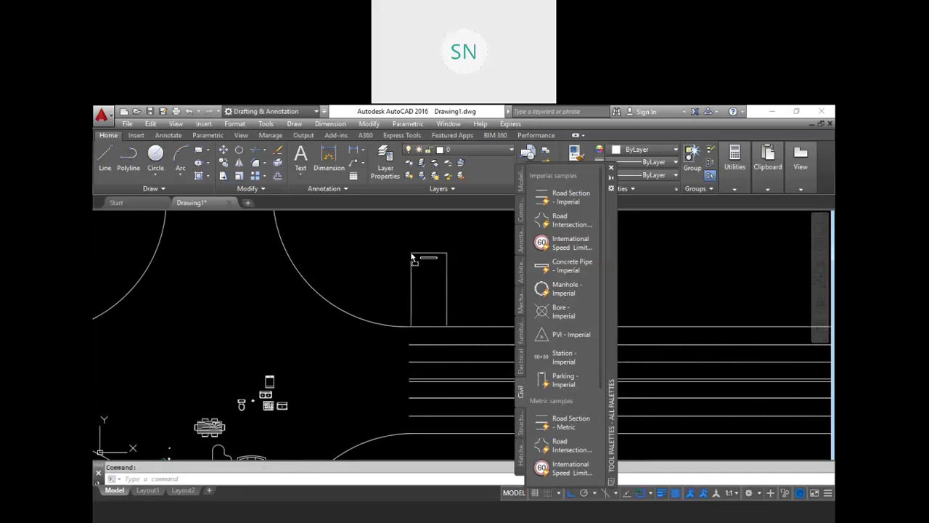
pyautogui.click(416, 251)
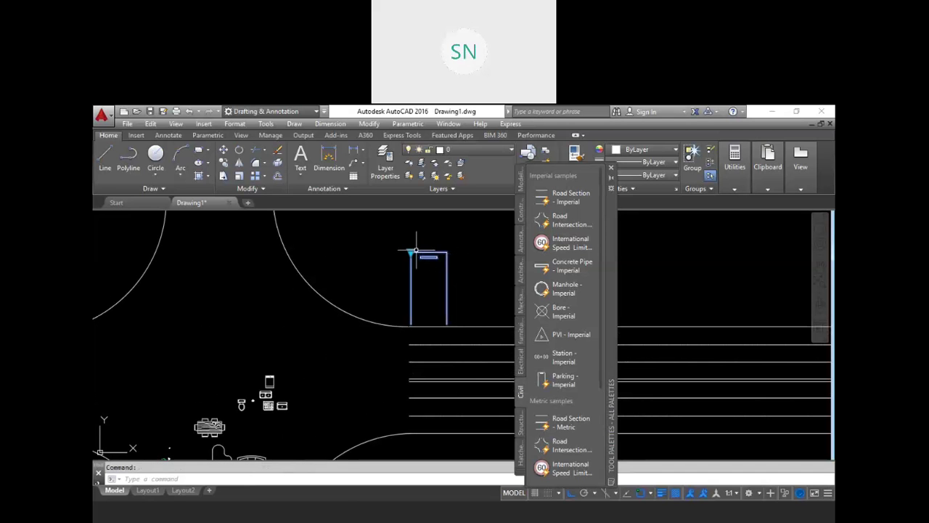
pyautogui.click(411, 253)
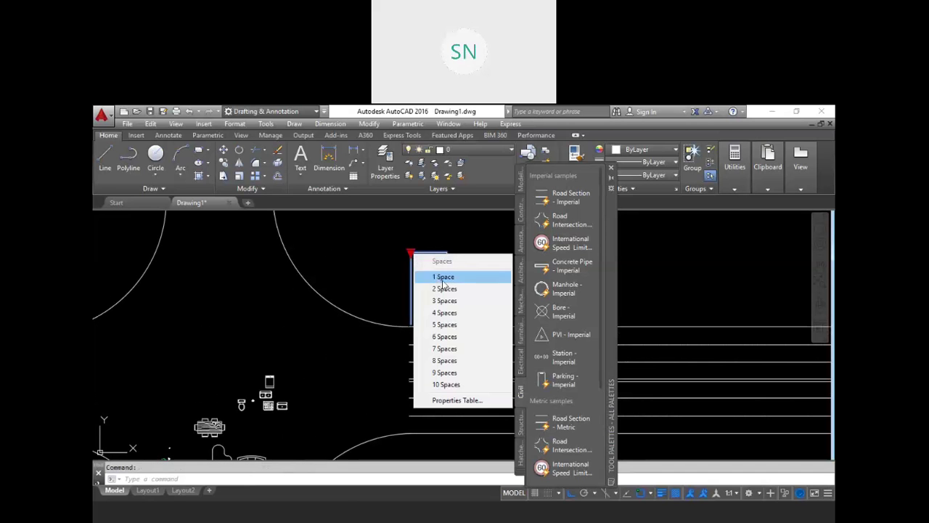
pyautogui.click(445, 325)
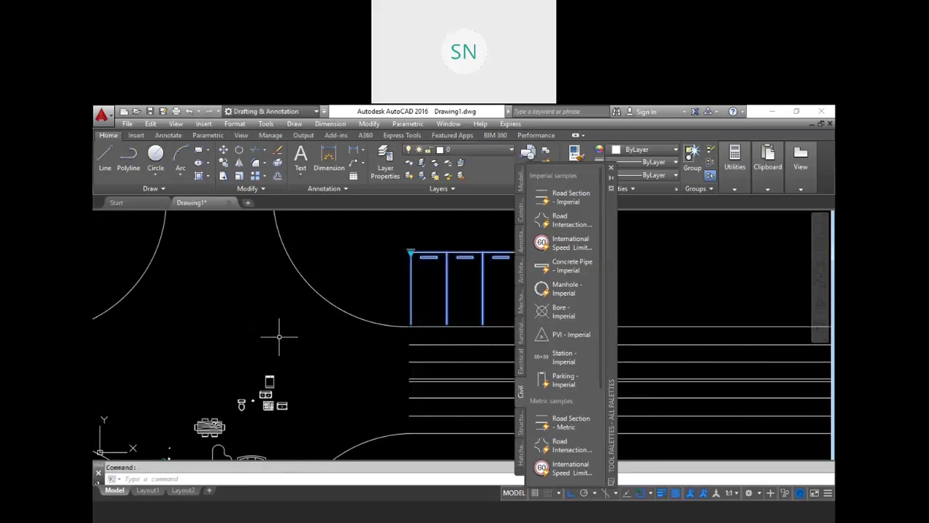
pyautogui.scroll(-3, 141, 365)
pyautogui.scroll(3, 421, 319)
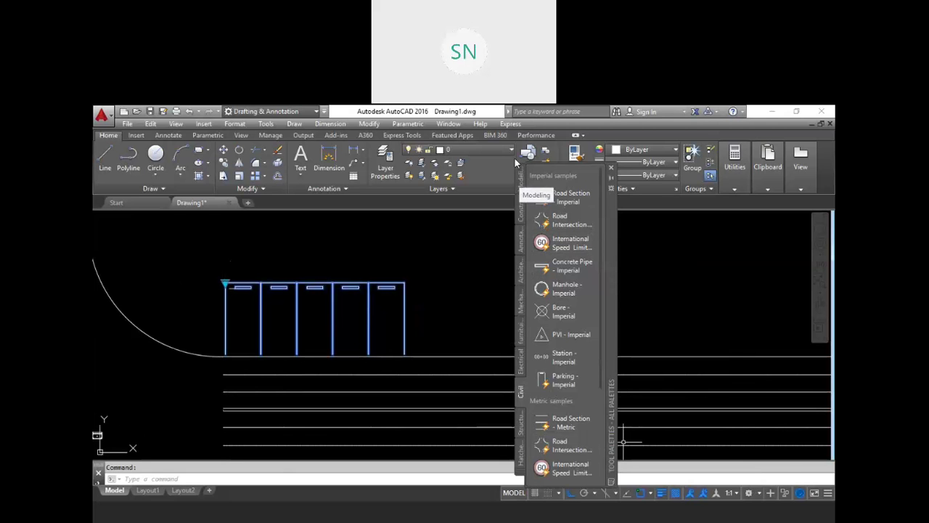
# Step: Insert the Door - Imperial block in the empty area beside the parking spaces and shorten its opening width slightly
pyautogui.click(520, 267)
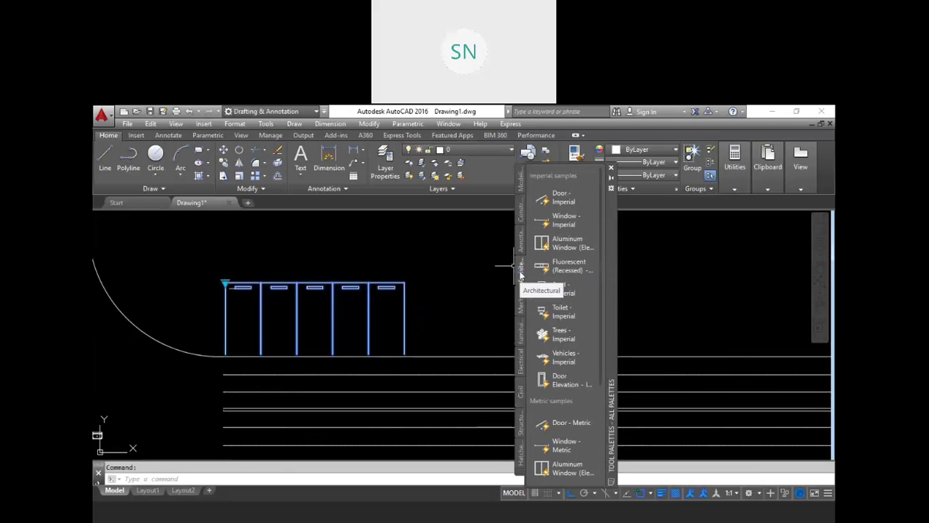
pyautogui.moveTo(557, 198); pyautogui.dragTo(470, 296)
pyautogui.press('Escape')
pyautogui.scroll(7, 477, 292)
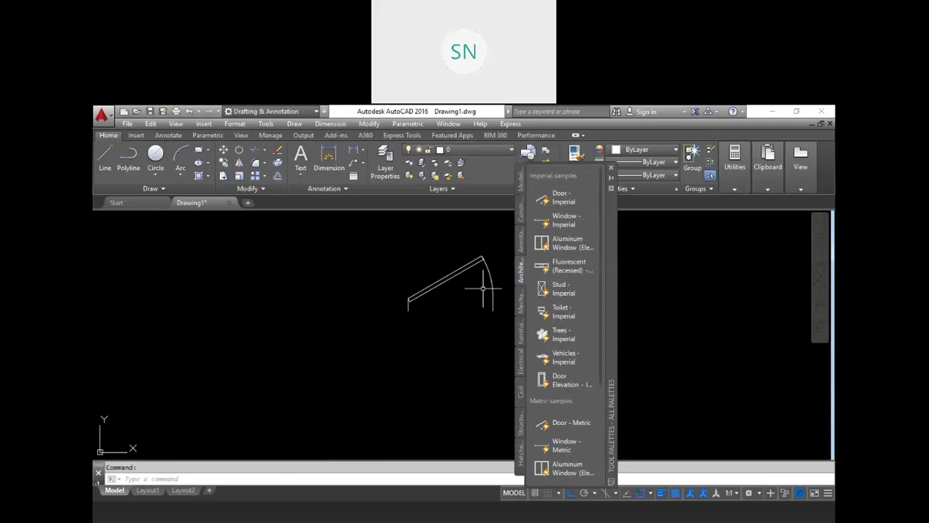
pyautogui.click(476, 260)
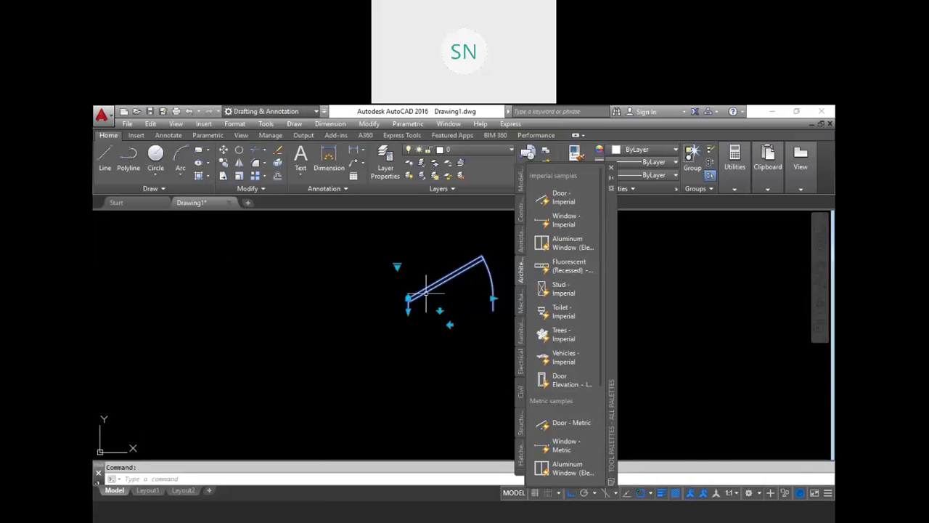
pyautogui.click(493, 298)
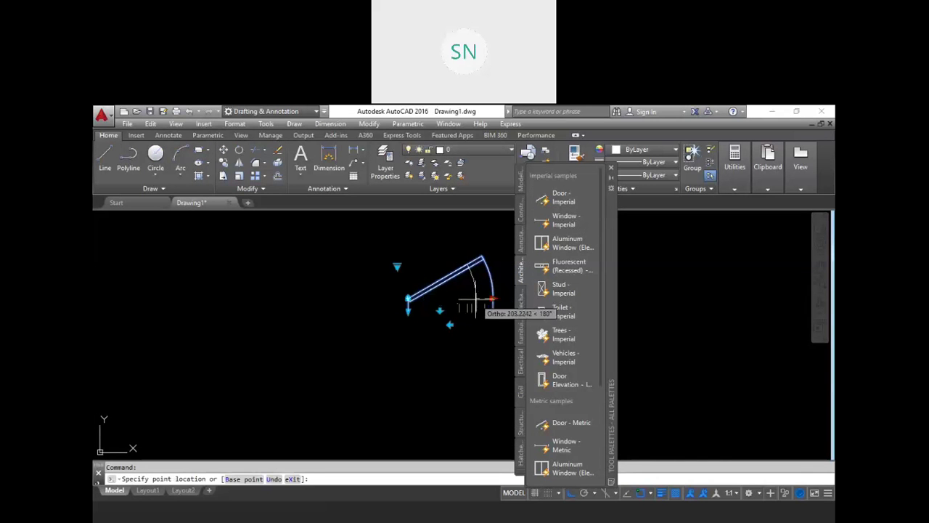
pyautogui.click(485, 298)
# Step: Flip the door vertically and back, and flip its hinge side horizontally and back
pyautogui.click(440, 310)
pyautogui.click(441, 297)
pyautogui.click(446, 325)
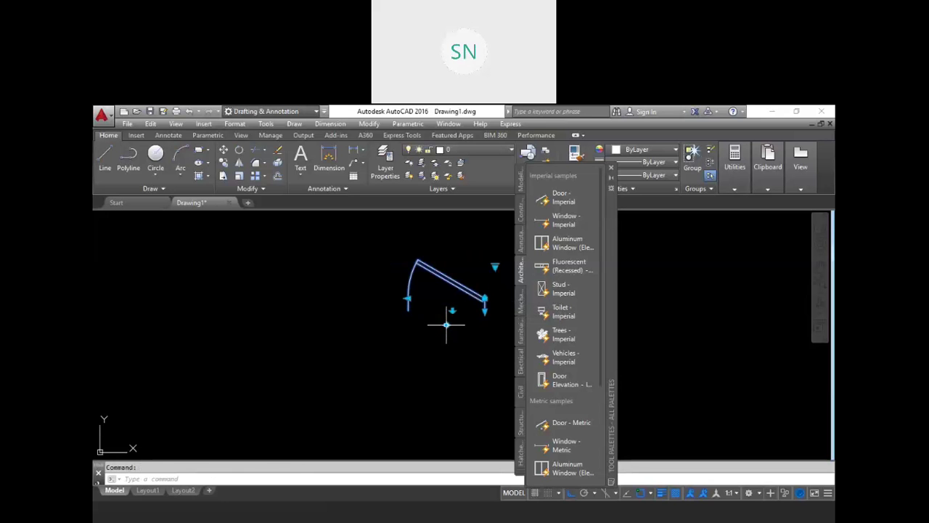
pyautogui.click(446, 324)
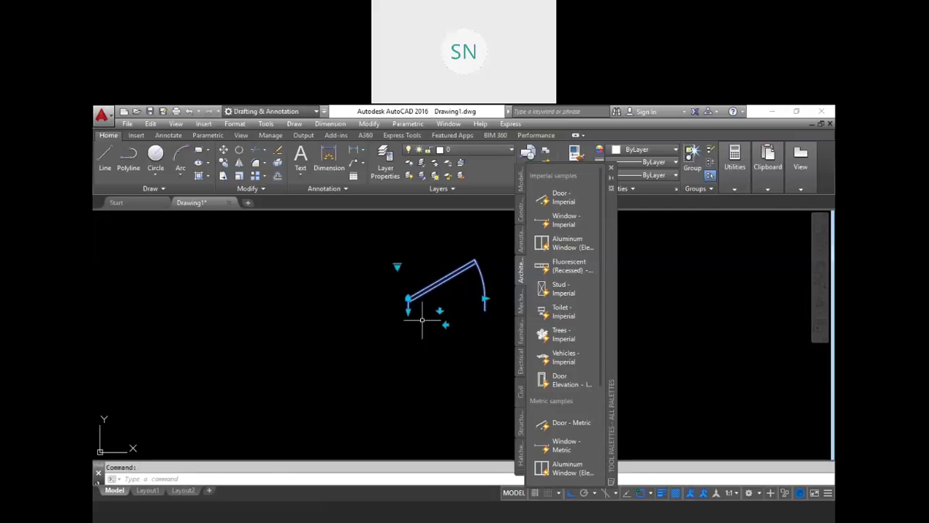
# Step: Try the door's opening states Open 45º, Open 60º, Open 90º and Open 30º in turn
pyautogui.click(397, 266)
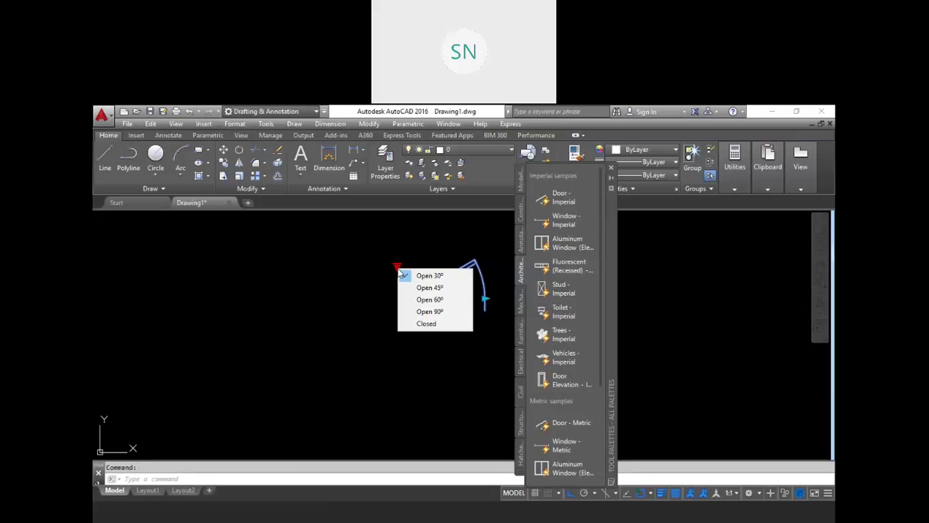
pyautogui.click(428, 288)
pyautogui.click(397, 266)
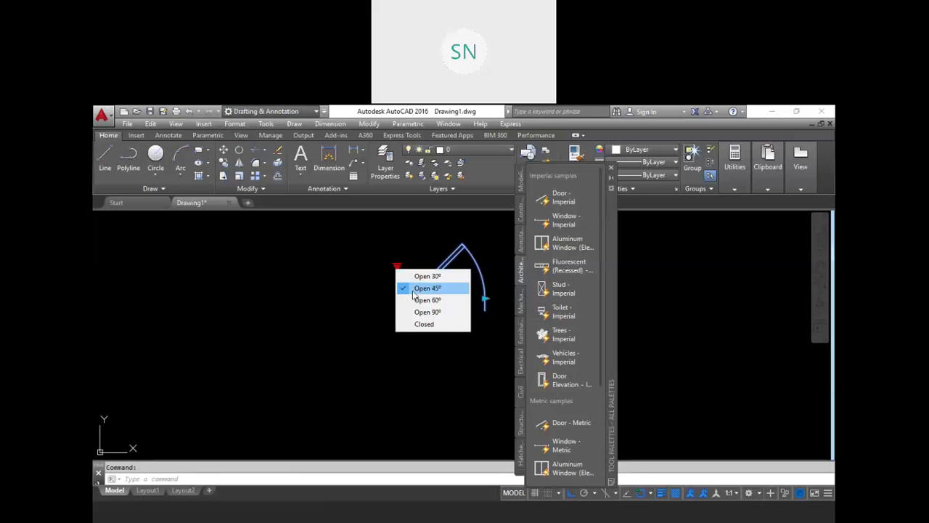
pyautogui.click(427, 300)
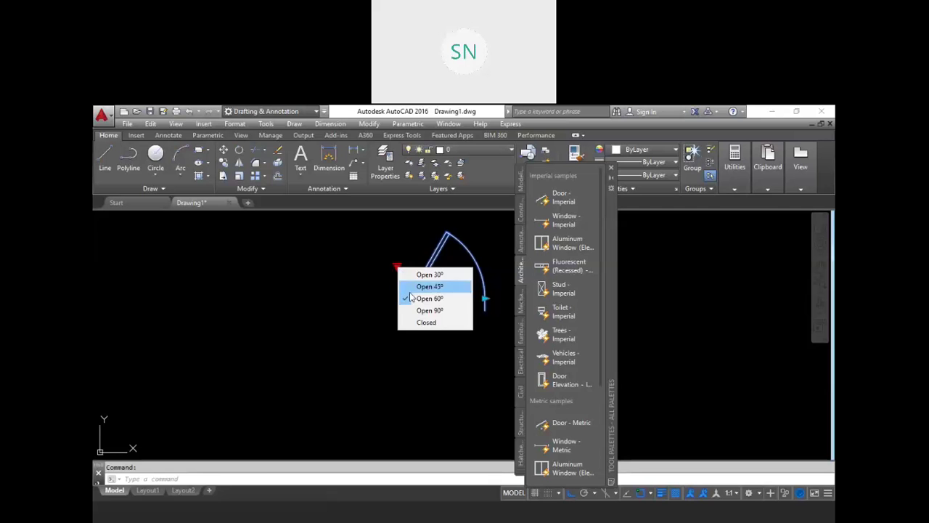
pyautogui.click(427, 310)
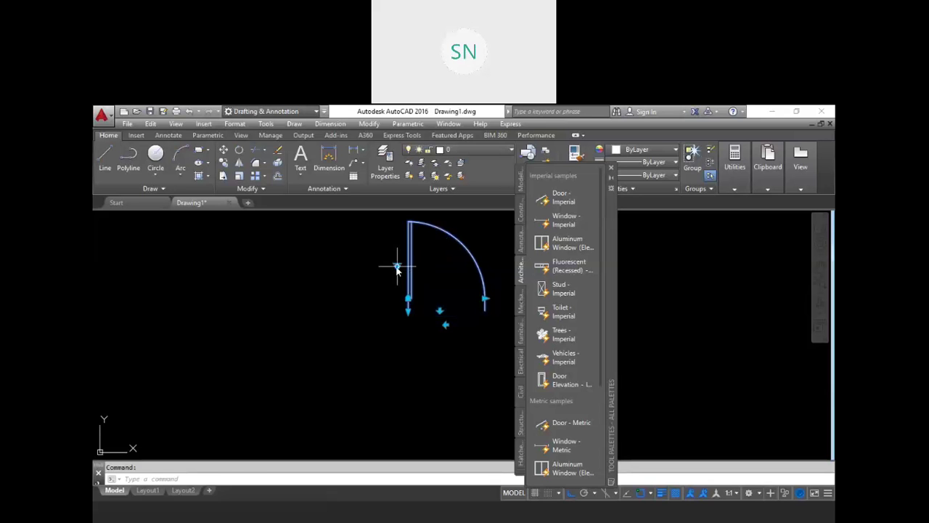
pyautogui.click(428, 274)
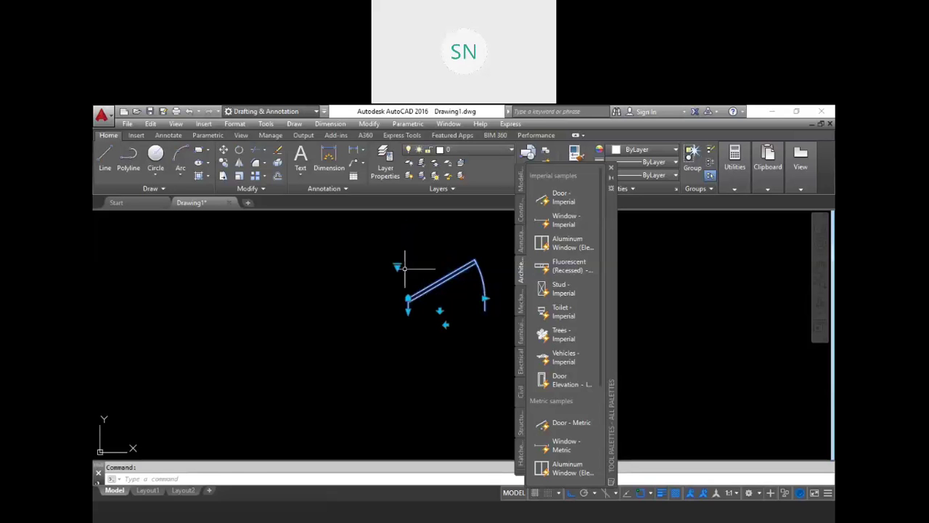
# Step: Switch the door to Closed and finally to Open 60º
pyautogui.click(397, 266)
pyautogui.click(421, 322)
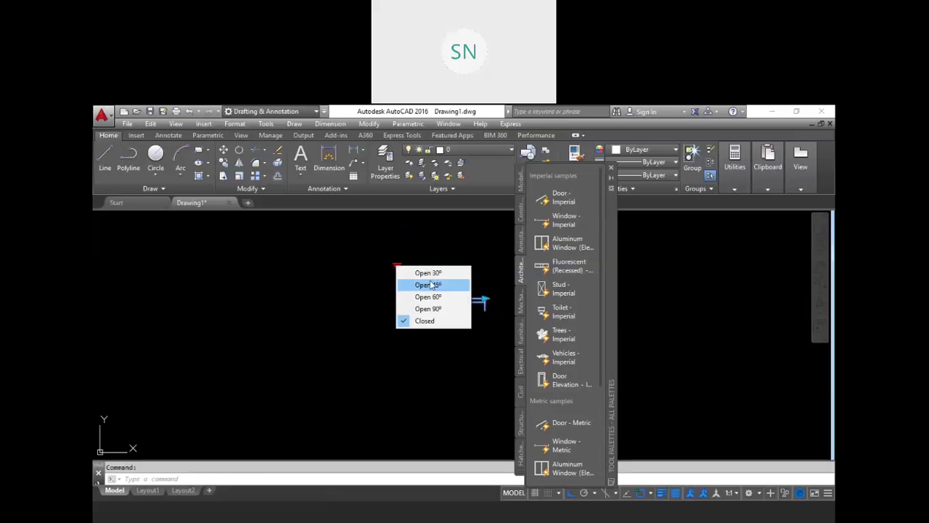
pyautogui.click(429, 297)
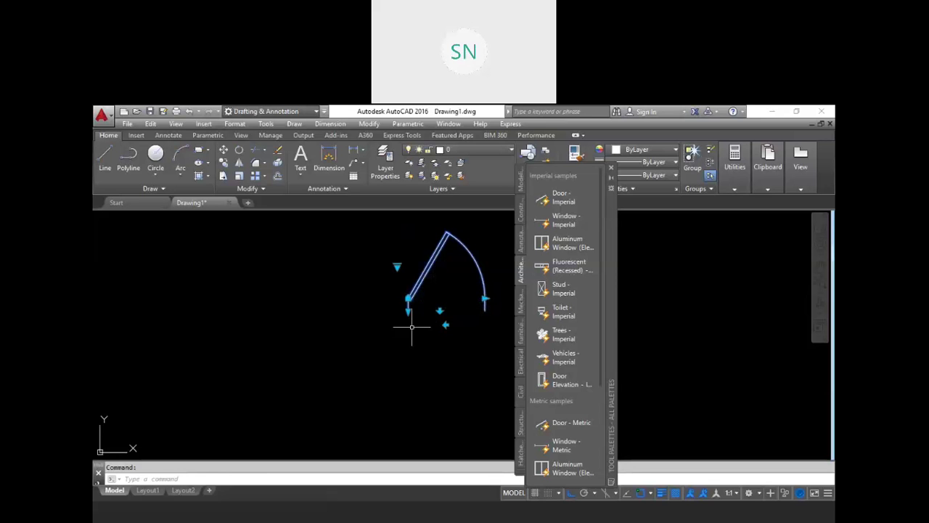
pyautogui.click(408, 298)
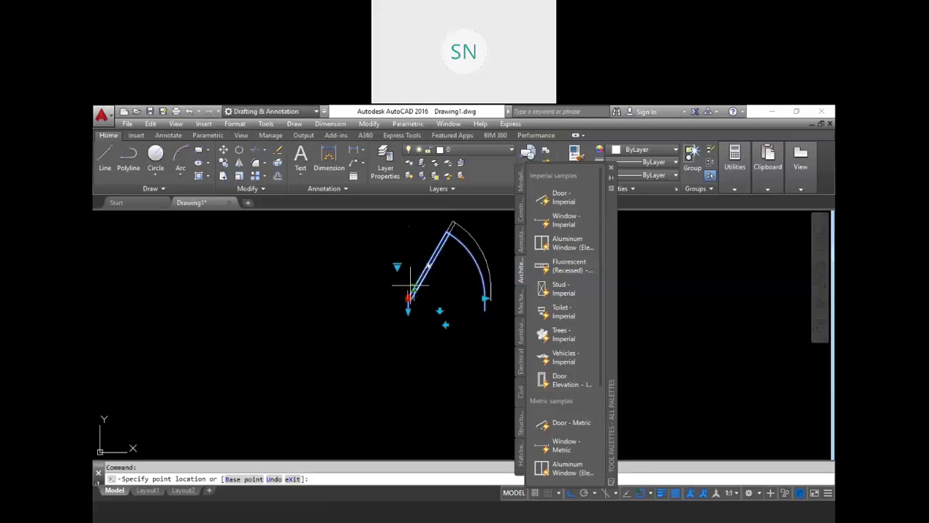
pyautogui.press('Escape')
pyautogui.press('Escape')
# Step: Reduce the door's wall thickness by two increments, shortening its jamb lines
pyautogui.click(408, 307)
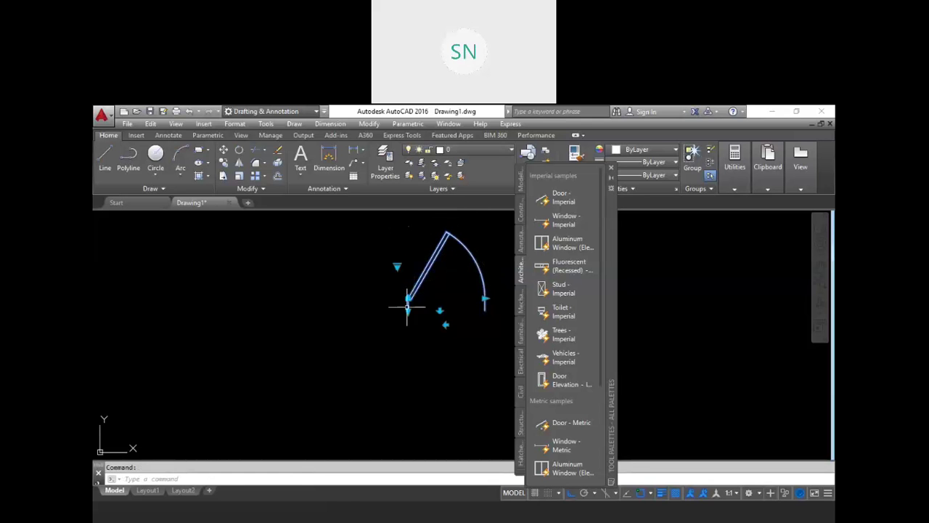
pyautogui.click(407, 311)
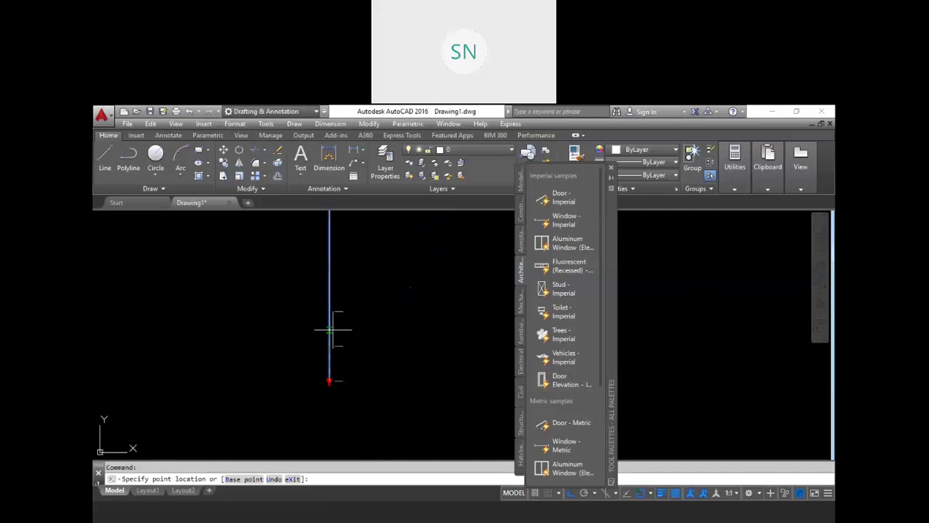
pyautogui.click(331, 310)
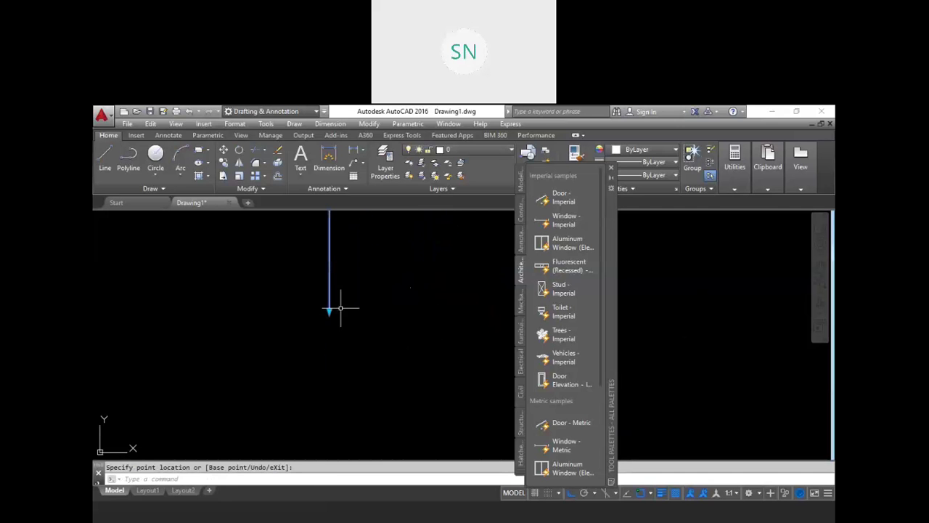
# Step: Insert the Imperial Aluminum Window elevation block to the lower right of the door
pyautogui.moveTo(408, 324); pyautogui.dragTo(268, 398, button='middle')
pyautogui.scroll(-5, 268, 398)
pyautogui.moveTo(327, 402); pyautogui.dragTo(421, 286, button='middle')
pyautogui.moveTo(559, 242)
pyautogui.mouseDown()
pyautogui.moveTo(413, 327)
pyautogui.moveTo(409, 375)
pyautogui.moveTo(440, 334)
pyautogui.moveTo(431, 331)
pyautogui.mouseUp()
# Step: Stretch the aluminum window to about one and a half times its width and make it slightly taller
pyautogui.click(428, 333)
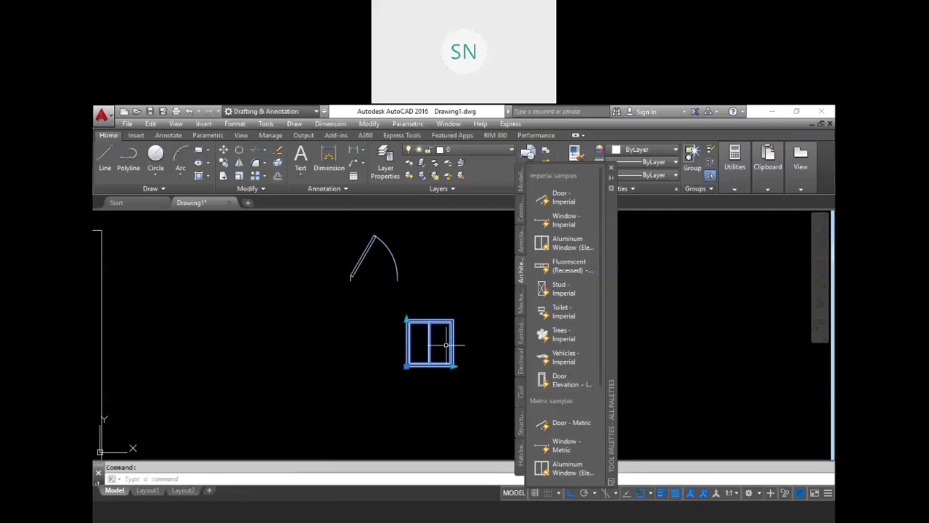
pyautogui.click(453, 367)
pyautogui.click(476, 366)
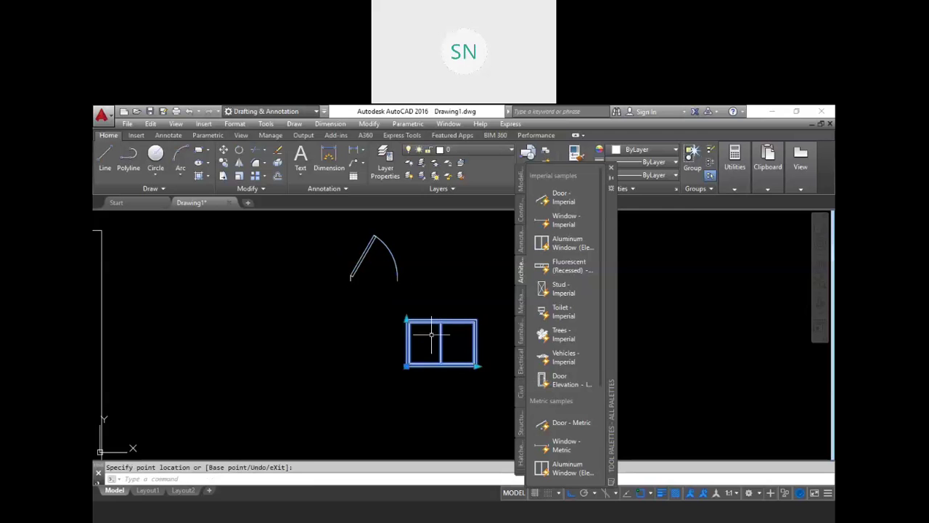
pyautogui.click(407, 318)
pyautogui.click(407, 304)
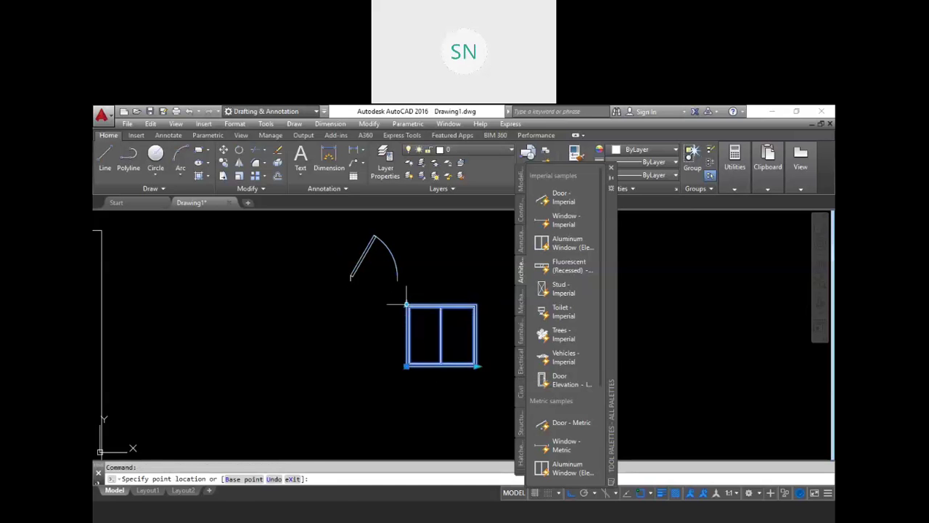
pyautogui.press('Escape')
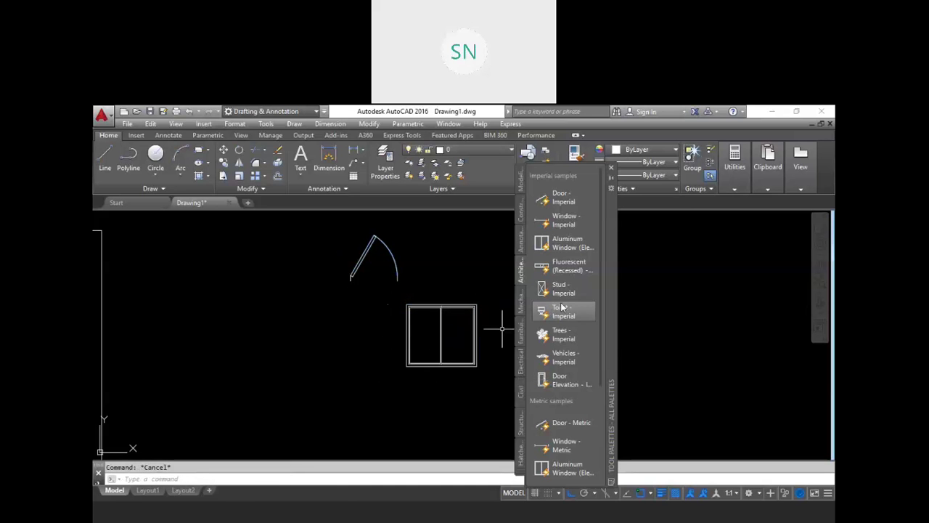
# Step: Insert the Trees - Imperial block between the parking spaces and the door
pyautogui.click(231, 343)
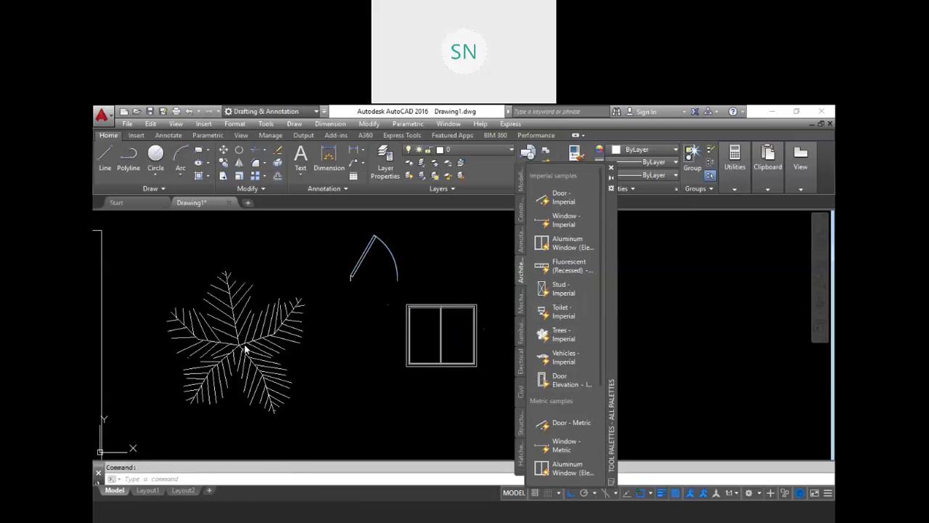
pyautogui.scroll(-2, 304, 342)
pyautogui.moveTo(305, 343); pyautogui.dragTo(460, 383, button='middle')
pyautogui.scroll(-2, 458, 400)
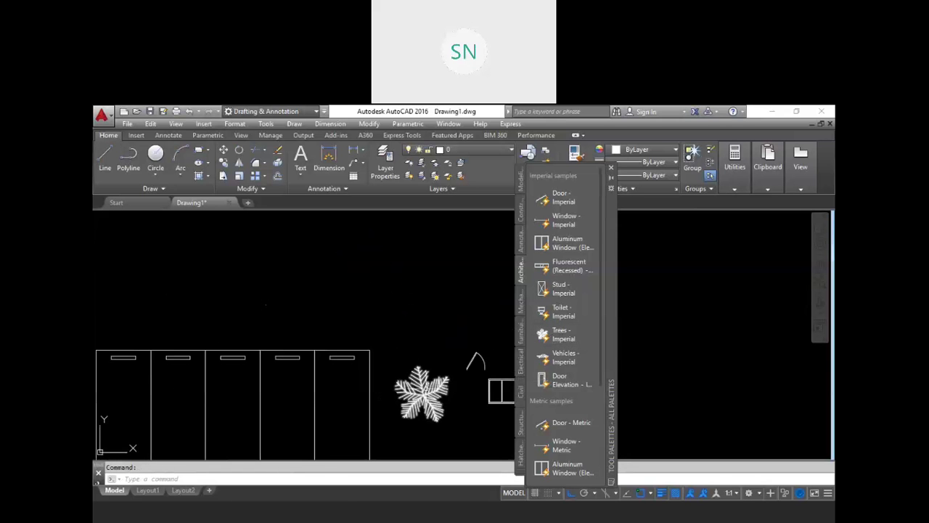
# Step: Try the tree block's Palm (Elevation) and Shrub (Elevation) types
pyautogui.click(436, 396)
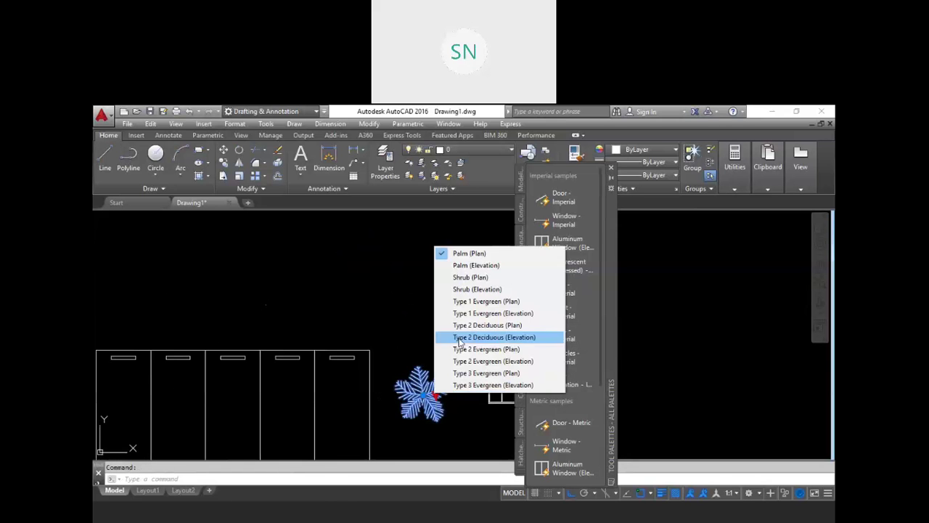
pyautogui.click(465, 265)
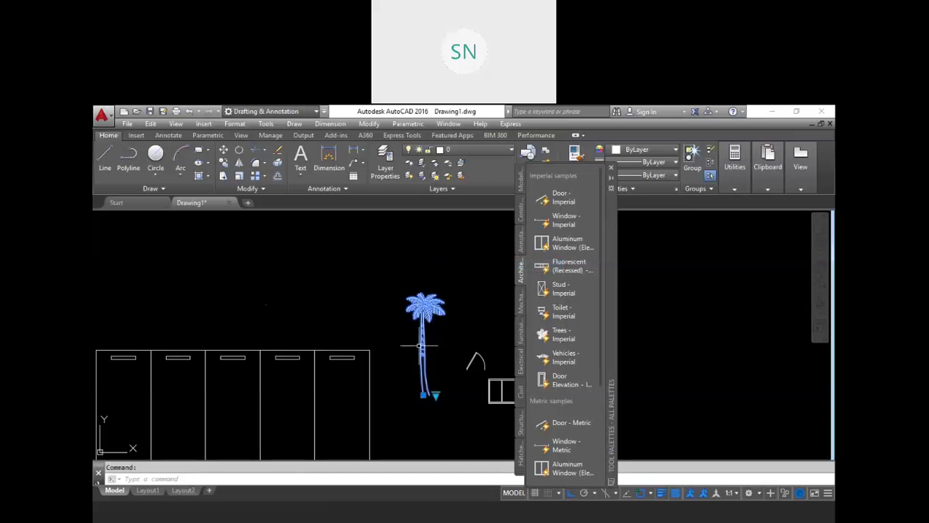
pyautogui.click(435, 395)
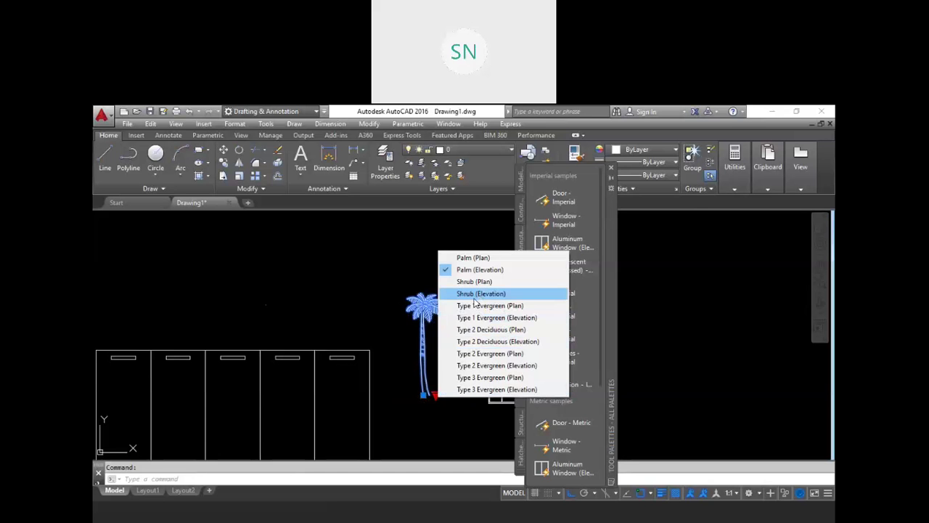
pyautogui.click(480, 293)
pyautogui.scroll(2, 428, 395)
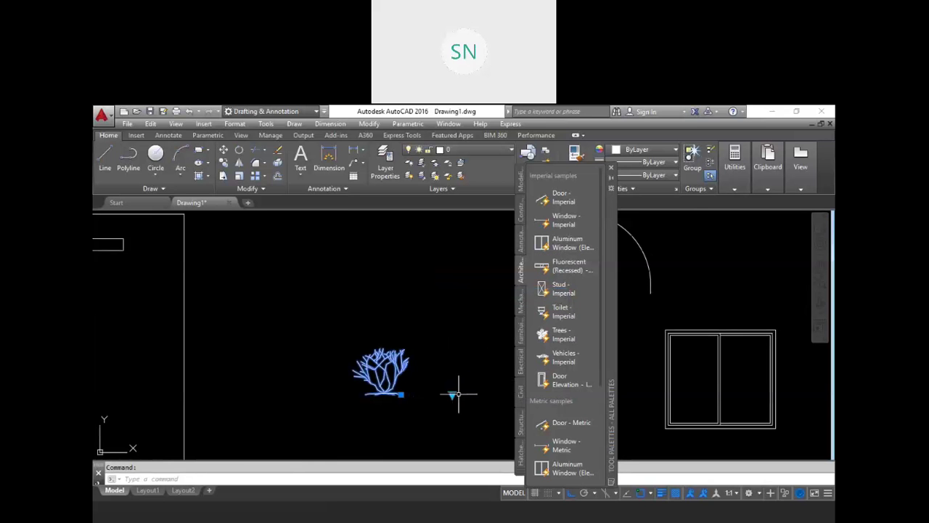
# Step: Switch the tree block to Type 1 Evergreen (Elevation) and then to Type 2 Deciduous (Elevation)
pyautogui.click(451, 394)
pyautogui.click(487, 315)
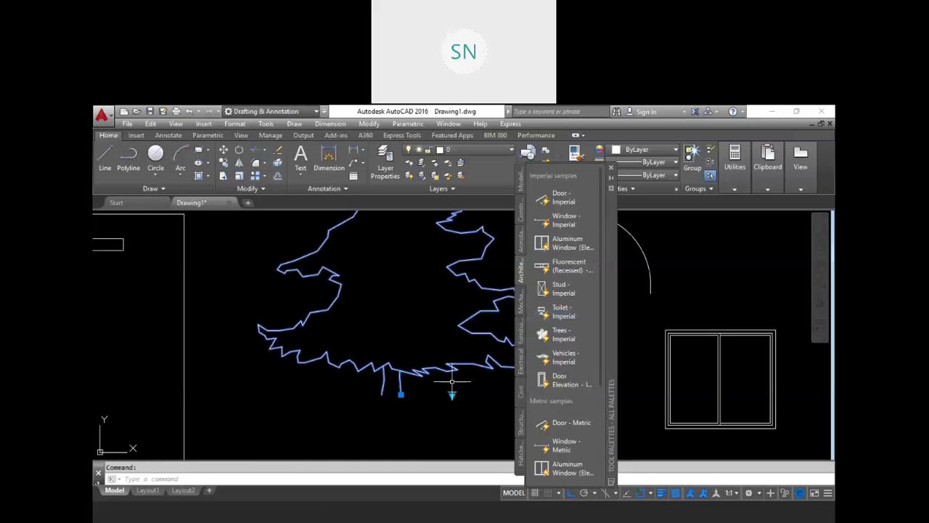
pyautogui.click(452, 395)
pyautogui.click(493, 340)
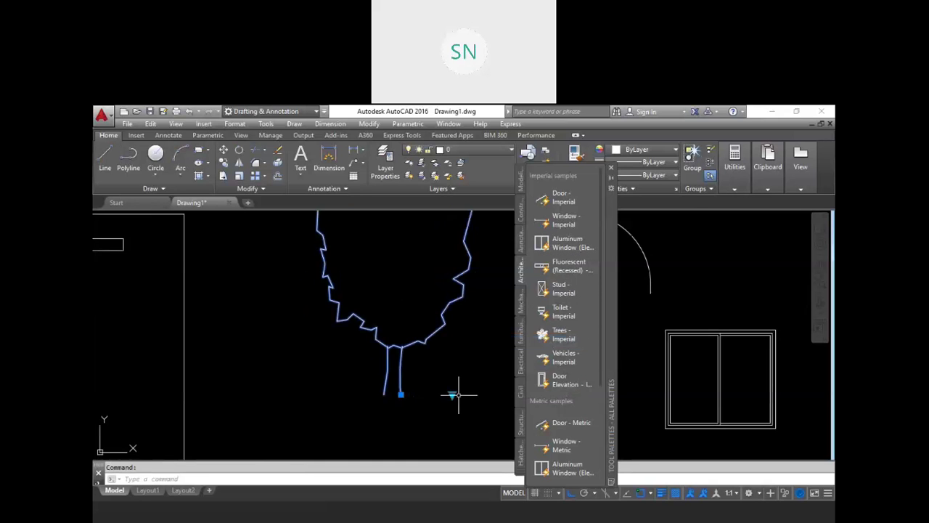
# Step: Switch the tree block to Type 2 Evergreen (Elevation) and then to Type 3 Evergreen (Elevation)
pyautogui.scroll(-5, 455, 394)
pyautogui.scroll(2, 445, 376)
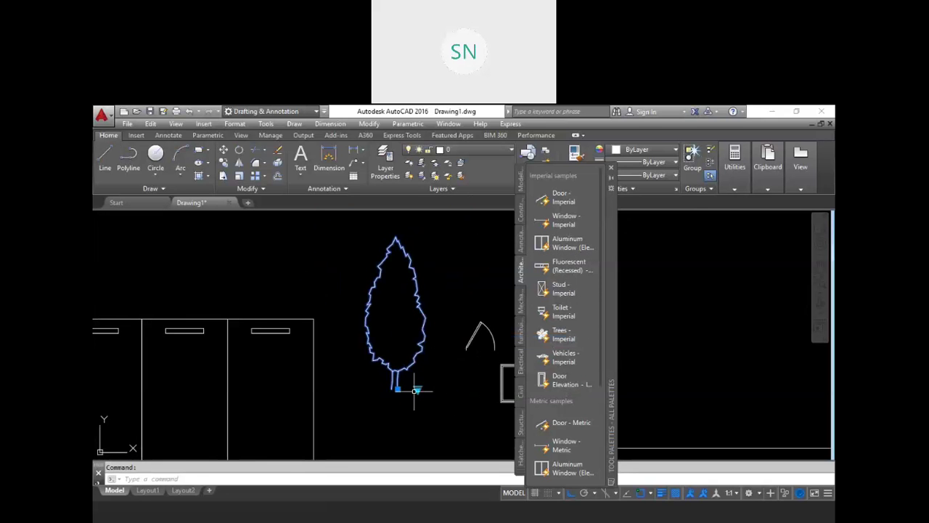
pyautogui.click(418, 391)
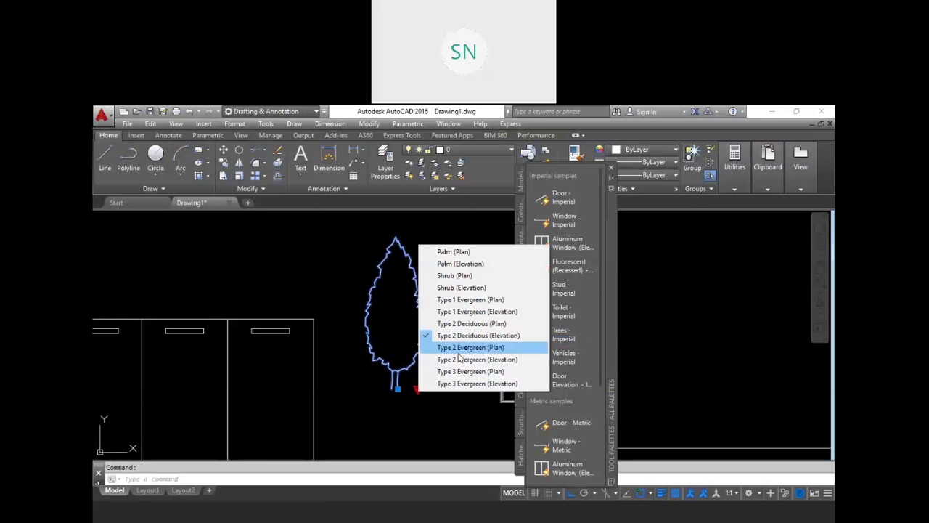
pyautogui.click(462, 358)
pyautogui.click(417, 390)
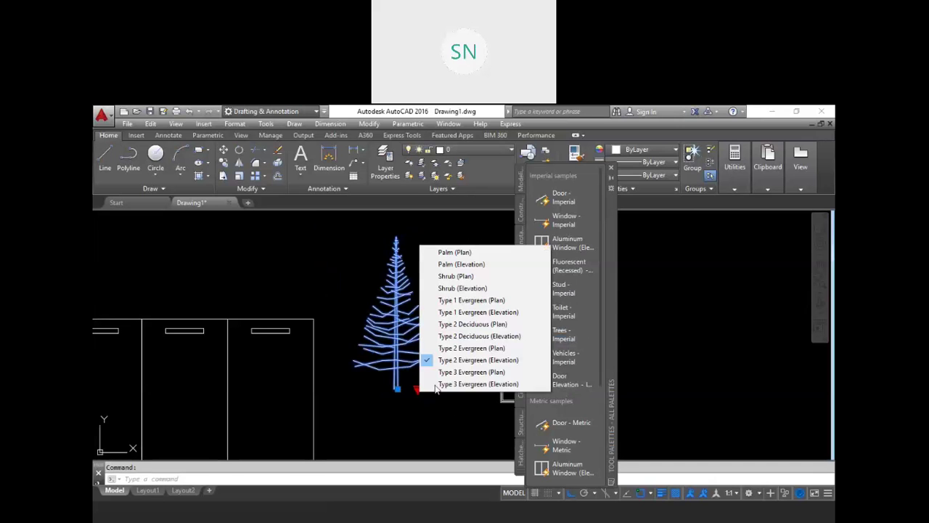
pyautogui.click(464, 384)
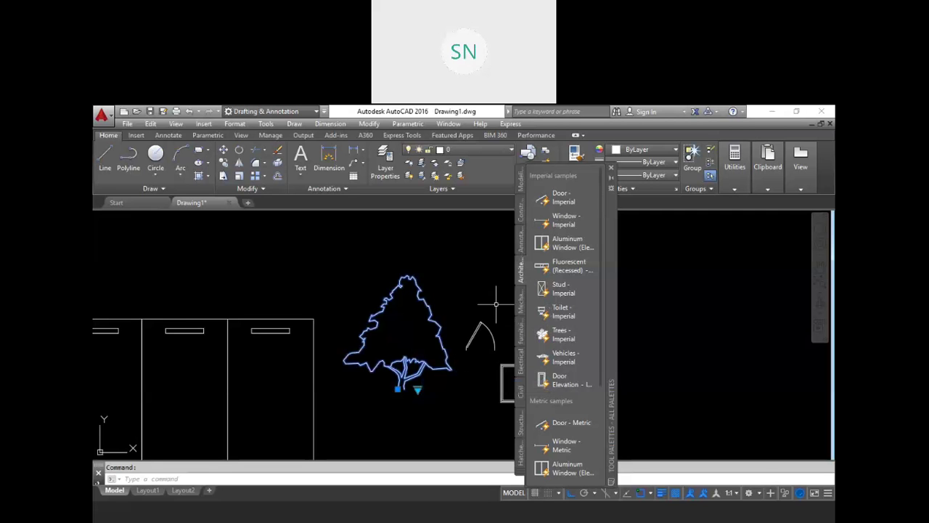
# Step: Insert the Vehicles - Imperial block in the empty area above the door and window blocks
pyautogui.moveTo(483, 316); pyautogui.dragTo(418, 290, button='middle')
pyautogui.scroll(-3, 465, 341)
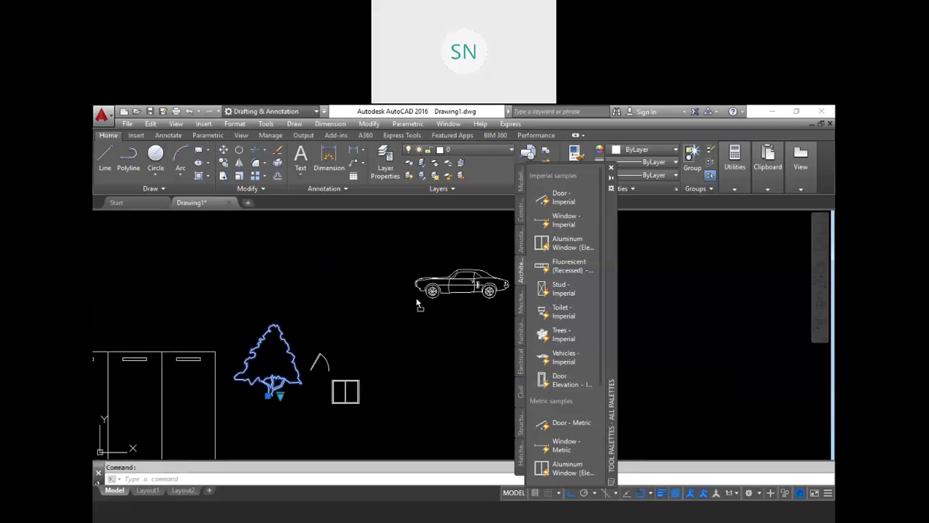
pyautogui.click(378, 326)
pyautogui.scroll(2, 378, 326)
pyautogui.moveTo(408, 302); pyautogui.dragTo(307, 402, button='middle')
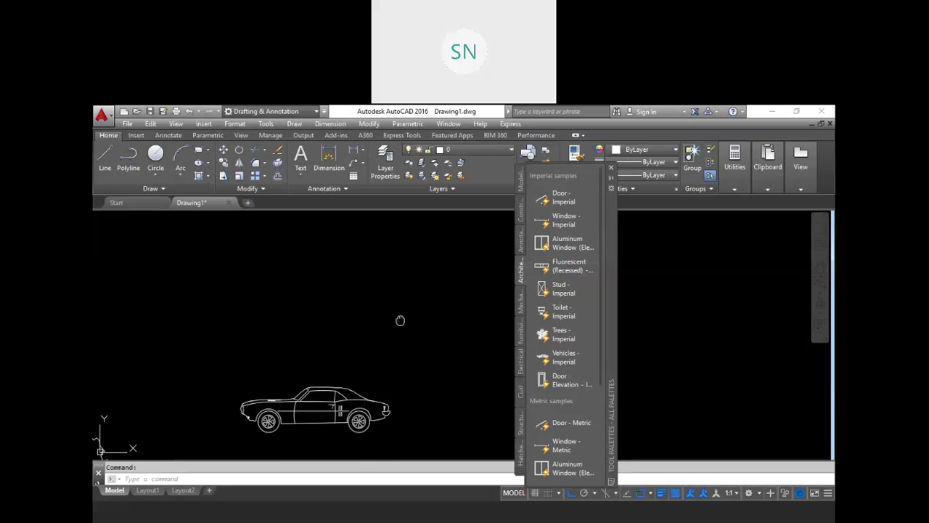
pyautogui.moveTo(379, 344); pyautogui.dragTo(421, 273, button='middle')
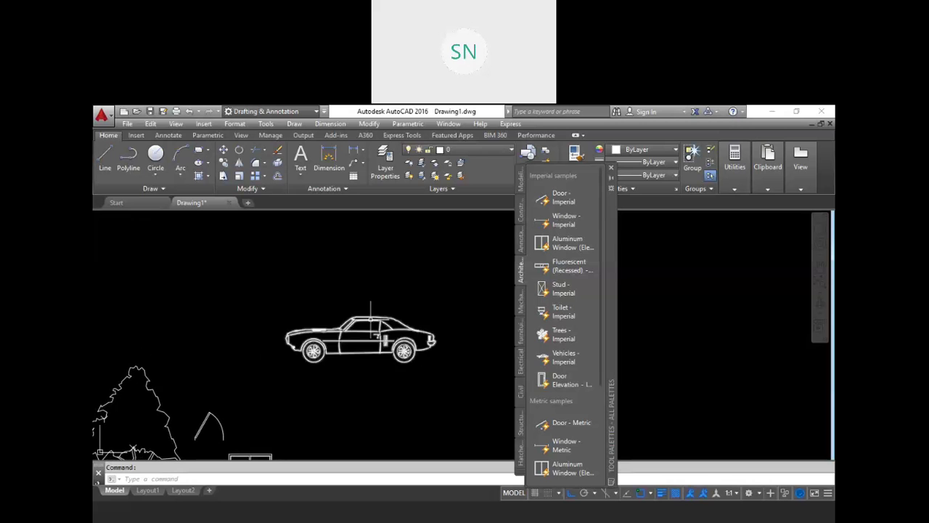
# Step: Try the vehicle block's Sports Car (Top) and Sports Car (Front) views
pyautogui.click(350, 319)
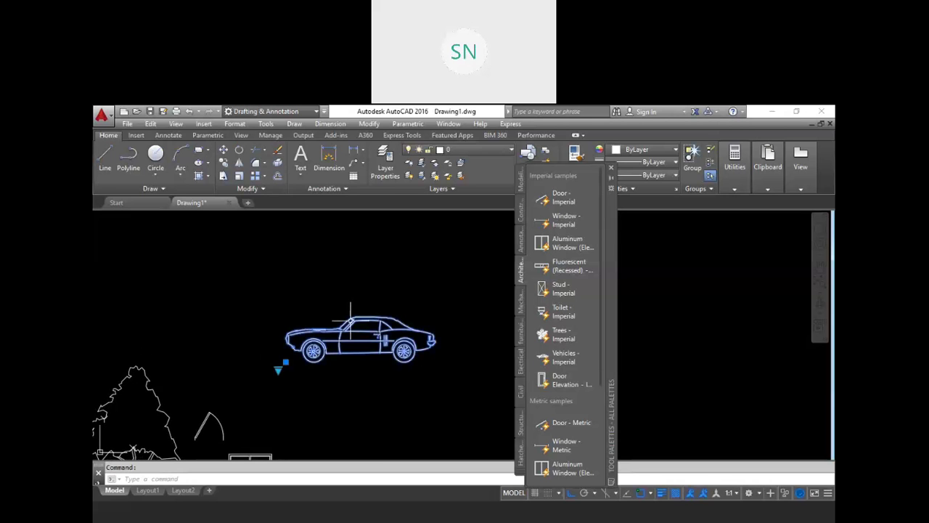
pyautogui.click(278, 370)
pyautogui.click(333, 241)
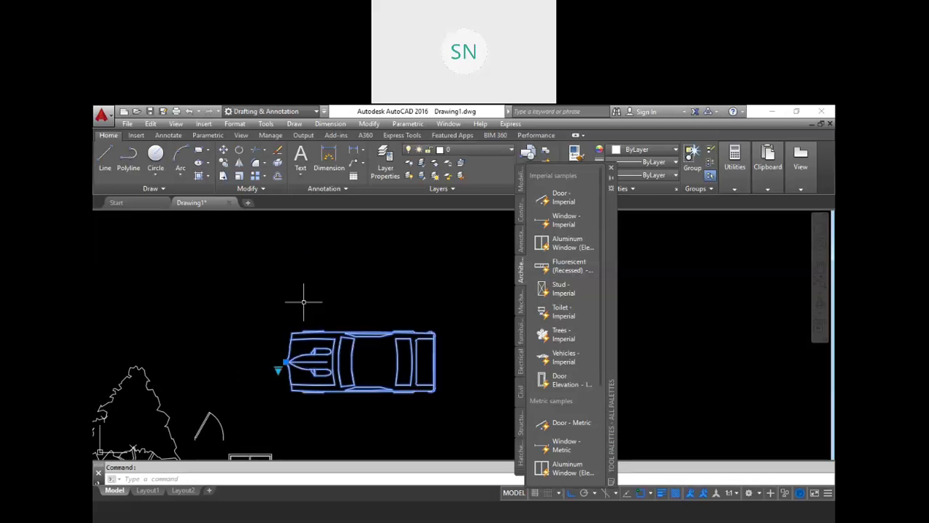
pyautogui.click(278, 370)
pyautogui.click(330, 256)
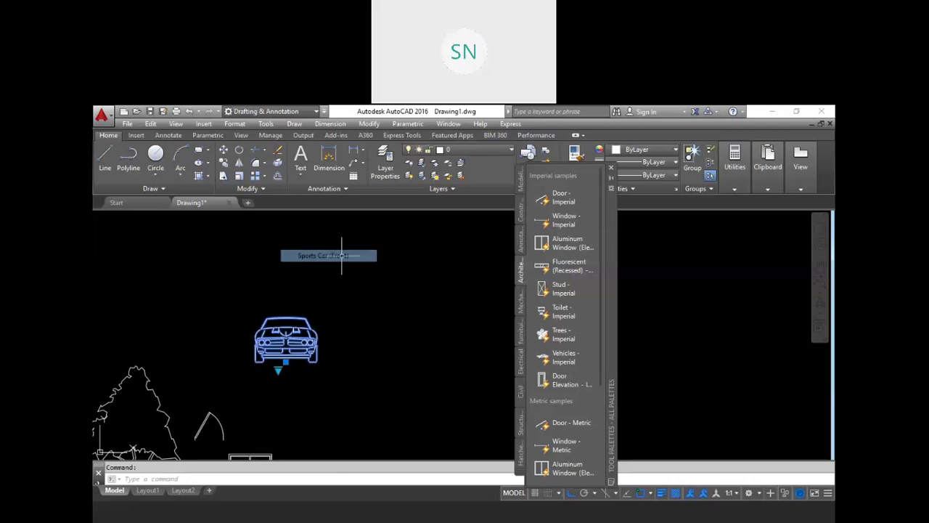
pyautogui.click(281, 367)
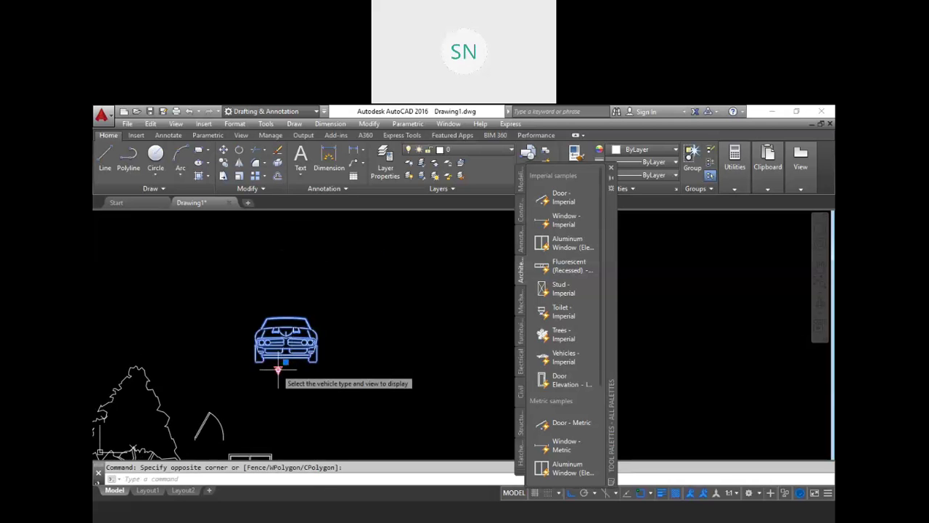
# Step: Try the vehicle block's Sedan (Side), Sedan (Top) and Sedan (Front) views
pyautogui.click(278, 368)
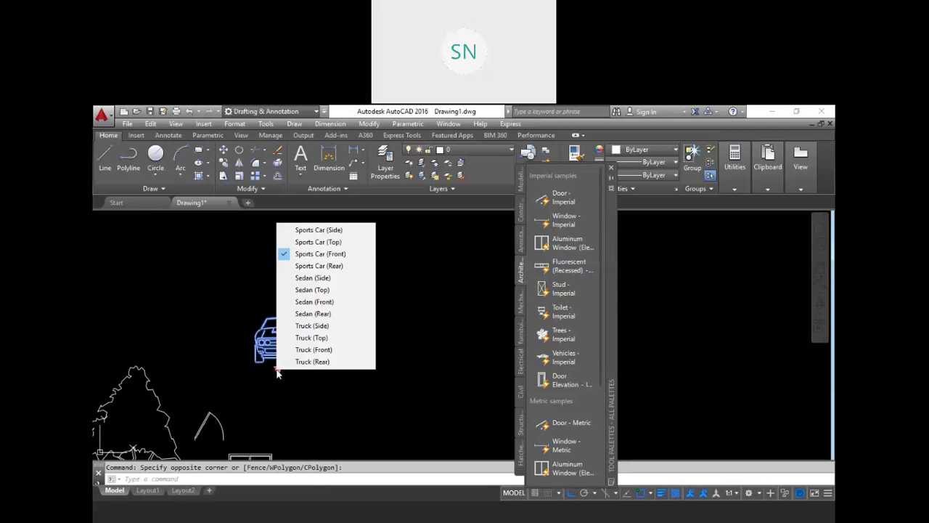
pyautogui.click(341, 277)
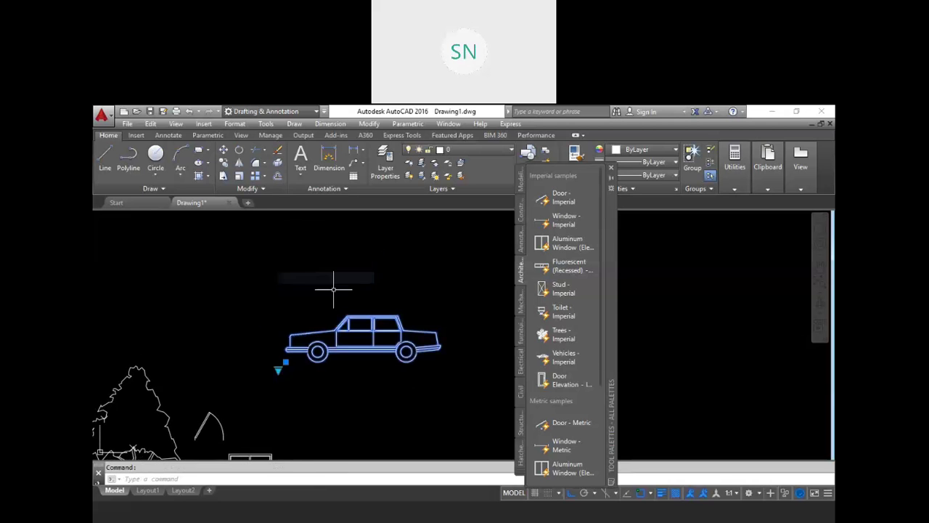
pyautogui.click(279, 368)
pyautogui.click(320, 288)
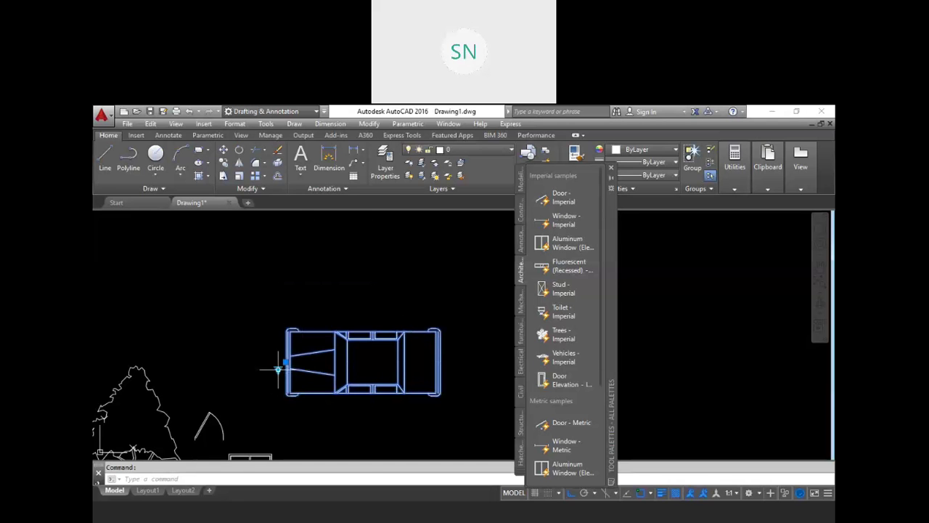
pyautogui.click(279, 369)
pyautogui.click(328, 305)
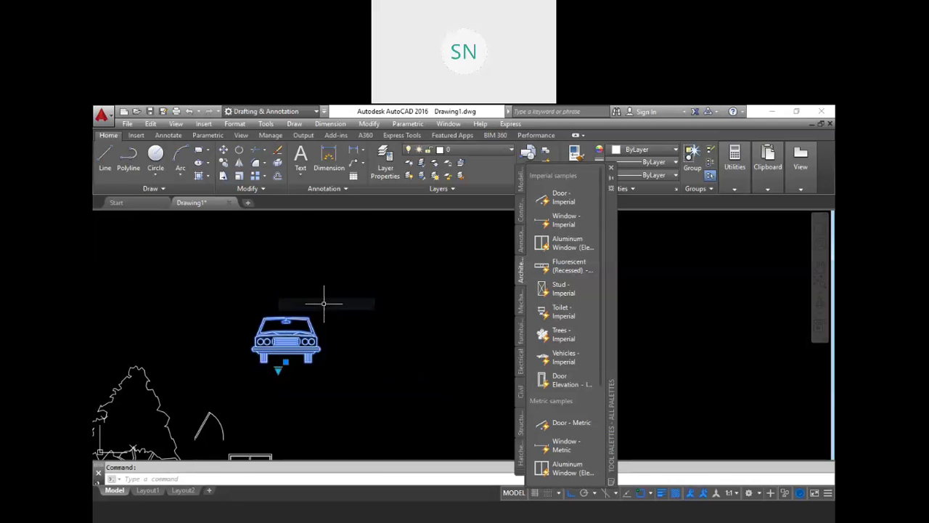
# Step: Try the vehicle block's Truck (Side), Truck (Top) and Truck (Front) views
pyautogui.click(278, 369)
pyautogui.click(317, 323)
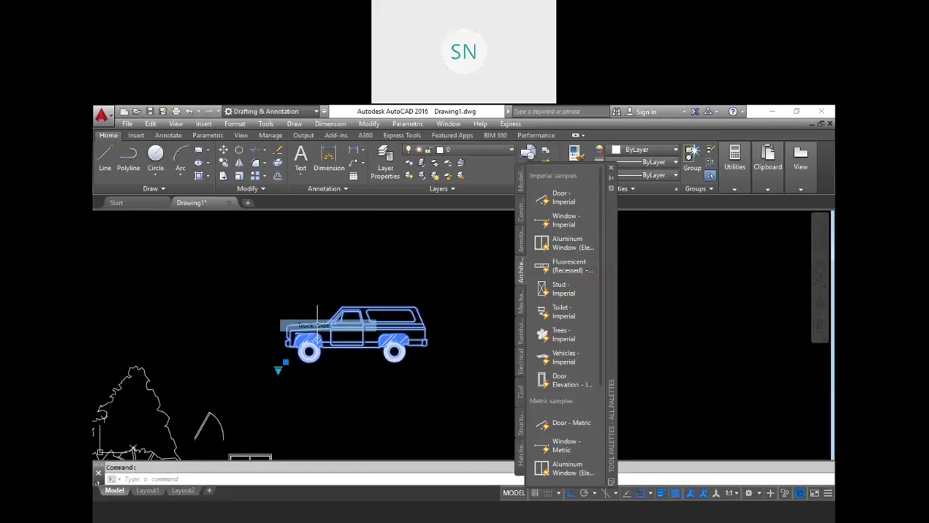
pyautogui.click(279, 369)
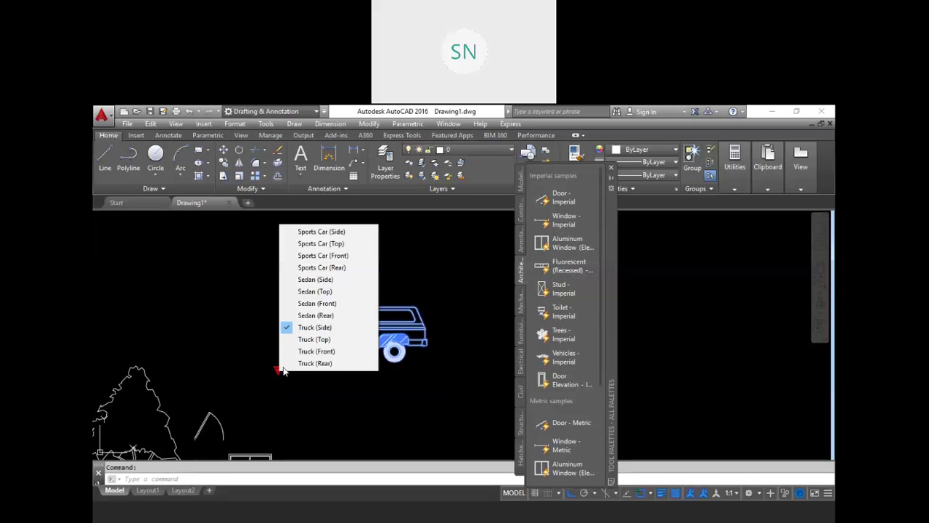
pyautogui.click(319, 338)
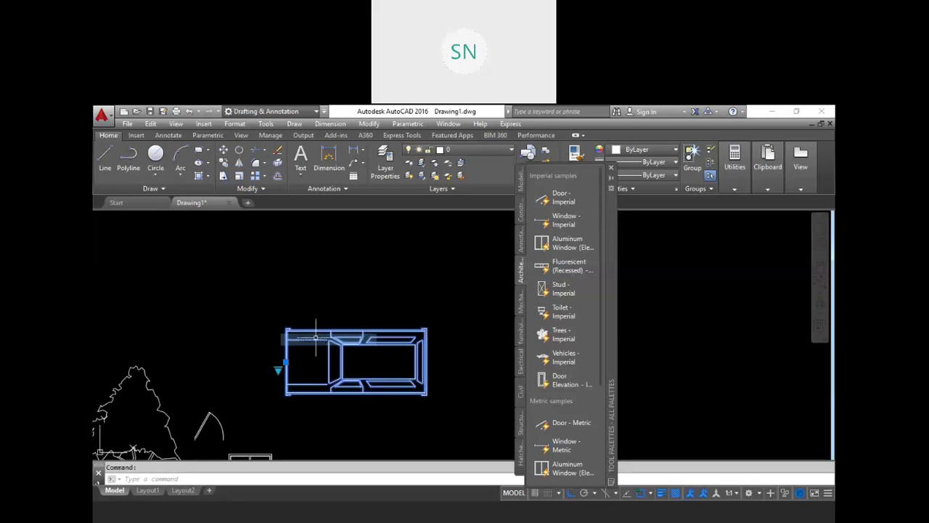
pyautogui.click(278, 369)
pyautogui.click(294, 353)
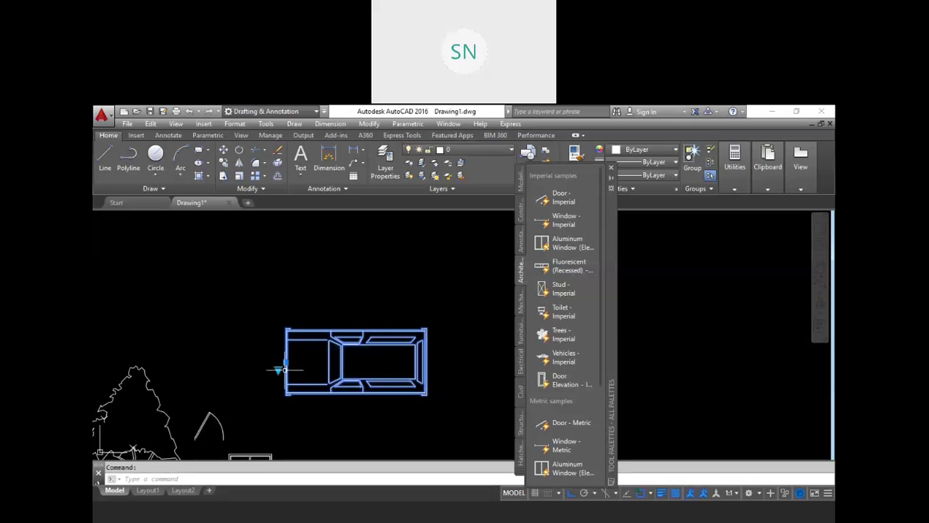
# Step: Set the vehicle block to the Sports Car (Side) view
pyautogui.click(279, 369)
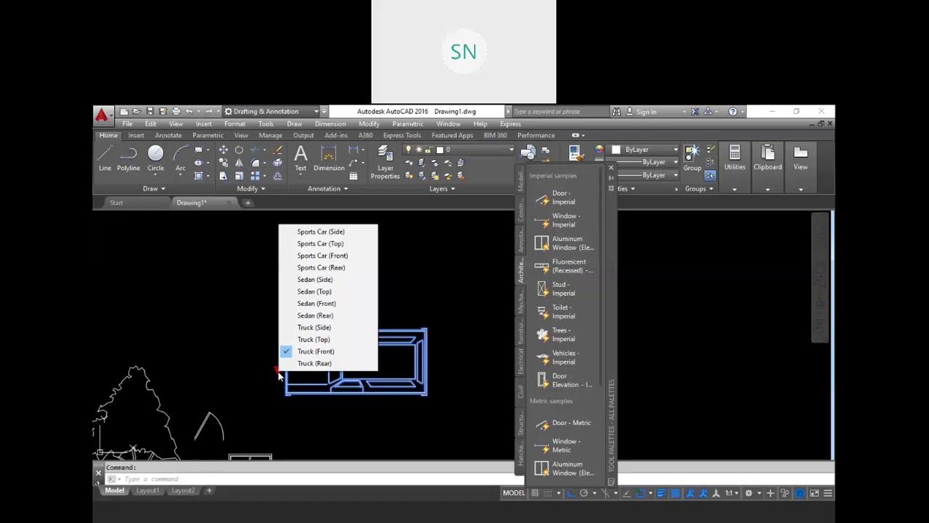
pyautogui.click(320, 231)
pyautogui.scroll(-5, 370, 334)
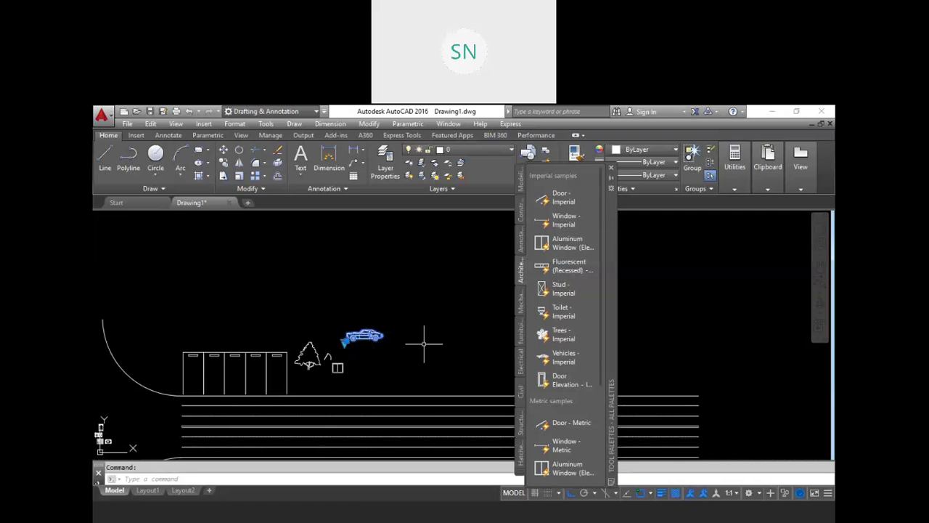
# Step: Look through the furniture, constraint and annotation tool palettes
pyautogui.click(521, 333)
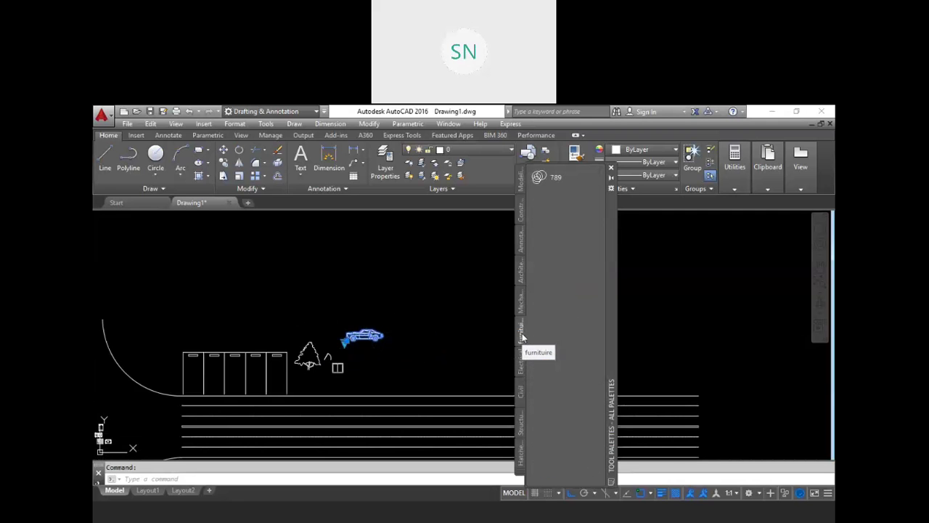
pyautogui.click(521, 210)
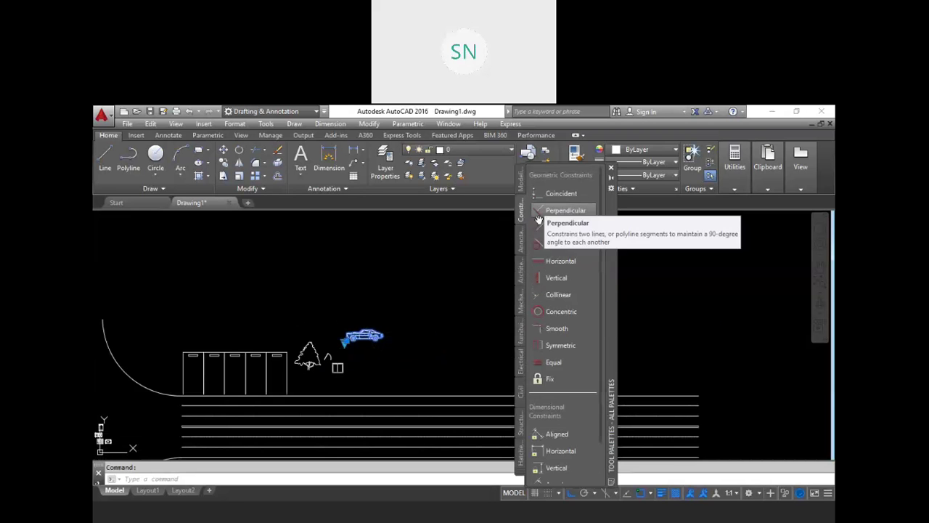
pyautogui.click(520, 237)
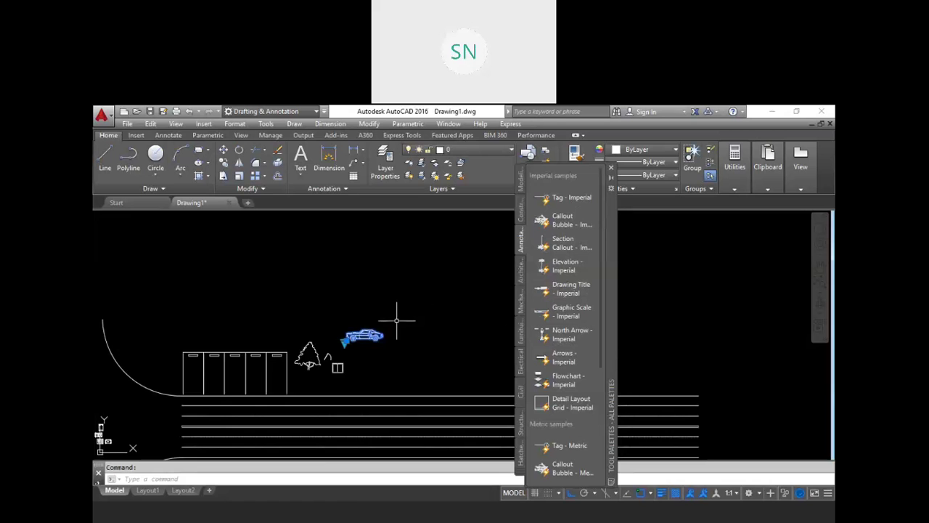
# Step: Review the blocks placed around the drawing, from the road intersection to the furniture, kitchen, bathroom and fastener blocks
pyautogui.scroll(-5, 396, 320)
pyautogui.moveTo(329, 401)
pyautogui.mouseDown(button='middle')
pyautogui.moveTo(383, 405)
pyautogui.moveTo(377, 410)
pyautogui.mouseUp(button='middle')
pyautogui.scroll(5, 354, 376)
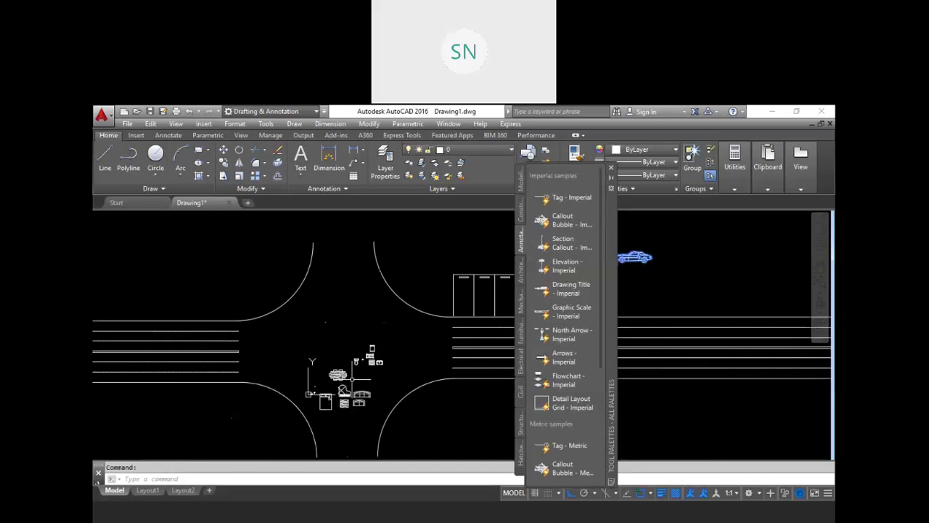
pyautogui.scroll(8, 228, 357)
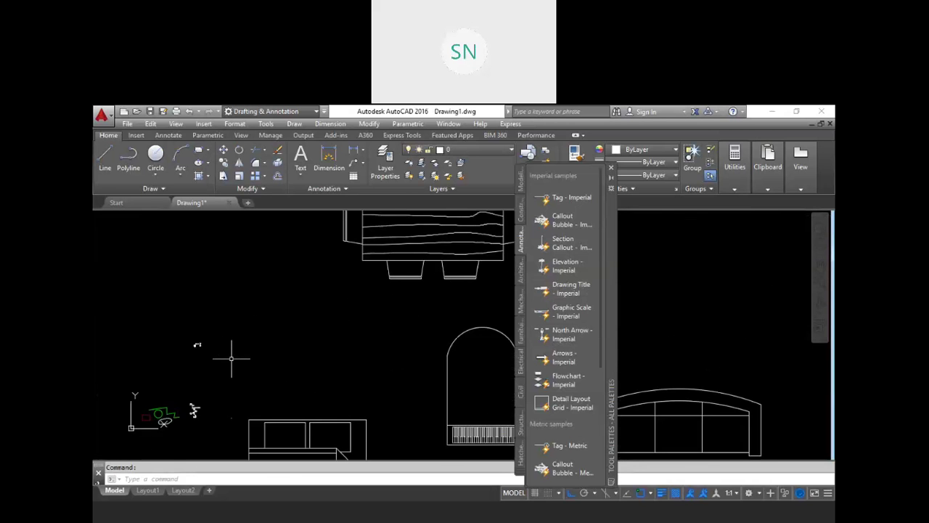
pyautogui.scroll(4, 218, 319)
pyautogui.scroll(-4, 193, 268)
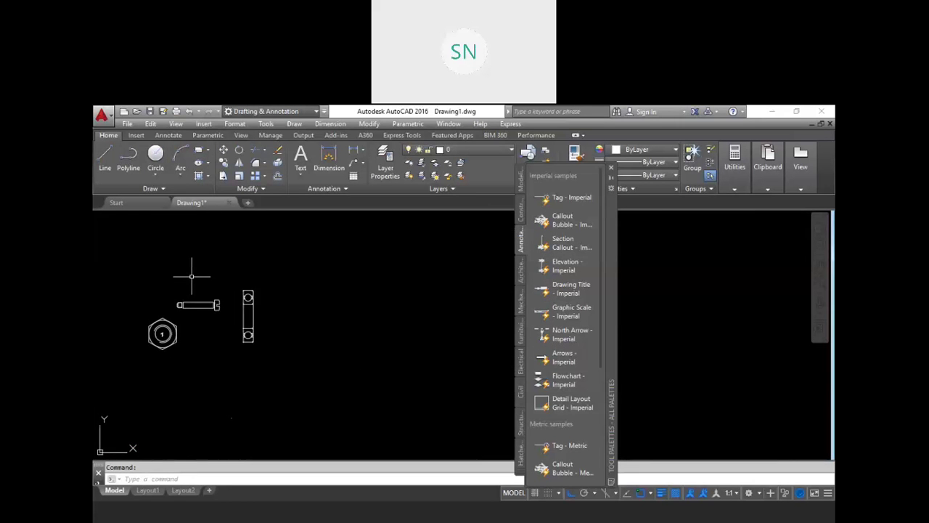
pyautogui.scroll(-8, 192, 276)
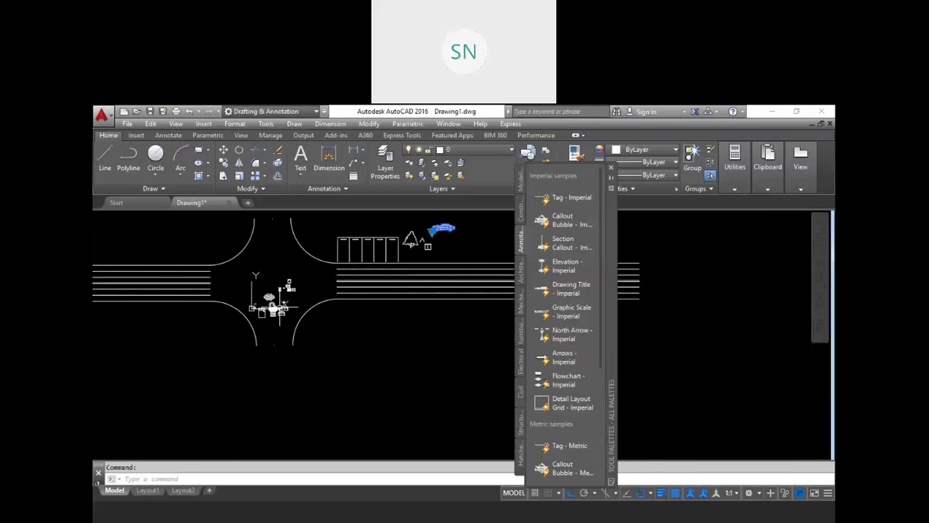
pyautogui.scroll(-2, 251, 434)
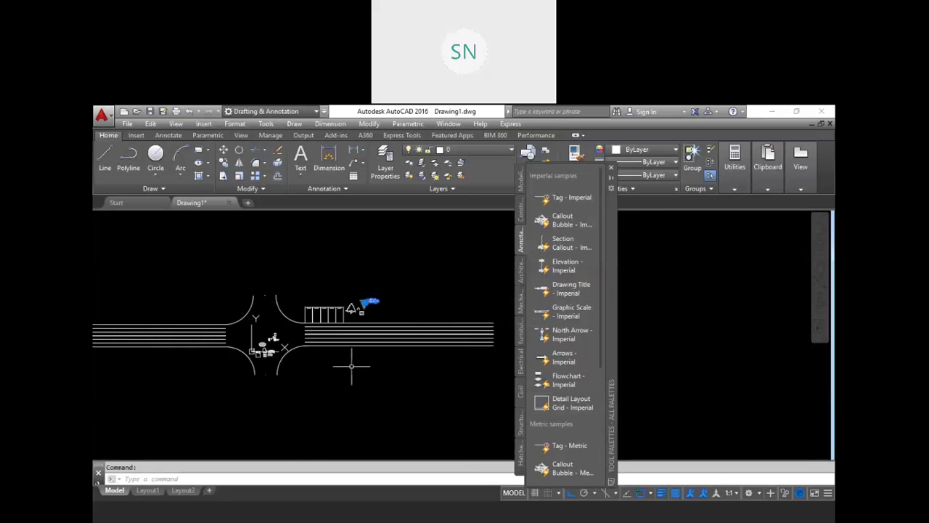
pyautogui.scroll(5, 274, 342)
pyautogui.scroll(2, 274, 343)
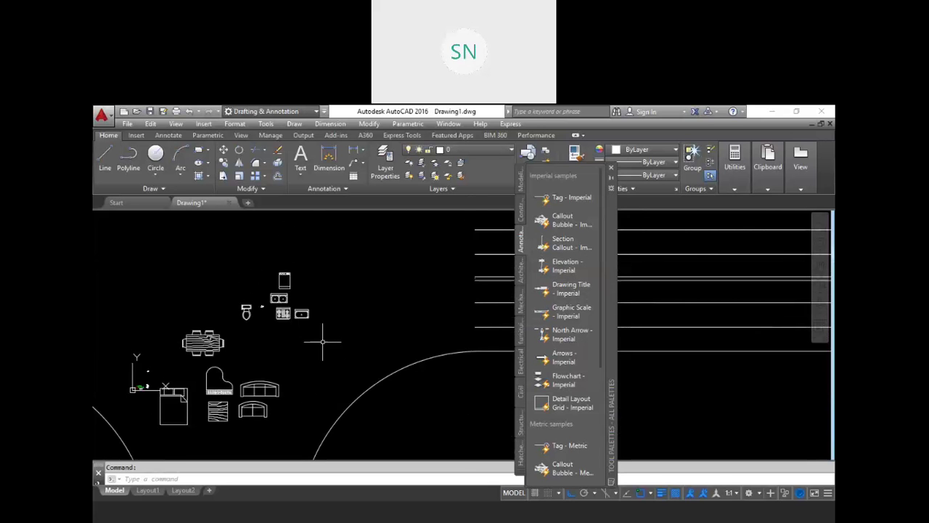
pyautogui.scroll(2, 243, 399)
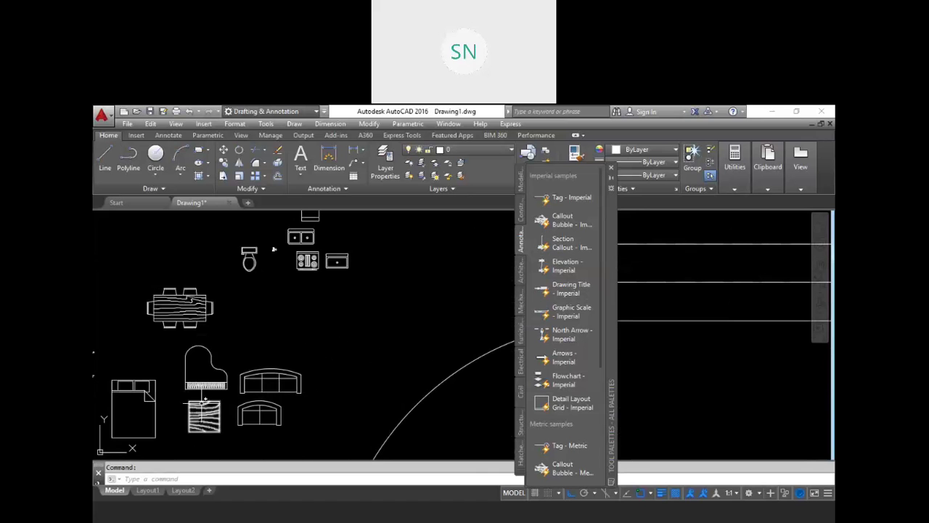
pyautogui.moveTo(328, 369); pyautogui.dragTo(431, 390, button='middle')
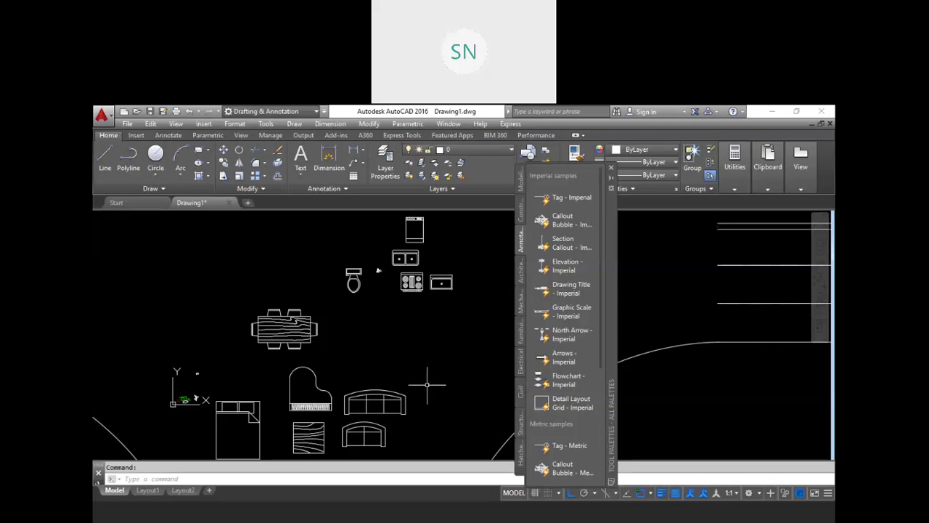
pyautogui.scroll(-6, 427, 384)
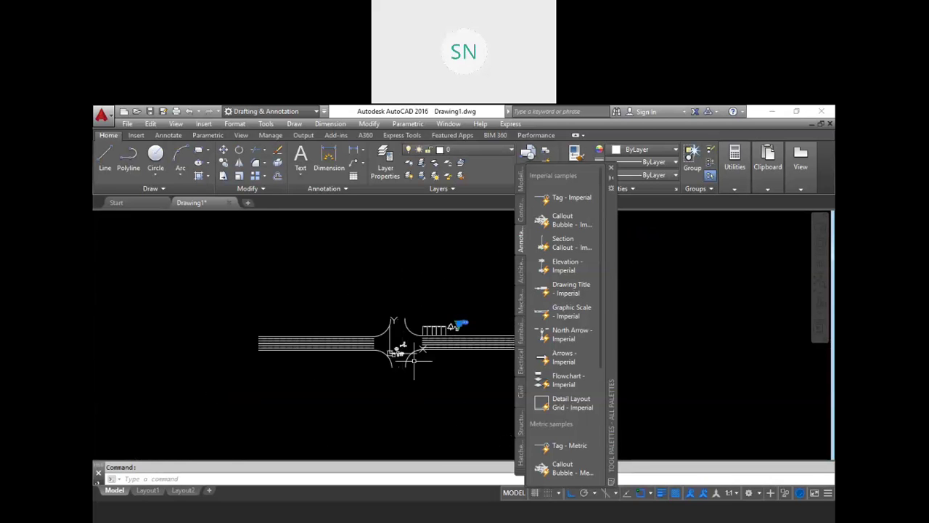
# Step: Move the appliance block near the kitchen sinks straight up by its base-point grip
pyautogui.scroll(2, 414, 352)
pyautogui.click(462, 323)
pyautogui.scroll(5, 370, 341)
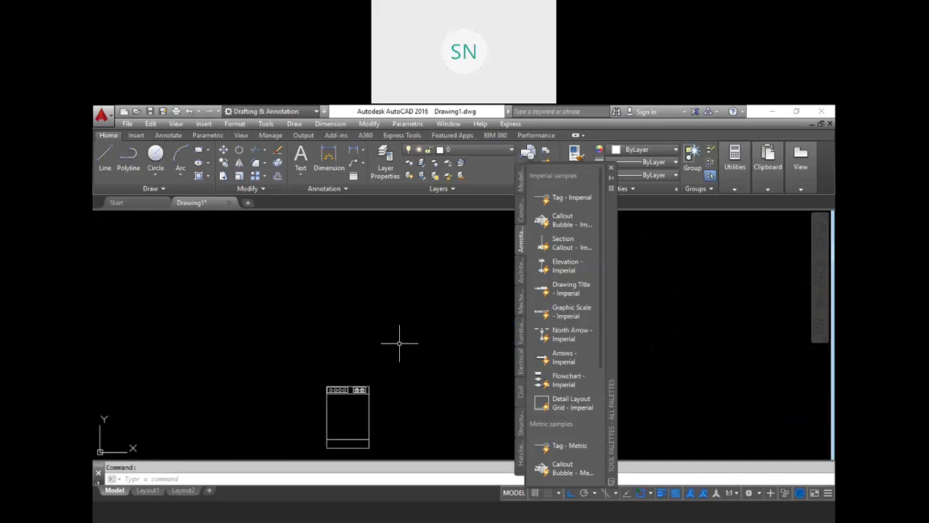
pyautogui.click(327, 447)
pyautogui.scroll(-5, 384, 327)
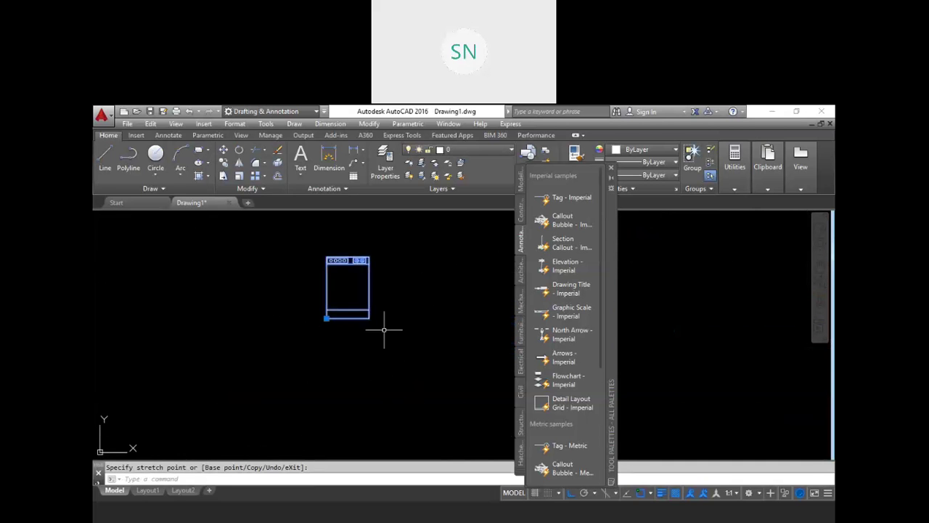
# Step: Delete all the blocks placed around the road intersection from the drawing
pyautogui.press('Escape')
pyautogui.scroll(-10, 394, 322)
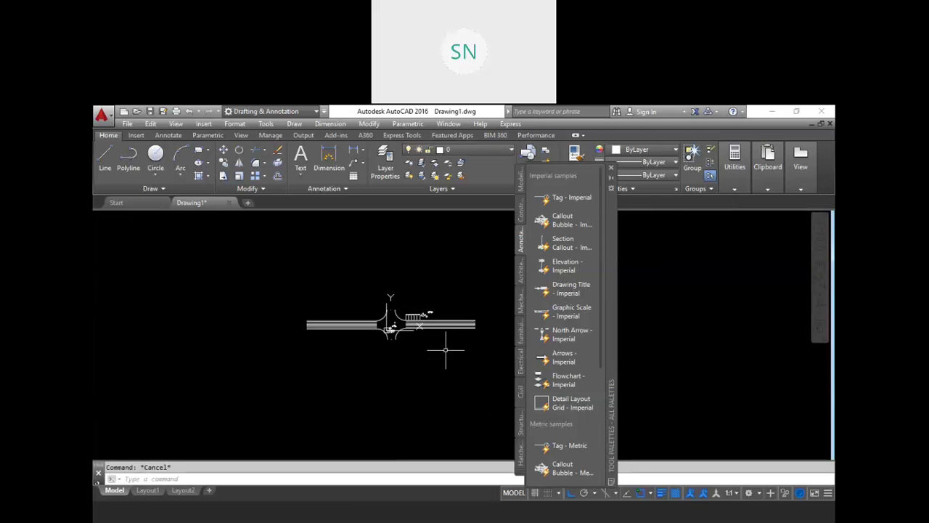
pyautogui.scroll(4, 432, 332)
pyautogui.click(453, 376)
pyautogui.click(273, 279)
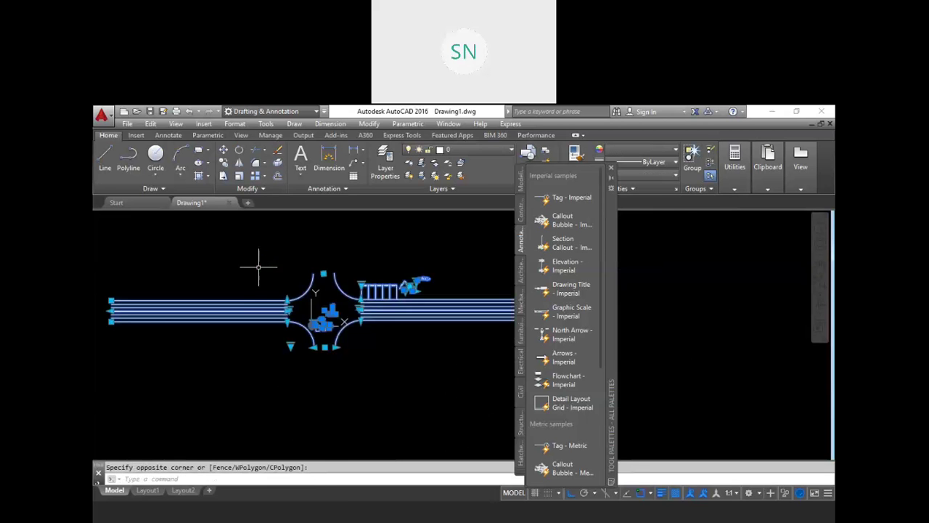
pyautogui.press('Delete')
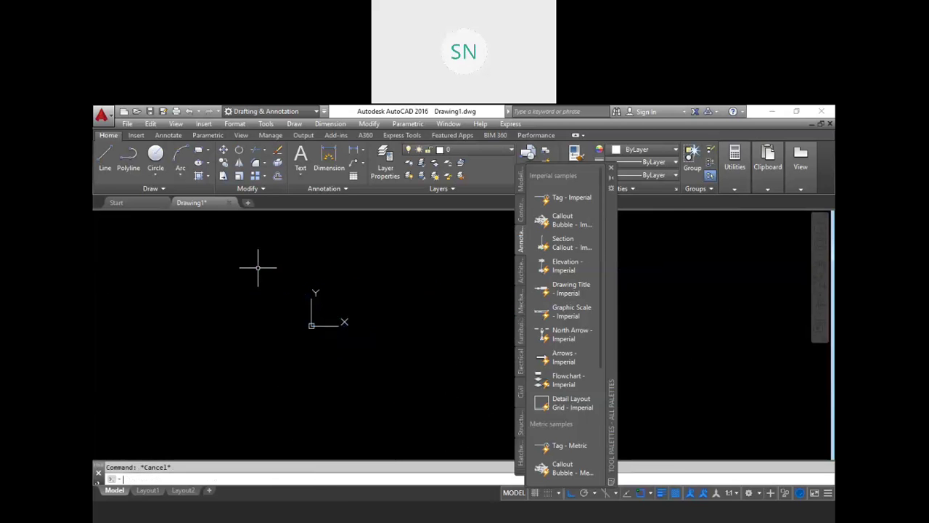
# Step: Zoom to show the whole drawing area and close the tool palettes
pyautogui.write('z')
pyautogui.press('Return')
pyautogui.write('a')
pyautogui.press('Return')
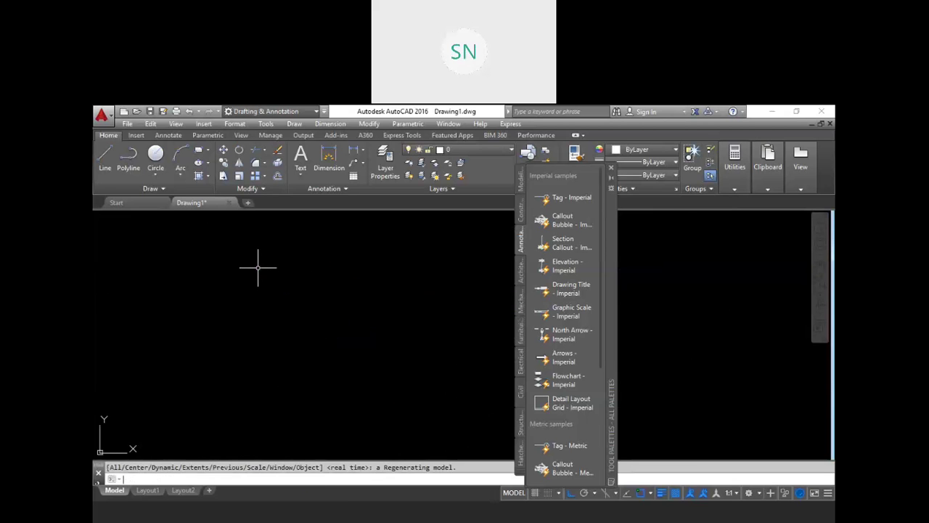
pyautogui.press('Escape')
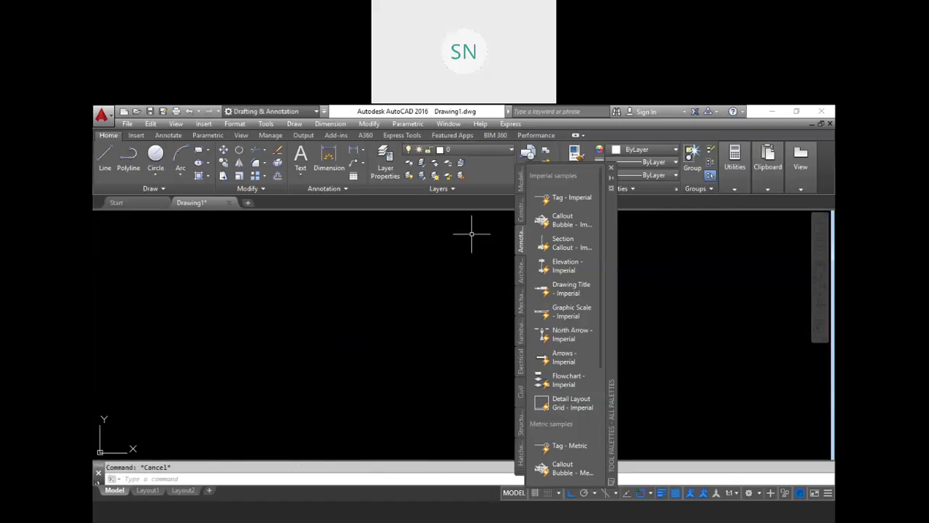
pyautogui.click(611, 170)
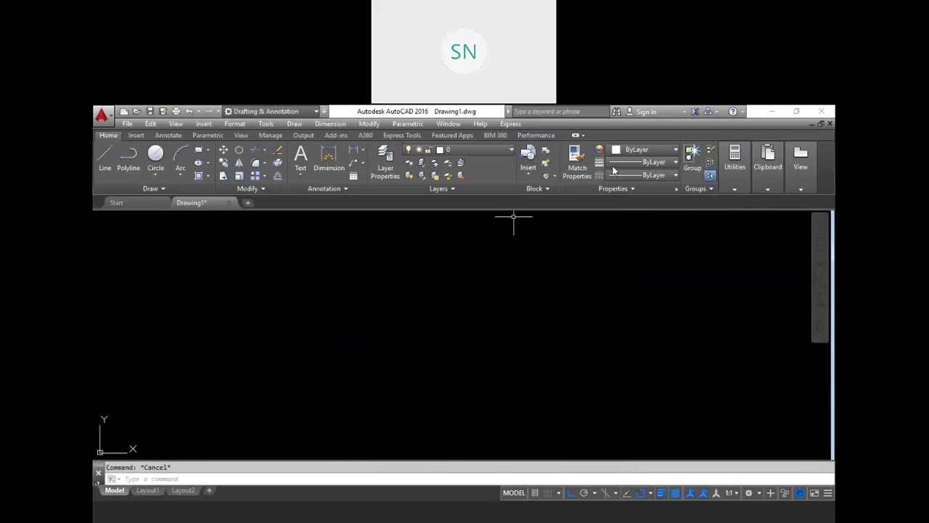
pyautogui.click(613, 163)
pyautogui.click(554, 252)
# Step: Draw three separate rectangles of different sizes side by side across the empty drawing area
pyautogui.write('rec')
pyautogui.press('Return')
pyautogui.click(315, 366)
pyautogui.click(417, 289)
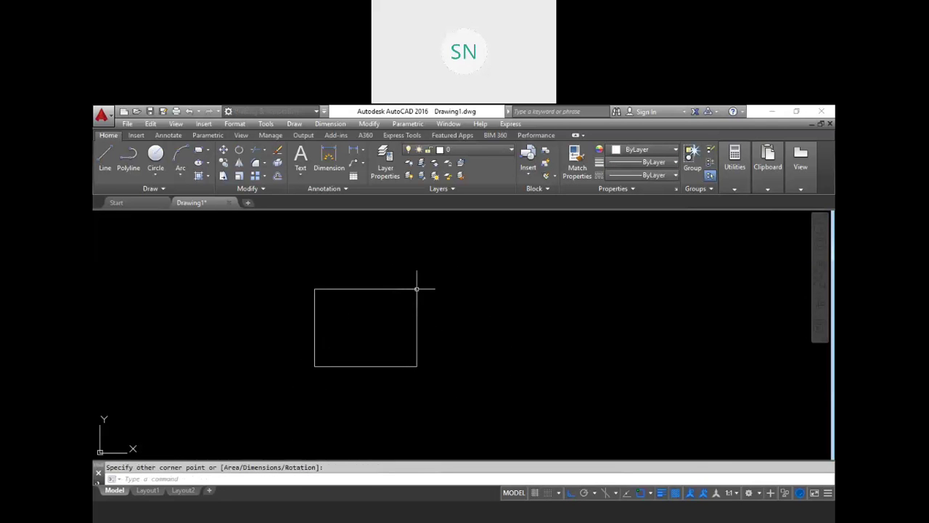
pyautogui.press('Return')
pyautogui.click(465, 378)
pyautogui.click(529, 298)
pyautogui.press('Return')
pyautogui.click(571, 353)
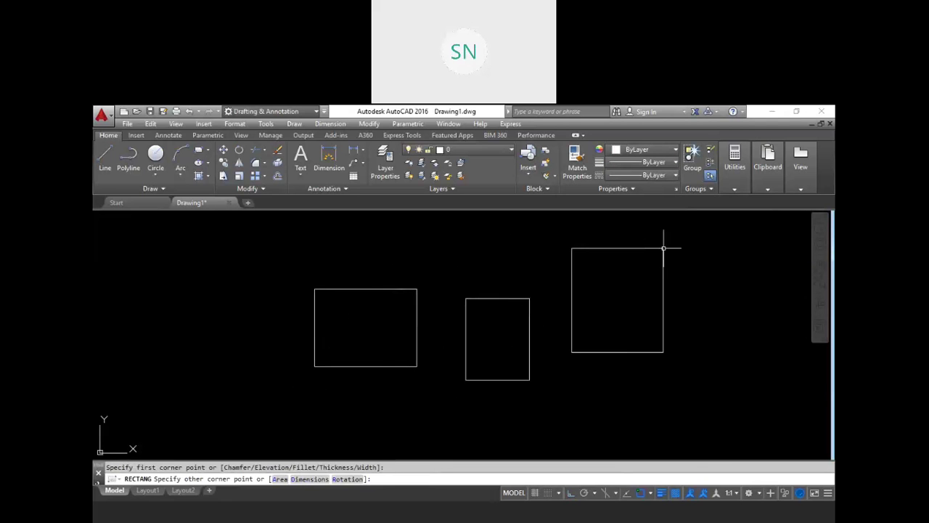
pyautogui.click(663, 247)
pyautogui.press('Escape')
# Step: Draw a large circle overlapping the first rectangle, a small one above the second and a medium one inside the third
pyautogui.write('c')
pyautogui.press('Return')
pyautogui.click(416, 247)
pyautogui.click(476, 250)
pyautogui.press('Return')
pyautogui.click(523, 266)
pyautogui.click(539, 267)
pyautogui.press('Return')
pyautogui.click(616, 300)
pyautogui.press('Escape')
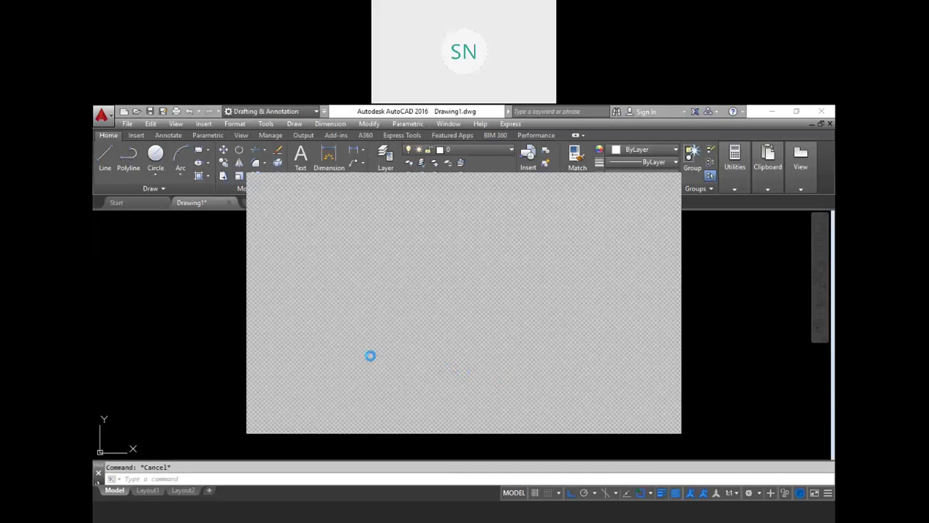
pyautogui.moveTo(433, 291)
pyautogui.mouseDown(button='middle')
pyautogui.moveTo(406, 328)
pyautogui.moveTo(380, 334)
pyautogui.mouseUp(button='middle')
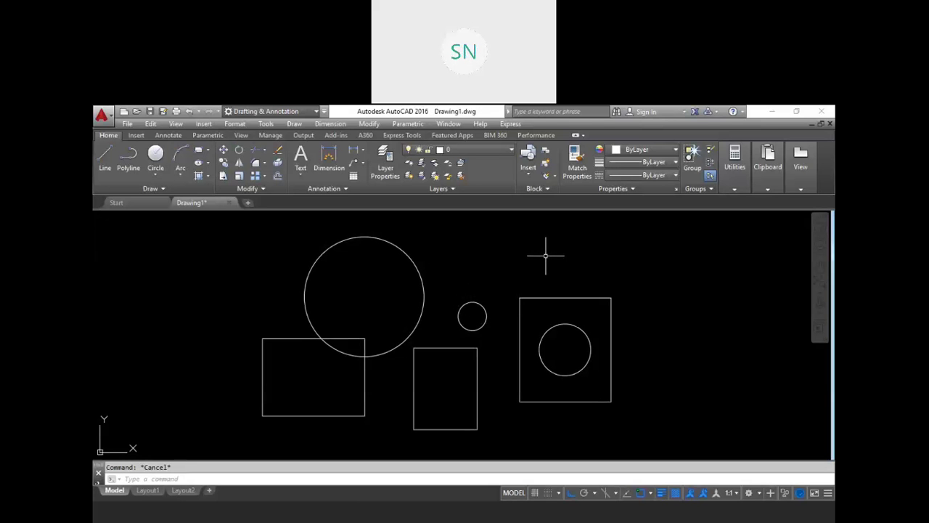
# Step: Try to delete the ATT-2, ATT-3 and Defpoints layers in the Layer Properties Manager and close it
pyautogui.click(386, 158)
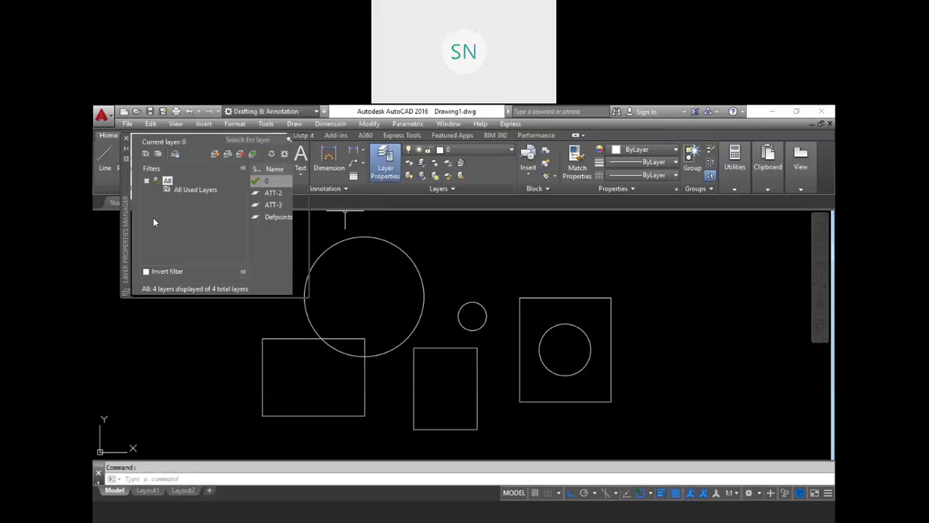
pyautogui.moveTo(141, 244); pyautogui.dragTo(159, 347)
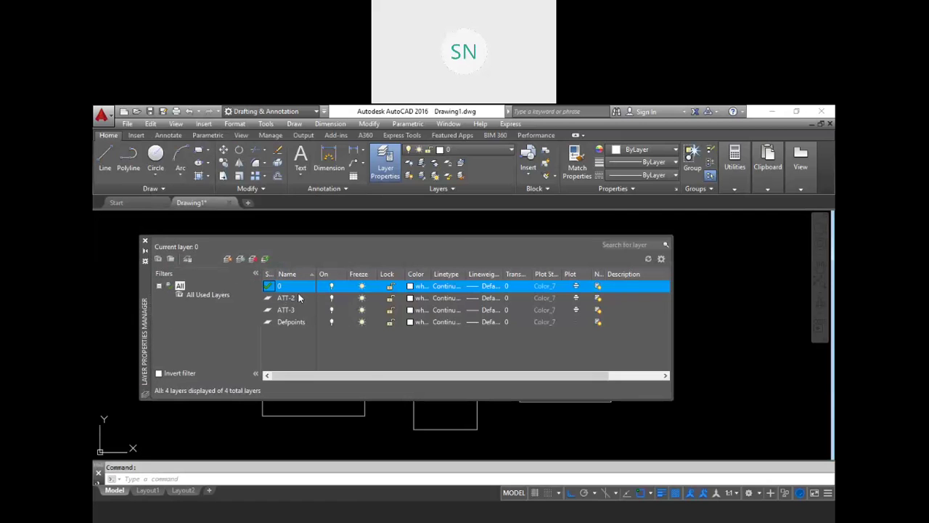
pyautogui.doubleClick(291, 299)
pyautogui.keyDown('shift'); pyautogui.click(294, 309); pyautogui.keyUp('shift')
pyautogui.keyDown('shift'); pyautogui.click(306, 321); pyautogui.keyUp('shift')
pyautogui.rightClick(306, 322)
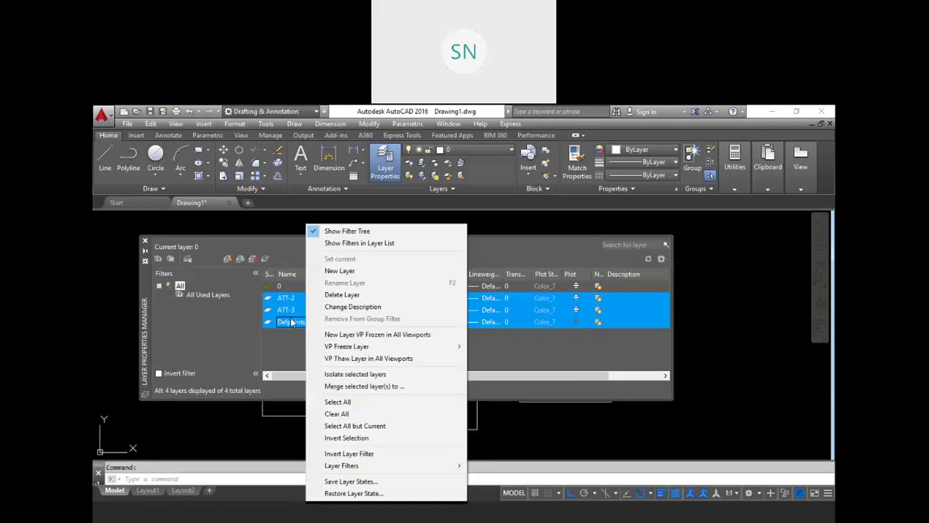
pyautogui.click(252, 258)
pyautogui.click(252, 259)
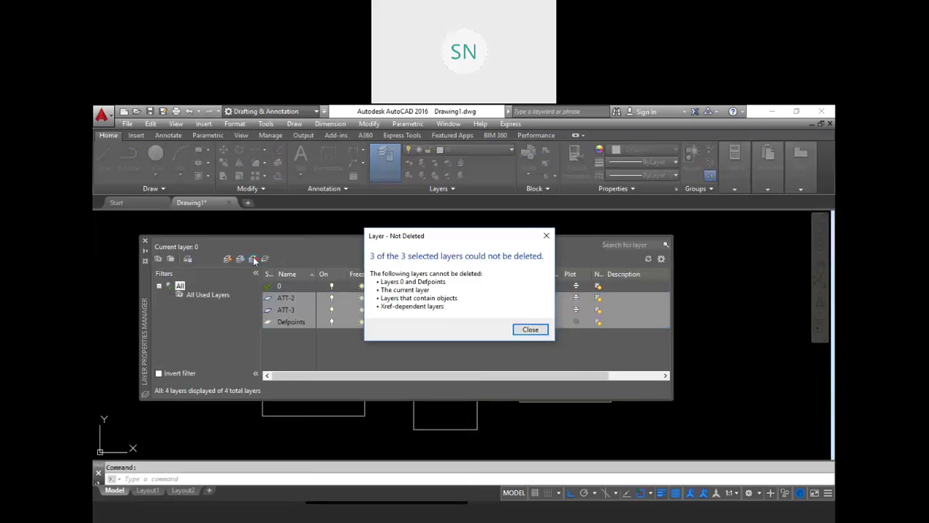
pyautogui.click(531, 329)
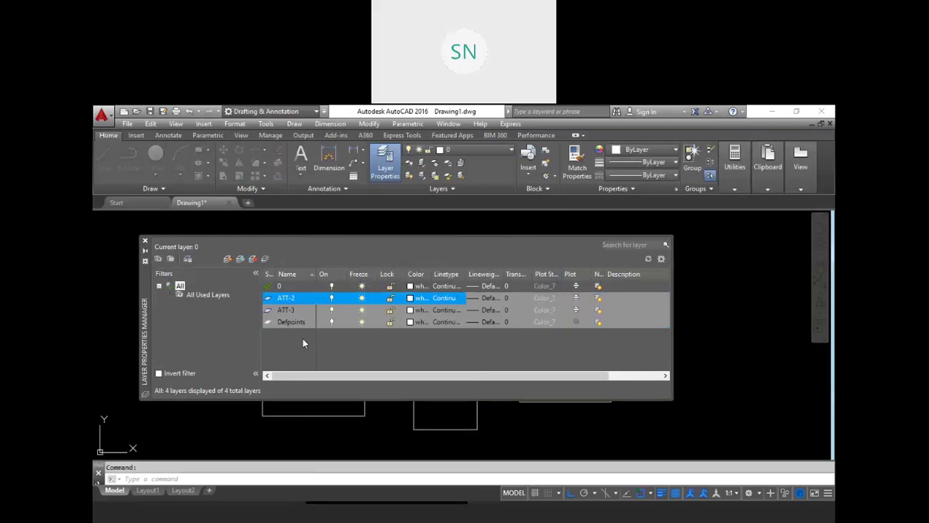
pyautogui.click(146, 241)
pyautogui.click(210, 266)
pyautogui.press('Escape')
pyautogui.press('Escape')
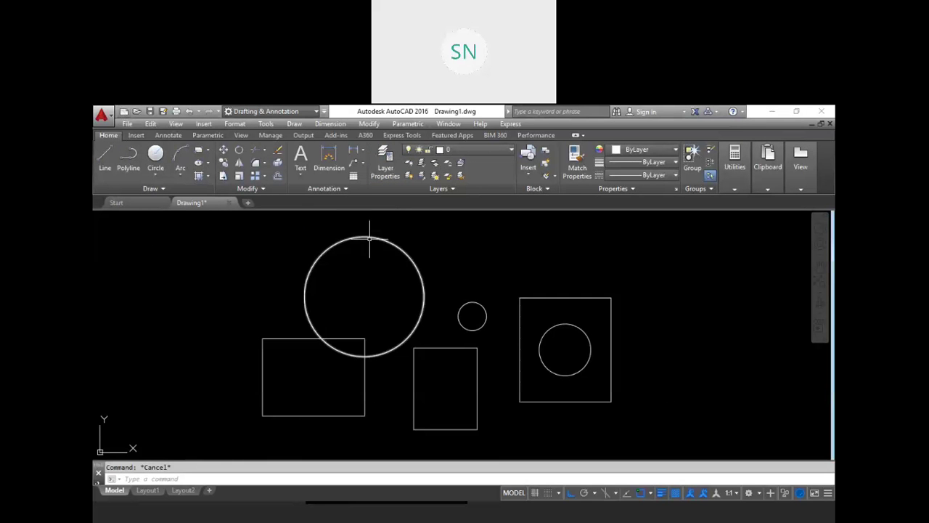
# Step: Close Drawing1 and start a new drawing from scratch with the Metric default settings
pyautogui.click(230, 202)
pyautogui.click(477, 332)
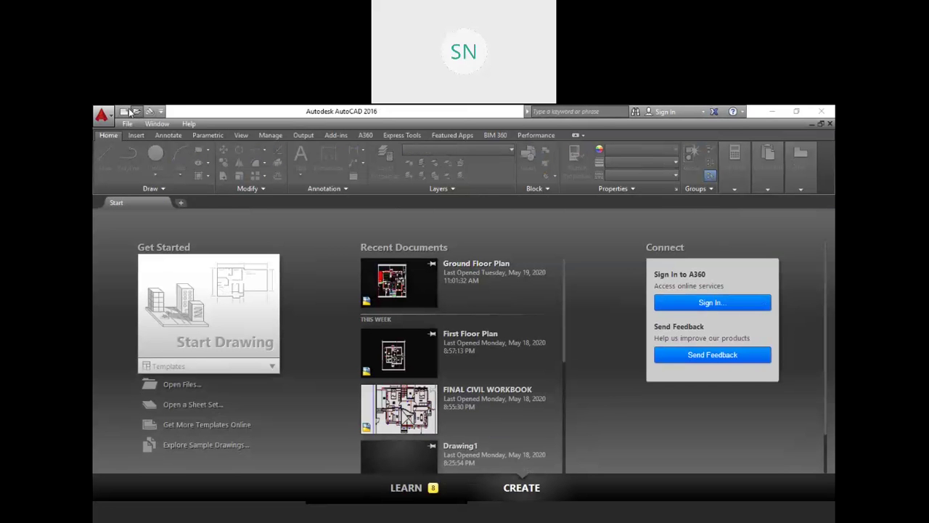
pyautogui.hotkey('ctrl', 'n')
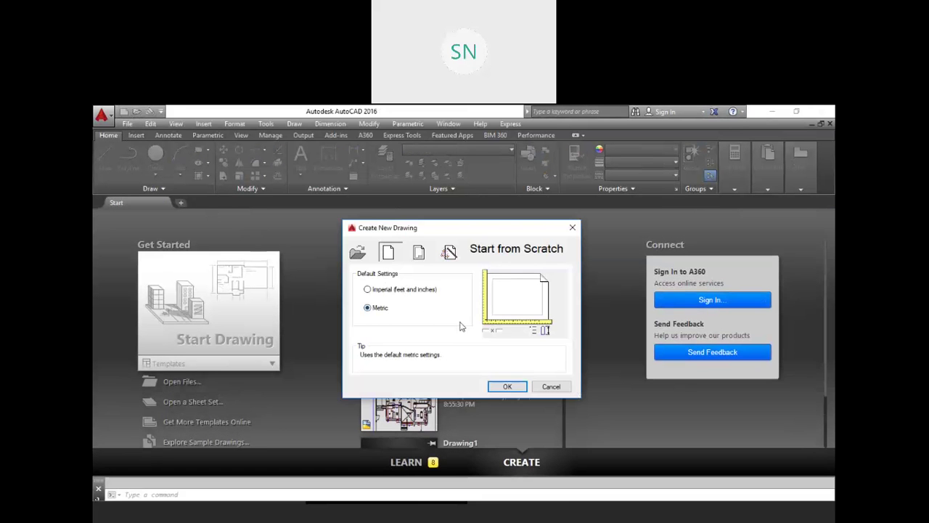
pyautogui.click(508, 388)
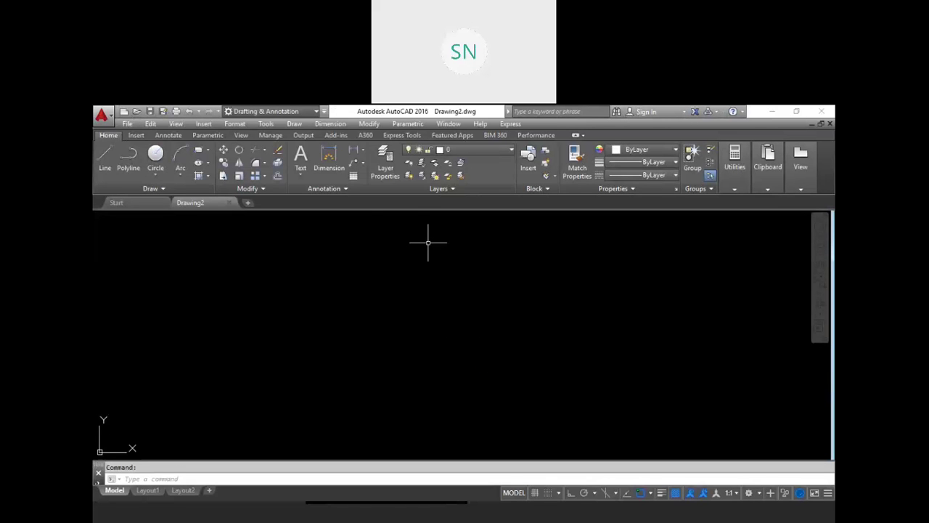
# Step: View the new drawing's layer list in the Layer Properties Manager and close the manager
pyautogui.click(385, 169)
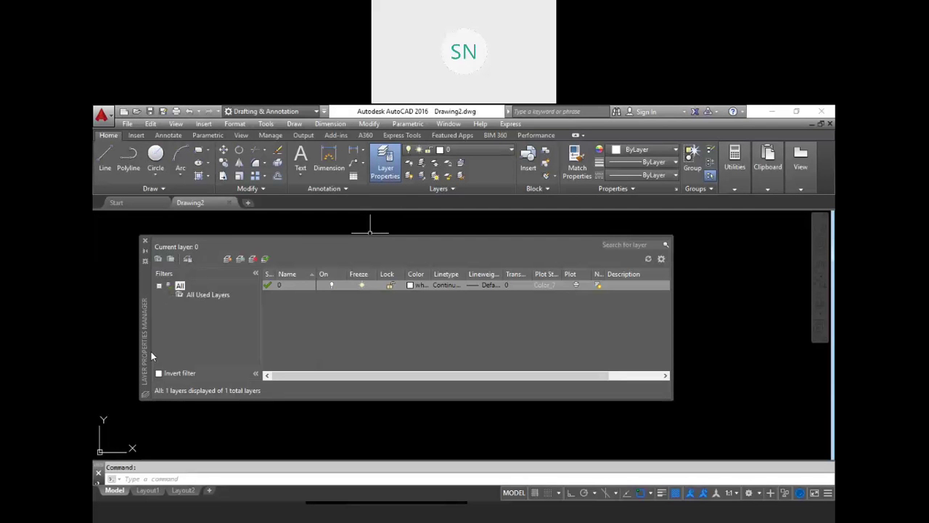
pyautogui.moveTo(143, 294); pyautogui.dragTo(283, 278)
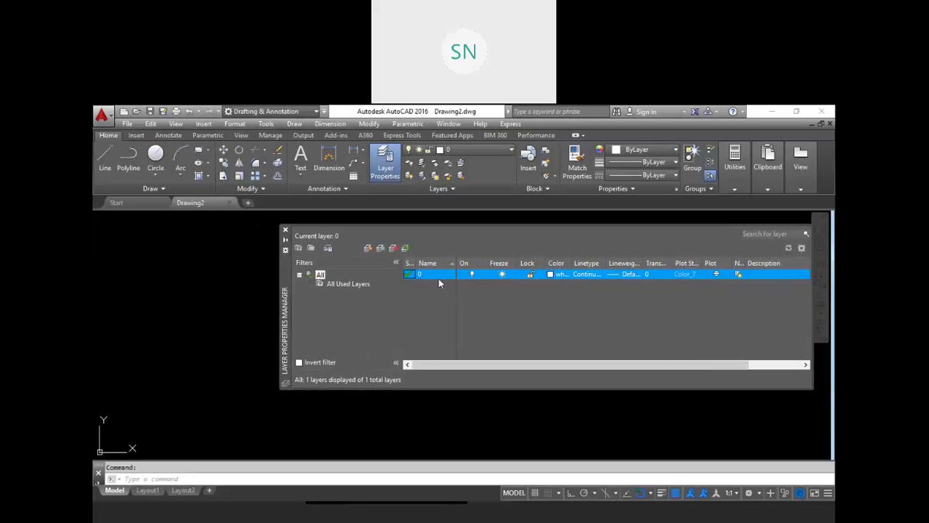
pyautogui.click(287, 228)
pyautogui.click(287, 229)
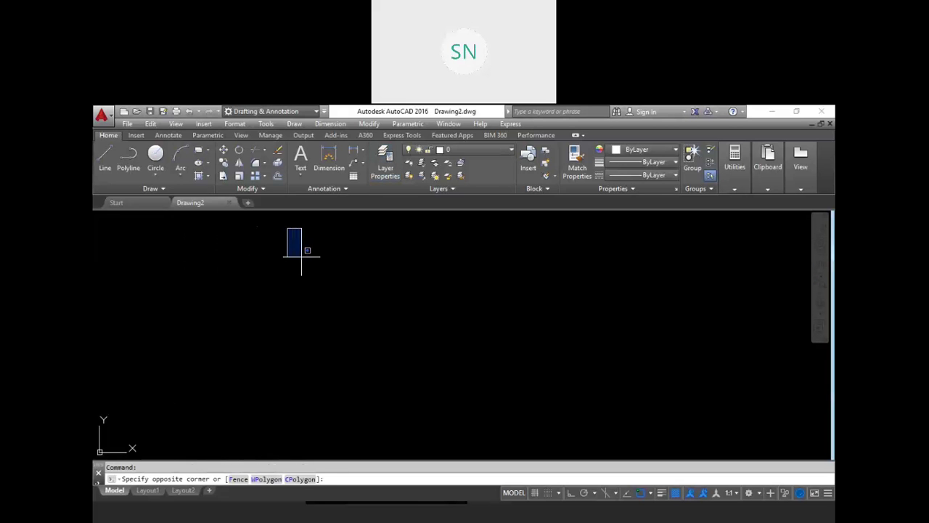
pyautogui.press('Escape')
# Step: Bring up the layer manager again with the LA command and close it
pyautogui.write('la')
pyautogui.press('Return')
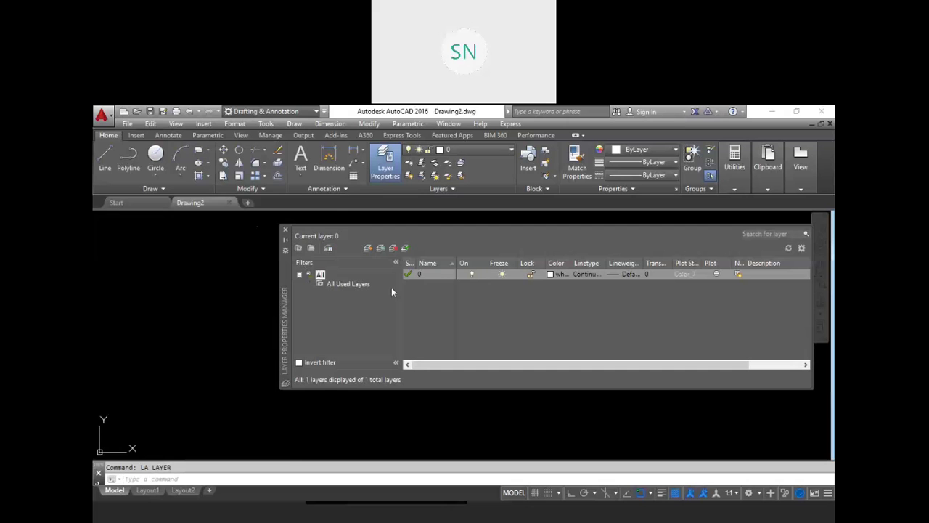
pyautogui.click(285, 230)
pyautogui.click(286, 229)
pyautogui.click(219, 318)
pyautogui.press('Escape')
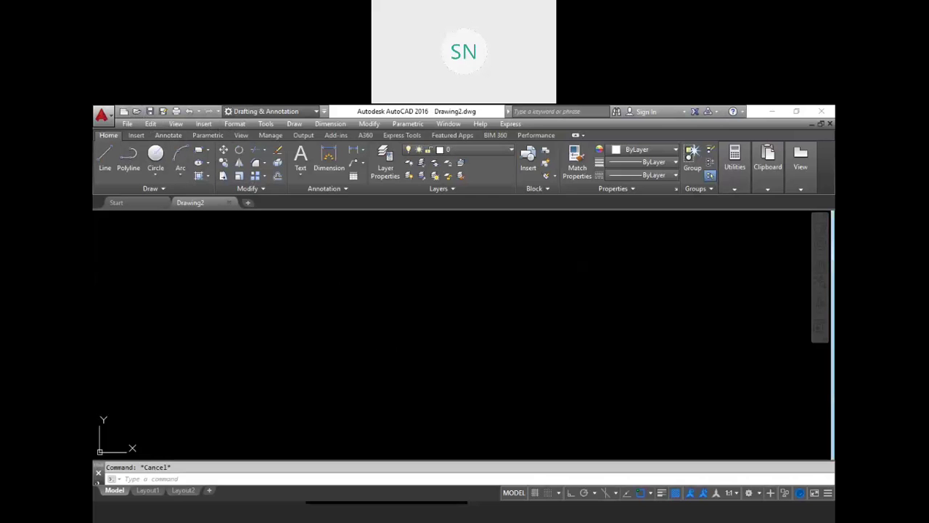
# Step: Open the Ground Floor Plan drawing from the Revit folder and take a closer look at the plan
pyautogui.click(137, 112)
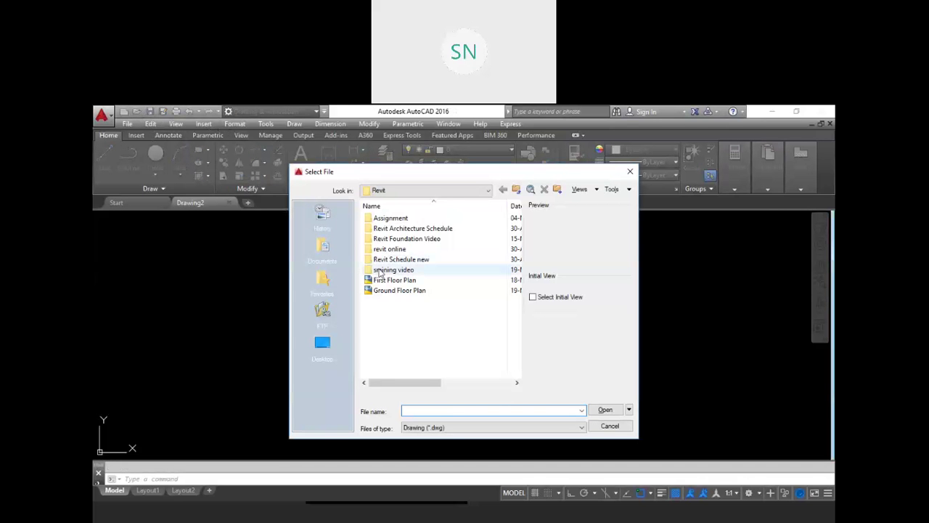
pyautogui.click(422, 291)
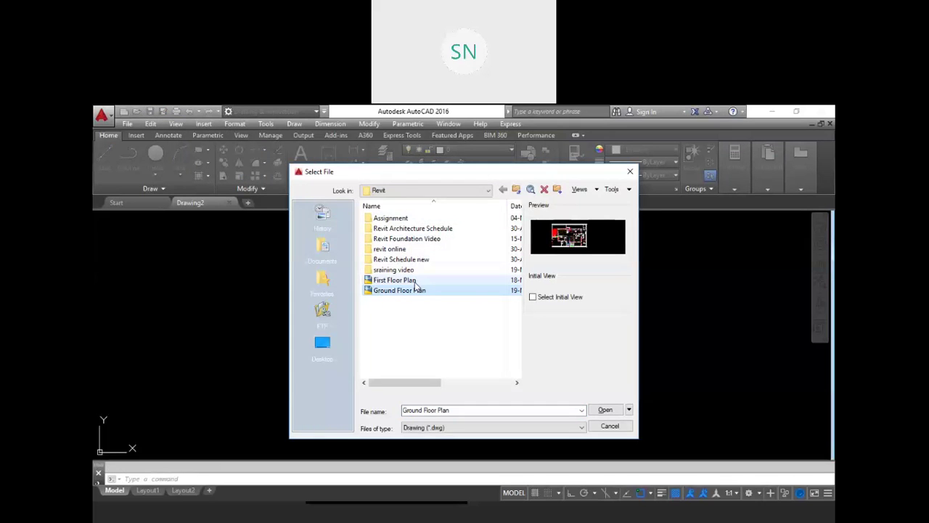
pyautogui.click(604, 409)
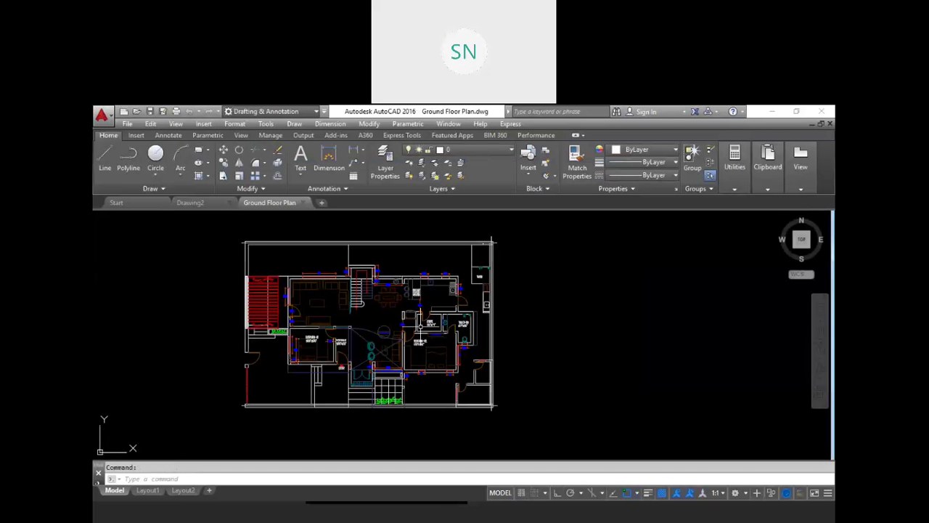
pyautogui.moveTo(378, 325); pyautogui.dragTo(481, 328, button='middle')
pyautogui.scroll(2, 465, 328)
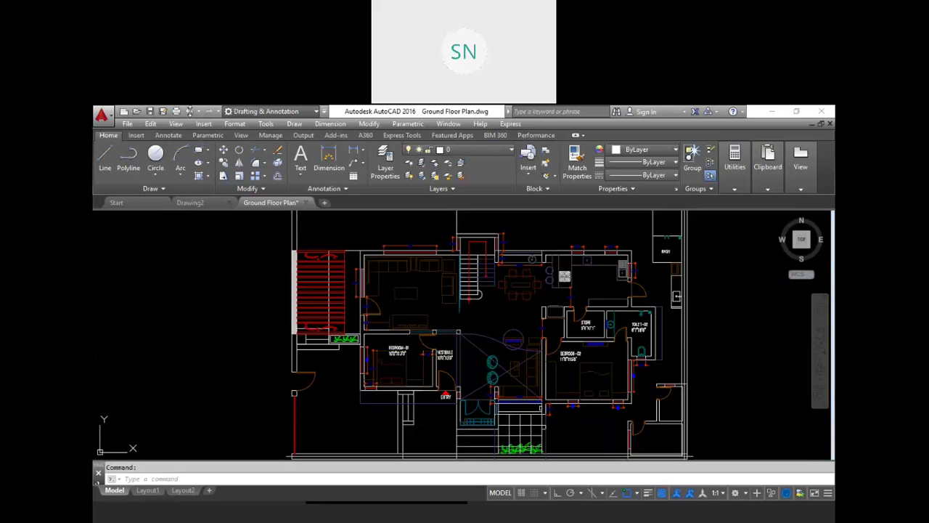
pyautogui.moveTo(195, 204)
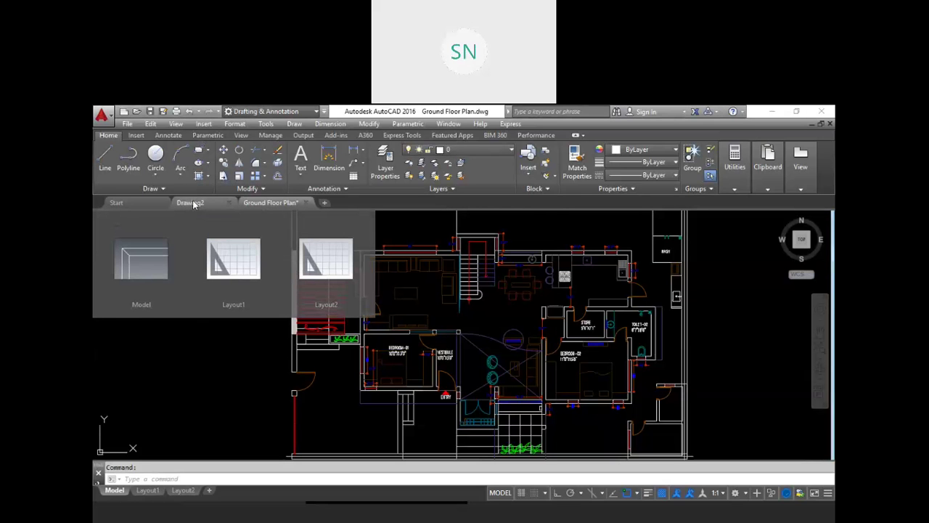
# Step: Switch to Drawing2 and draw three separate rectangles, with the third one lower than the other two
pyautogui.click(192, 202)
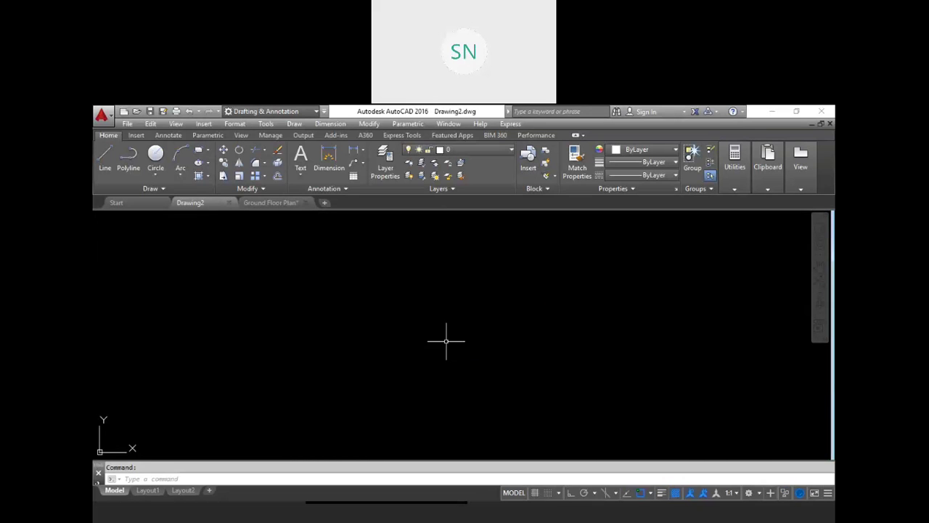
pyautogui.press('Escape')
pyautogui.press('Return')
pyautogui.click(291, 360)
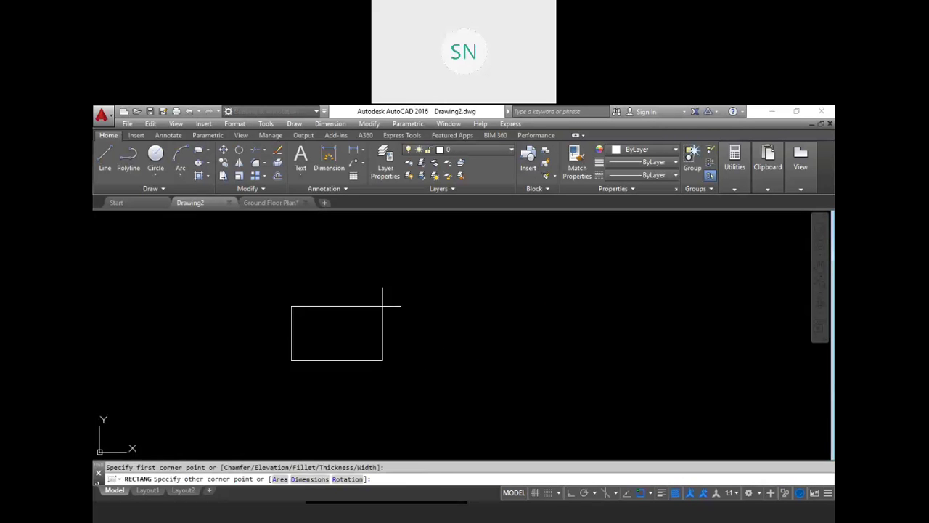
pyautogui.click(387, 300)
pyautogui.press('Return')
pyautogui.click(442, 350)
pyautogui.click(549, 277)
pyautogui.press('Return')
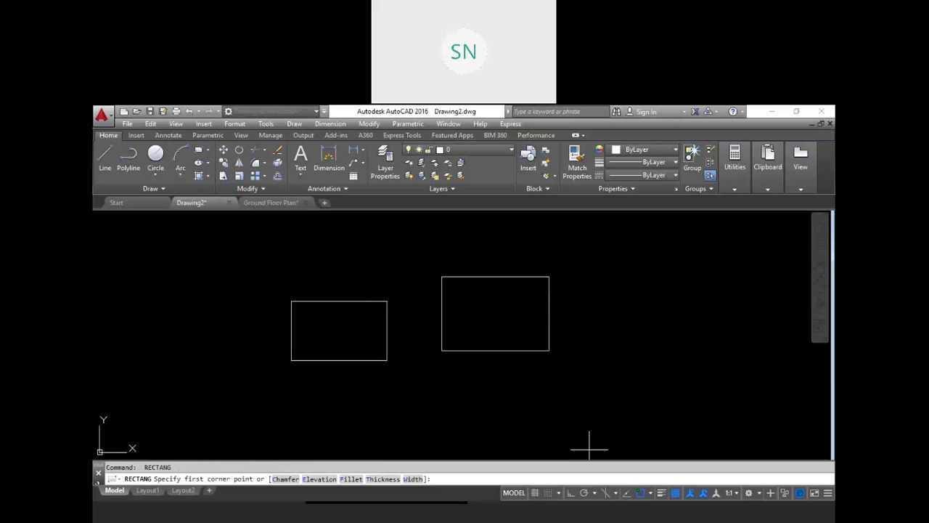
pyautogui.click(612, 420)
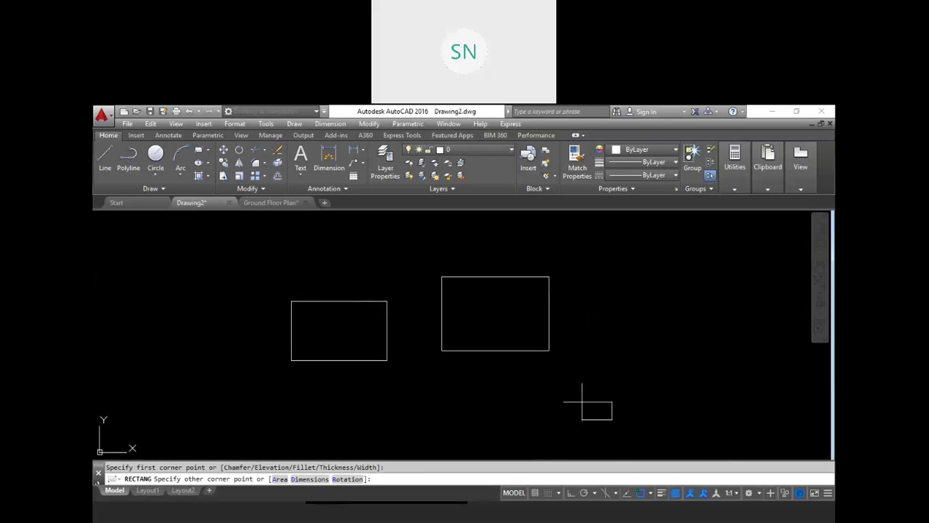
pyautogui.click(714, 314)
pyautogui.press('Escape')
# Step: Draw three circles: one overlapping each of the first two rectangles and a smaller one inside the third rectangle
pyautogui.write('c')
pyautogui.press('Return')
pyautogui.click(392, 283)
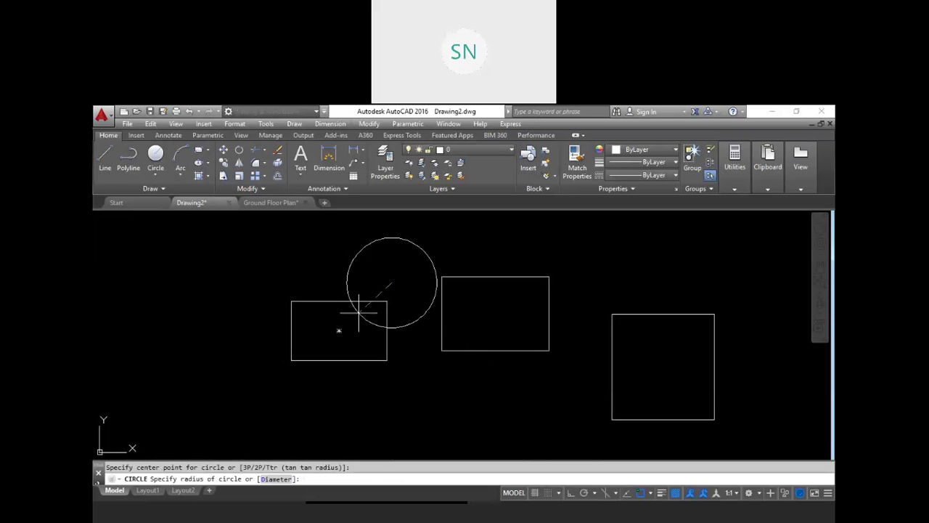
pyautogui.press('Return')
pyautogui.click(518, 247)
pyautogui.click(530, 297)
pyautogui.press('Return')
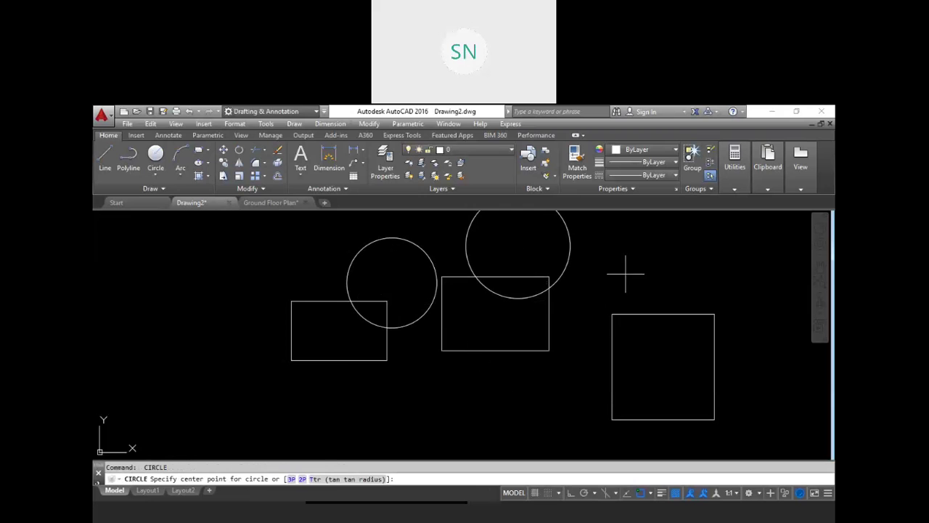
pyautogui.click(656, 366)
pyautogui.click(630, 366)
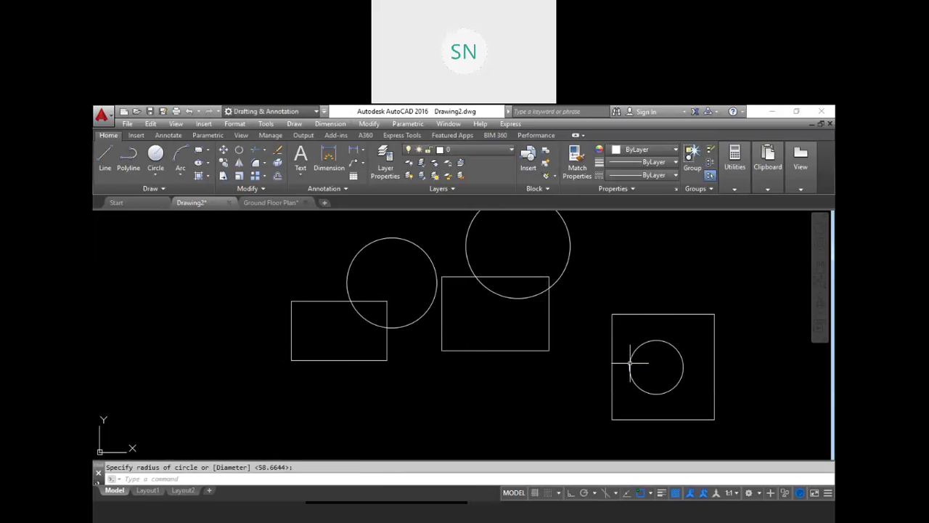
pyautogui.press('Escape')
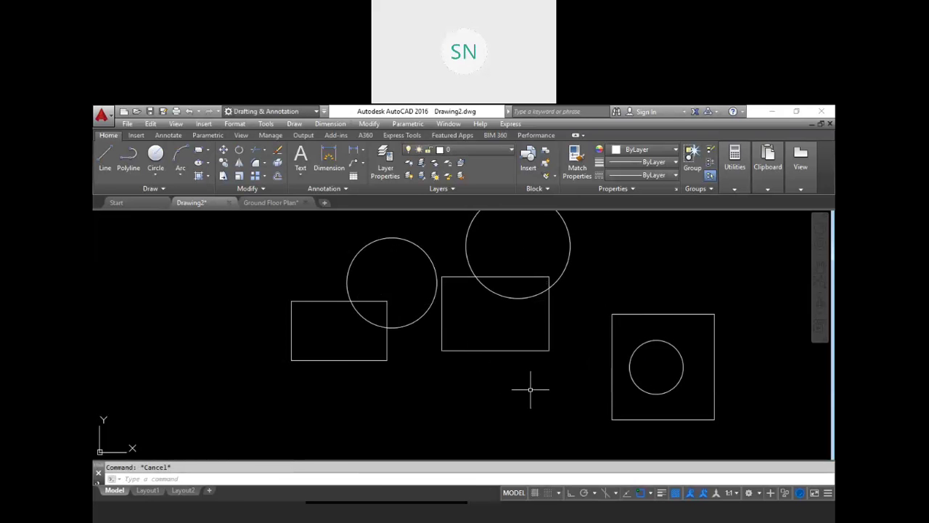
# Step: Open the layer properties manager and create new layers named Cen, Bor and Hid
pyautogui.write('l')
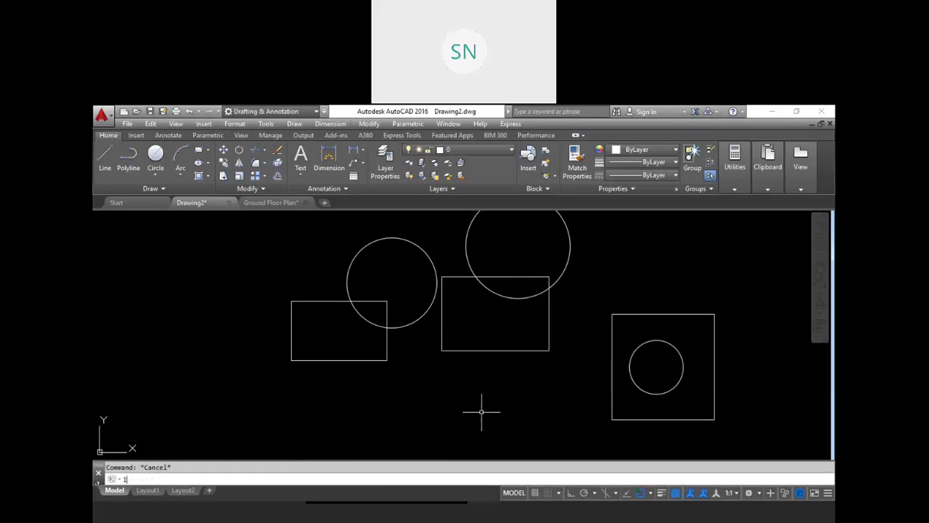
pyautogui.write('a')
pyautogui.press('Return')
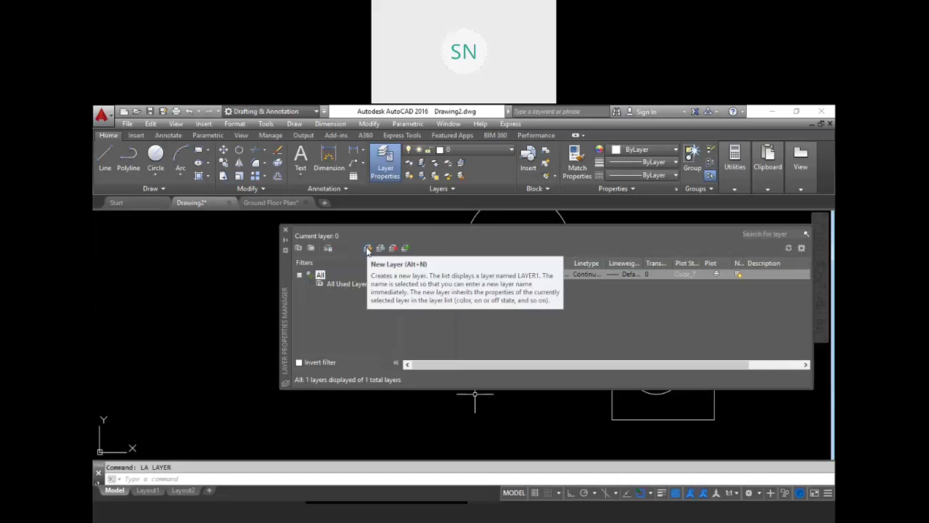
pyautogui.click(367, 249)
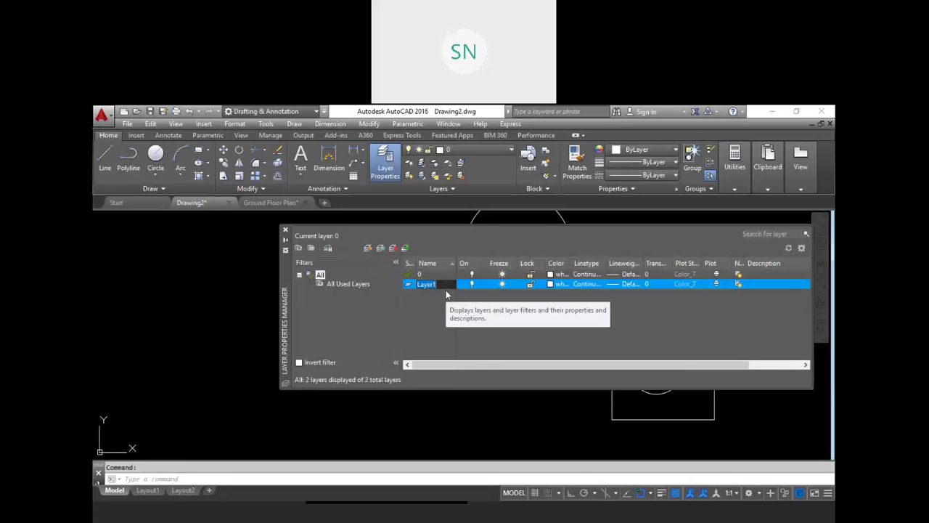
pyautogui.write('Cen')
pyautogui.click(368, 248)
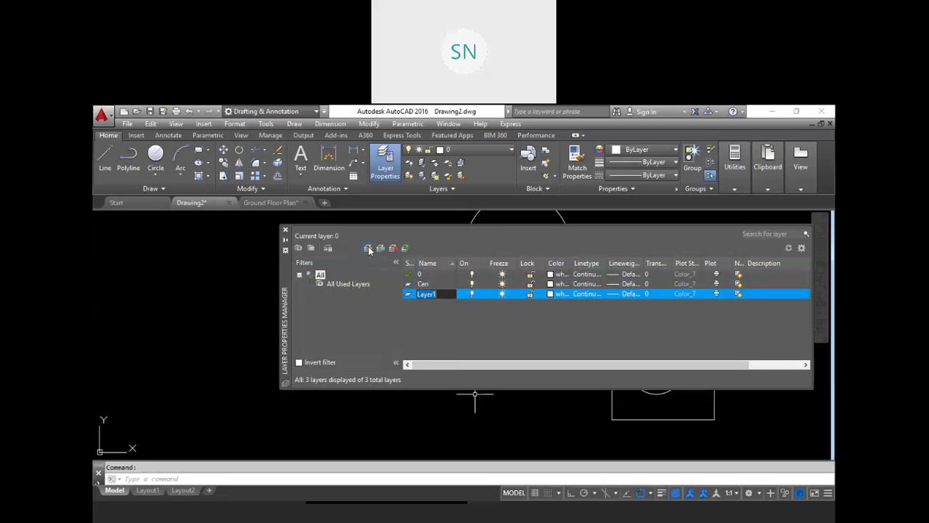
pyautogui.write('Bor')
pyautogui.click(368, 249)
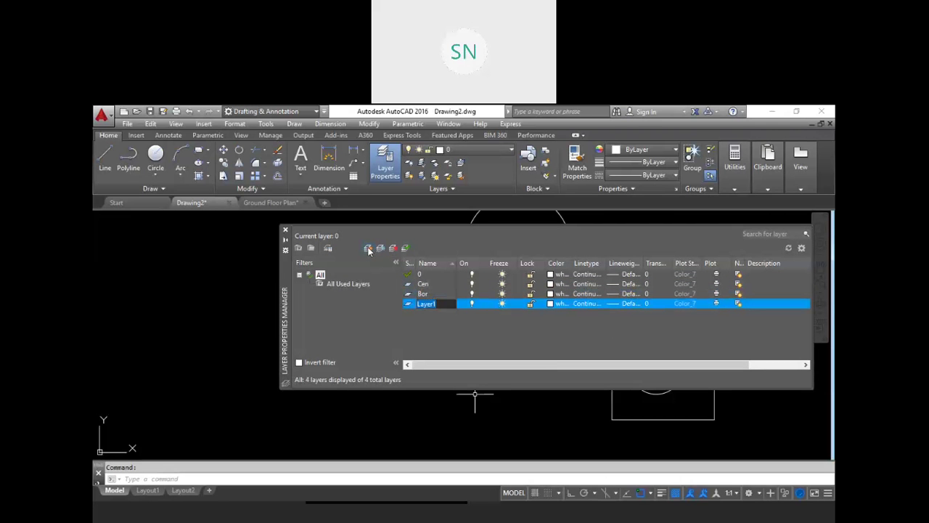
pyautogui.write('Hid')
# Step: Create three more layers named Door, Win and Fur
pyautogui.click(368, 248)
pyautogui.write('Door')
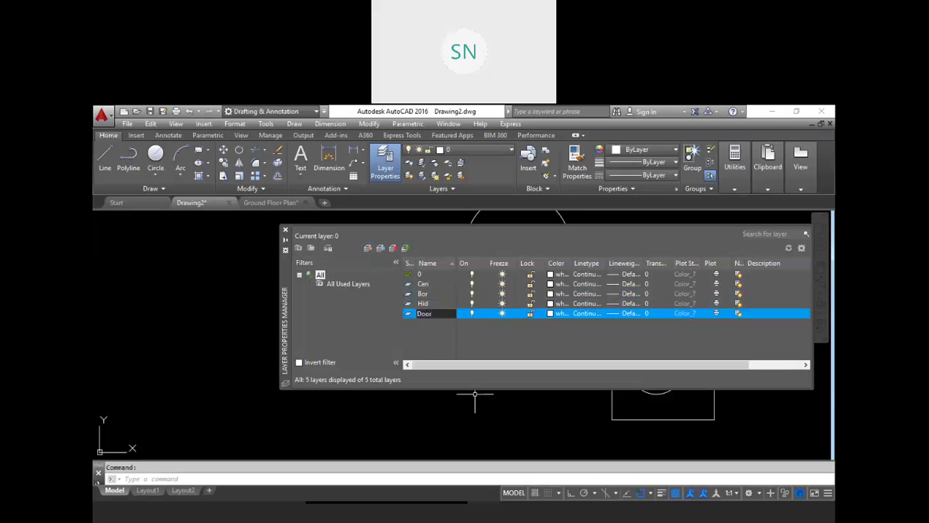
pyautogui.click(368, 248)
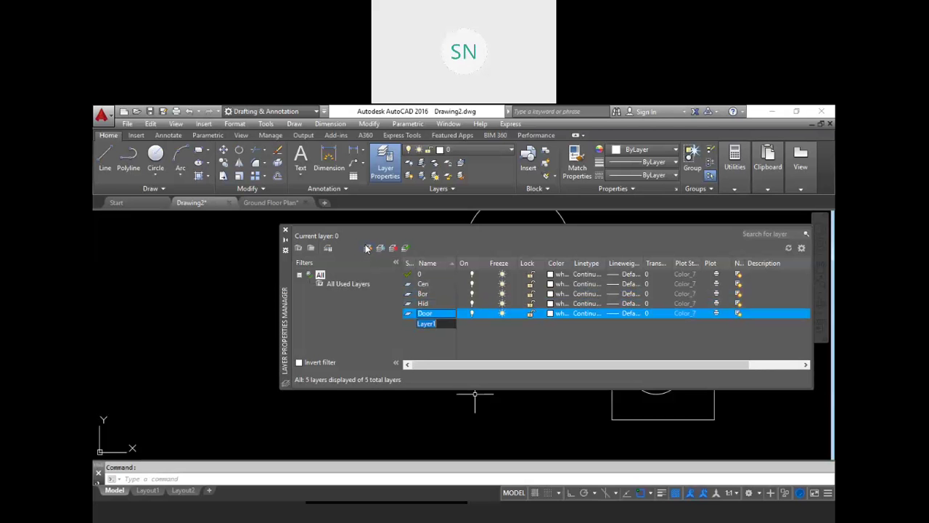
pyautogui.write('Win')
pyautogui.click(370, 249)
pyautogui.write('F')
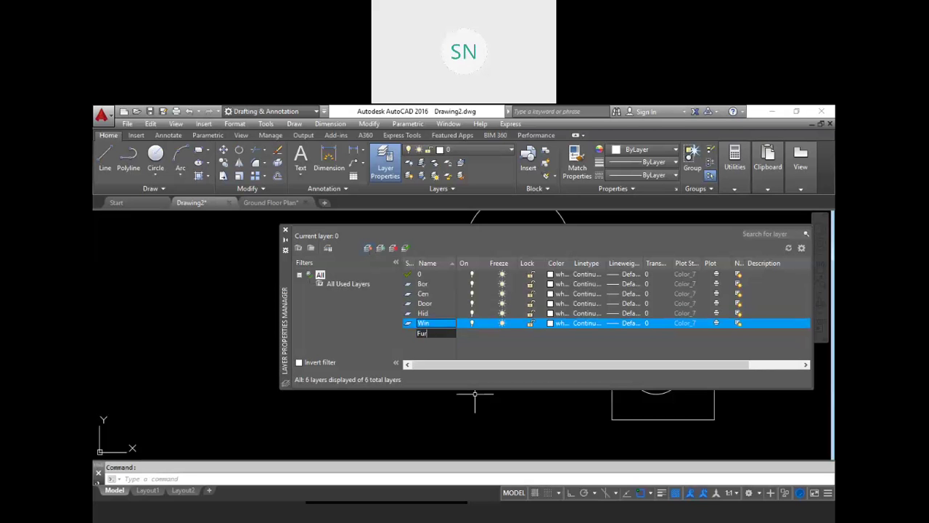
pyautogui.write('ur')
# Step: Add three further layers, keeping their default names
pyautogui.click(370, 249)
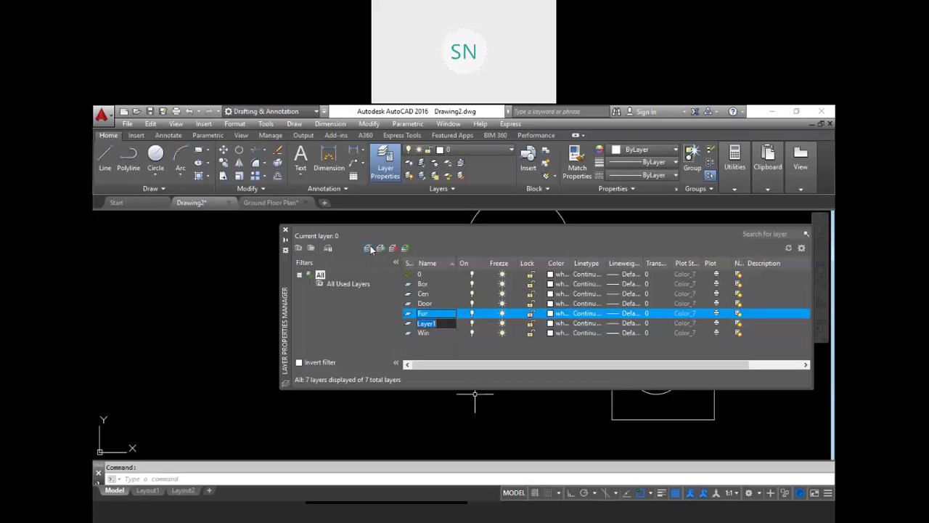
pyautogui.write('Hid')
pyautogui.click(370, 249)
pyautogui.click(370, 249)
pyautogui.click(370, 249)
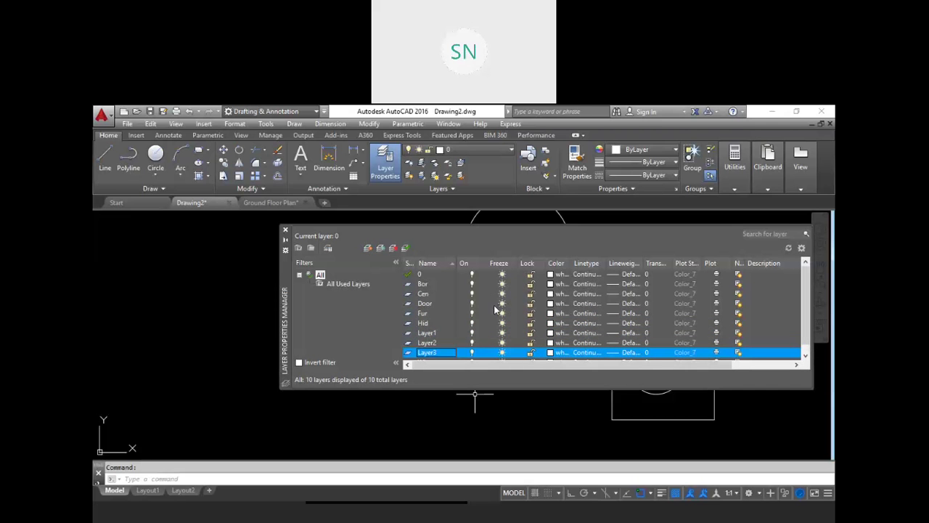
# Step: Reposition the layer properties manager and widen its Transparency, Lineweight, Linetype and Color columns to show full entries
pyautogui.moveTo(289, 280); pyautogui.dragTo(190, 287)
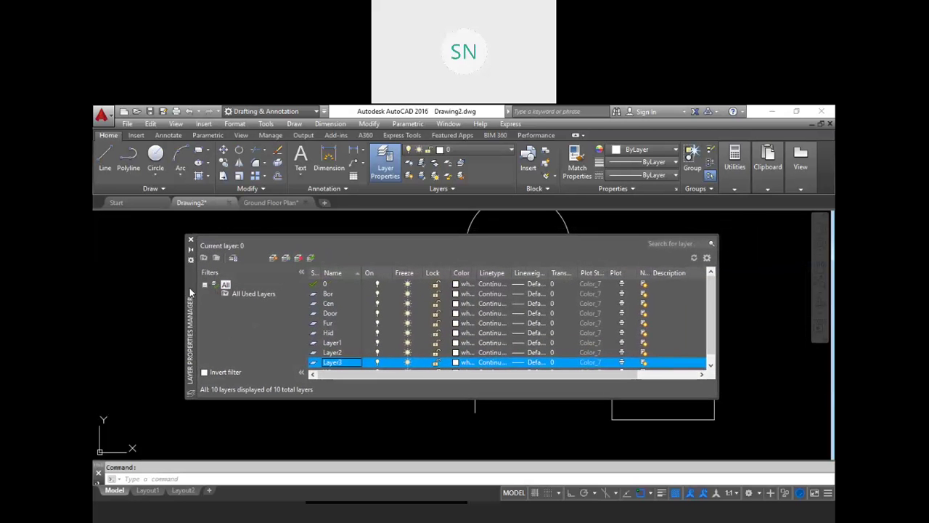
pyautogui.doubleClick(580, 272)
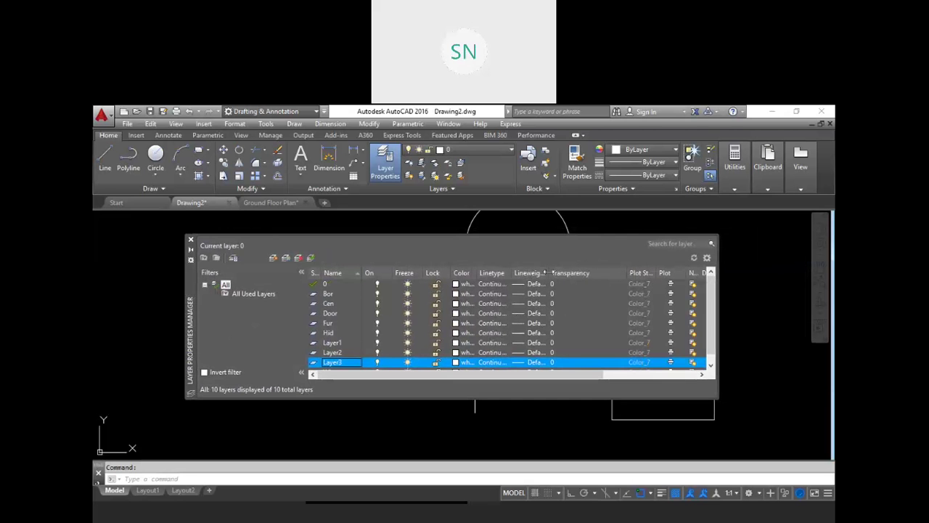
pyautogui.doubleClick(550, 273)
pyautogui.doubleClick(512, 272)
pyautogui.doubleClick(476, 273)
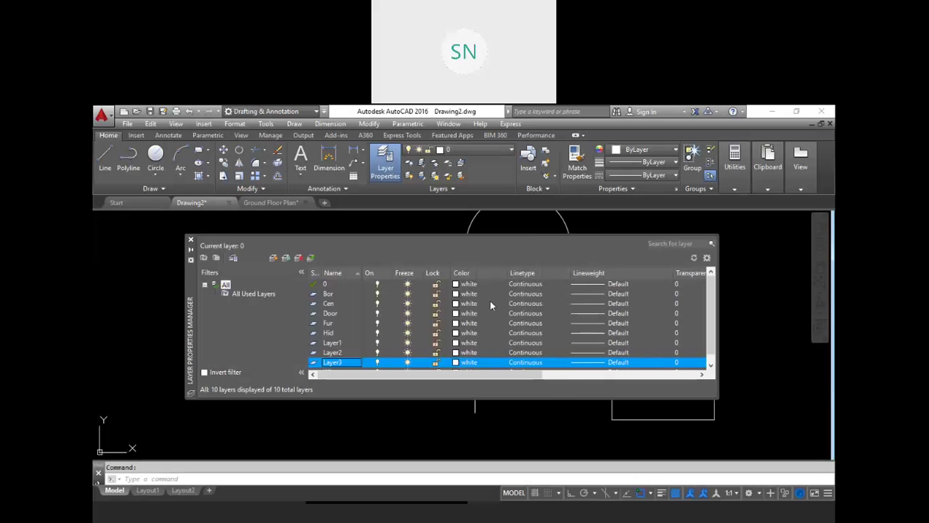
# Step: Set the Bor layer's color to red and the Cen layer's color to yellow
pyautogui.click(474, 294)
pyautogui.click(474, 294)
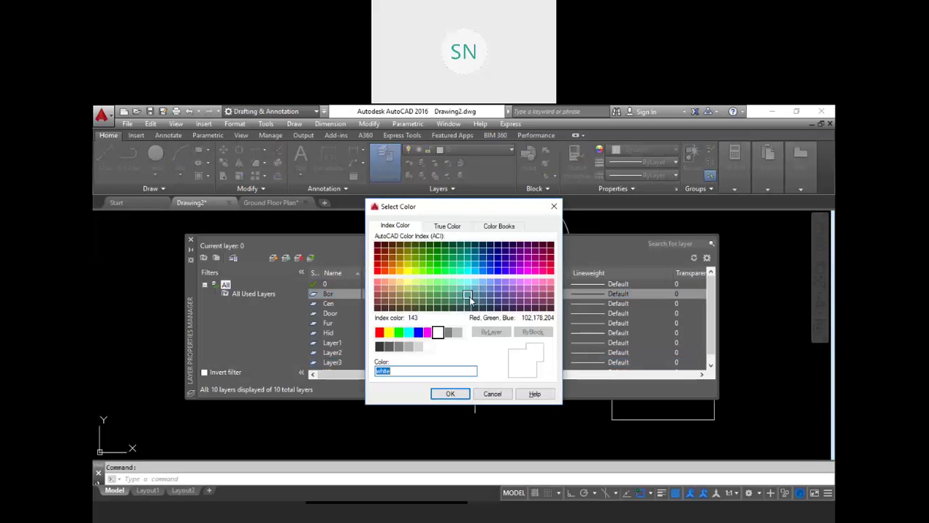
pyautogui.click(379, 333)
pyautogui.click(450, 394)
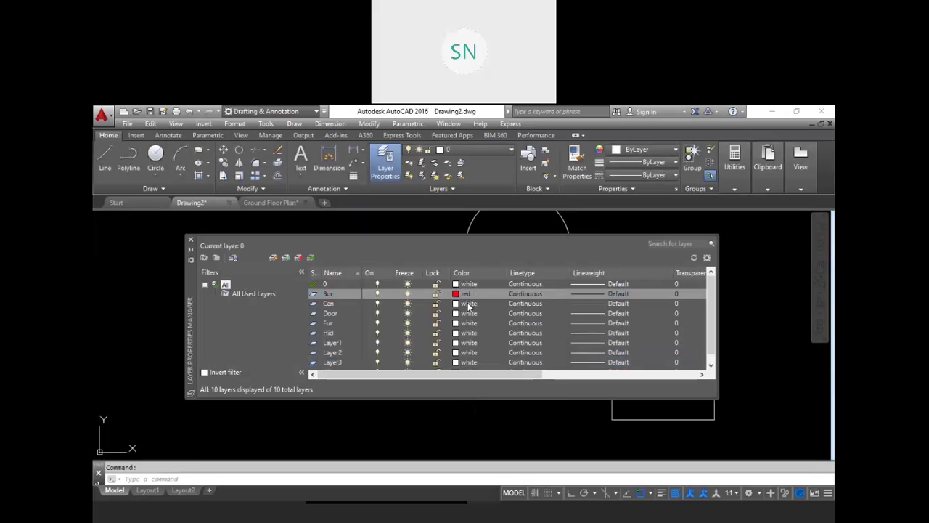
pyautogui.click(469, 303)
pyautogui.click(389, 332)
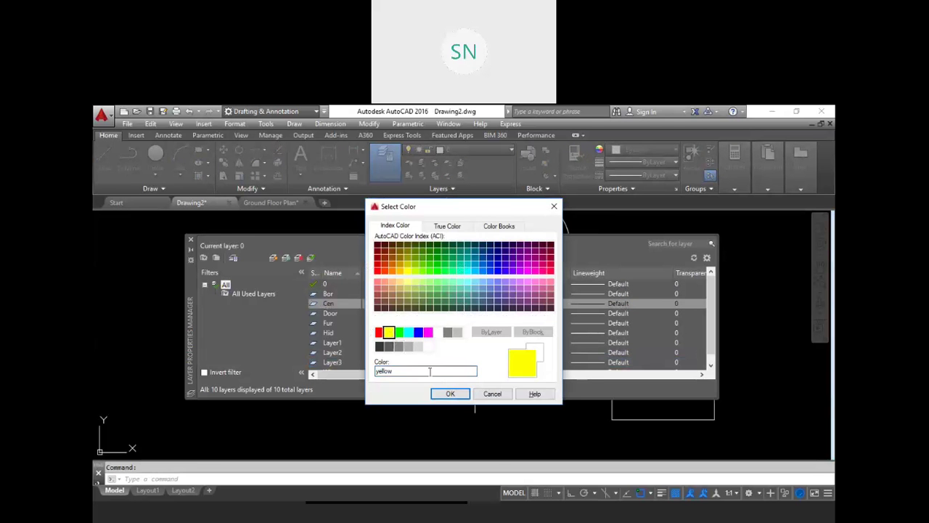
pyautogui.click(450, 394)
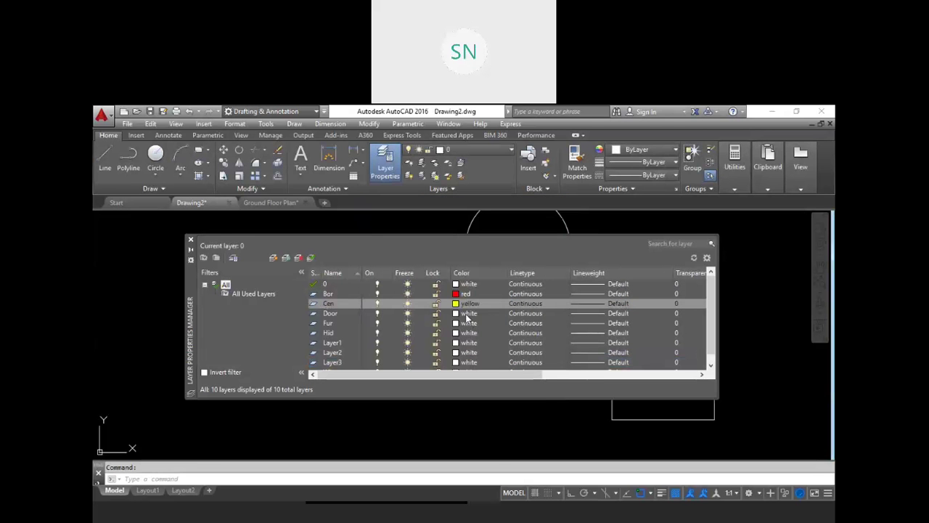
# Step: Set the Door layer's color to green and the Fur layer's color to cyan
pyautogui.click(468, 313)
pyautogui.click(398, 333)
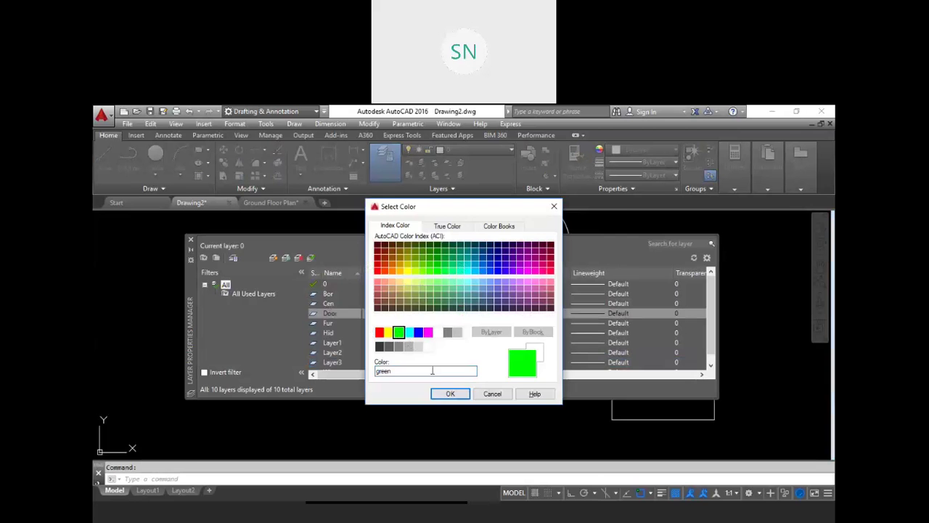
pyautogui.click(451, 394)
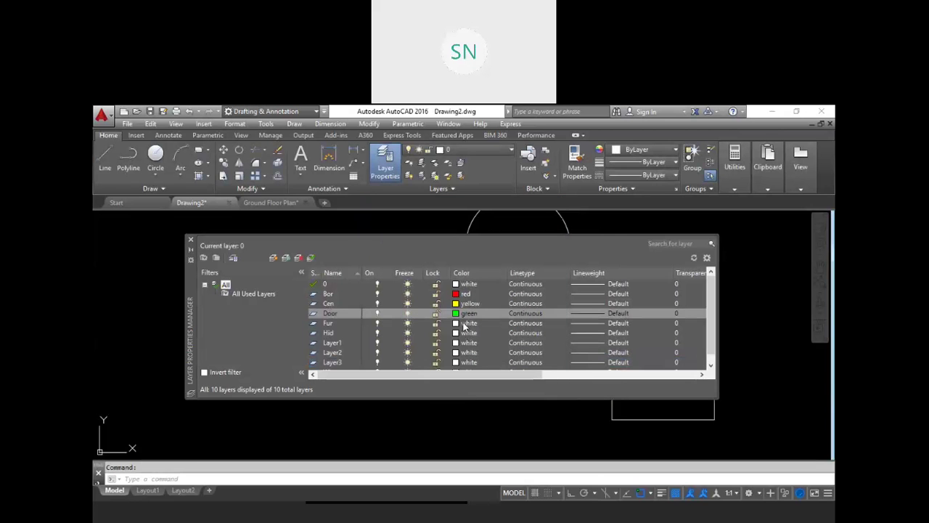
pyautogui.click(468, 323)
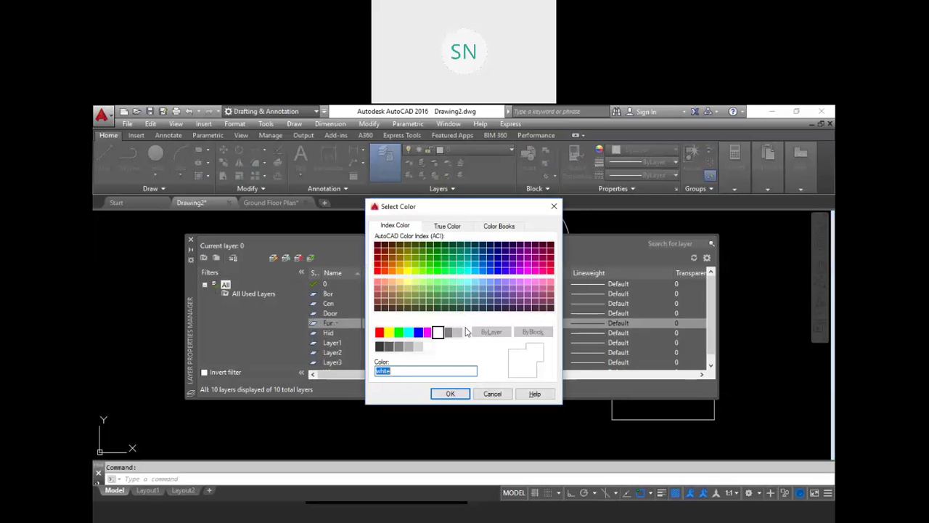
pyautogui.click(408, 332)
pyautogui.click(450, 394)
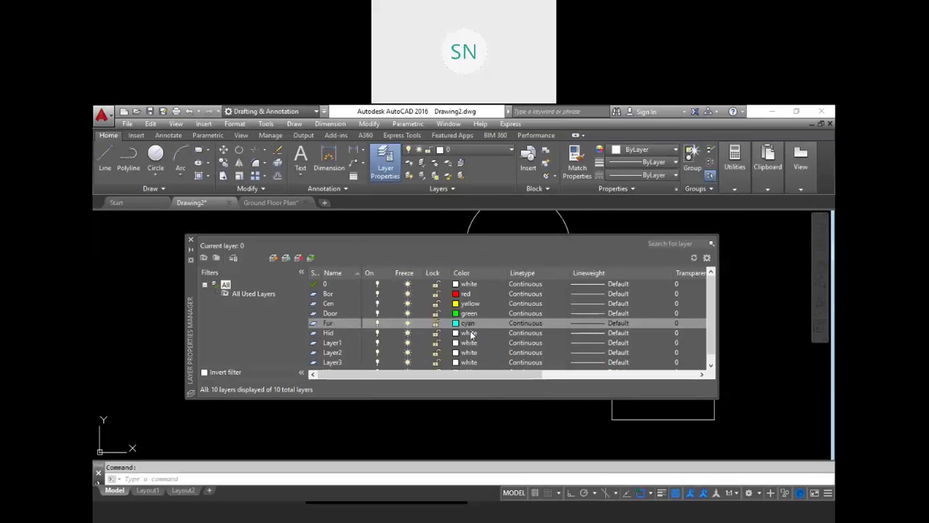
# Step: Set the Hid layer's color to blue and Layer1's color to magenta
pyautogui.click(467, 333)
pyautogui.click(418, 332)
pyautogui.click(451, 394)
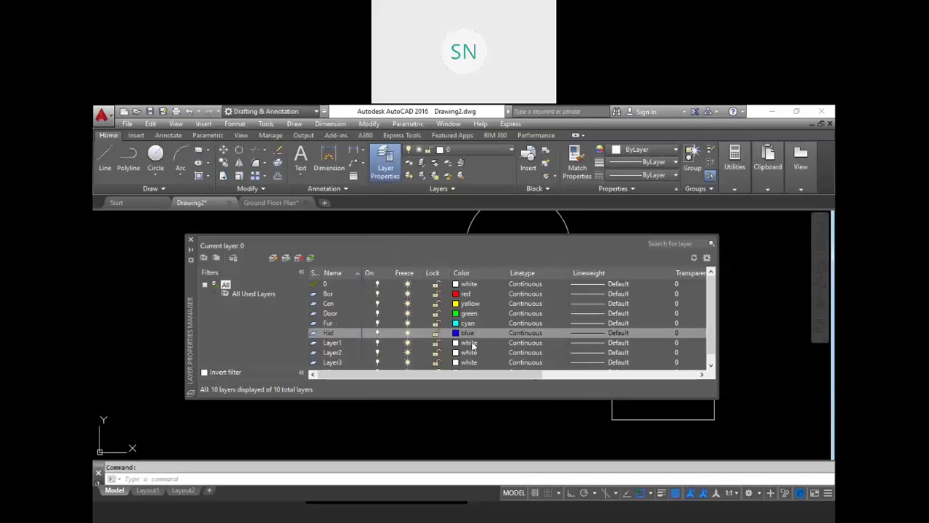
pyautogui.click(469, 344)
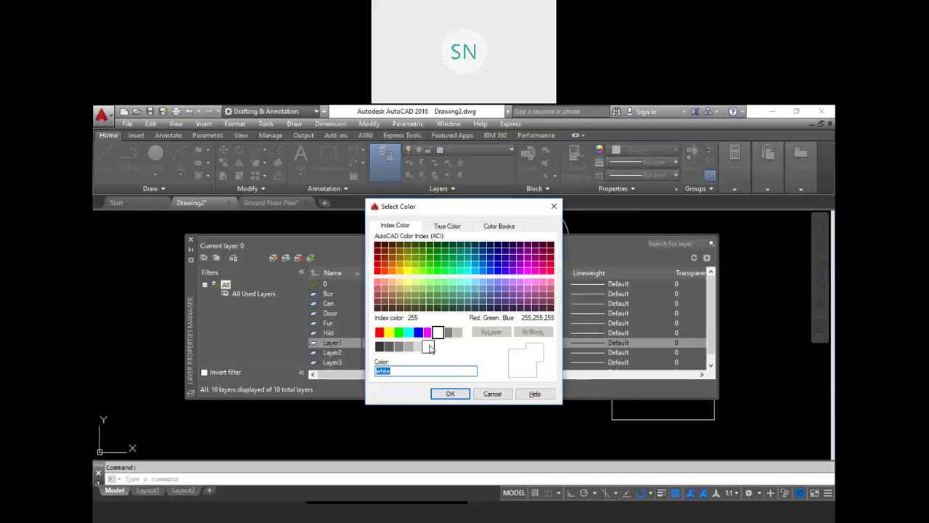
pyautogui.click(428, 332)
pyautogui.click(450, 394)
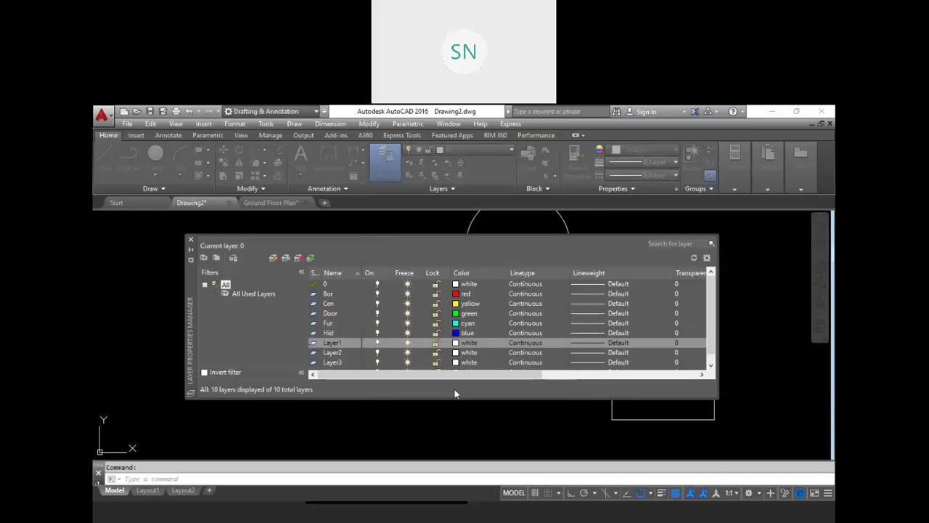
# Step: Set Layer2's color to index color 8 and Layer3's color to index color 184
pyautogui.scroll(-1, 475, 326)
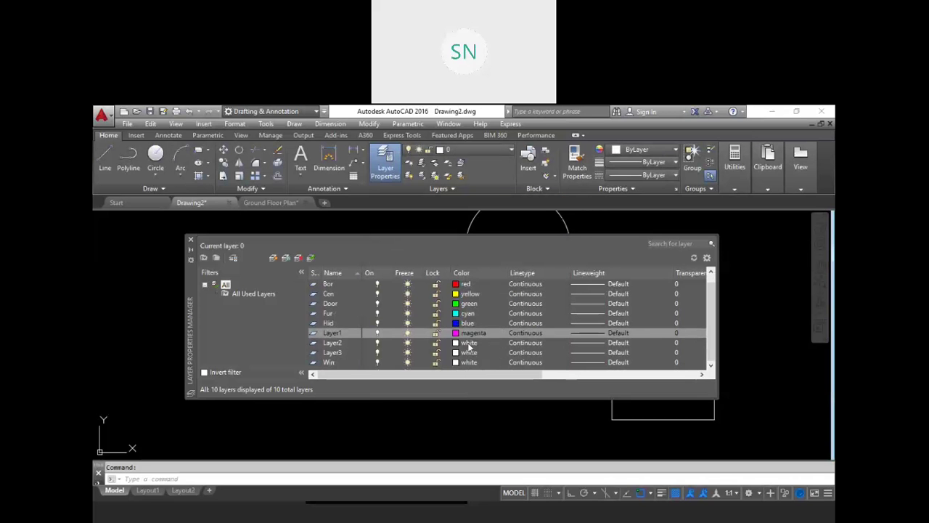
pyautogui.click(469, 343)
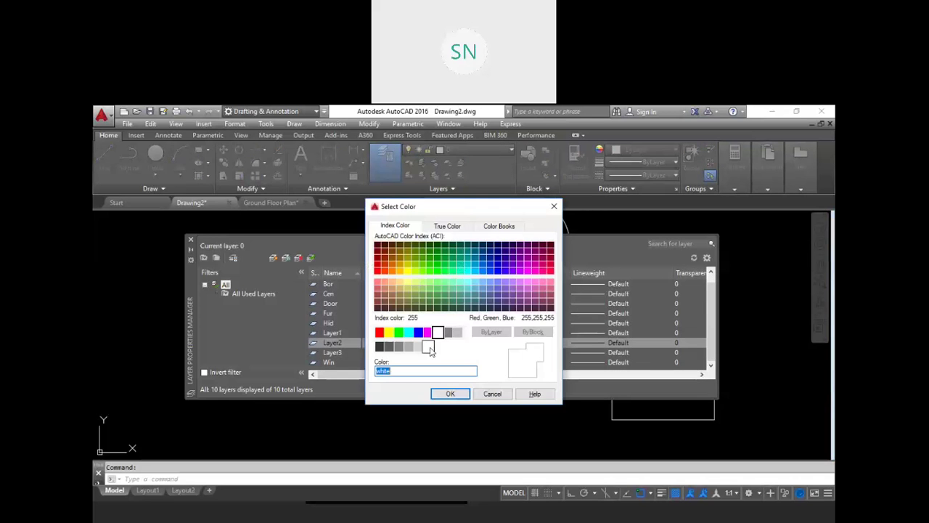
pyautogui.click(448, 332)
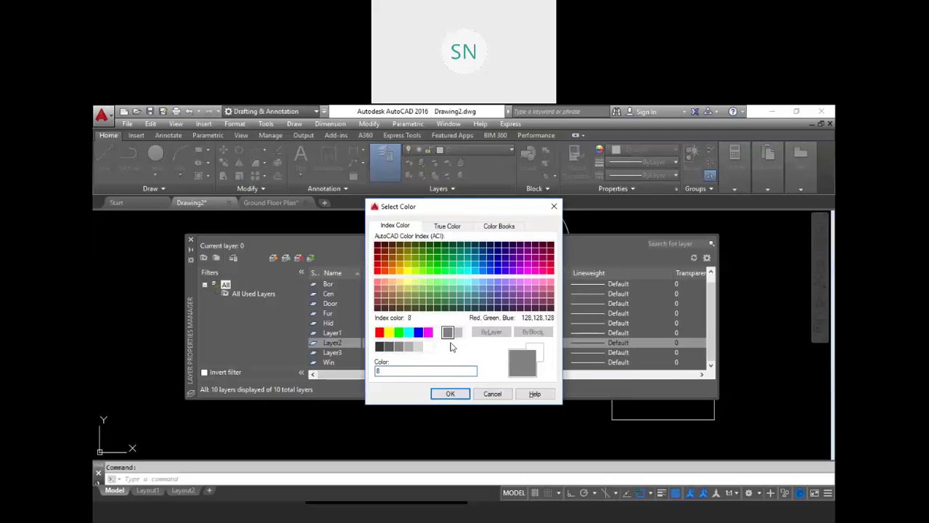
pyautogui.click(450, 394)
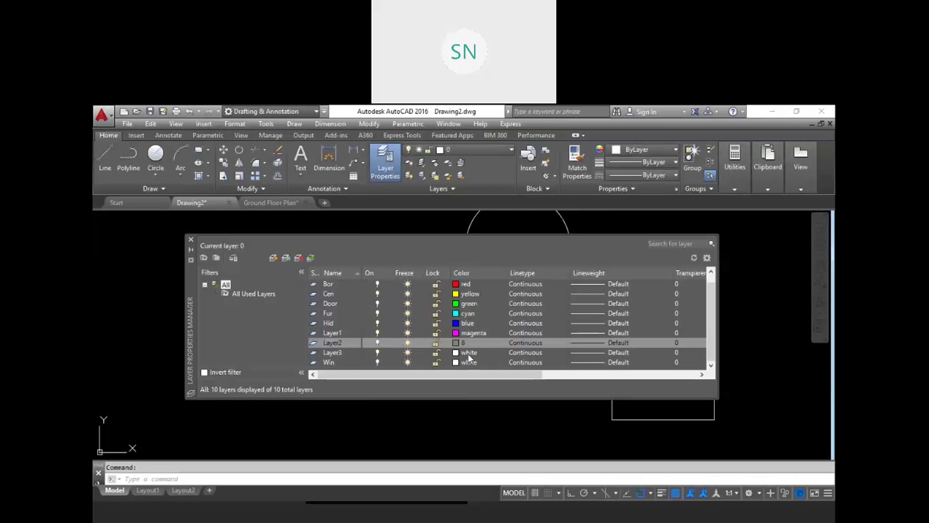
pyautogui.click(469, 354)
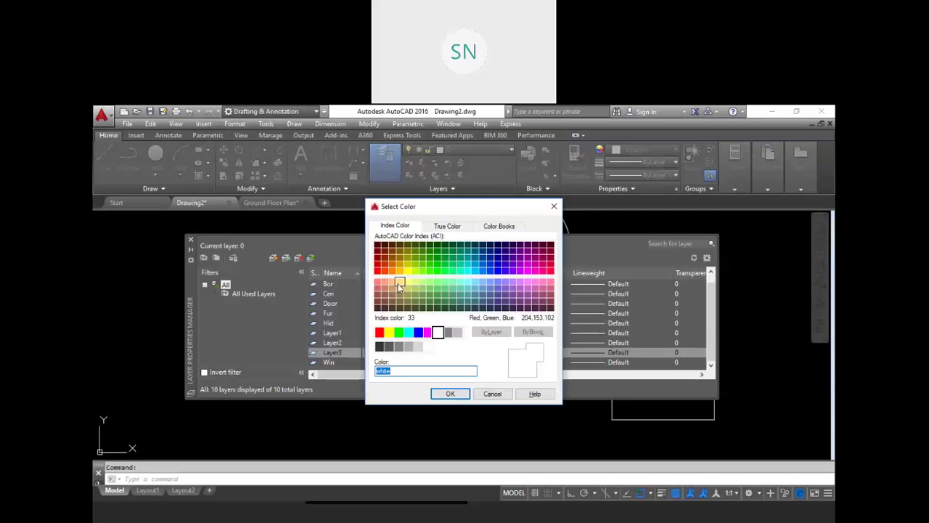
pyautogui.click(506, 257)
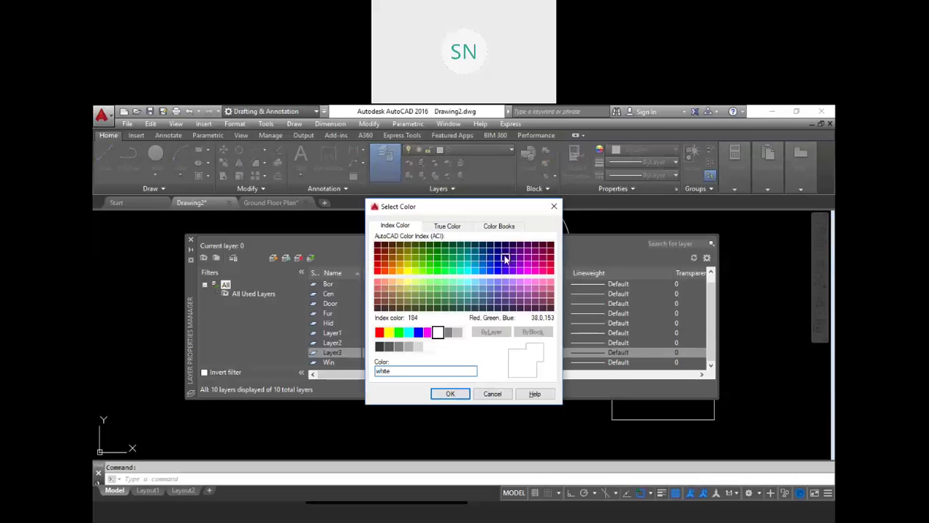
pyautogui.click(450, 393)
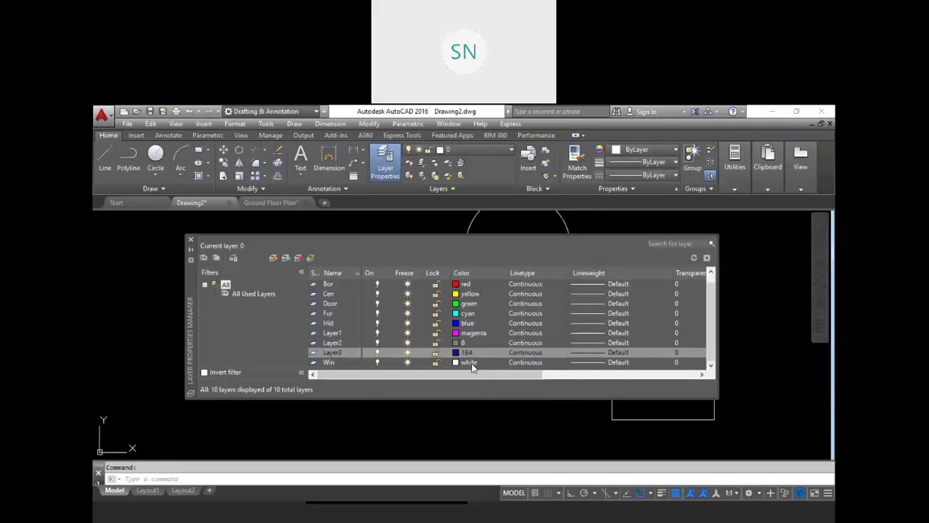
# Step: Set the Win layer's color to index color 34
pyautogui.click(467, 362)
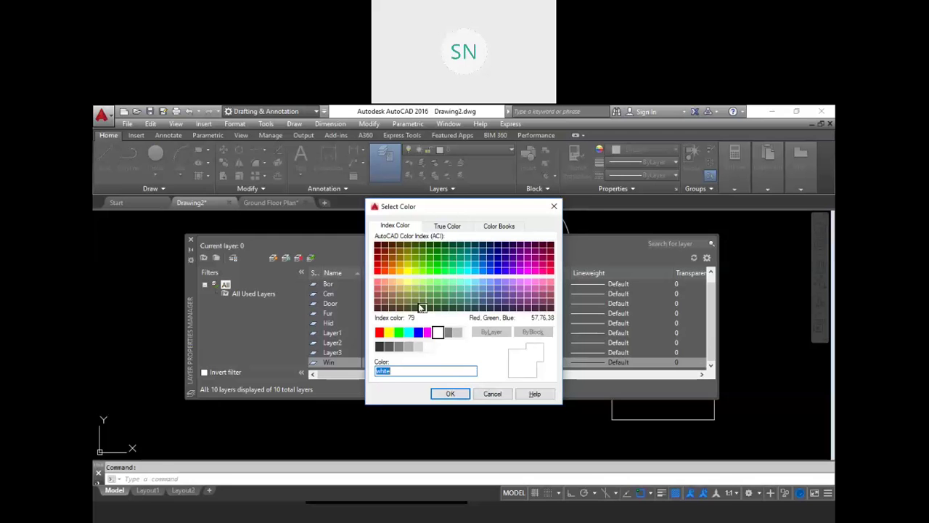
pyautogui.click(393, 263)
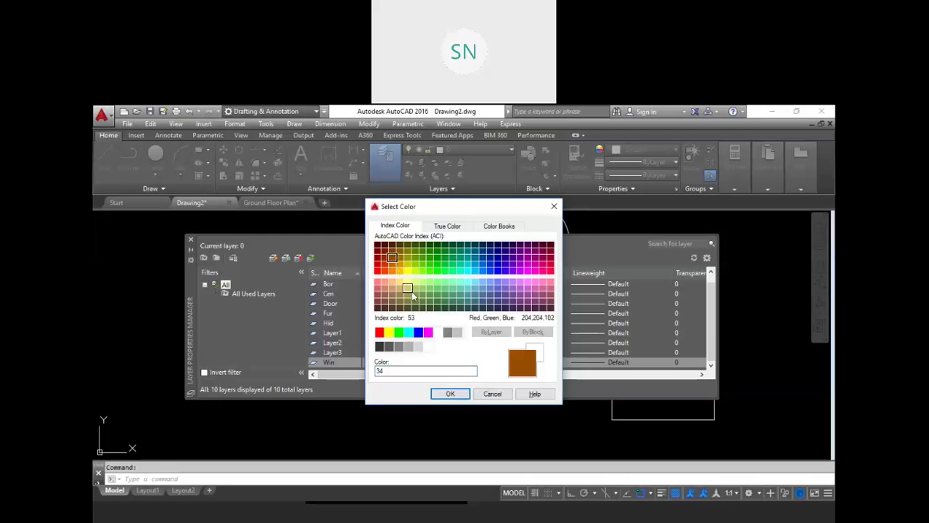
pyautogui.click(451, 394)
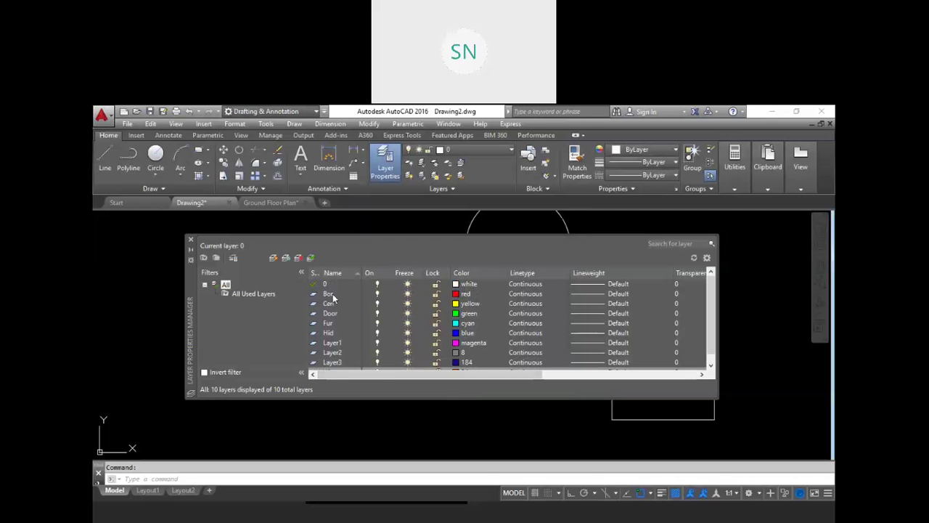
# Step: Load the BORDER linetype from acadiso.lin and assign it to the Bor layer
pyautogui.click(521, 294)
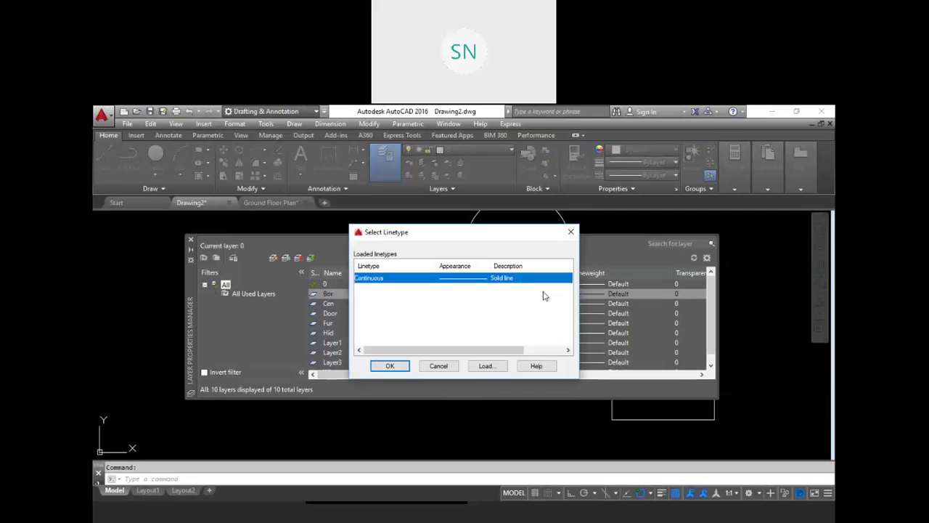
pyautogui.click(486, 365)
pyautogui.scroll(-4, 428, 309)
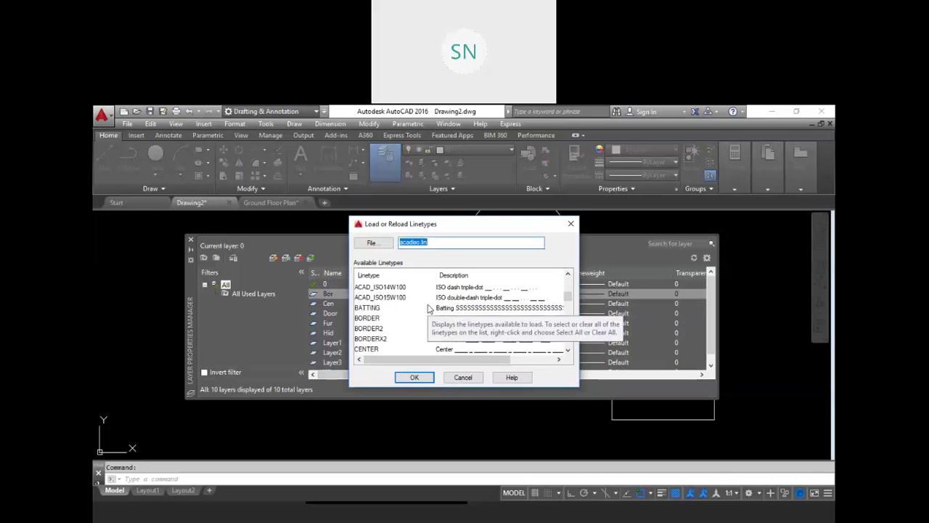
pyautogui.click(367, 317)
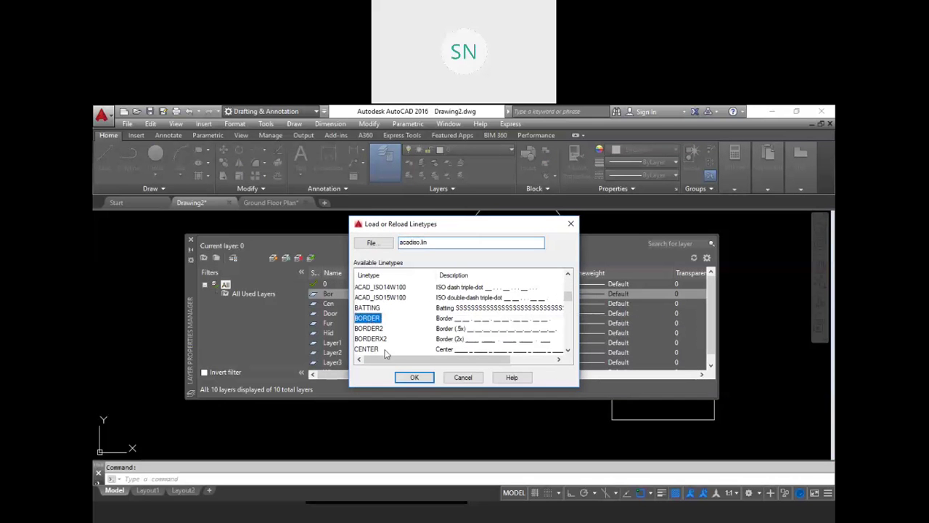
pyautogui.click(412, 378)
pyautogui.click(377, 279)
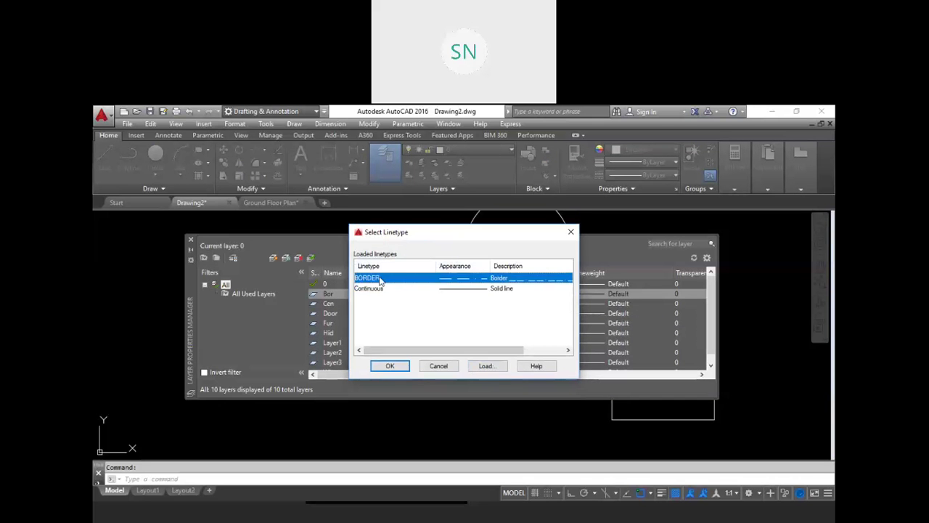
pyautogui.click(390, 366)
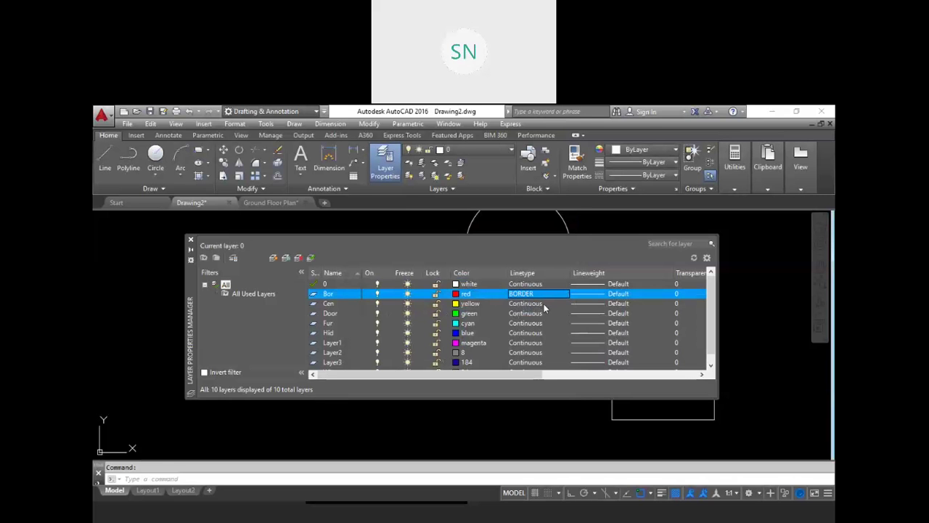
# Step: Set the Bor layer's lineweight to 0.70 mm
pyautogui.click(621, 294)
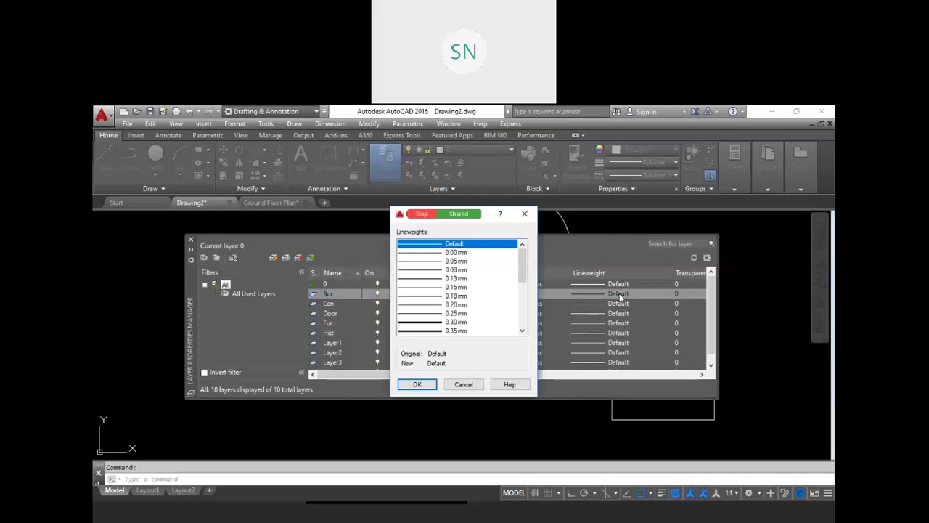
pyautogui.scroll(-2, 448, 302)
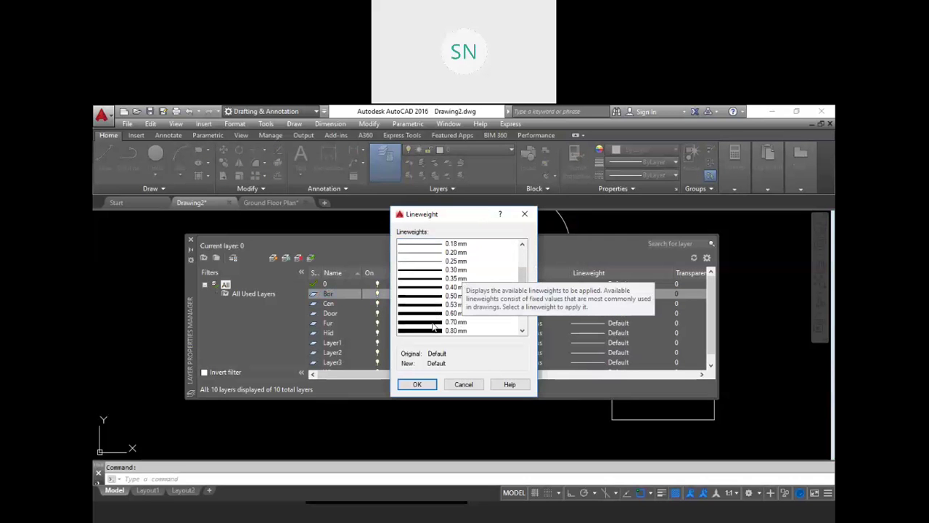
pyautogui.click(434, 322)
pyautogui.click(416, 384)
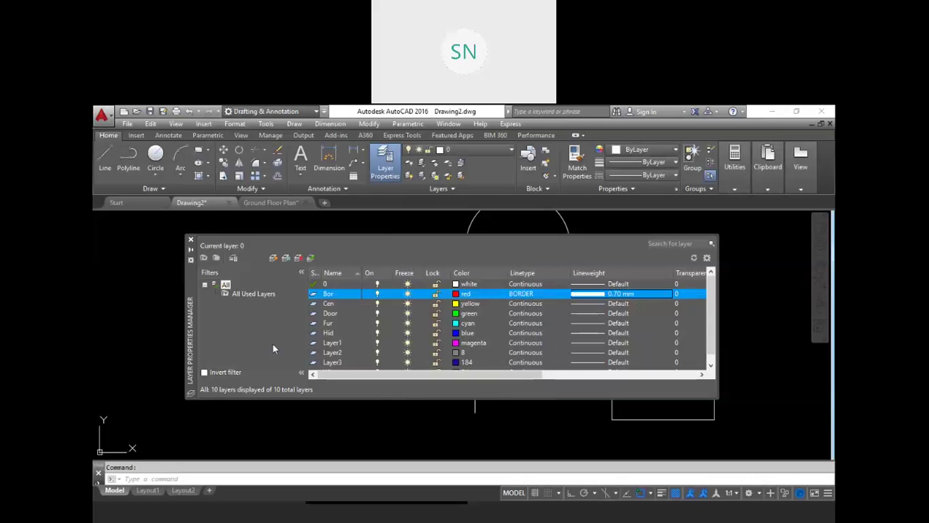
# Step: Load the CENTER linetype and assign it to the Cen layer
pyautogui.click(528, 304)
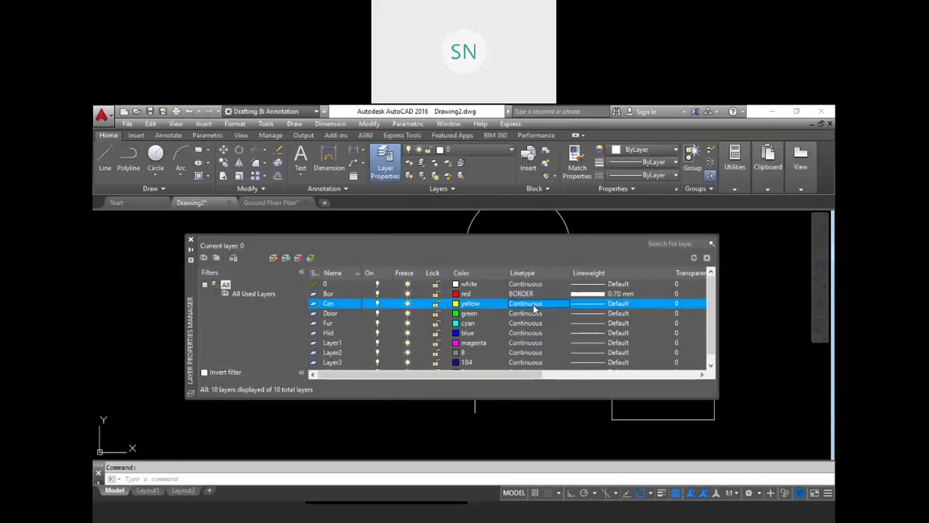
pyautogui.click(487, 366)
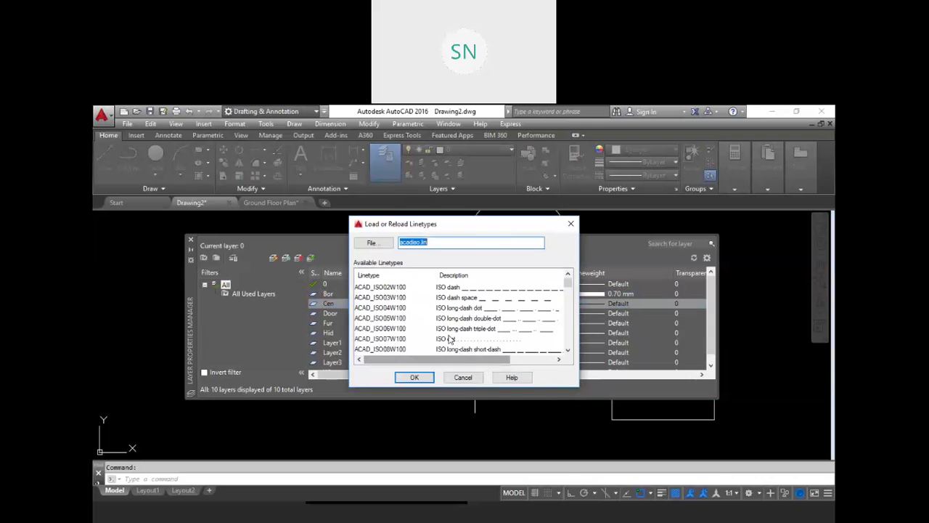
pyautogui.scroll(-1, 378, 325)
pyautogui.click(370, 288)
pyautogui.click(415, 378)
pyautogui.click(463, 289)
pyautogui.click(400, 366)
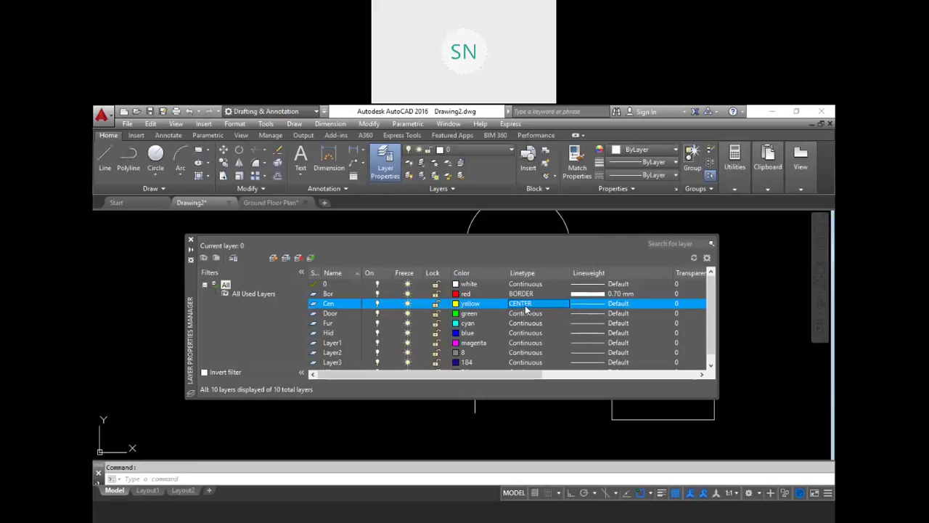
pyautogui.click(613, 305)
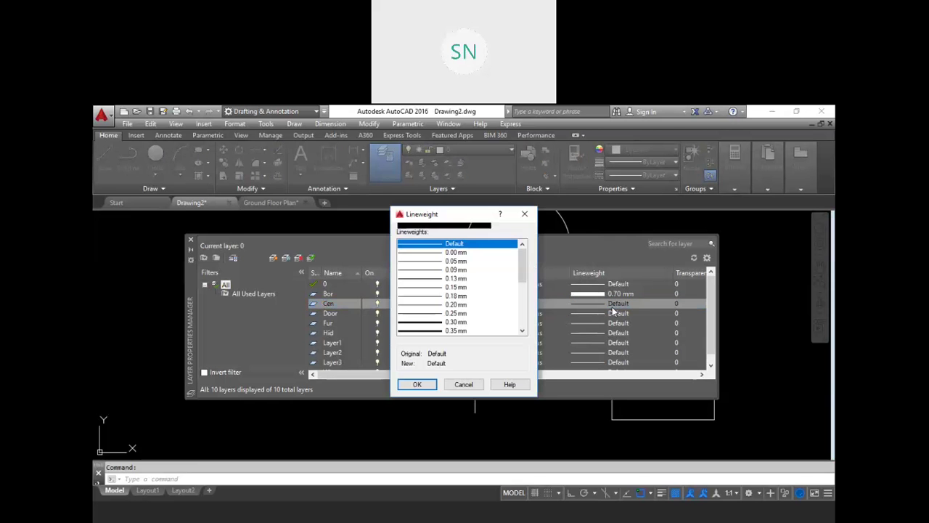
pyautogui.click(524, 214)
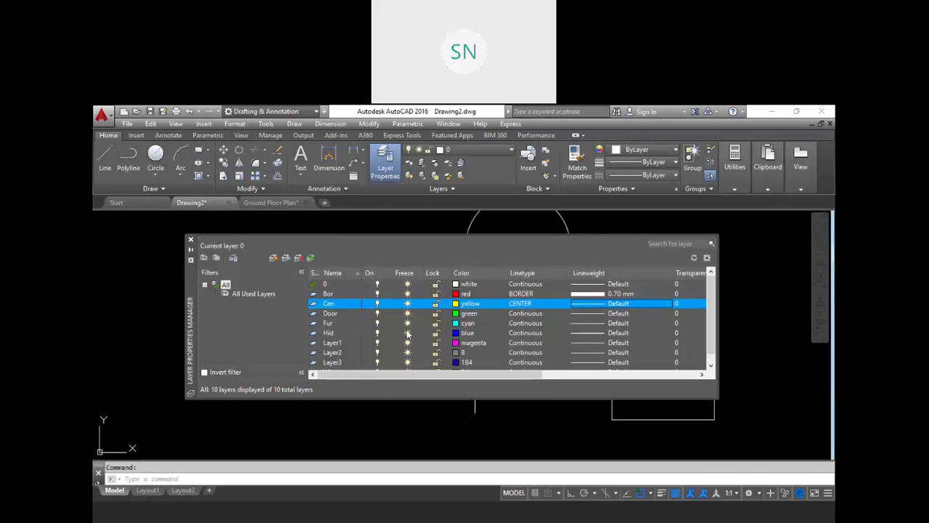
pyautogui.click(524, 313)
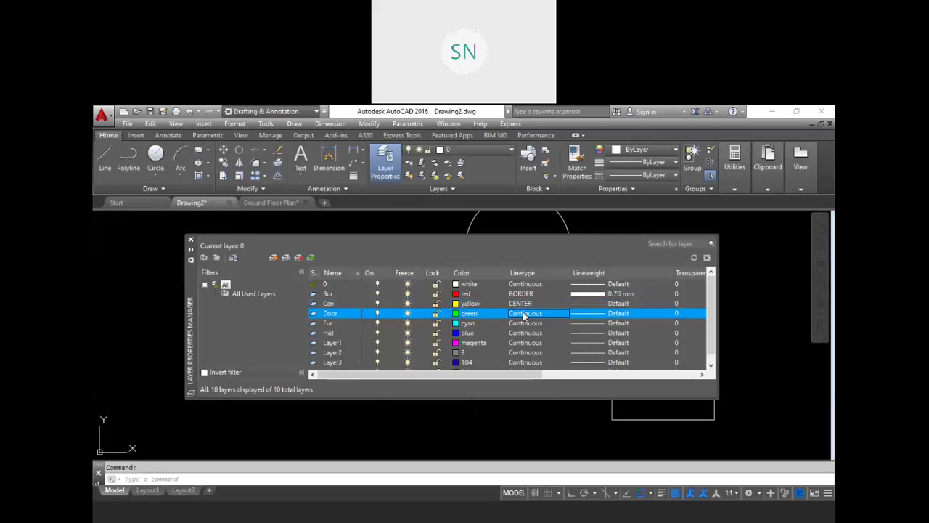
pyautogui.click(572, 233)
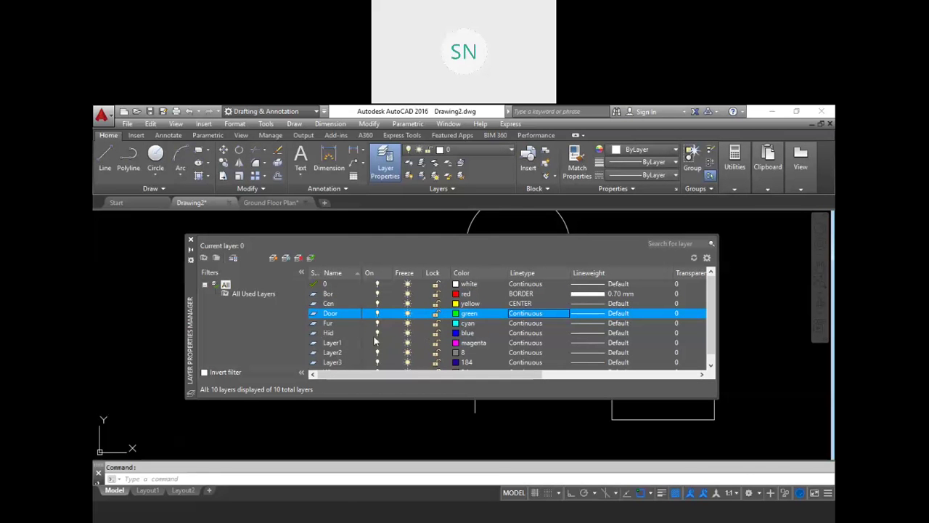
# Step: Load the HIDDEN linetype and assign it to the Hid layer
pyautogui.click(533, 334)
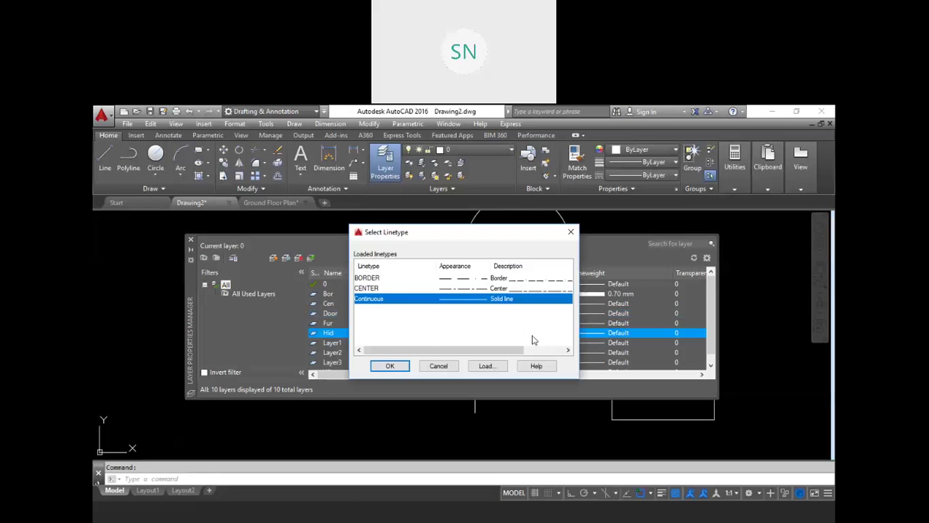
pyautogui.click(485, 367)
pyautogui.scroll(-7, 387, 303)
pyautogui.scroll(-1, 387, 310)
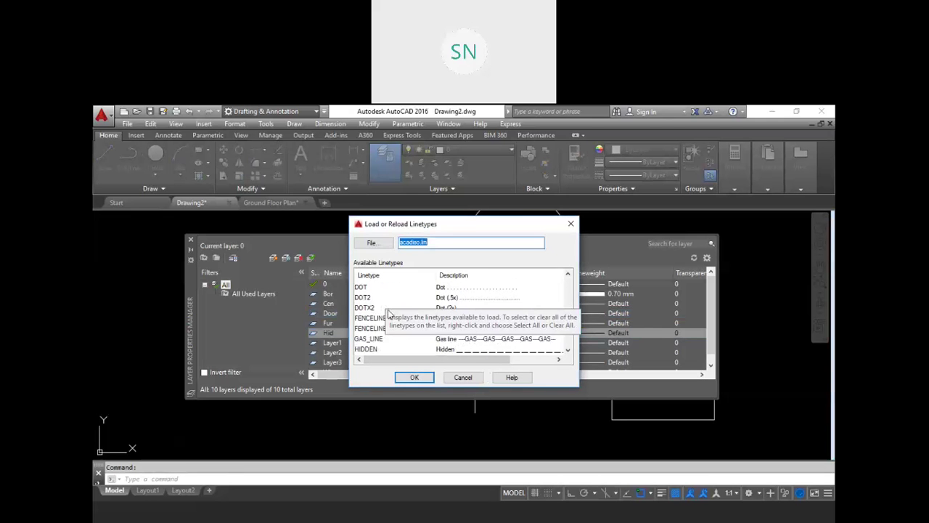
pyautogui.click(366, 349)
pyautogui.click(409, 377)
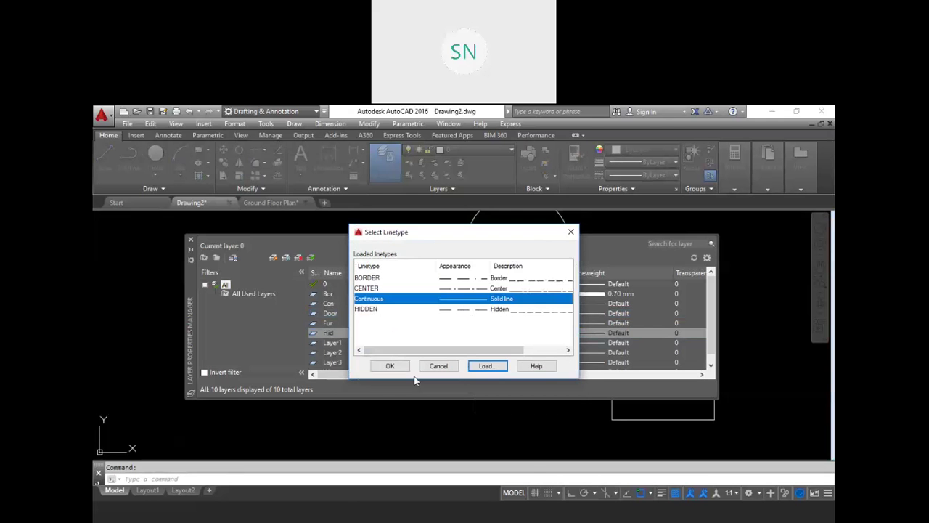
pyautogui.click(479, 309)
pyautogui.click(389, 366)
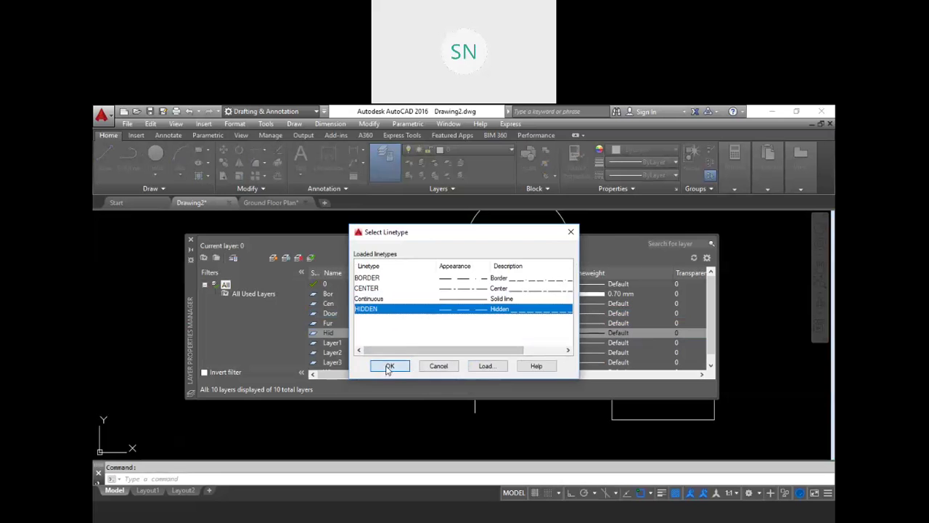
# Step: Set the Hid layer's transparency value to 70
pyautogui.click(697, 332)
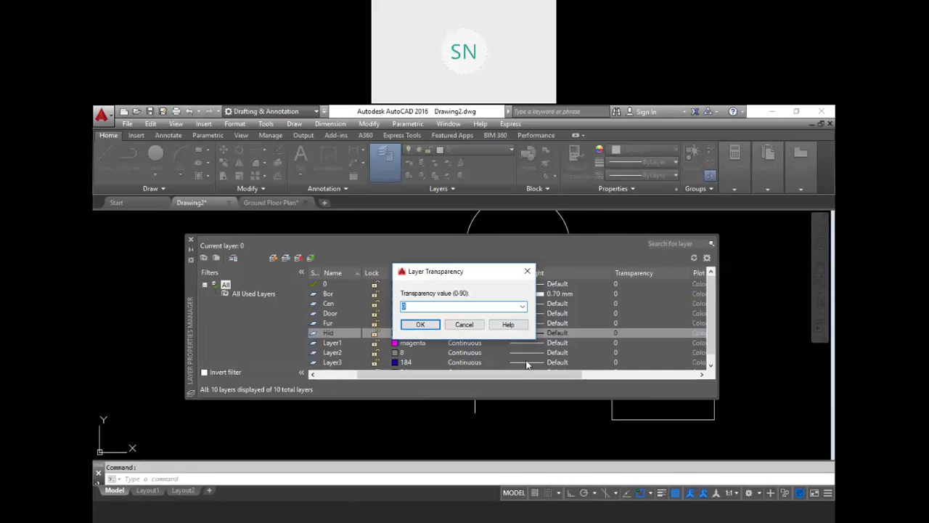
pyautogui.click(421, 322)
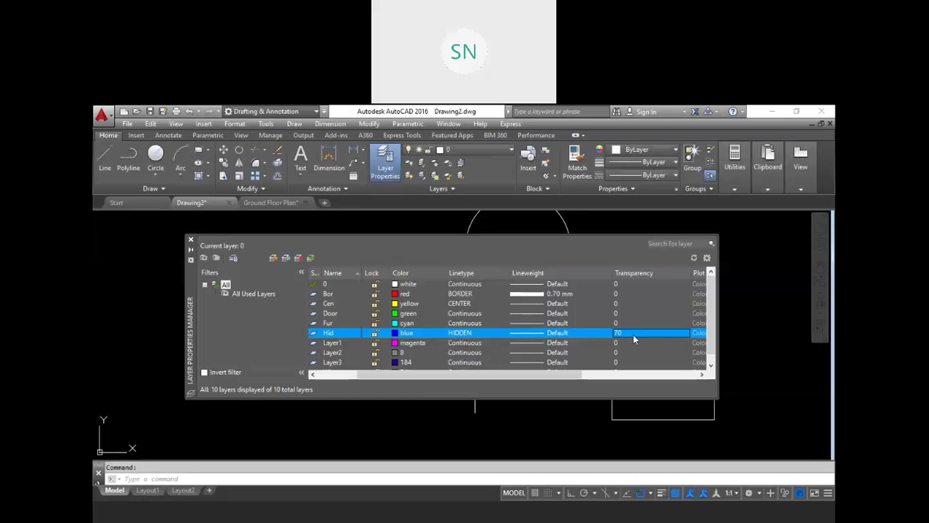
pyautogui.scroll(-1, 450, 322)
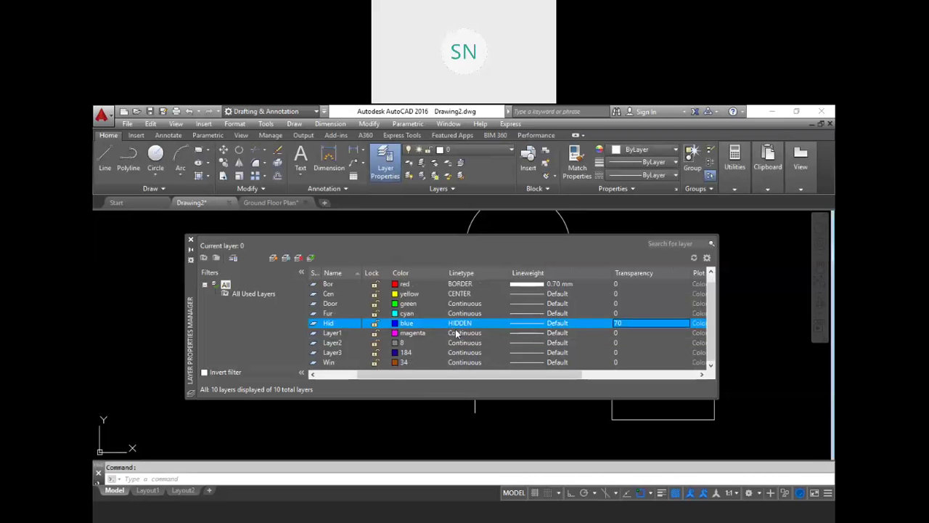
pyautogui.scroll(1, 470, 350)
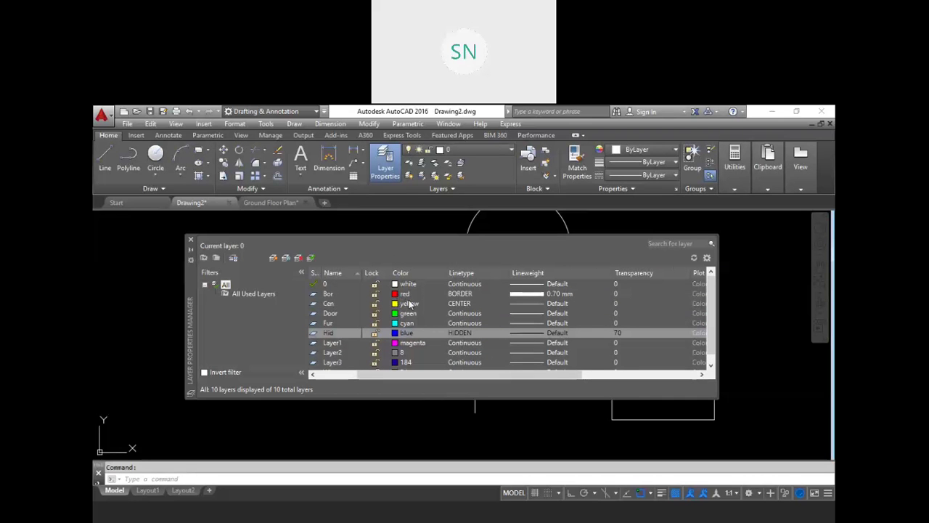
# Step: Close the layer manager and turn on lineweight display for the drawing
pyautogui.click(190, 242)
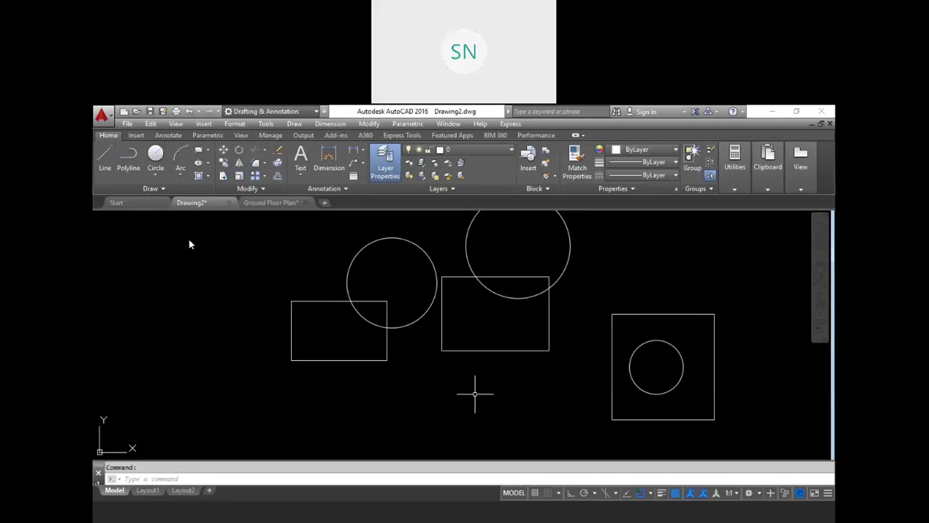
pyautogui.click(470, 151)
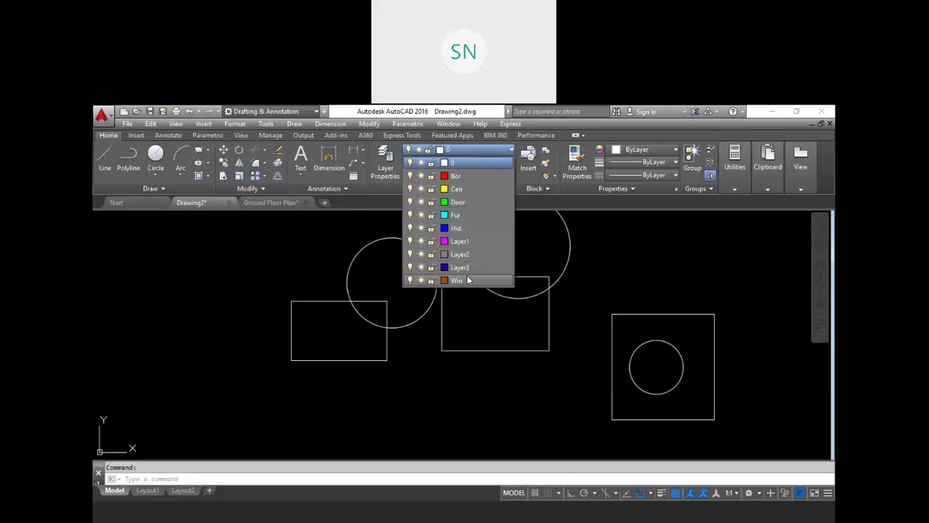
pyautogui.press('Escape')
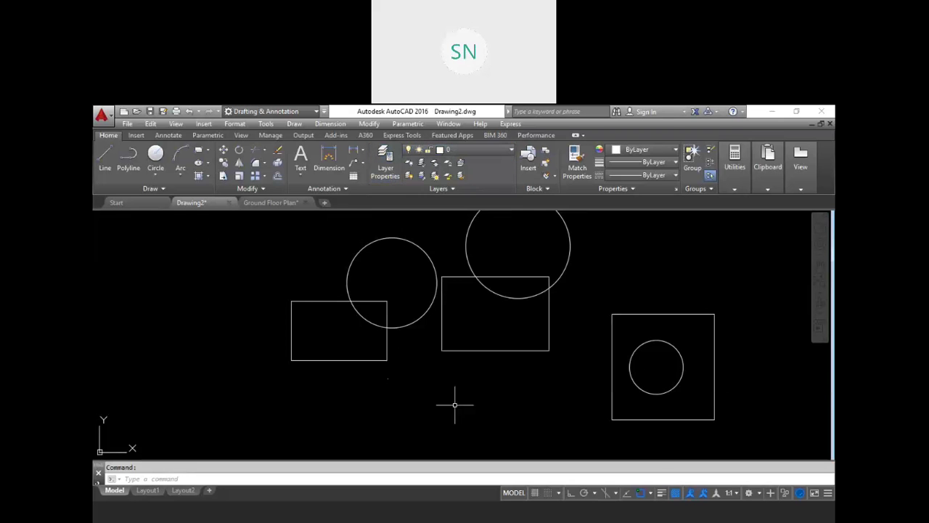
pyautogui.click(660, 494)
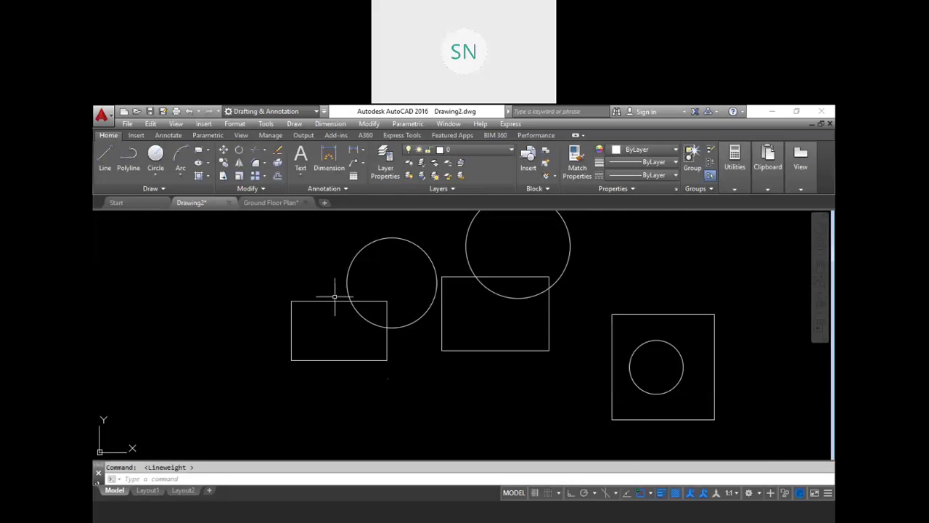
# Step: Assign the leftmost rectangle to the Bor layer and clear the selection
pyautogui.scroll(2, 333, 298)
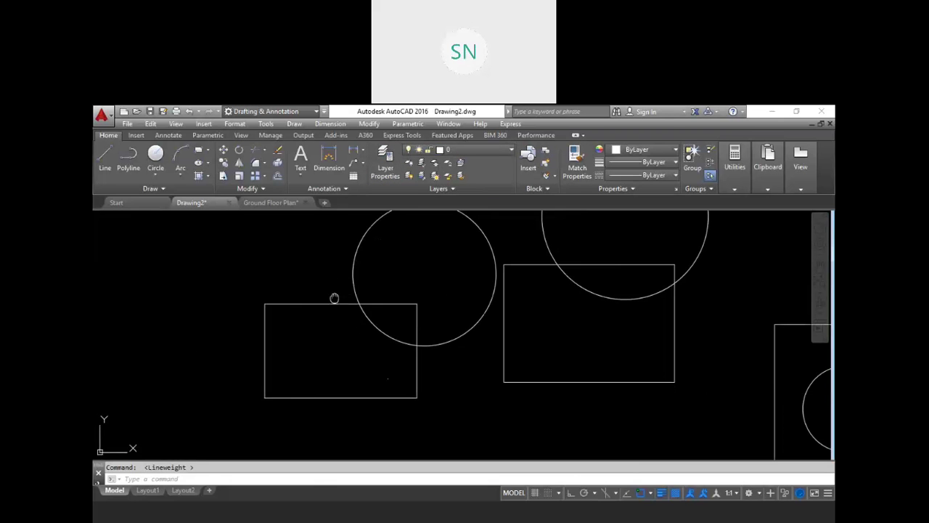
pyautogui.click(293, 328)
pyautogui.click(227, 279)
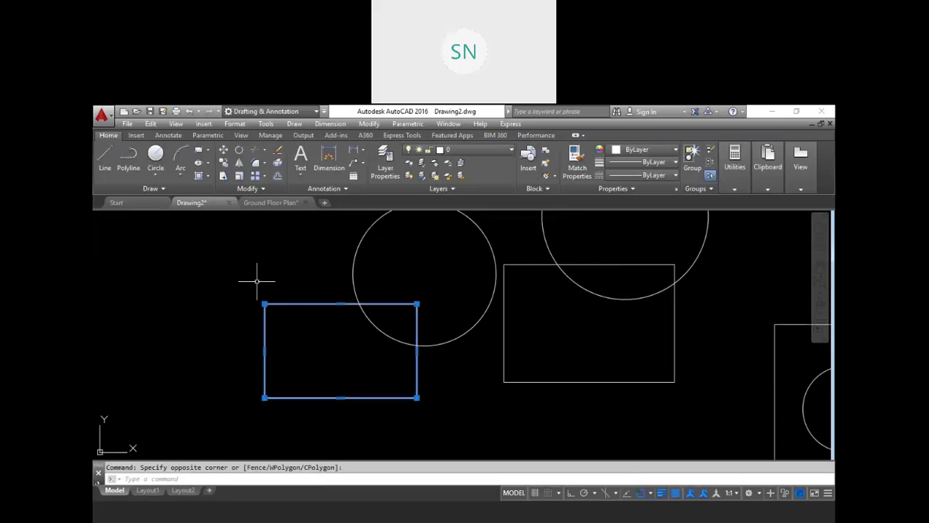
pyautogui.click(491, 148)
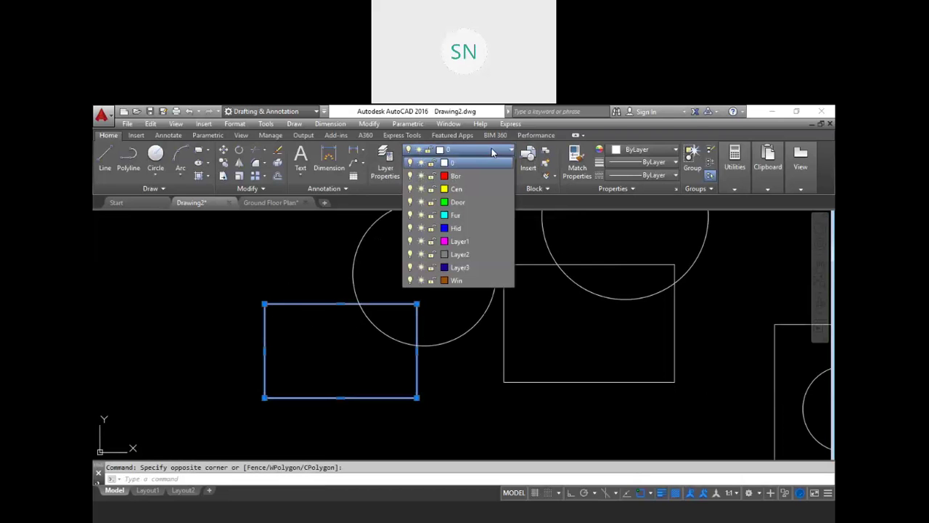
pyautogui.click(465, 176)
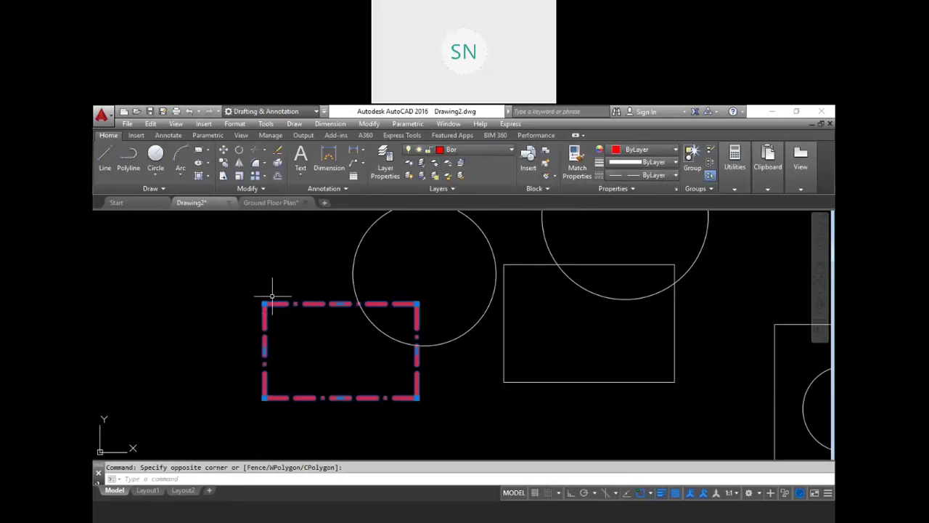
pyautogui.press('Escape')
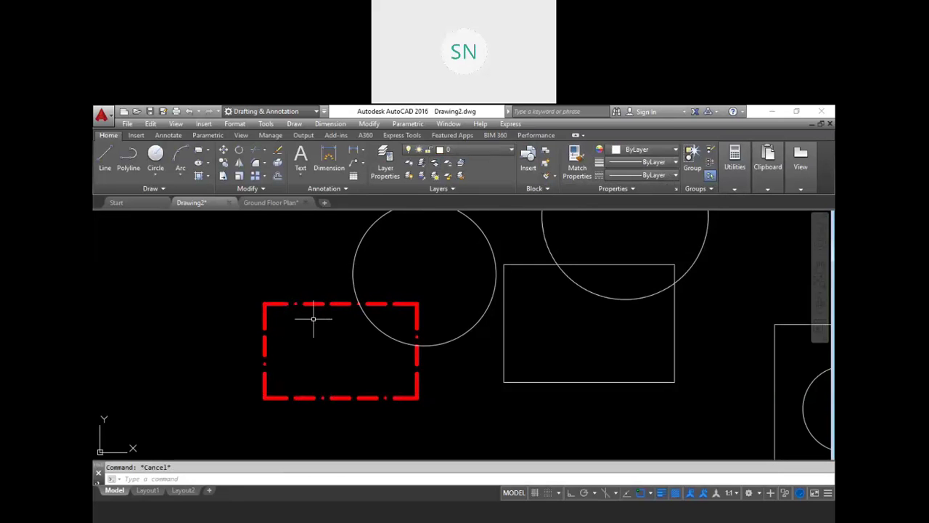
# Step: Assign the circle overlapping the Bor rectangle to the Cen layer and clear the selection
pyautogui.click(405, 262)
pyautogui.click(337, 211)
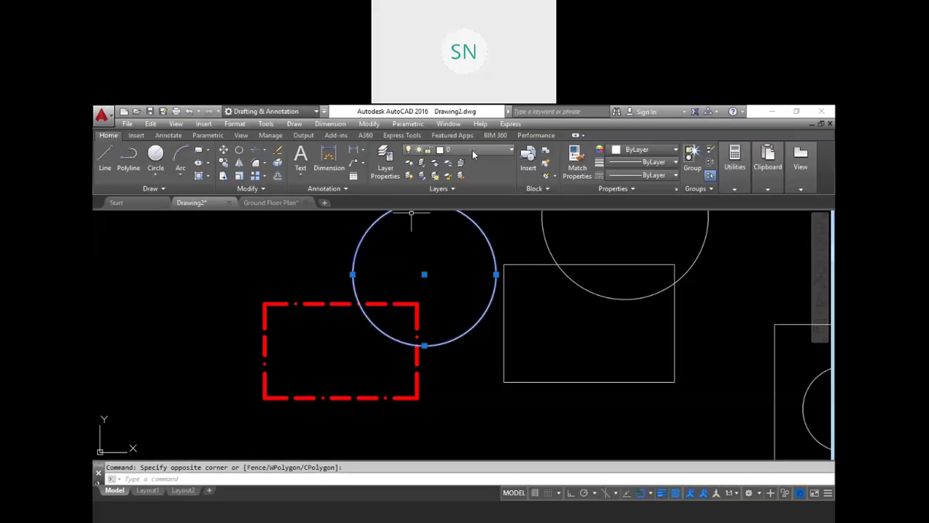
pyautogui.click(474, 149)
pyautogui.click(468, 187)
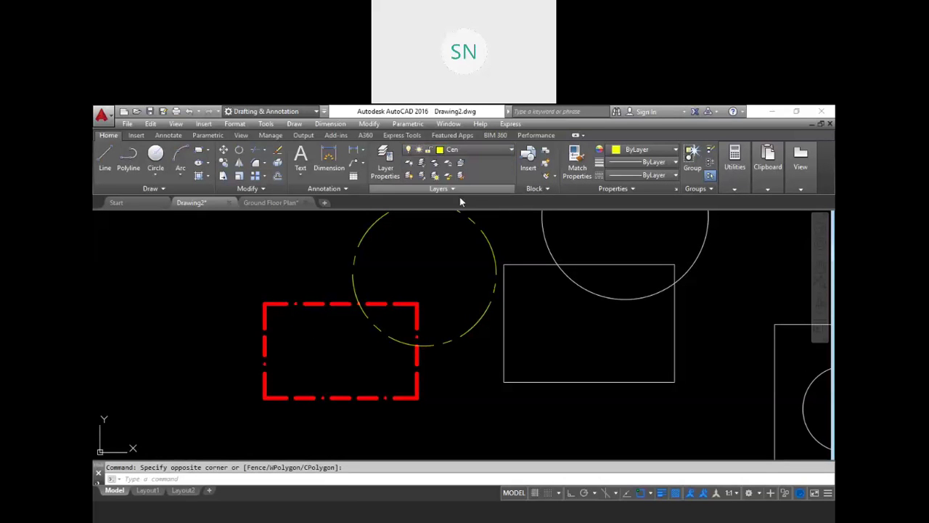
pyautogui.press('Escape')
# Step: Assign the middle rectangle below the large circle to the Hid layer and clear the selection
pyautogui.moveTo(448, 263); pyautogui.dragTo(368, 346, button='middle')
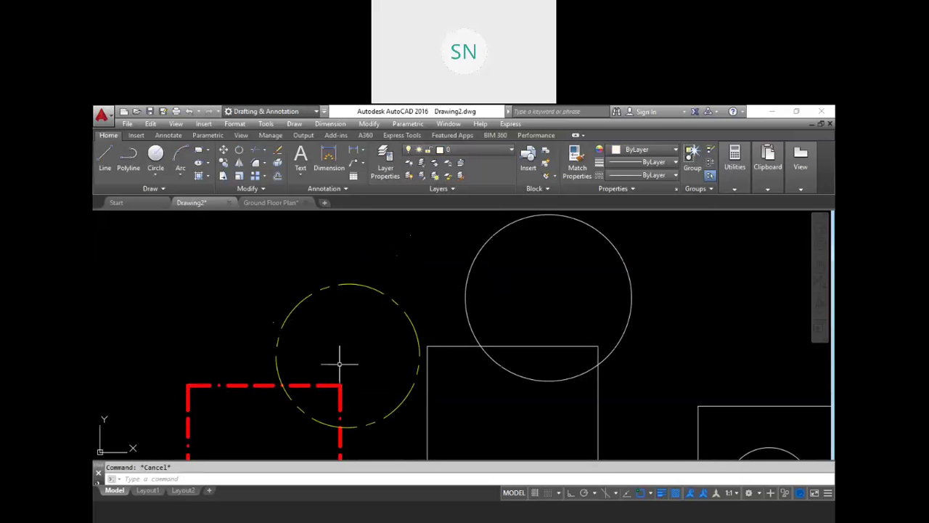
pyautogui.click(428, 347)
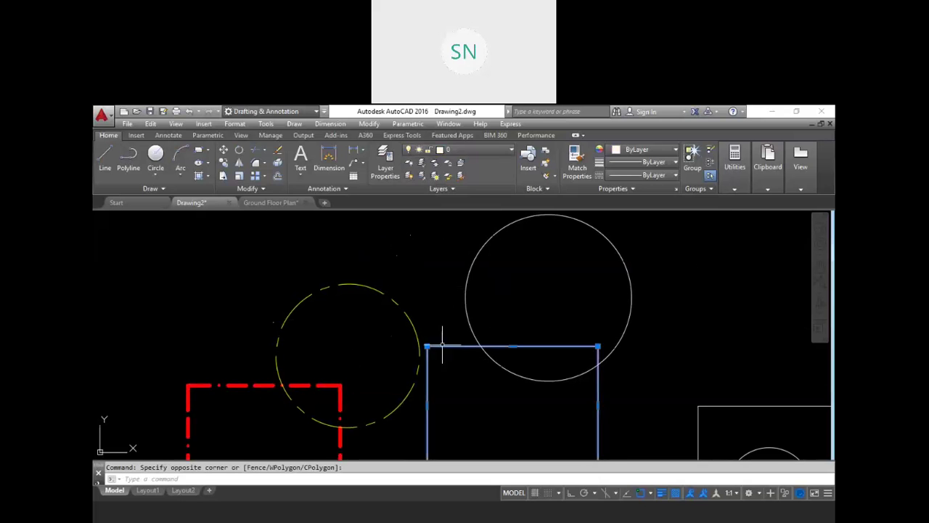
pyautogui.click(458, 151)
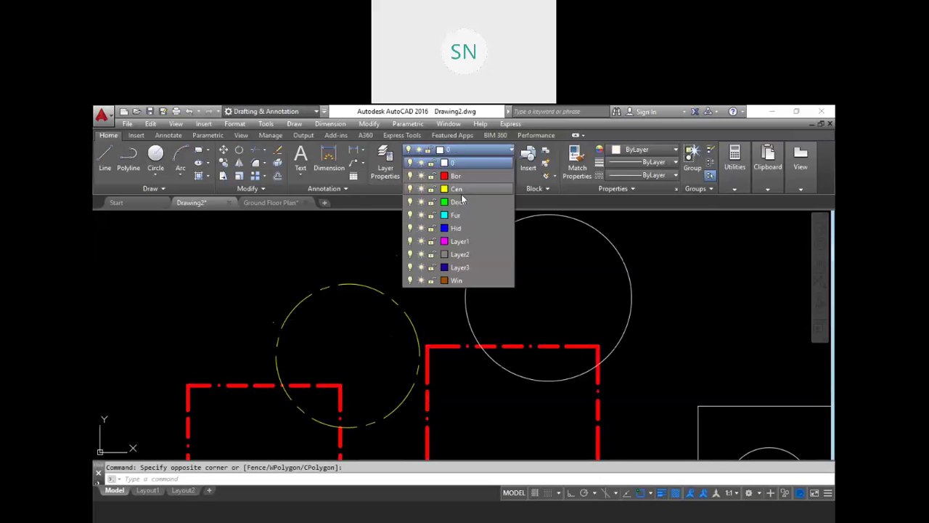
pyautogui.click(458, 229)
pyautogui.press('Escape')
# Step: Turn off transparency display and inspect the middle rectangle on the Hid layer
pyautogui.moveTo(543, 307); pyautogui.dragTo(446, 220, button='middle')
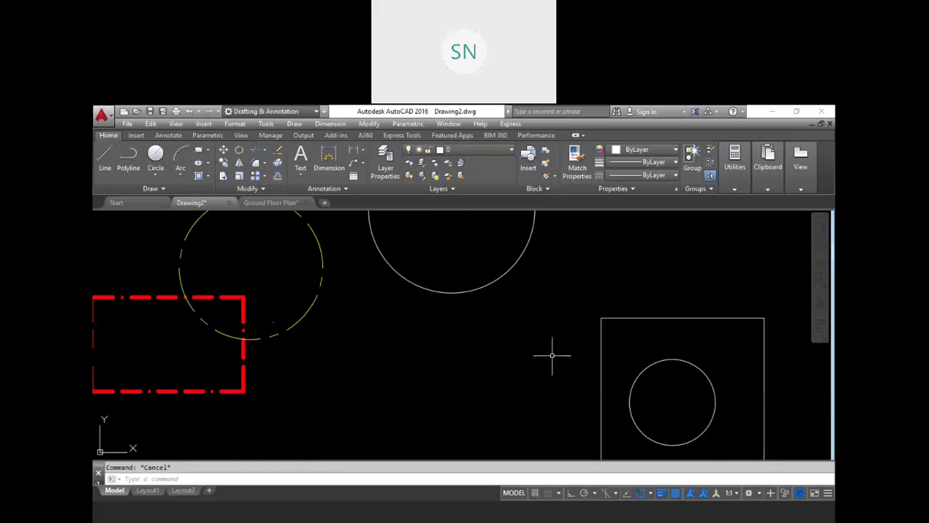
pyautogui.click(676, 494)
pyautogui.moveTo(572, 233); pyautogui.dragTo(572, 237, button='middle')
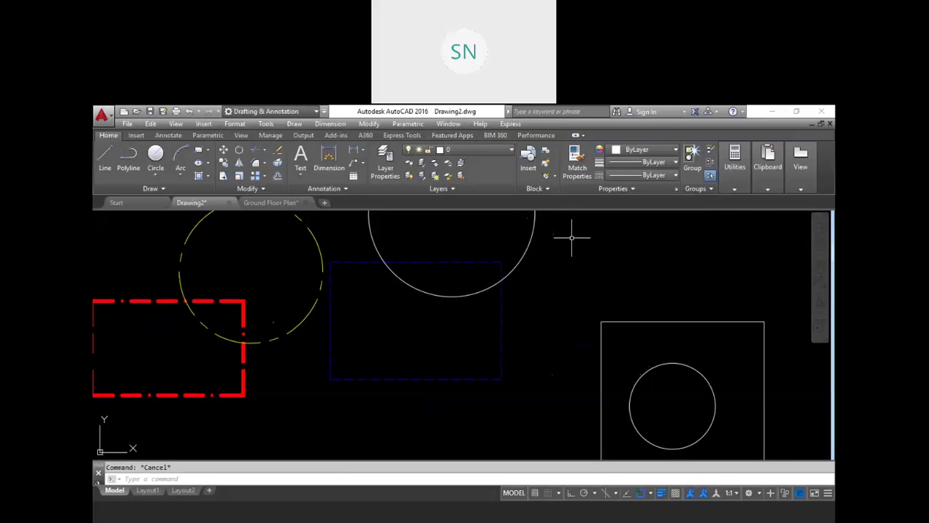
pyautogui.scroll(2, 394, 365)
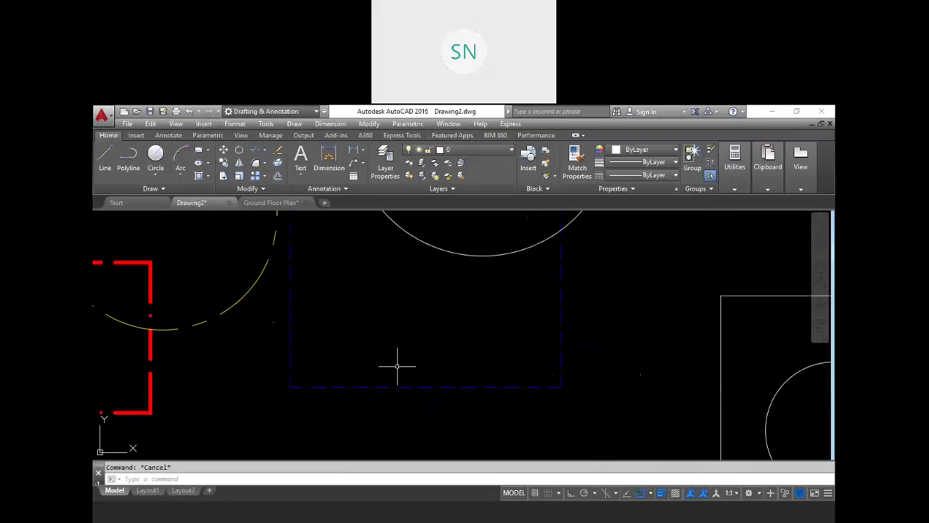
pyautogui.scroll(4, 394, 361)
pyautogui.scroll(-8, 395, 361)
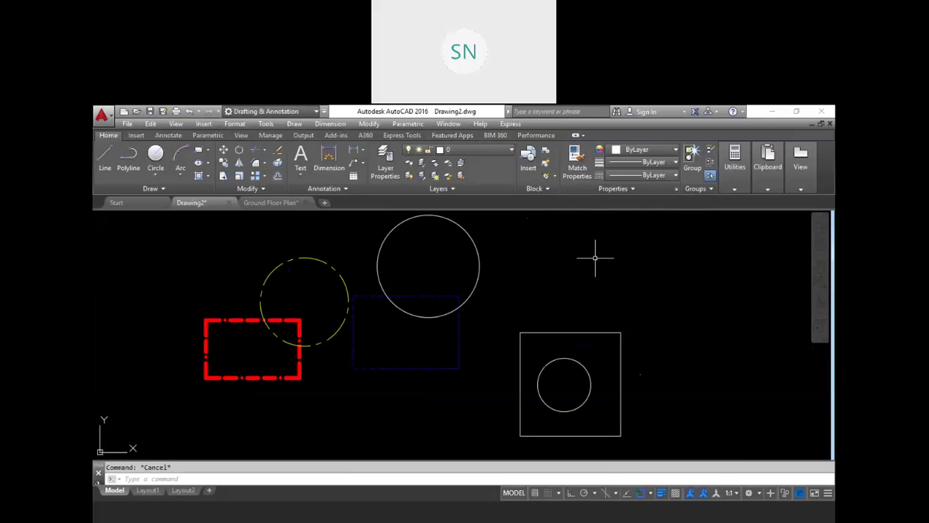
# Step: Make Fur the current layer and draw a small rectangle just above the square with the inner circle
pyautogui.click(462, 153)
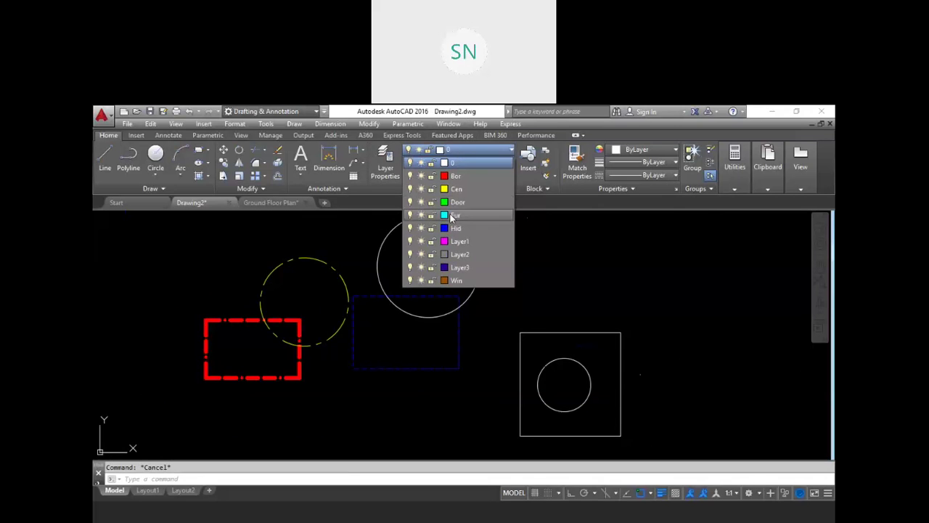
pyautogui.click(457, 216)
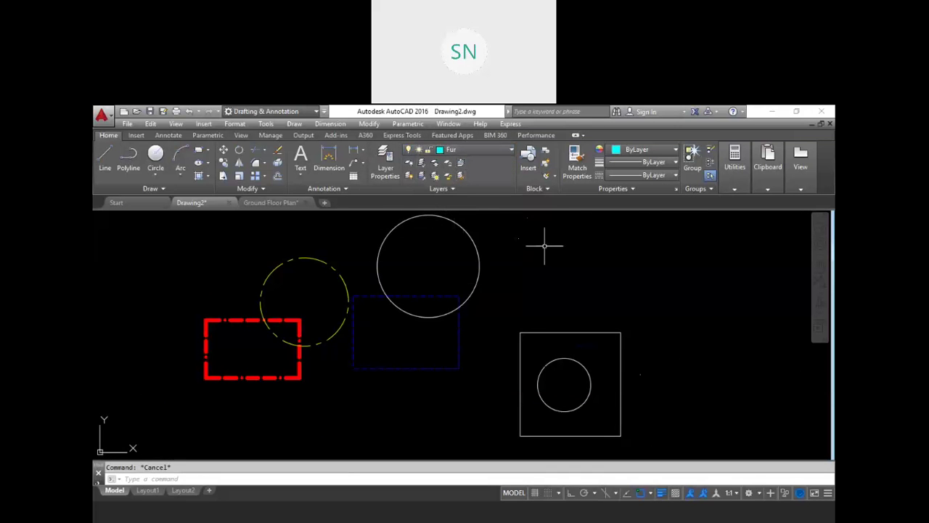
pyautogui.write('rec')
pyautogui.press('Return')
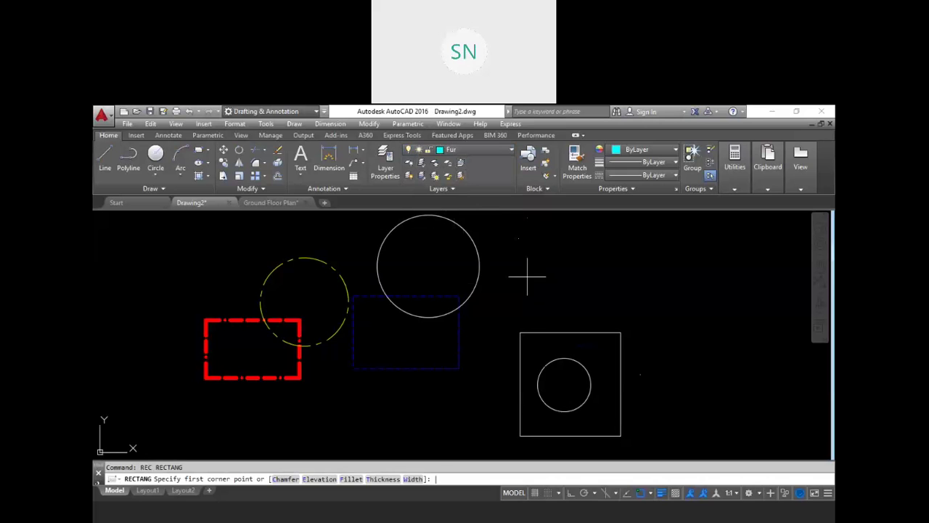
pyautogui.click(512, 312)
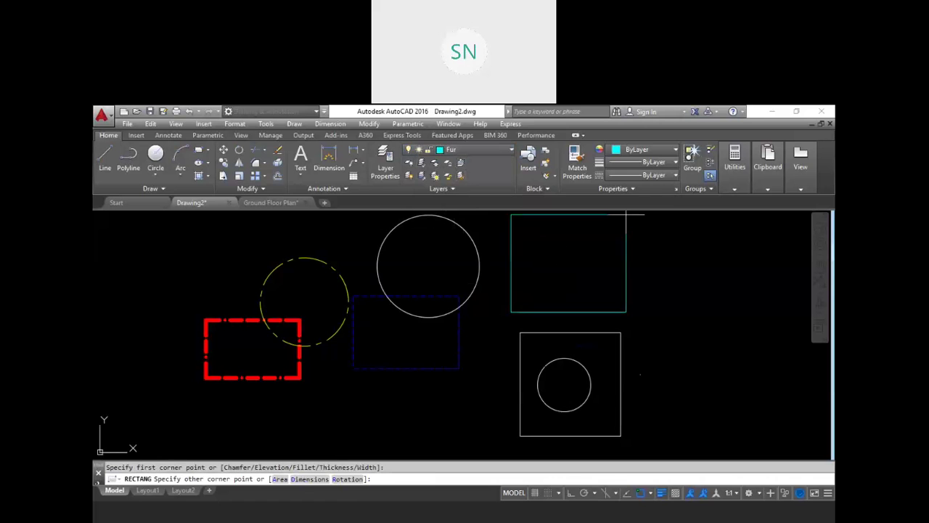
pyautogui.click(592, 264)
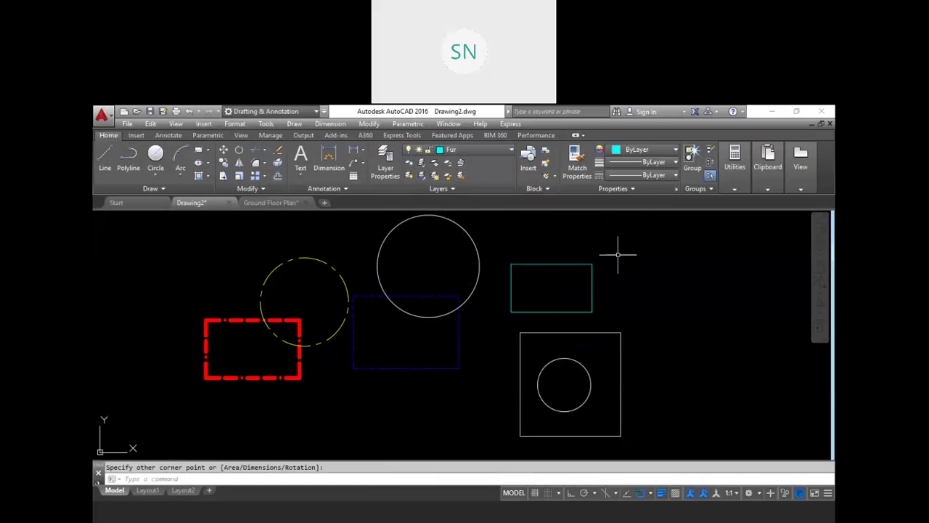
pyautogui.press('Escape')
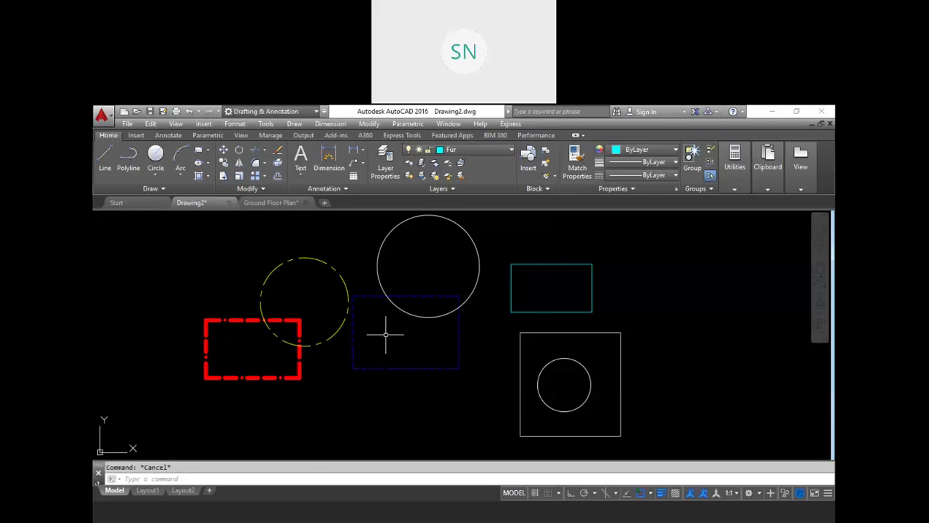
pyautogui.click(498, 363)
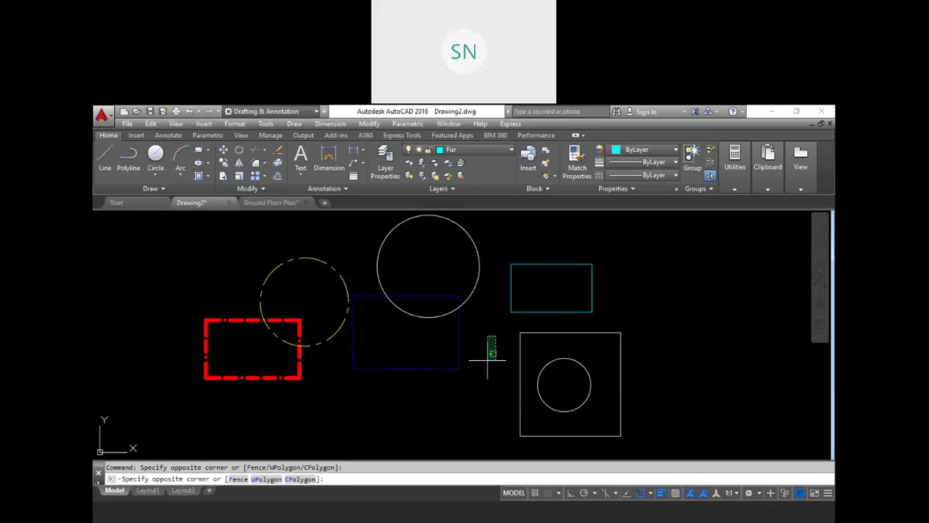
pyautogui.press('Escape')
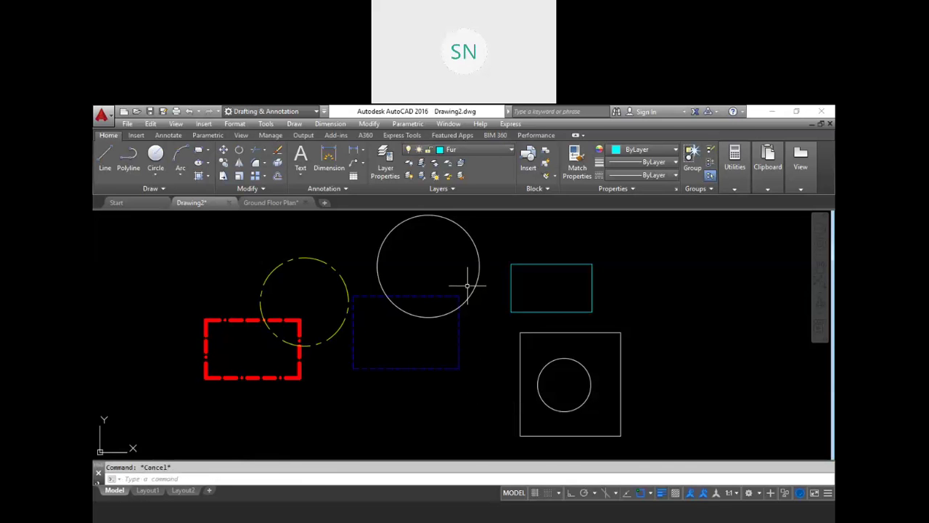
# Step: Open the layer manager, enlarged enough to list every layer, and widen its Status column
pyautogui.write('l')
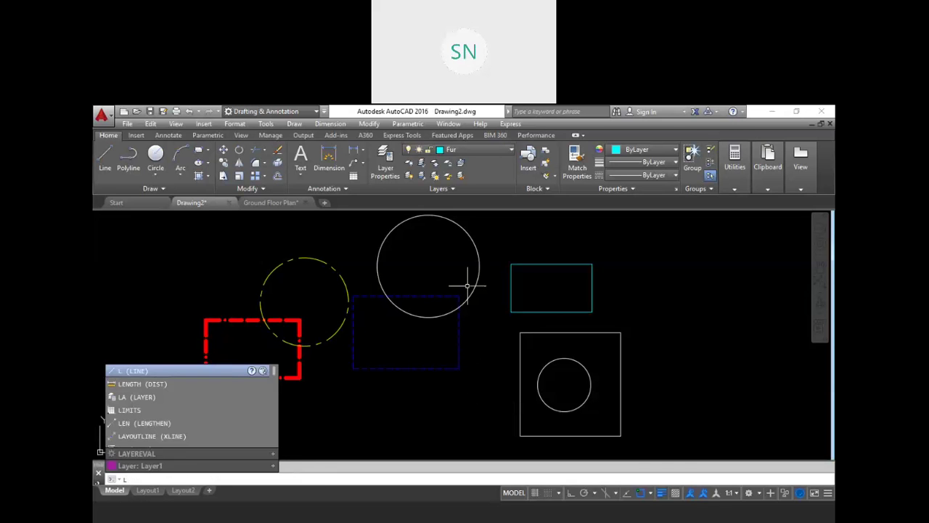
pyautogui.write('a')
pyautogui.press('Return')
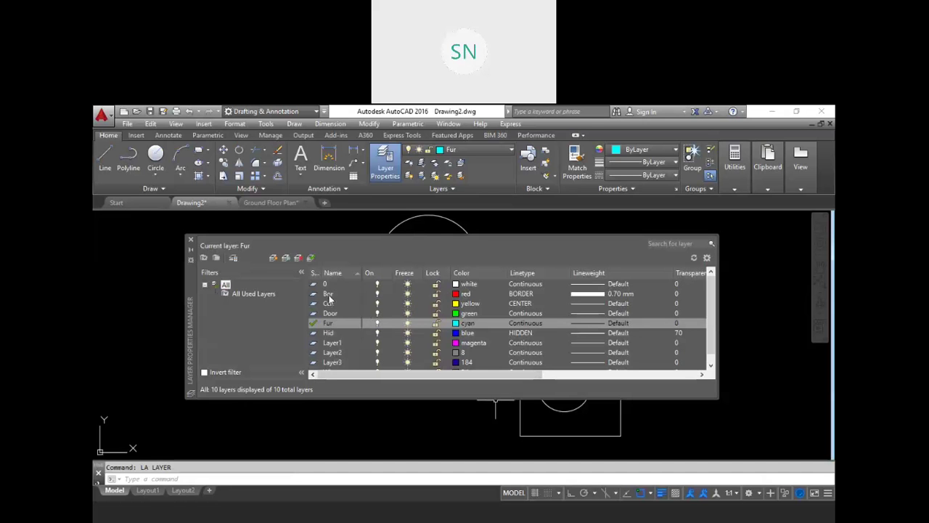
pyautogui.moveTo(354, 399); pyautogui.dragTo(355, 431)
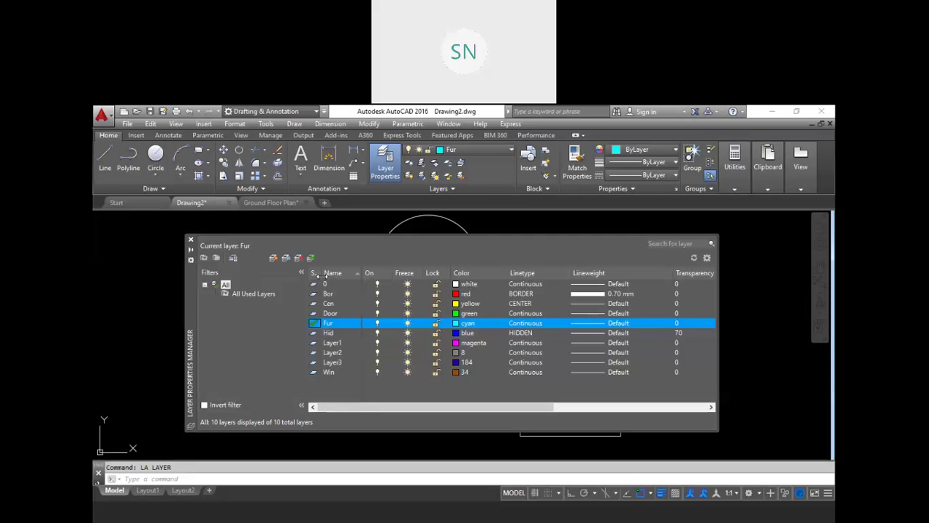
pyautogui.moveTo(320, 273); pyautogui.dragTo(351, 273)
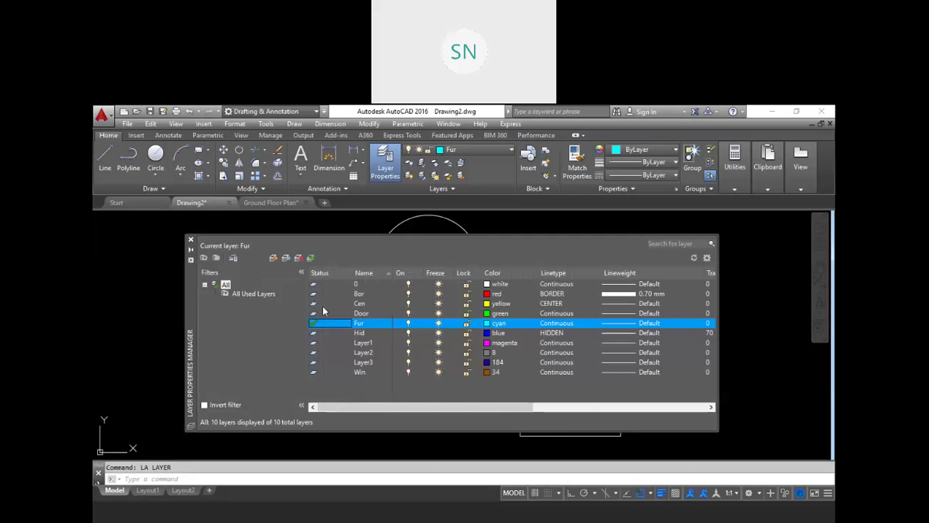
# Step: Enable Indicate layers in use in the layer settings and compare the status of Layer1, Layer2, Win, Bor and 0
pyautogui.click(708, 258)
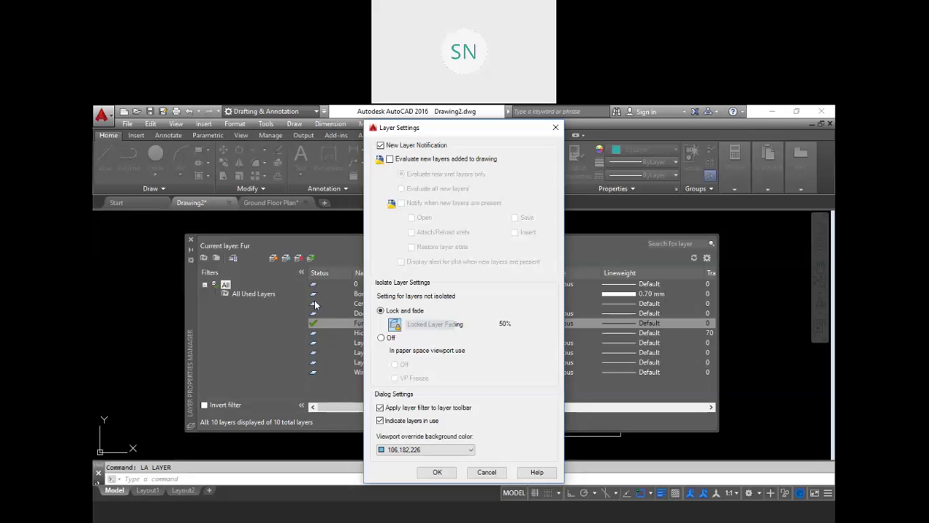
pyautogui.click(435, 472)
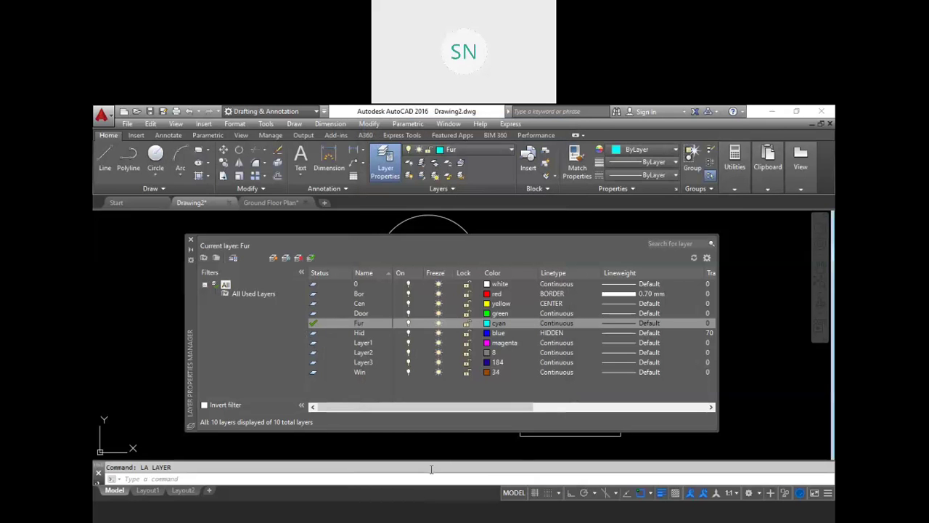
pyautogui.click(339, 344)
pyautogui.click(338, 352)
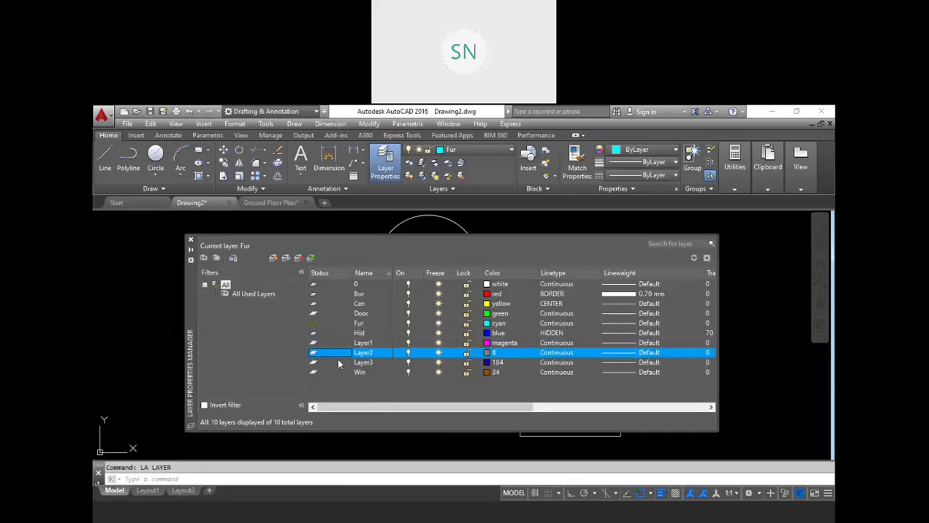
pyautogui.click(342, 372)
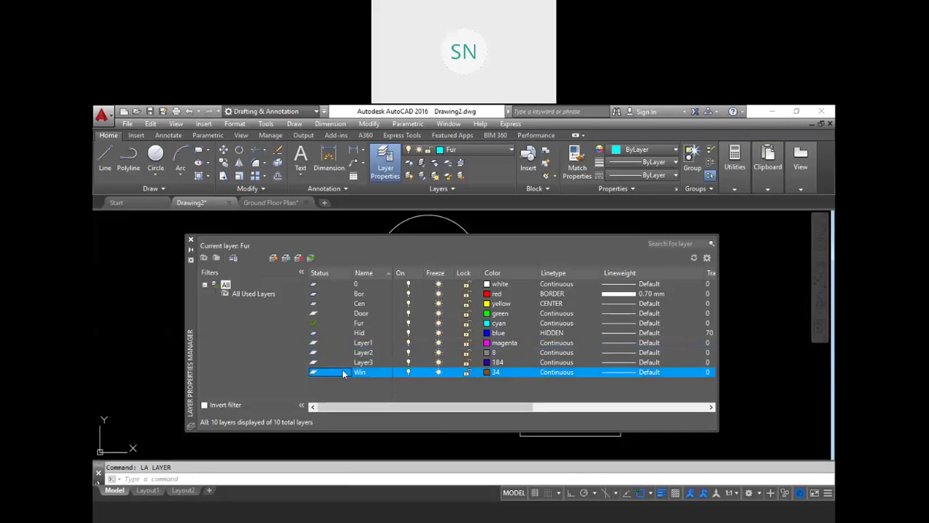
pyautogui.click(322, 294)
pyautogui.click(324, 284)
pyautogui.click(325, 294)
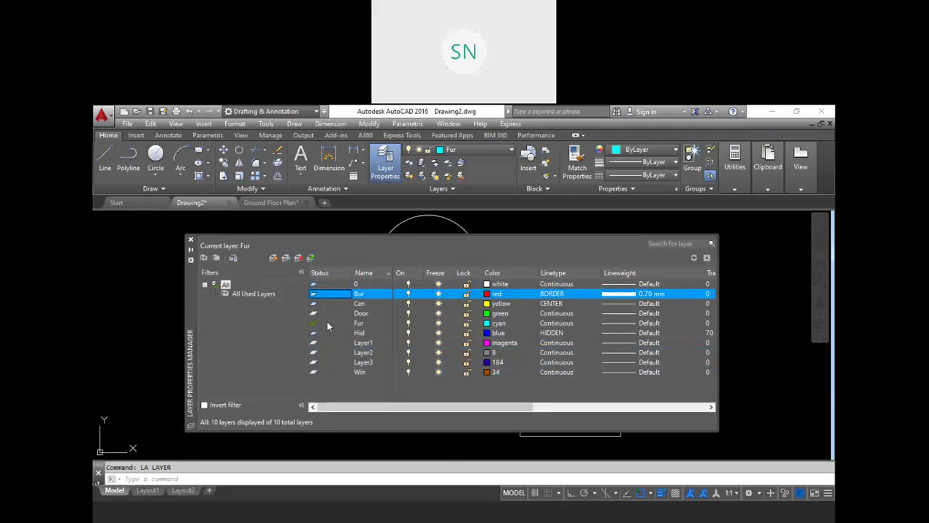
# Step: Select the current Fur layer in the layer manager to check its status, and close the manager
pyautogui.click(334, 324)
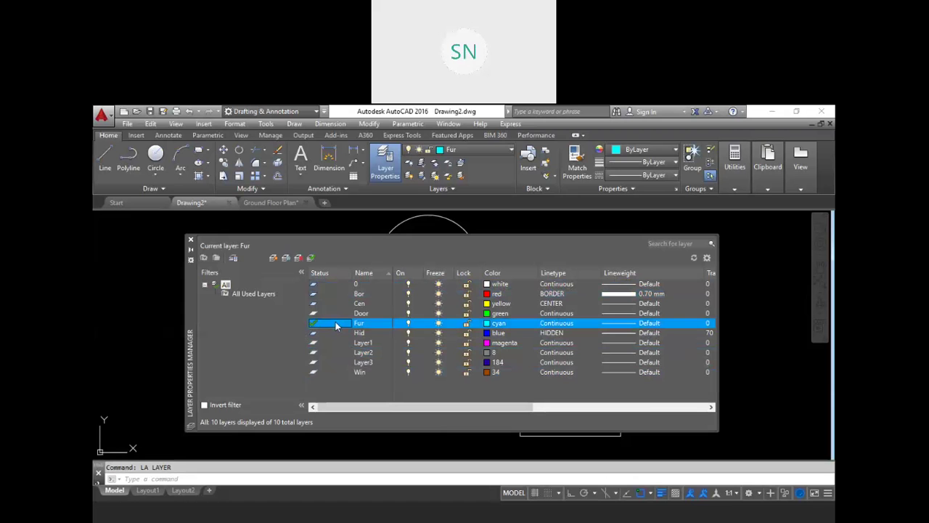
pyautogui.click(191, 240)
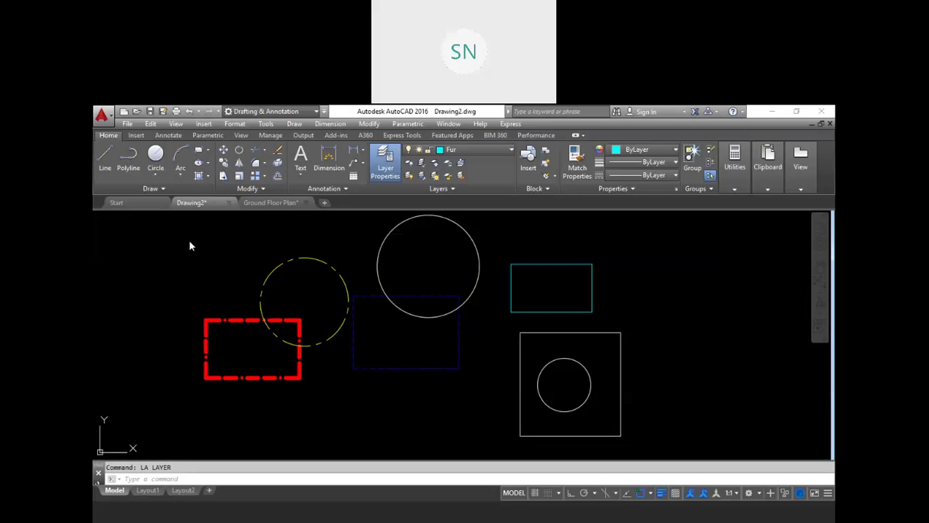
pyautogui.press('Escape')
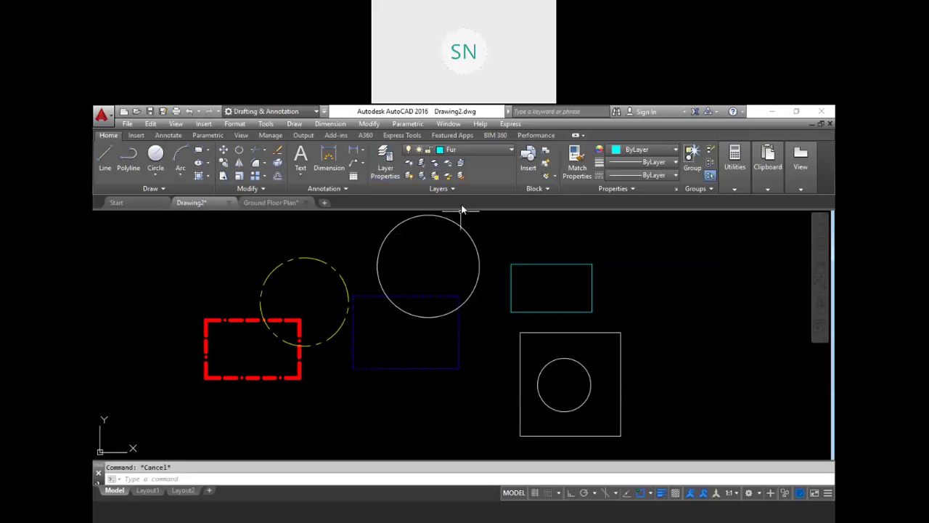
# Step: Turn the Bor layer off and freeze the Cen layer, switching each state back and forth to compare them
pyautogui.click(490, 150)
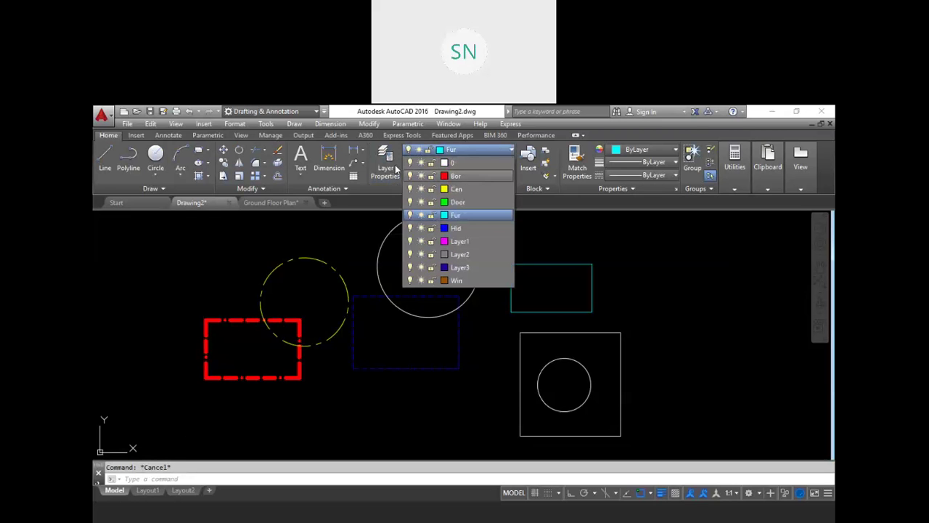
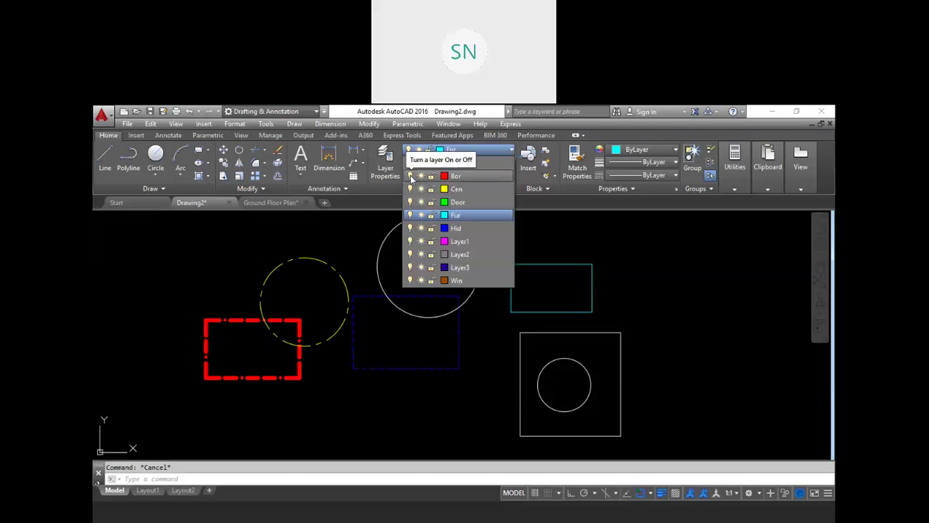
pyautogui.click(411, 176)
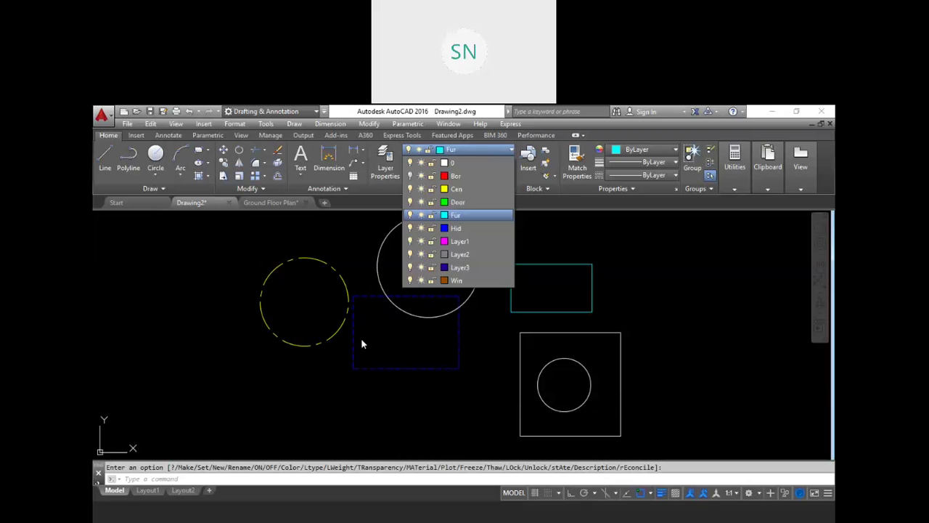
pyautogui.click(421, 189)
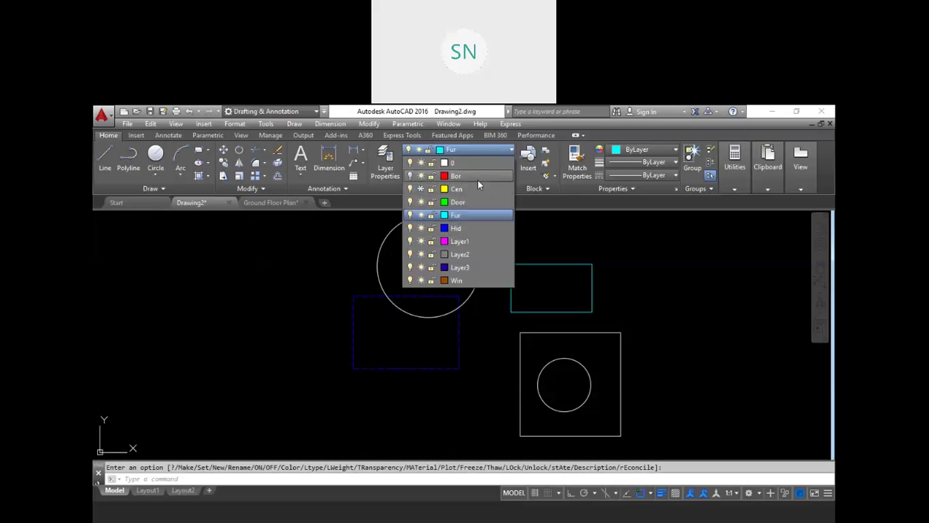
pyautogui.click(410, 178)
pyautogui.click(410, 178)
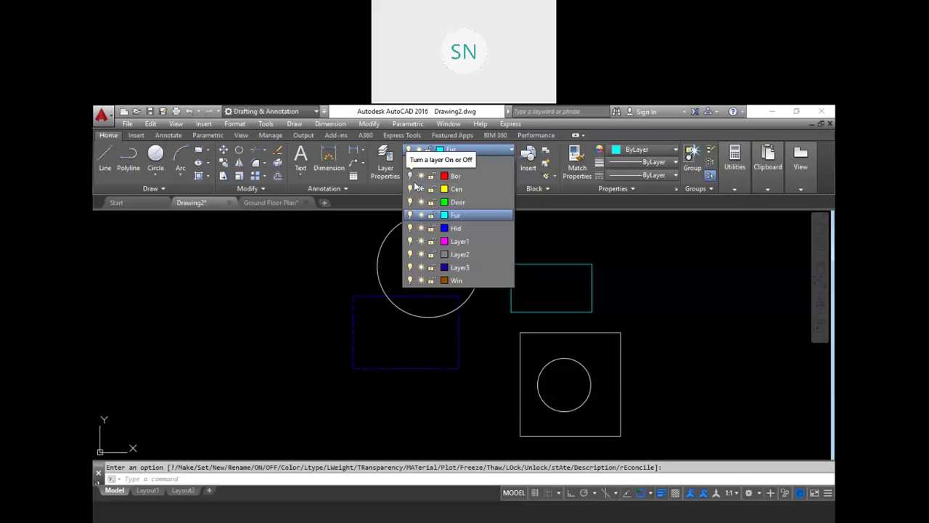
pyautogui.click(421, 188)
pyautogui.click(420, 188)
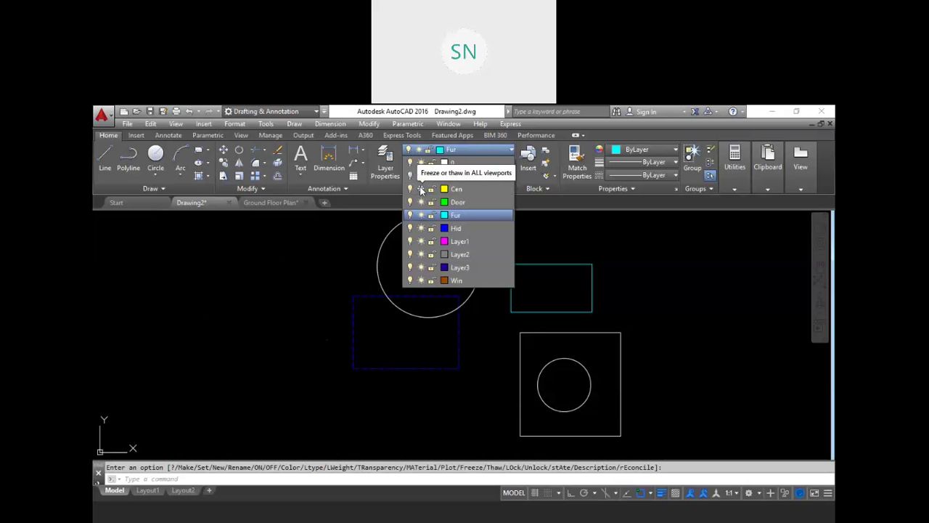
pyautogui.click(421, 189)
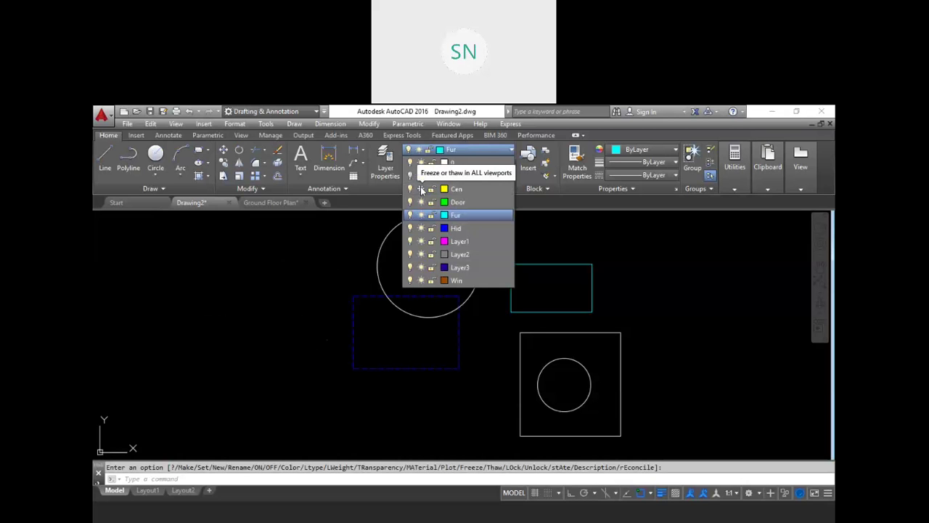
# Step: Try to make the frozen Cen layer current, and make Bor the current layer with its display kept on
pyautogui.click(479, 186)
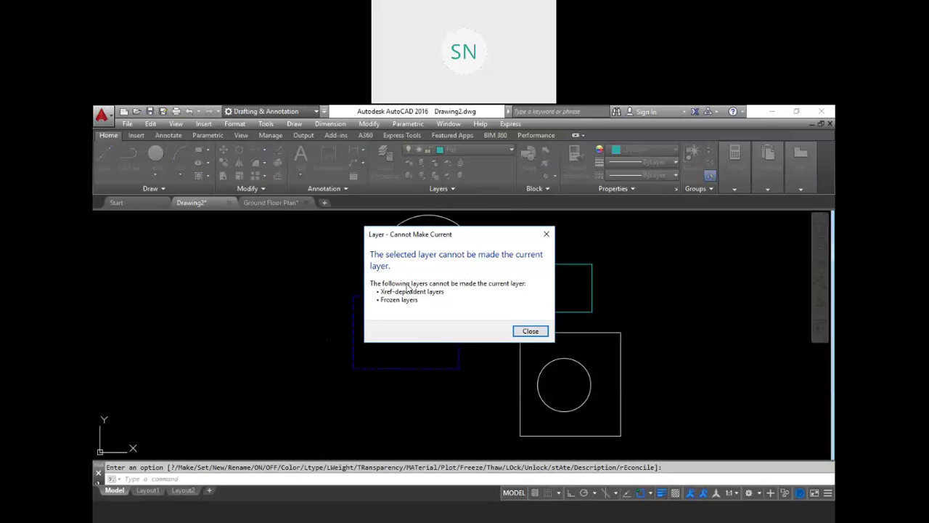
pyautogui.click(530, 331)
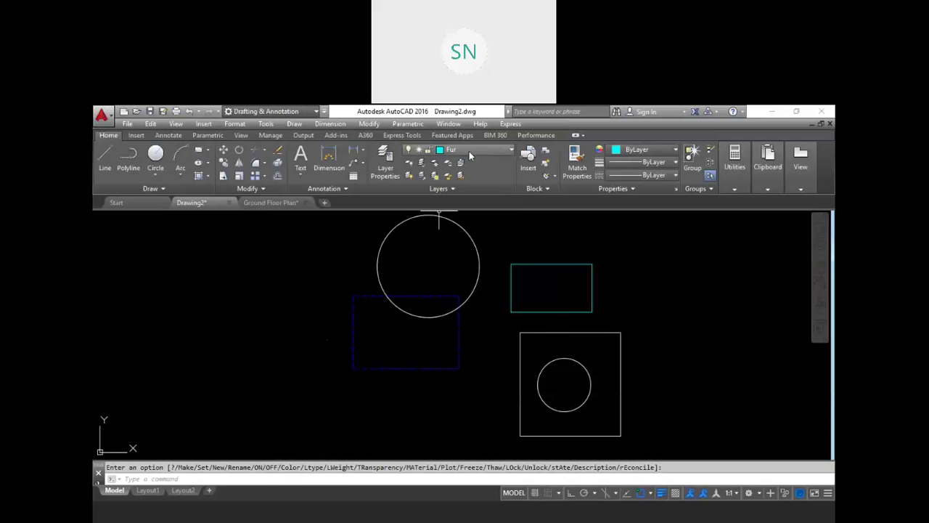
pyautogui.click(469, 149)
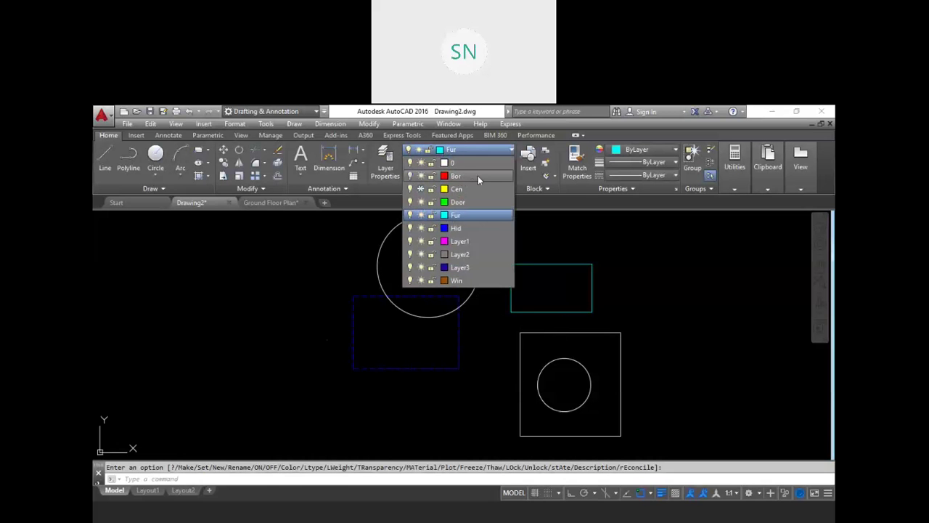
pyautogui.click(478, 178)
pyautogui.moveTo(439, 239); pyautogui.dragTo(428, 193)
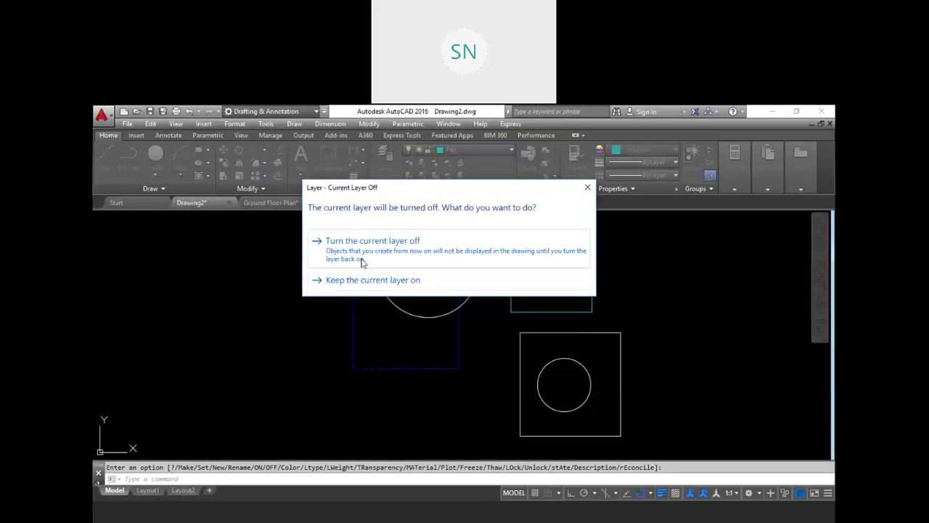
pyautogui.click(418, 285)
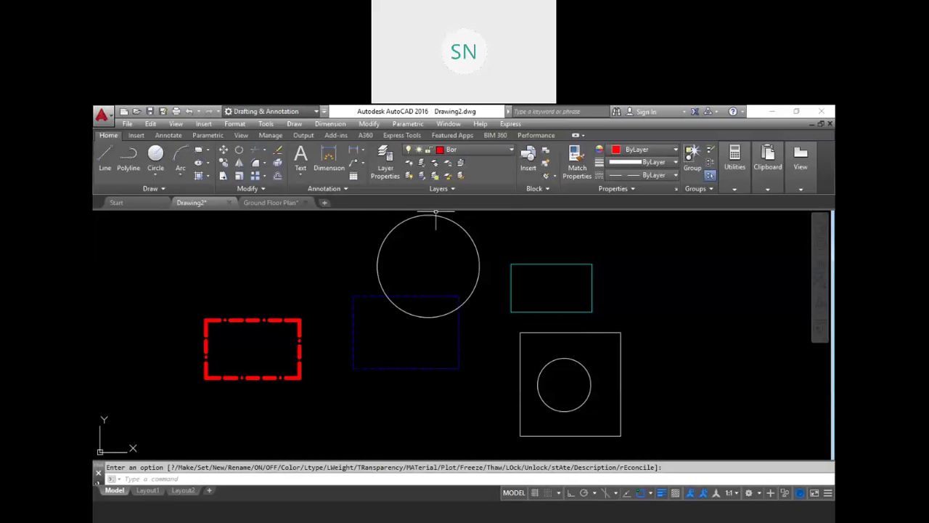
# Step: Turn off the current Bor layer, accepting that the current layer is hidden, and check its state in the layer list
pyautogui.click(471, 150)
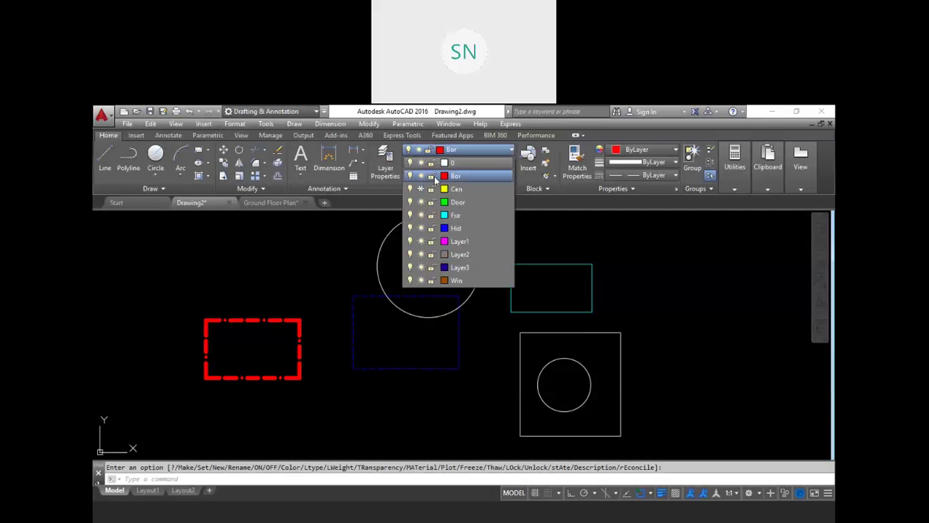
pyautogui.click(411, 177)
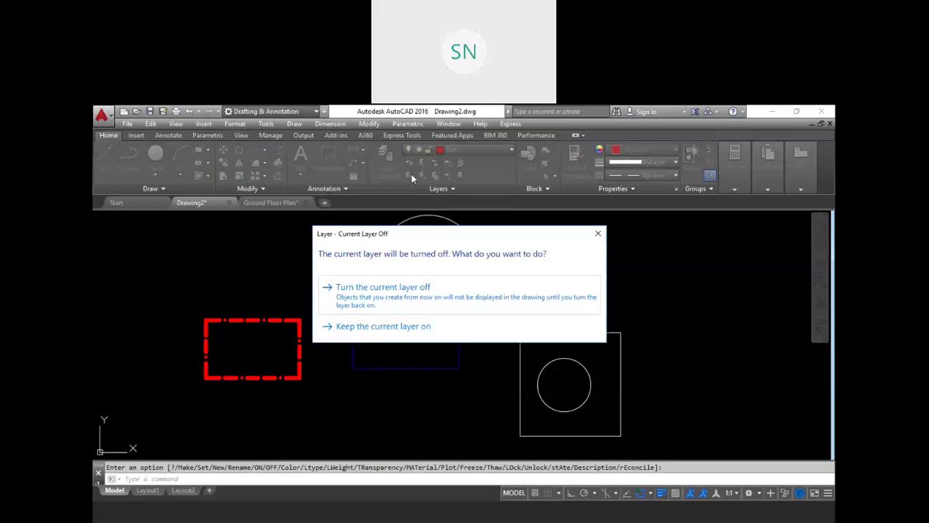
pyautogui.click(412, 288)
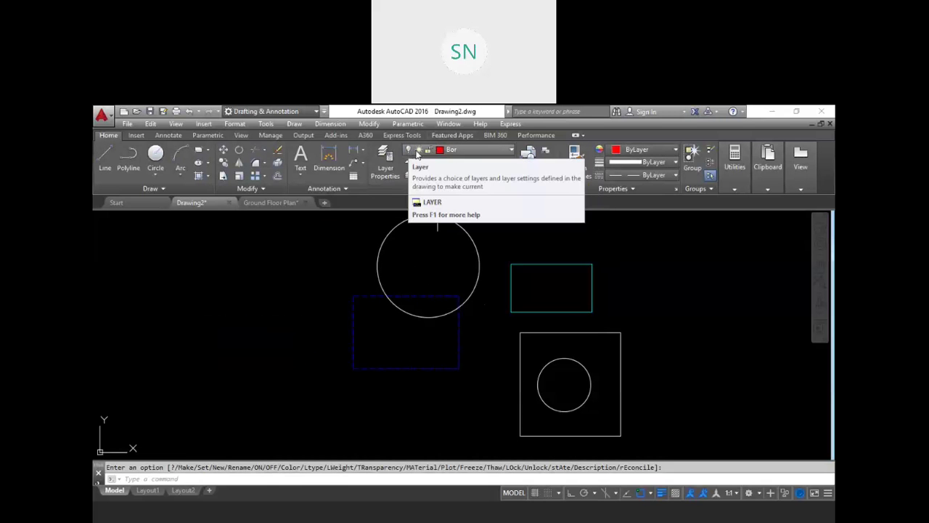
pyautogui.click(474, 149)
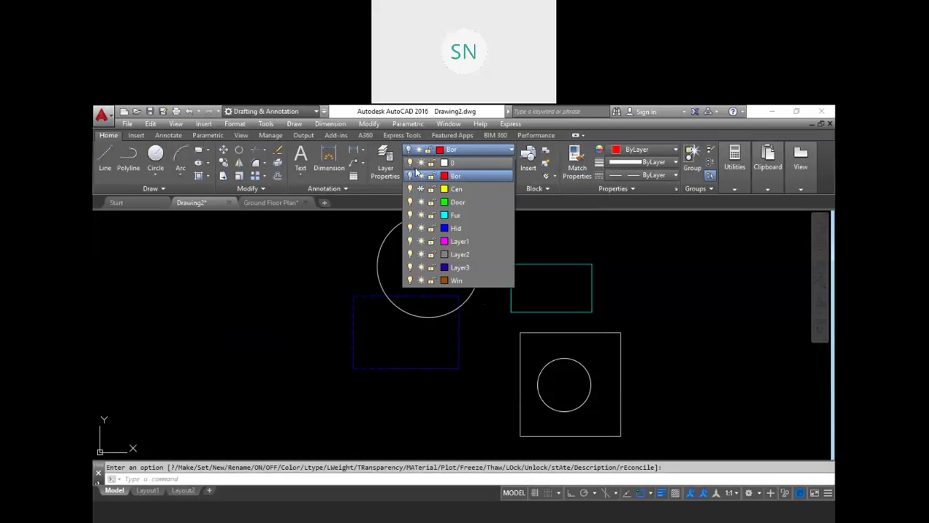
pyautogui.click(328, 266)
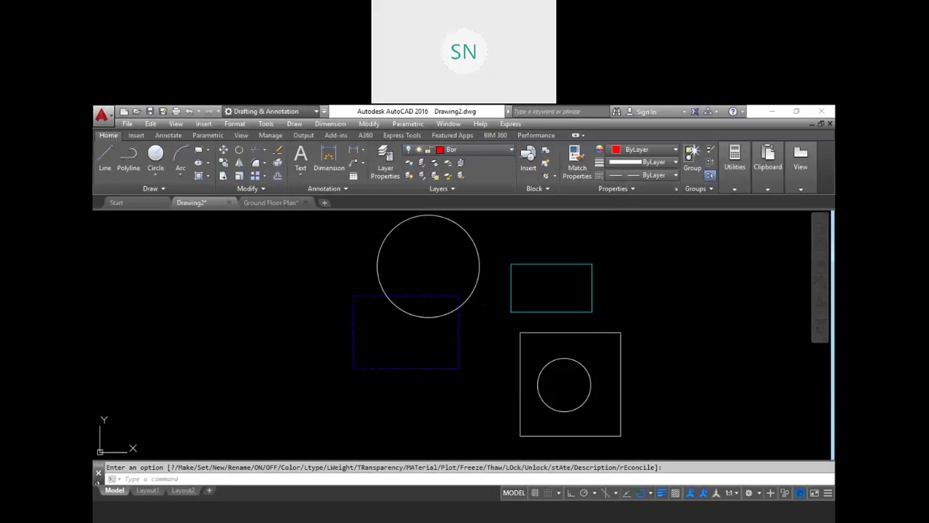
pyautogui.press('Escape')
# Step: Draw a closed four-sided line shape on the hidden Bor layer through the blue rectangle's opposite corners, the cyan rectangle's lower-left corner and the large white circle's centre
pyautogui.write('l')
pyautogui.press('Return')
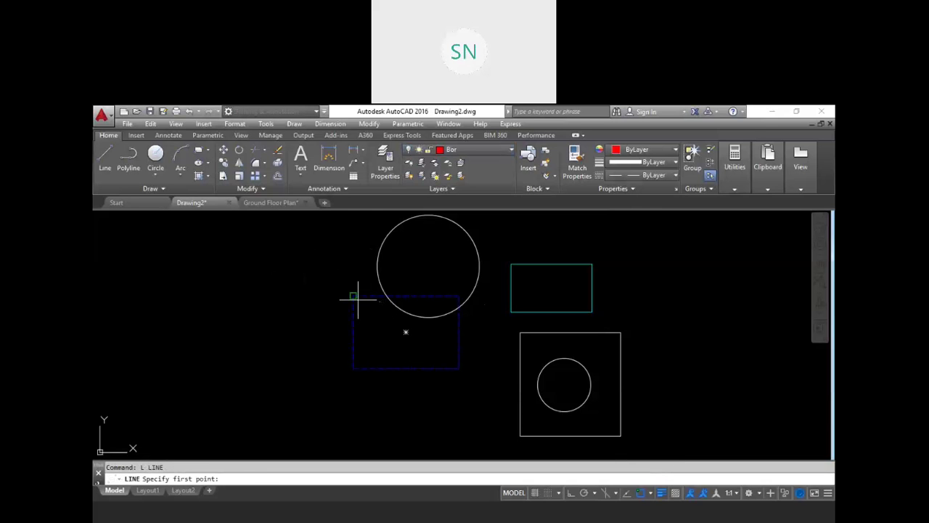
pyautogui.click(354, 295)
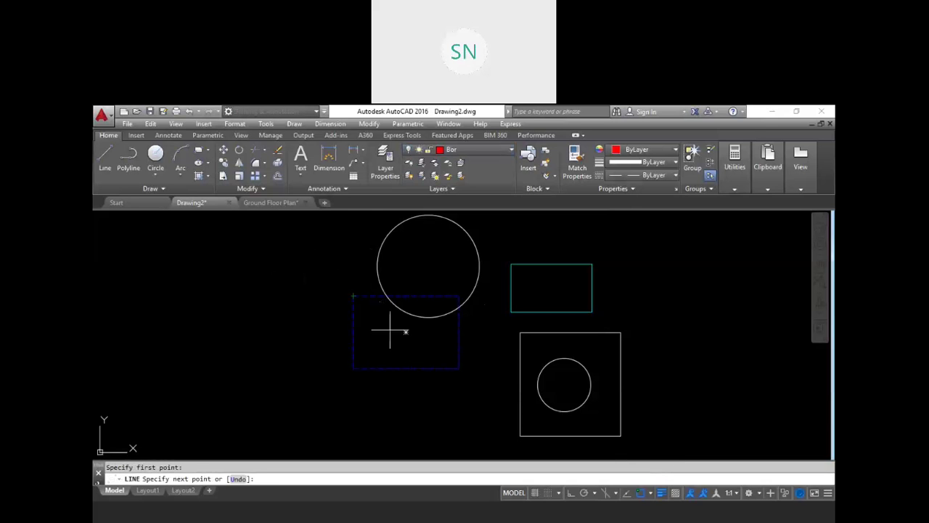
pyautogui.click(459, 368)
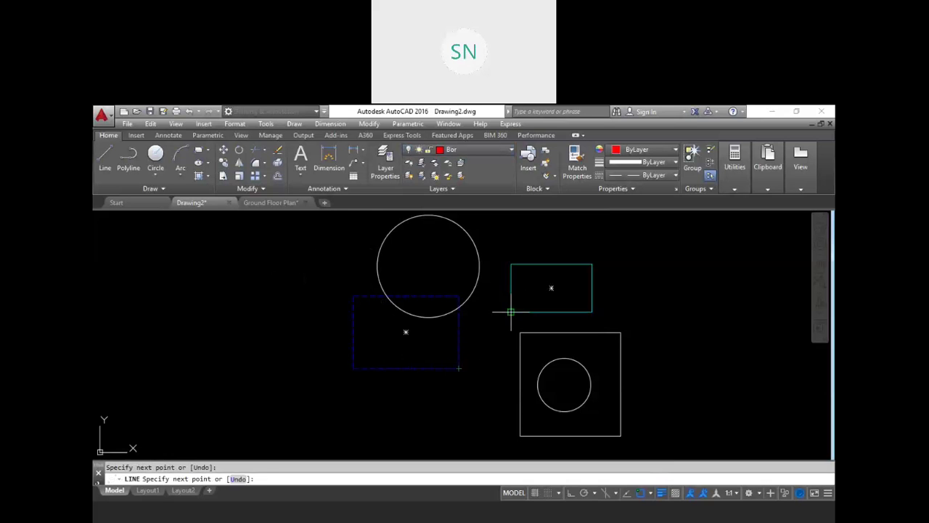
pyautogui.click(427, 266)
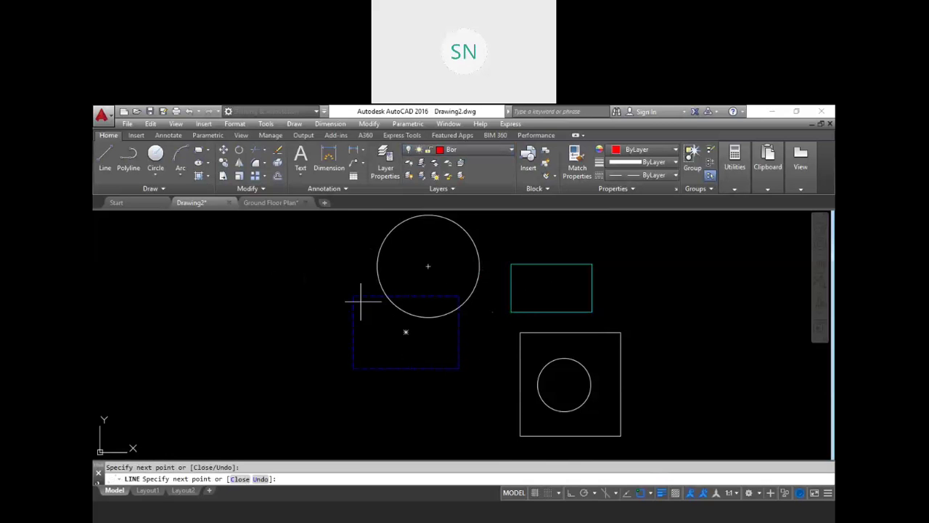
pyautogui.press('Return')
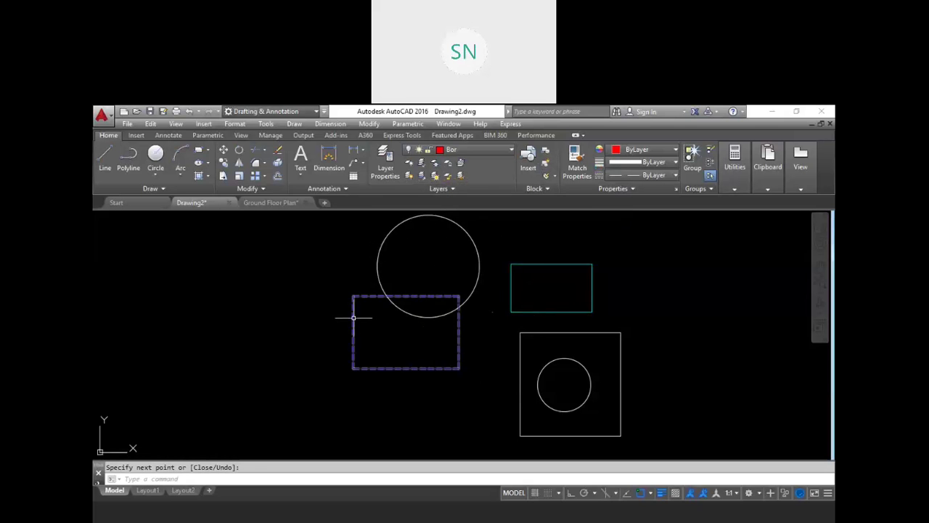
# Step: Thaw the Cen layer and make it the current layer
pyautogui.click(476, 149)
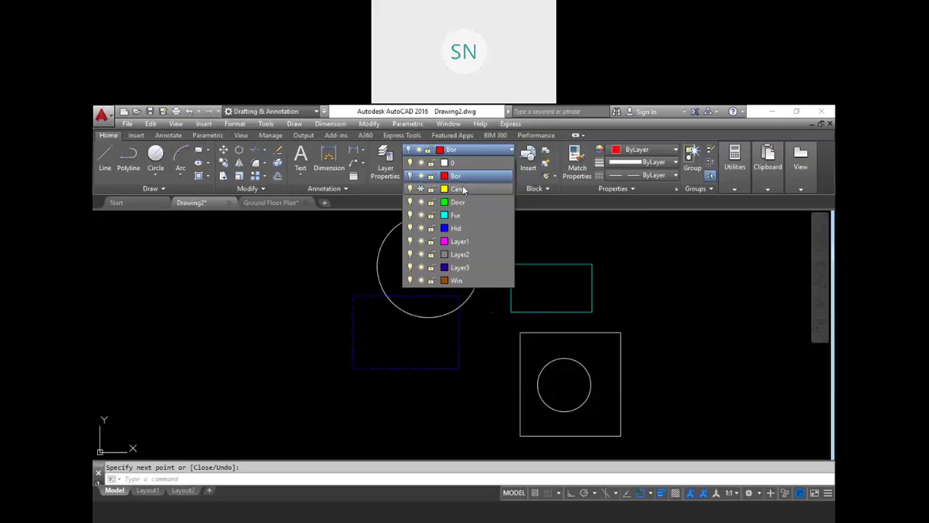
pyautogui.click(421, 190)
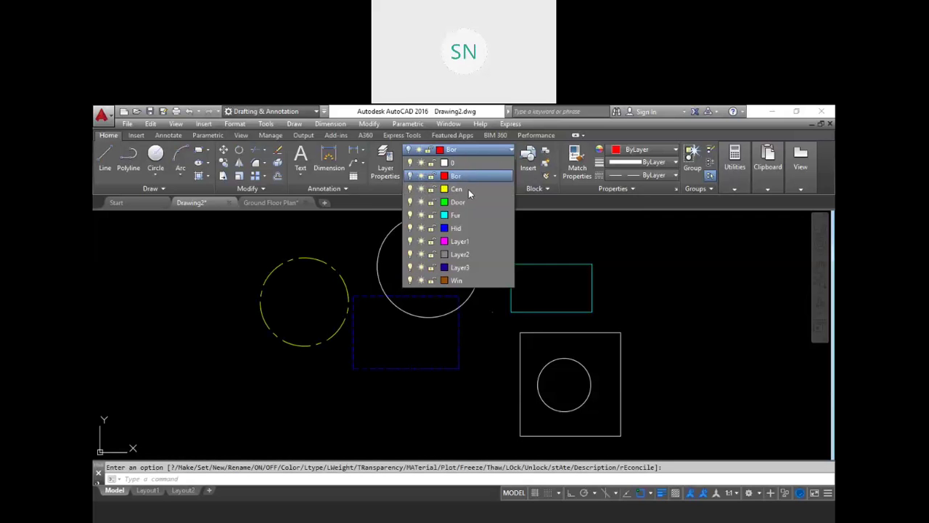
pyautogui.click(469, 189)
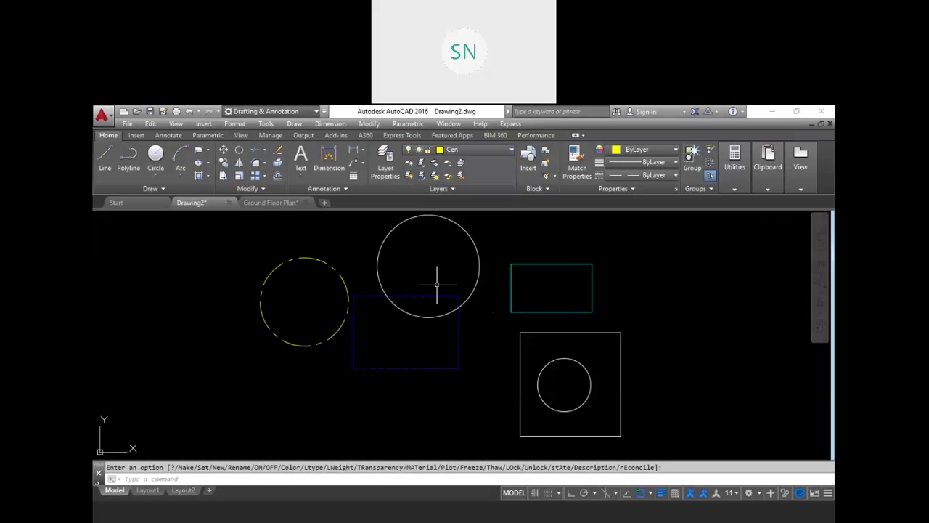
# Step: Draw a circle on the Cen layer, centred on the cyan rectangle and large enough to enclose it
pyautogui.write('c')
pyautogui.press('Return')
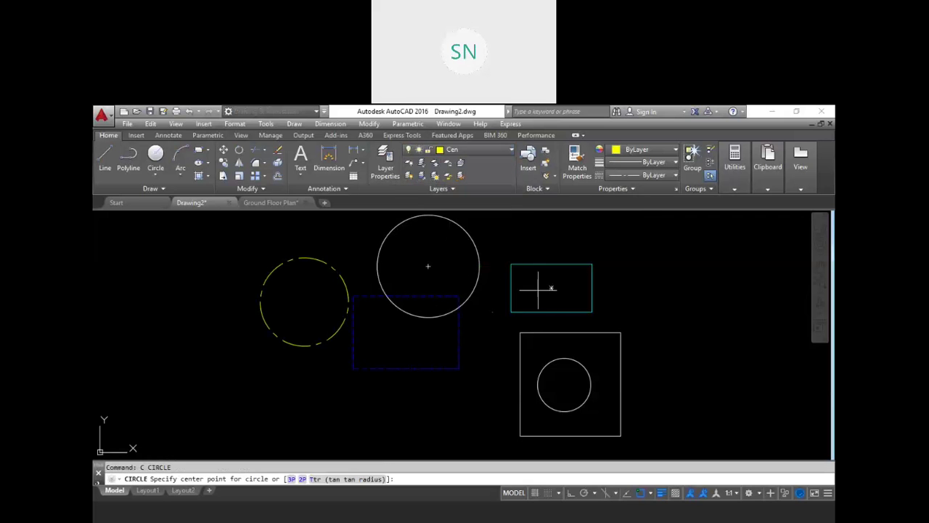
pyautogui.click(551, 288)
pyautogui.click(498, 328)
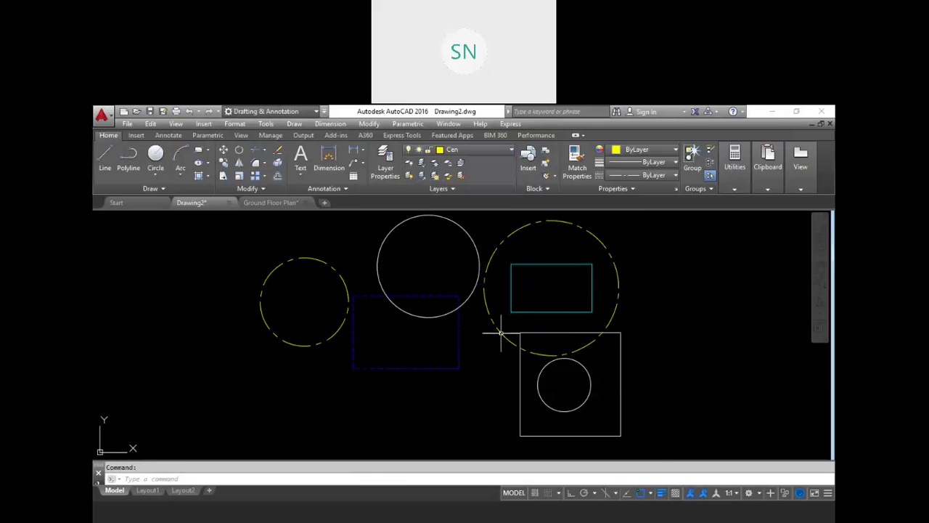
# Step: Turn the Bor layer back on to display its rectangle and line shape
pyautogui.click(482, 151)
pyautogui.click(410, 175)
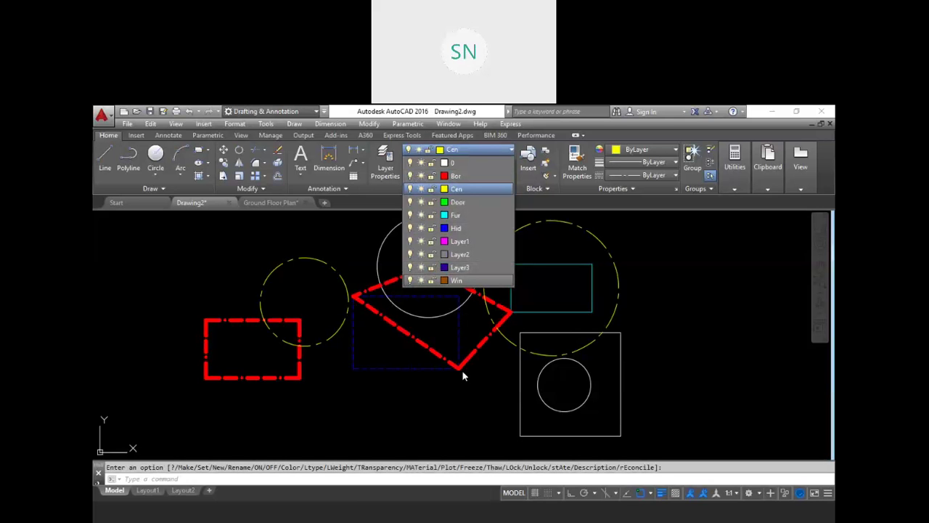
pyautogui.click(380, 395)
pyautogui.press('Escape')
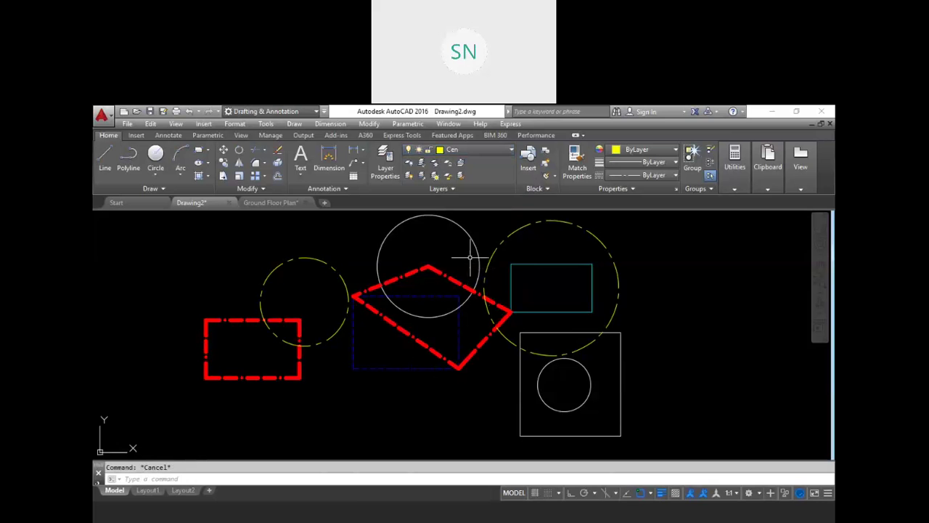
# Step: Lock the Bor layer to inspect how its shapes are displayed, and unlock it again
pyautogui.click(471, 151)
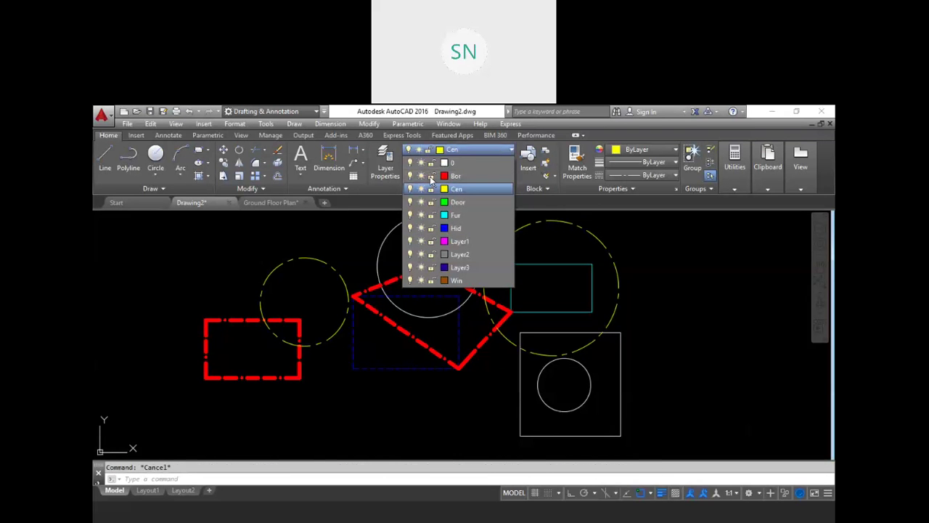
pyautogui.click(432, 179)
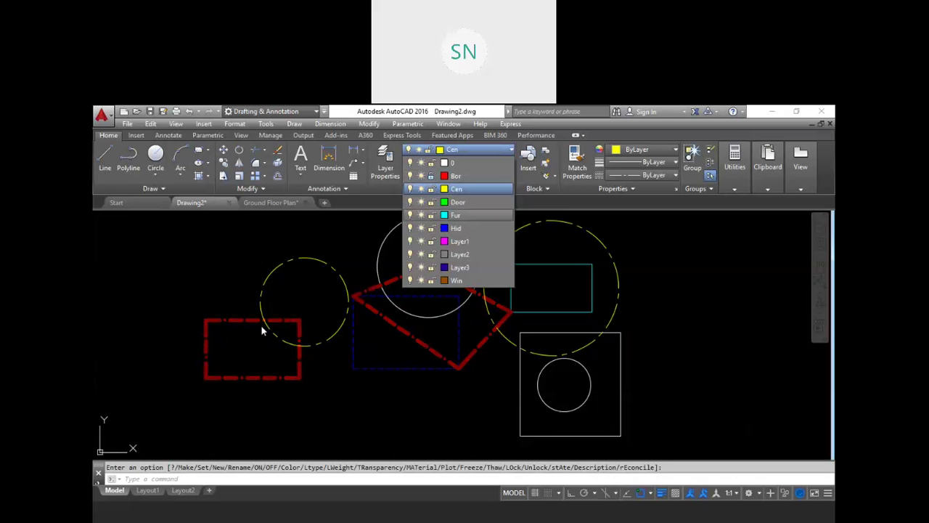
pyautogui.click(431, 177)
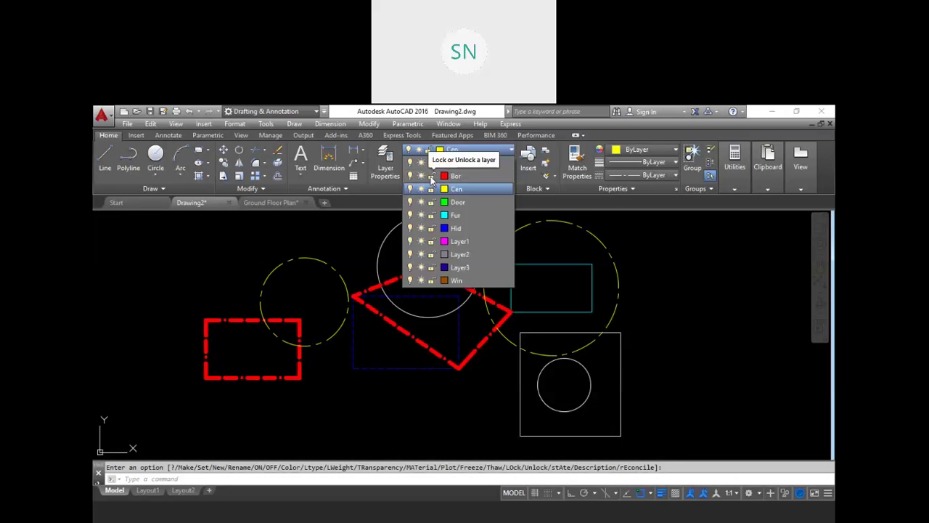
# Step: Lock the Bor layer while Cen remains the current layer
pyautogui.click(431, 177)
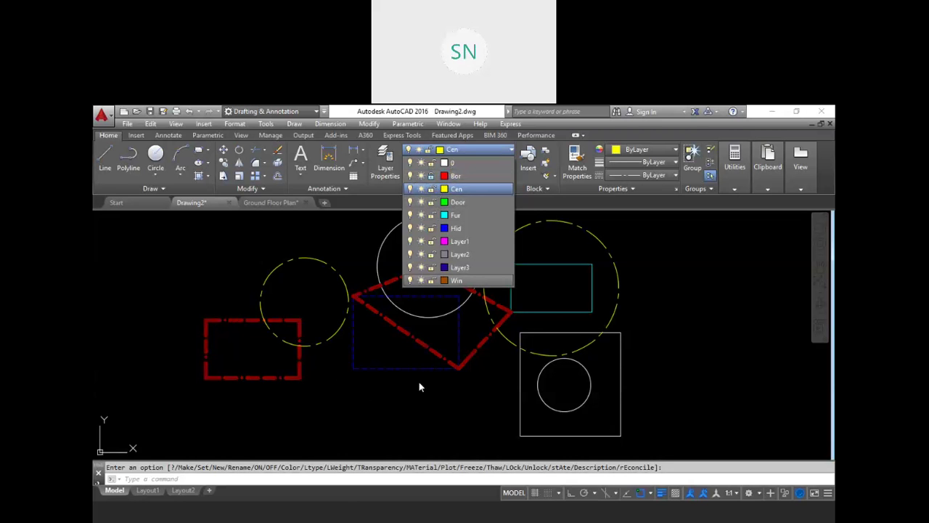
pyautogui.click(402, 393)
pyautogui.scroll(-2, 418, 392)
pyautogui.press('Escape')
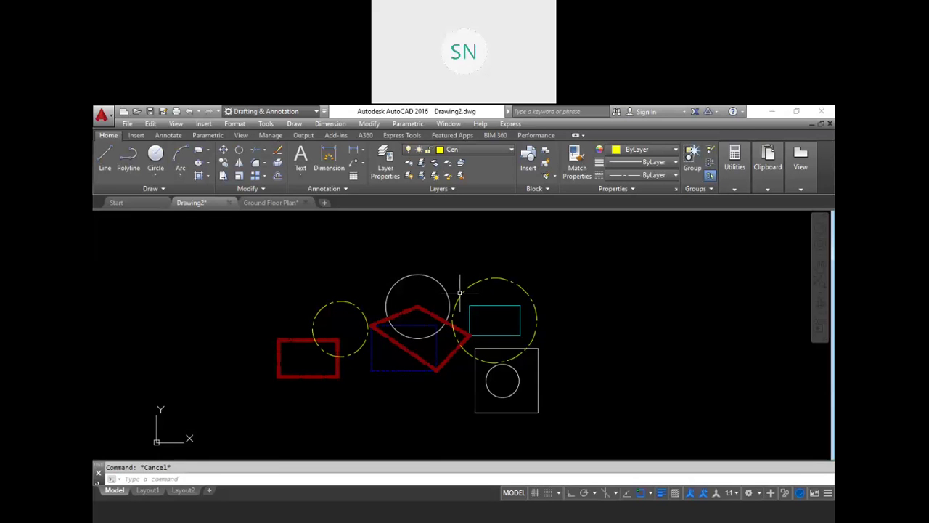
# Step: Move all shapes, selected together with those on the locked Bor layer, up and to the right
pyautogui.write('m')
pyautogui.press('Return')
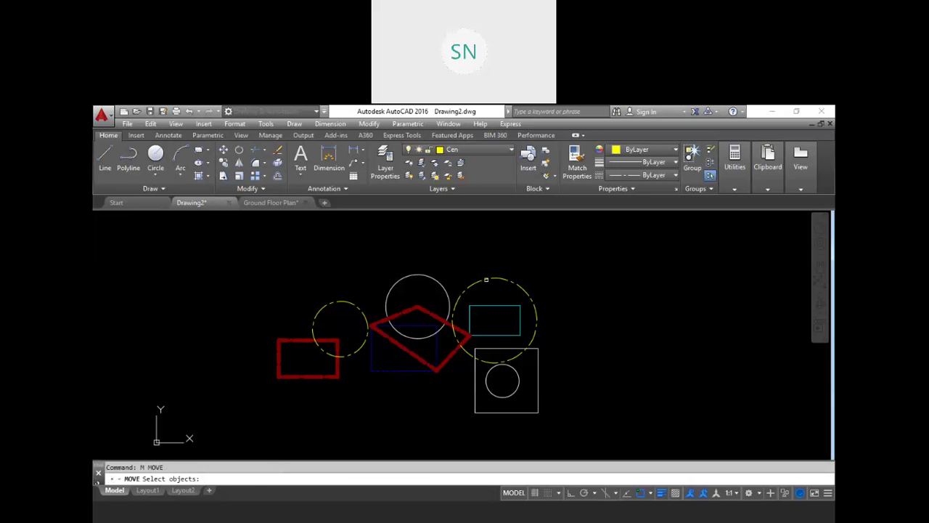
pyautogui.click(595, 247)
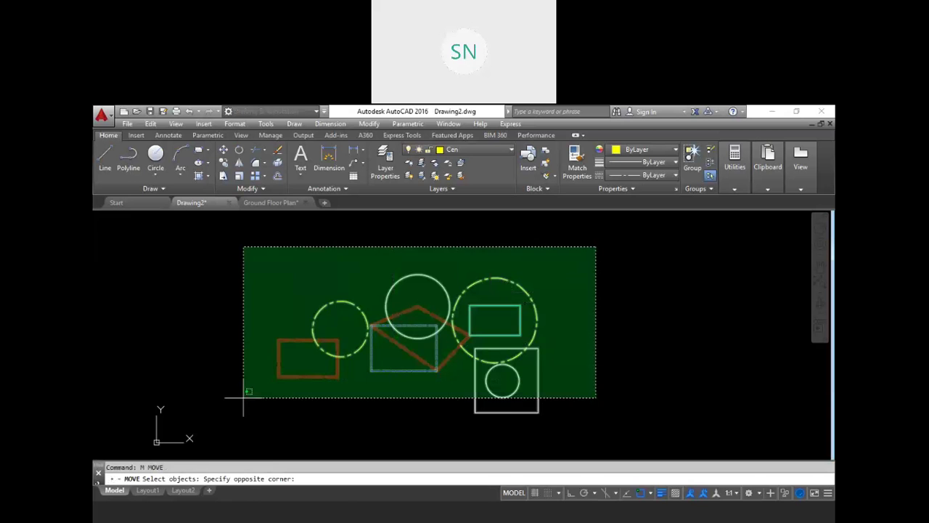
pyautogui.click(212, 438)
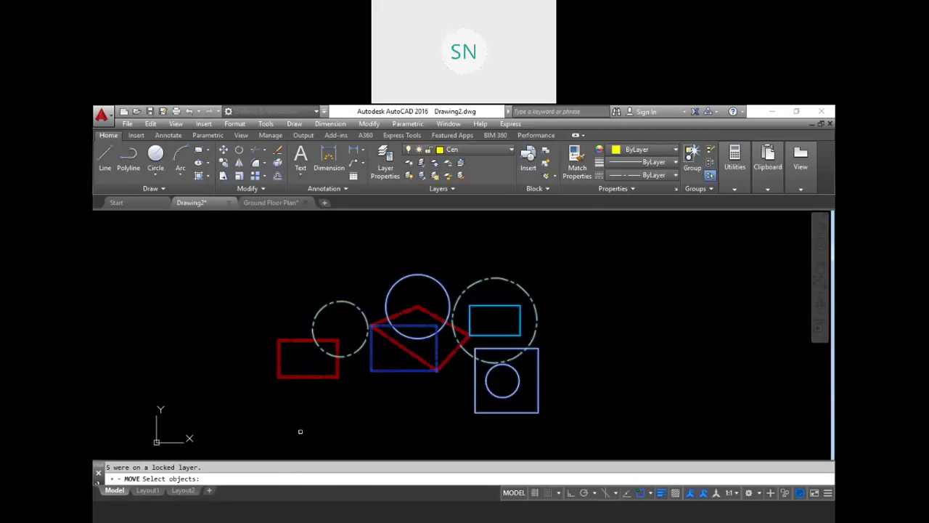
pyautogui.press('Return')
pyautogui.click(316, 418)
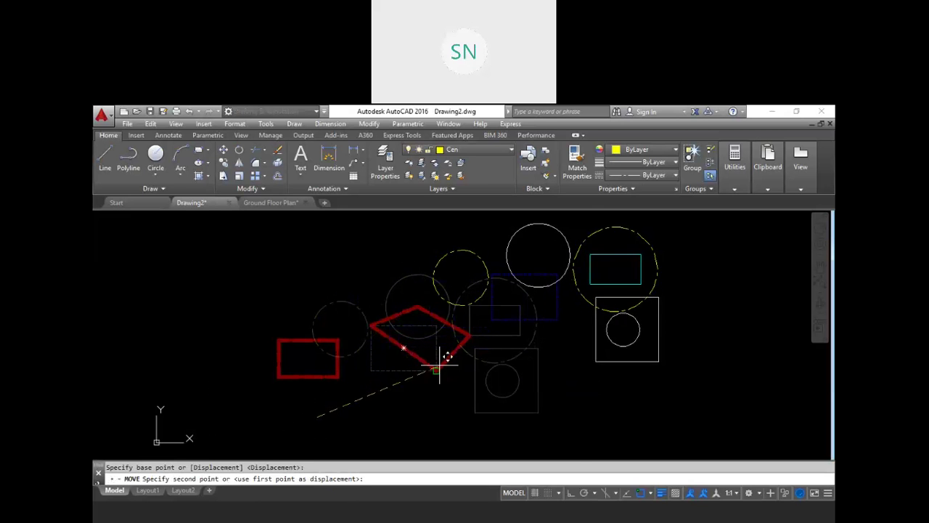
pyautogui.click(491, 328)
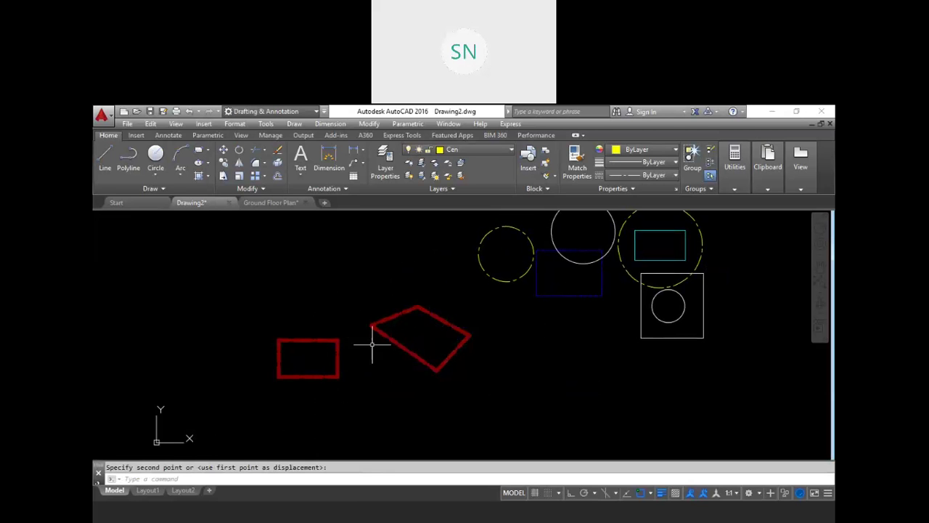
# Step: Select the red shapes on the locked Bor layer to check their selection behaviour, and clear the selection
pyautogui.click(471, 394)
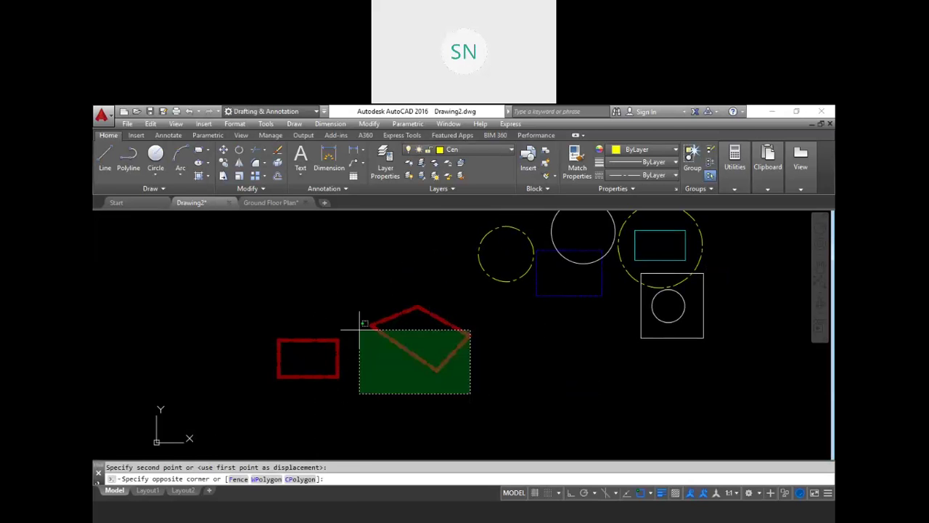
pyautogui.click(244, 274)
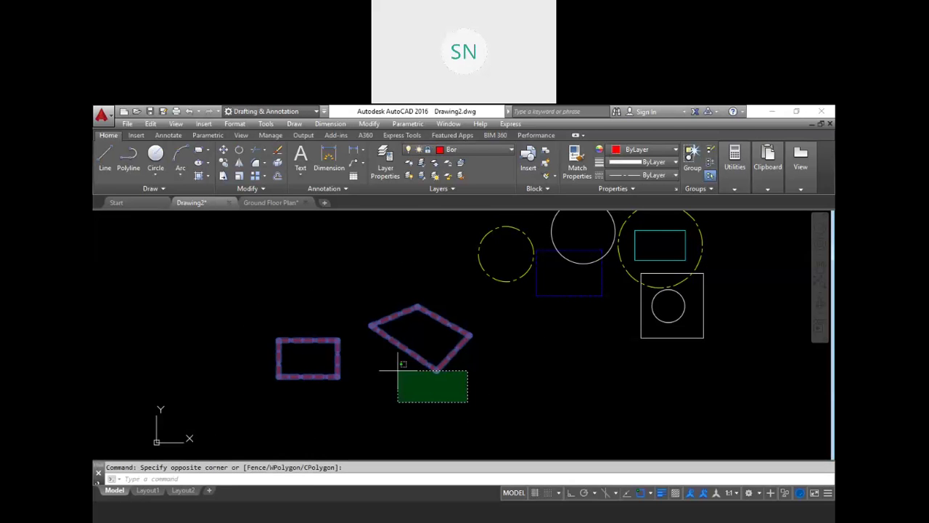
pyautogui.press('Escape')
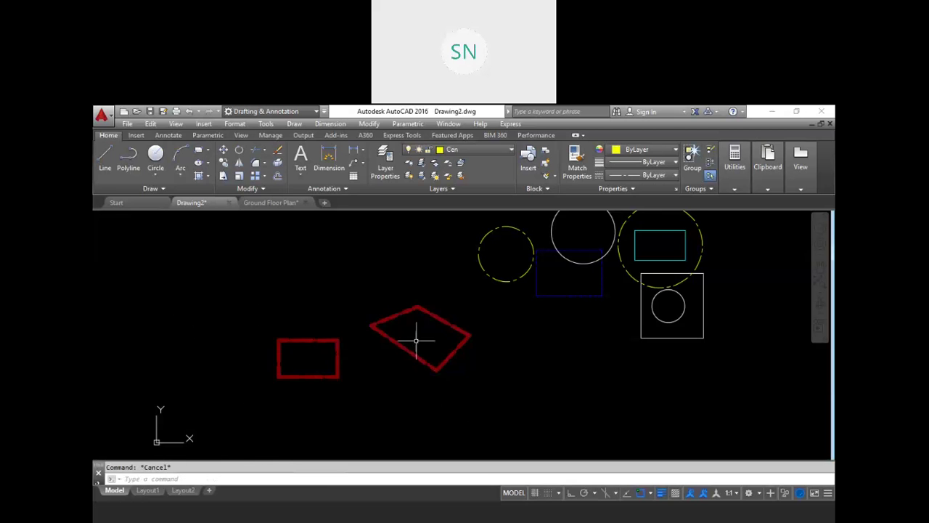
# Step: Move the unlocked circles and rectangles back down and left so they overlap the red Bor shapes
pyautogui.scroll(-2, 425, 332)
pyautogui.moveTo(422, 332); pyautogui.dragTo(466, 356, button='middle')
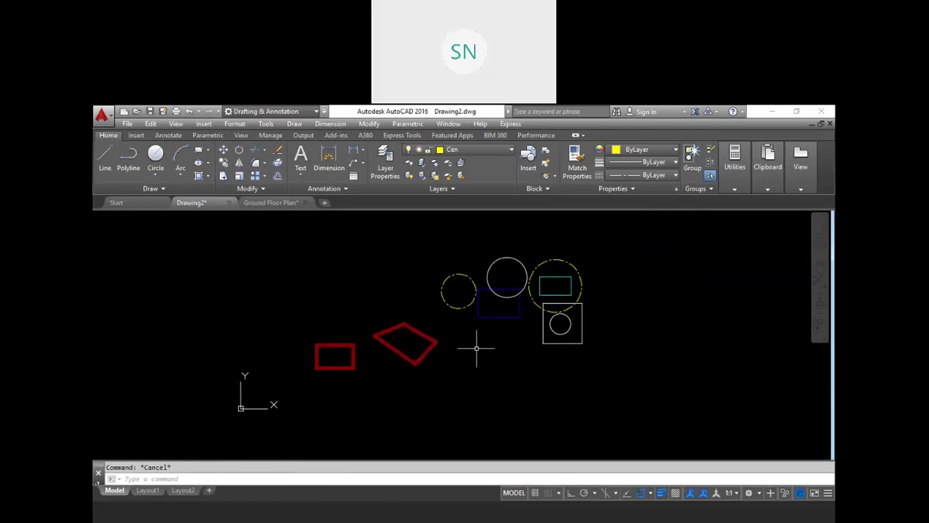
pyautogui.moveTo(605, 368)
pyautogui.mouseDown()
pyautogui.moveTo(456, 245)
pyautogui.moveTo(569, 345)
pyautogui.mouseUp()
pyautogui.click(615, 370)
pyautogui.click(460, 257)
pyautogui.write('m')
pyautogui.press('Return')
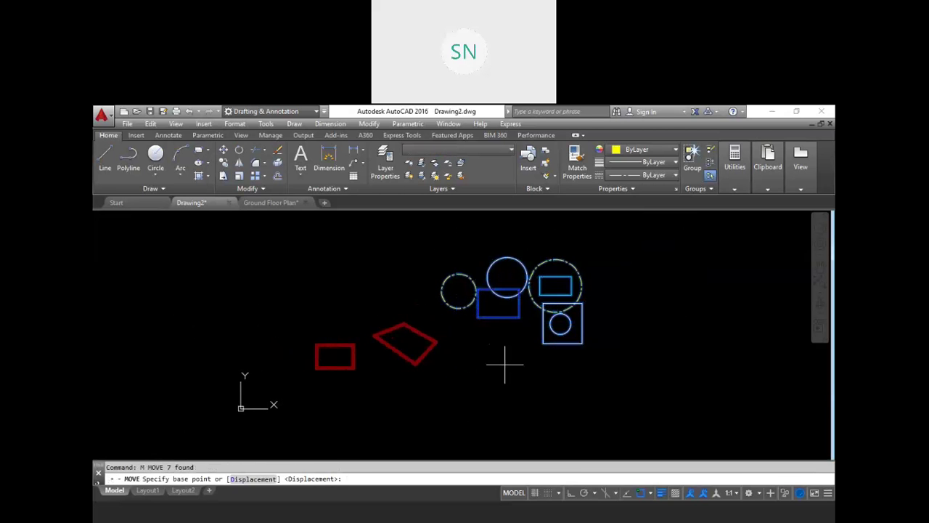
pyautogui.click(508, 361)
pyautogui.click(369, 399)
pyautogui.press('Escape')
pyautogui.scroll(3, 332, 359)
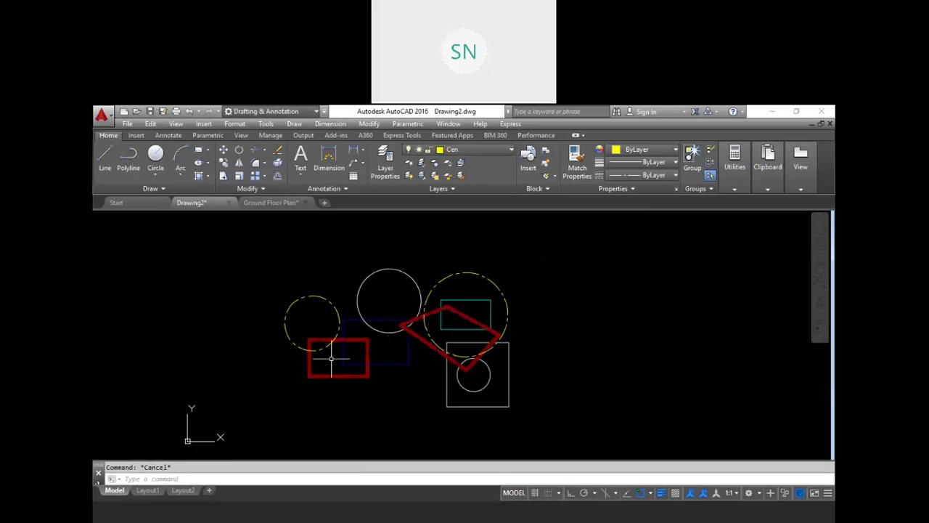
# Step: Draw two connected lines on Cen from the red rectangle's lower-left corner to its top midpoint, ending at its bottom midpoint
pyautogui.moveTo(305, 367); pyautogui.dragTo(323, 367, button='middle')
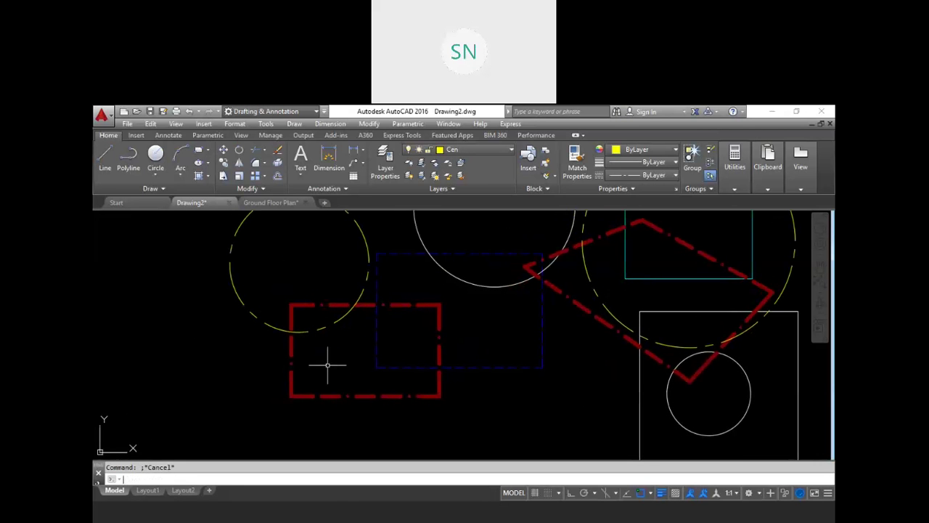
pyautogui.write('l')
pyautogui.press('Return')
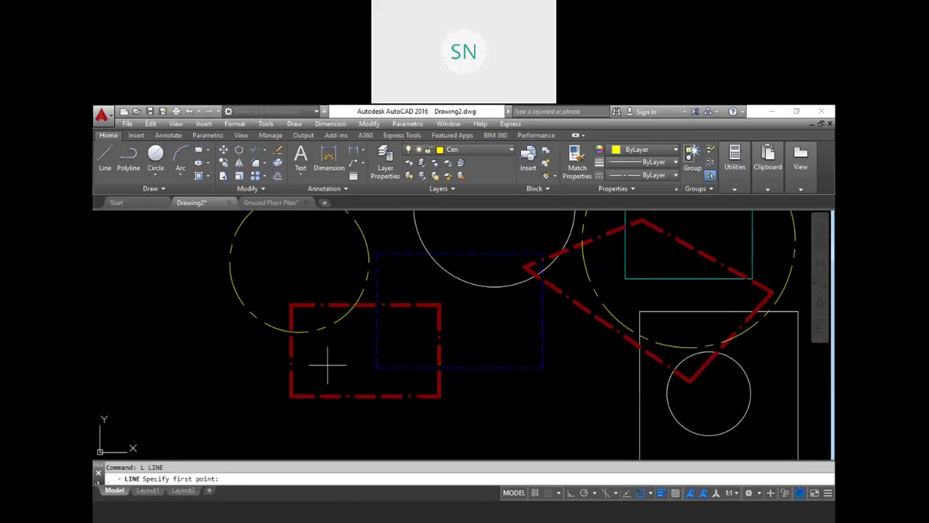
pyautogui.click(292, 396)
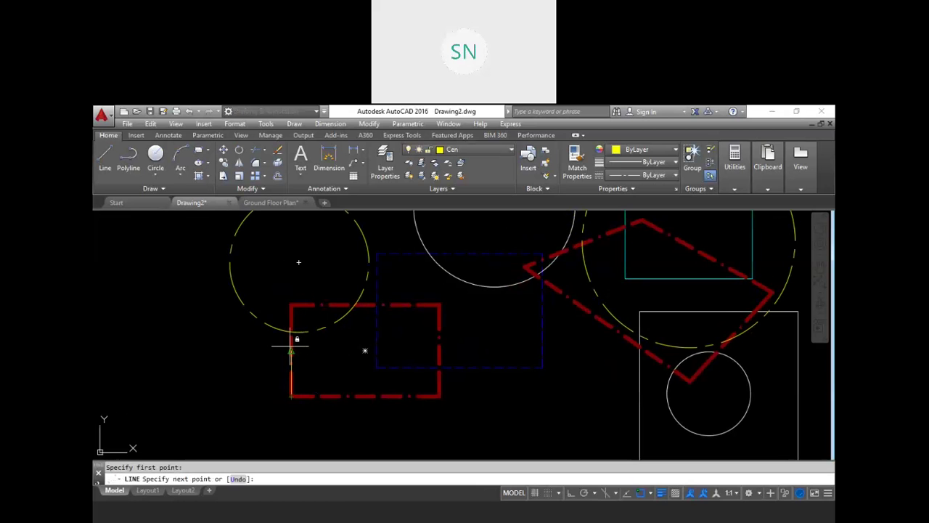
pyautogui.click(364, 305)
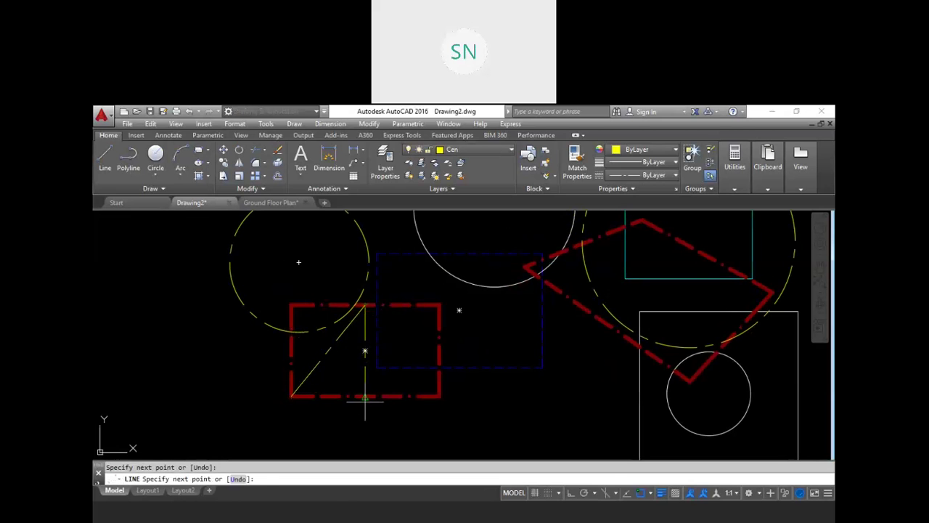
pyautogui.click(364, 396)
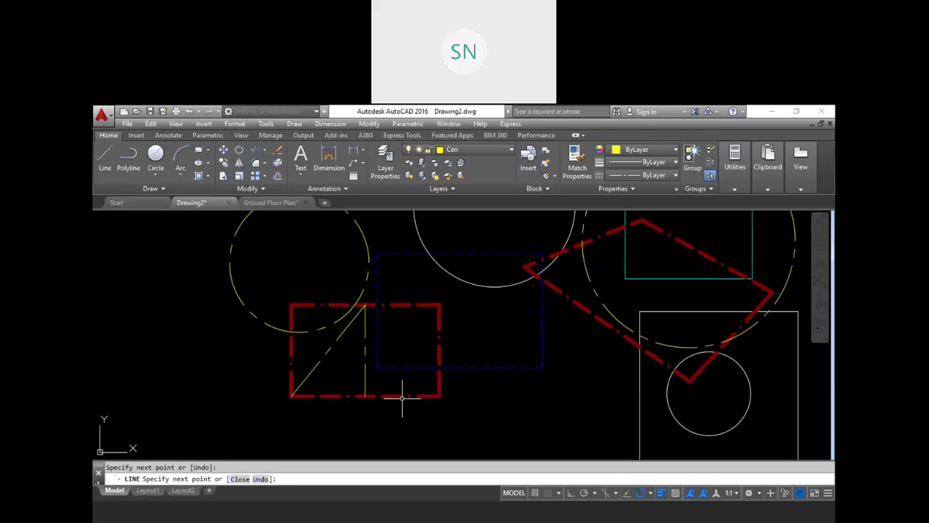
pyautogui.press('Escape')
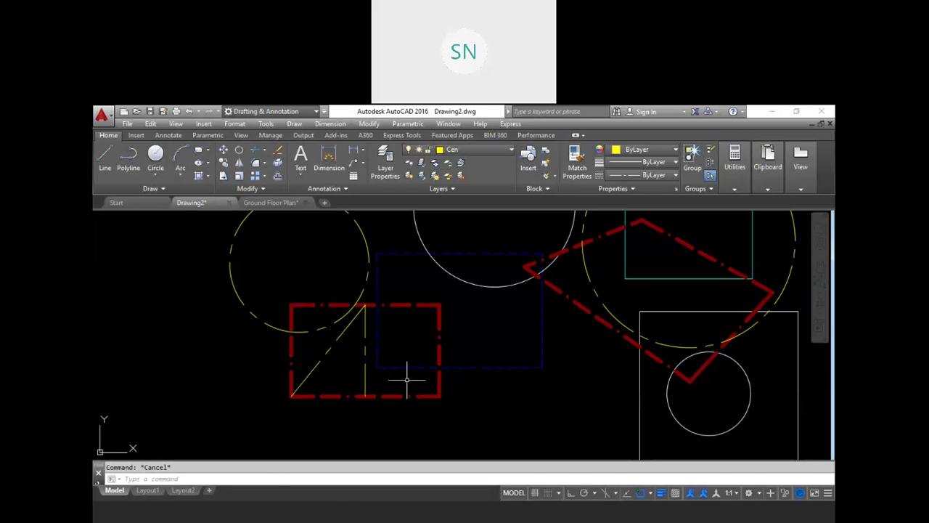
# Step: Make the locked Bor layer current and draw a slightly tilted ellipse above the smaller yellow circle
pyautogui.scroll(-2, 419, 380)
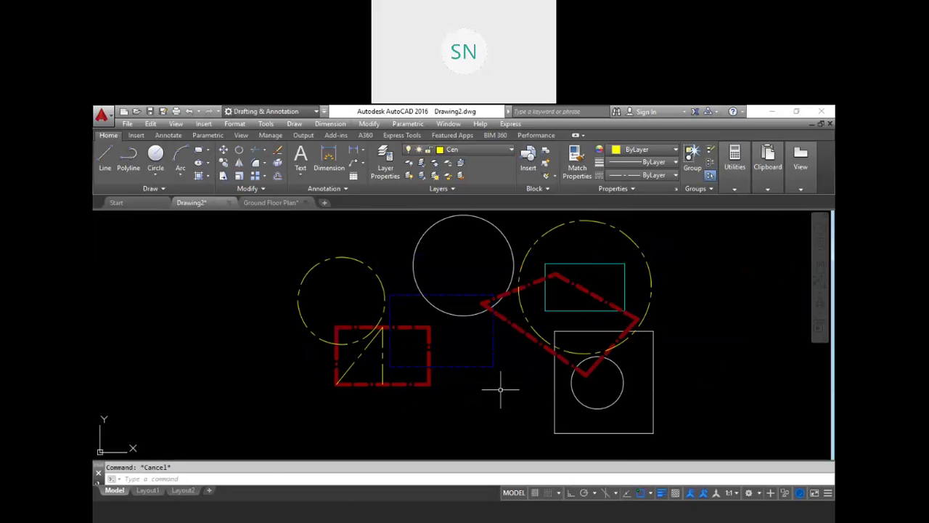
pyautogui.moveTo(500, 390); pyautogui.dragTo(468, 423, button='middle')
pyautogui.click(468, 150)
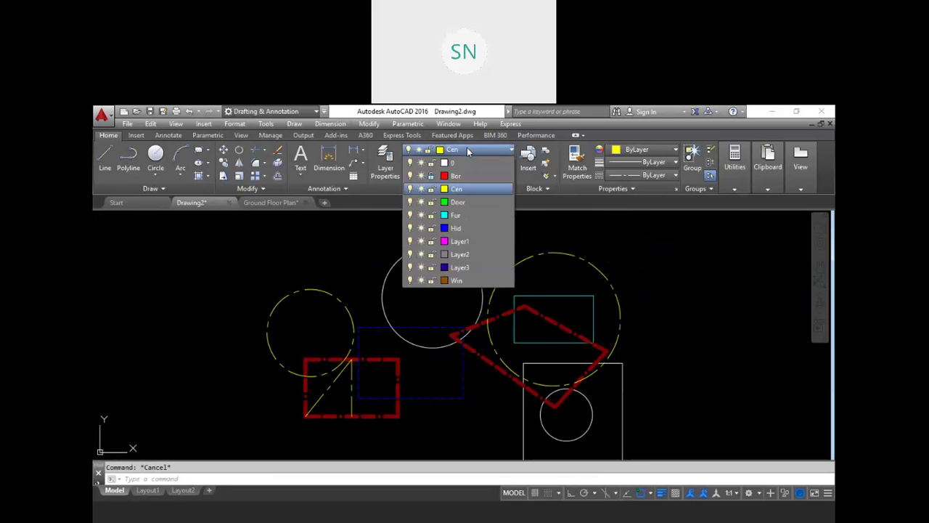
pyautogui.click(468, 176)
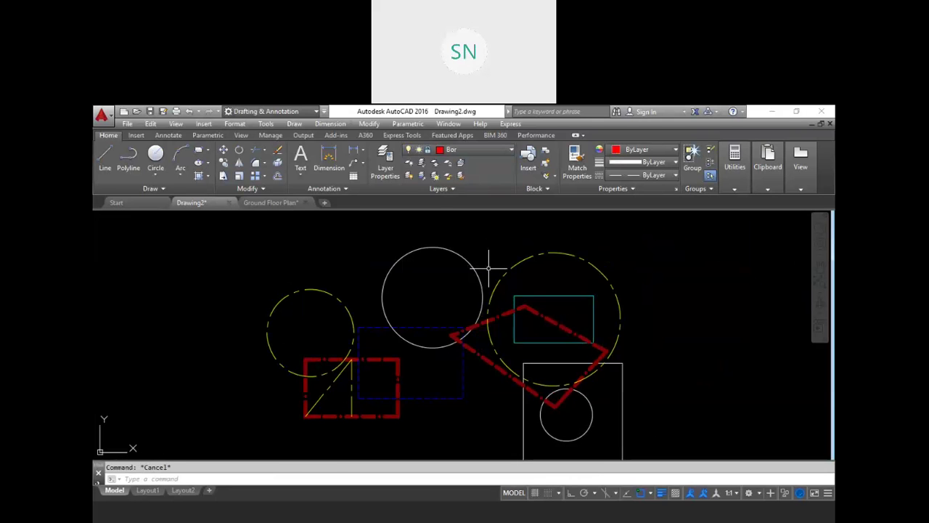
pyautogui.write('el')
pyautogui.press('Return')
pyautogui.click(305, 258)
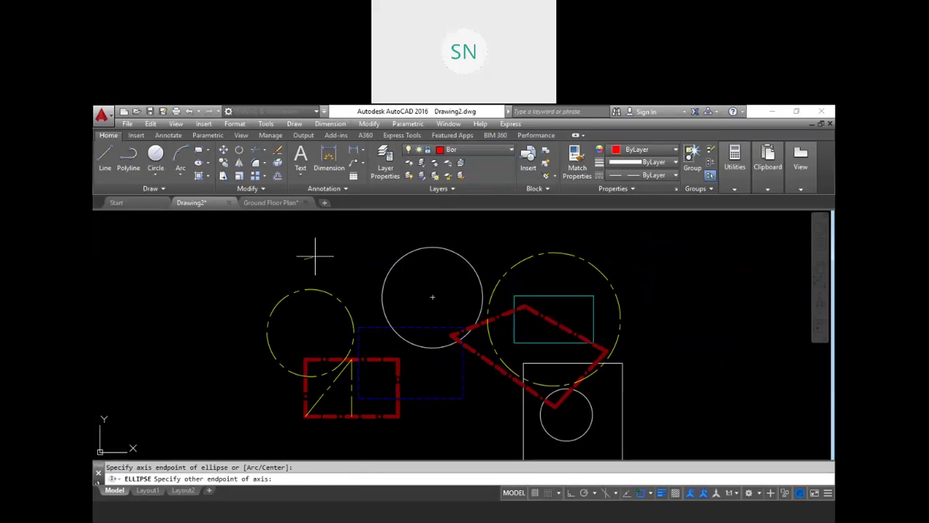
pyautogui.click(382, 236)
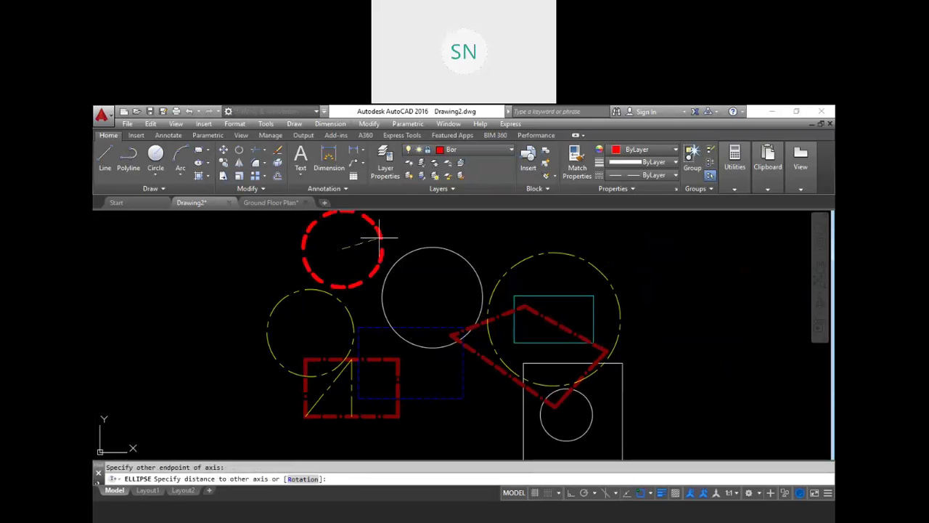
pyautogui.click(337, 234)
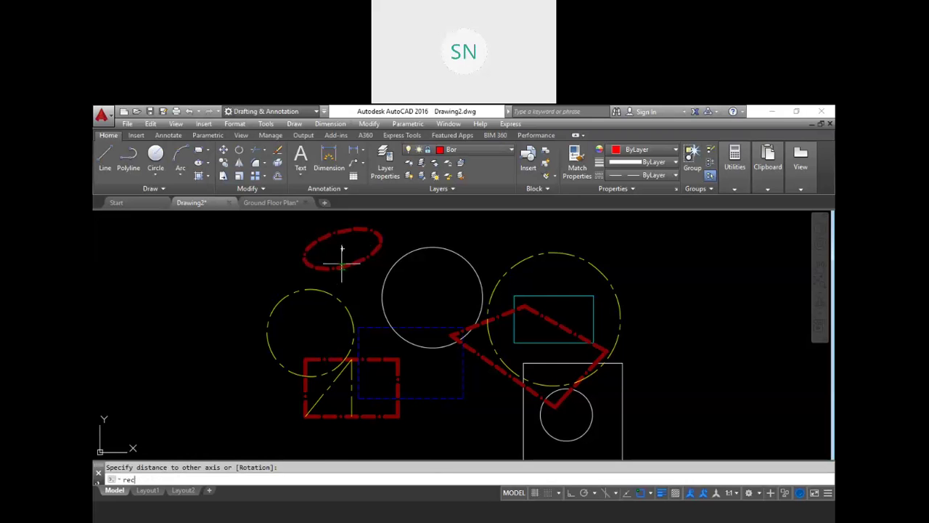
# Step: Draw a rectangle on the locked Bor layer, left of the smaller yellow circle
pyautogui.write('rec')
pyautogui.press('Return')
pyautogui.click(174, 350)
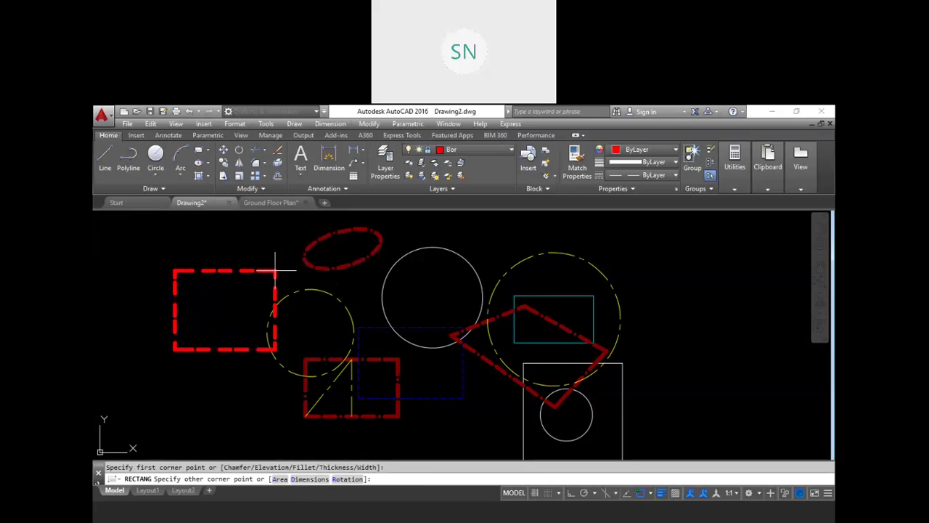
pyautogui.click(276, 270)
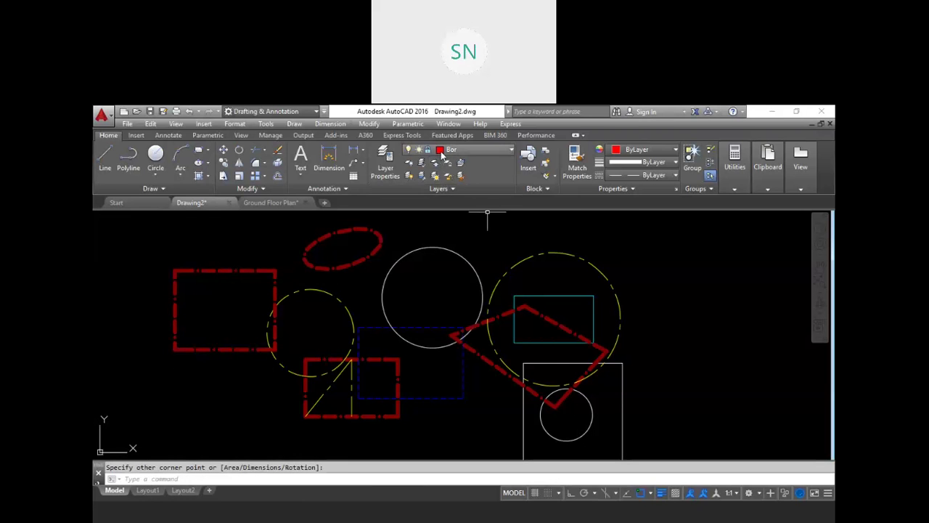
# Step: Switch to the Ground Floor Plan drawing and select the dining table to check its layer, clearing the selection
pyautogui.click(266, 204)
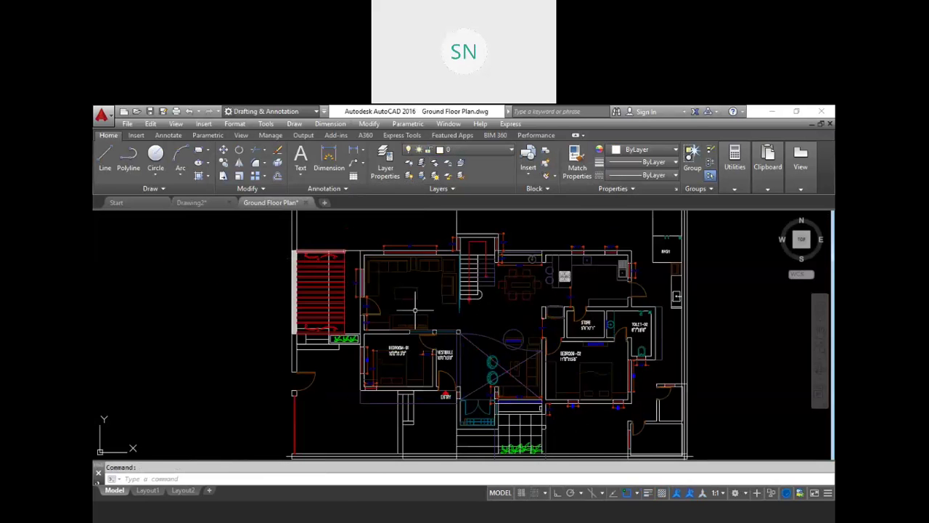
pyautogui.scroll(3, 519, 316)
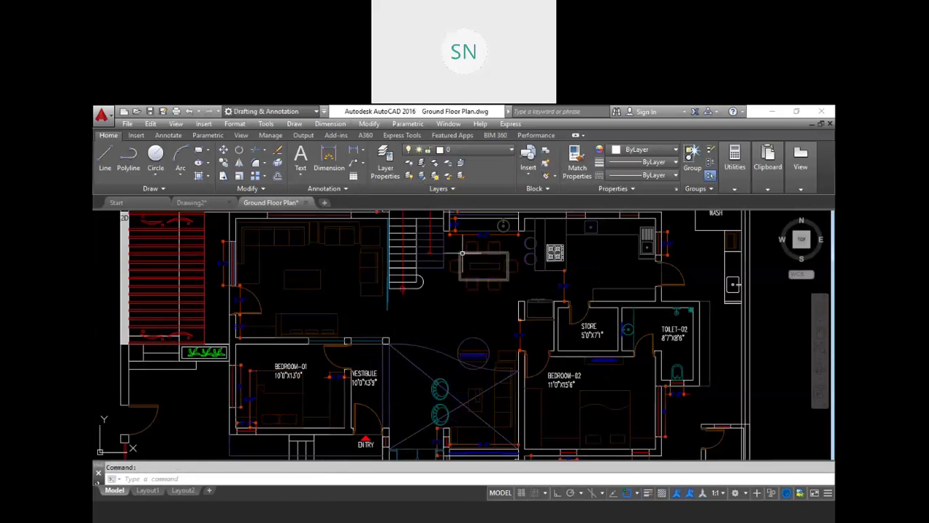
pyautogui.click(462, 253)
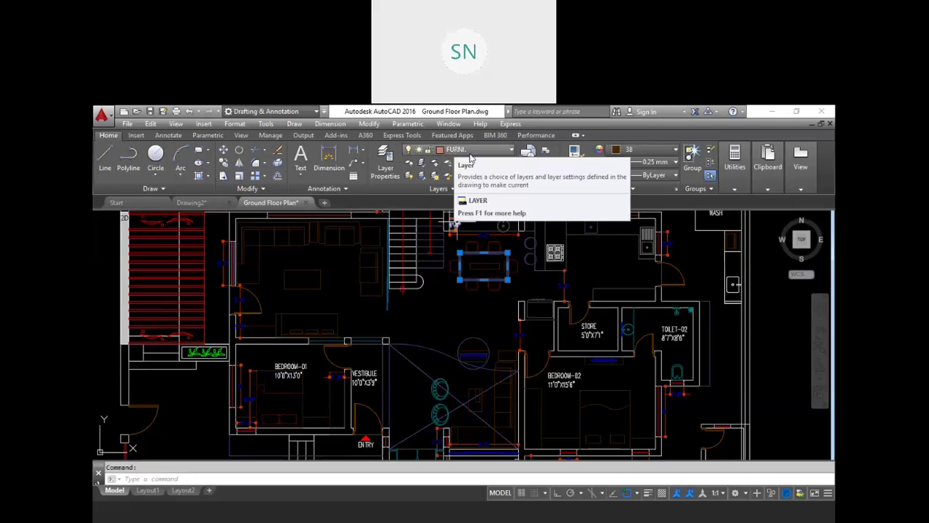
pyautogui.press('Escape')
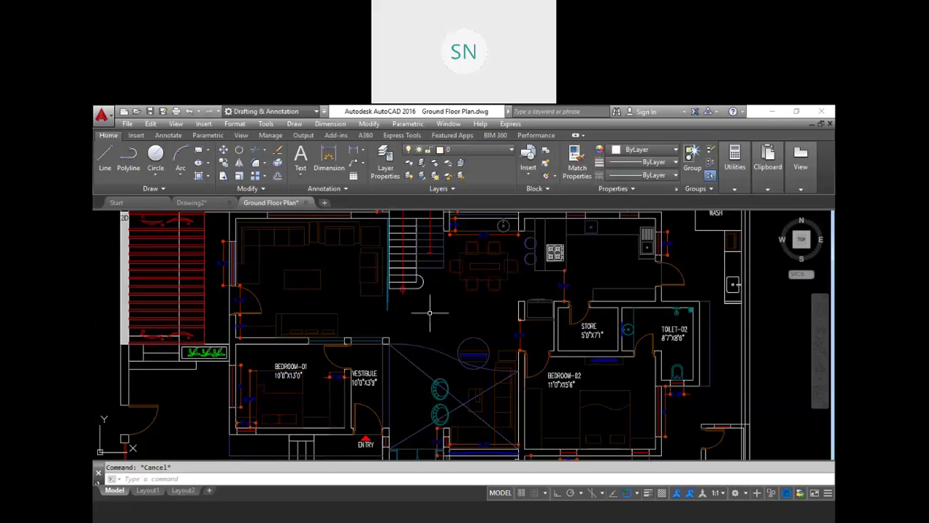
pyautogui.moveTo(451, 318); pyautogui.dragTo(463, 325, button='middle')
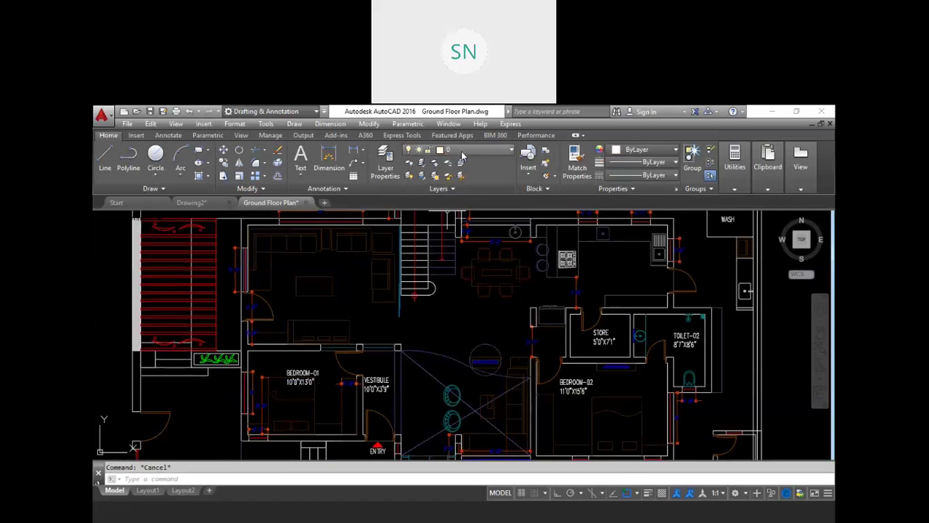
# Step: Turn off the furniture layers FURNI., FURNI and FUR in the floor plan
pyautogui.click(463, 153)
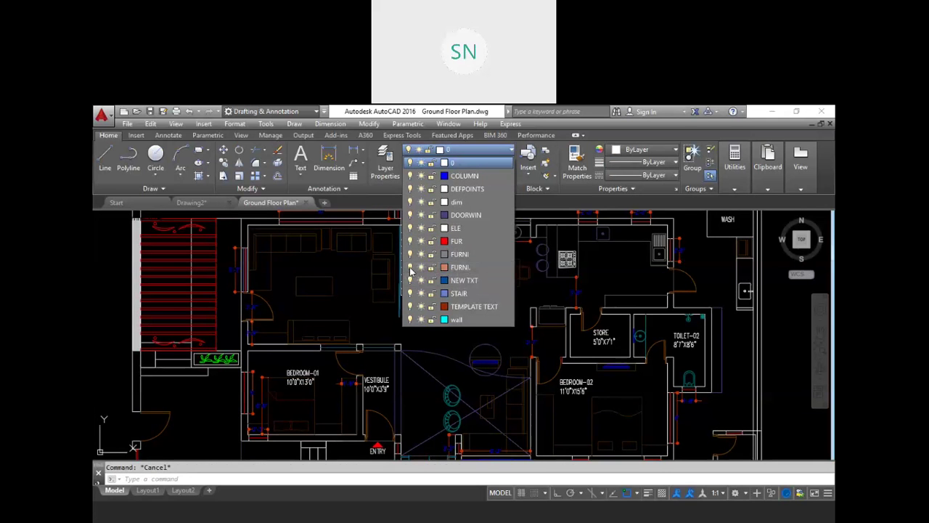
pyautogui.click(411, 267)
pyautogui.click(411, 256)
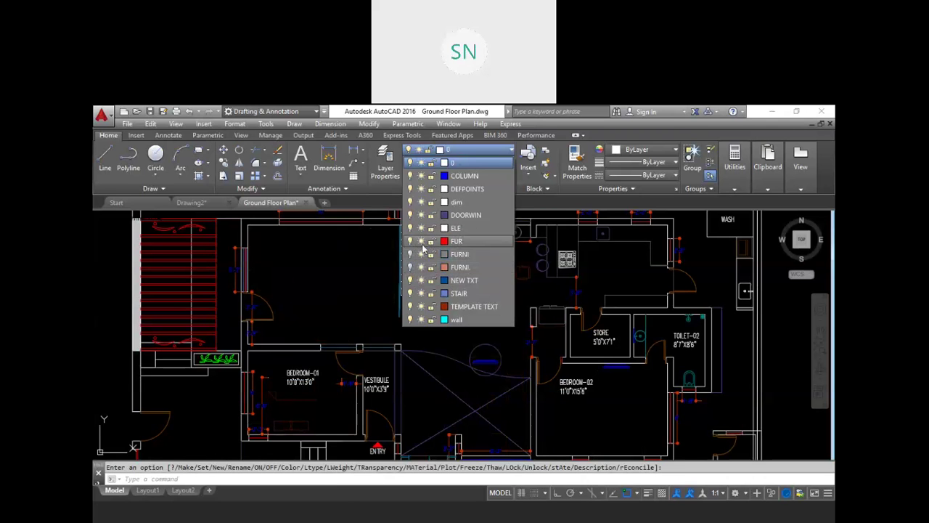
pyautogui.click(409, 242)
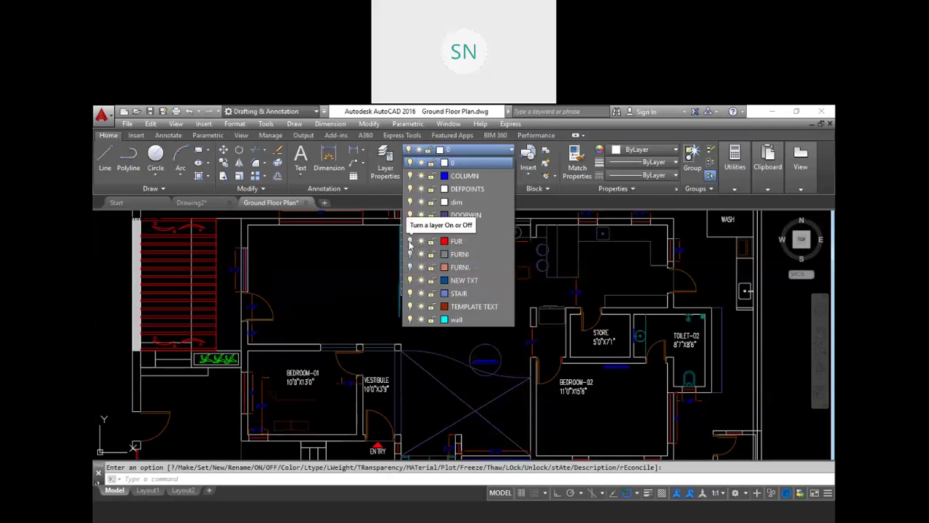
# Step: Select a lower dining chair to check its layer, clearing the selection
pyautogui.click(317, 270)
pyautogui.click(485, 289)
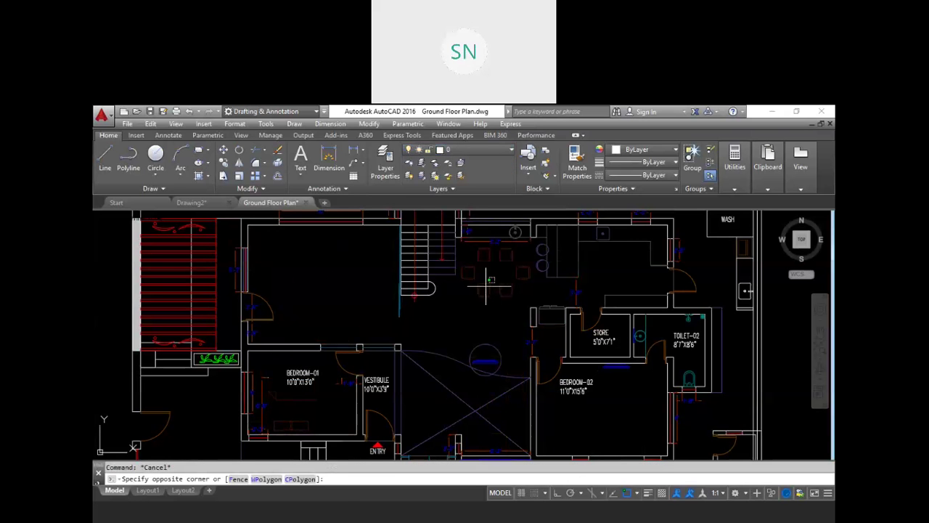
pyautogui.click(466, 307)
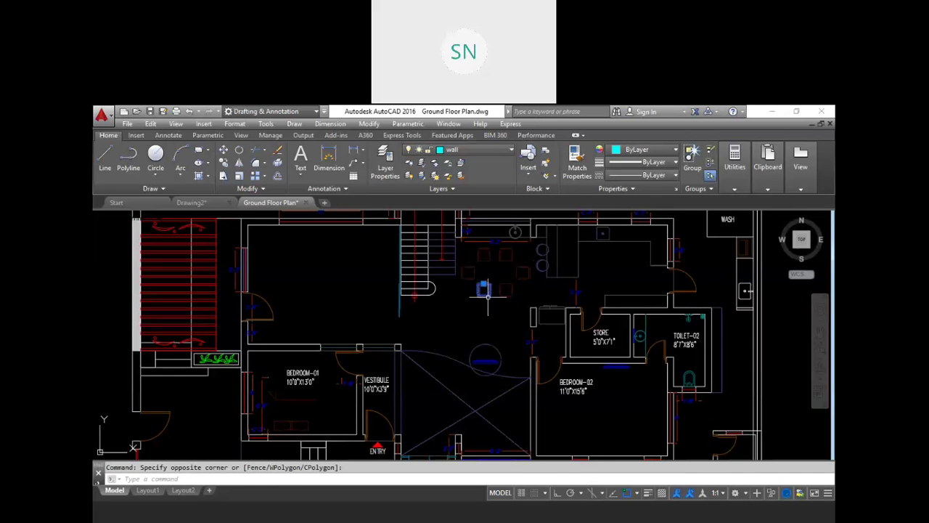
pyautogui.press('Escape')
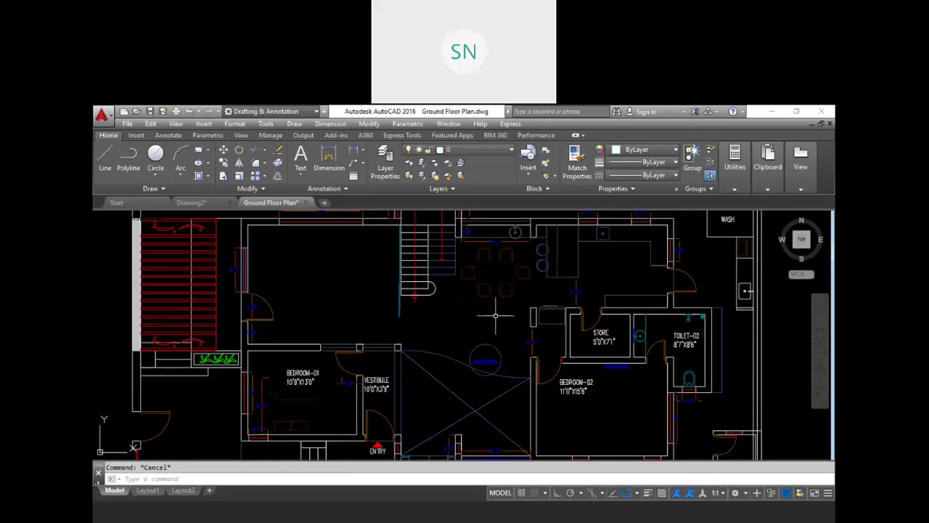
pyautogui.scroll(4, 512, 272)
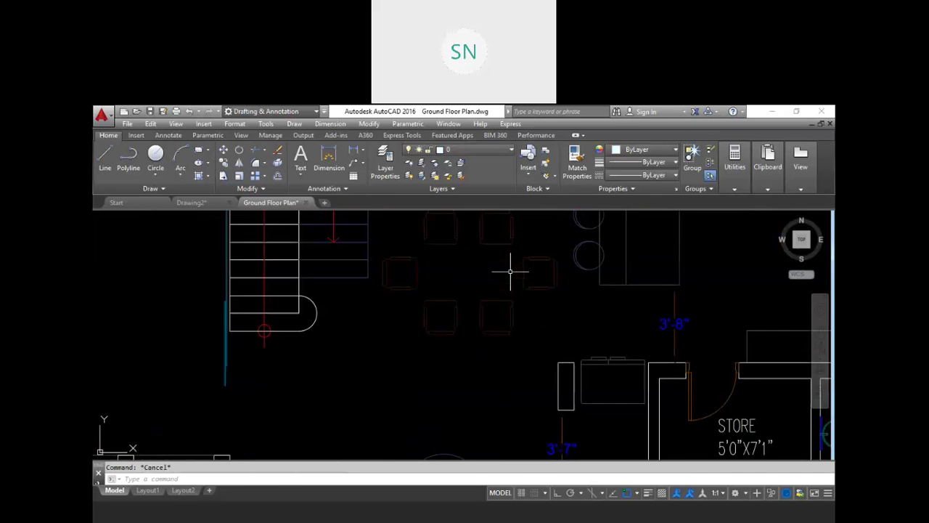
pyautogui.click(481, 304)
pyautogui.scroll(-2, 482, 305)
pyautogui.press('Escape')
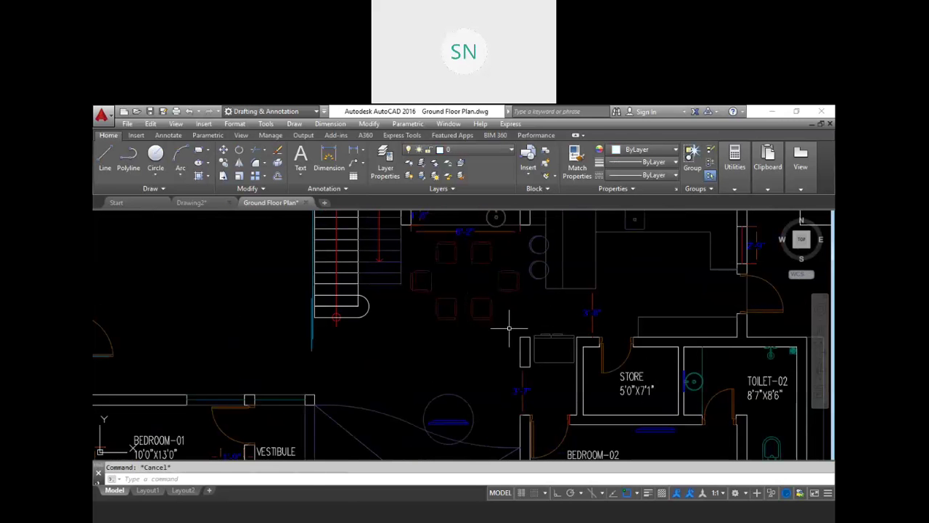
# Step: Move the six dining chairs to the FURNI. layer and dismiss the notice about turned-off layers
pyautogui.click(521, 330)
pyautogui.click(408, 240)
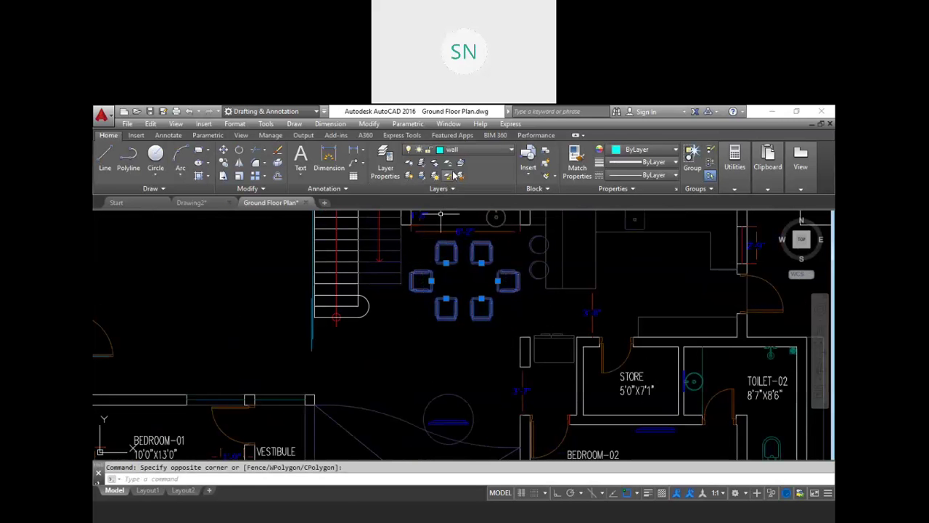
pyautogui.click(470, 152)
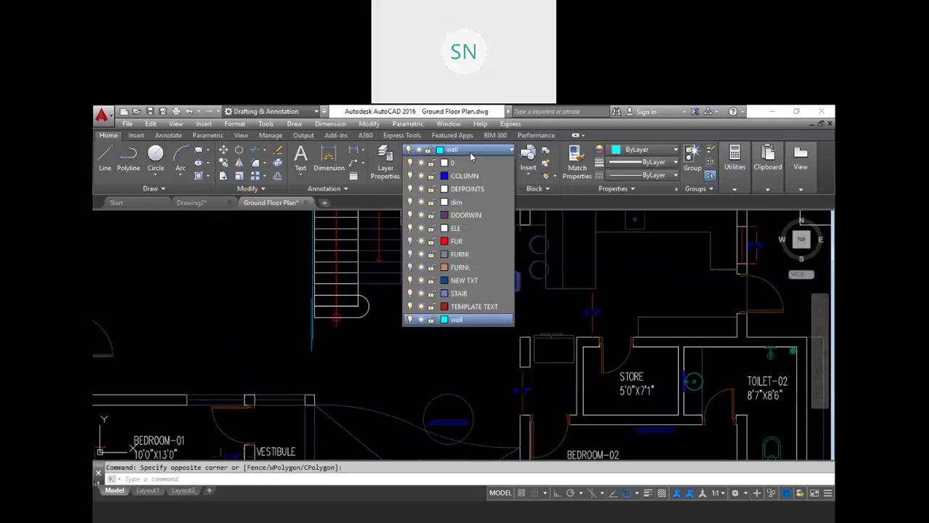
pyautogui.click(479, 269)
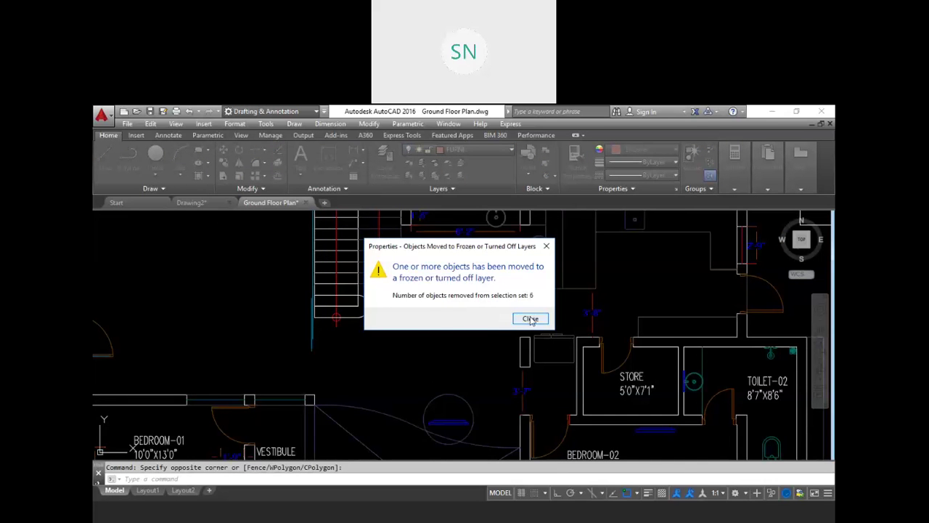
pyautogui.click(530, 318)
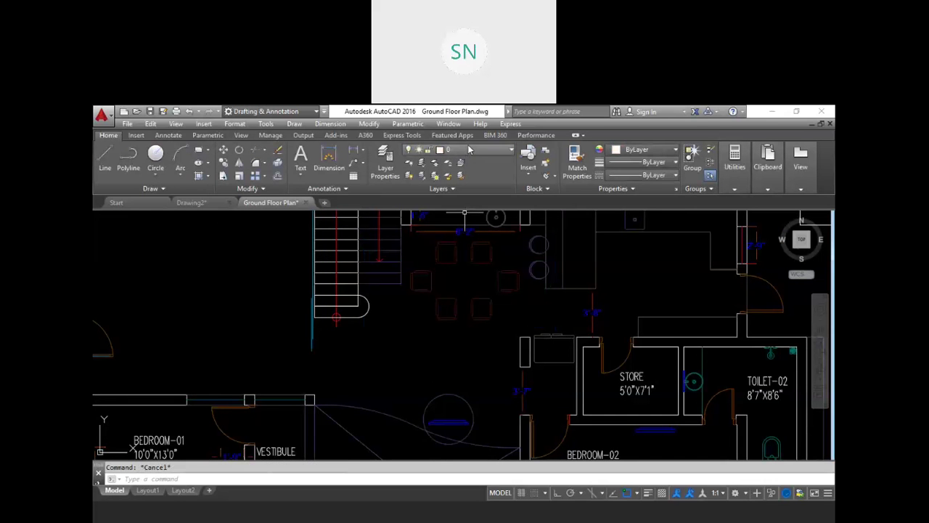
# Step: Turn the furniture layers FUR, FURNI and FURNI. back on and select the two lower dining chairs to check their layer
pyautogui.click(469, 151)
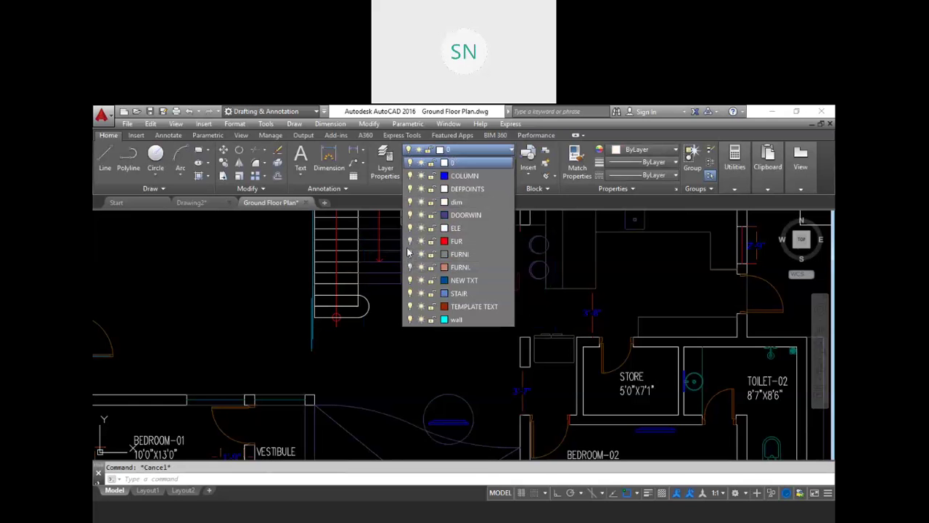
pyautogui.click(410, 254)
pyautogui.click(410, 267)
pyautogui.press('Escape')
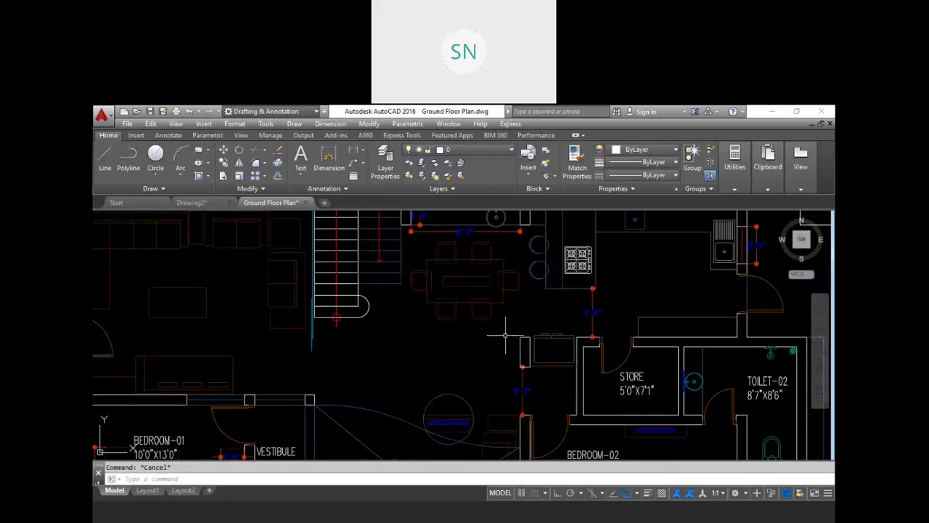
pyautogui.click(478, 322)
pyautogui.click(444, 311)
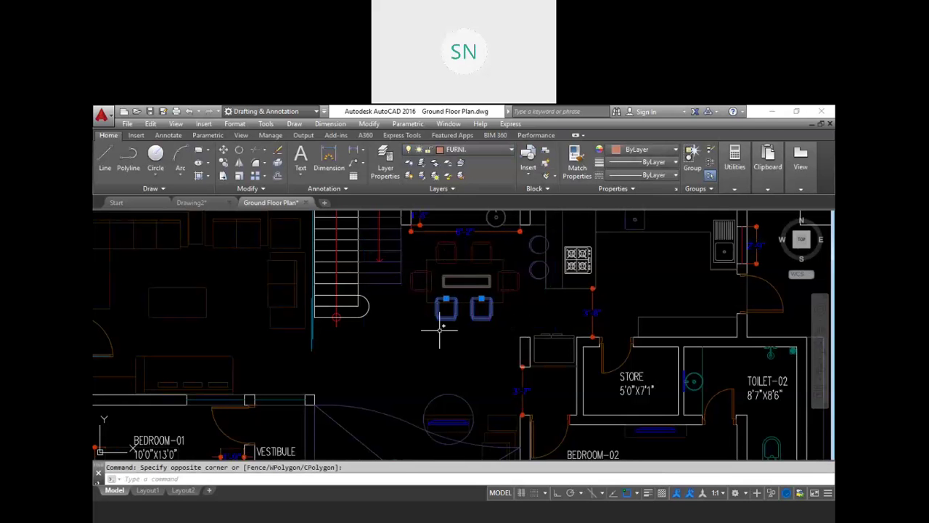
pyautogui.press('Escape')
# Step: Turn off the FURNI. layer to test whether the dining chairs hide
pyautogui.click(476, 150)
pyautogui.click(410, 268)
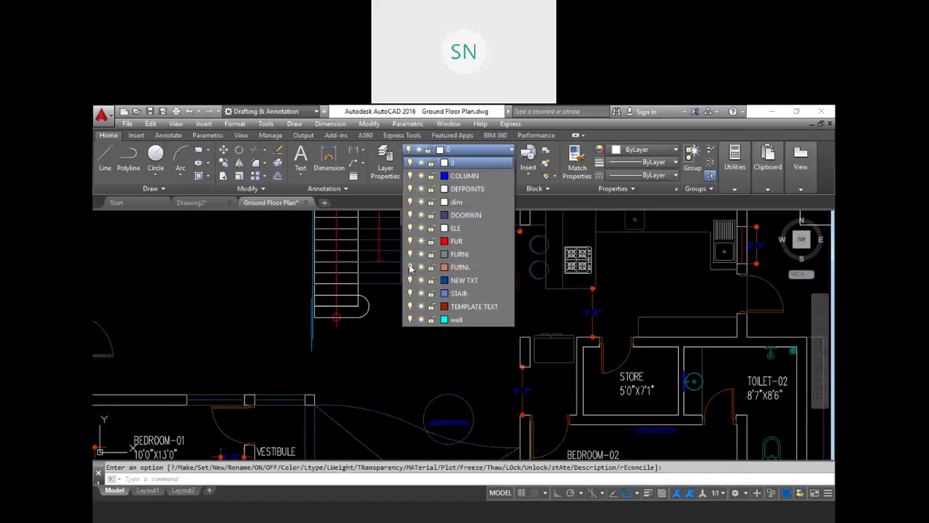
pyautogui.click(523, 306)
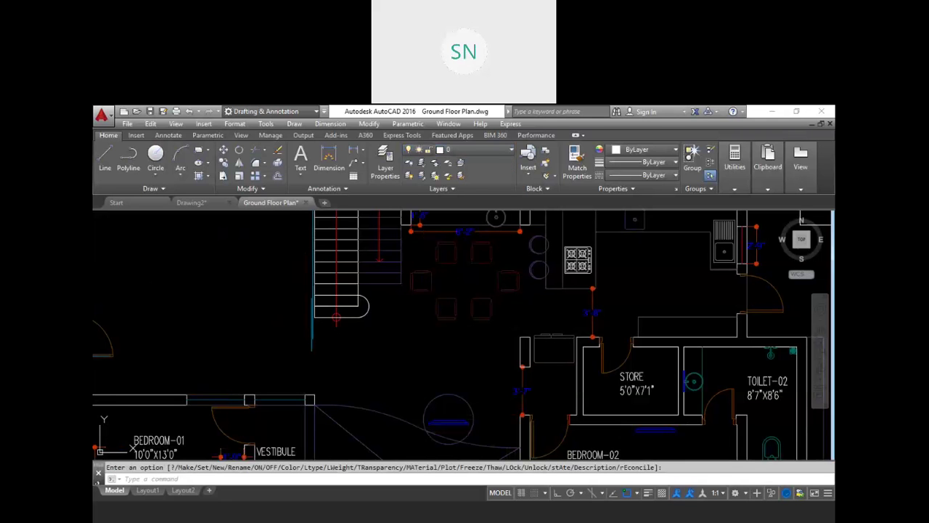
pyautogui.press('Escape')
# Step: Erase the six dining chairs
pyautogui.click(514, 308)
pyautogui.click(433, 241)
pyautogui.click(446, 283)
pyautogui.click(427, 267)
pyautogui.press('Delete')
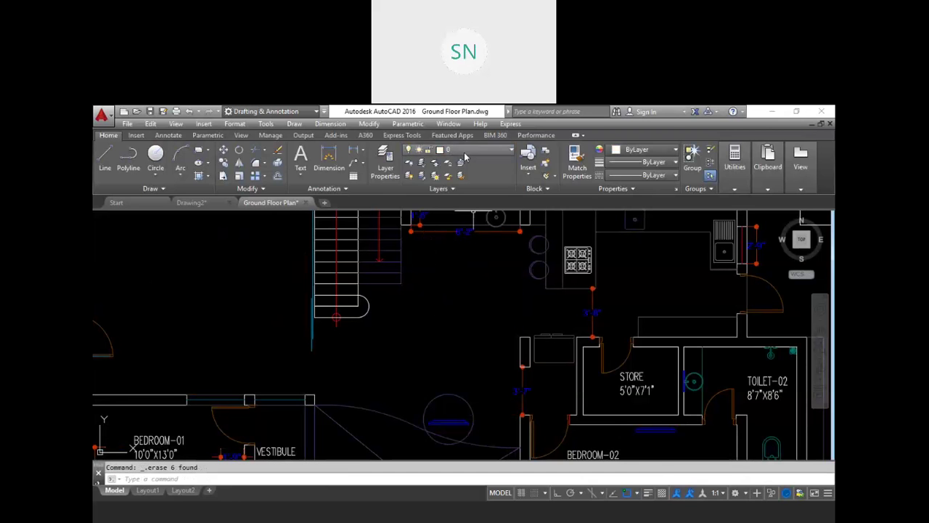
# Step: Turn the FURNI. layer on, then undo back past the erasure of the dining chairs
pyautogui.click(465, 151)
pyautogui.click(411, 267)
pyautogui.click(406, 354)
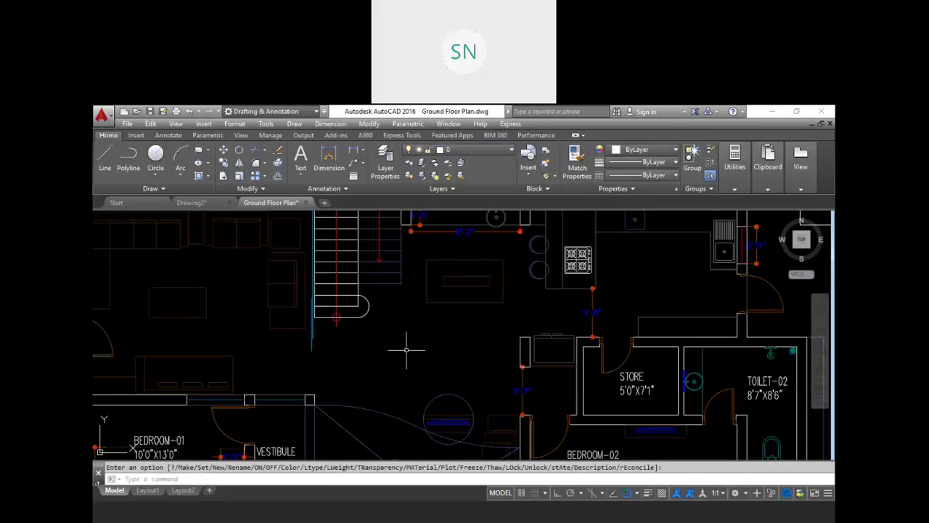
pyautogui.hotkey('ctrl', 'z')
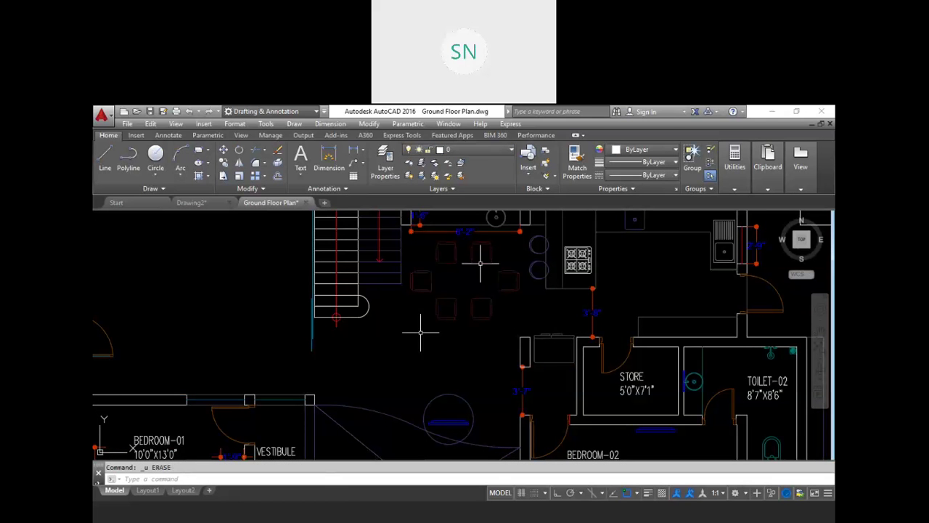
# Step: Turn the FURNI. layer back on and select the lower-left dining chair to check its layer and available options, clearing the selection
pyautogui.click(472, 149)
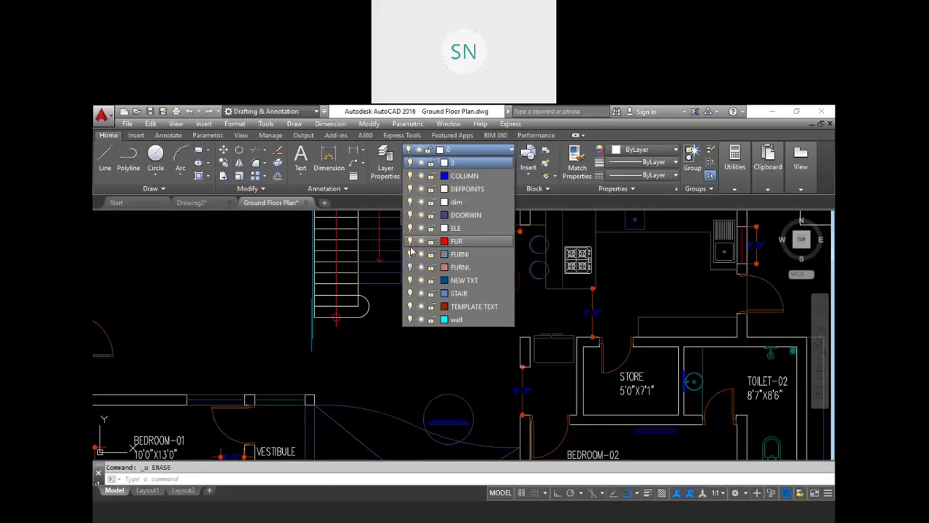
pyautogui.click(409, 267)
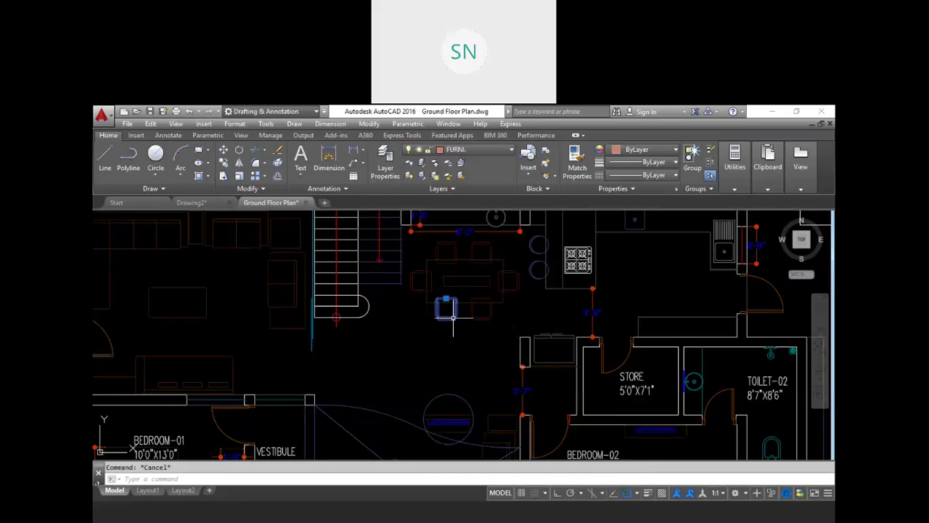
pyautogui.press('Escape')
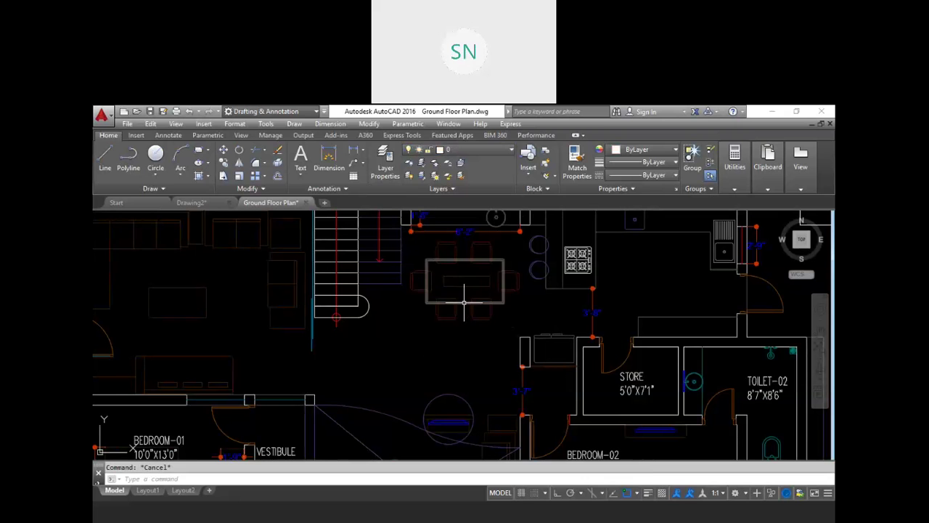
pyautogui.click(449, 317)
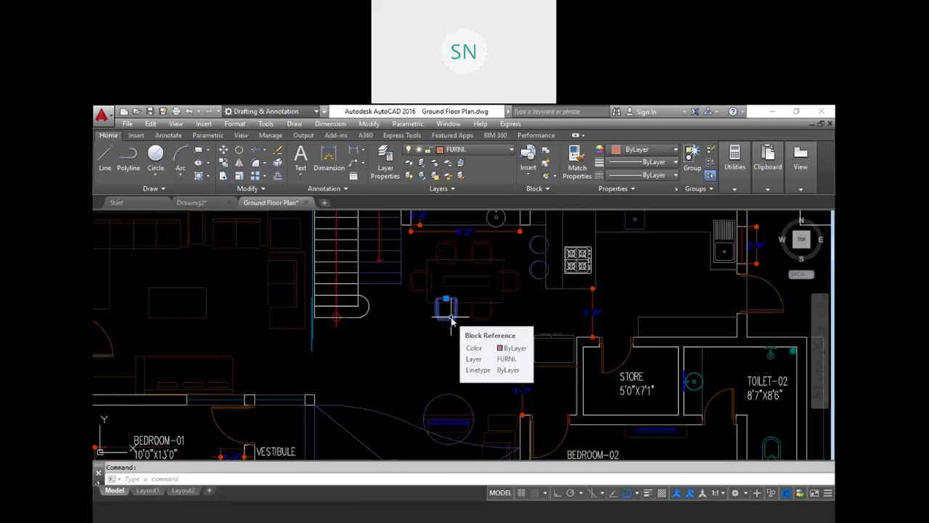
pyautogui.rightClick(450, 316)
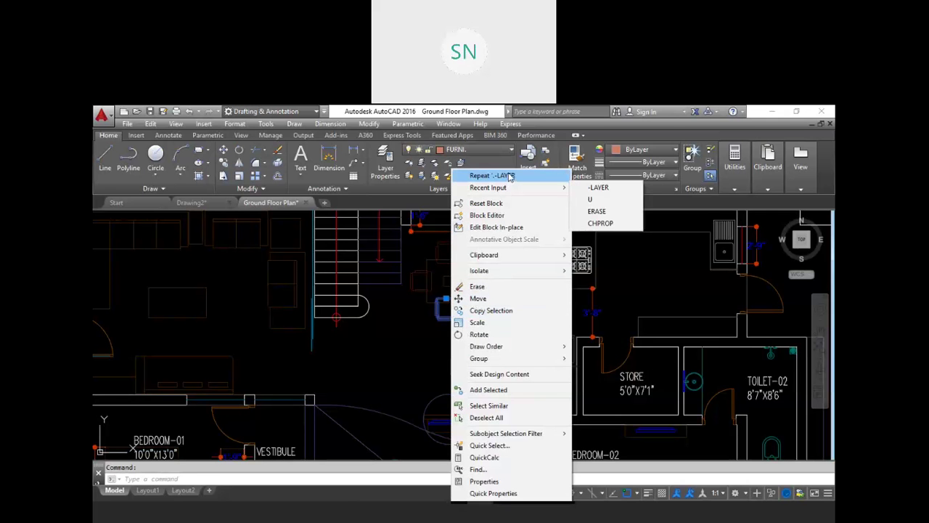
pyautogui.moveTo(523, 189)
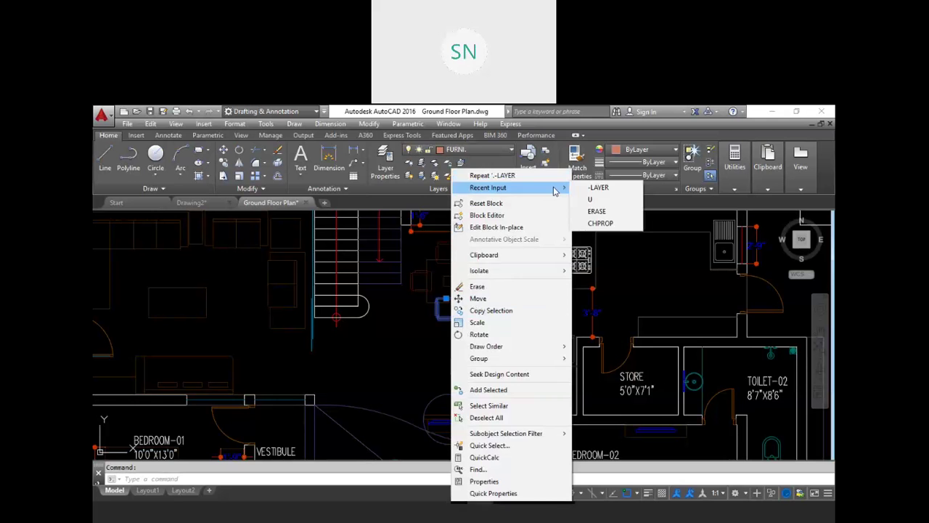
pyautogui.press('Escape')
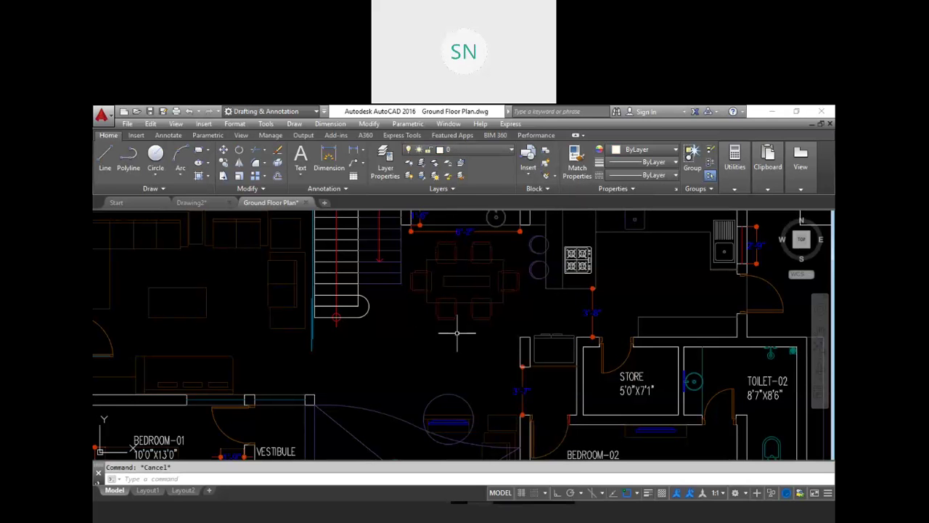
# Step: Copy the properties of the sofa seat left of the staircase onto the dining chairs with Match Properties
pyautogui.write('ma')
pyautogui.press('Return')
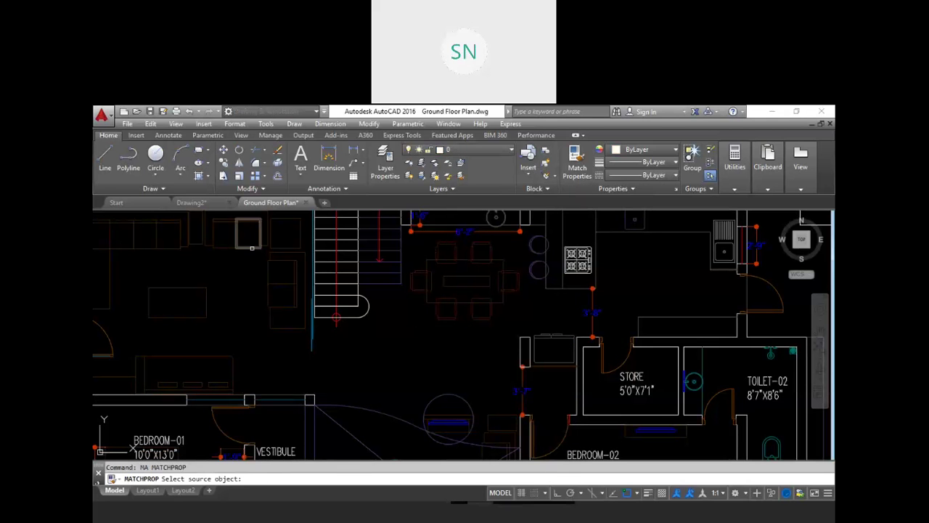
pyautogui.click(252, 248)
pyautogui.click(435, 313)
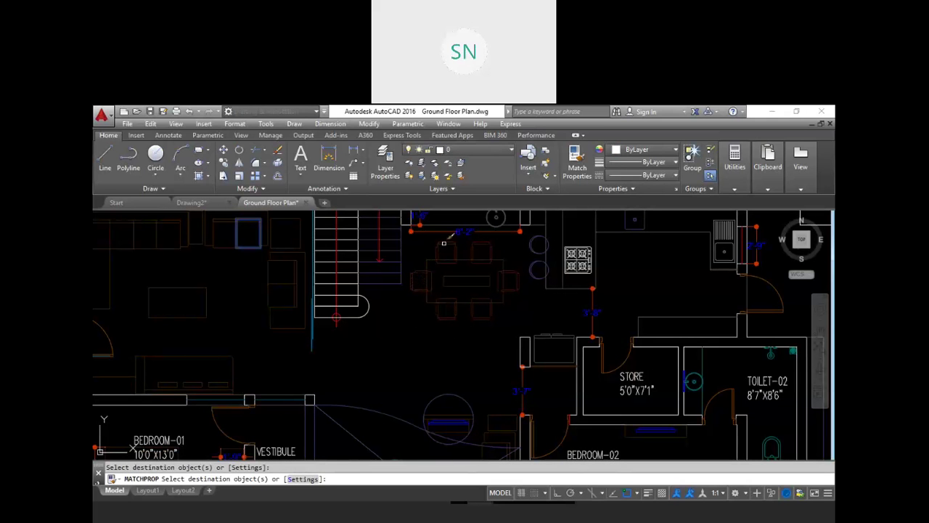
pyautogui.press('Escape')
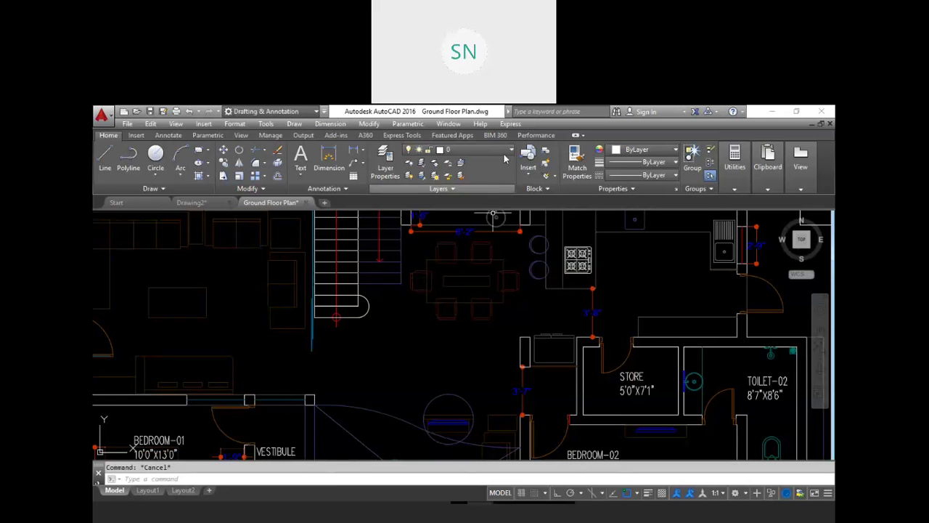
pyautogui.click(481, 151)
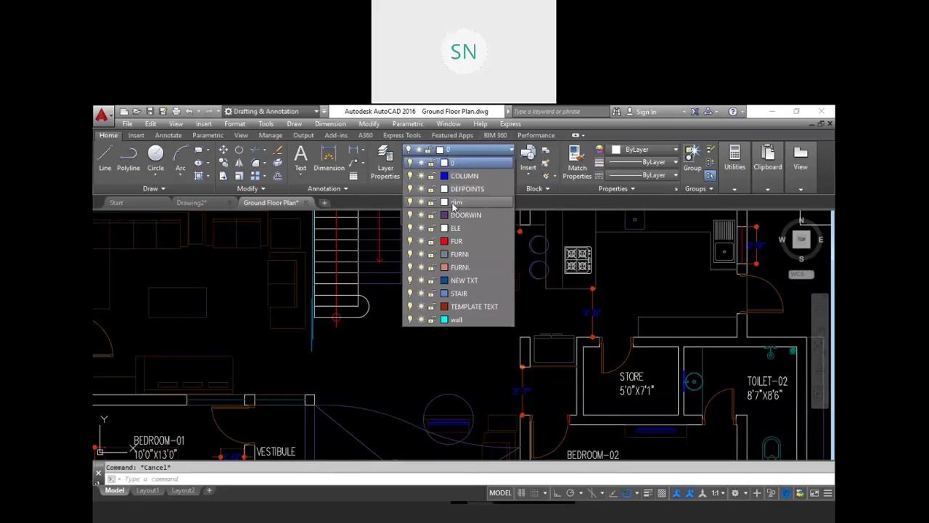
pyautogui.press('Escape')
pyautogui.click(421, 280)
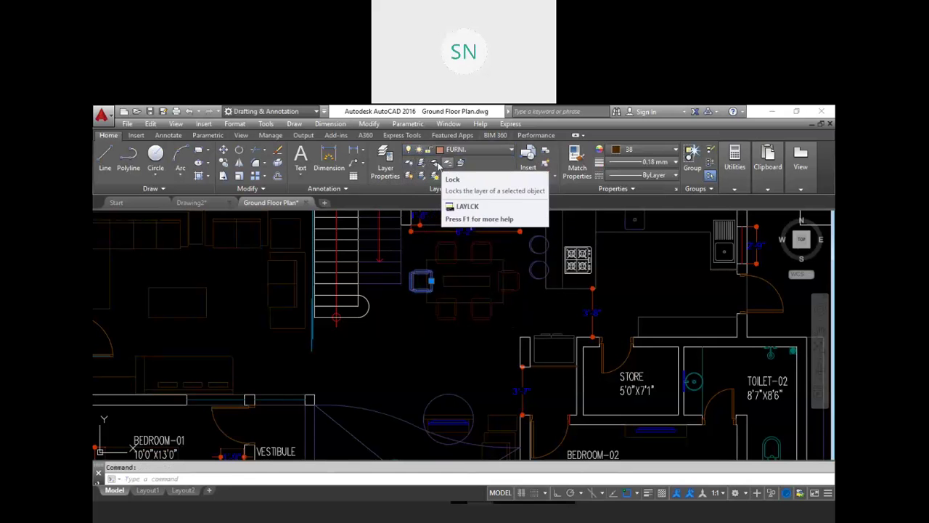
pyautogui.click(435, 164)
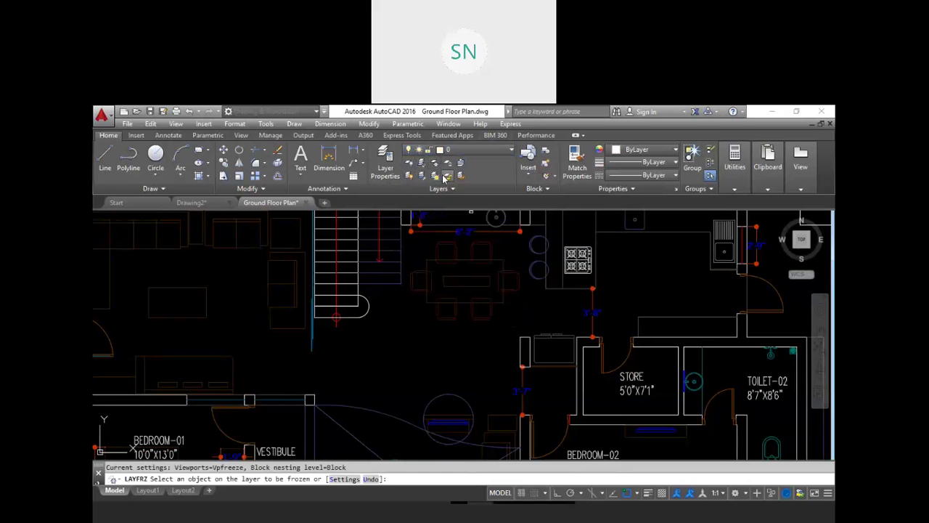
pyautogui.press('Escape')
# Step: Freeze the FURNI. layer in the floor plan
pyautogui.click(472, 149)
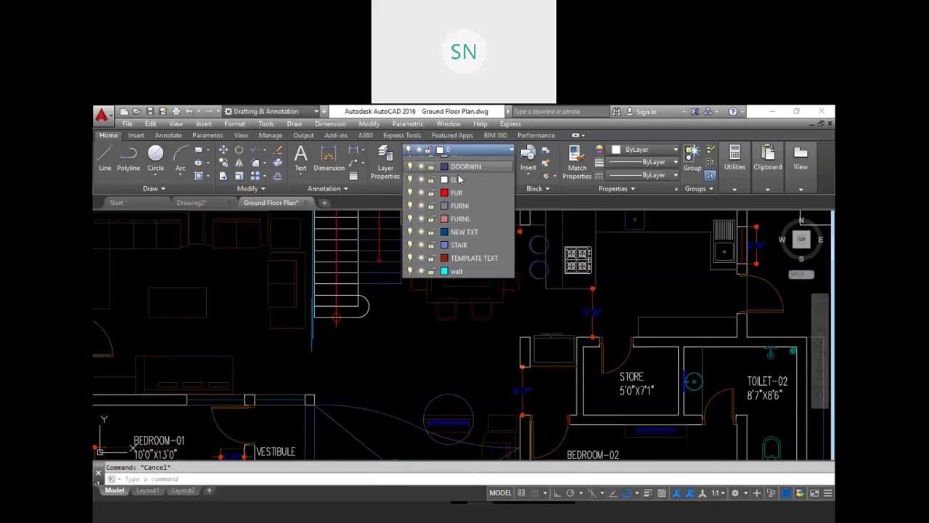
pyautogui.click(422, 268)
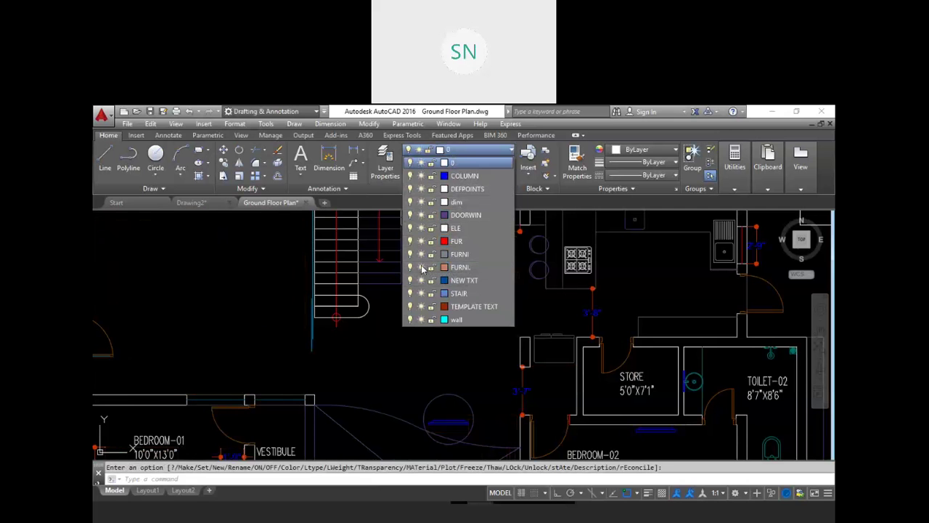
pyautogui.click(415, 359)
pyautogui.press('Escape')
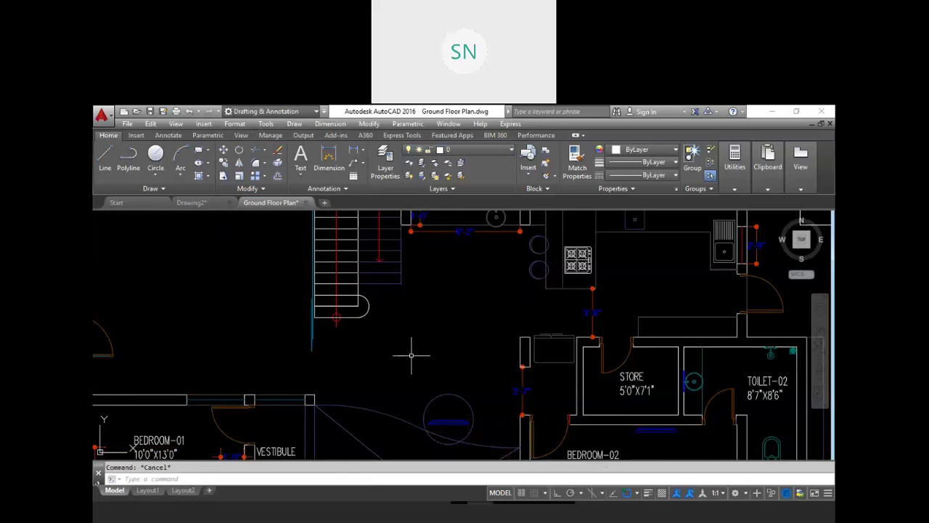
pyautogui.scroll(-1, 421, 330)
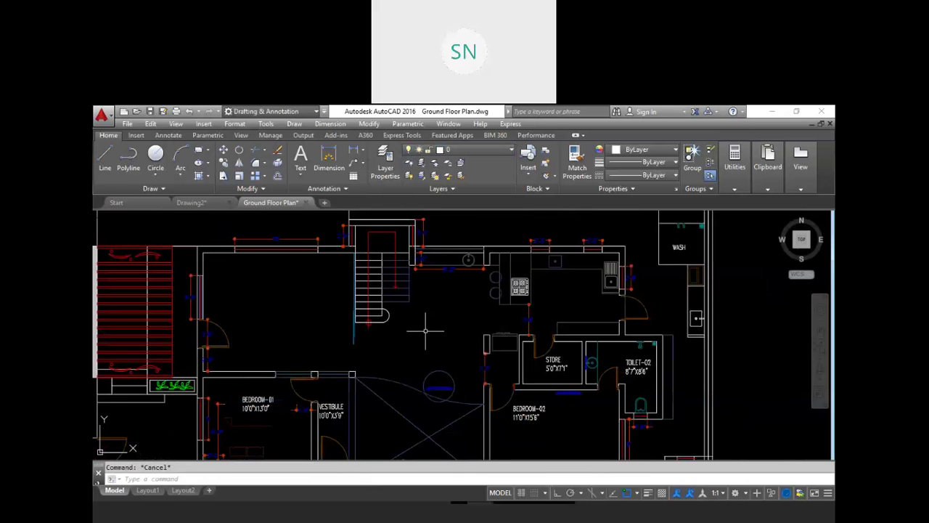
pyautogui.scroll(-1, 428, 320)
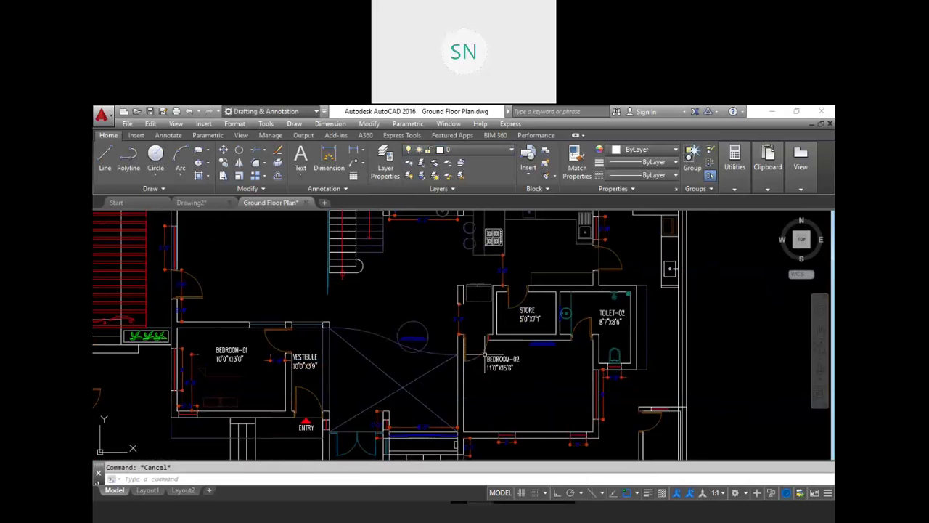
# Step: Select the swing arc and panel of the Bedroom-02 door to check their layer, clearing the selection
pyautogui.moveTo(479, 356)
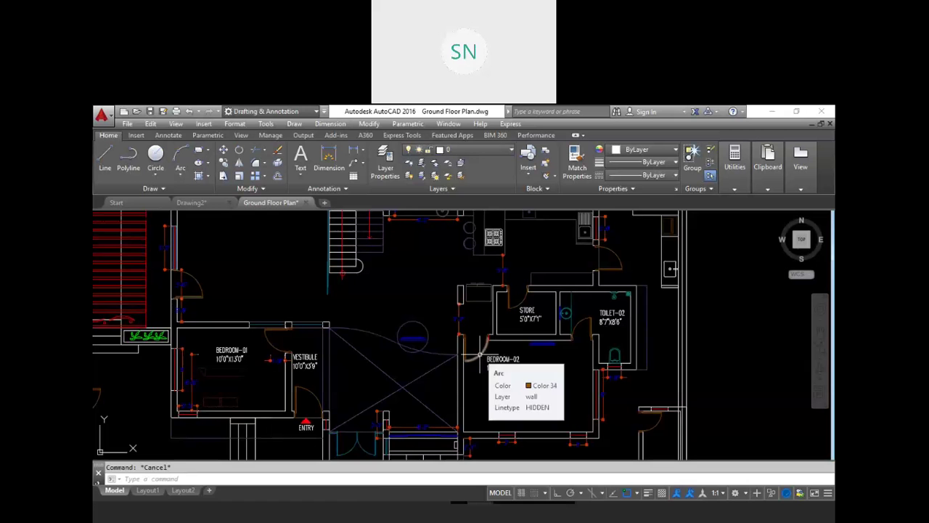
pyautogui.scroll(4, 476, 356)
pyautogui.click(471, 355)
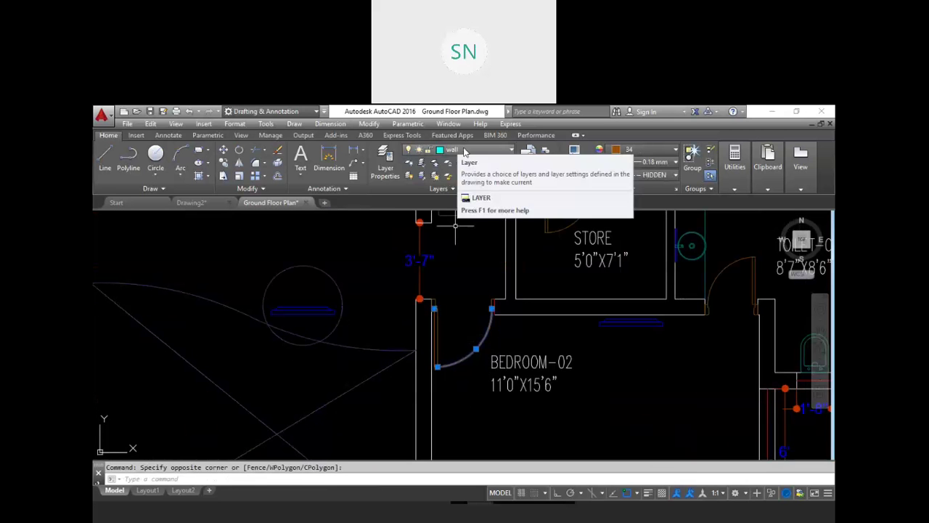
pyautogui.scroll(4, 434, 323)
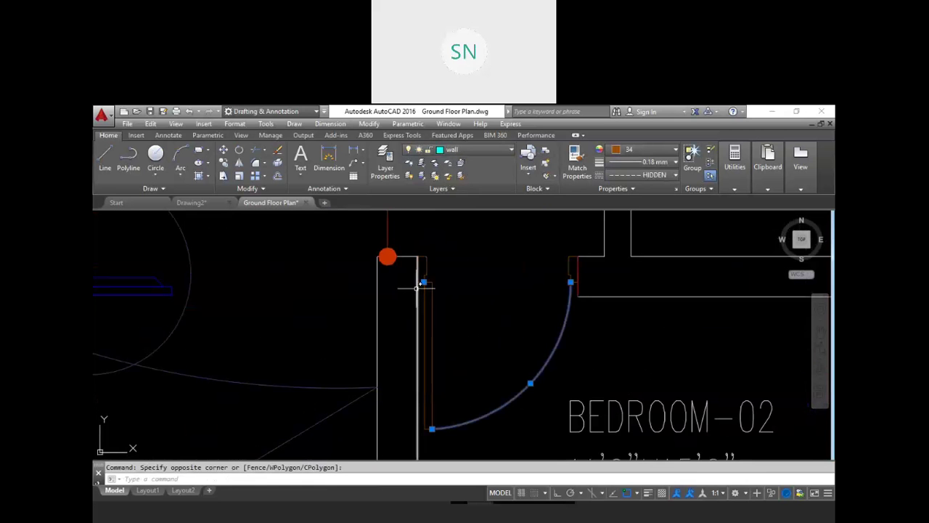
pyautogui.click(431, 304)
pyautogui.press('Escape')
pyautogui.scroll(-2, 504, 269)
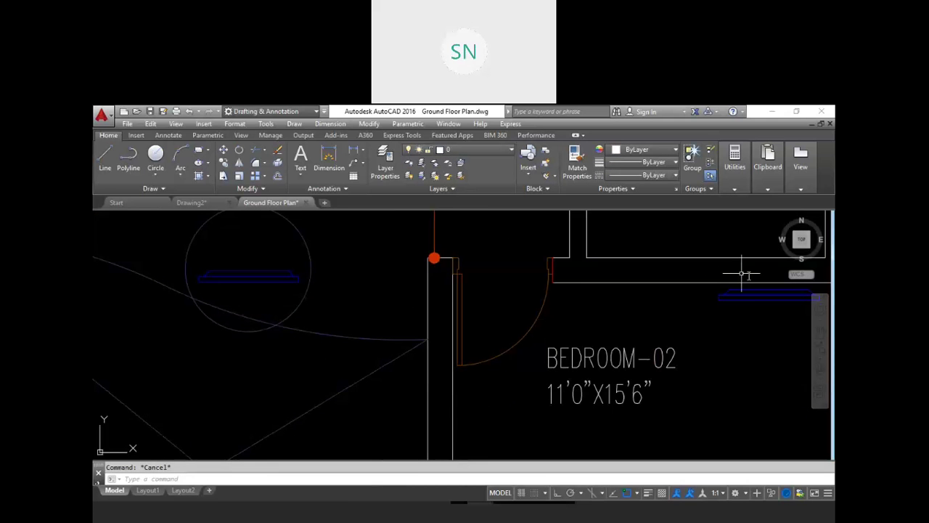
# Step: Select the wall line between Store and Bedroom-02 to check its layer, clearing the selection
pyautogui.click(693, 257)
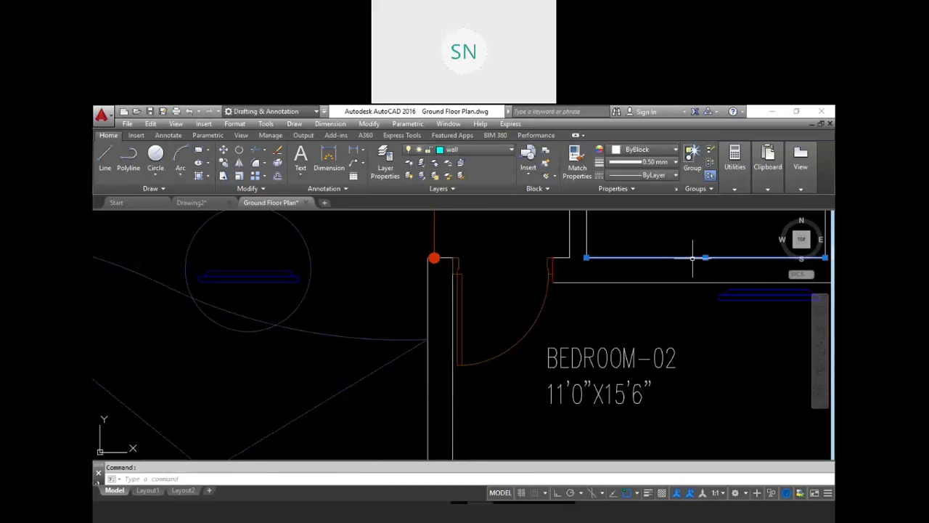
pyautogui.press('Escape')
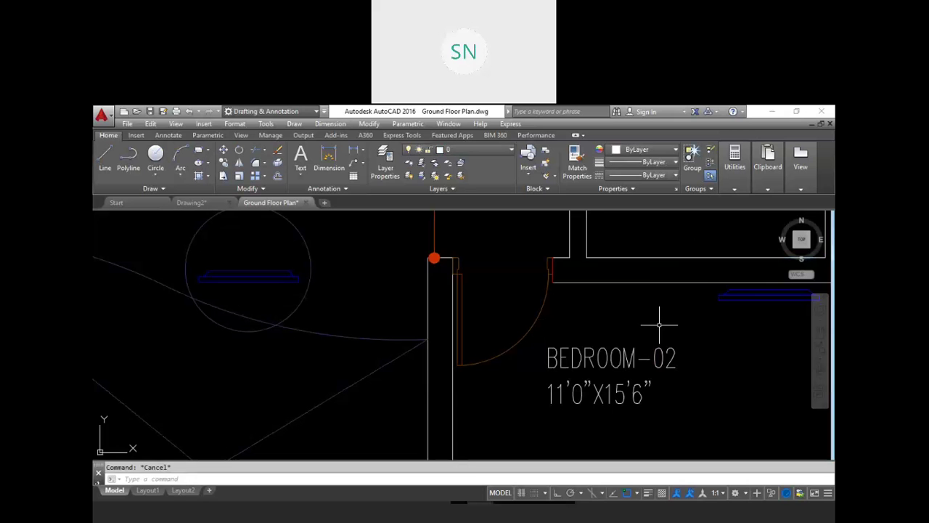
pyautogui.click(648, 258)
pyautogui.press('Escape')
# Step: Turn off the wall layer in the Ground Floor Plan
pyautogui.scroll(-5, 387, 278)
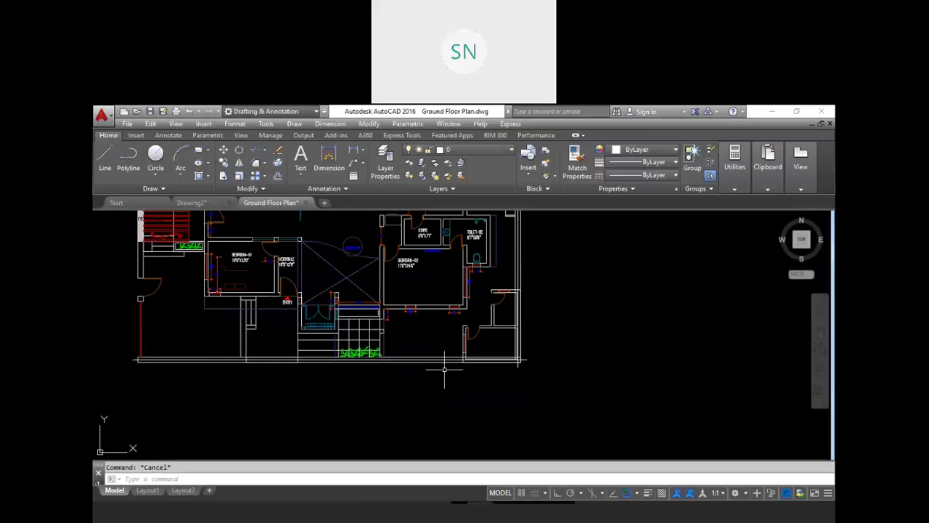
pyautogui.press('Return')
pyautogui.write('a')
pyautogui.press('Return')
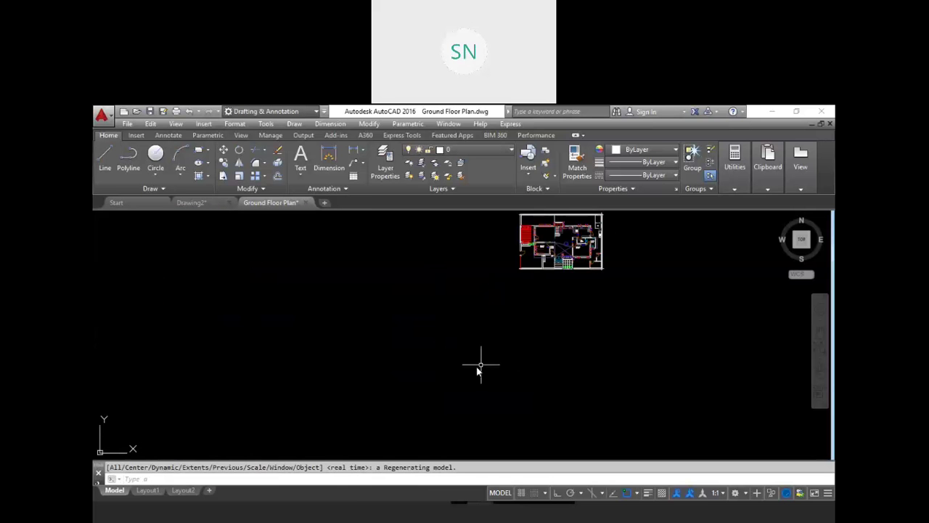
pyautogui.scroll(4, 588, 240)
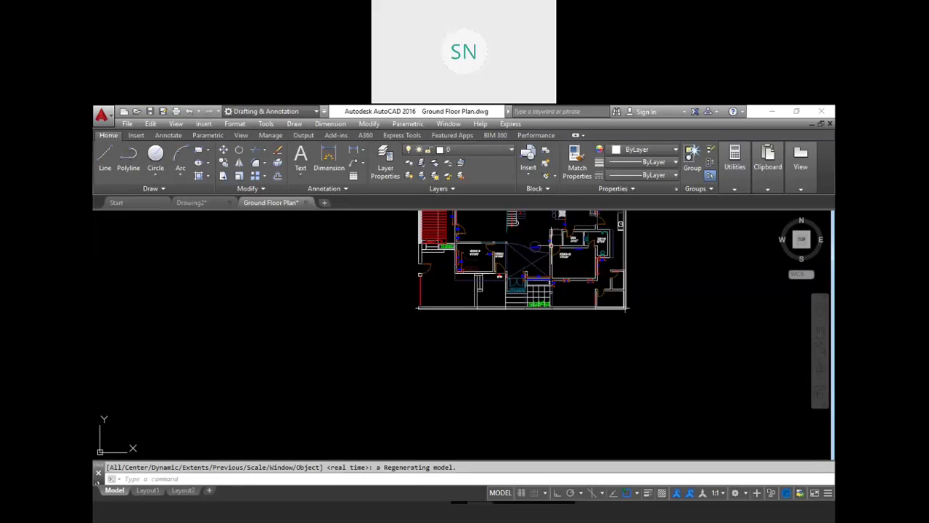
pyautogui.press('Return')
pyautogui.write('e')
pyautogui.press('Return')
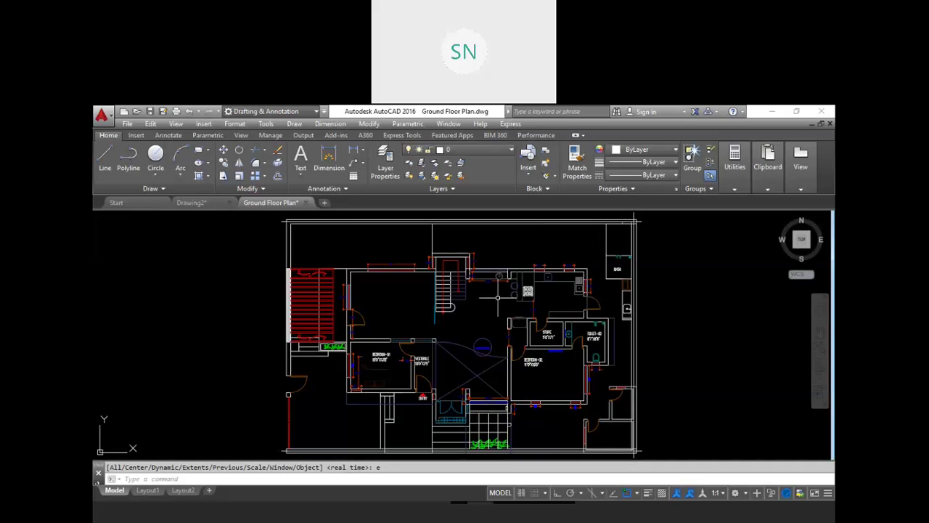
pyautogui.click(467, 154)
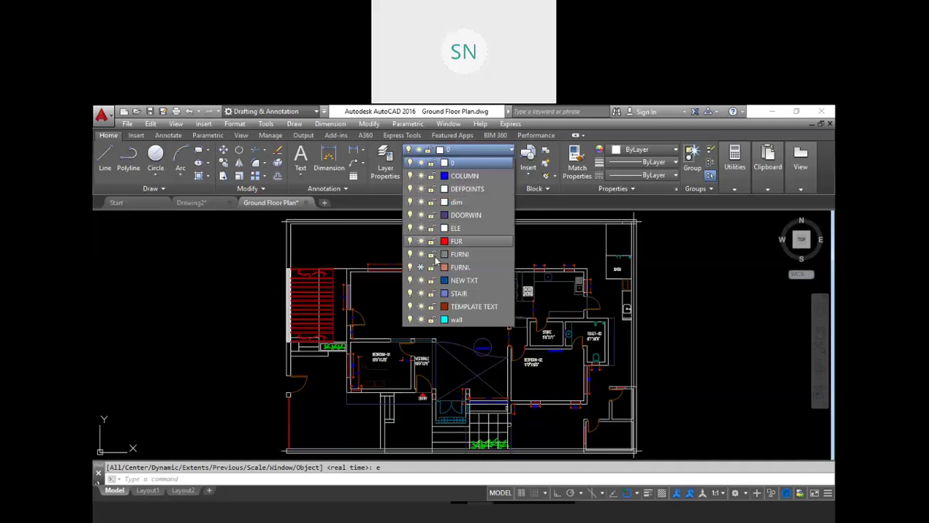
pyautogui.click(410, 319)
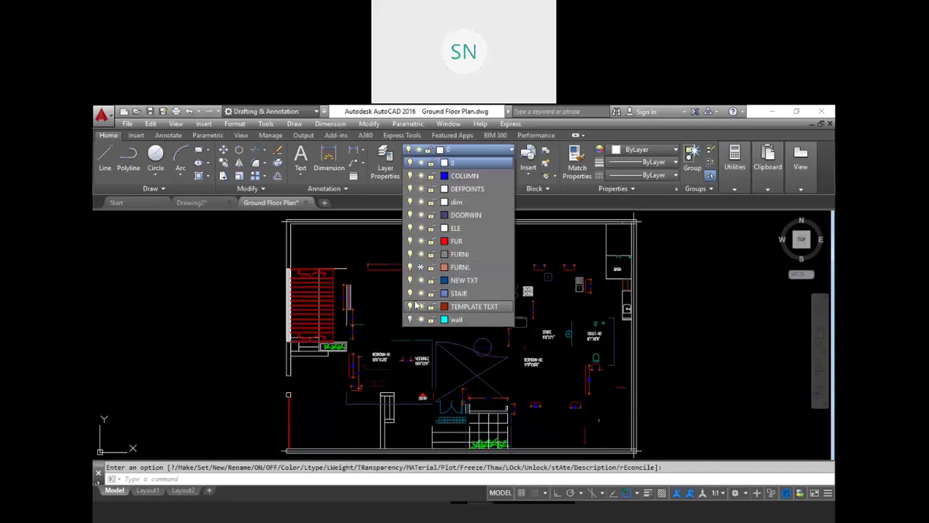
pyautogui.click(411, 292)
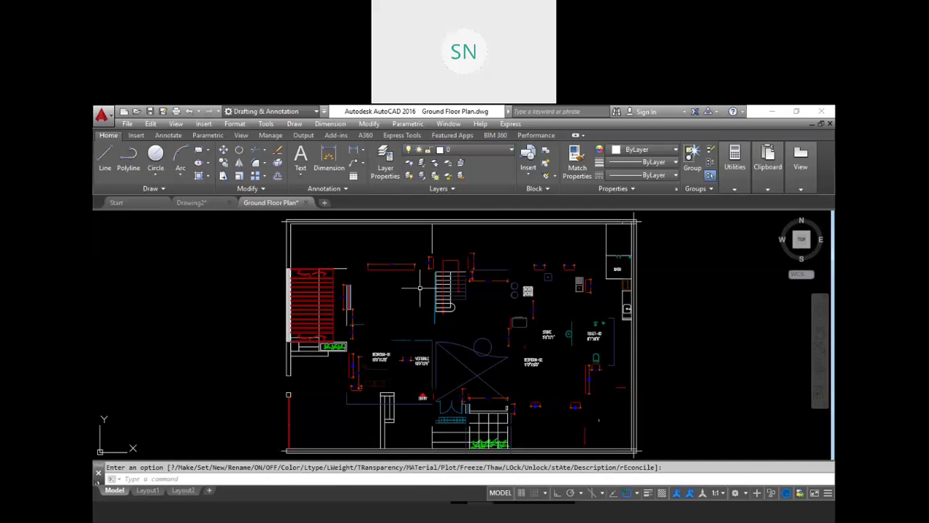
pyautogui.press('Escape')
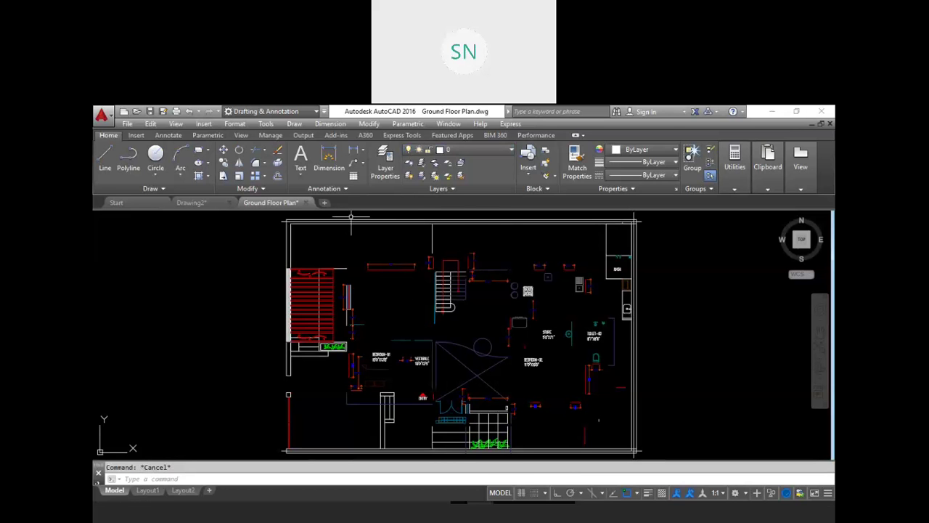
# Step: Switch to Drawing2 and erase all the shapes that are not on the locked Bor layer
pyautogui.click(189, 203)
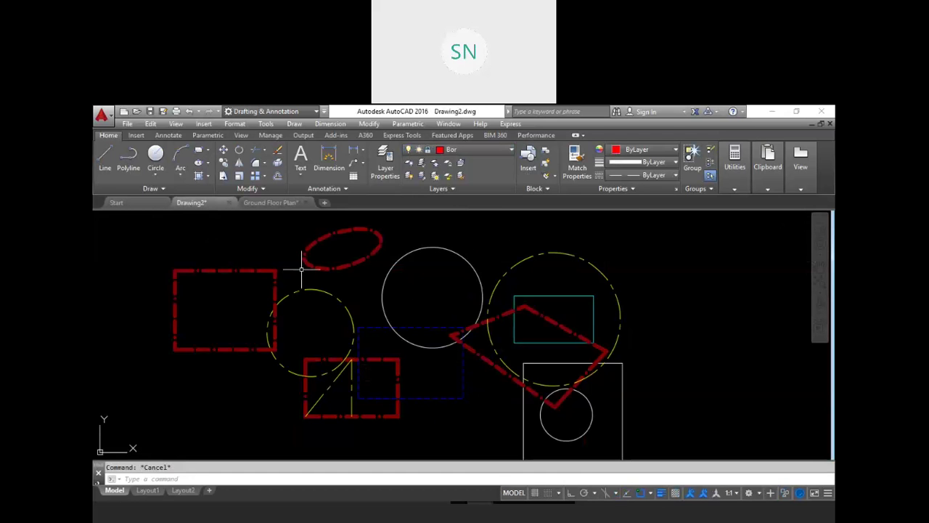
pyautogui.scroll(-2, 306, 266)
pyautogui.scroll(-1, 340, 280)
pyautogui.click(479, 265)
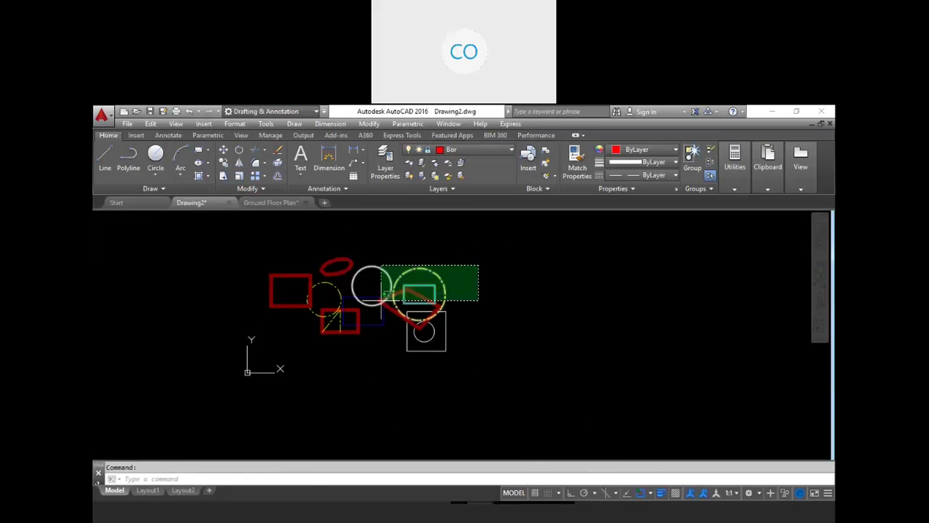
pyautogui.click(296, 336)
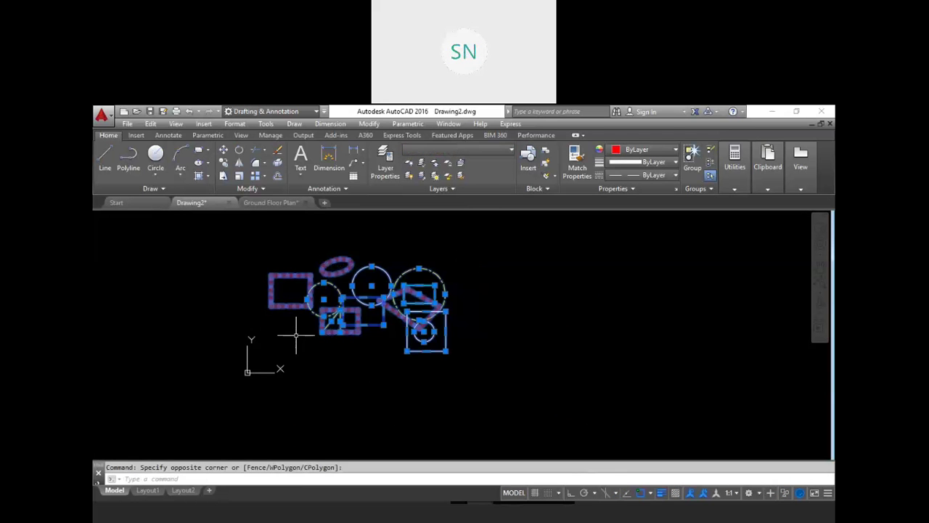
pyautogui.press('Delete')
pyautogui.press('Escape')
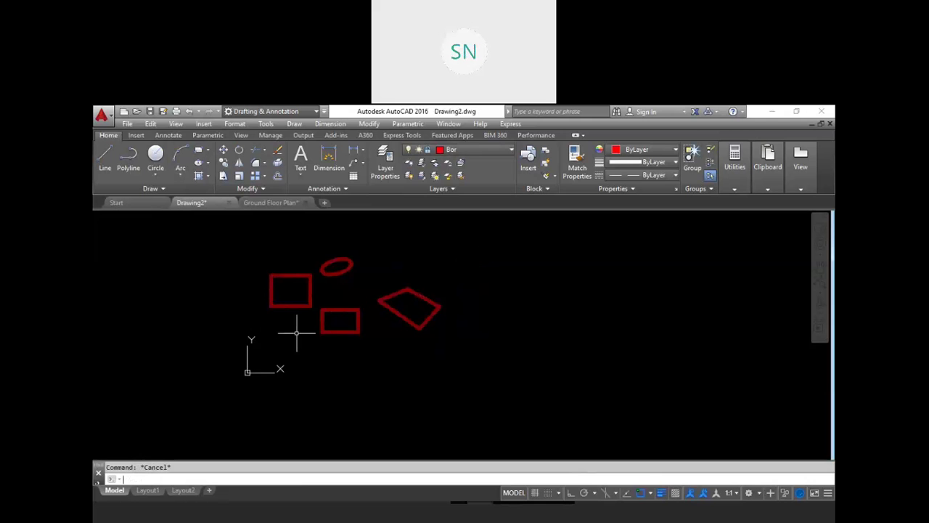
# Step: Unlock the Bor layer and erase the remaining red shapes
pyautogui.click(468, 150)
pyautogui.click(432, 176)
pyautogui.click(442, 353)
pyautogui.click(274, 254)
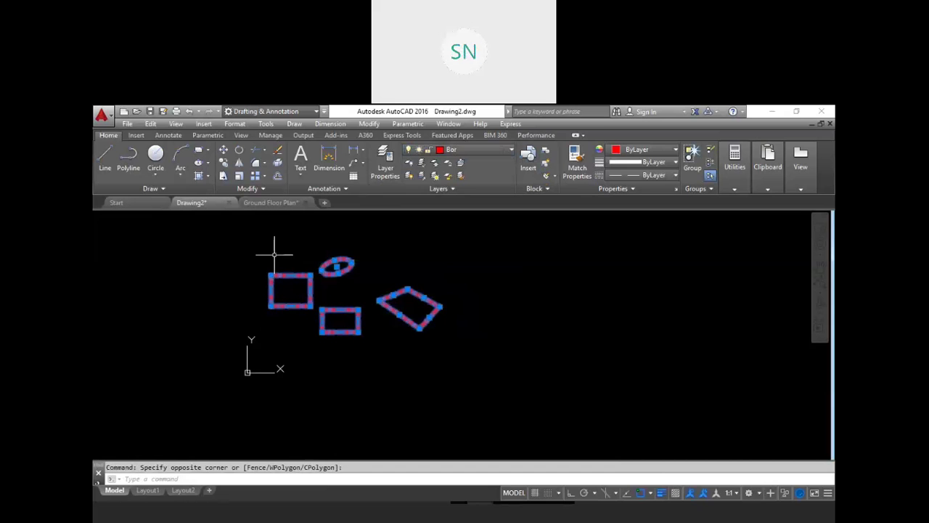
pyautogui.press('Delete')
pyautogui.press('Escape')
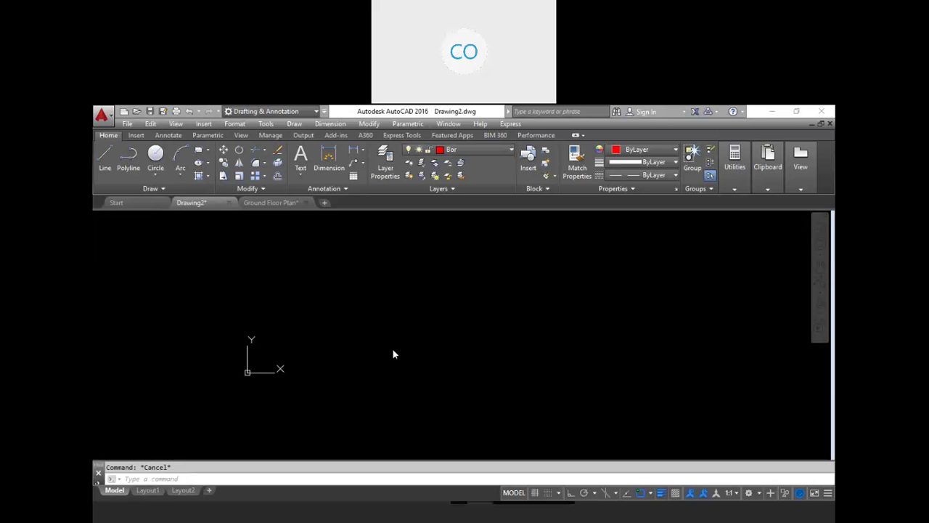
pyautogui.click(354, 362)
pyautogui.press('Escape')
pyautogui.press('Escape')
pyautogui.write('re')
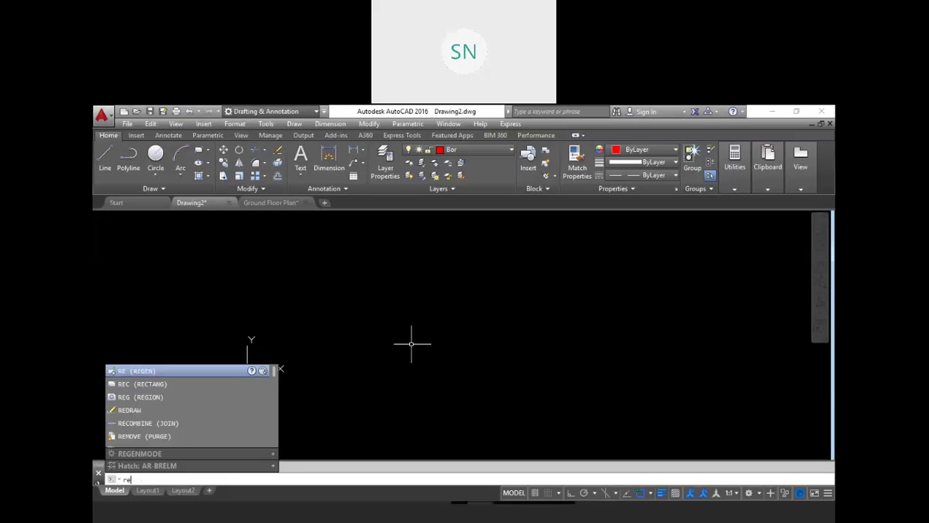
pyautogui.press('Escape')
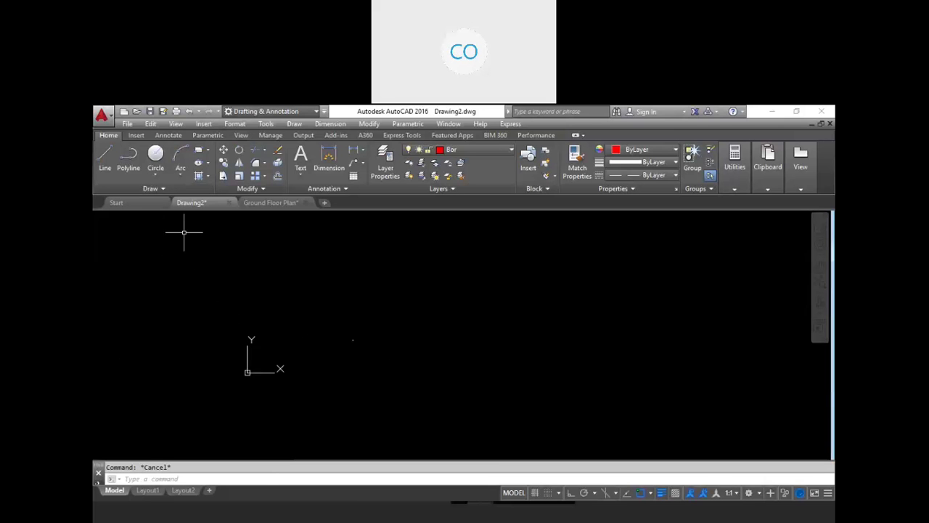
# Step: Start opening a drawing and look for one in the Autocad folder of Sai Cad Acadamic
pyautogui.click(136, 113)
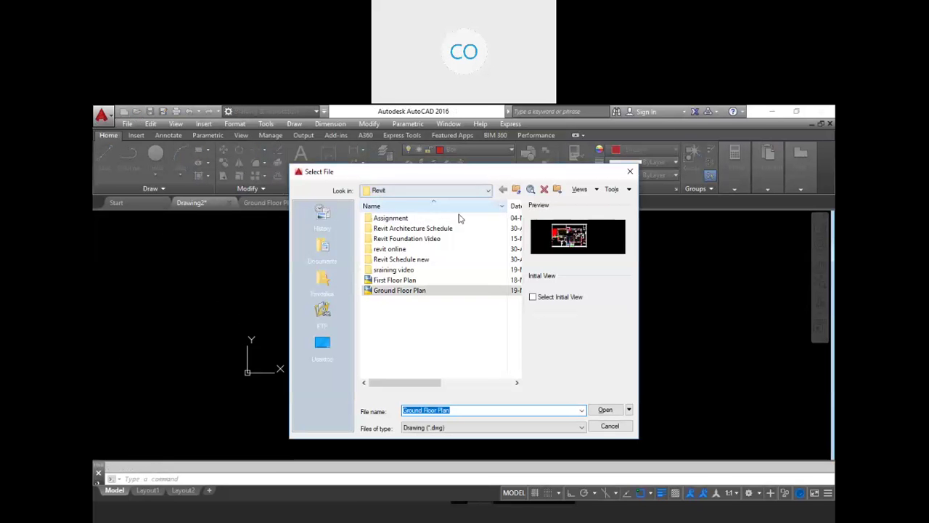
pyautogui.click(516, 189)
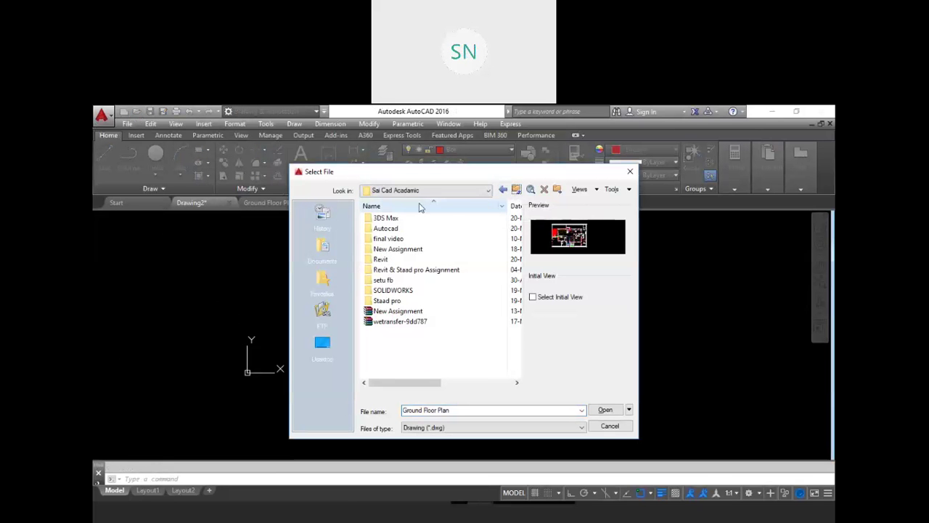
pyautogui.doubleClick(395, 228)
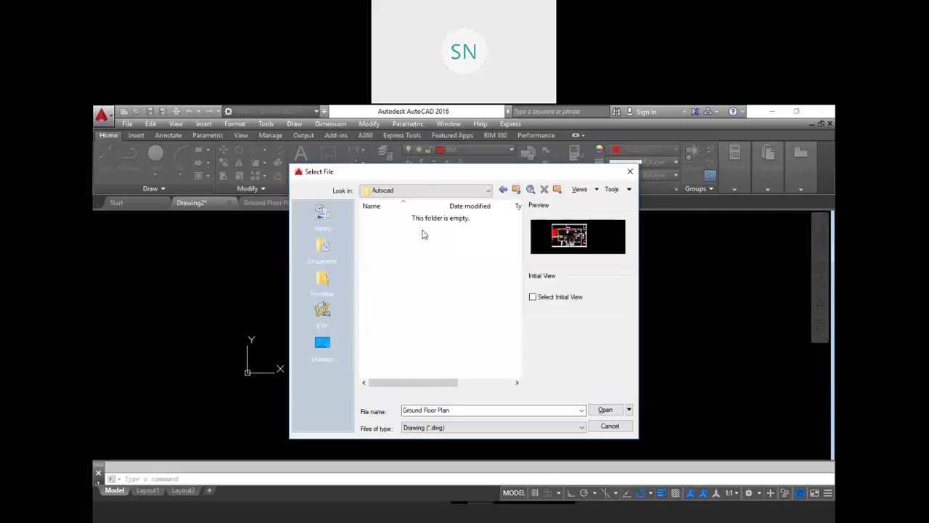
pyautogui.click(517, 189)
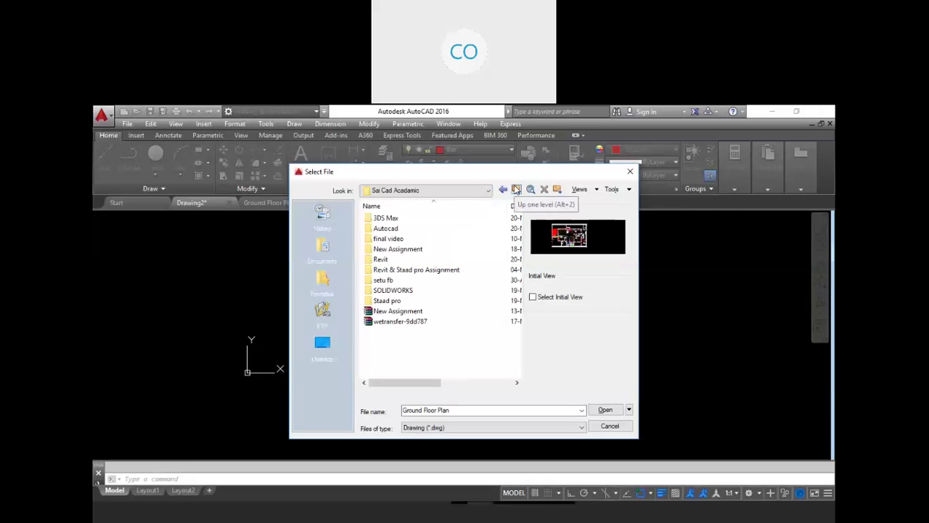
# Step: Look for a drawing in the Solid parts and Solidwork Demo folders of Sai Cad Centre on drive D
pyautogui.click(516, 189)
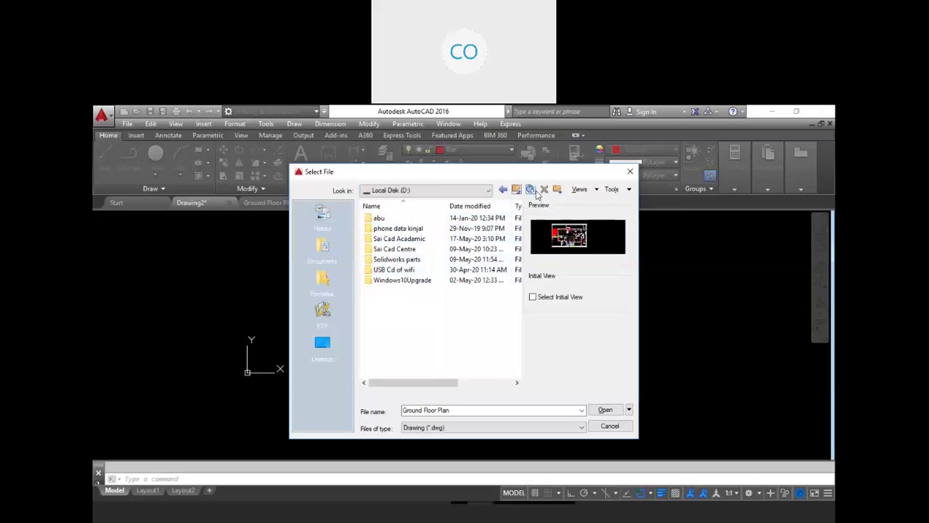
pyautogui.doubleClick(435, 249)
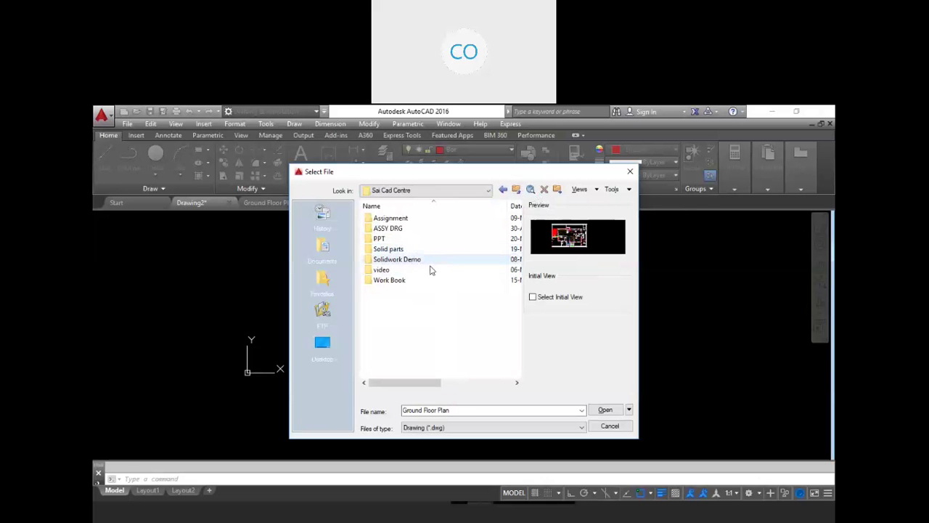
pyautogui.doubleClick(432, 249)
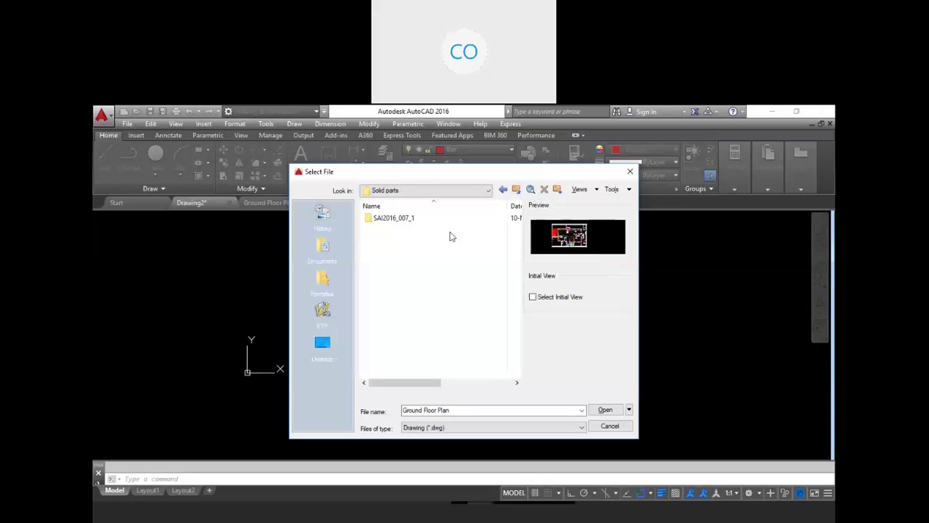
pyautogui.click(517, 190)
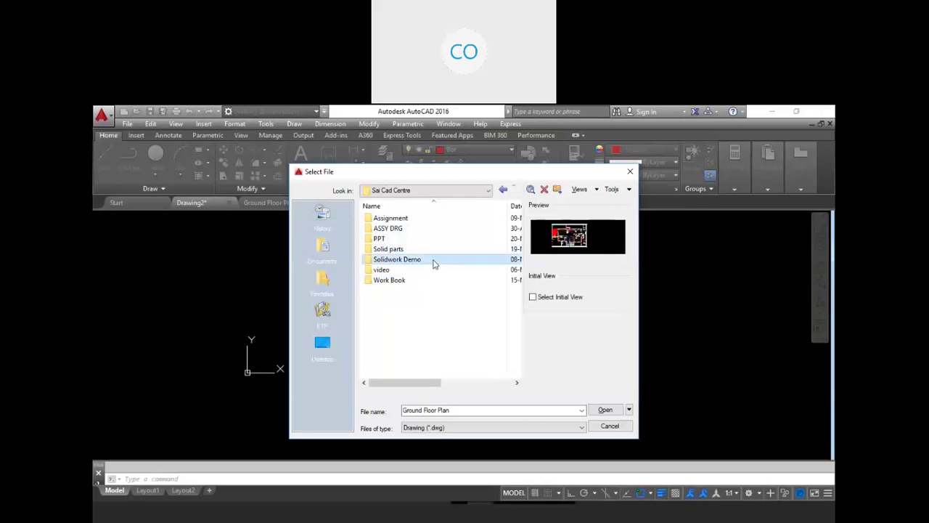
pyautogui.doubleClick(433, 260)
pyautogui.click(516, 189)
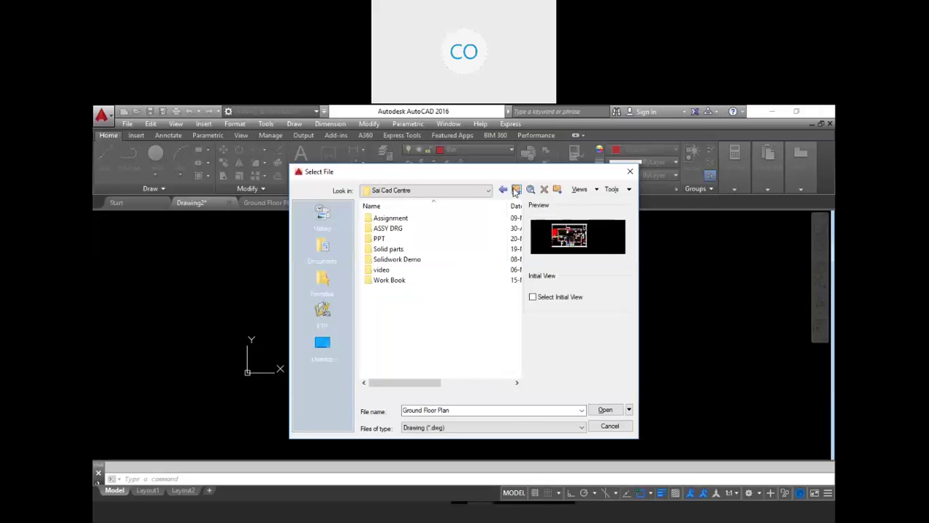
pyautogui.click(516, 188)
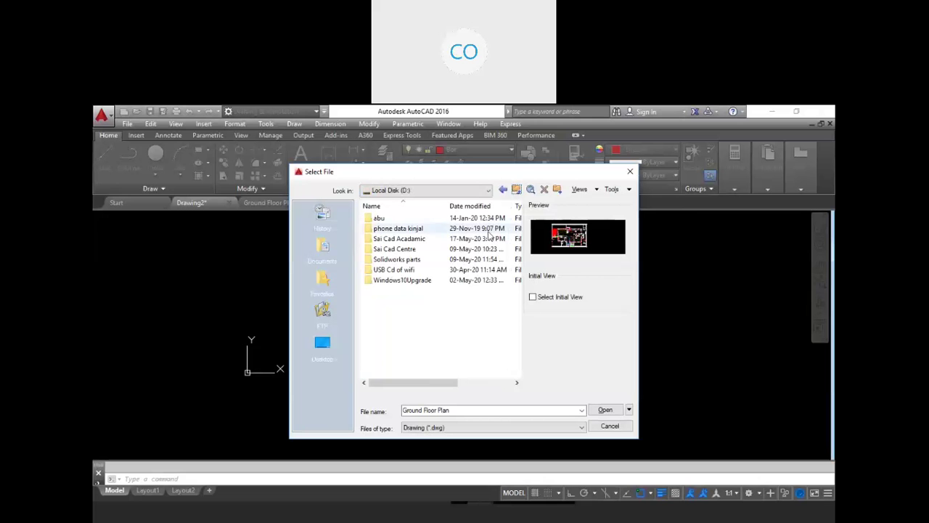
# Step: Recheck the Autocad folder in Sai Cad Acadamic and close the file selection without opening a drawing
pyautogui.doubleClick(429, 239)
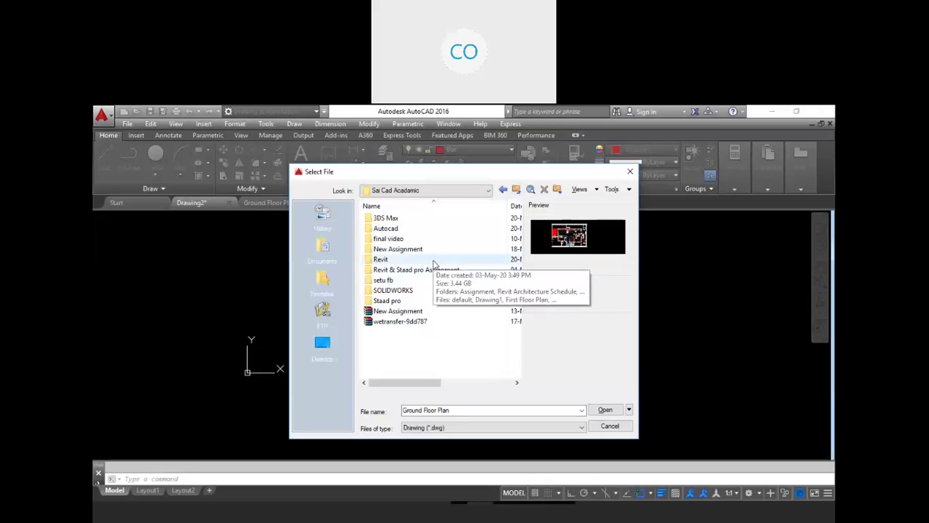
pyautogui.doubleClick(435, 229)
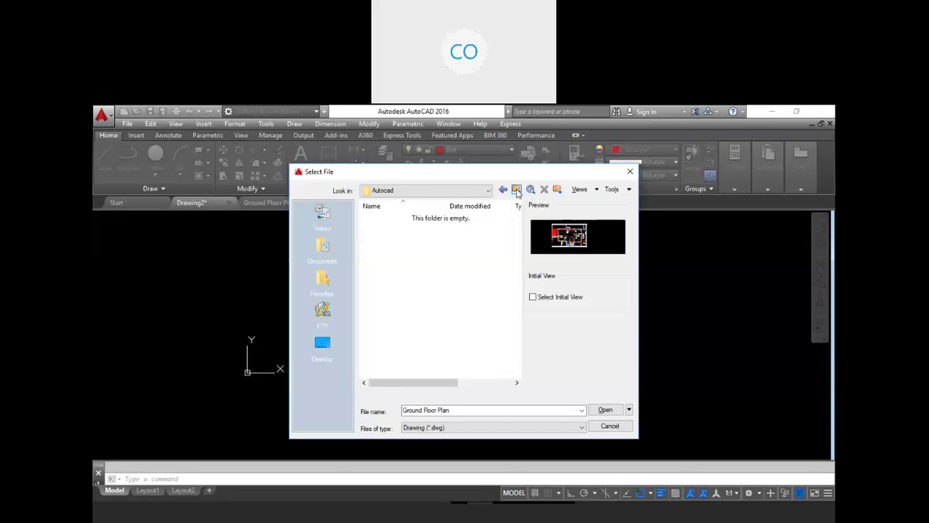
pyautogui.click(629, 172)
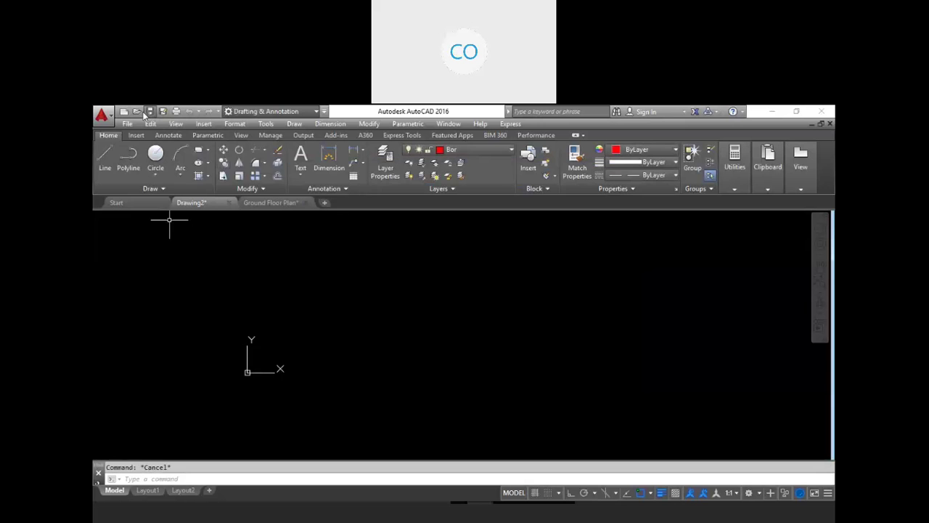
# Step: Look through the recent documents for a suitable drawing to open
pyautogui.click(102, 115)
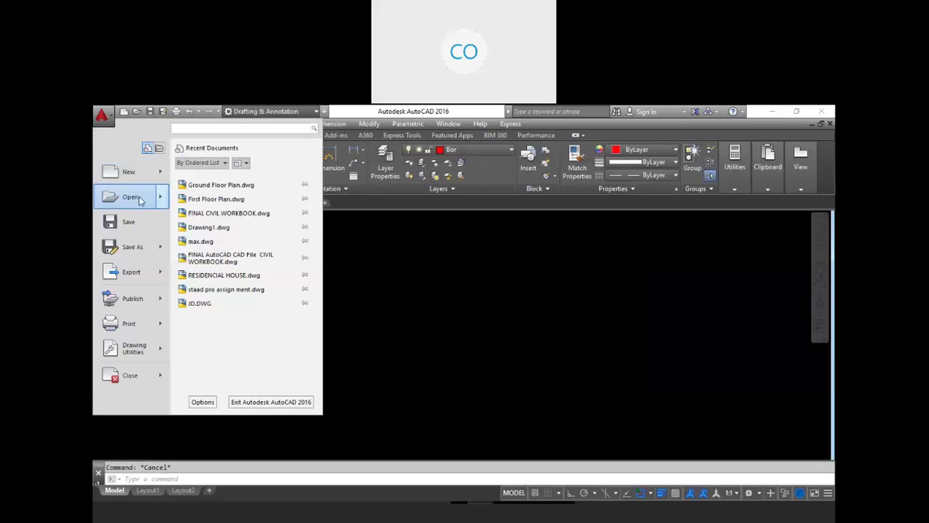
pyautogui.moveTo(140, 201)
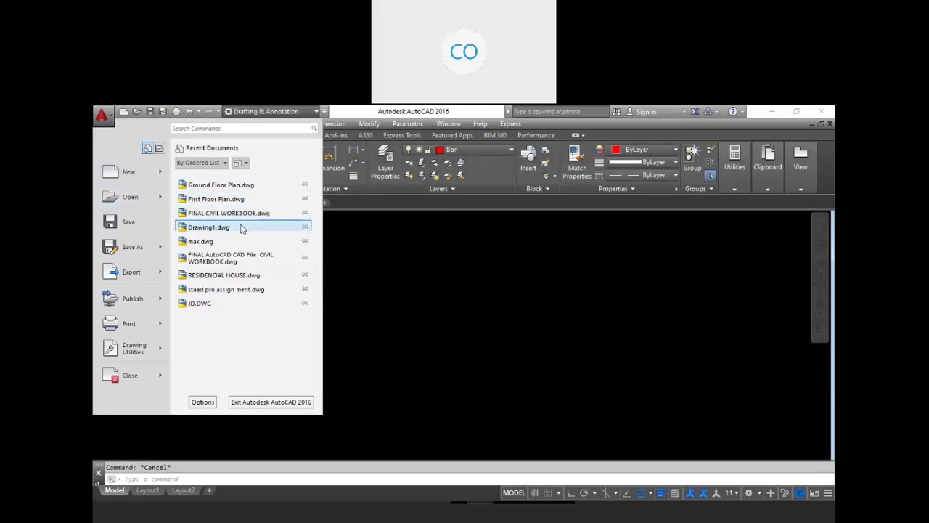
pyautogui.moveTo(242, 229)
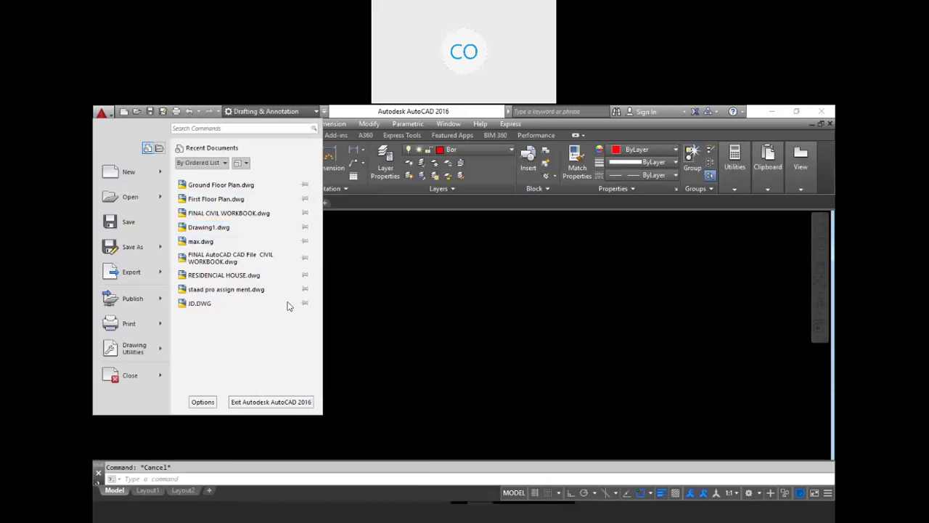
pyautogui.click(487, 290)
pyautogui.click(109, 114)
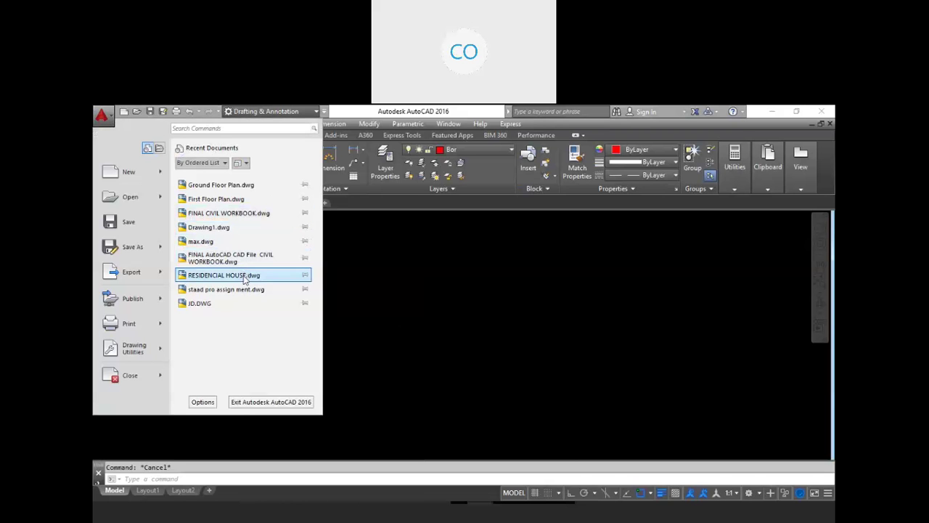
pyautogui.moveTo(244, 280)
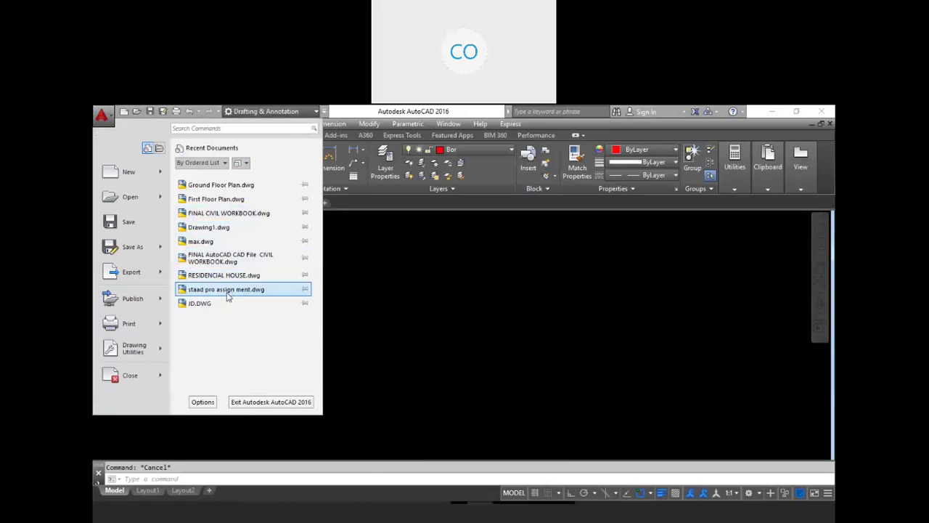
pyautogui.moveTo(223, 291)
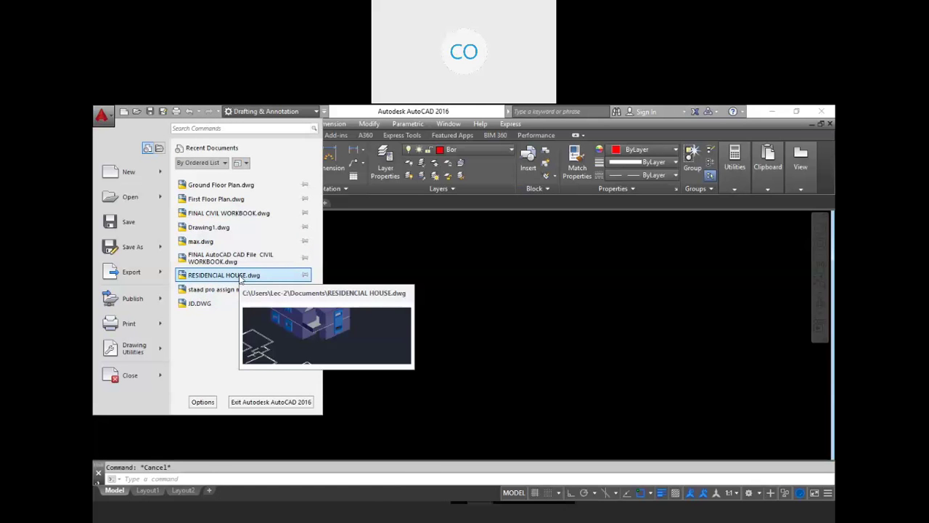
# Step: Try to open Drawing1.dwg from the recent documents, and recheck the list without opening another drawing
pyautogui.click(215, 230)
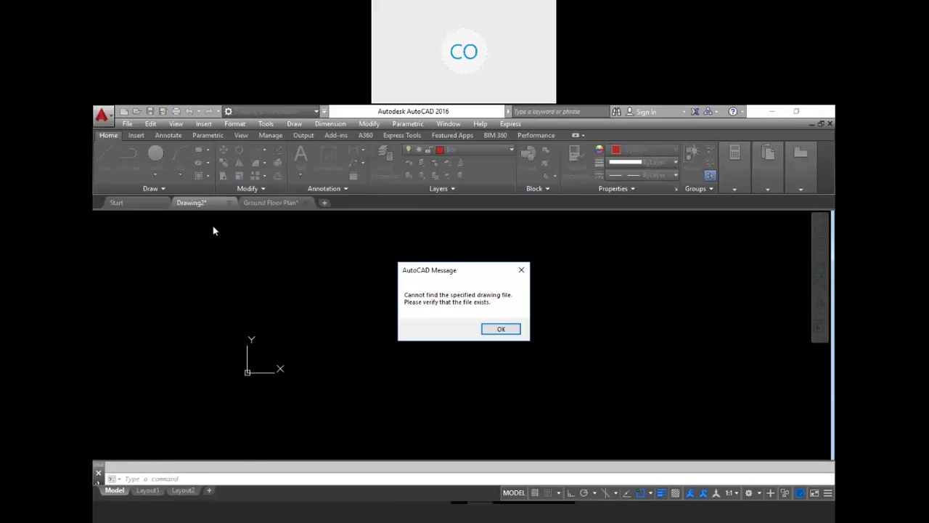
pyautogui.click(521, 270)
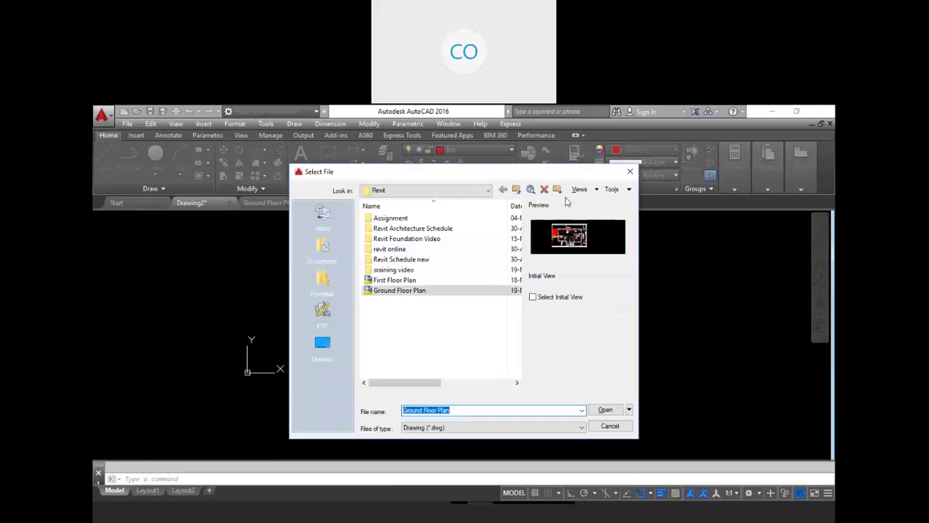
pyautogui.click(629, 171)
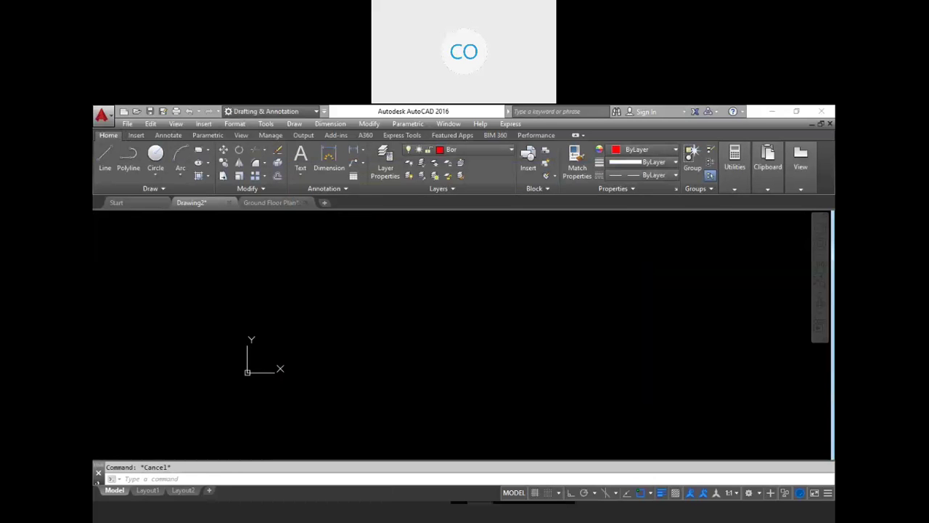
pyautogui.click(102, 115)
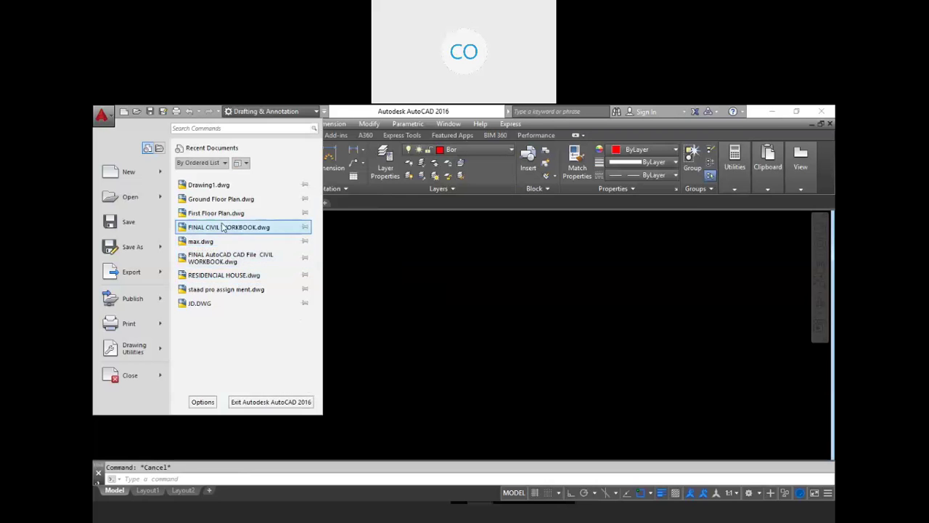
pyautogui.moveTo(228, 190)
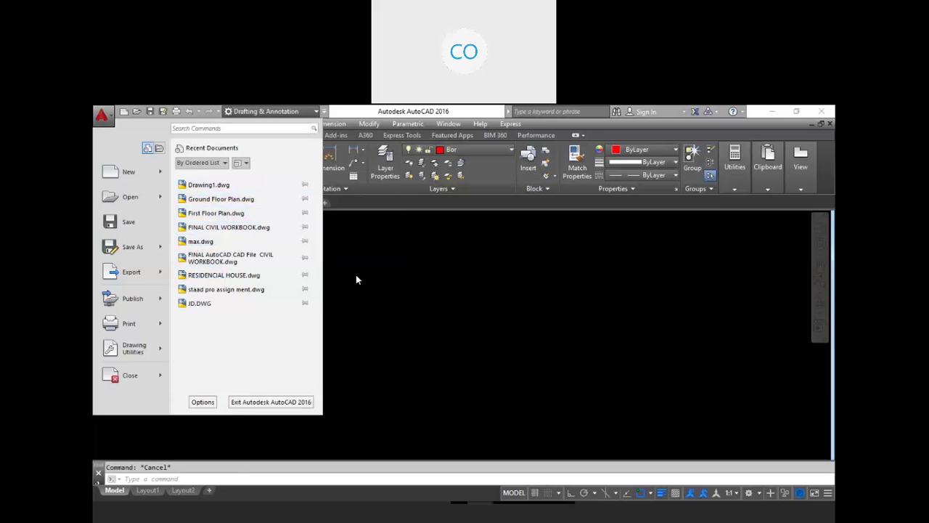
pyautogui.click(421, 280)
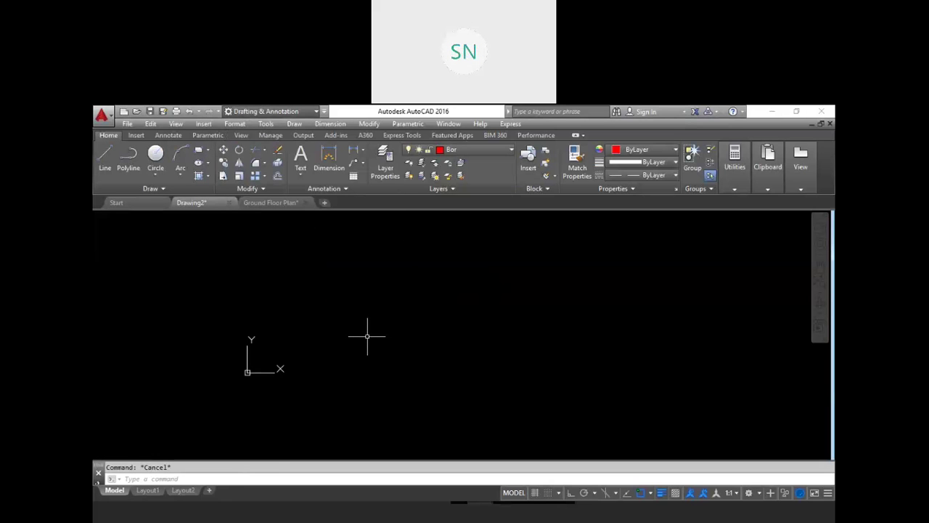
# Step: Set the drawing units to Engineering length type with Inches as the insertion scale
pyautogui.write('Un')
pyautogui.press('Return')
pyautogui.click(478, 196)
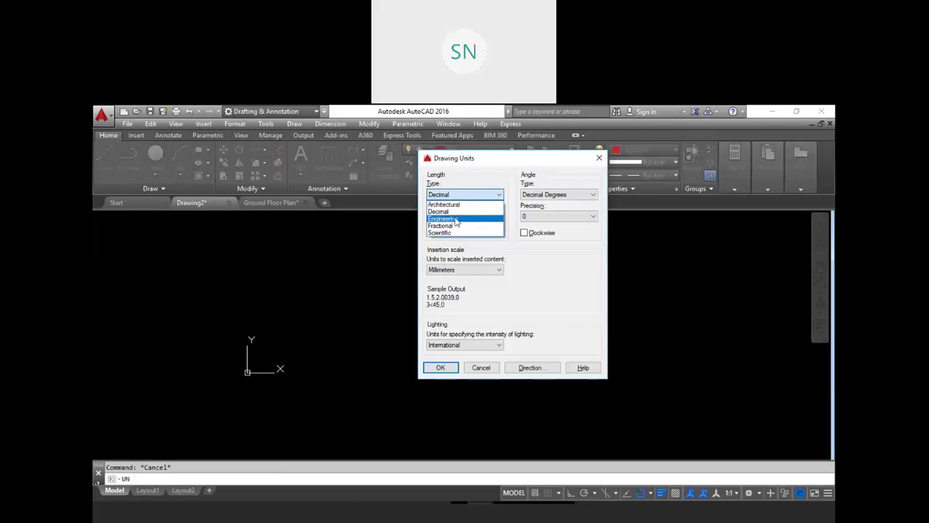
pyautogui.click(455, 220)
pyautogui.click(463, 271)
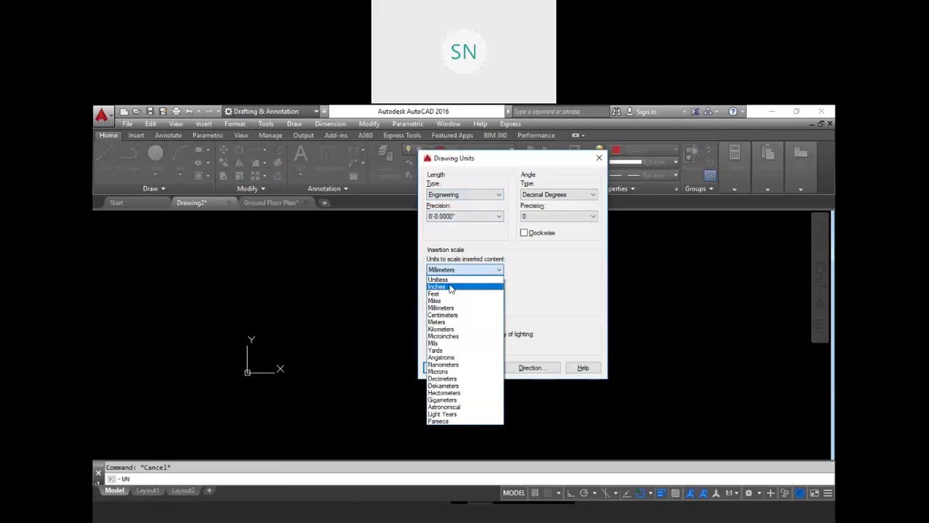
pyautogui.click(451, 288)
pyautogui.click(440, 368)
pyautogui.press('Escape')
pyautogui.write('rec')
pyautogui.press('Return')
pyautogui.click(385, 353)
pyautogui.press('Escape')
# Step: Make layer 0 current and create a new layer named Wall
pyautogui.click(472, 150)
pyautogui.click(458, 163)
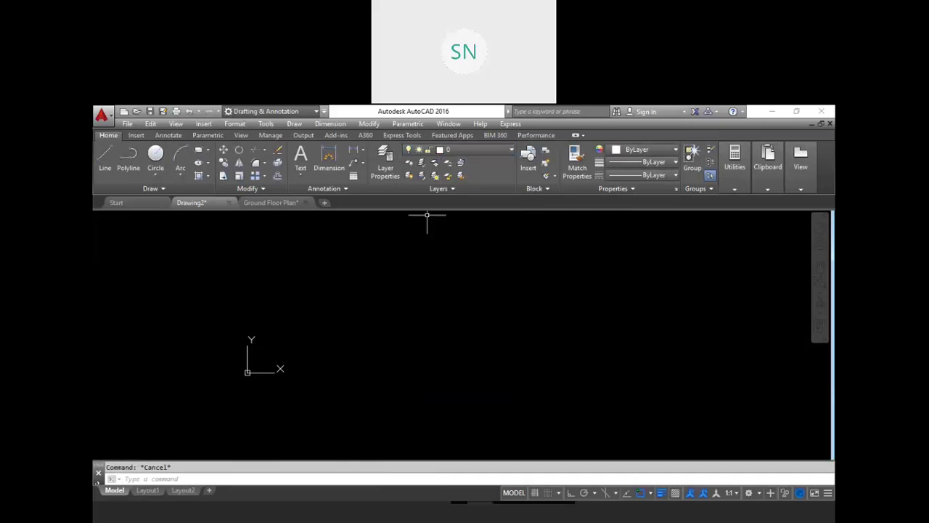
pyautogui.click(388, 164)
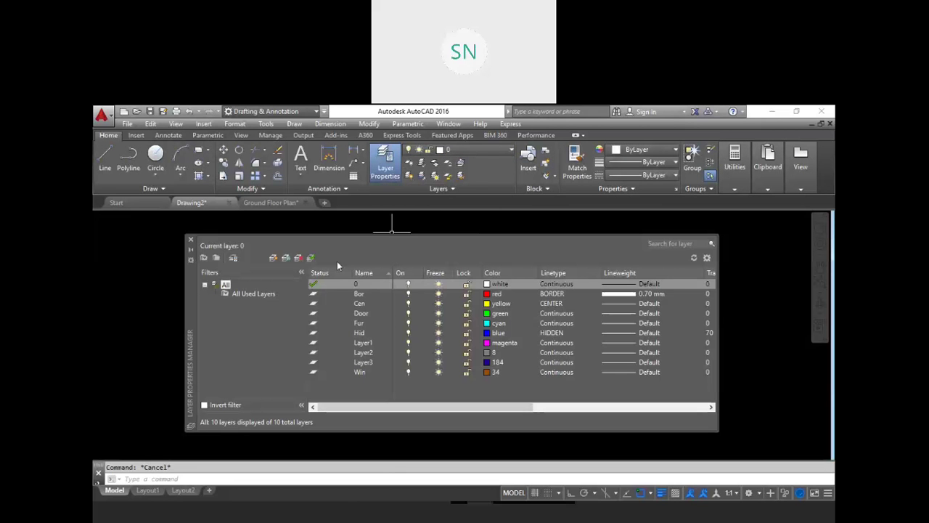
pyautogui.click(273, 258)
pyautogui.write('Wa')
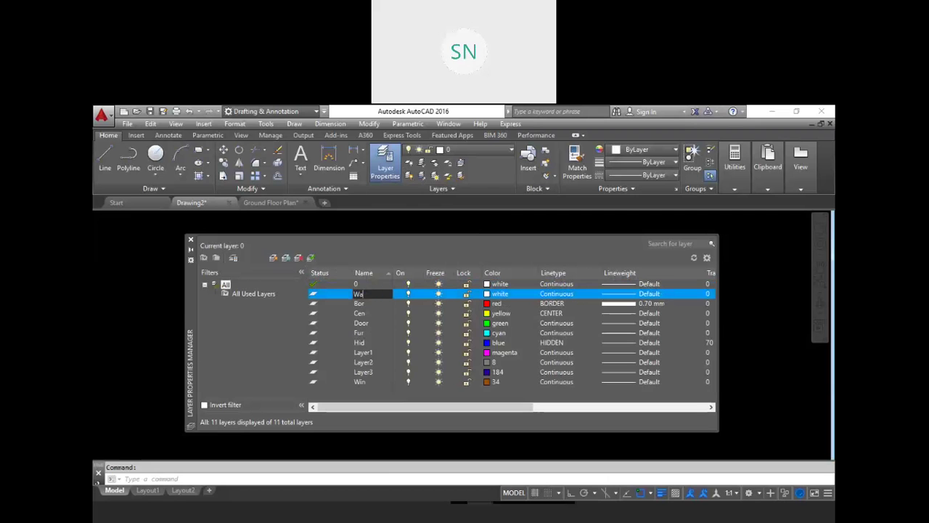
pyautogui.write('ll')
pyautogui.click(191, 240)
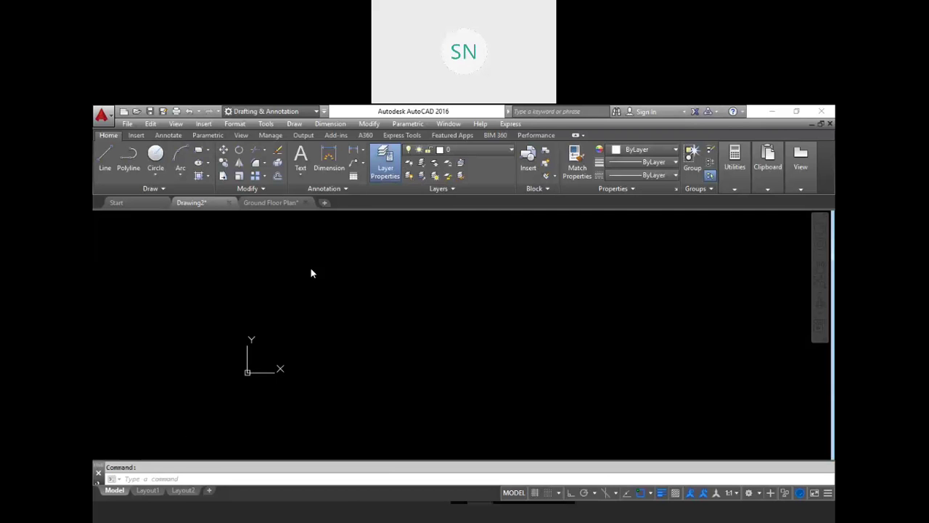
# Step: Make Wall the current layer and draw a 13' by 12' rectangle in the empty drawing area
pyautogui.click(461, 150)
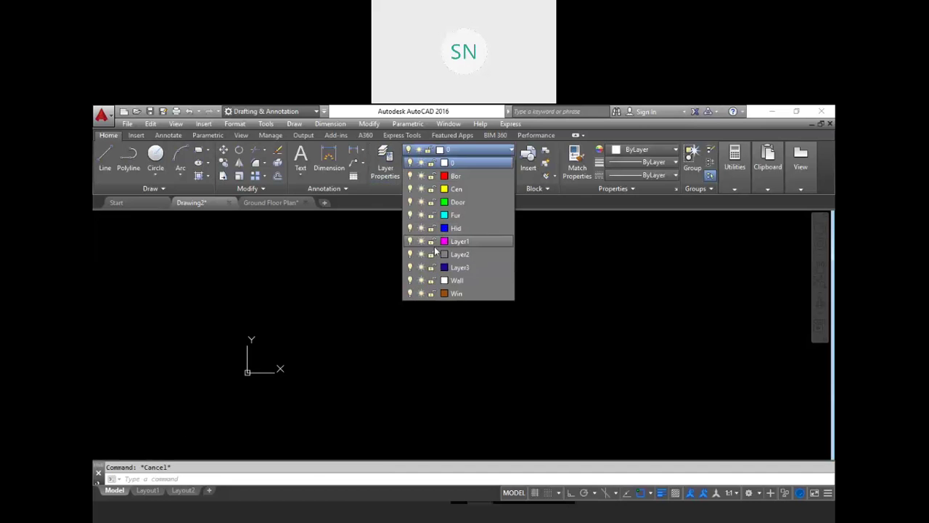
pyautogui.click(458, 280)
pyautogui.click(469, 280)
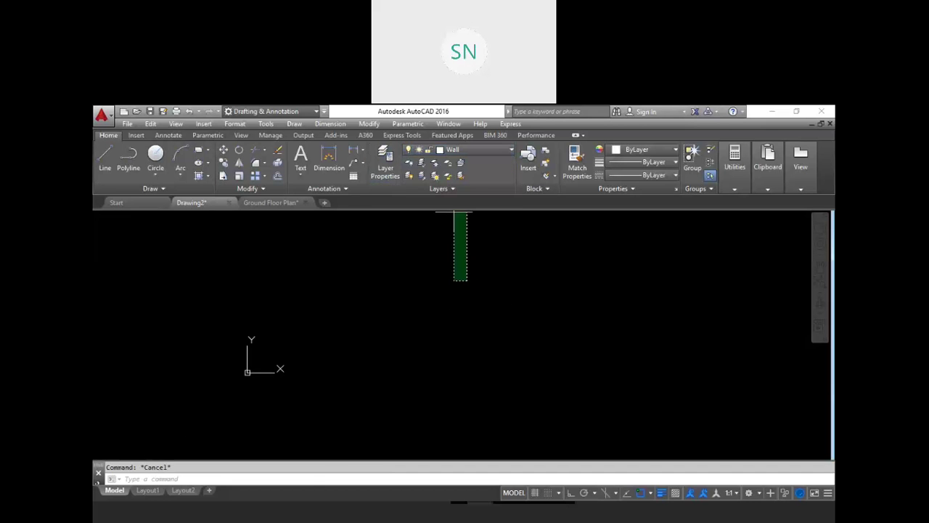
pyautogui.click(412, 323)
pyautogui.press('Escape')
pyautogui.write('rec')
pyautogui.press('Return')
pyautogui.click(389, 345)
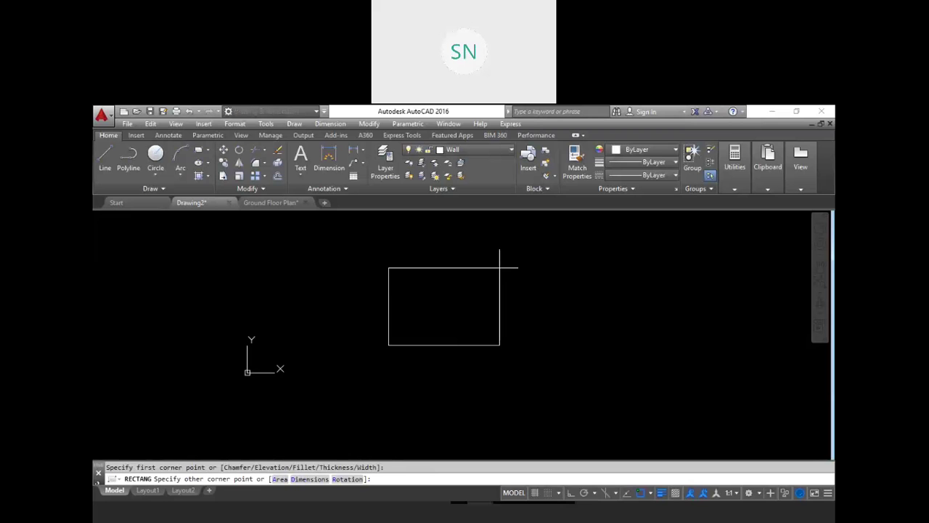
pyautogui.write("@13',12")
pyautogui.press('Return')
pyautogui.press('Escape')
# Step: Offset the rectangle 9 inches outward to form the wall thickness
pyautogui.write('o')
pyautogui.press('Return')
pyautogui.write('9')
pyautogui.press('Return')
pyautogui.click(442, 313)
pyautogui.click(459, 313)
pyautogui.press('Escape')
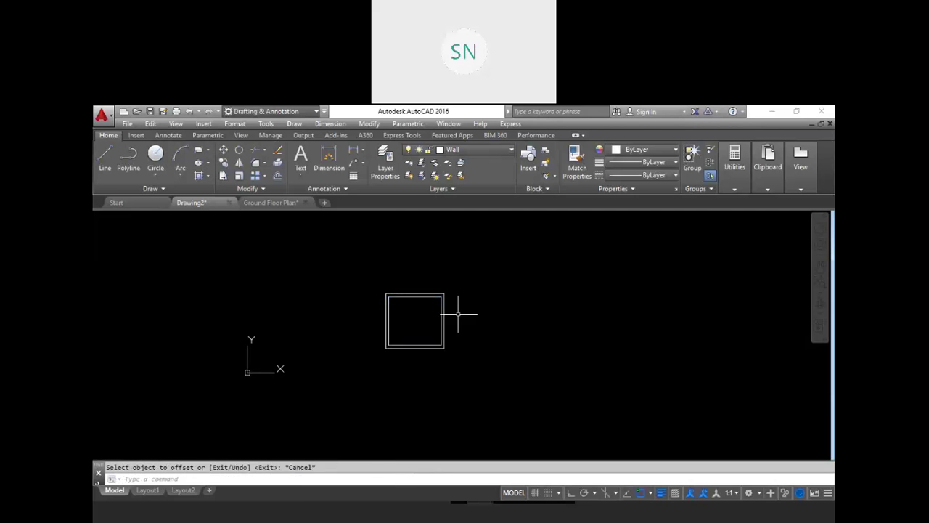
# Step: Explode both rectangles into separate lines
pyautogui.write('e')
pyautogui.press('Return')
pyautogui.click(467, 338)
pyautogui.press('Escape')
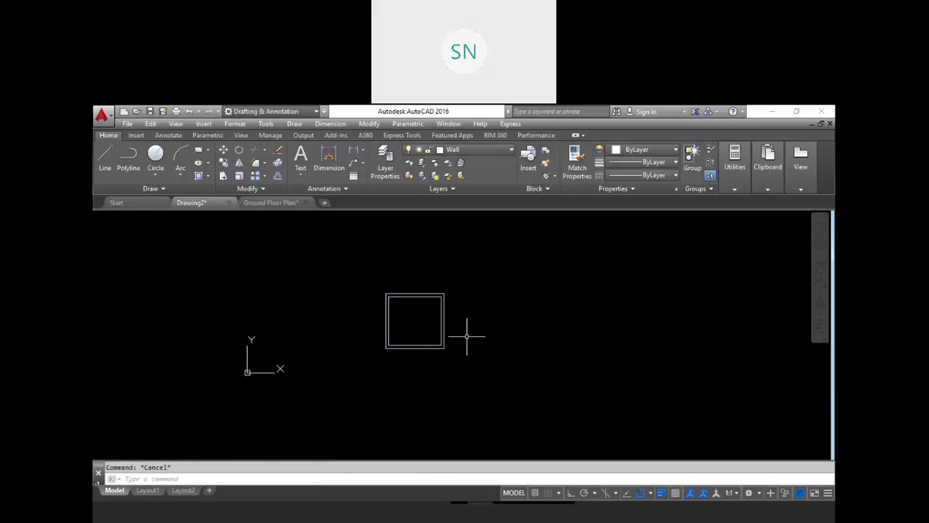
# Step: Offset the room's outer right wall line 12' to the right, and offset the new line another 9 inches outward
pyautogui.write('o')
pyautogui.press('Return')
pyautogui.write('12')
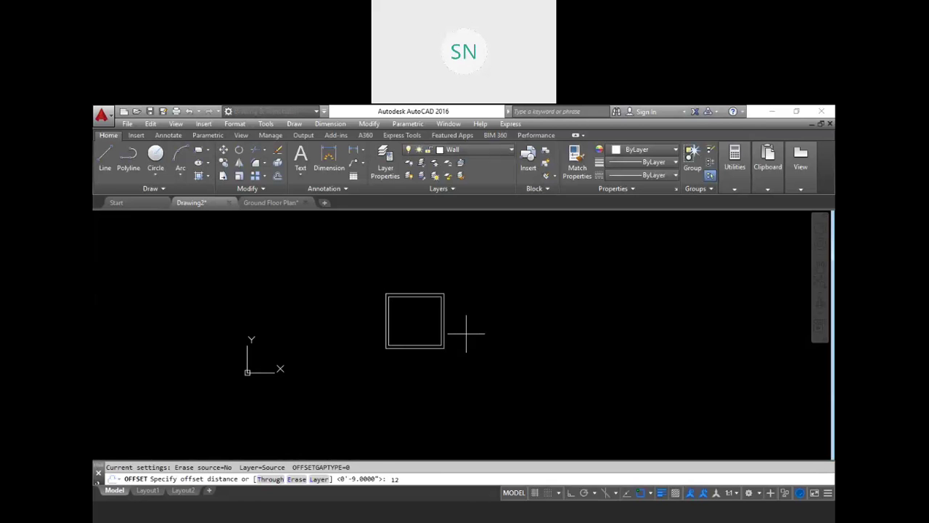
pyautogui.write("'")
pyautogui.press('Return')
pyautogui.click(444, 320)
pyautogui.press('Escape')
pyautogui.press('Return')
pyautogui.press('Return')
pyautogui.click(492, 317)
pyautogui.click(511, 335)
pyautogui.press('Escape')
# Step: Extend the top and bottom wall lines to the new right wall to enclose the second room
pyautogui.write('ex')
pyautogui.press('Return')
pyautogui.click(497, 321)
pyautogui.click(494, 327)
pyautogui.press('Return')
pyautogui.click(431, 358)
pyautogui.click(431, 290)
pyautogui.press('Escape')
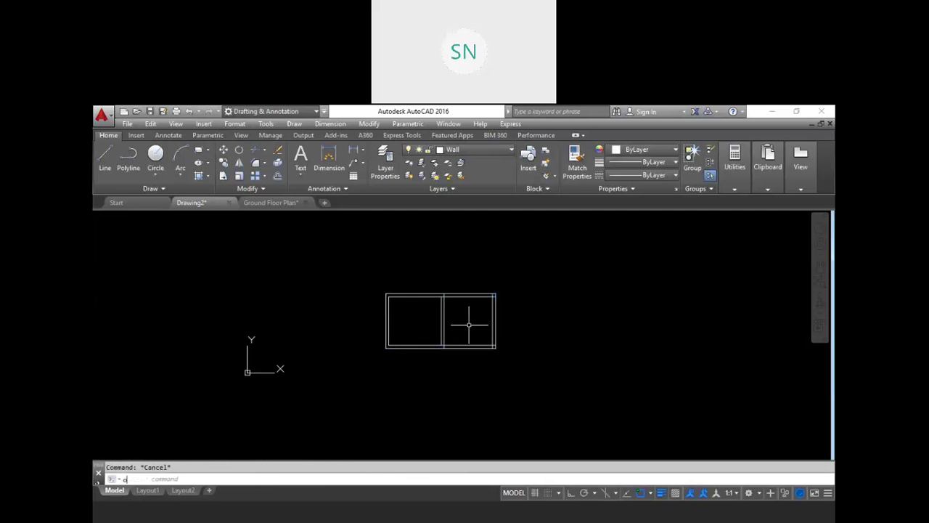
# Step: Offset the outer bottom wall line 15' downward, and offset the new line another 9 inches below it
pyautogui.press('Return')
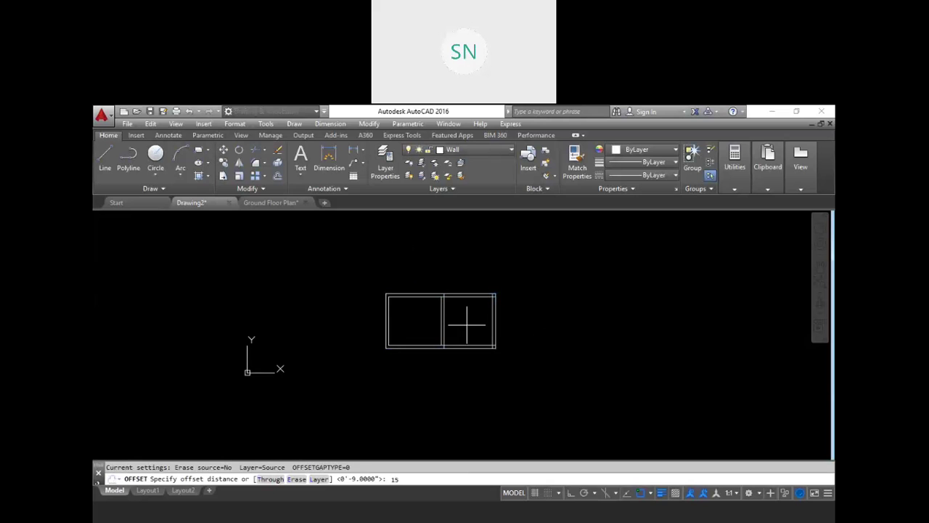
pyautogui.write('15')
pyautogui.press('Return')
pyautogui.click(456, 347)
pyautogui.click(463, 374)
pyautogui.press('Escape')
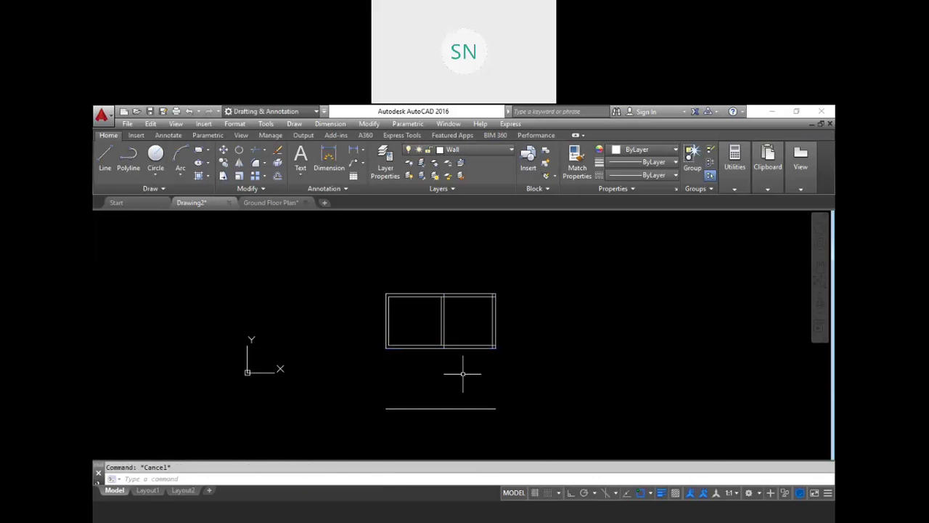
pyautogui.press('Return')
pyautogui.write('9')
pyautogui.press('Return')
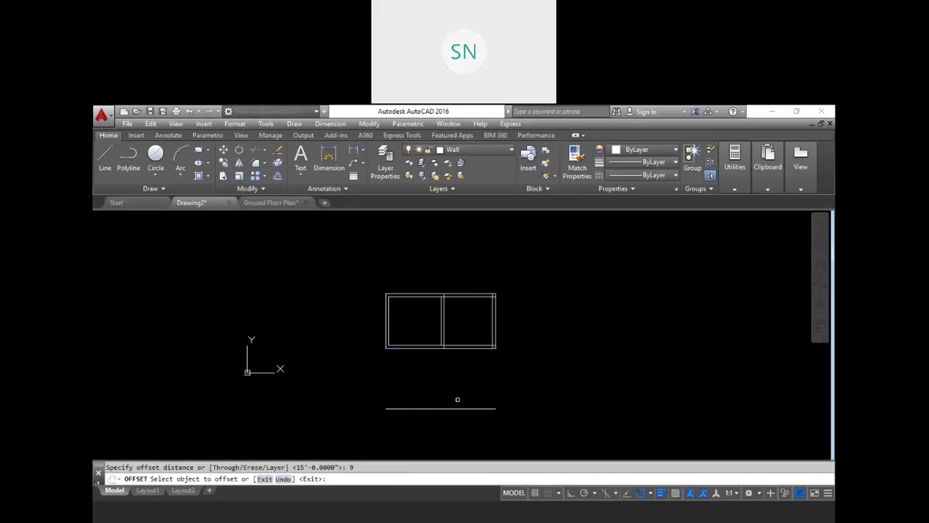
pyautogui.click(448, 410)
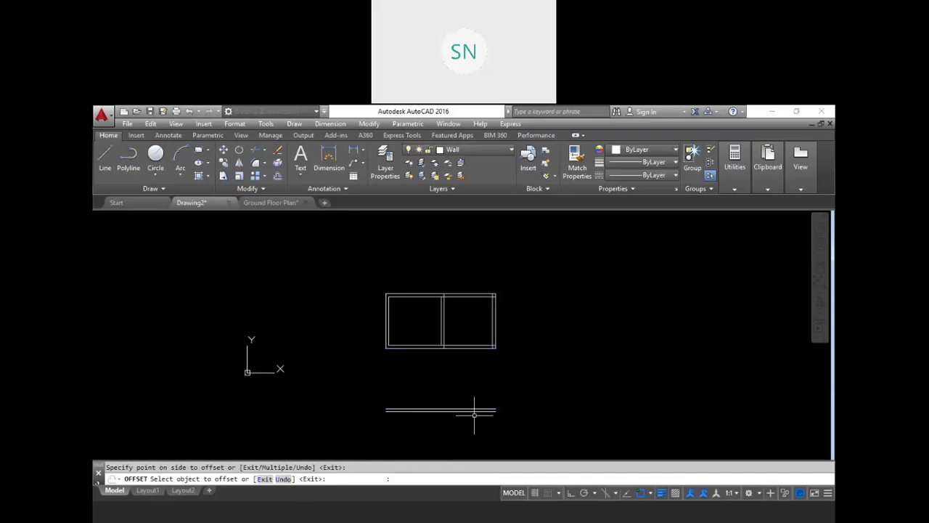
pyautogui.click(476, 412)
pyautogui.press('Escape')
# Step: Extend the right wall's two lines down to the new bottom wall
pyautogui.write('ex')
pyautogui.press('Return')
pyautogui.click(482, 414)
pyautogui.click(455, 413)
pyautogui.press('Return')
pyautogui.click(501, 338)
pyautogui.click(486, 317)
pyautogui.press('Escape')
# Step: Offset the right wall's inner line 15' to the left, and offset the new line another 9 inches outward
pyautogui.write('o')
pyautogui.press('Return')
pyautogui.write('1')
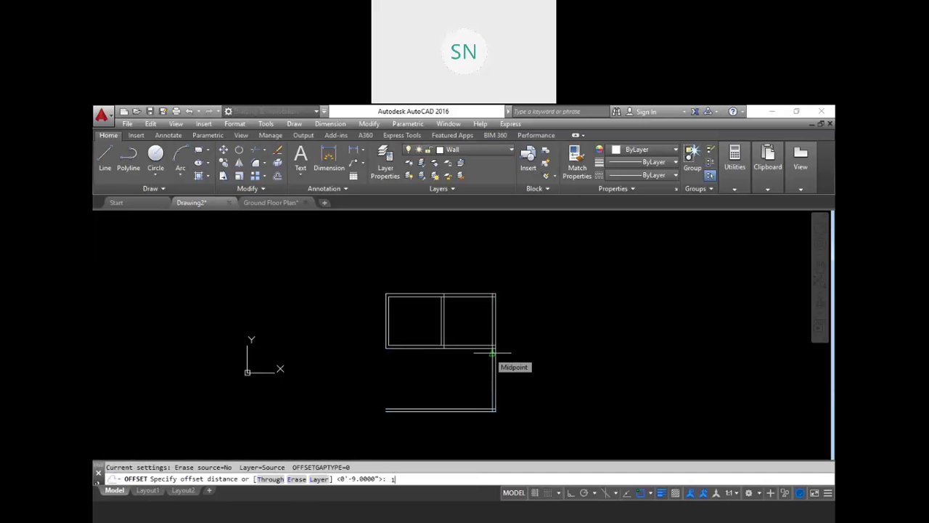
pyautogui.write("5'")
pyautogui.press('Return')
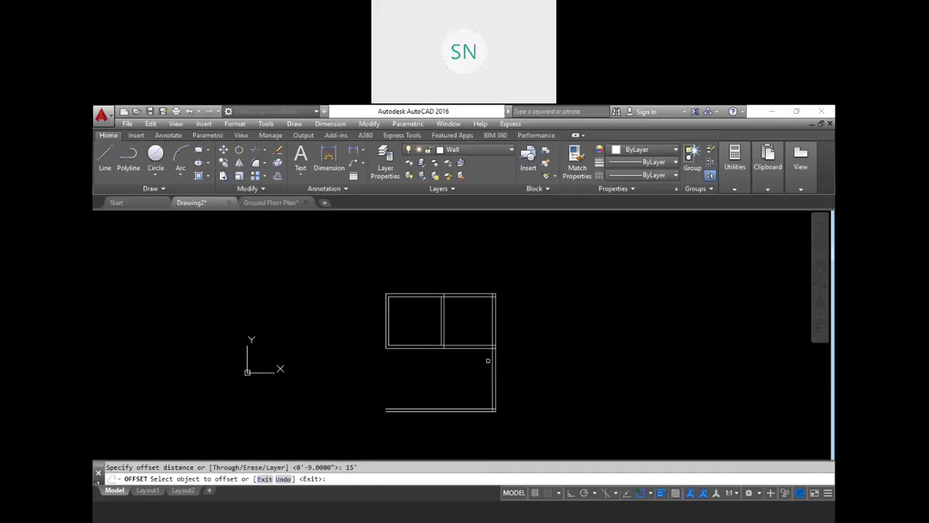
pyautogui.click(491, 363)
pyautogui.click(446, 379)
pyautogui.press('Escape')
pyautogui.press('Return')
pyautogui.press('Return')
pyautogui.click(432, 378)
pyautogui.press('Escape')
# Step: Trim the new left wall's lines inside the upper room and the bottom wall lines that overhang past it
pyautogui.write('tr')
pyautogui.press('Return')
pyautogui.press('Return')
pyautogui.click(437, 338)
pyautogui.click(419, 316)
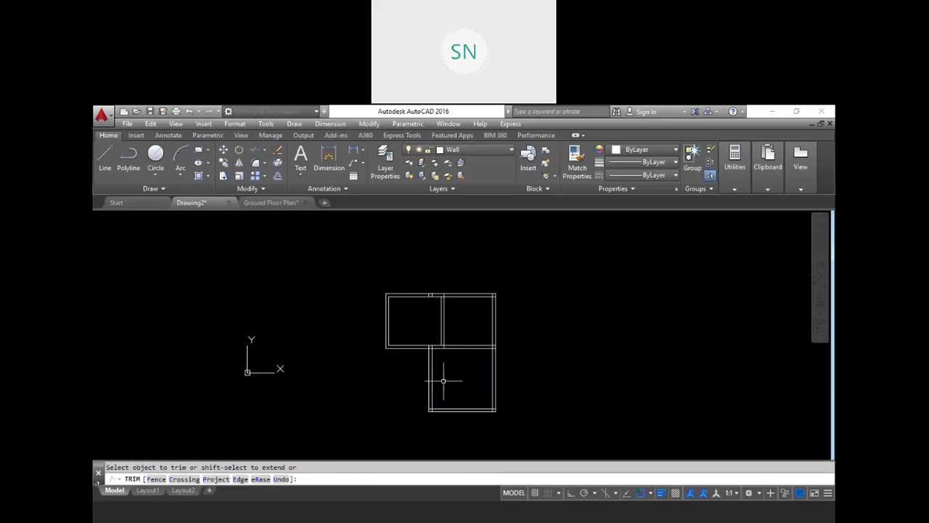
pyautogui.press('Escape')
# Step: Trim the overlapping lines where the lower room's left wall meets the middle horizontal wall
pyautogui.scroll(6, 437, 379)
pyautogui.scroll(-3, 438, 380)
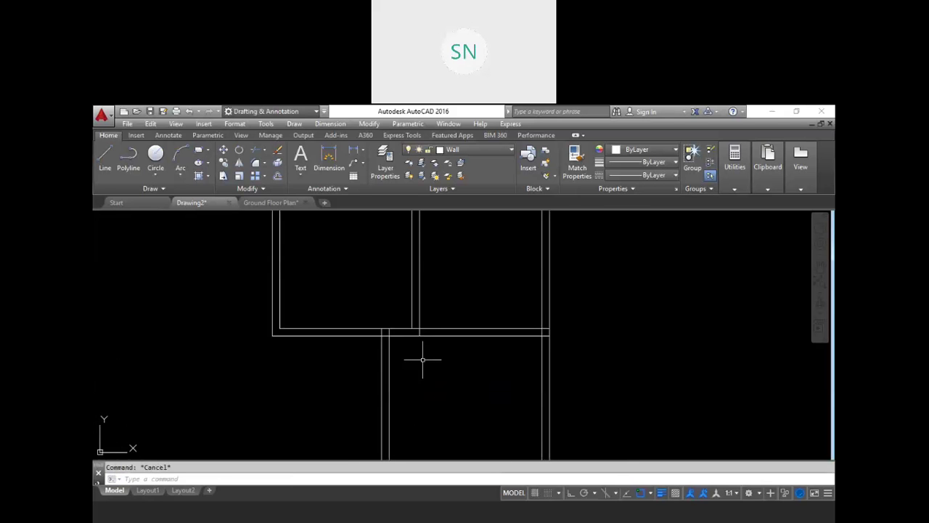
pyautogui.scroll(2, 416, 373)
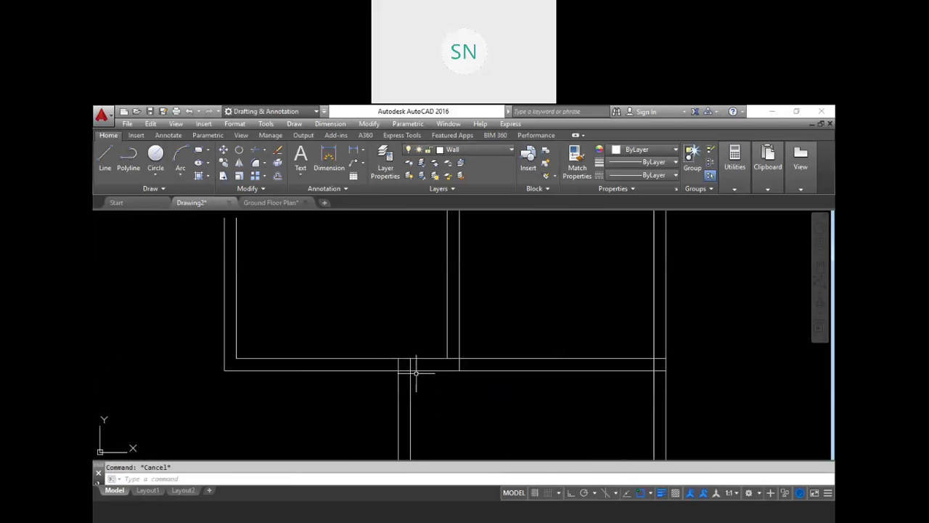
pyautogui.write('tr')
pyautogui.press('Return')
pyautogui.scroll(2, 414, 368)
pyautogui.click(421, 371)
pyautogui.click(385, 362)
pyautogui.click(404, 375)
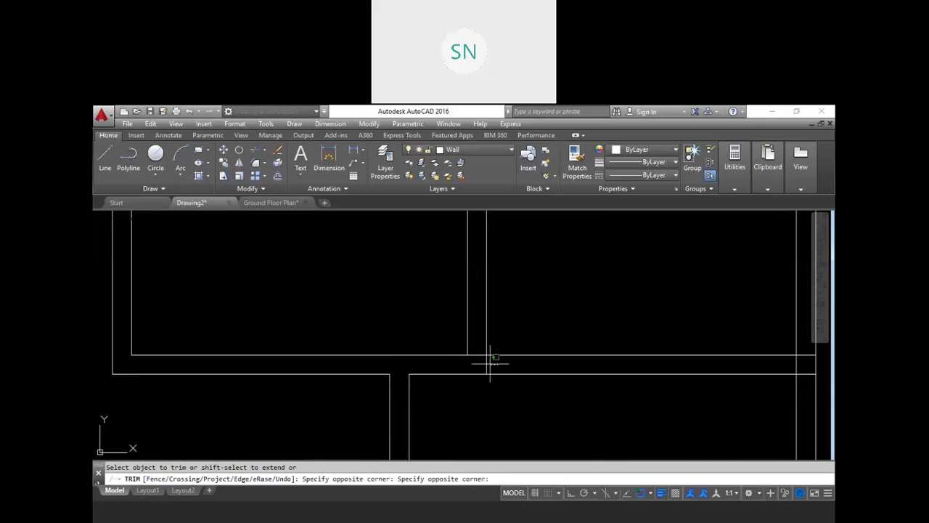
# Step: Trim the crossing lines where the central partition and the right wall meet the middle horizontal wall
pyautogui.scroll(-4, 400, 332)
pyautogui.scroll(4, 536, 354)
pyautogui.click(506, 399)
pyautogui.click(493, 324)
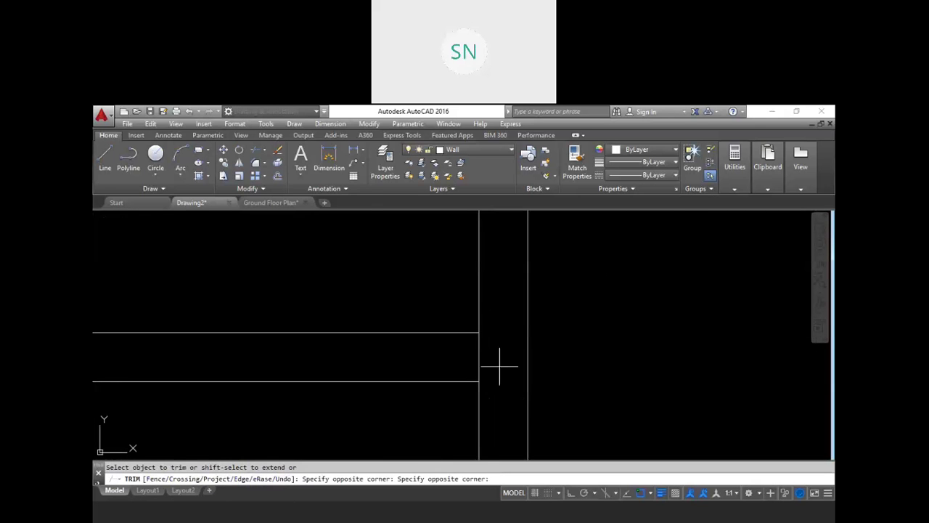
pyautogui.scroll(-5, 381, 357)
pyautogui.moveTo(406, 326); pyautogui.dragTo(423, 346, button='middle')
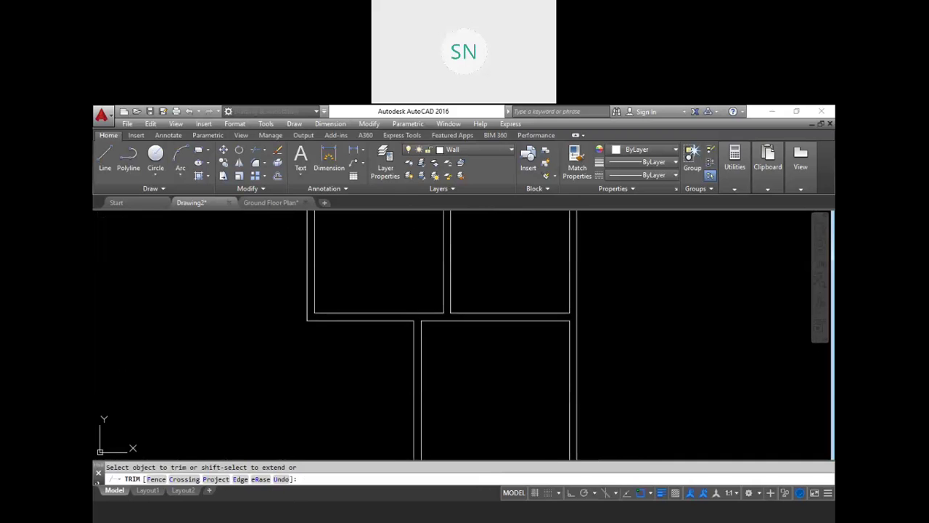
pyautogui.press('Escape')
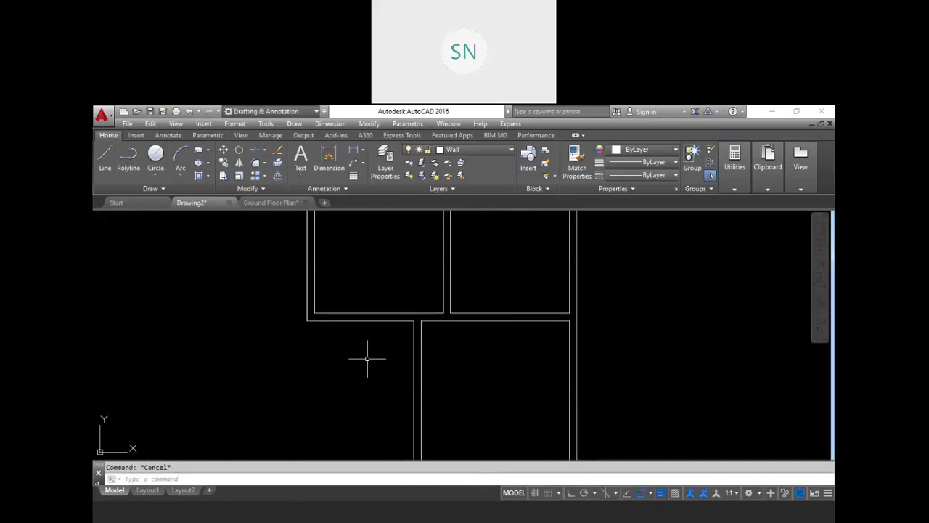
pyautogui.write('o')
pyautogui.press('Return')
pyautogui.press('Escape')
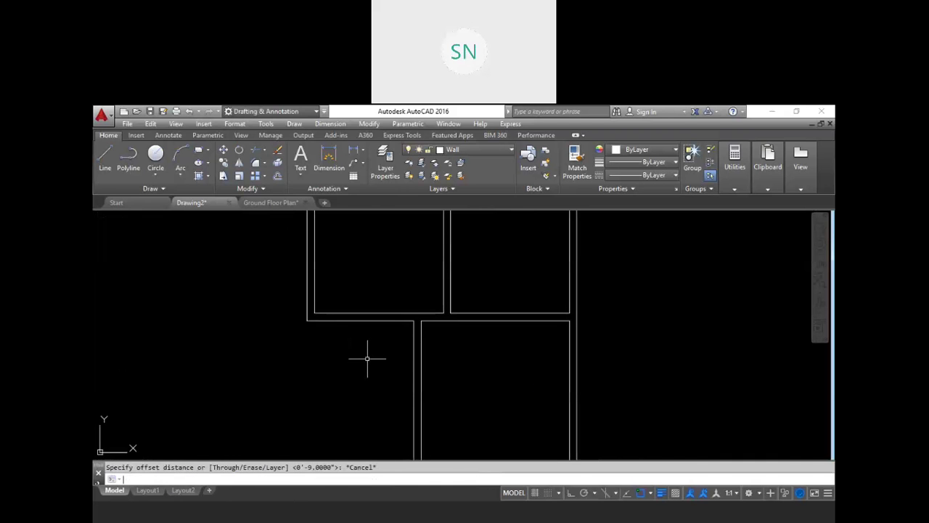
# Step: Offset the upper-left room's outer bottom wall line 6' downward, and offset the new line another 9 inches below it
pyautogui.write('o')
pyautogui.press('Return')
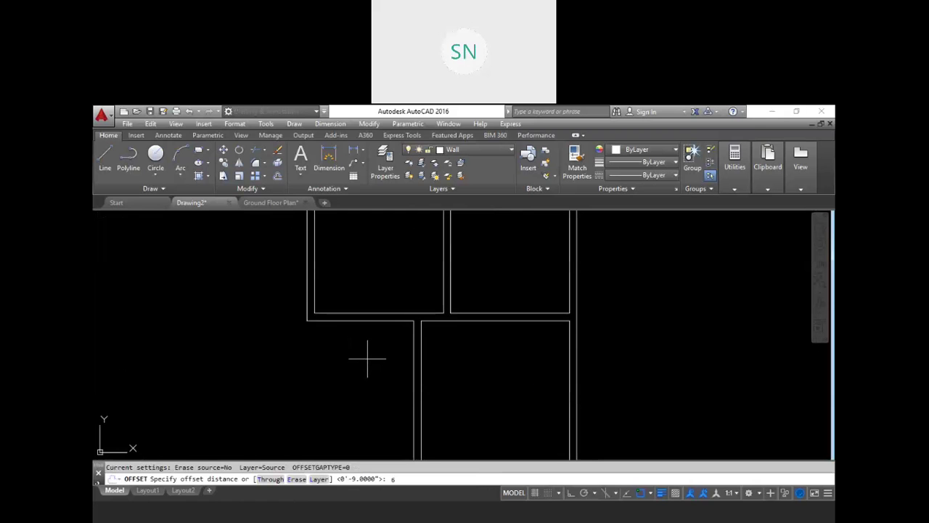
pyautogui.write("6'")
pyautogui.press('Return')
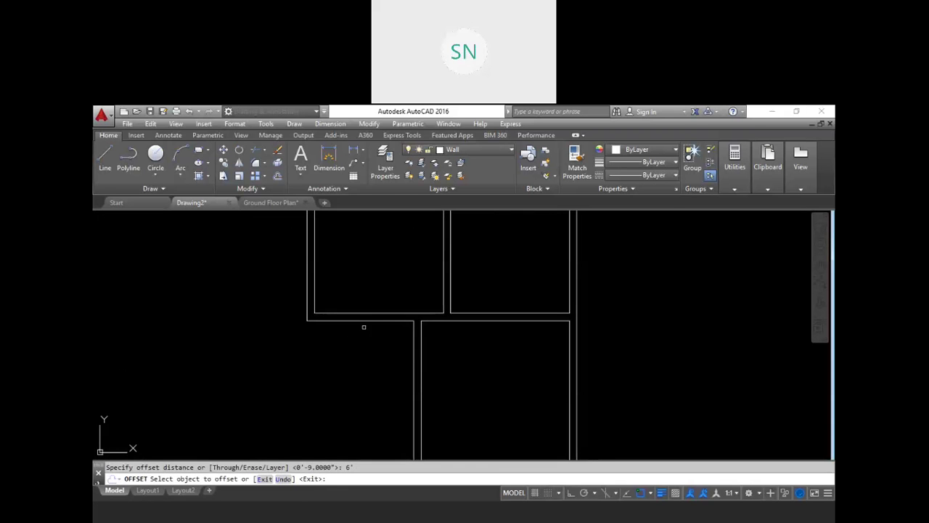
pyautogui.click(365, 320)
pyautogui.click(368, 352)
pyautogui.press('Escape')
pyautogui.press('Return')
pyautogui.press('Return')
pyautogui.click(372, 380)
pyautogui.press('Escape')
# Step: Fillet the two new horizontal lines with the lower room's left wall lines to form a double-line corner
pyautogui.write('f')
pyautogui.press('Return')
pyautogui.click(385, 386)
pyautogui.press('Return')
pyautogui.click(393, 380)
pyautogui.click(421, 399)
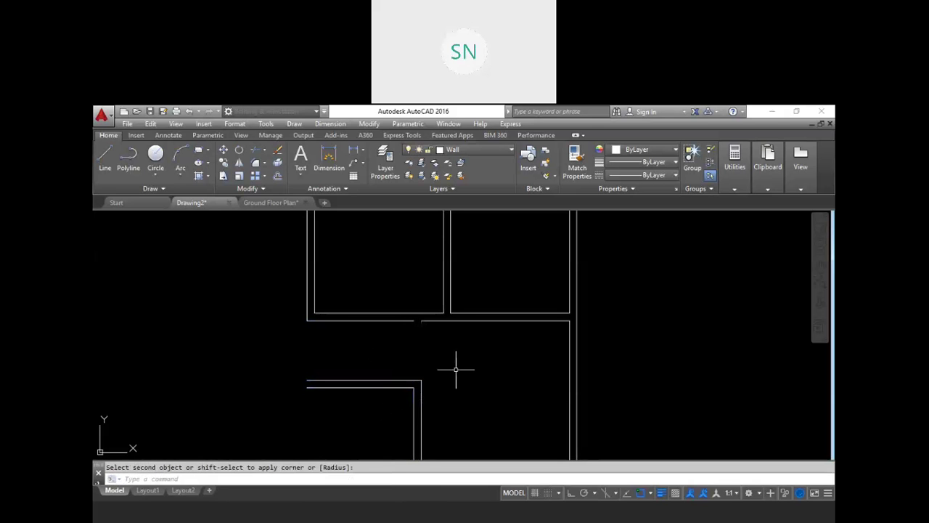
pyautogui.press('Escape')
# Step: Join the two separated segments of the middle wall's lower line into one line
pyautogui.moveTo(445, 353); pyautogui.dragTo(454, 375, button='middle')
pyautogui.write('j')
pyautogui.press('Return')
pyautogui.click(440, 348)
pyautogui.click(414, 335)
pyautogui.press('Return')
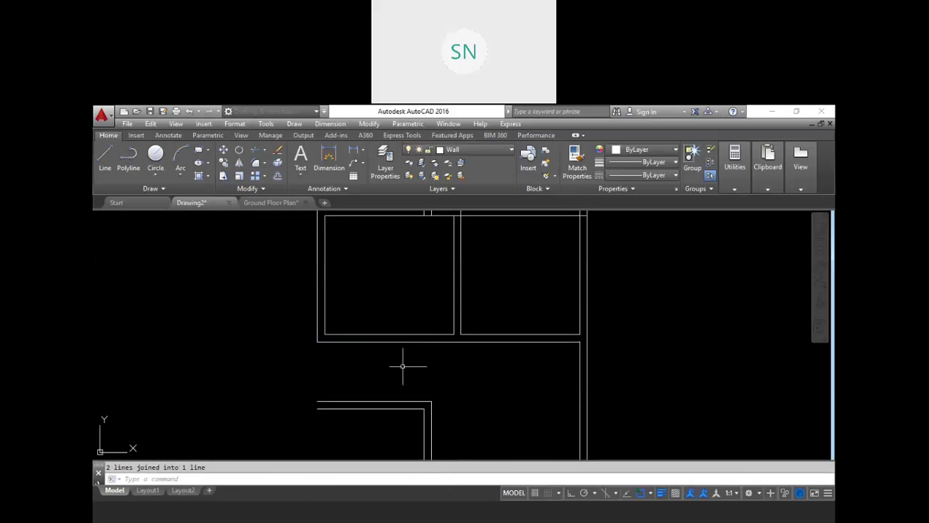
pyautogui.press('Escape')
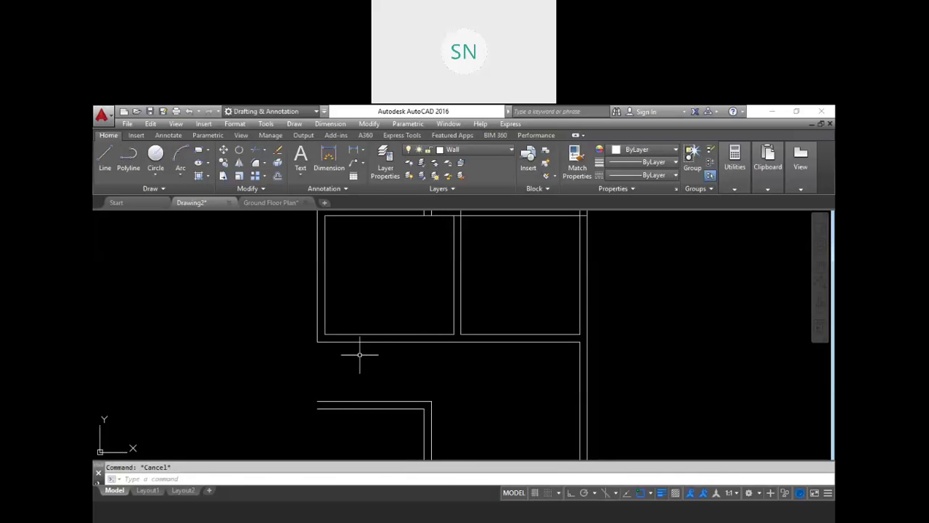
# Step: Extend the left outer wall's two lines down to the lower line of the new horizontal wall
pyautogui.write('ex')
pyautogui.press('Return')
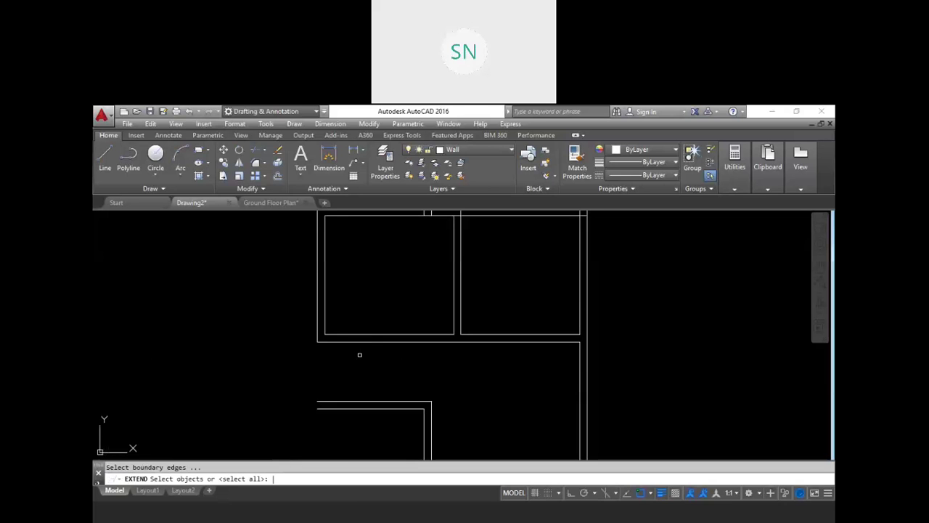
pyautogui.click(326, 408)
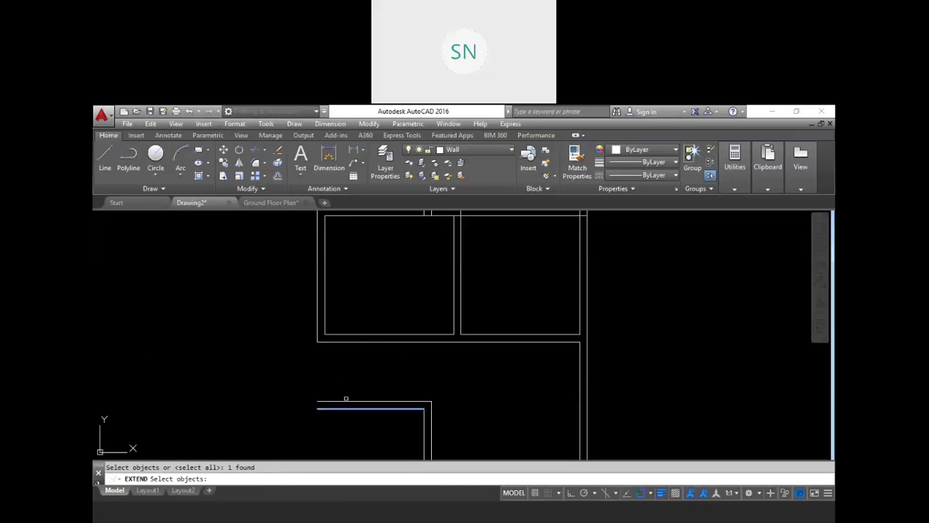
pyautogui.press('Return')
pyautogui.click(343, 327)
pyautogui.click(274, 300)
pyautogui.press('Escape')
pyautogui.press('Escape')
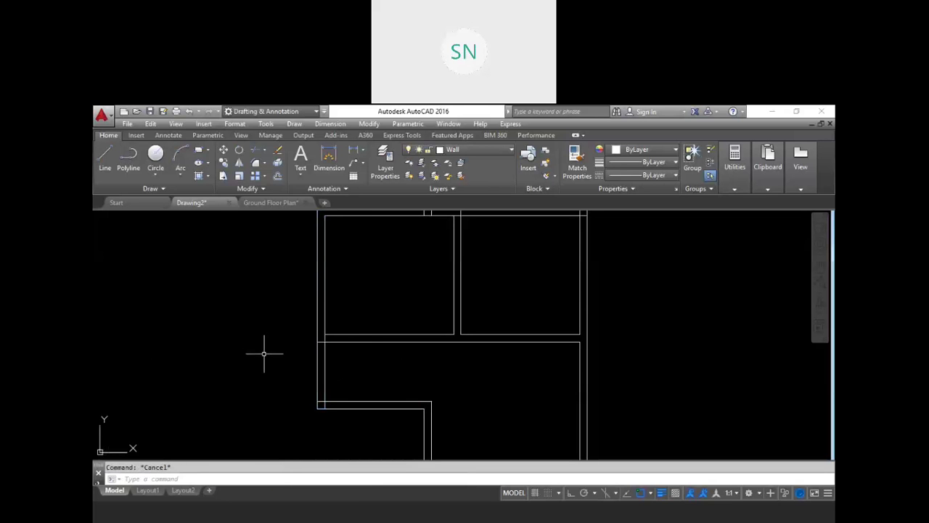
# Step: Trim the overlapping lines at the left wall's new lower corner and at its junction with the middle wall
pyautogui.write('tr')
pyautogui.press('Return')
pyautogui.scroll(3, 321, 405)
pyautogui.click(321, 404)
pyautogui.click(297, 384)
pyautogui.scroll(-3, 330, 370)
pyautogui.scroll(3, 312, 274)
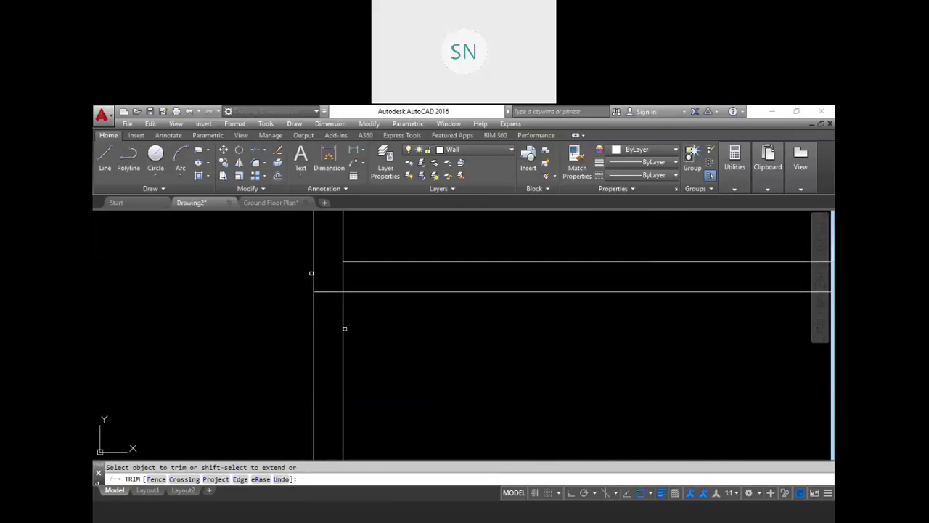
pyautogui.click(329, 292)
# Step: Trim the crossing lines where the top wall meets the central partition and the right wall
pyautogui.scroll(-6, 352, 289)
pyautogui.moveTo(395, 278); pyautogui.dragTo(363, 353, button='middle')
pyautogui.scroll(4, 421, 216)
pyautogui.click(481, 283)
pyautogui.scroll(-2, 559, 291)
pyautogui.scroll(2, 559, 290)
pyautogui.scroll(-5, 556, 268)
pyautogui.scroll(2, 539, 312)
pyautogui.moveTo(539, 312); pyautogui.dragTo(506, 358, button='middle')
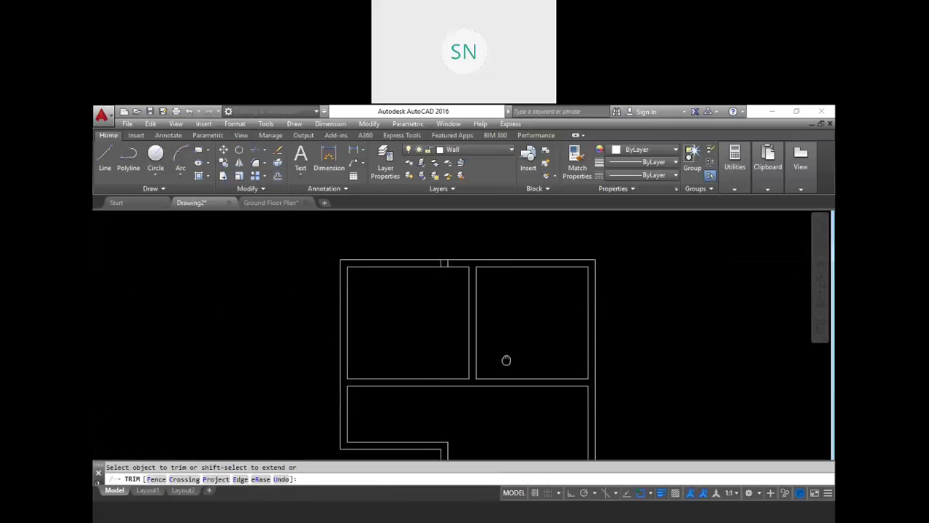
# Step: Delete the leftover short vertical lines inside the top wall
pyautogui.press('Escape')
pyautogui.click(446, 262)
pyautogui.press('Delete')
pyautogui.moveTo(426, 330)
pyautogui.mouseDown(button='middle')
pyautogui.moveTo(408, 286)
pyautogui.moveTo(413, 321)
pyautogui.mouseUp(button='middle')
pyautogui.scroll(-2, 409, 281)
pyautogui.press('Escape')
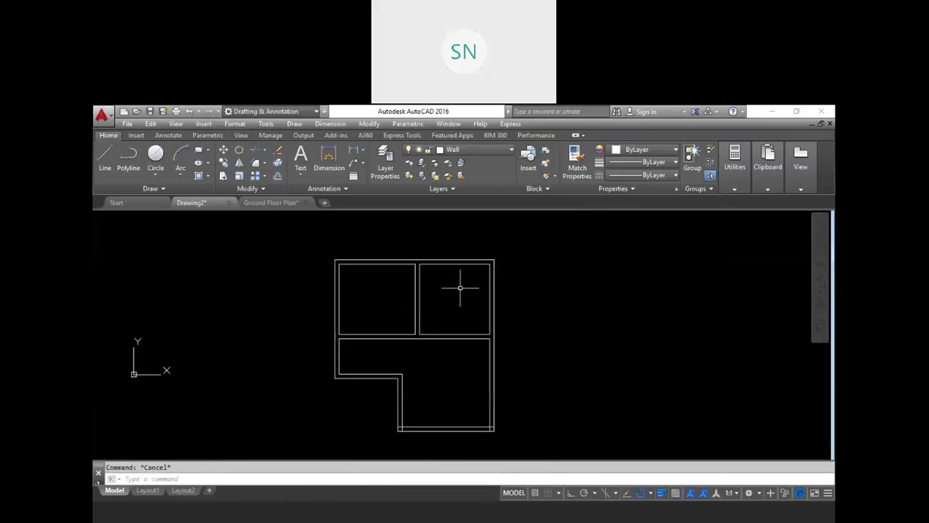
# Step: Make the Door layer current and draw a line across the middle wall in line with the central partition's right face
pyautogui.scroll(2, 404, 384)
pyautogui.scroll(-2, 448, 363)
pyautogui.scroll(-1, 449, 363)
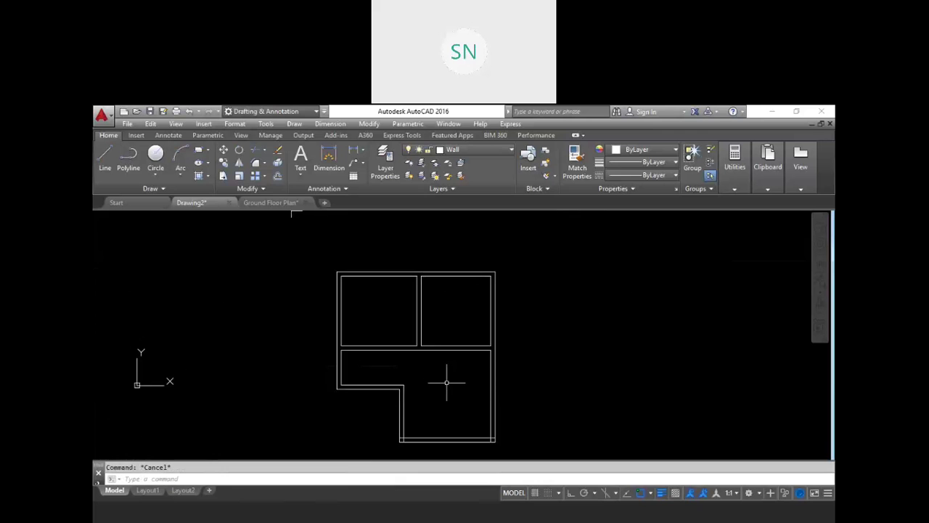
pyautogui.scroll(5, 428, 349)
pyautogui.scroll(-2, 456, 297)
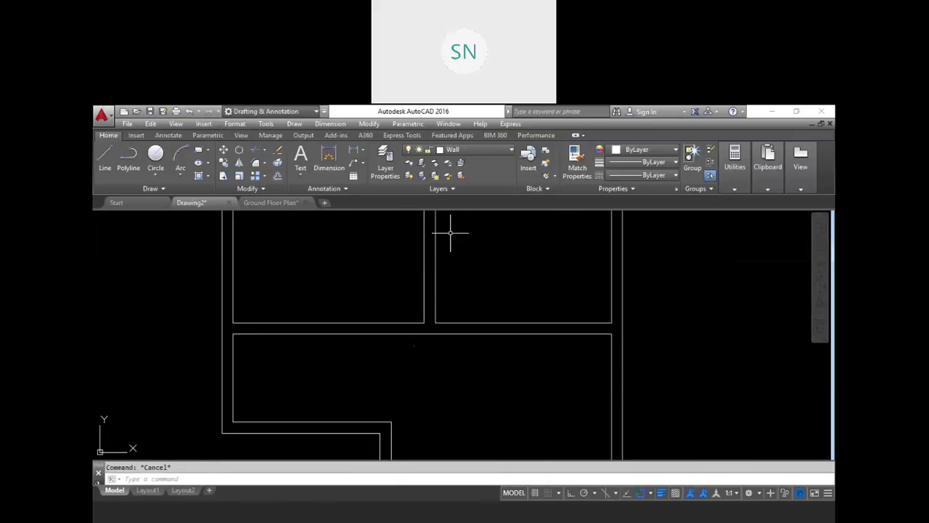
pyautogui.click(472, 149)
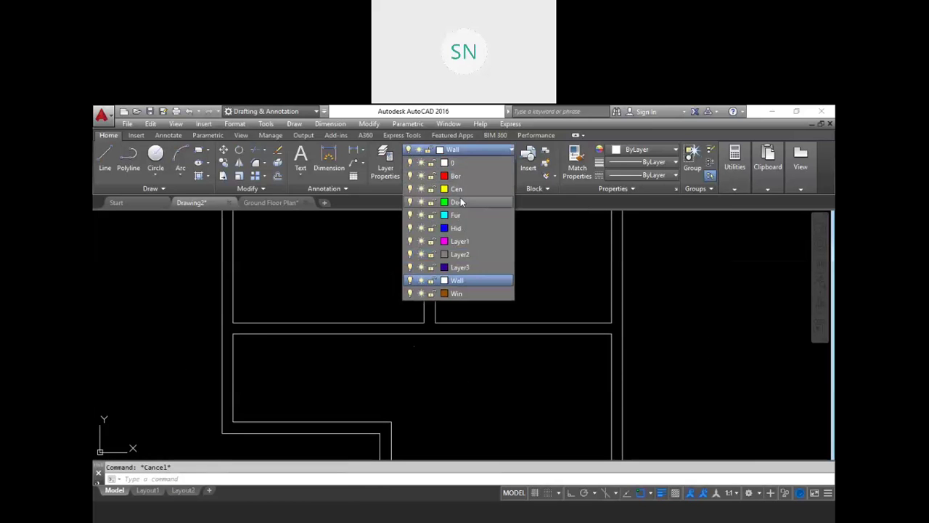
pyautogui.click(458, 202)
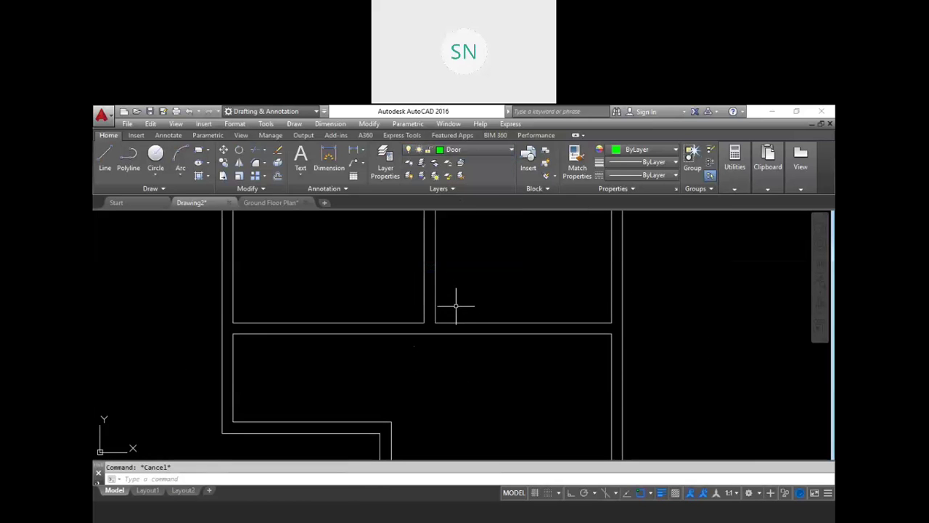
pyautogui.write('l')
pyautogui.press('Return')
pyautogui.scroll(3, 440, 320)
pyautogui.click(424, 319)
pyautogui.click(425, 348)
pyautogui.press('Escape')
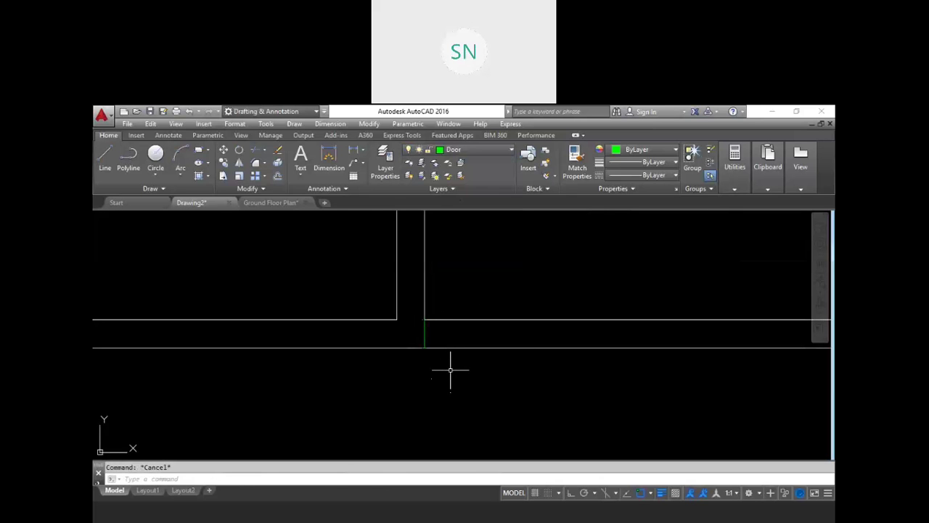
# Step: Offset the short door line 3' to the right
pyautogui.write('o')
pyautogui.press('Return')
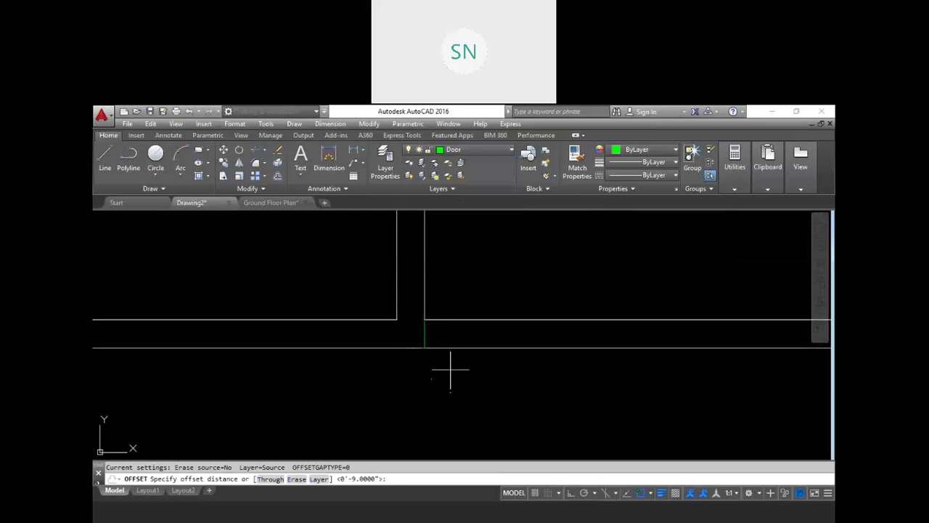
pyautogui.press('Return')
pyautogui.click(425, 332)
pyautogui.click(493, 349)
pyautogui.press('Escape')
# Step: Trim the middle wall's lines between the two door lines to open the upper-right room's doorway
pyautogui.write('tr')
pyautogui.press('Return')
pyautogui.press('Return')
pyautogui.click(492, 362)
pyautogui.click(466, 297)
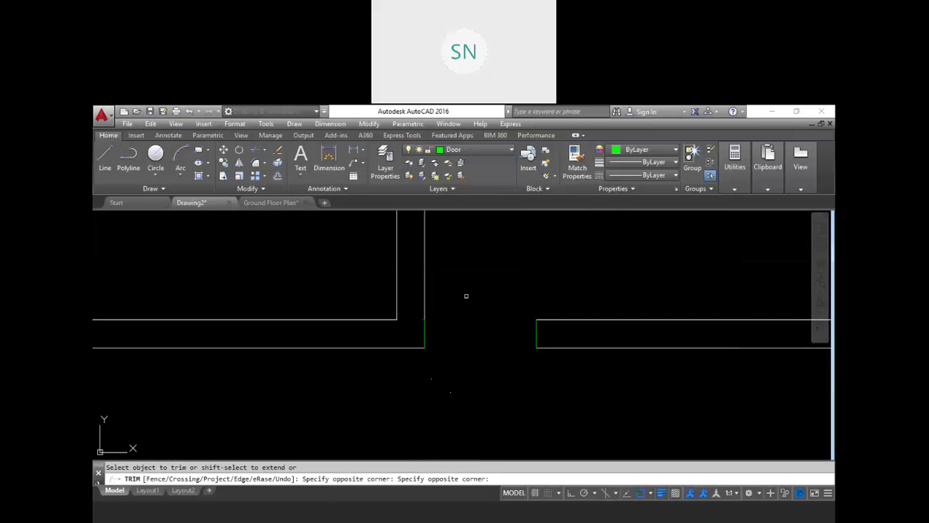
pyautogui.press('Escape')
# Step: Draw a line across the middle wall at the central partition's left face and offset it 3' to the left
pyautogui.moveTo(467, 346); pyautogui.dragTo(501, 347, button='middle')
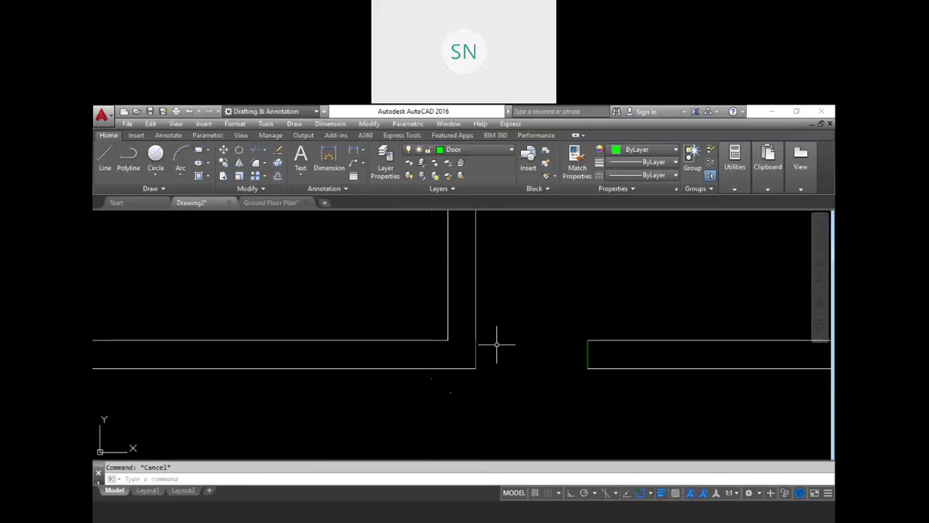
pyautogui.write('l')
pyautogui.press('Return')
pyautogui.click(448, 339)
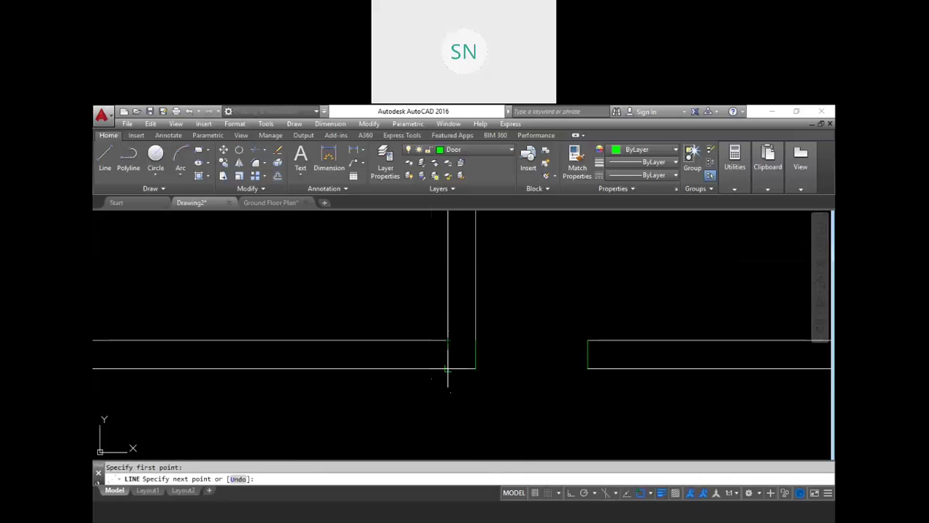
pyautogui.press('Escape')
pyautogui.write('o')
pyautogui.press('Return')
pyautogui.press('Return')
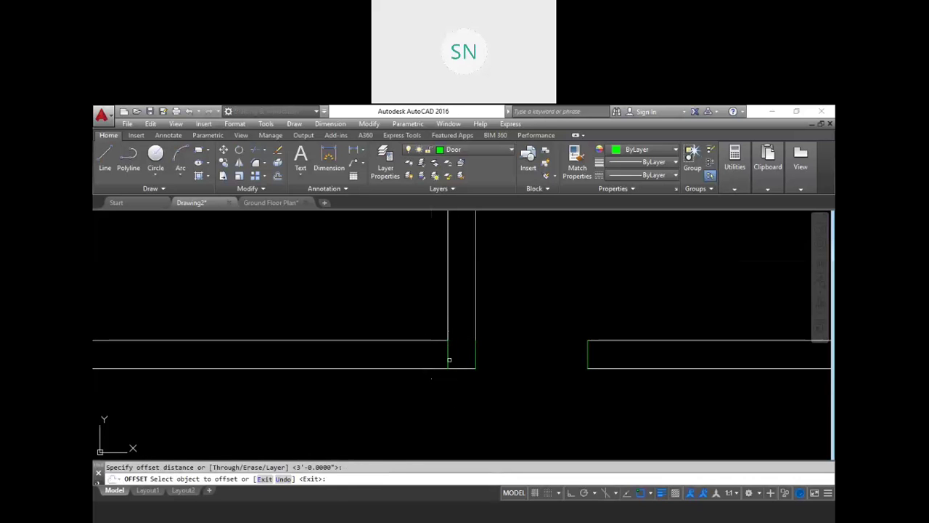
pyautogui.click(448, 357)
pyautogui.click(415, 365)
pyautogui.press('Escape')
# Step: Trim the middle wall's lines between the left pair of door lines to open the upper-left room's doorway
pyautogui.write('tr')
pyautogui.press('Return')
pyautogui.press('Return')
pyautogui.click(392, 340)
pyautogui.click(384, 368)
pyautogui.press('Escape')
# Step: Match the green end lines of both doorways to the properties of the wall line
pyautogui.moveTo(391, 368); pyautogui.dragTo(437, 349, button='middle')
pyautogui.write('ma')
pyautogui.press('Return')
pyautogui.click(336, 349)
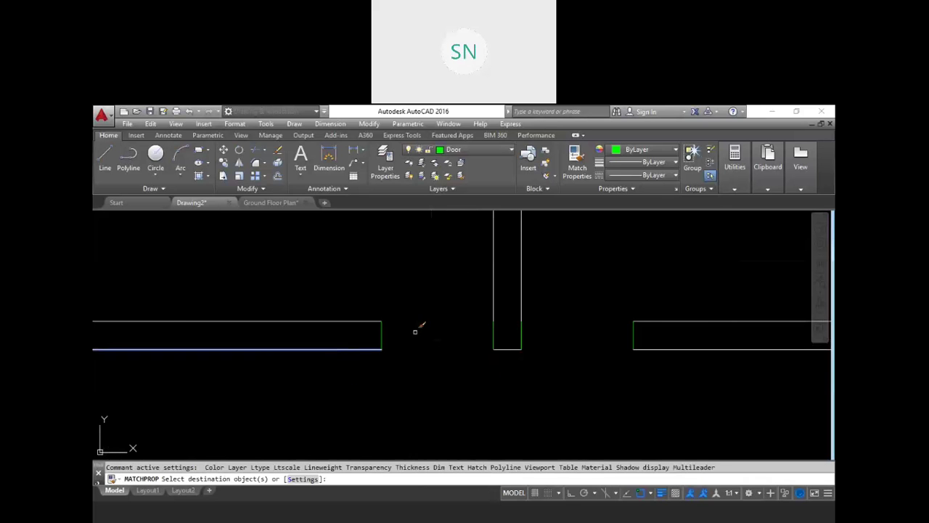
pyautogui.click(382, 335)
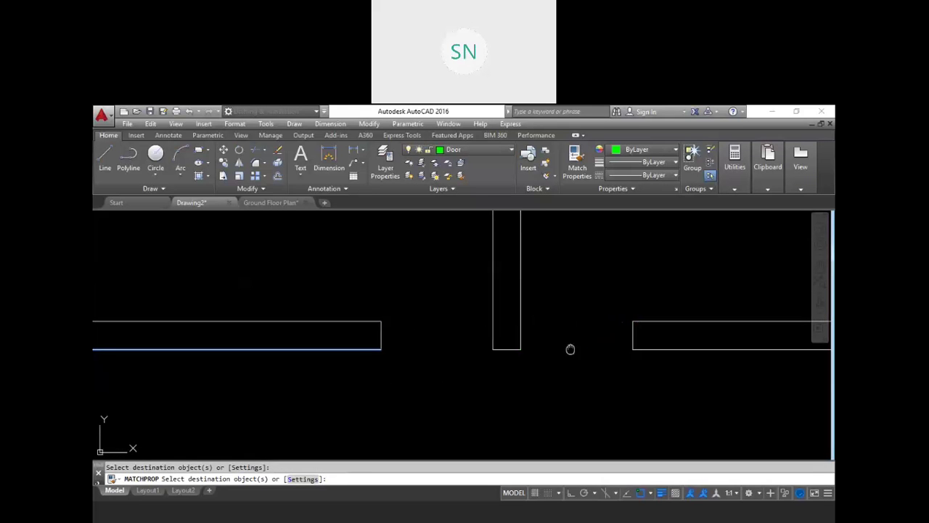
pyautogui.moveTo(570, 348); pyautogui.dragTo(548, 349, button='middle')
pyautogui.press('Escape')
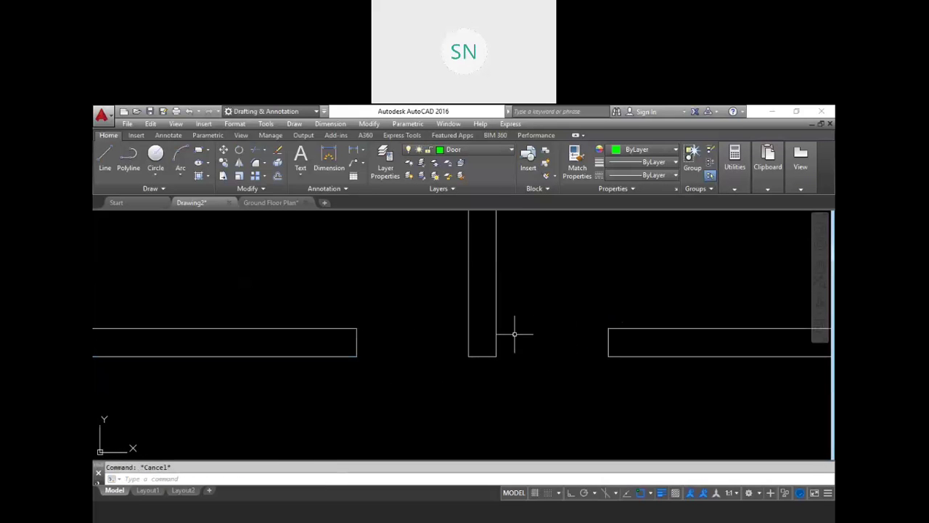
# Step: Draw a small rectangle 5 inches wide just below the upper-right room's doorway for the door frame
pyautogui.write('rec')
pyautogui.press('Return')
pyautogui.click(535, 375)
pyautogui.press('F8')
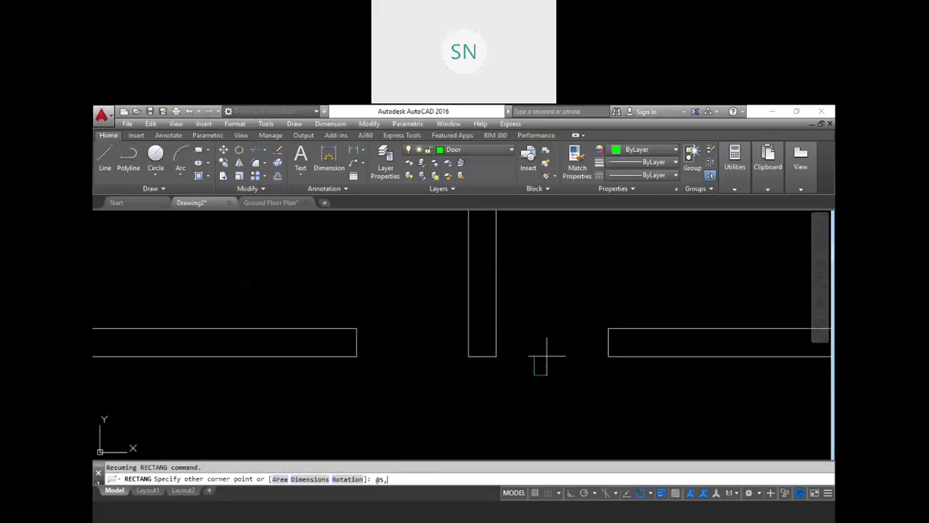
pyautogui.press('Escape')
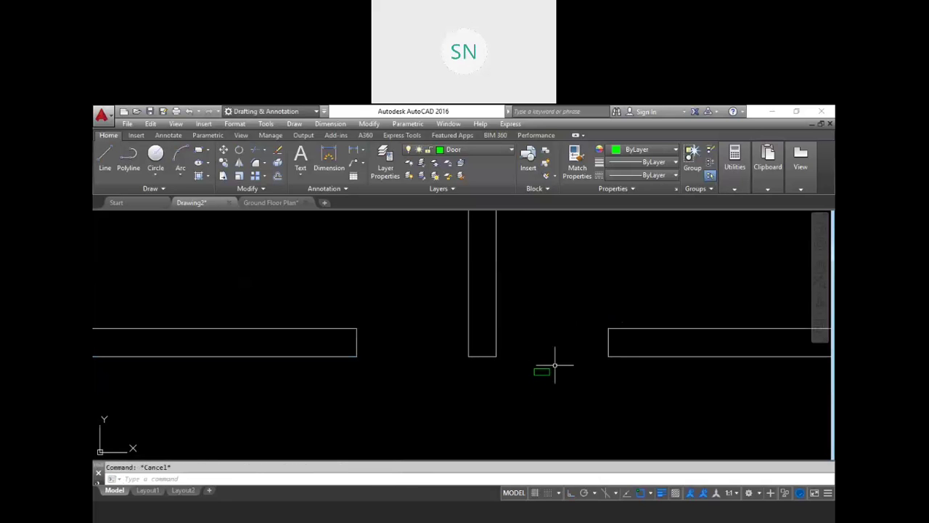
# Step: Rotate the small frame rectangle 90 degrees about its centre so it stands upright, with ortho on
pyautogui.write('ro')
pyautogui.press('Return')
pyautogui.click(541, 372)
pyautogui.press('Return')
pyautogui.click(541, 373)
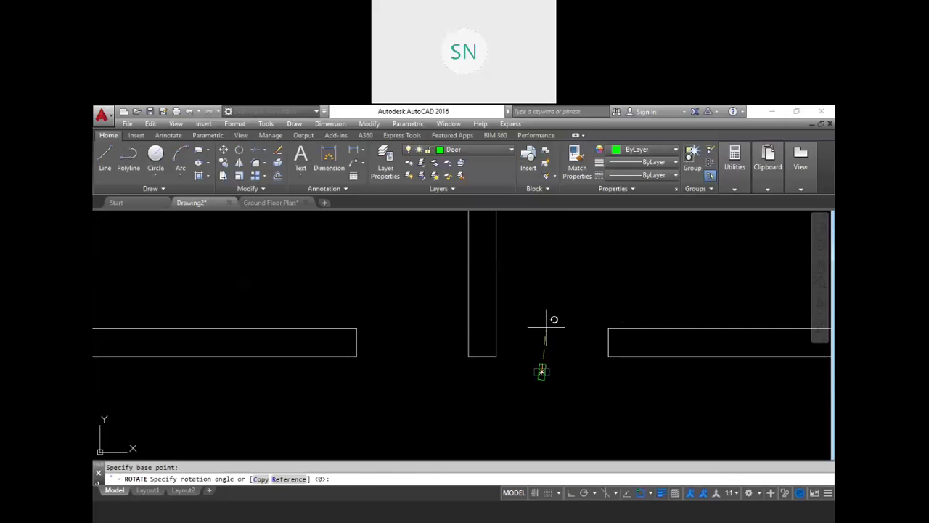
pyautogui.press('F8')
pyautogui.click(546, 325)
pyautogui.press('Escape')
# Step: Copy the upright frame rectangle by its centre onto the wall ends at both sides of the upper-right room's doorway
pyautogui.write('co')
pyautogui.press('Return')
pyautogui.click(541, 373)
pyautogui.press('Return')
pyautogui.click(544, 371)
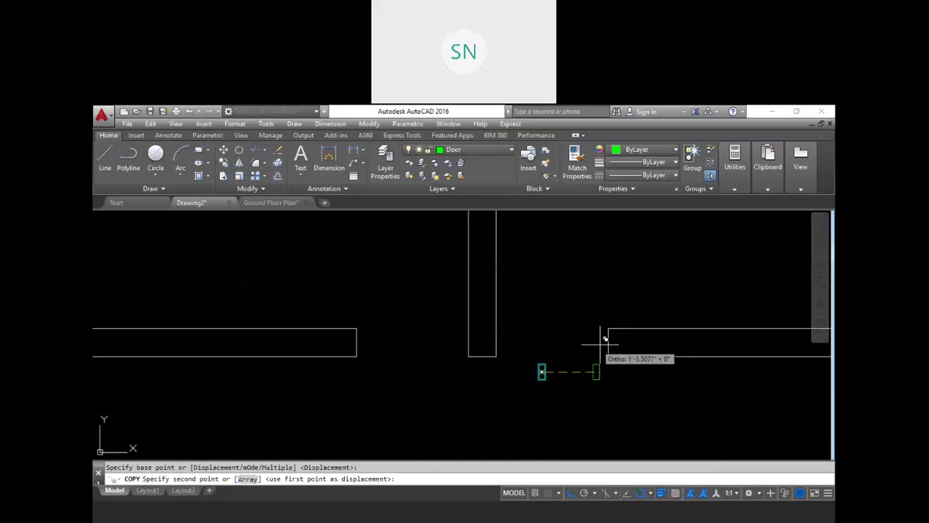
pyautogui.click(607, 341)
pyautogui.press('Return')
pyautogui.click(561, 390)
pyautogui.click(540, 369)
pyautogui.press('Return')
pyautogui.click(541, 372)
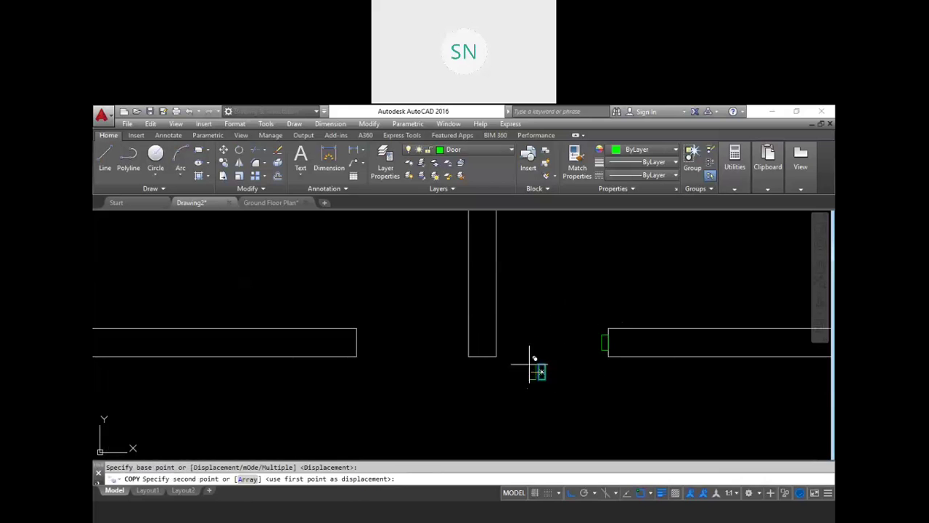
pyautogui.click(499, 342)
# Step: Copy the same frame rectangle onto the wall ends at both sides of the upper-left room's doorway
pyautogui.press('Return')
pyautogui.click(560, 389)
pyautogui.click(539, 368)
pyautogui.press('Return')
pyautogui.click(542, 372)
pyautogui.click(471, 341)
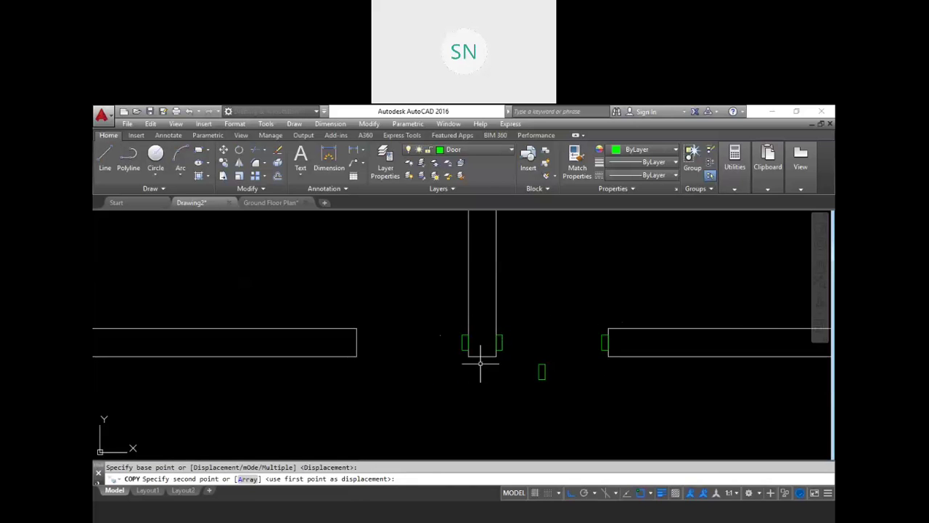
pyautogui.press('Return')
pyautogui.click(556, 386)
pyautogui.click(540, 368)
pyautogui.press('Return')
pyautogui.click(541, 373)
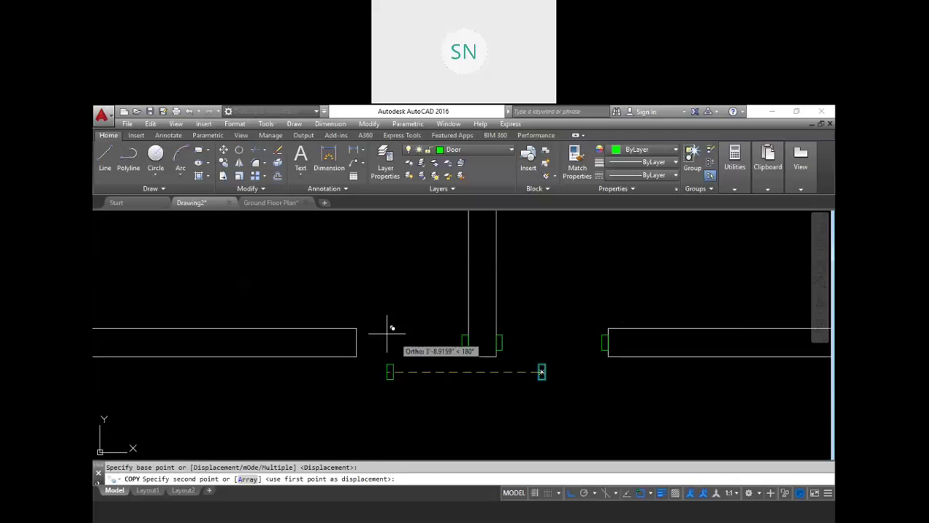
pyautogui.click(356, 342)
pyautogui.press('Escape')
# Step: Draw a circle centred on the right frame of the upper-left doorway, with its radius reaching the left frame
pyautogui.moveTo(422, 341); pyautogui.dragTo(419, 370, button='middle')
pyautogui.scroll(2, 406, 367)
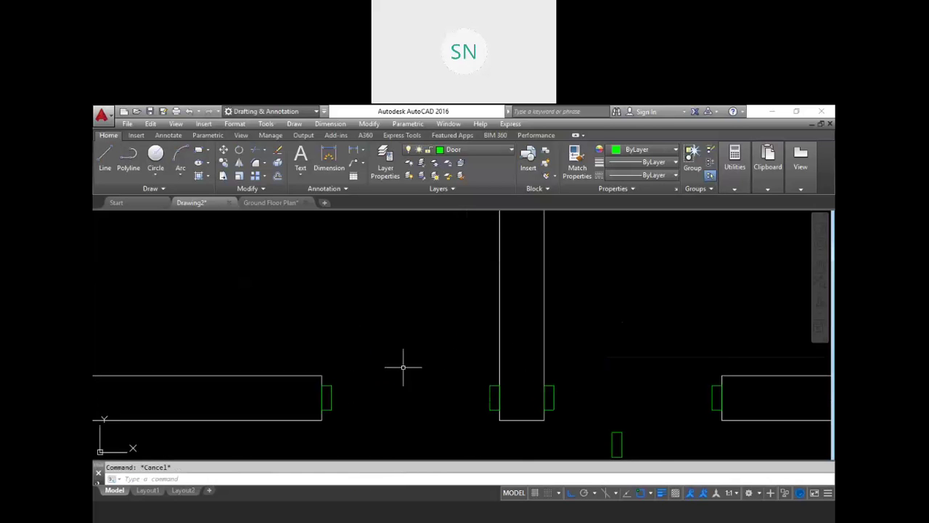
pyautogui.write('c')
pyautogui.press('Return')
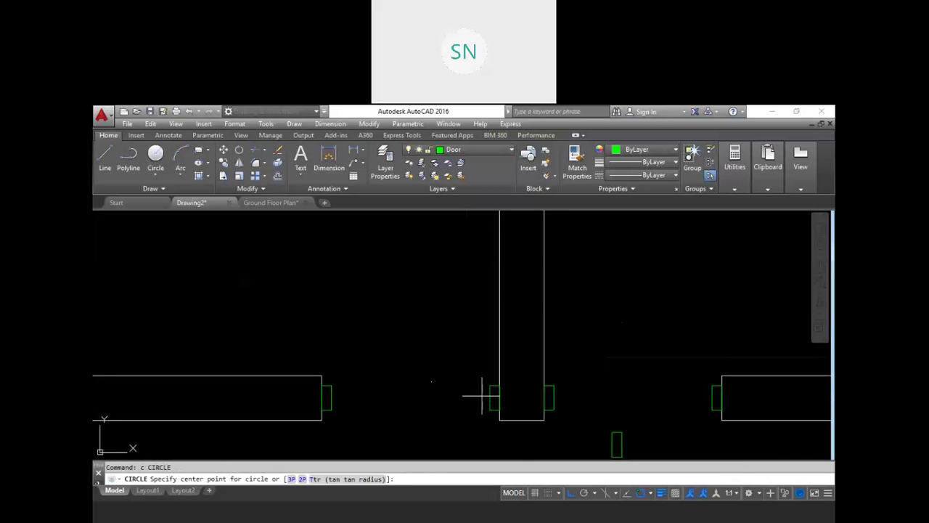
pyautogui.click(493, 398)
pyautogui.click(332, 394)
pyautogui.press('Escape')
# Step: Draw lines from the left frame across the upper-left doorway to the circle's centre, then straight up to the circle
pyautogui.write('l')
pyautogui.press('Return')
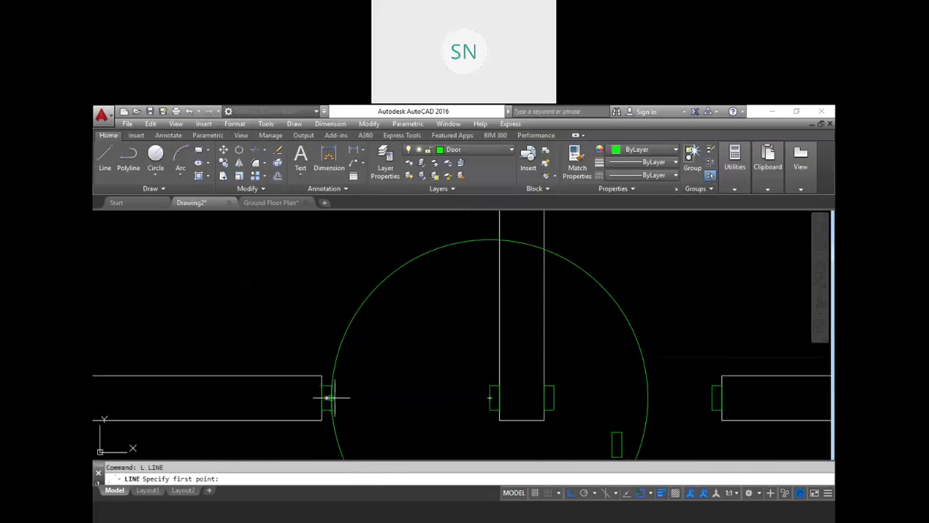
pyautogui.click(328, 398)
pyautogui.click(492, 398)
pyautogui.click(490, 241)
pyautogui.press('Escape')
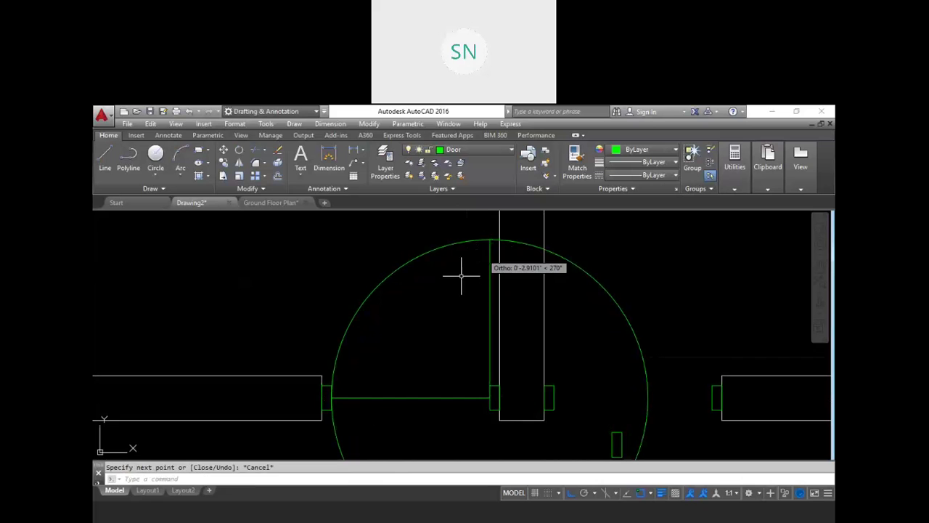
# Step: Trim the circle against the two door lines, leaving only the quarter arc of the door swing
pyautogui.write('tr')
pyautogui.press('Return')
pyautogui.click(490, 284)
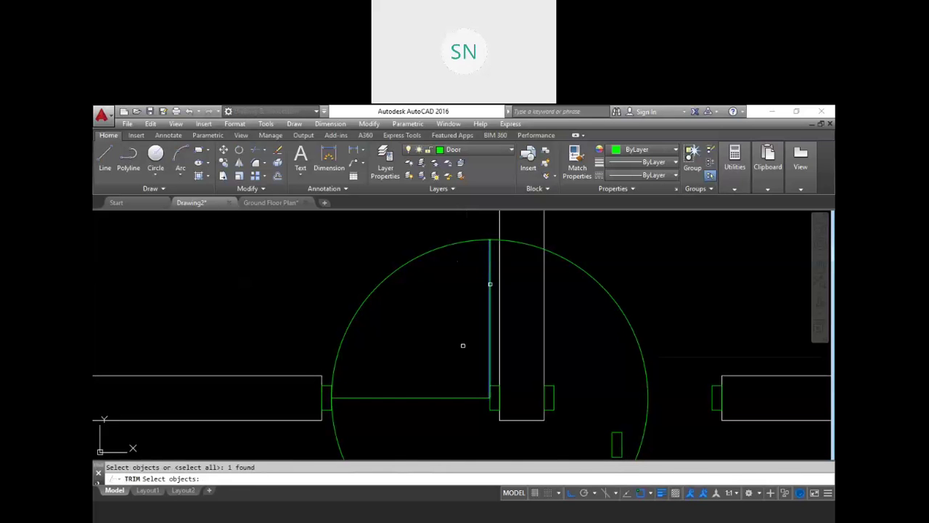
pyautogui.click(410, 398)
pyautogui.press('Return')
pyautogui.moveTo(627, 326); pyautogui.dragTo(587, 255)
pyautogui.press('Escape')
# Step: Mirror the door's arc and two lines about the dividing wall's vertical centre line into the upper-right doorway, keeping the original
pyautogui.scroll(-2, 600, 302)
pyautogui.write('mi')
pyautogui.press('Return')
pyautogui.click(498, 380)
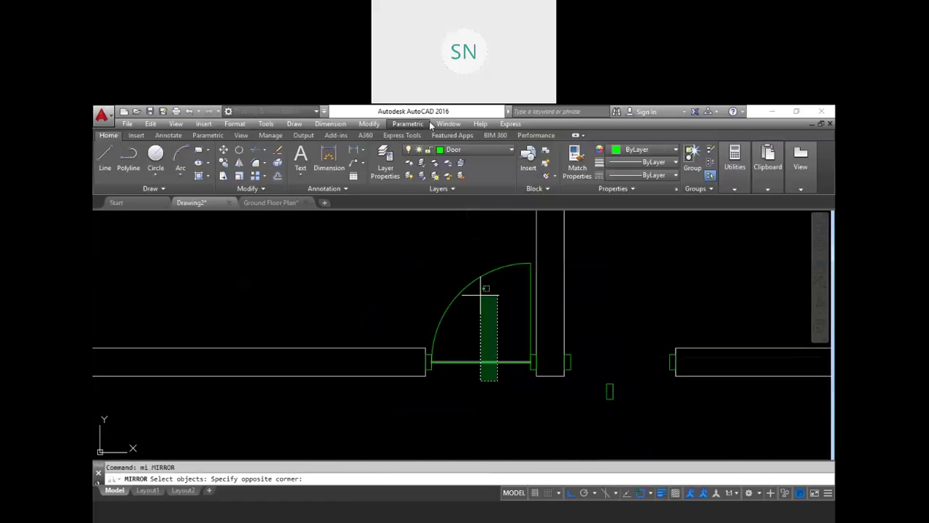
pyautogui.click(458, 230)
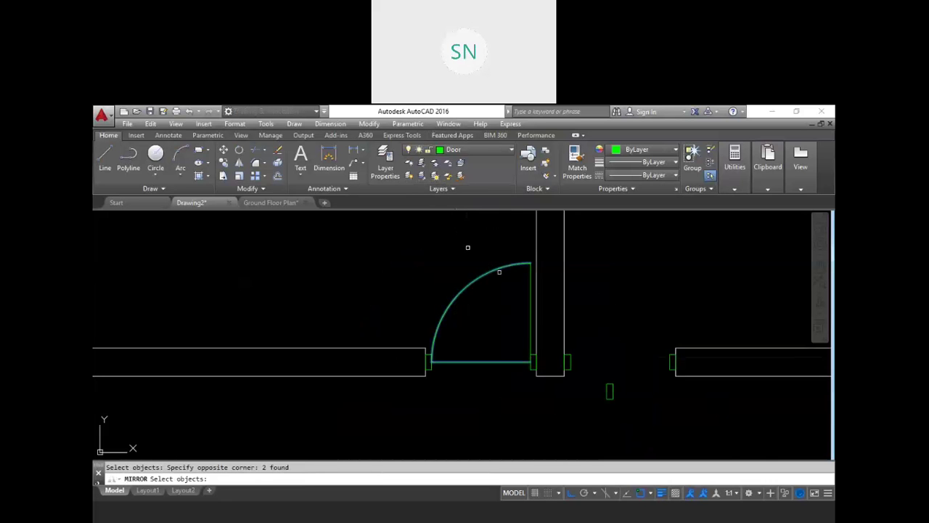
pyautogui.click(529, 286)
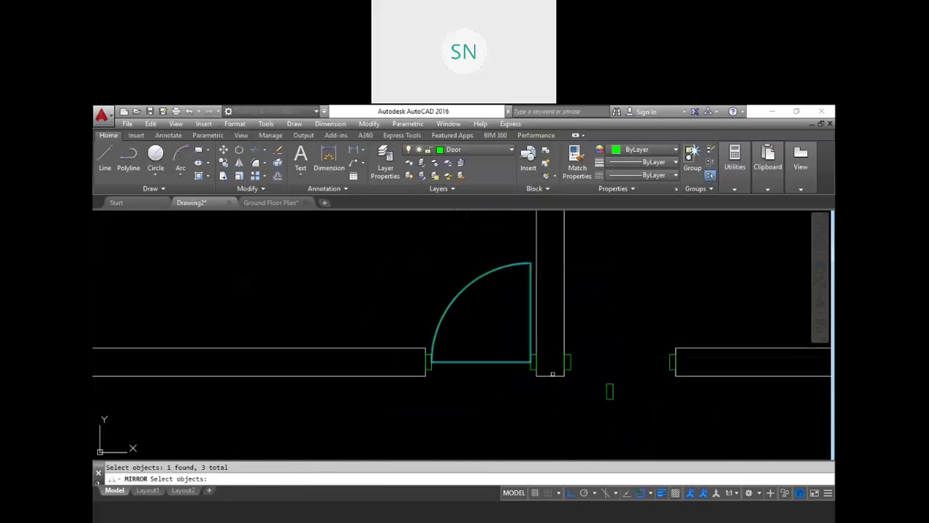
pyautogui.press('Return')
pyautogui.click(551, 378)
pyautogui.click(550, 409)
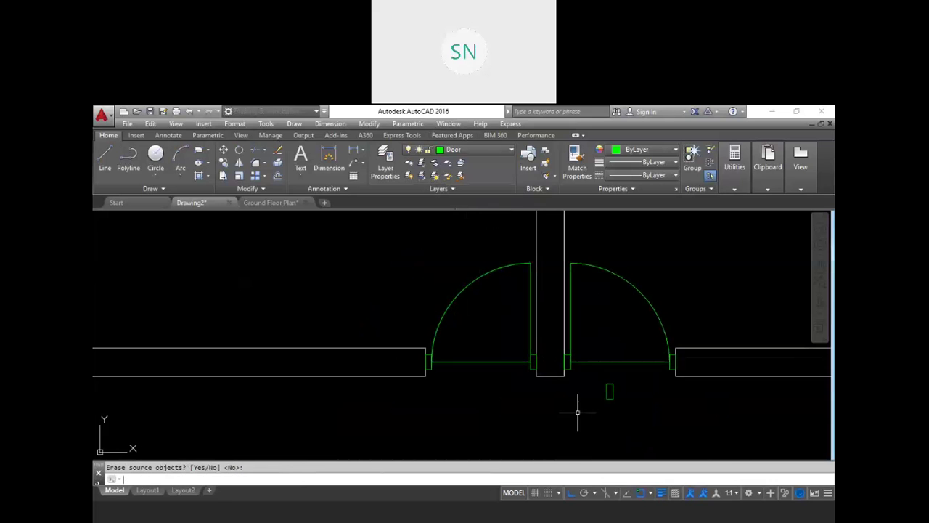
# Step: Erase the spare frame rectangle below the upper-right doorway
pyautogui.moveTo(576, 409); pyautogui.dragTo(491, 381, button='middle')
pyautogui.press('Return')
pyautogui.click(528, 385)
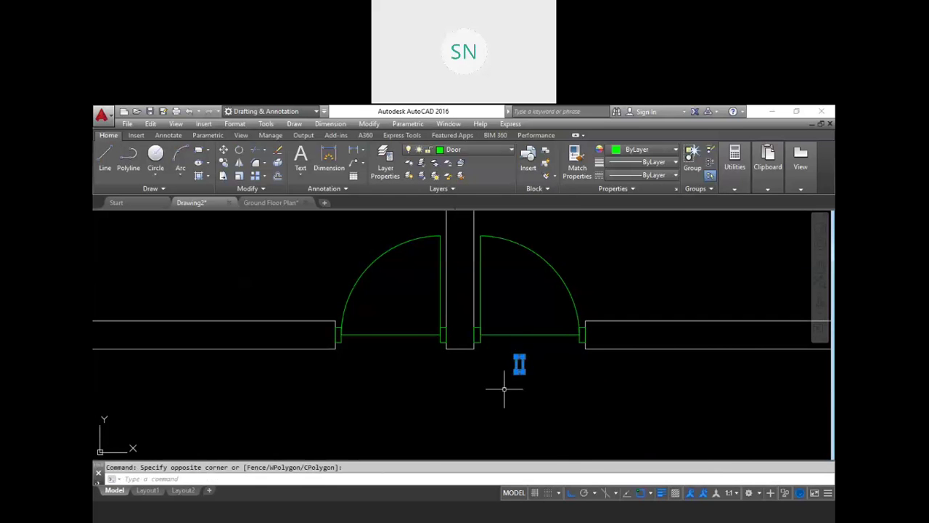
pyautogui.press('Escape')
# Step: Make Win the current layer and draw a short line across the upper-left room's top wall at its middle
pyautogui.scroll(-5, 500, 392)
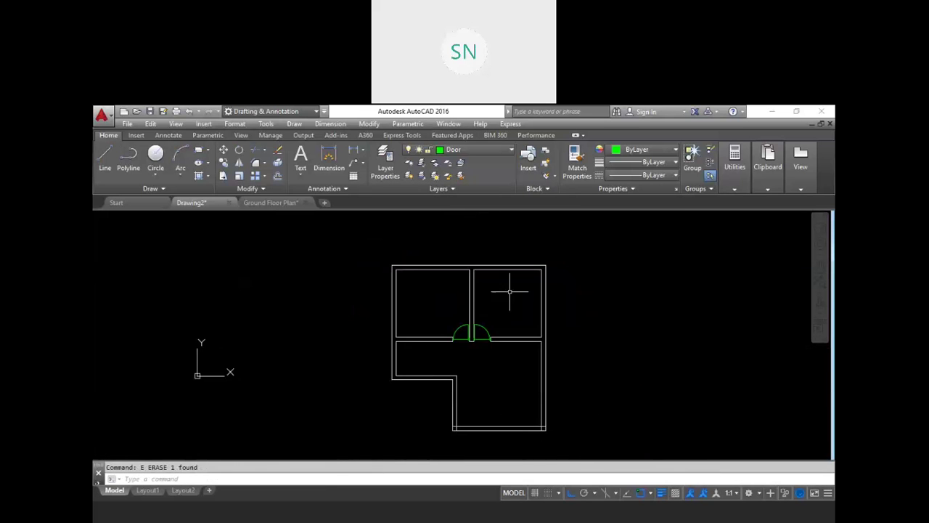
pyautogui.click(465, 150)
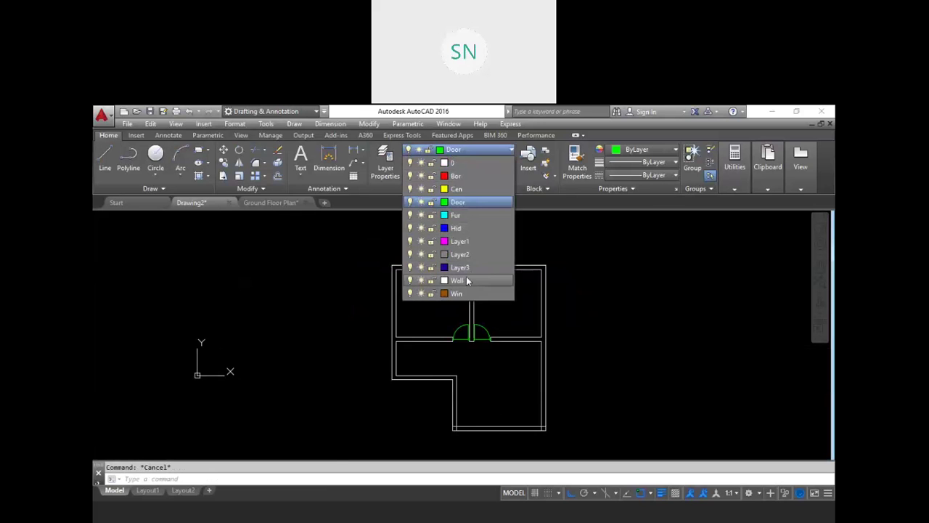
pyautogui.click(464, 294)
pyautogui.scroll(4, 446, 277)
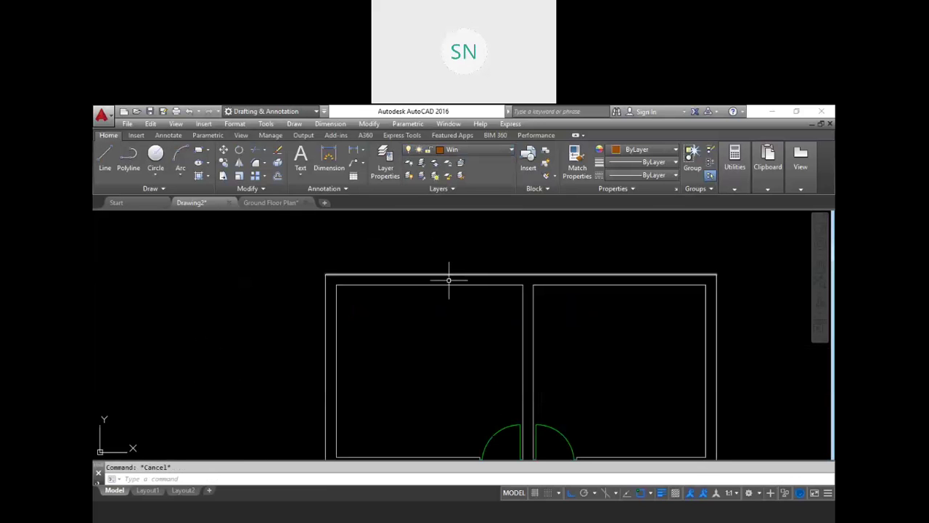
pyautogui.write('l')
pyautogui.press('Return')
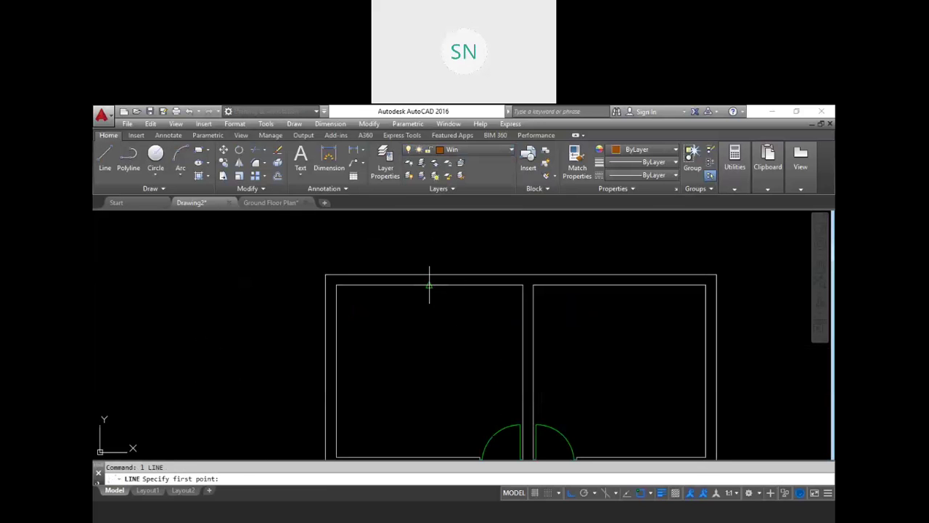
pyautogui.click(435, 274)
pyautogui.press('Escape')
# Step: Offset the short window line by 2'6 to both sides along the top wall
pyautogui.scroll(2, 432, 276)
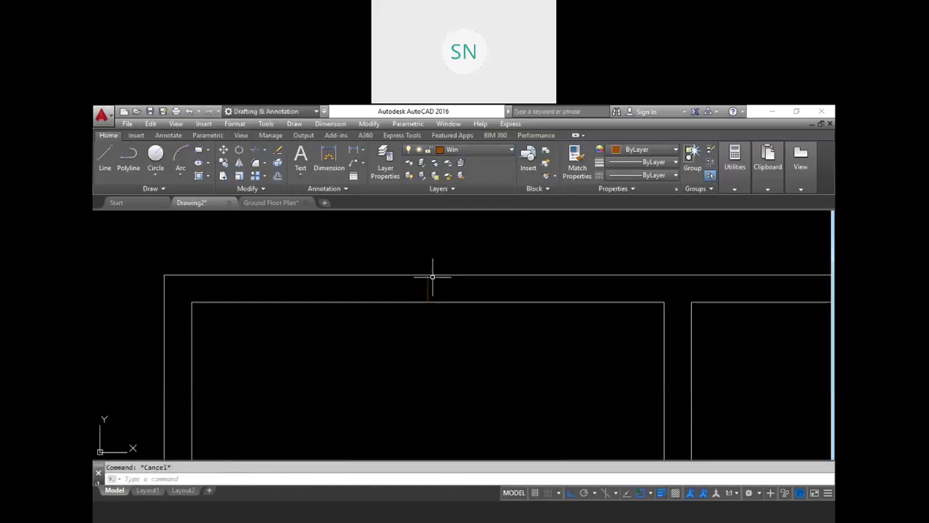
pyautogui.write('o')
pyautogui.press('Return')
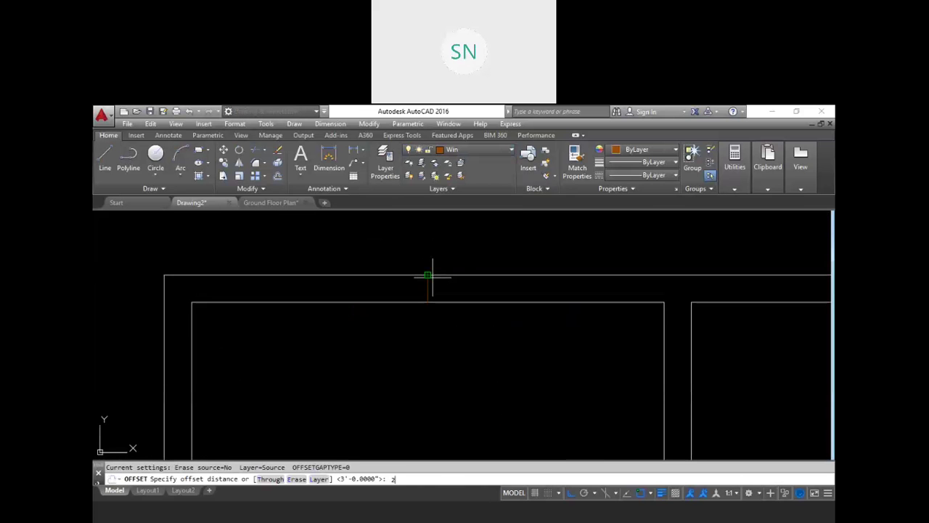
pyautogui.write("2'6")
pyautogui.press('Return')
pyautogui.click(427, 284)
pyautogui.click(427, 289)
pyautogui.click(428, 288)
pyautogui.click(458, 286)
pyautogui.press('Escape')
# Step: Erase the middle window line between the two offset lines
pyautogui.click(426, 262)
pyautogui.click(438, 299)
pyautogui.write('e')
pyautogui.press('Return')
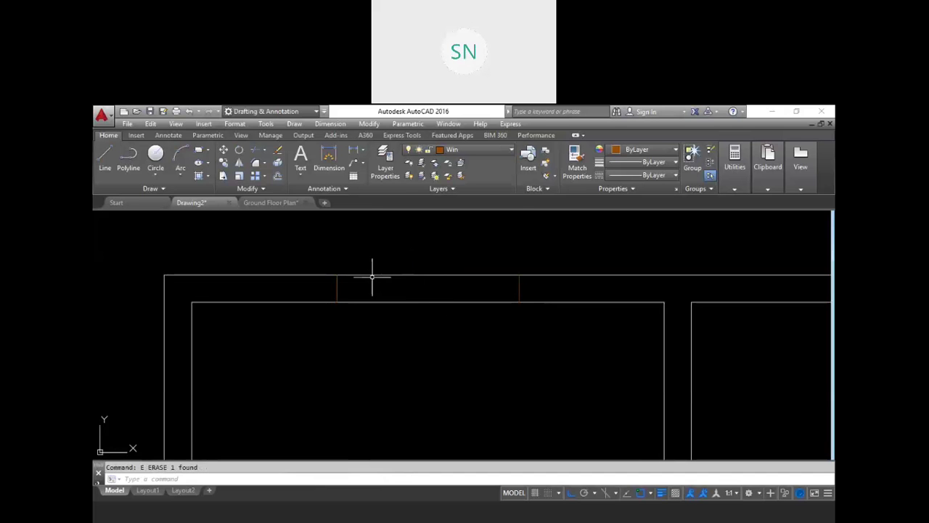
# Step: Draw a horizontal line joining the midpoints of the two window end lines in the top wall
pyautogui.write('l')
pyautogui.press('Return')
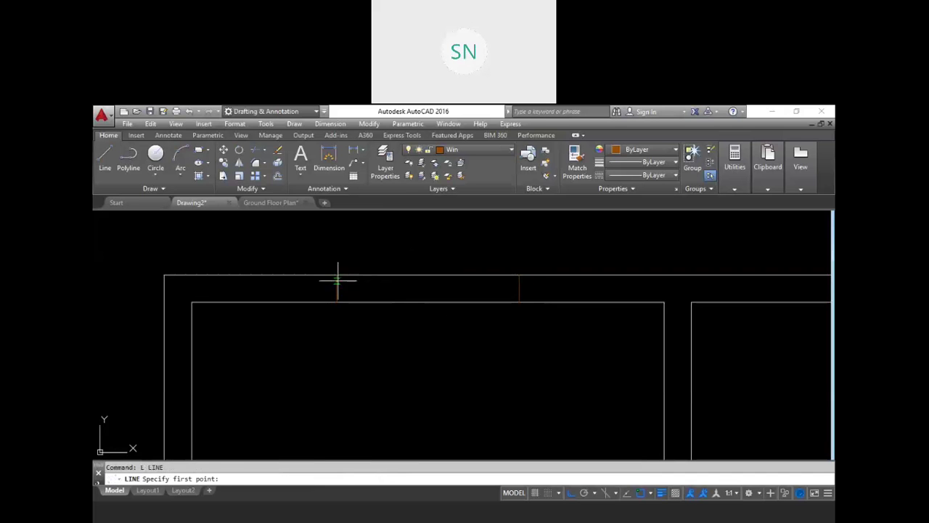
pyautogui.click(518, 288)
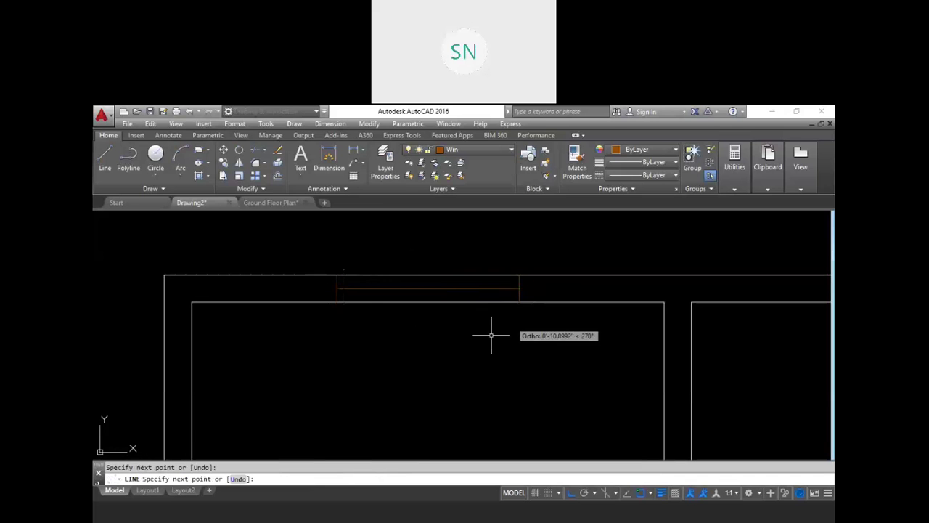
pyautogui.scroll(-4, 356, 239)
pyautogui.moveTo(369, 264); pyautogui.dragTo(385, 279, button='middle')
pyautogui.press('Escape')
# Step: Copy the window from the upper-left room's top wall to the middle of the lower room's bottom wall
pyautogui.write('co')
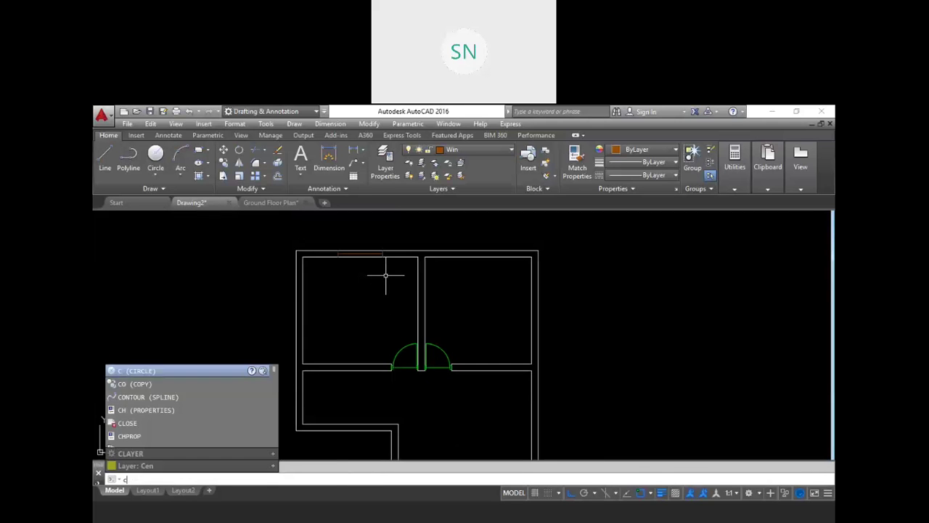
pyautogui.press('Return')
pyautogui.scroll(6, 371, 245)
pyautogui.click(212, 250)
pyautogui.click(457, 318)
pyautogui.press('Return')
pyautogui.click(318, 291)
pyautogui.scroll(-5, 325, 319)
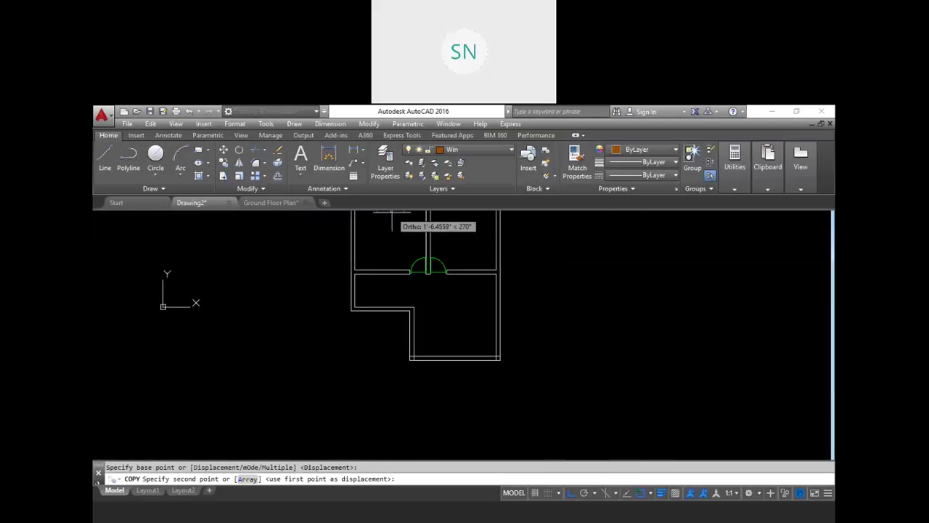
pyautogui.scroll(4, 456, 332)
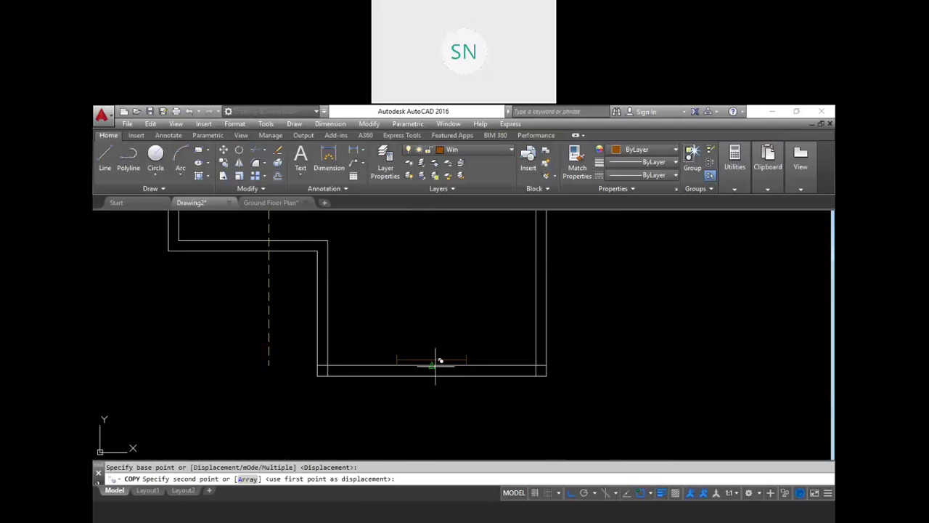
pyautogui.click(438, 365)
pyautogui.scroll(-4, 444, 374)
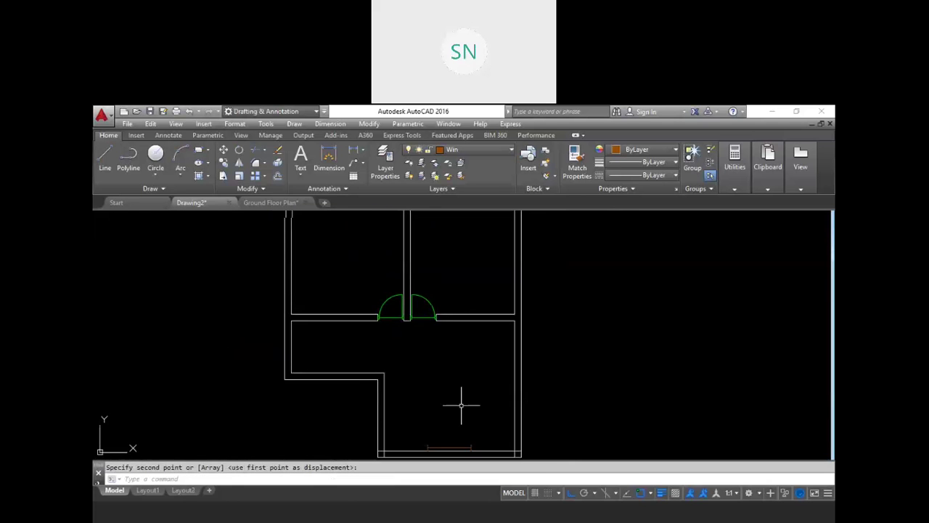
# Step: Move the copied window 9 inches down so it sits inside the bottom wall
pyautogui.scroll(4, 421, 369)
pyautogui.press('Escape')
pyautogui.write('m')
pyautogui.press('Return')
pyautogui.click(350, 313)
pyautogui.click(487, 419)
pyautogui.press('Return')
pyautogui.click(465, 398)
pyautogui.write('9')
pyautogui.press('Return')
pyautogui.scroll(-4, 479, 322)
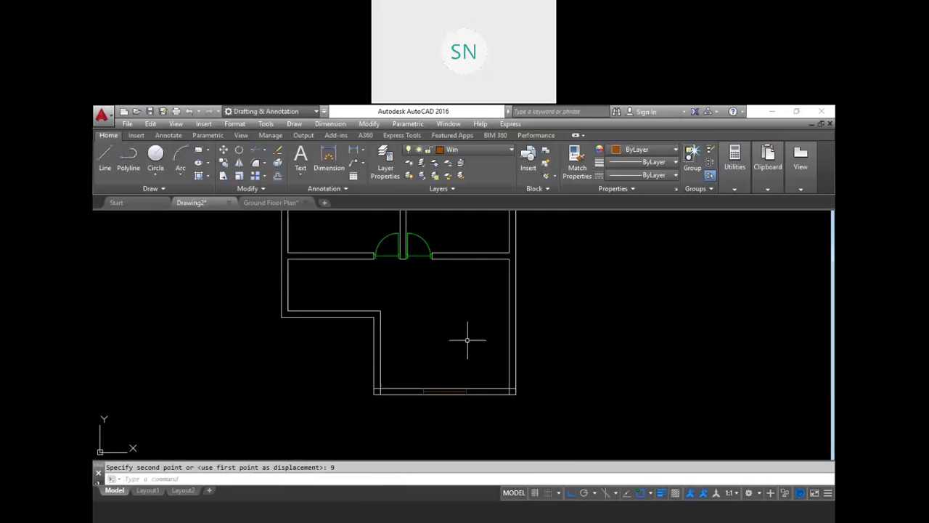
pyautogui.moveTo(458, 356); pyautogui.dragTo(464, 423, button='middle')
pyautogui.moveTo(475, 358); pyautogui.dragTo(461, 313, button='middle')
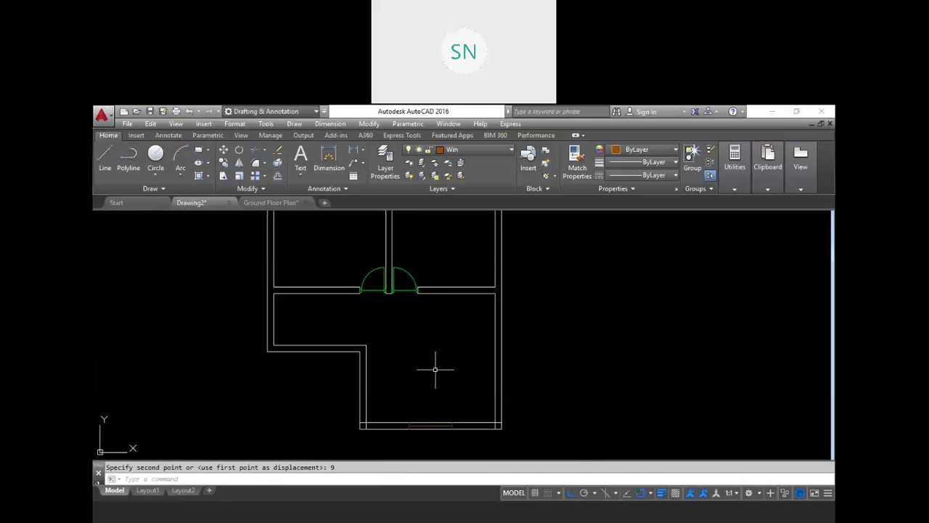
pyautogui.moveTo(394, 336); pyautogui.dragTo(425, 373, button='middle')
pyautogui.moveTo(434, 288); pyautogui.dragTo(458, 319, button='middle')
pyautogui.press('Escape')
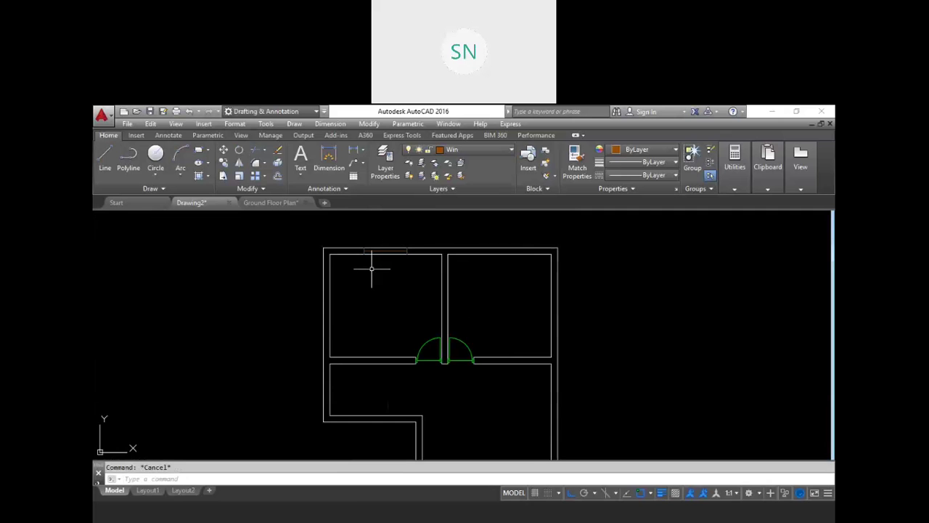
# Step: Open DesignCenter and show the blocks of Home - Space Planner.dwg from its home folder
pyautogui.hotkey('ctrl', '2')
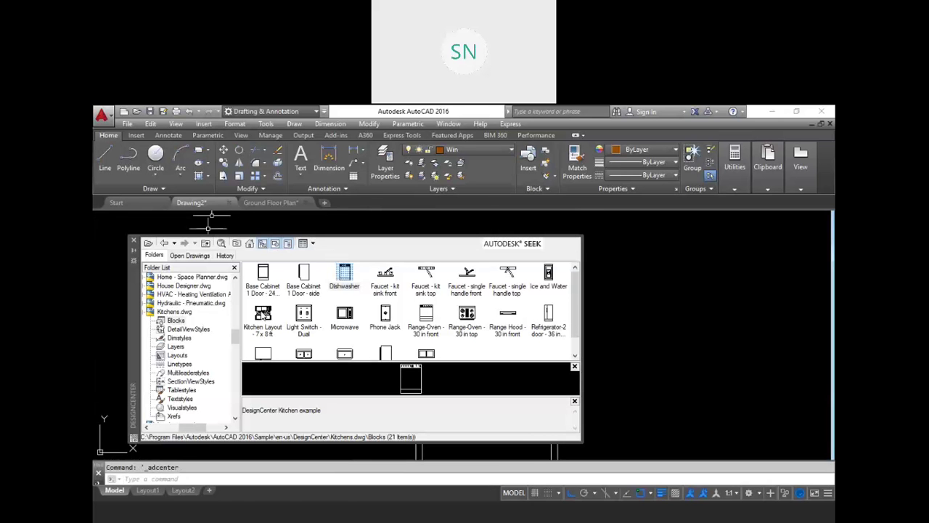
pyautogui.doubleClick(250, 245)
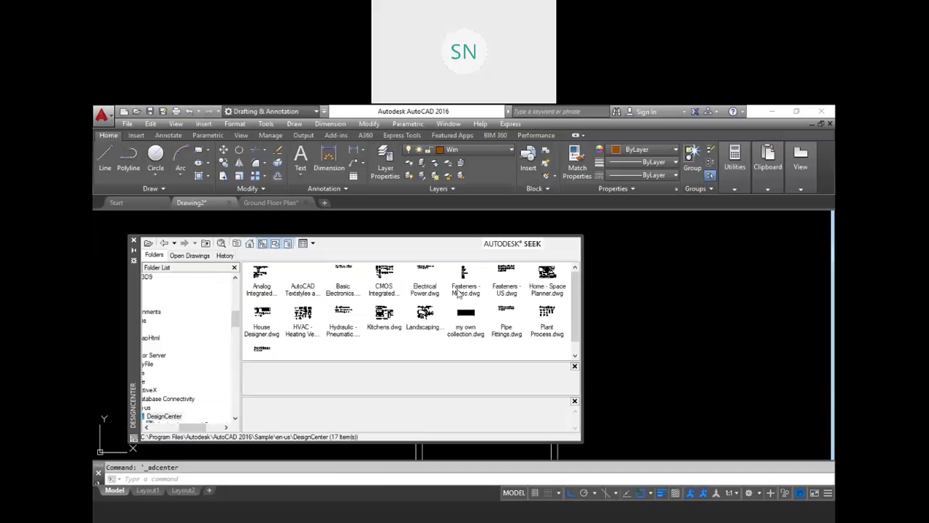
pyautogui.doubleClick(548, 280)
pyautogui.doubleClick(261, 275)
# Step: Insert the Bed - Queen block beside the floor plan and the Dining Set - 36 x 72 in. block below it
pyautogui.click(261, 274)
pyautogui.moveTo(261, 274); pyautogui.dragTo(653, 321)
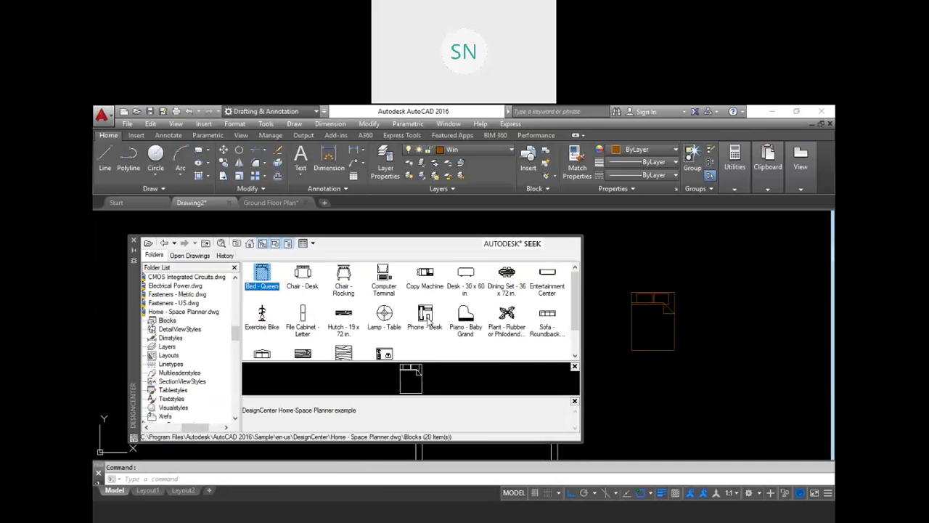
pyautogui.moveTo(507, 273); pyautogui.dragTo(662, 391)
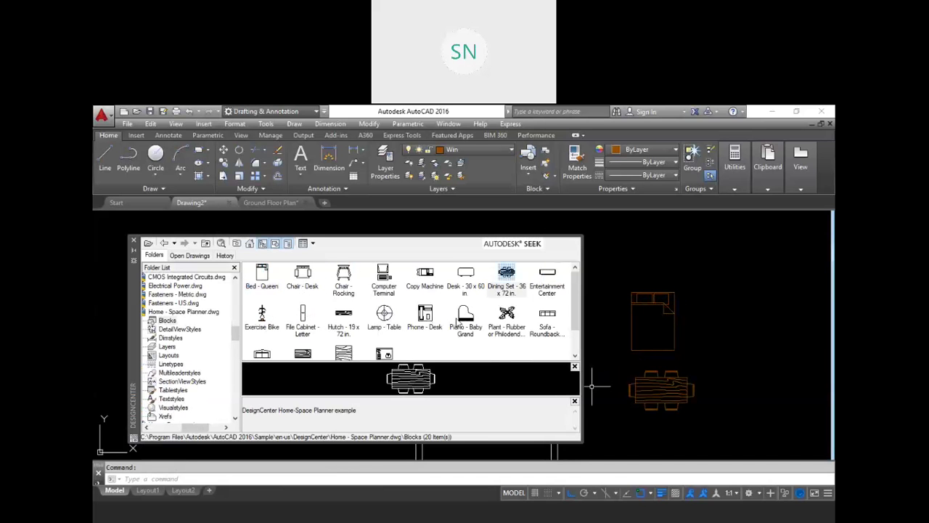
# Step: Insert the two-seat Sofa - Roundback block beside the dining set and the three-seat one above the bed
pyautogui.click(262, 353)
pyautogui.moveTo(263, 353)
pyautogui.mouseDown()
pyautogui.moveTo(610, 385)
pyautogui.moveTo(764, 413)
pyautogui.mouseUp()
pyautogui.moveTo(547, 294)
pyautogui.mouseDown()
pyautogui.moveTo(651, 309)
pyautogui.moveTo(683, 260)
pyautogui.mouseUp()
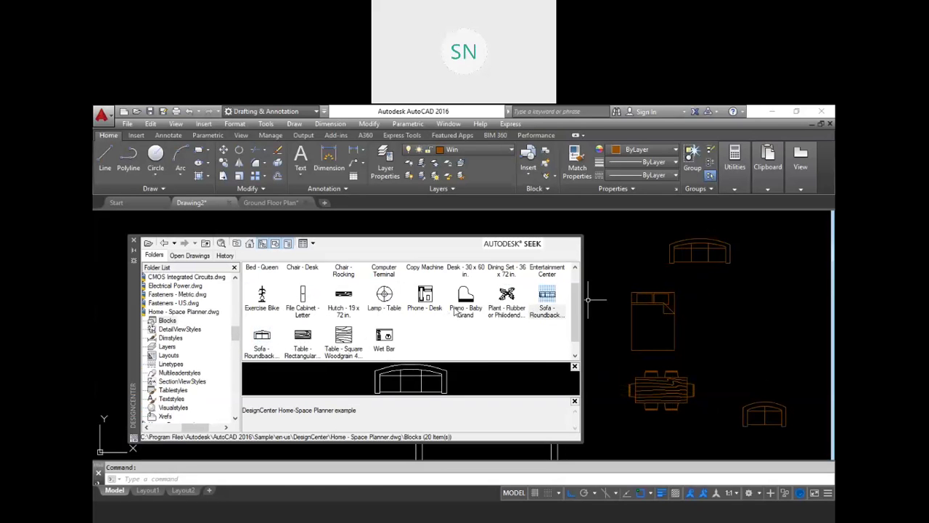
# Step: Close DesignCenter and assign the bed, dining set and both sofa blocks beside the plan to the Fur layer
pyautogui.scroll(1, 435, 315)
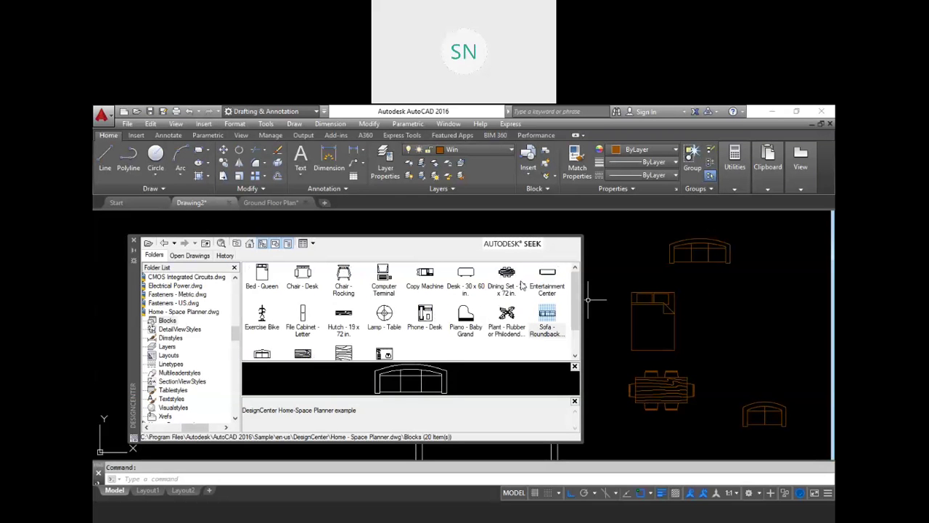
pyautogui.moveTo(522, 287)
pyautogui.mouseDown()
pyautogui.moveTo(644, 296)
pyautogui.moveTo(498, 285)
pyautogui.mouseUp()
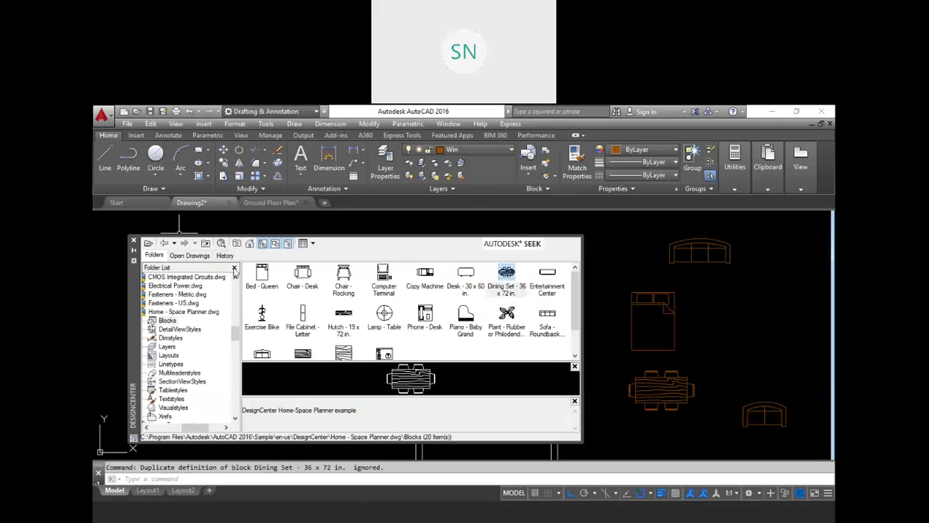
pyautogui.click(133, 240)
pyautogui.press('Escape')
pyautogui.moveTo(465, 344); pyautogui.dragTo(392, 323, button='middle')
pyautogui.scroll(-2, 392, 323)
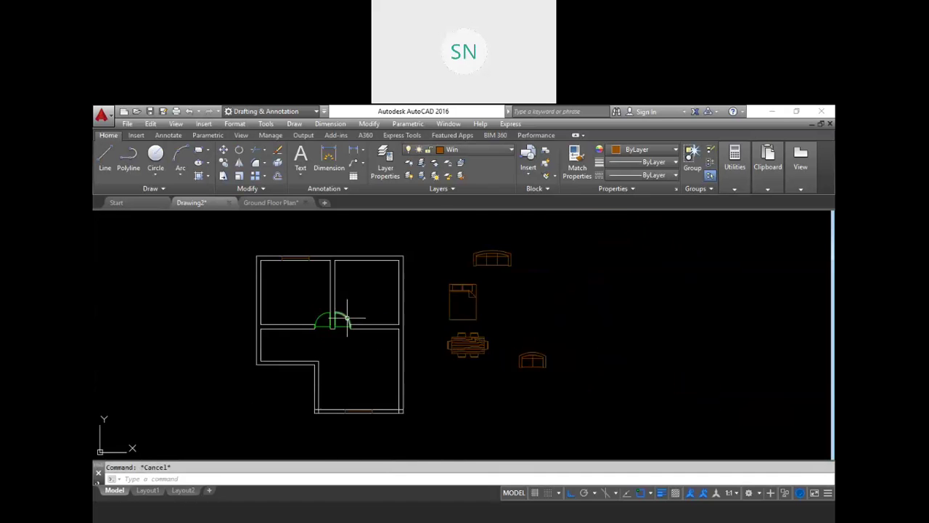
pyautogui.click(563, 394)
pyautogui.click(445, 253)
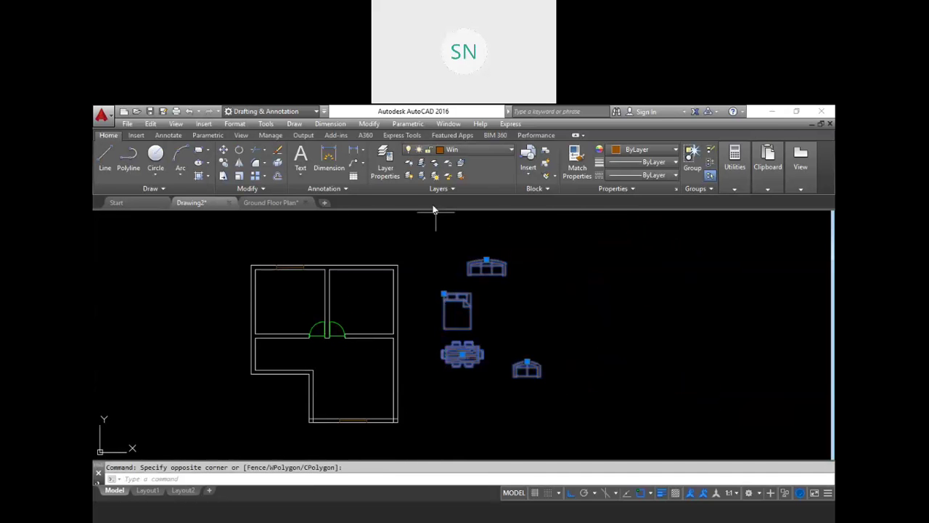
pyautogui.click(480, 150)
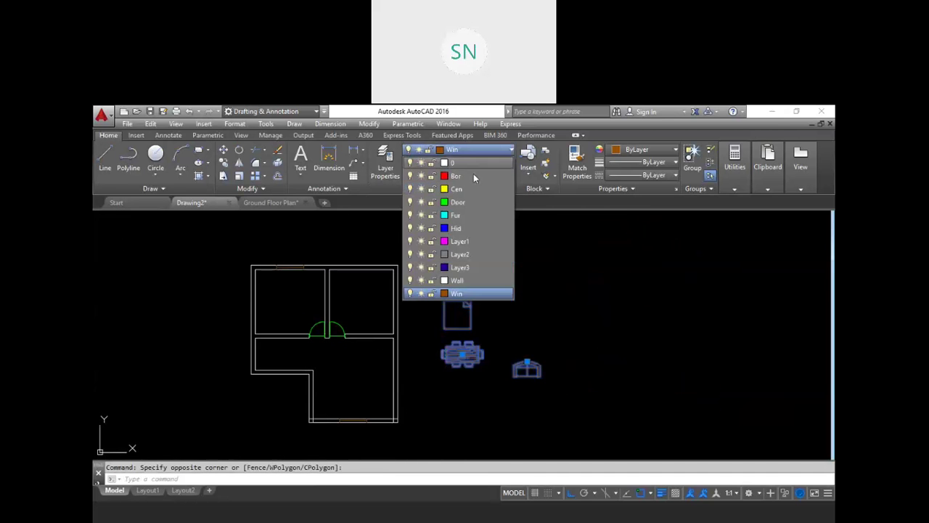
pyautogui.click(465, 212)
pyautogui.press('Escape')
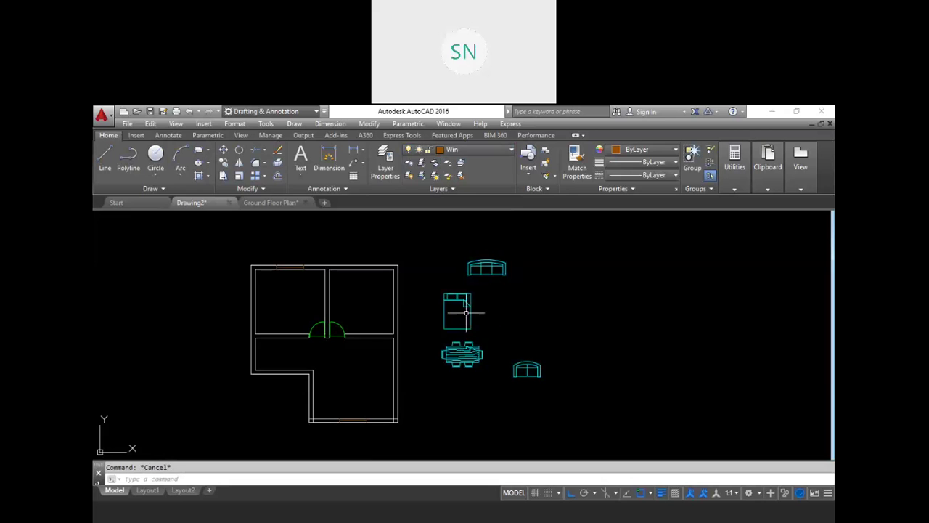
# Step: Move the bed block into the upper-left room with its headboard against the outer wall below the window
pyautogui.write('m')
pyautogui.press('Return')
pyautogui.click(450, 298)
pyautogui.press('Return')
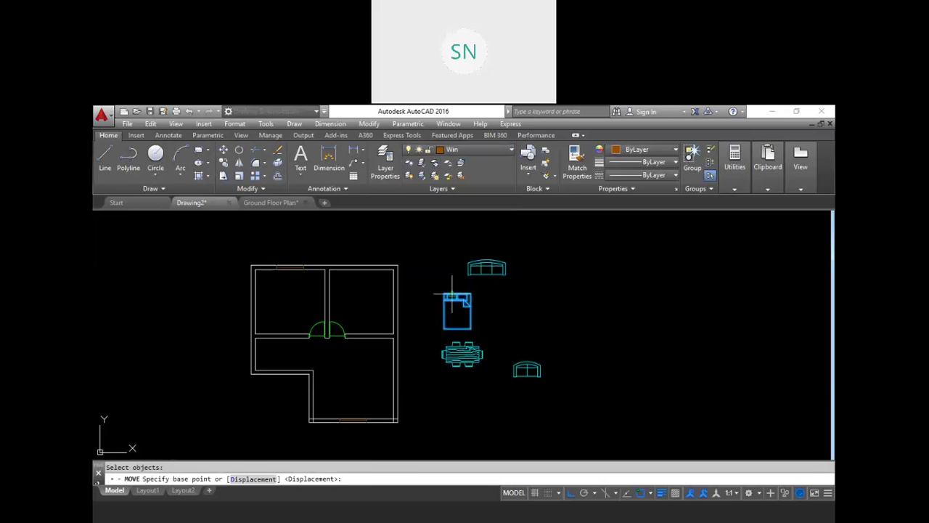
pyautogui.click(460, 293)
pyautogui.scroll(2, 291, 254)
pyautogui.scroll(2, 285, 258)
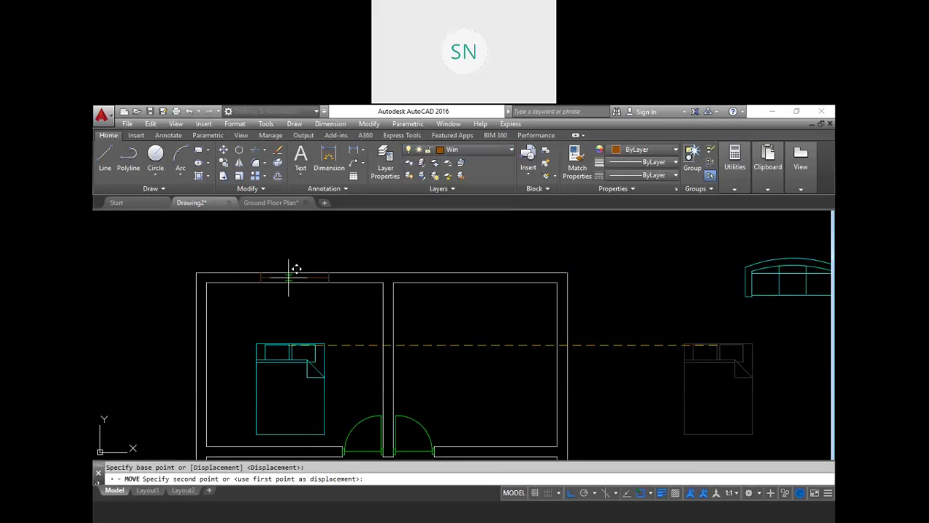
pyautogui.click(331, 283)
pyautogui.scroll(-4, 290, 240)
pyautogui.press('Escape')
# Step: Move the dining set block into the narrow left part of the large room, below the upper-left bedroom
pyautogui.press('Return')
pyautogui.click(490, 379)
pyautogui.click(456, 337)
pyautogui.press('Return')
pyautogui.click(456, 336)
pyautogui.scroll(4, 282, 341)
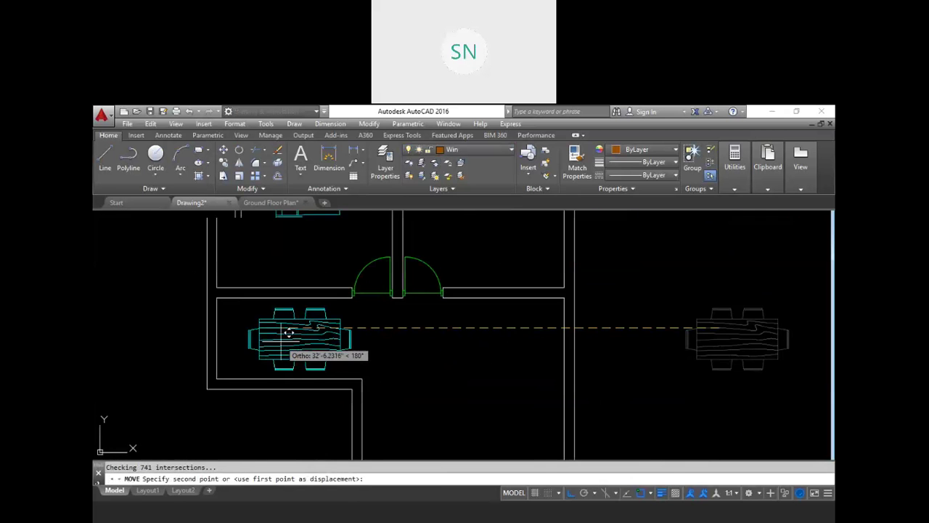
pyautogui.click(289, 332)
pyautogui.scroll(-2, 363, 334)
pyautogui.press('Escape')
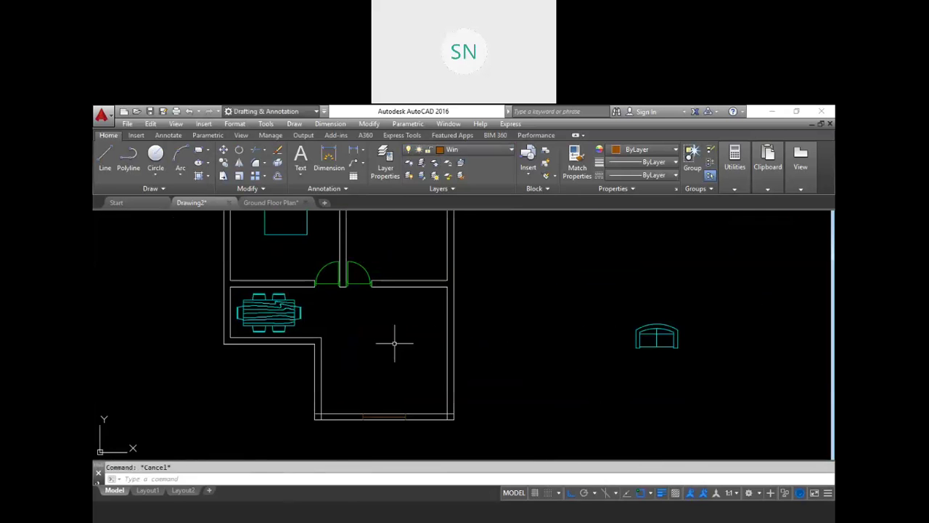
# Step: Move the two-seat sofa block horizontally into the right part of the large lower room
pyautogui.moveTo(436, 354); pyautogui.dragTo(390, 359, button='middle')
pyautogui.press('Return')
pyautogui.click(608, 342)
pyautogui.press('Return')
pyautogui.click(590, 338)
pyautogui.click(349, 339)
pyautogui.press('Escape')
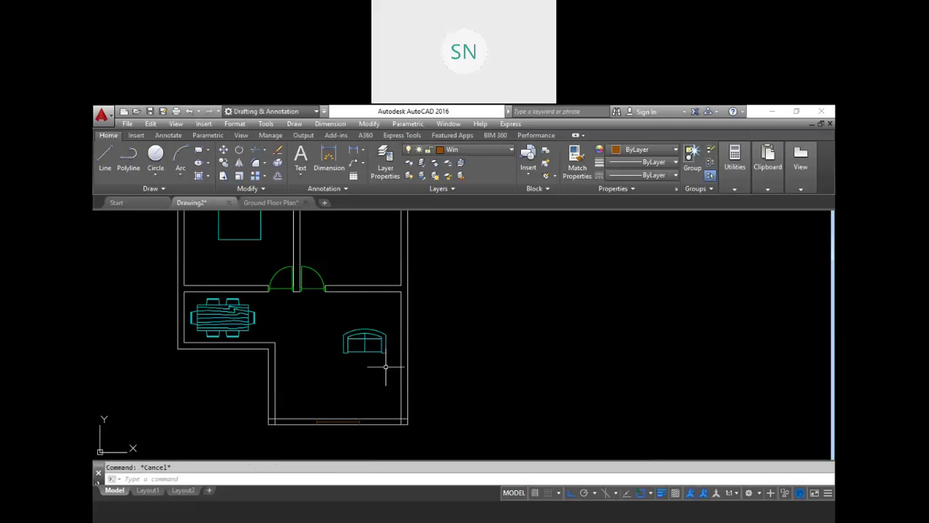
# Step: Move the two-seat sofa up close to the room's upper wall and slightly to the left
pyautogui.moveTo(392, 376); pyautogui.dragTo(400, 358, button='middle')
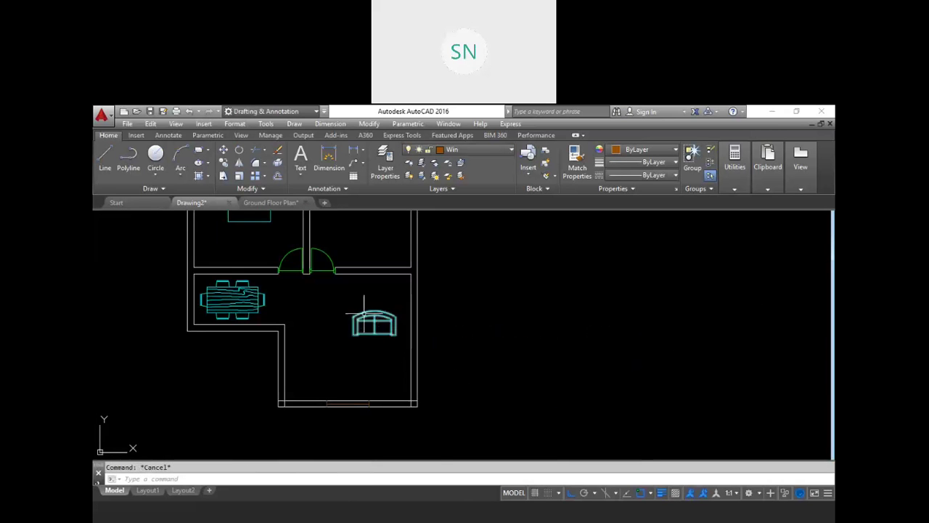
pyautogui.scroll(4, 363, 311)
pyautogui.write('m')
pyautogui.press('Return')
pyautogui.click(389, 371)
pyautogui.press('Return')
pyautogui.click(300, 349)
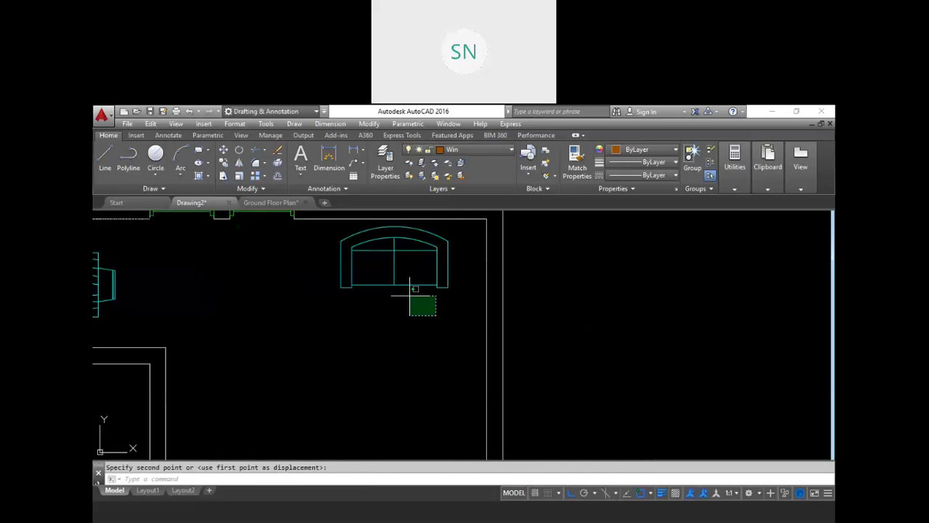
pyautogui.press('Escape')
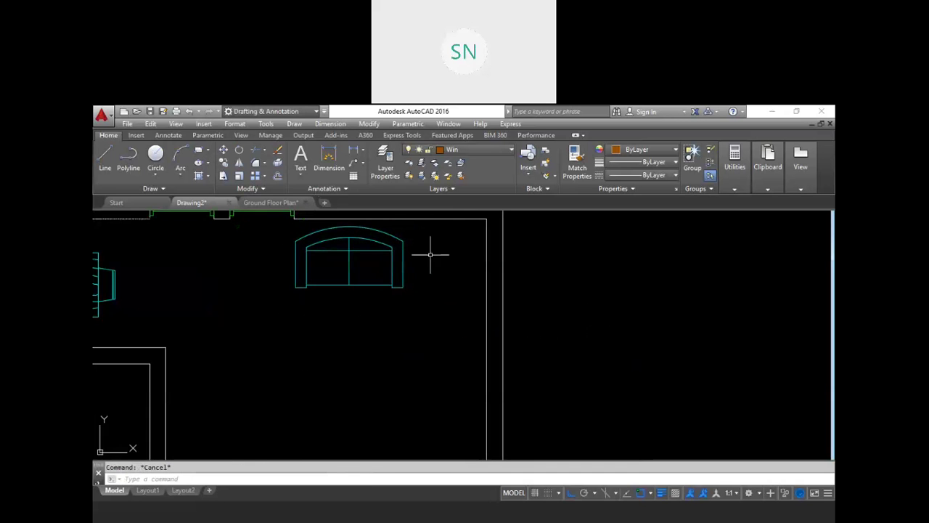
# Step: Insert another three-seat Sofa - Roundback block from DesignCenter outside the plan's right wall, and close DesignCenter
pyautogui.hotkey('ctrl', '2')
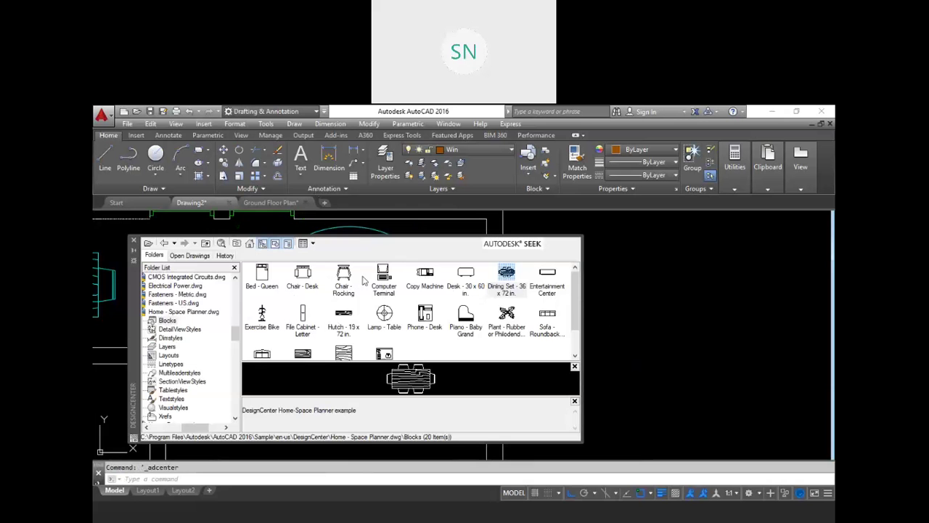
pyautogui.moveTo(552, 324); pyautogui.dragTo(592, 347)
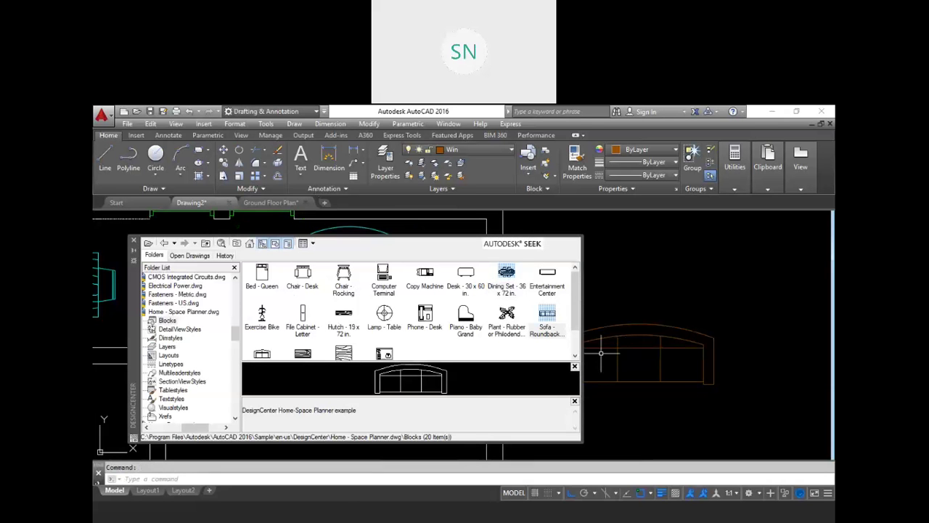
pyautogui.click(133, 240)
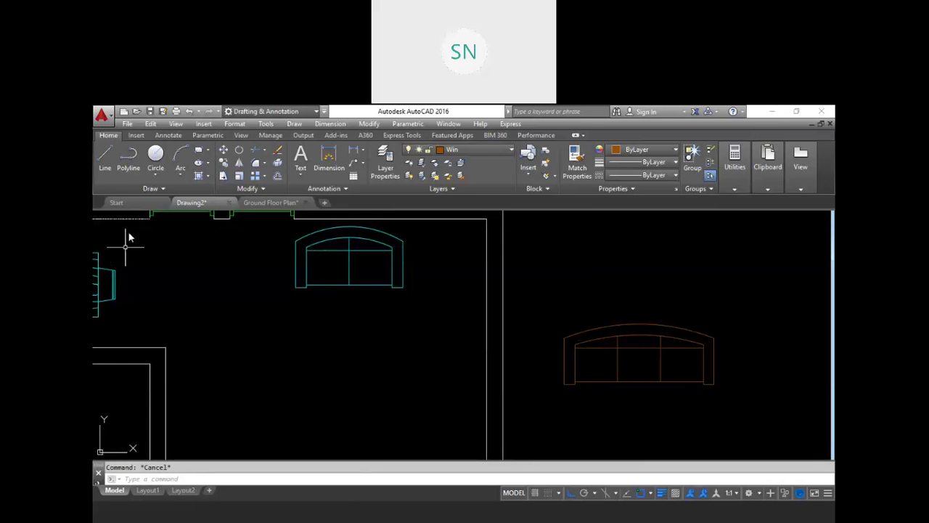
# Step: Match the properties of the two-seat sofa onto the newly inserted three-seat sofa
pyautogui.press('Return')
pyautogui.click(340, 286)
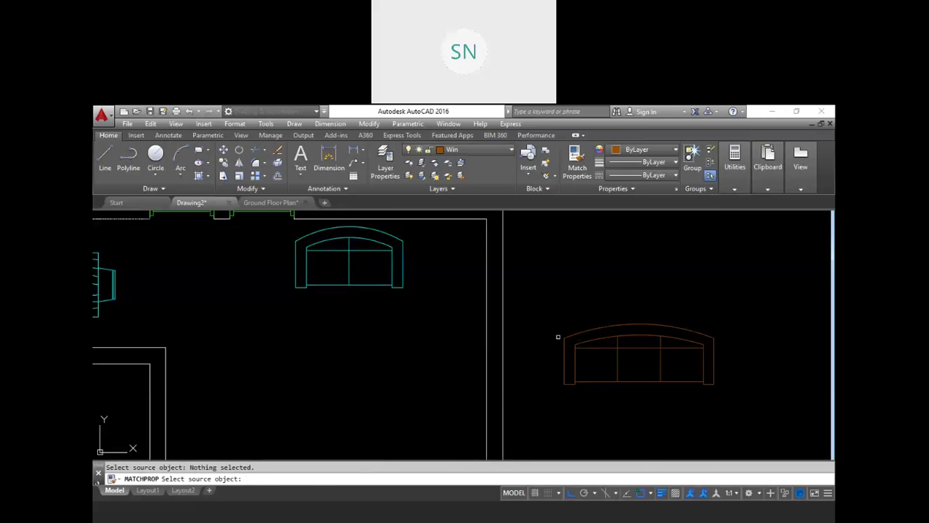
pyautogui.click(392, 267)
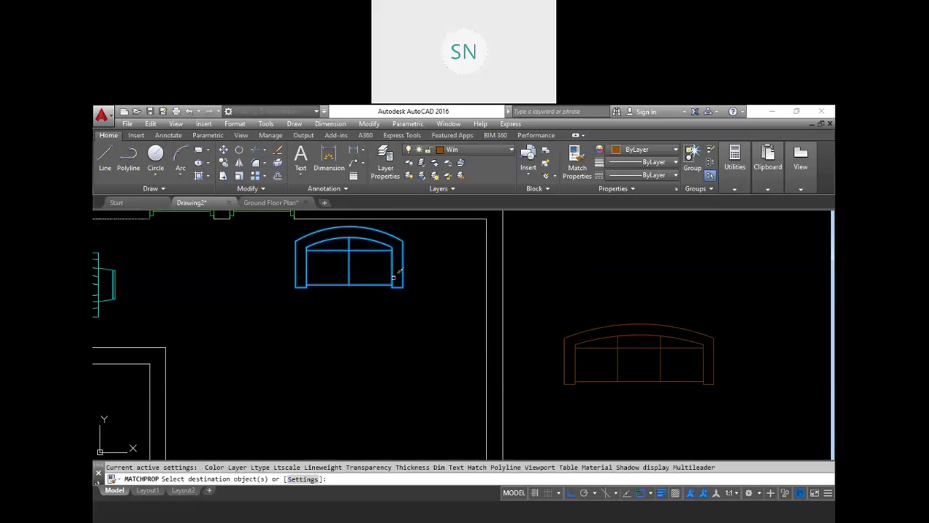
pyautogui.click(579, 329)
pyautogui.press('Escape')
pyautogui.press('Escape')
# Step: Move the three-seat sofa horizontally into the large room below the two-seat sofa
pyautogui.write('m')
pyautogui.press('Return')
pyautogui.click(642, 399)
pyautogui.click(585, 338)
pyautogui.press('Return')
pyautogui.click(607, 308)
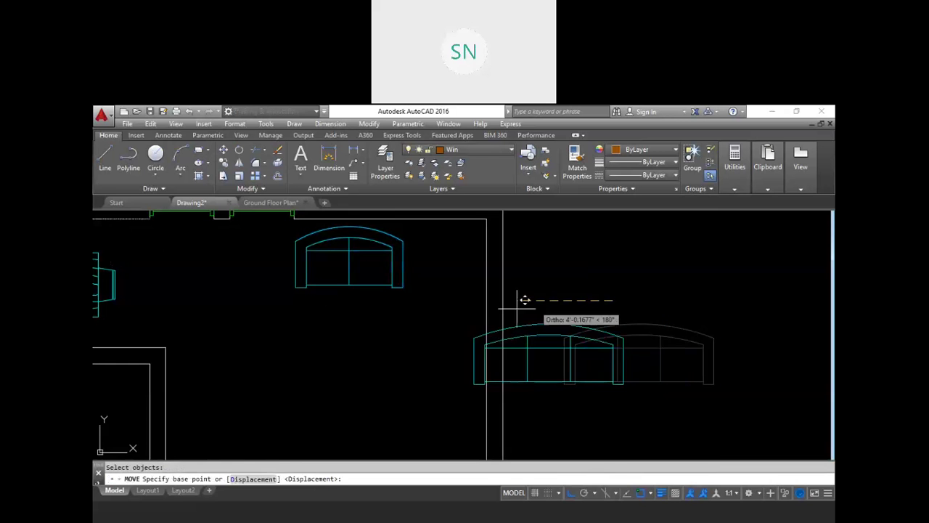
pyautogui.click(395, 300)
pyautogui.press('Escape')
# Step: Rotate the three-seat sofa 90 degrees clockwise so its back faces the right wall
pyautogui.write('ro')
pyautogui.press('Return')
pyautogui.click(414, 355)
pyautogui.click(386, 330)
pyautogui.press('Return')
pyautogui.click(423, 396)
pyautogui.click(416, 422)
# Step: Position the rotated three-seat sofa beside the right wall, just below and to the right of the two-seat sofa
pyautogui.write('m')
pyautogui.press('Return')
pyautogui.click(456, 356)
pyautogui.click(409, 361)
pyautogui.press('Return')
pyautogui.click(379, 379)
pyautogui.press('Return')
pyautogui.click(416, 390)
pyautogui.press('Return')
pyautogui.click(372, 398)
pyautogui.click(374, 374)
pyautogui.press('Escape')
pyautogui.scroll(-4, 343, 347)
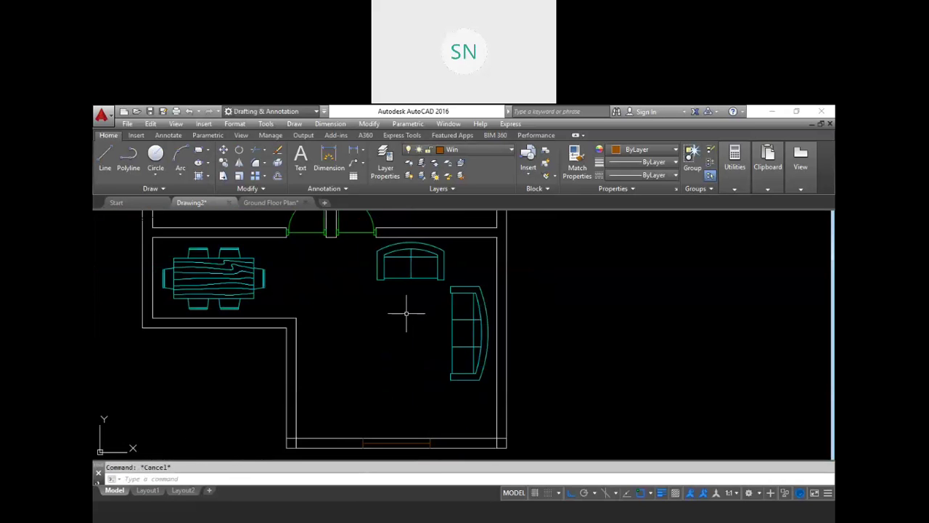
# Step: Erase the spare three-seat sofa block outside the plan, to the right of the upper rooms
pyautogui.moveTo(360, 276); pyautogui.dragTo(373, 298, button='middle')
pyautogui.scroll(4, 372, 298)
pyautogui.scroll(-5, 372, 299)
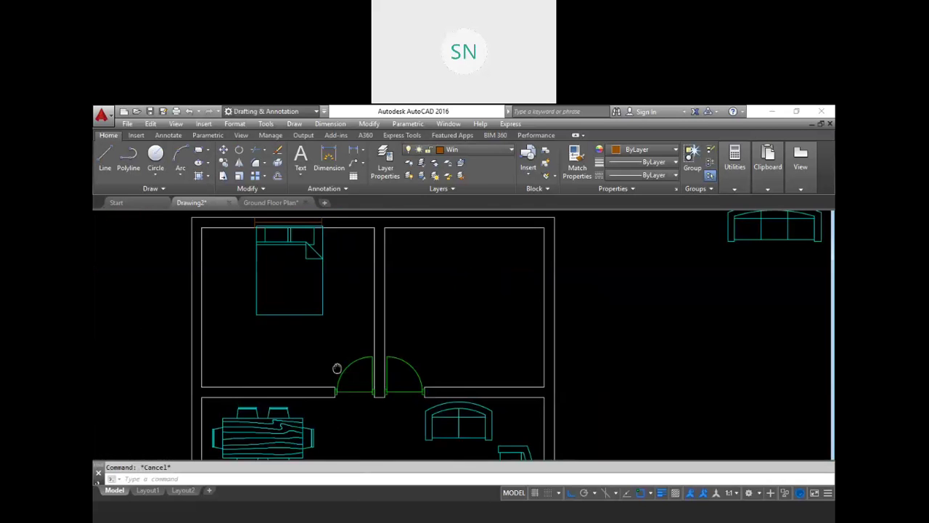
pyautogui.click(581, 321)
pyautogui.click(523, 260)
pyautogui.write('e')
pyautogui.press('Return')
pyautogui.moveTo(494, 309); pyautogui.dragTo(529, 313, button='middle')
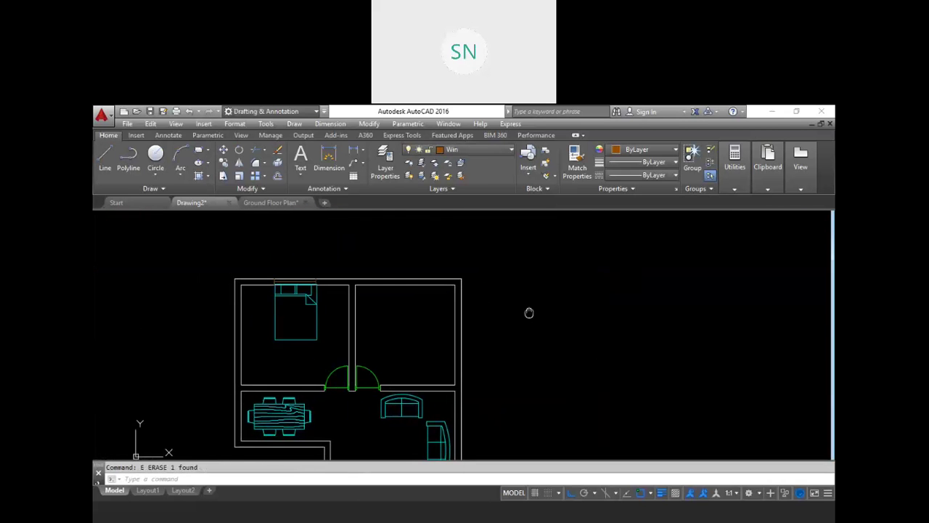
# Step: Make Fur the current layer and show the blocks of Kitchens.dwg in DesignCenter
pyautogui.click(459, 149)
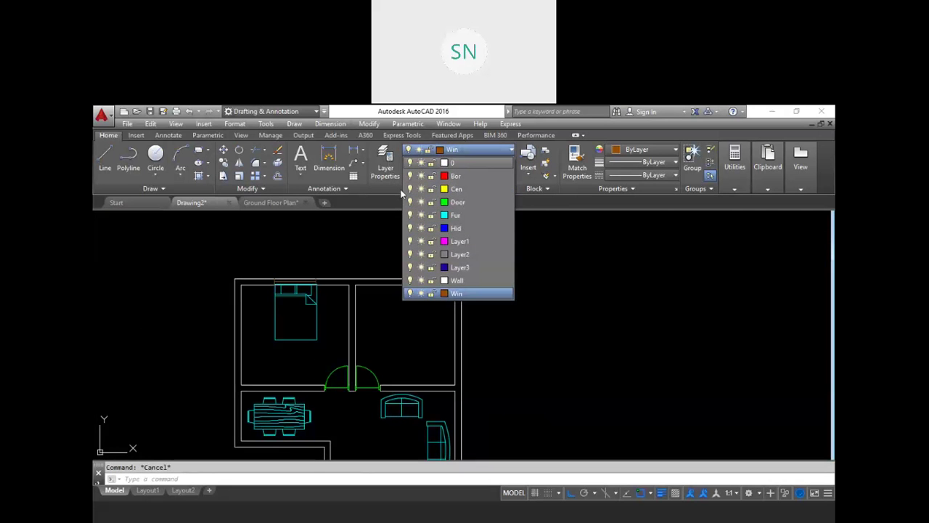
pyautogui.click(468, 215)
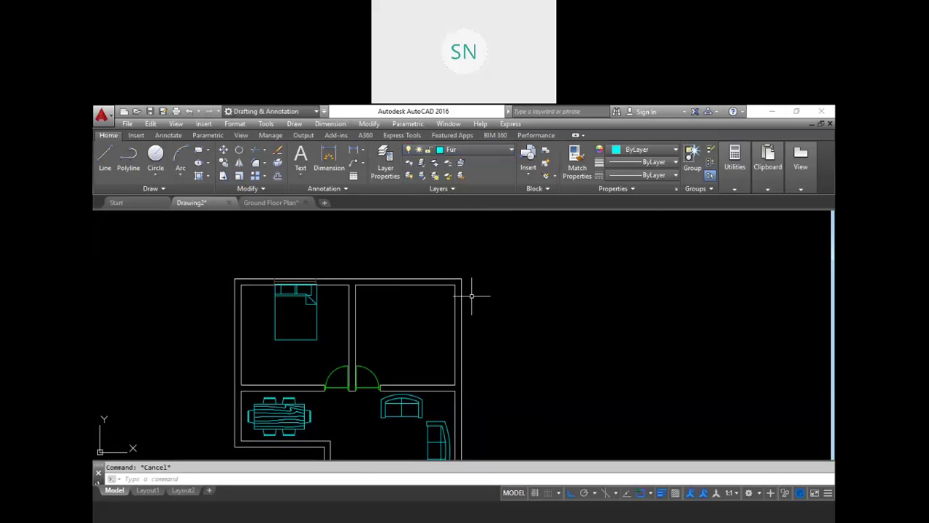
pyautogui.hotkey('ctrl', '2')
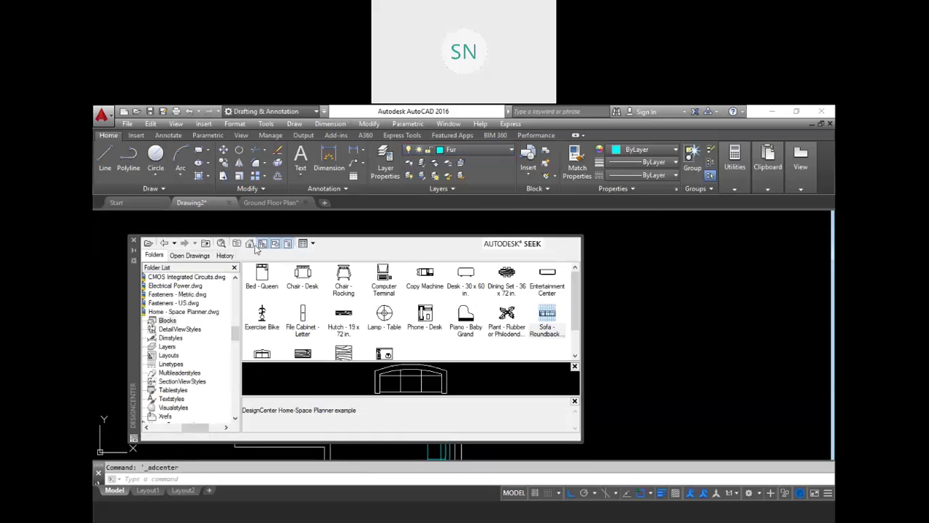
pyautogui.click(250, 244)
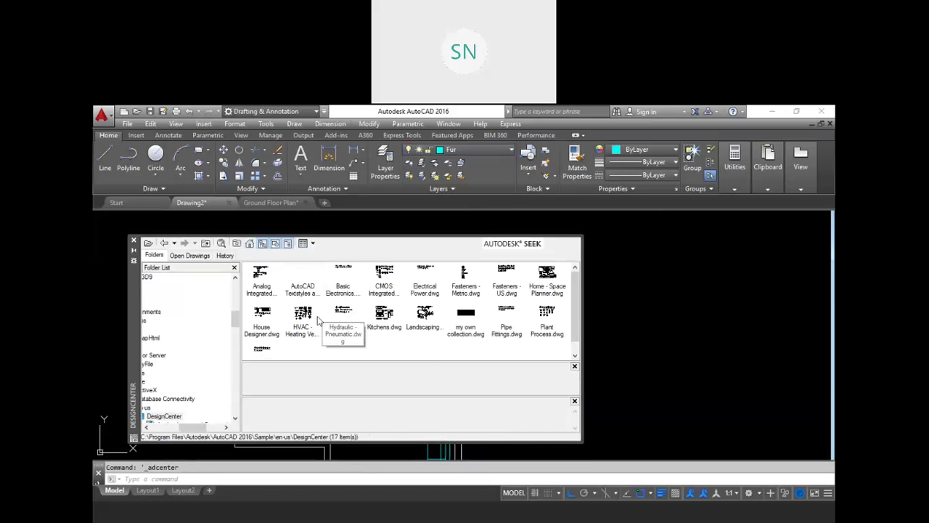
pyautogui.doubleClick(371, 318)
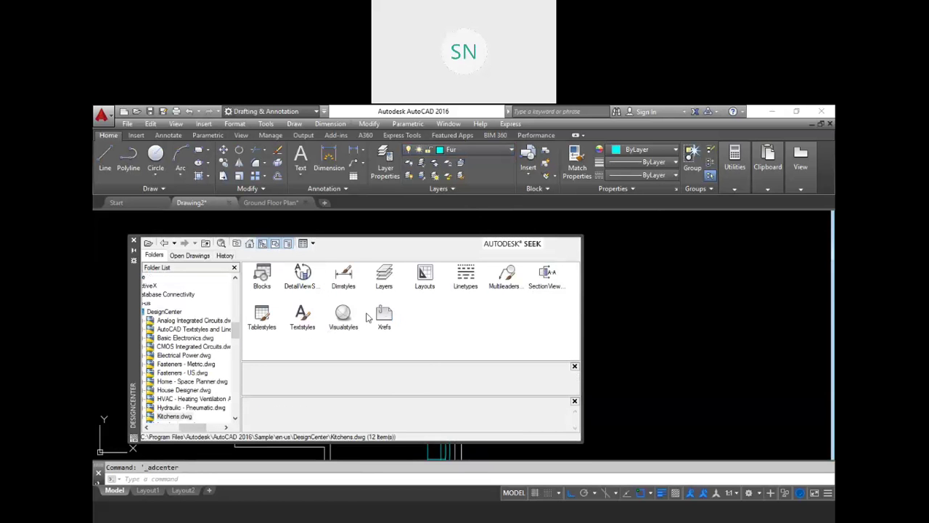
pyautogui.doubleClick(264, 273)
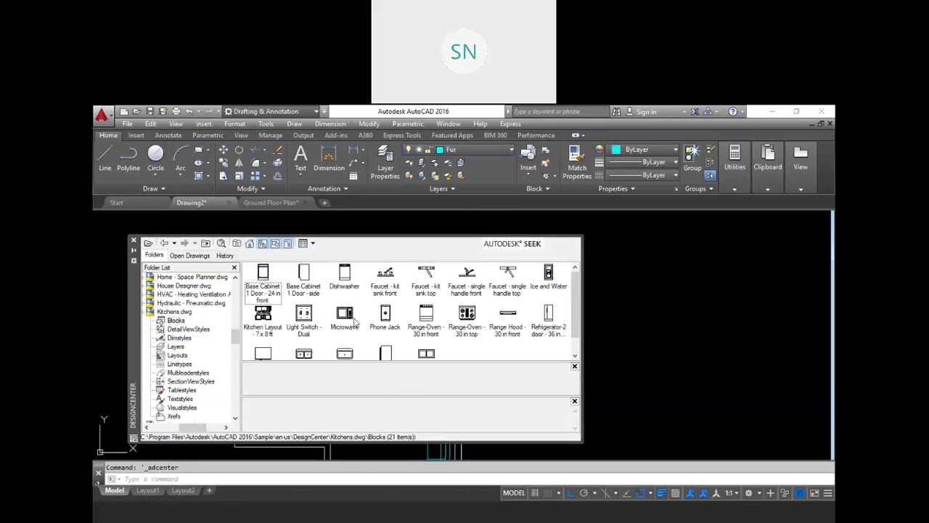
# Step: Insert the top-view 30 in. range-oven, 30 in. single sink, 36 in. double sink and 36 in. refrigerator blocks beside the plan, and close DesignCenter
pyautogui.moveTo(471, 314)
pyautogui.mouseDown()
pyautogui.moveTo(607, 346)
pyautogui.moveTo(610, 331)
pyautogui.mouseUp()
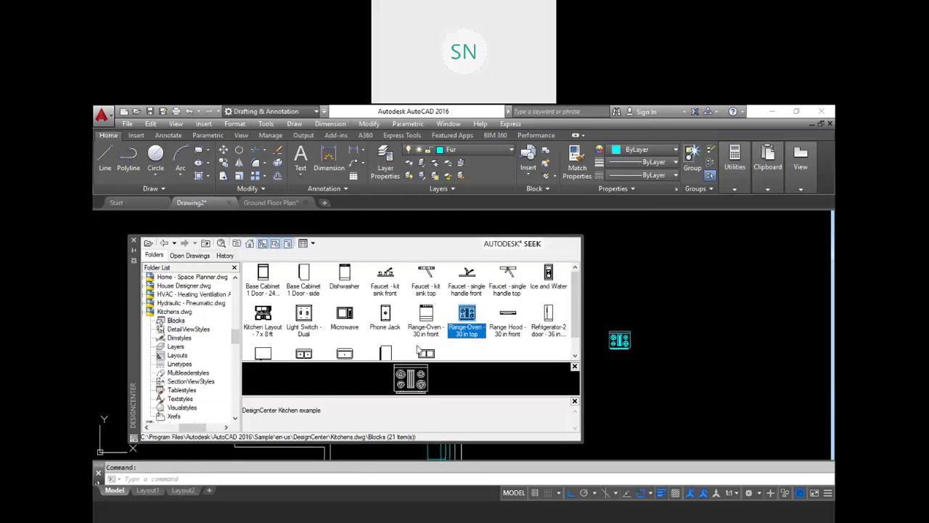
pyautogui.moveTo(347, 354)
pyautogui.mouseDown()
pyautogui.moveTo(558, 391)
pyautogui.moveTo(638, 381)
pyautogui.mouseUp()
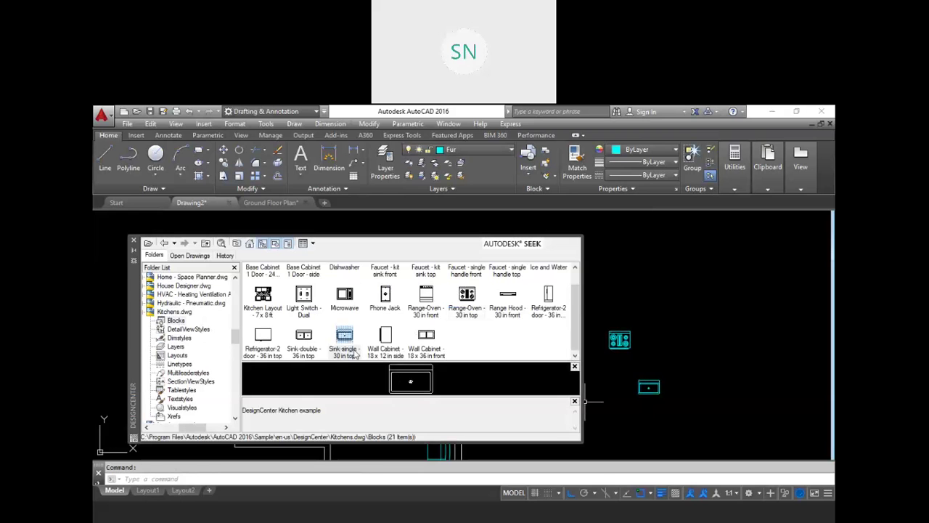
pyautogui.moveTo(305, 335); pyautogui.dragTo(655, 358)
pyautogui.click(257, 338)
pyautogui.moveTo(577, 274); pyautogui.dragTo(606, 289)
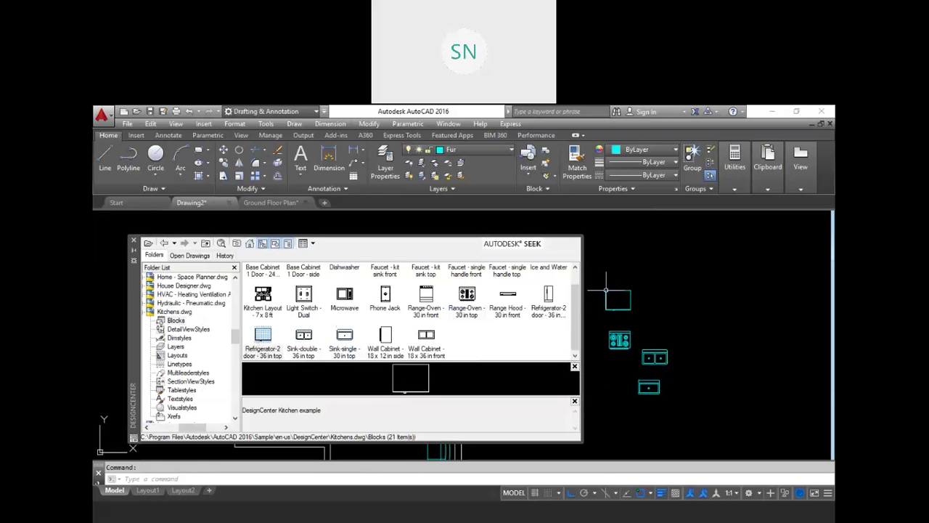
pyautogui.click(134, 239)
# Step: Draw a short line across the top outer wall, in line with the upper-right room's left inner wall face
pyautogui.scroll(6, 487, 321)
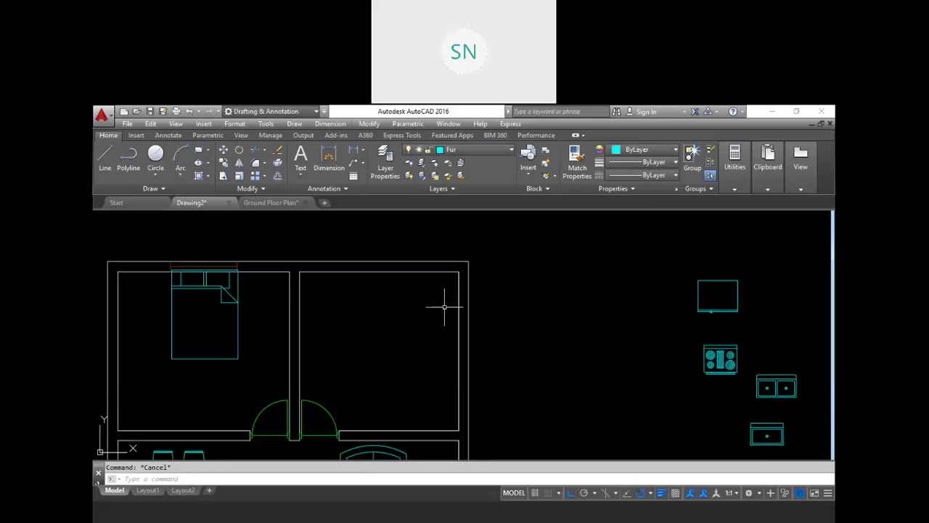
pyautogui.moveTo(403, 327); pyautogui.dragTo(403, 325, button='middle')
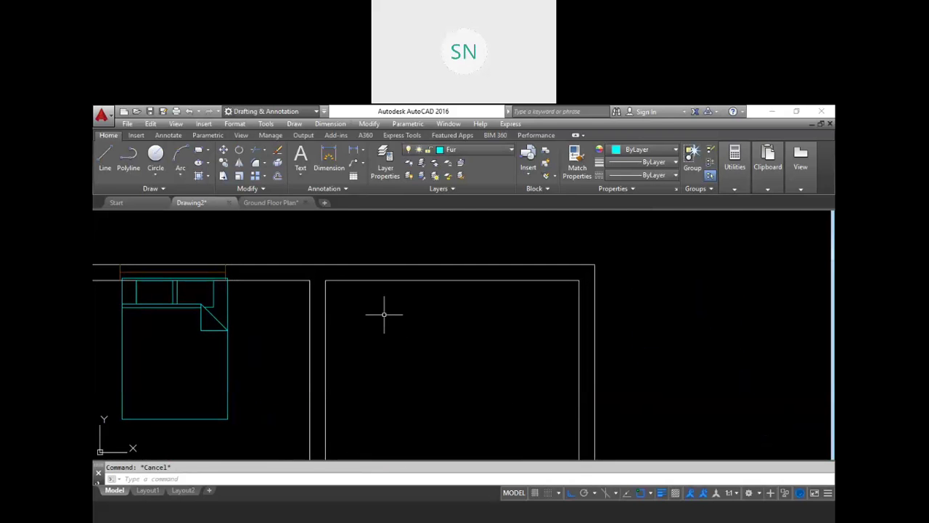
pyautogui.press('l')
pyautogui.press('Return')
pyautogui.click(324, 272)
pyautogui.press('Escape')
# Step: Offset the short line across the top wall 2'6 to the right
pyautogui.press('o')
pyautogui.press('Return')
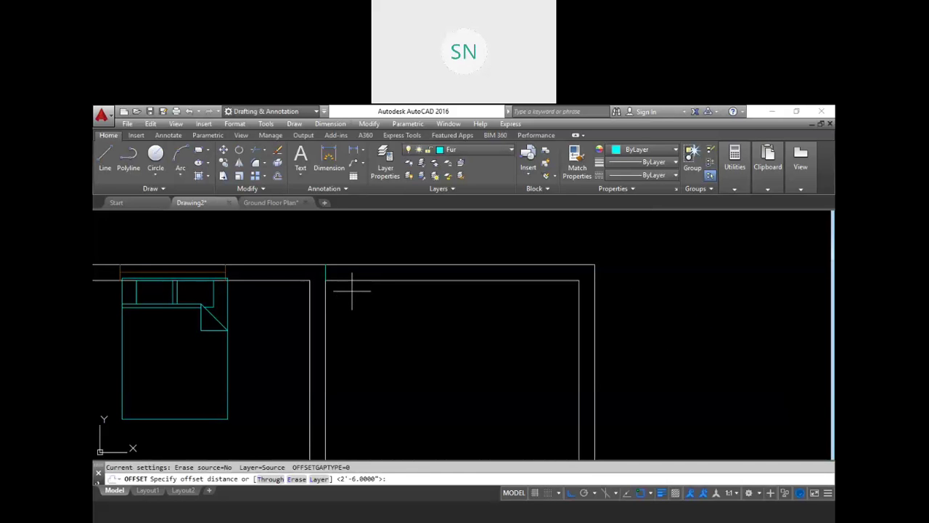
pyautogui.write("2'")
pyautogui.press('Return')
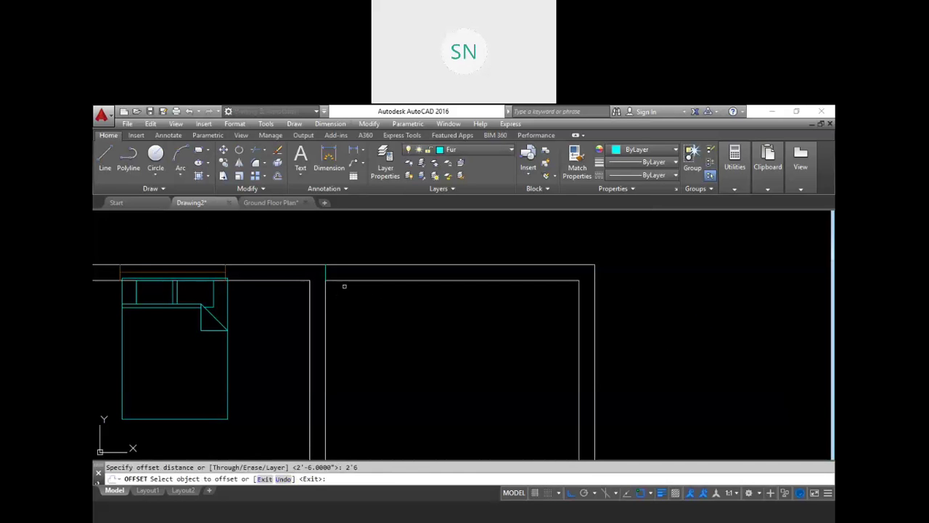
pyautogui.click(326, 272)
pyautogui.press('Escape')
pyautogui.press('Escape')
# Step: Trim the two top wall lines between the short cross lines to open a gap in the upper-right room's wall
pyautogui.write('tr')
pyautogui.press('Return')
pyautogui.press('Return')
pyautogui.click(358, 296)
pyautogui.click(335, 246)
pyautogui.press('Escape')
pyautogui.press('Escape')
pyautogui.moveTo(363, 312)
pyautogui.mouseDown(button='middle')
pyautogui.moveTo(361, 280)
pyautogui.moveTo(373, 276)
pyautogui.mouseUp(button='middle')
pyautogui.scroll(-3, 387, 307)
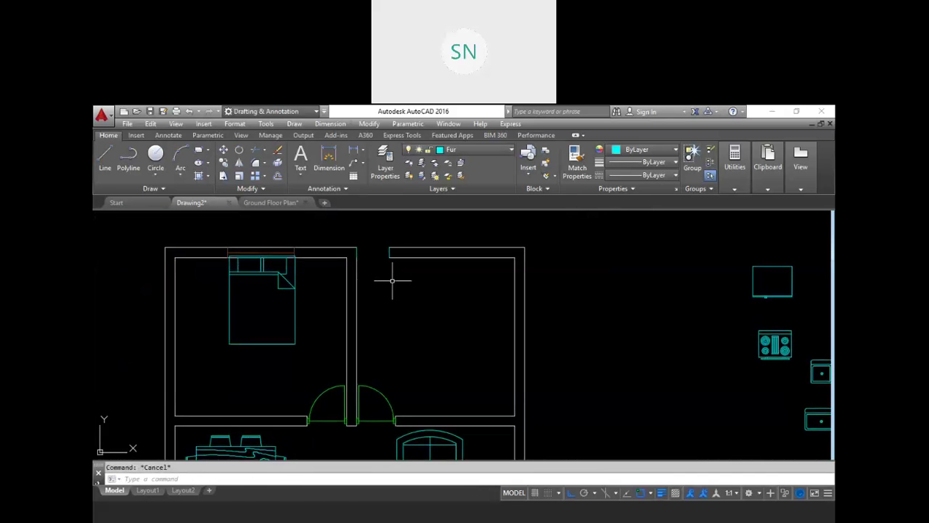
# Step: Stretch the right jamb of the opening in the right-hand room's upper wall 6 inches to the right
pyautogui.write('s')
pyautogui.press('Return')
pyautogui.click(400, 271)
pyautogui.click(368, 228)
pyautogui.click(396, 293)
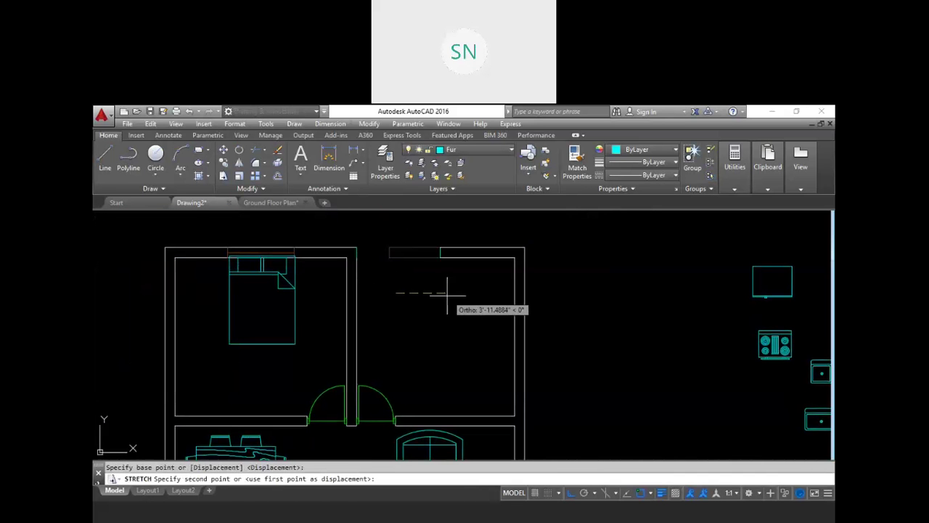
pyautogui.write('6')
pyautogui.press('Return')
pyautogui.press('Escape')
# Step: Mirror the right-hand room's lower door about a horizontal line through the partition wall's midpoint into the upper opening, keeping the original
pyautogui.press('Return')
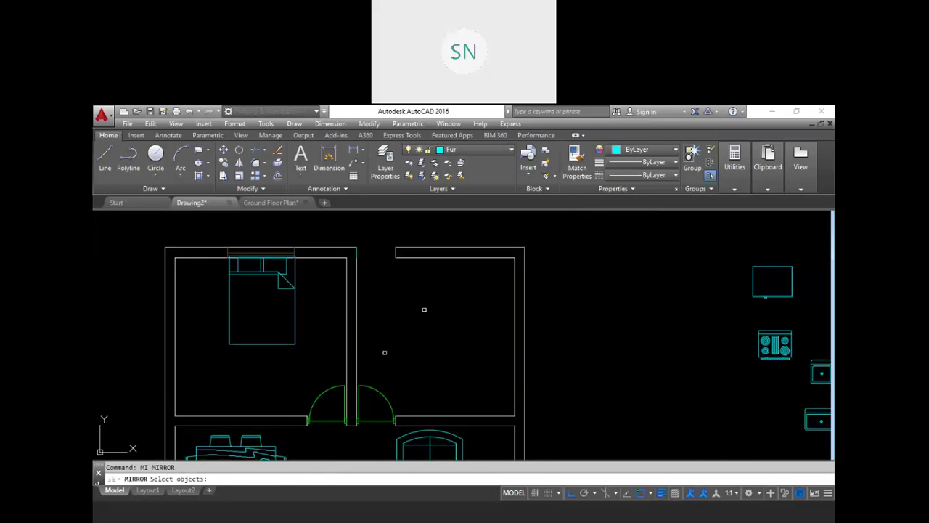
pyautogui.click(351, 376)
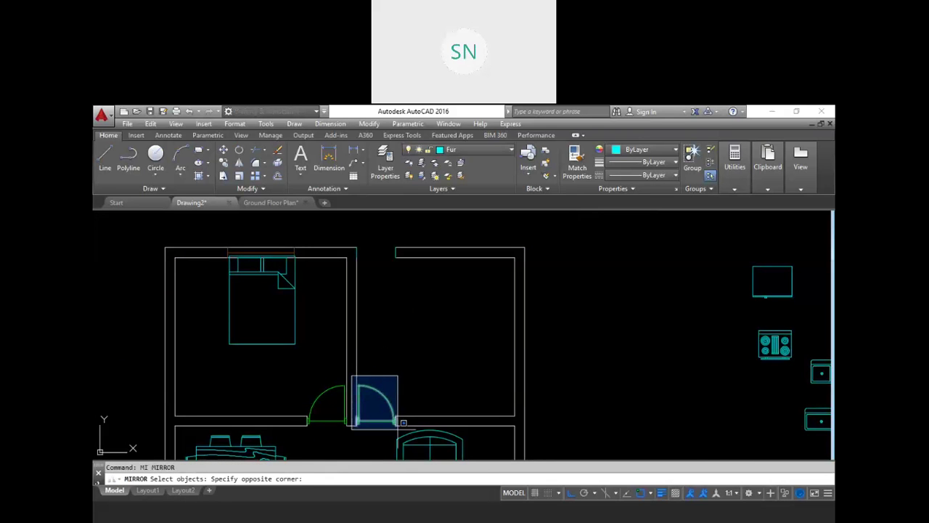
pyautogui.click(406, 423)
pyautogui.press('Return')
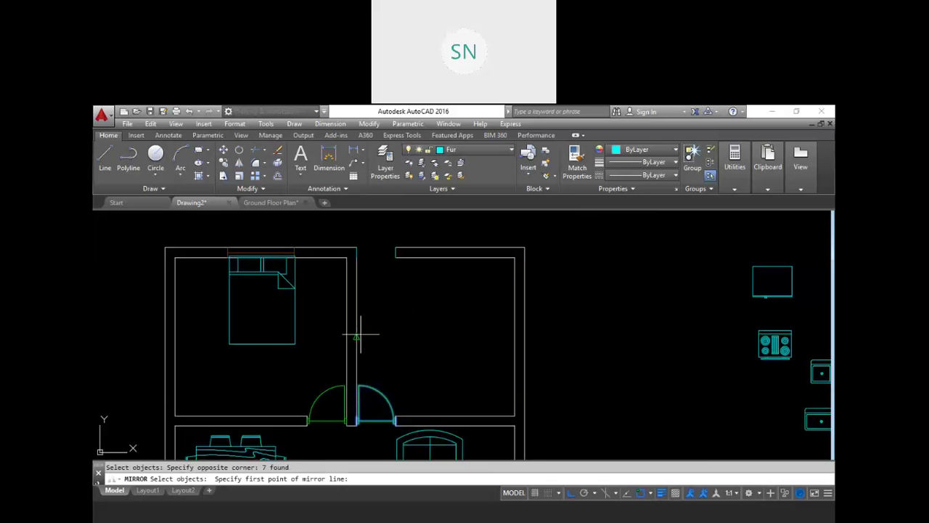
pyautogui.click(356, 344)
pyautogui.click(449, 342)
pyautogui.press('Return')
pyautogui.press('Escape')
pyautogui.scroll(7, 440, 348)
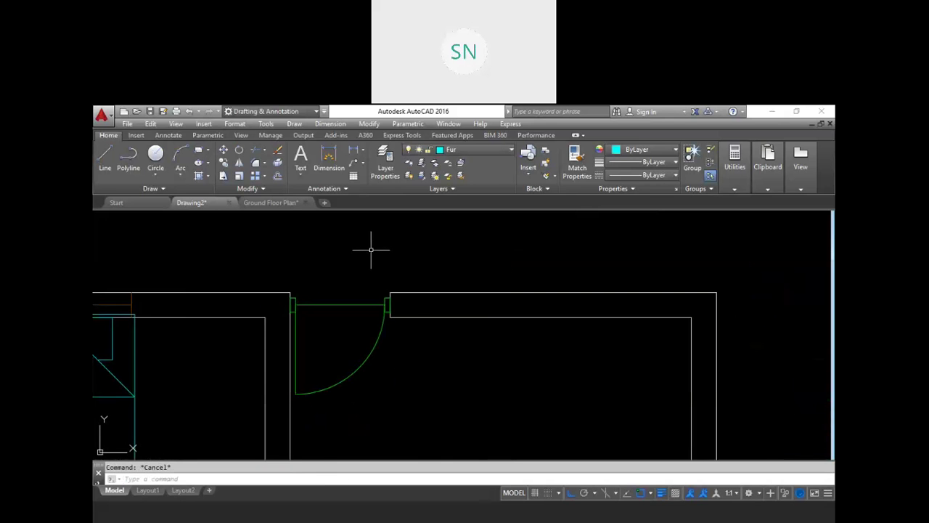
# Step: Match the wall line's properties onto the right jamb line of the upper door opening
pyautogui.click(369, 270)
pyautogui.press('Escape')
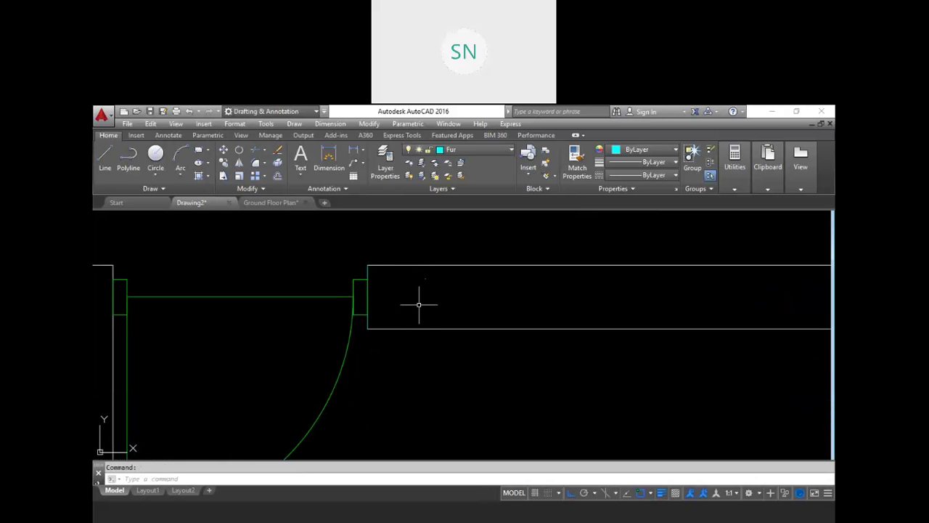
pyautogui.write('ma')
pyautogui.press('Return')
pyautogui.click(371, 328)
pyautogui.press('Escape')
pyautogui.scroll(-4, 421, 317)
pyautogui.scroll(4, 308, 263)
pyautogui.scroll(3, 320, 290)
# Step: Match the wall line's properties onto the left jamb line of the upper door opening
pyautogui.click(297, 307)
pyautogui.scroll(-3, 349, 308)
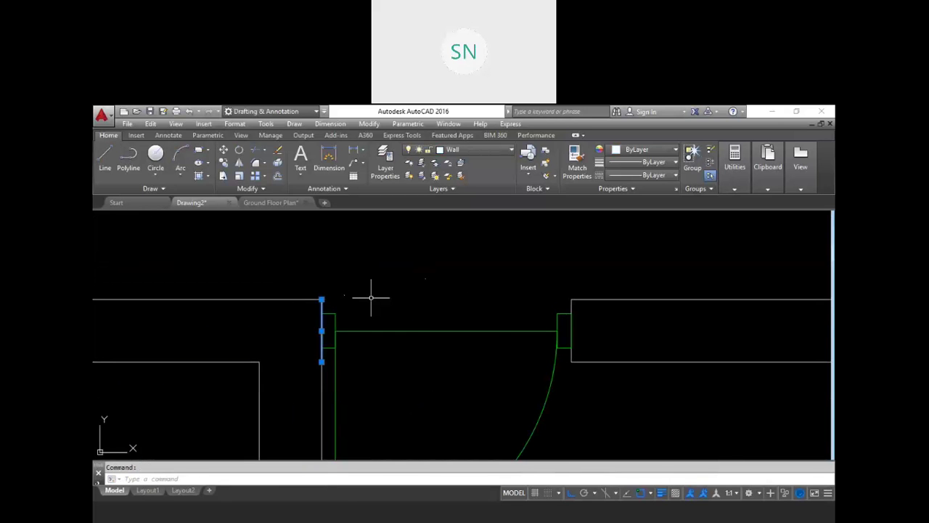
pyautogui.press('Escape')
pyautogui.write('ma')
pyautogui.press('Return')
pyautogui.click(291, 299)
pyautogui.scroll(5, 340, 311)
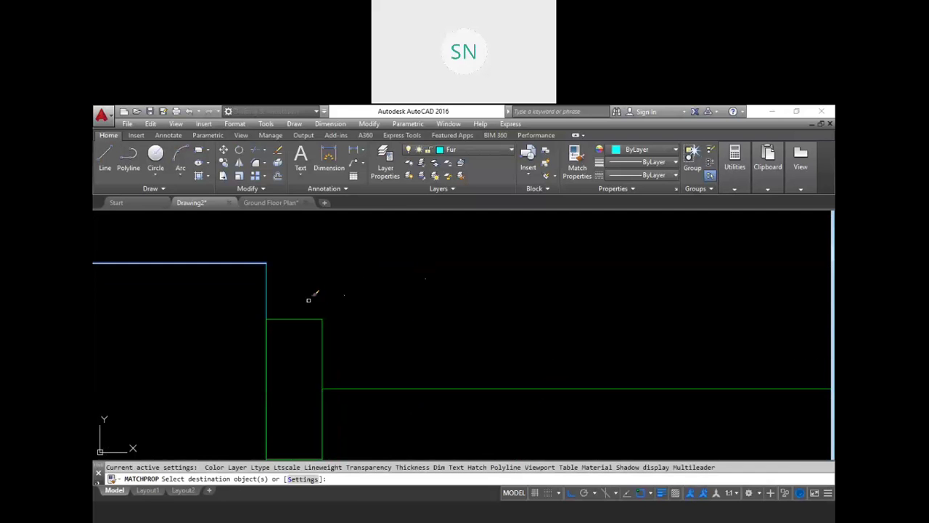
pyautogui.click(276, 292)
pyautogui.scroll(-6, 275, 292)
pyautogui.press('Escape')
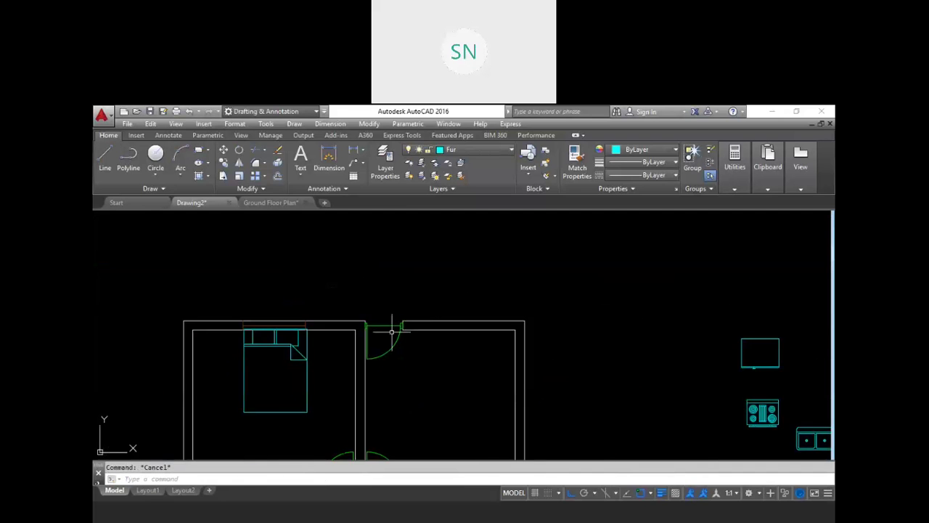
# Step: Move the four-burner stove from outside the plan into the upper-right room
pyautogui.write('m')
pyautogui.press('Return')
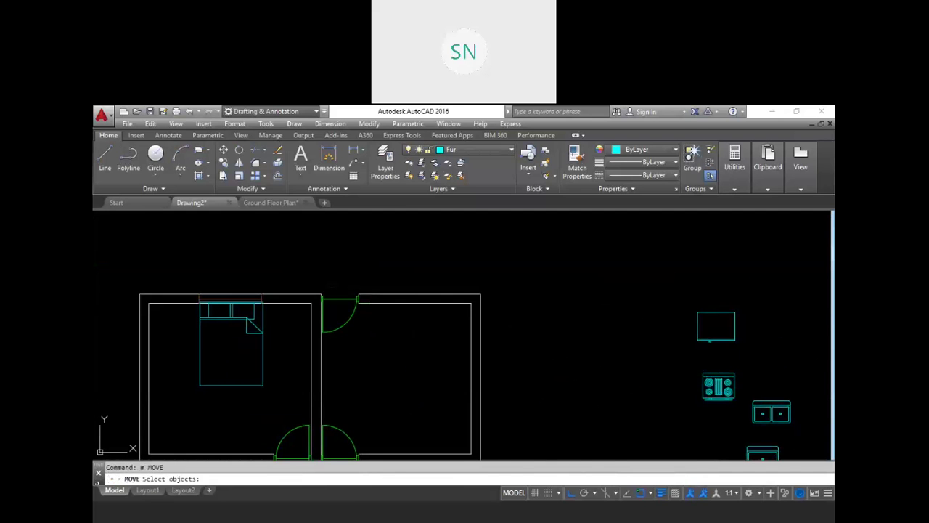
pyautogui.click(741, 429)
pyautogui.click(695, 389)
pyautogui.press('Return')
pyautogui.click(672, 421)
pyautogui.click(357, 371)
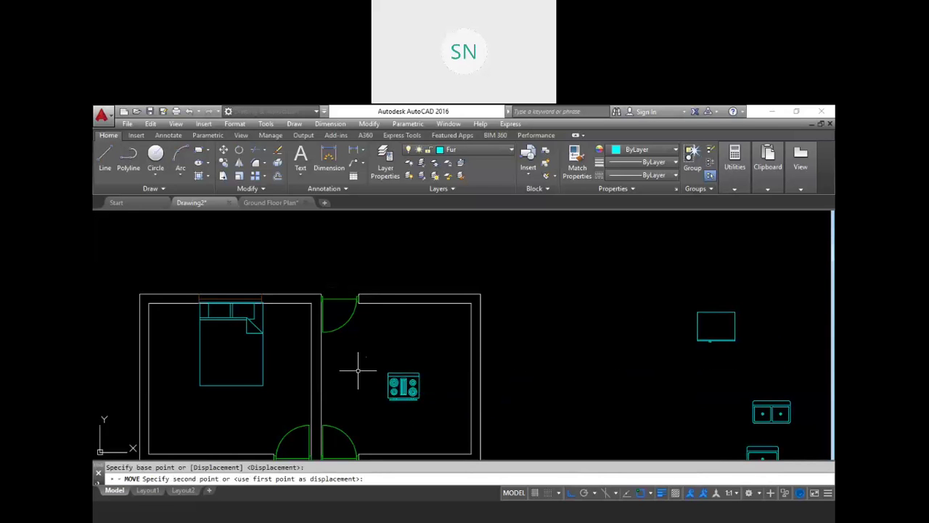
# Step: Move the stove straight up to sit just below the room's upper wall
pyautogui.press('Return')
pyautogui.click(439, 405)
pyautogui.click(378, 355)
pyautogui.press('Return')
pyautogui.click(426, 382)
pyautogui.click(426, 316)
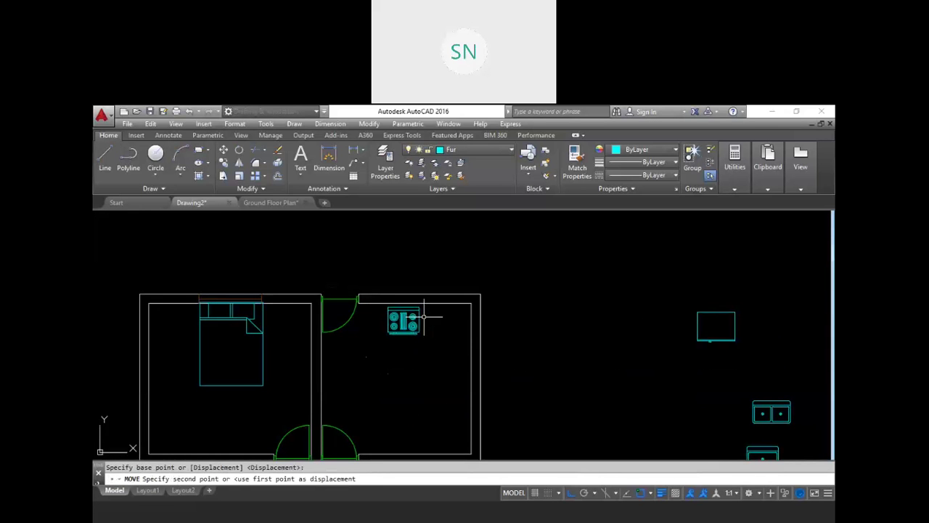
# Step: Move the double-bowl sink from outside the plan into the upper-right room
pyautogui.press('Return')
pyautogui.click(686, 372)
pyautogui.click(683, 319)
pyautogui.click(810, 434)
pyautogui.click(759, 403)
pyautogui.press('Return')
pyautogui.click(755, 409)
pyautogui.click(410, 371)
# Step: Move the double sink up beside the stove, against the upper wall in the room's right corner
pyautogui.press('Return')
pyautogui.click(453, 440)
pyautogui.click(424, 392)
pyautogui.press('Return')
pyautogui.click(406, 409)
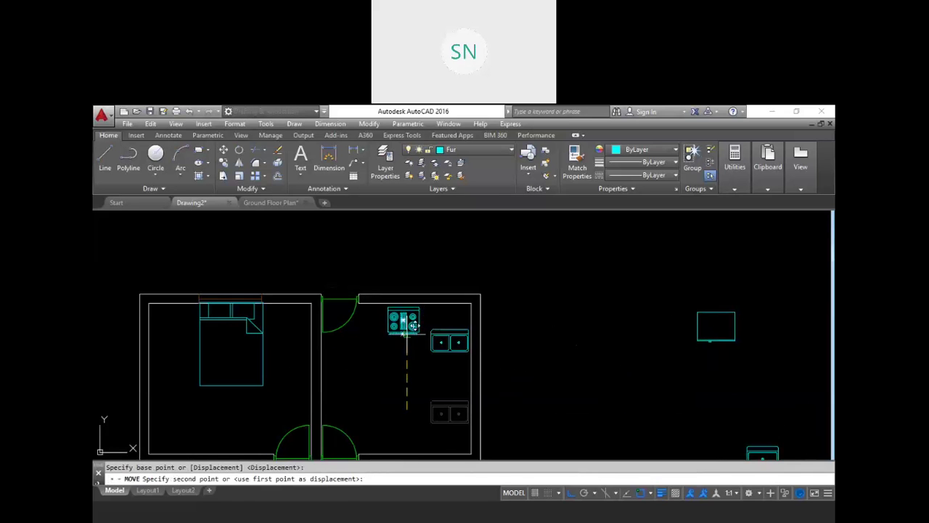
pyautogui.click(404, 306)
# Step: Move the refrigerator rectangle from outside the plan into the upper-right room
pyautogui.press('Return')
pyautogui.click(736, 373)
pyautogui.click(638, 292)
pyautogui.press('Return')
pyautogui.click(675, 378)
pyautogui.click(383, 398)
# Step: Move the refrigerator down into the free area below the stove and sink
pyautogui.press('Return')
pyautogui.click(402, 364)
pyautogui.click(449, 309)
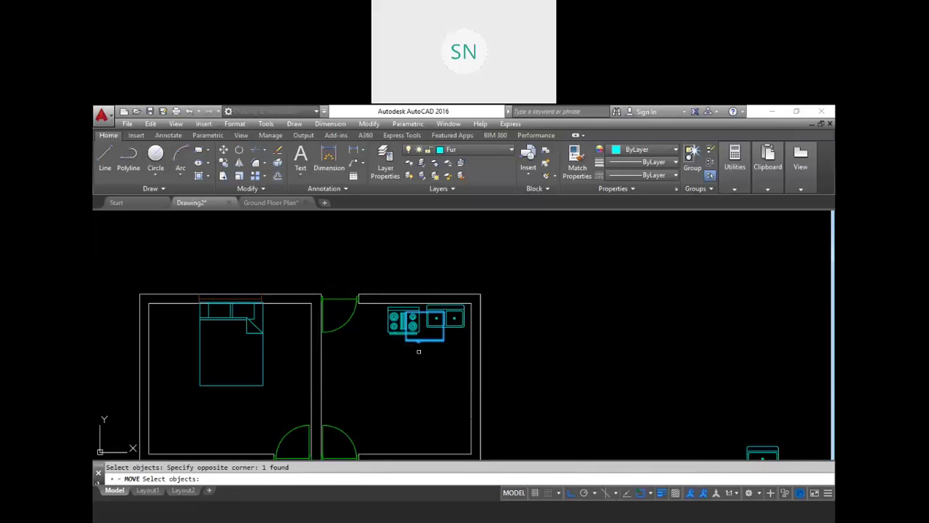
pyautogui.press('Return')
pyautogui.click(396, 379)
# Step: Rotate the refrigerator a quarter turn about its centre so its handle side faces left into the room
pyautogui.press('Escape')
pyautogui.write('ro')
pyautogui.press('Return')
pyautogui.click(405, 382)
pyautogui.press('Return')
pyautogui.click(424, 381)
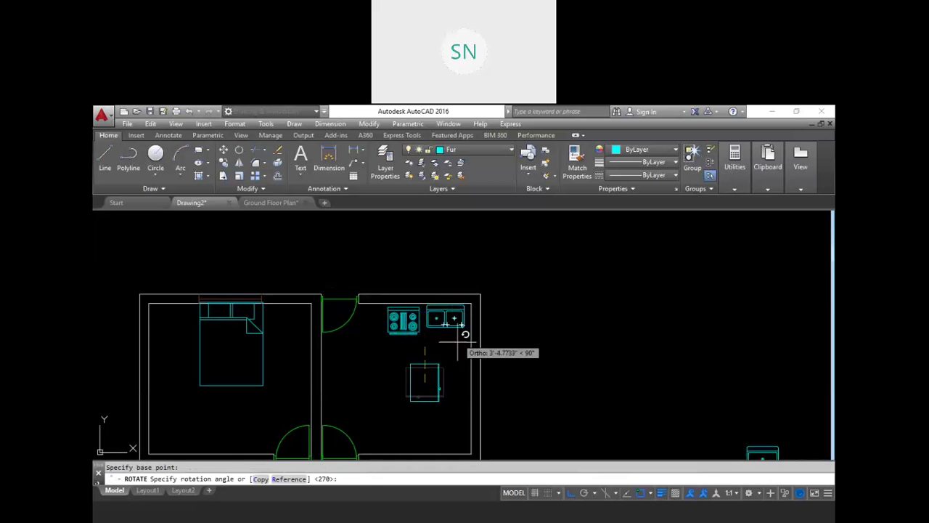
pyautogui.press('Escape')
# Step: Move the refrigerator horizontally towards the kitchen's right wall
pyautogui.write('m')
pyautogui.press('Return')
pyautogui.moveTo(428, 423); pyautogui.dragTo(385, 392)
pyautogui.press('Return')
pyautogui.click(381, 395)
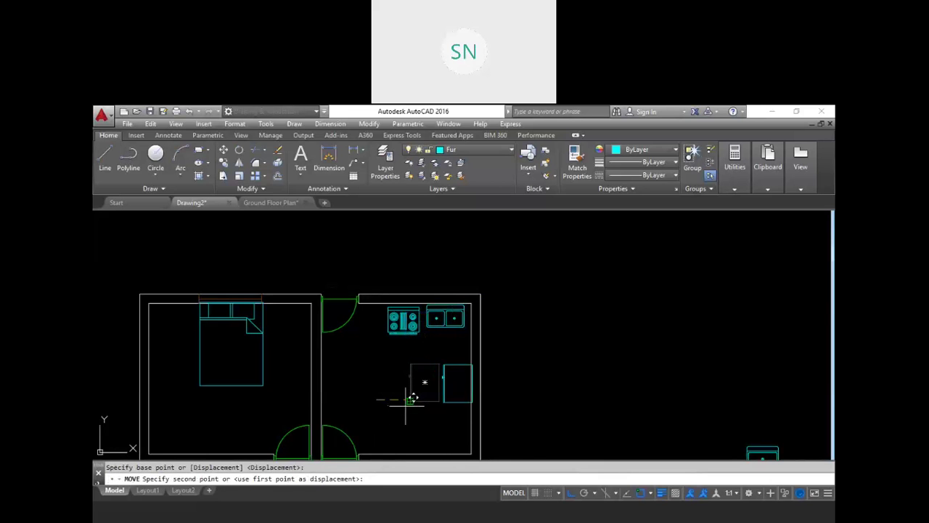
pyautogui.click(403, 398)
# Step: Adjust the refrigerator's horizontal position slightly so it stands just clear of the right wall
pyautogui.write('m')
pyautogui.press('Return')
pyautogui.moveTo(436, 396); pyautogui.dragTo(394, 411)
pyautogui.press('Return')
pyautogui.click(402, 405)
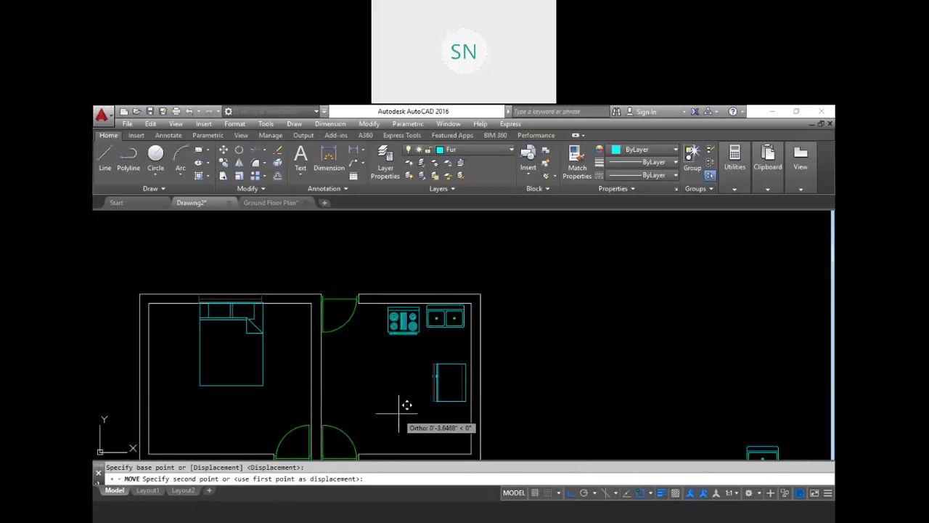
pyautogui.press('Escape')
# Step: Move the refrigerator down into the kitchen's lower-right corner
pyautogui.write('m')
pyautogui.press('Return')
pyautogui.click(442, 409)
pyautogui.click(426, 388)
pyautogui.press('Return')
pyautogui.click(404, 398)
pyautogui.press('Escape')
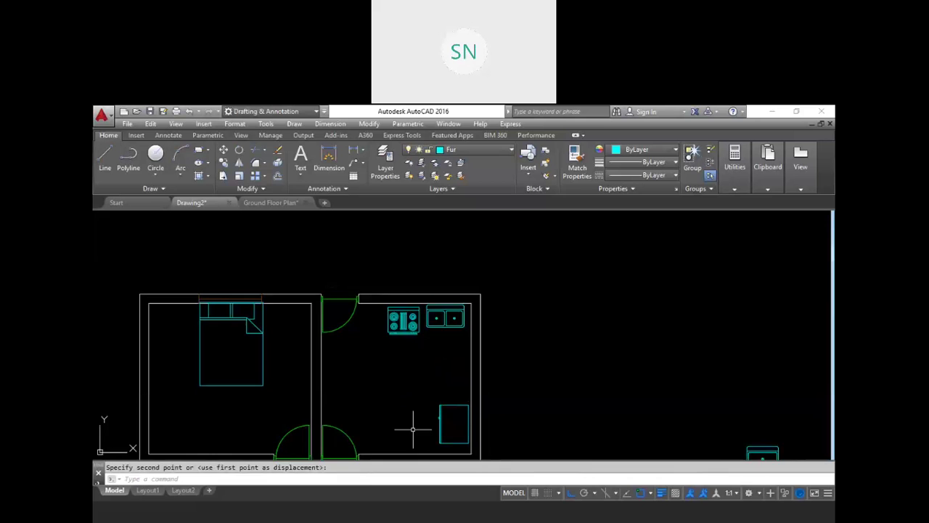
# Step: Draw a horizontal centre line from midway between the middle wall's faces at its right end to beyond the left outer wall
pyautogui.scroll(-5, 419, 385)
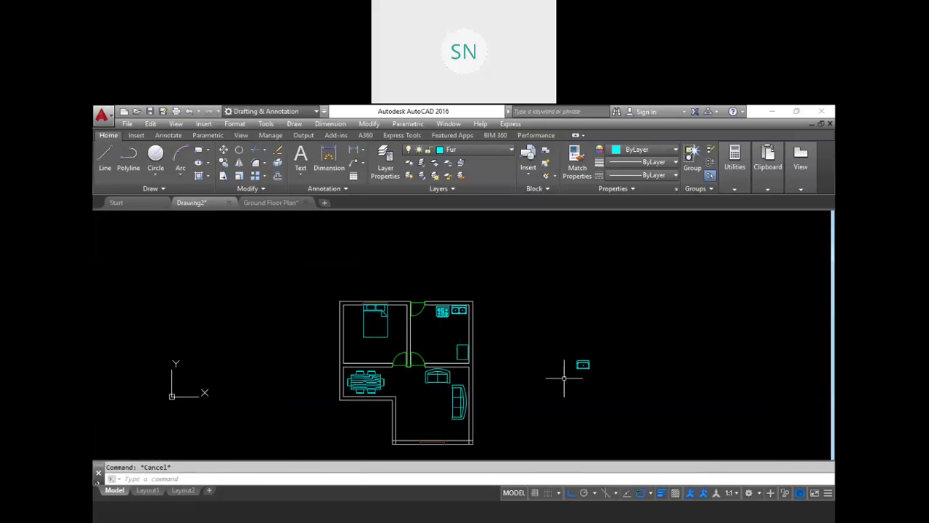
pyautogui.moveTo(475, 394); pyautogui.dragTo(551, 390, button='middle')
pyautogui.scroll(4, 538, 372)
pyautogui.scroll(3, 534, 368)
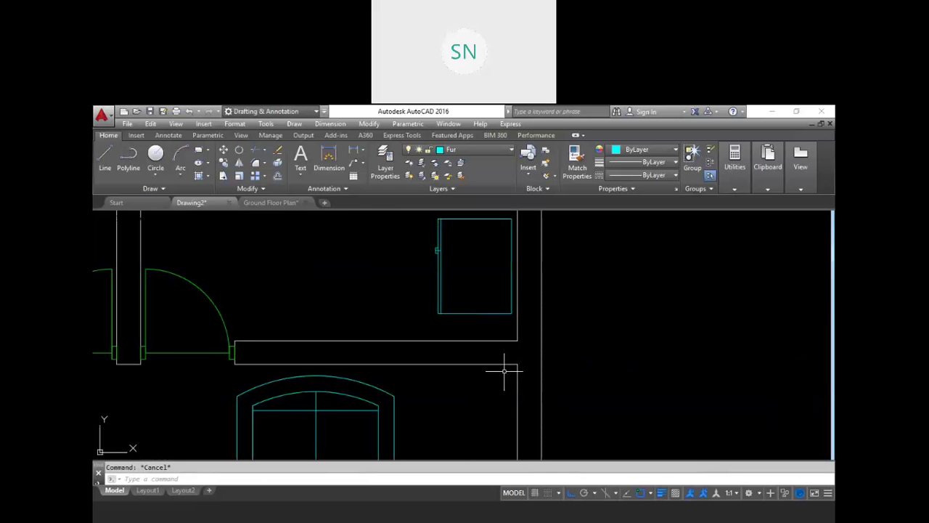
pyautogui.scroll(2, 504, 369)
pyautogui.scroll(-2, 451, 379)
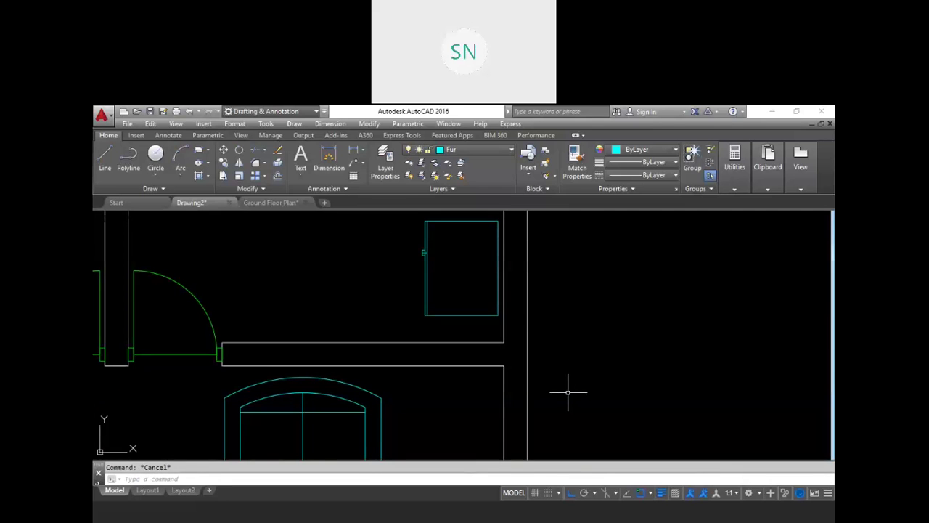
pyautogui.write('l')
pyautogui.press('Return')
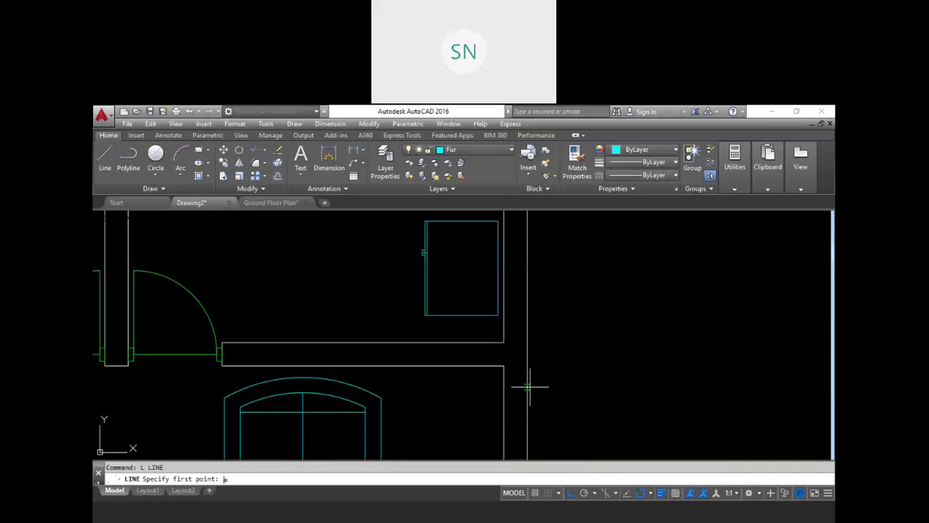
pyautogui.write('m2p')
pyautogui.press('Return')
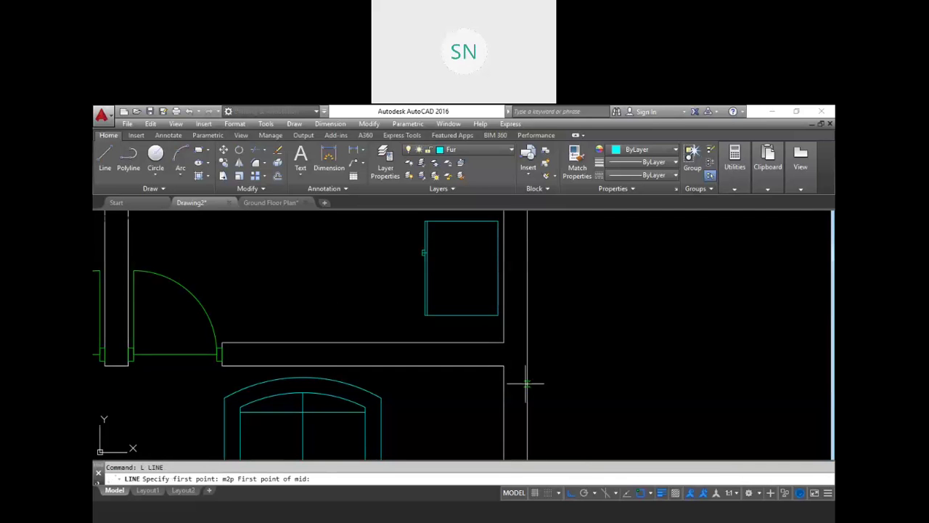
pyautogui.click(503, 346)
pyautogui.click(503, 344)
pyautogui.scroll(-3, 501, 349)
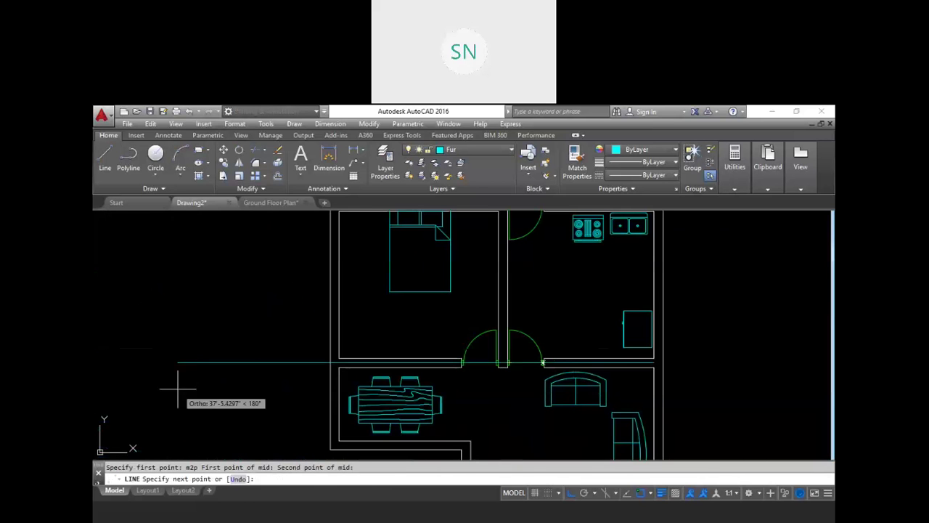
pyautogui.click(267, 372)
pyautogui.press('Return')
pyautogui.press('Escape')
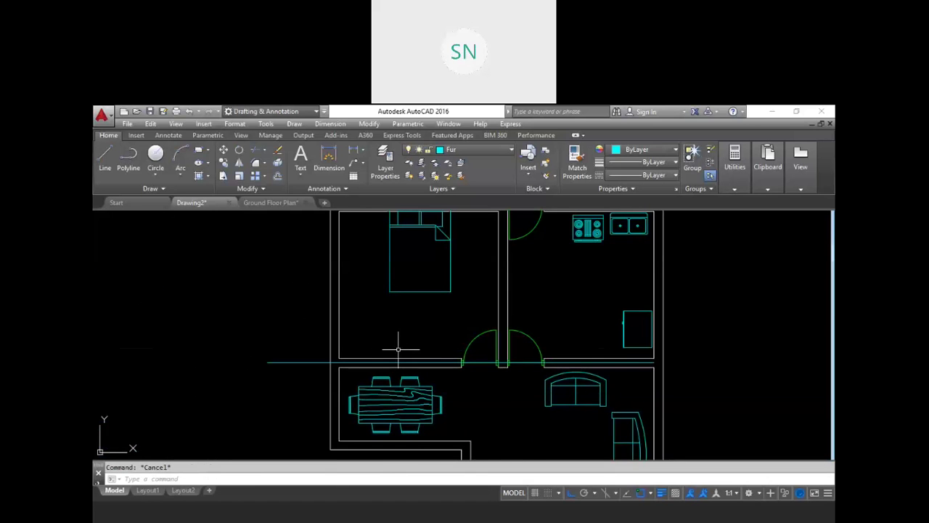
pyautogui.scroll(2, 373, 307)
pyautogui.scroll(3, 376, 300)
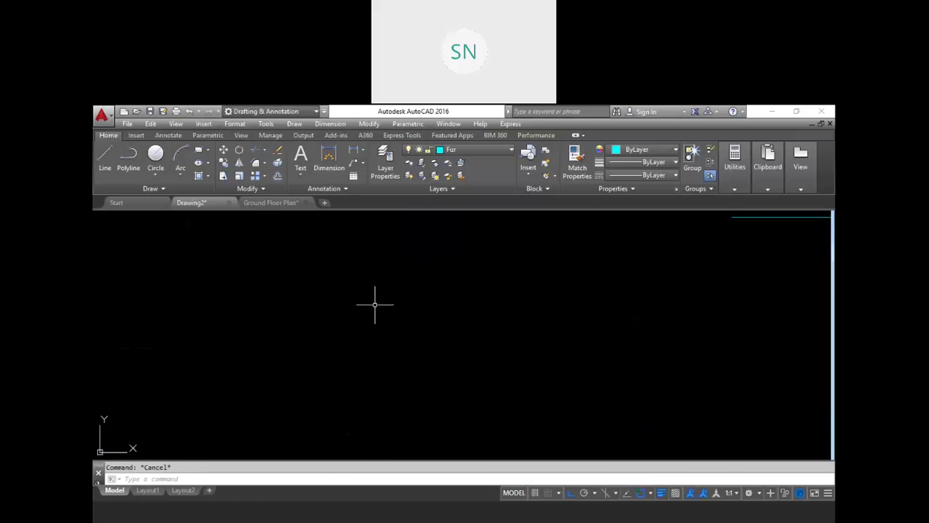
pyautogui.write('z')
pyautogui.press('Return')
pyautogui.write('a')
pyautogui.press('Return')
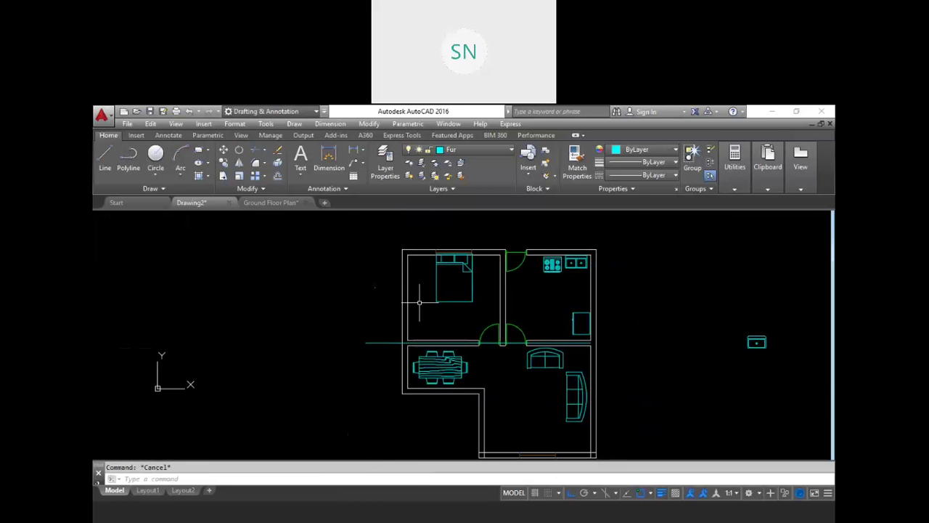
# Step: Try to draw a wall centre line from the bedroom's upper-left corner using the midpoint between two points, and erase it
pyautogui.write('l')
pyautogui.press('Return')
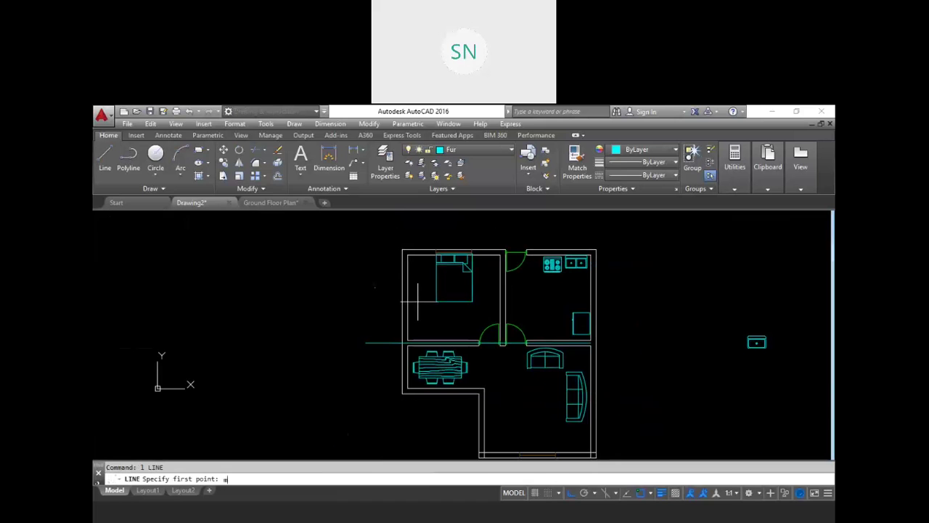
pyautogui.write('m2p')
pyautogui.press('Return')
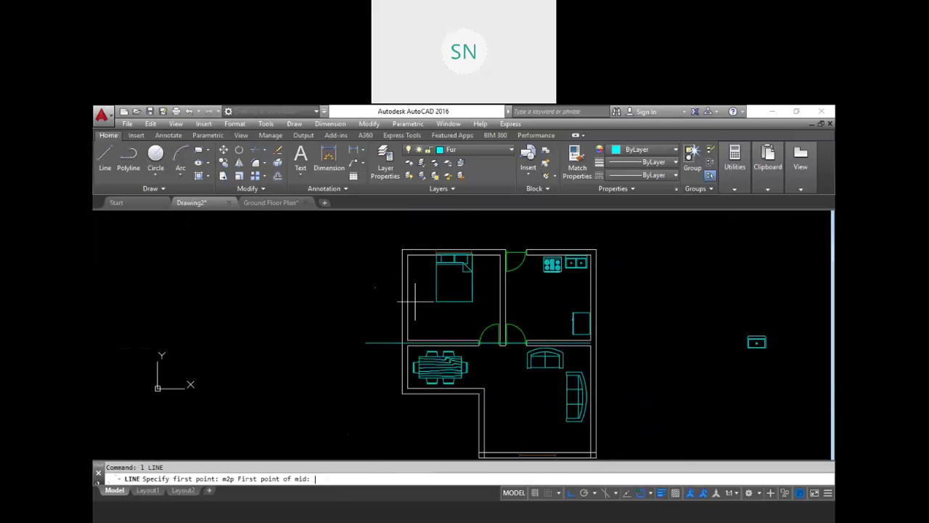
pyautogui.scroll(7, 404, 252)
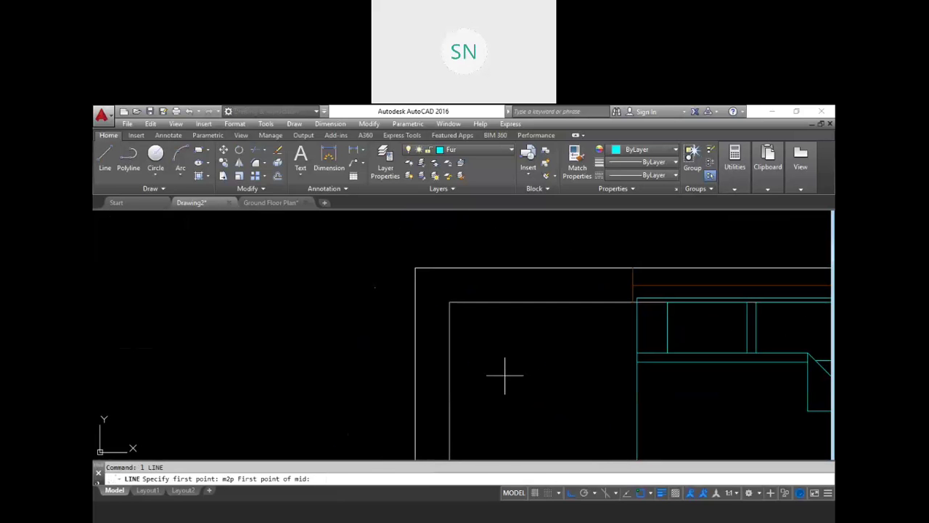
pyautogui.click(449, 302)
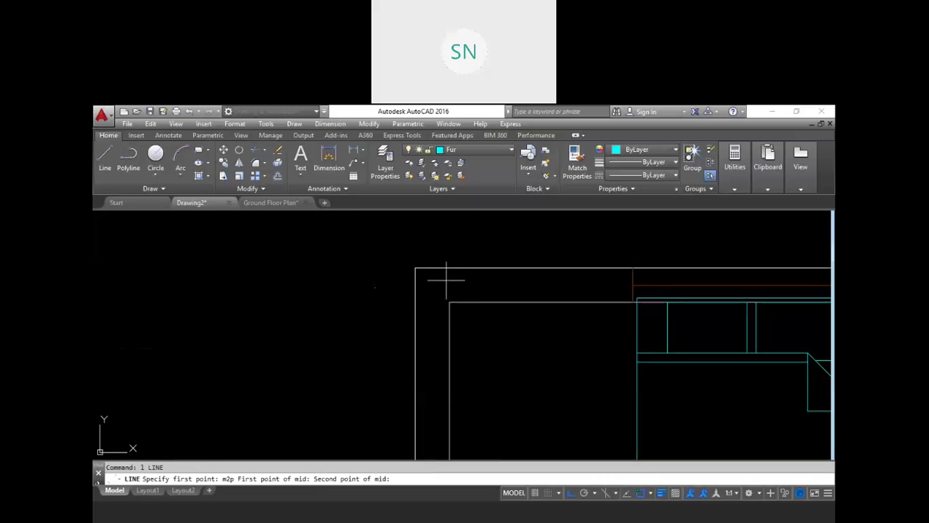
pyautogui.click(450, 324)
pyautogui.click(451, 302)
pyautogui.click(410, 284)
pyautogui.press('Escape')
pyautogui.click(433, 287)
pyautogui.write('e')
pyautogui.press('Return')
# Step: Draw a vertical centre line from midway between the inner and outer upper-left corners down past the dining area's lower wall
pyautogui.write('l')
pyautogui.press('Return')
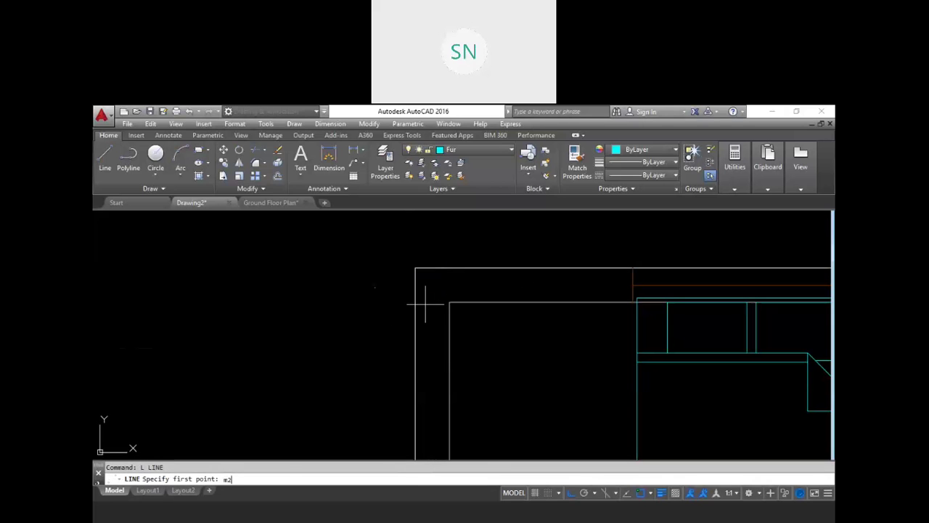
pyautogui.write('m2p')
pyautogui.press('Return')
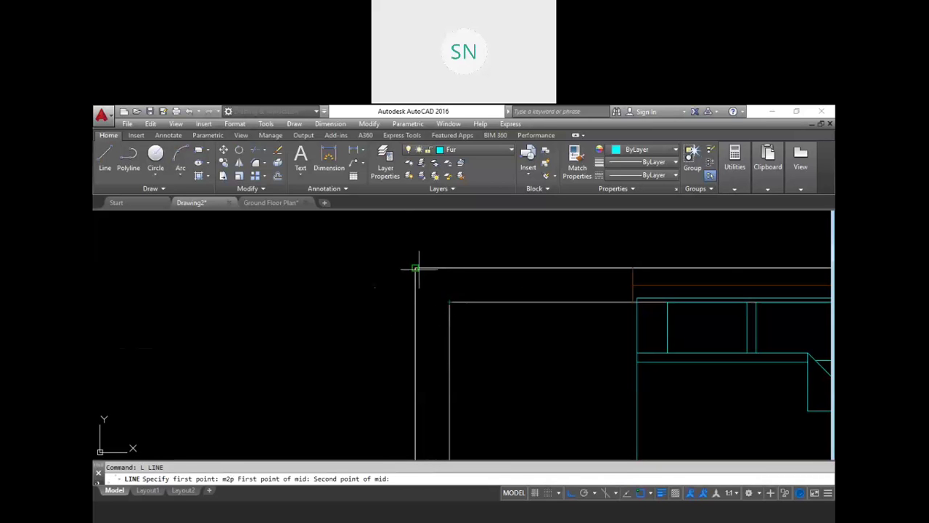
pyautogui.click(416, 268)
pyautogui.scroll(-9, 428, 301)
pyautogui.click(428, 400)
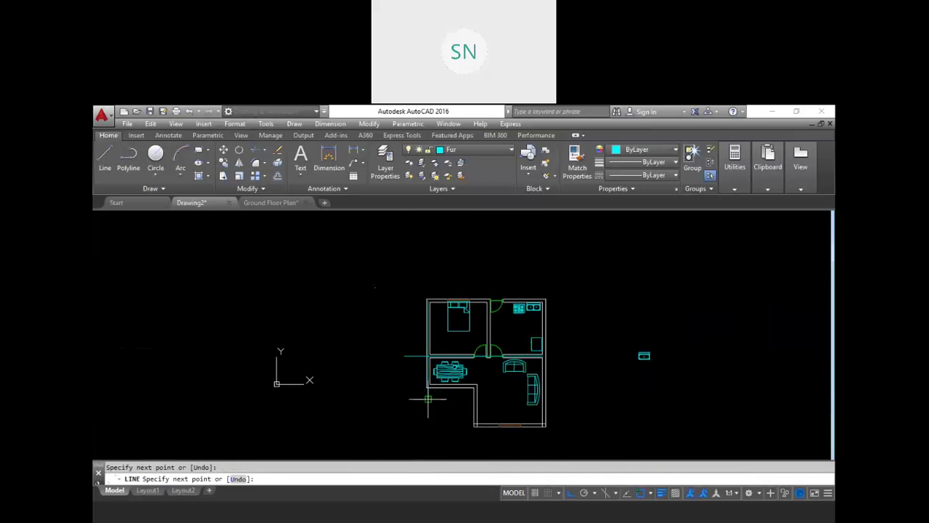
pyautogui.press('Return')
pyautogui.scroll(6, 445, 389)
pyautogui.press('Escape')
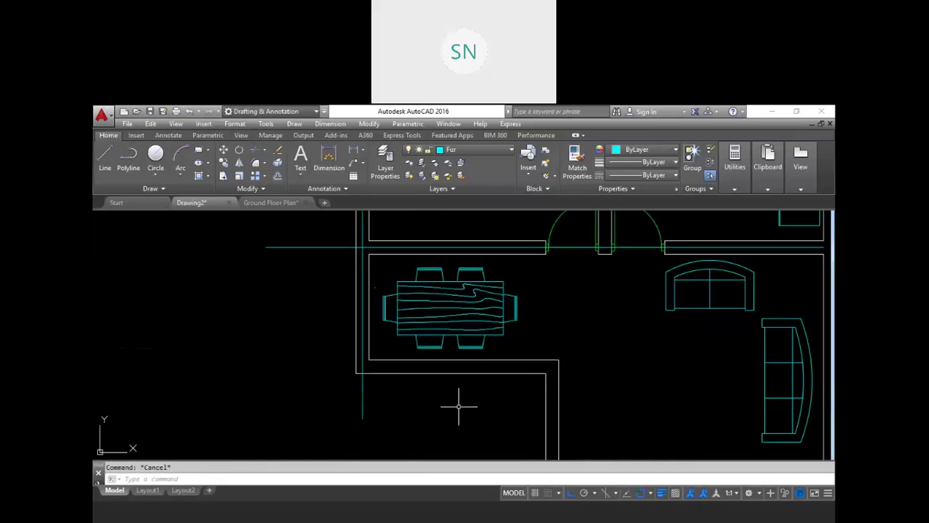
# Step: Draw a horizontal centre line from midway between the corners at the dining area's lower wall's right end to beyond the left outer wall
pyautogui.write('l')
pyautogui.press('Return')
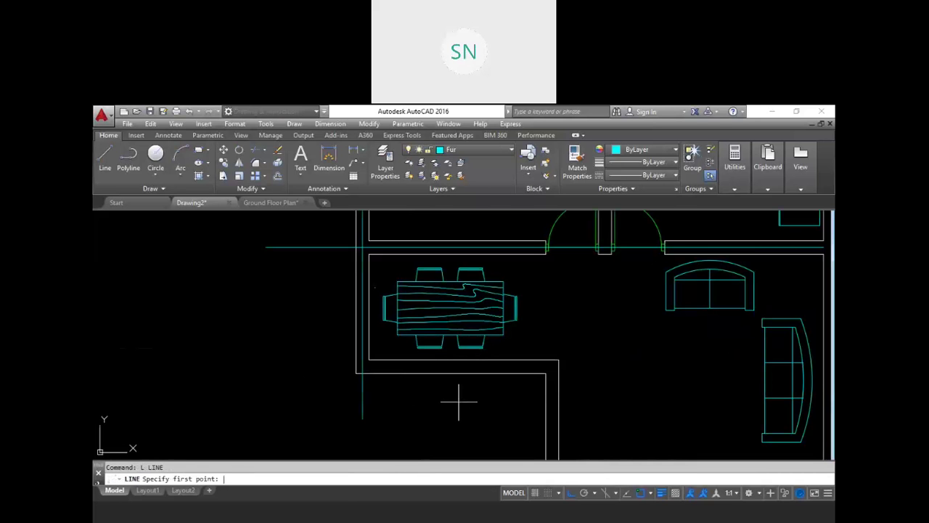
pyautogui.write('m2p')
pyautogui.press('Return')
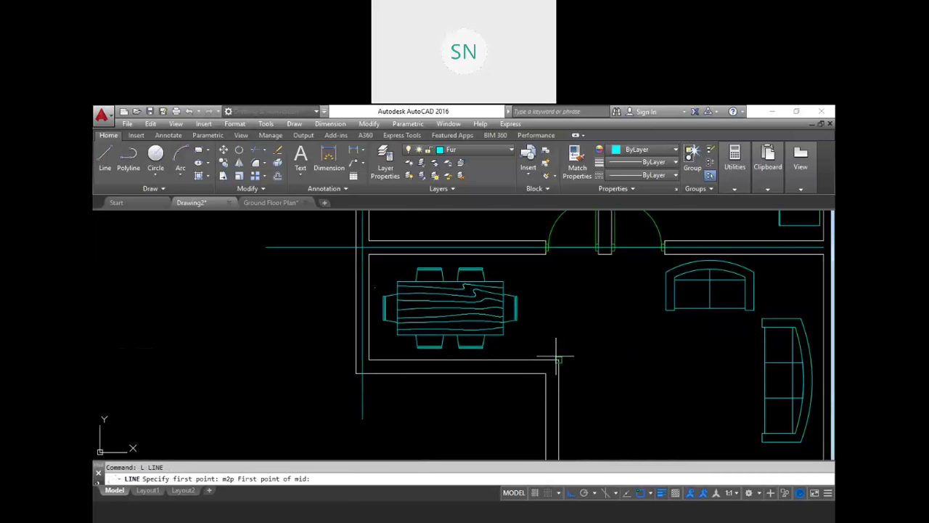
pyautogui.click(546, 374)
pyautogui.click(356, 374)
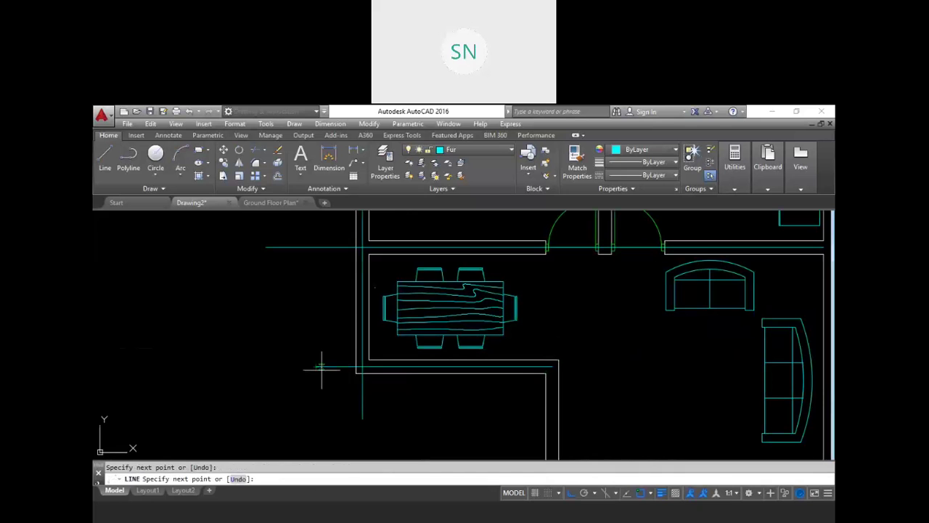
pyautogui.scroll(-4, 406, 392)
pyautogui.scroll(2, 428, 396)
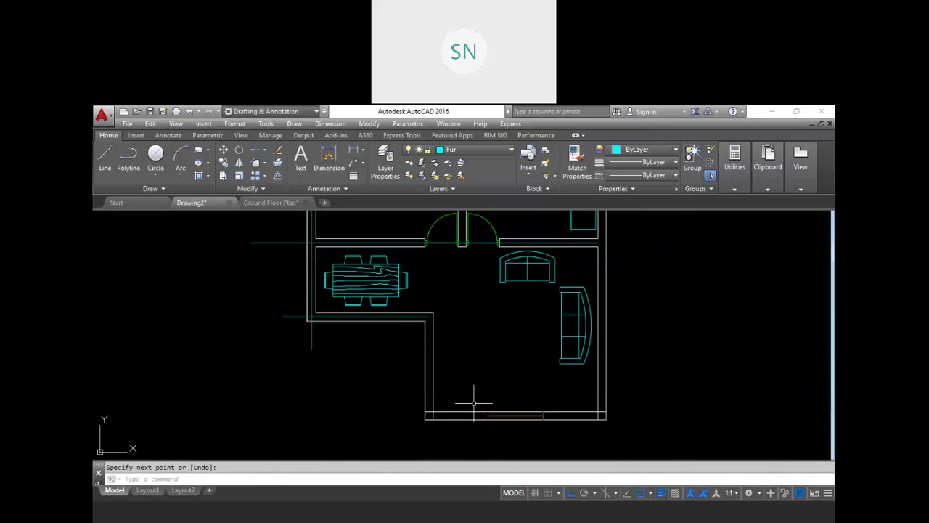
pyautogui.press('Escape')
# Step: Draw a horizontal centre line through the living room's bottom wall, from the midpoint of its lower-left corner points to beyond the right outer wall
pyautogui.scroll(2, 454, 417)
pyautogui.write('l')
pyautogui.press('Return')
pyautogui.write('m2p')
pyautogui.press('Return')
pyautogui.click(405, 421)
pyautogui.click(418, 409)
pyautogui.click(732, 417)
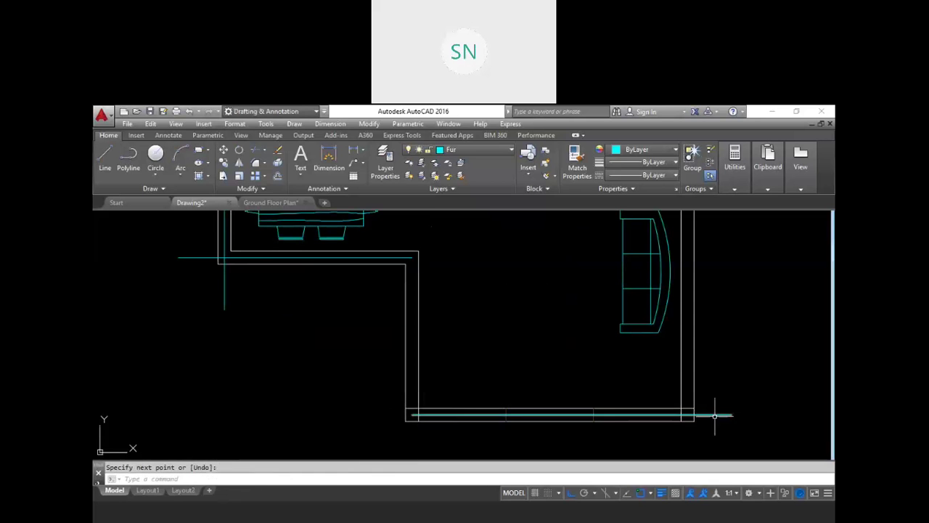
pyautogui.moveTo(678, 408); pyautogui.dragTo(602, 414, button='middle')
pyautogui.press('Escape')
# Step: Draw a vertical centre line through the right outer wall, from midway between its faces at the lower-right corner up past the top wall
pyautogui.write('l')
pyautogui.press('Return')
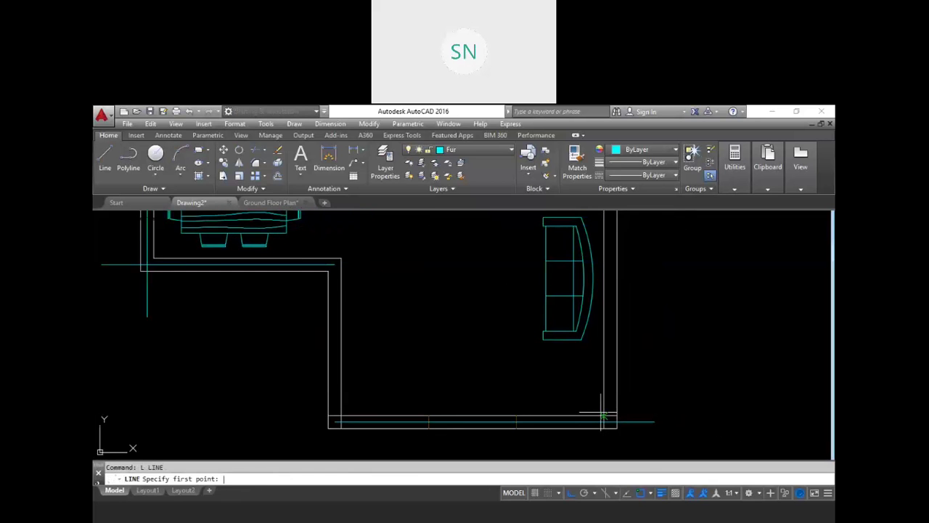
pyautogui.write('m2p')
pyautogui.press('Return')
pyautogui.click(604, 428)
pyautogui.click(621, 383)
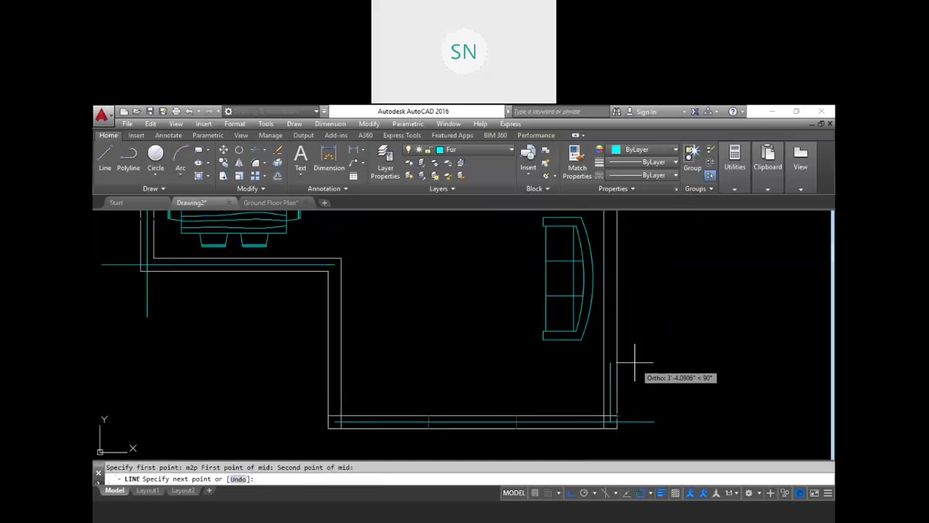
pyautogui.scroll(-3, 622, 368)
pyautogui.click(622, 236)
pyautogui.press('Return')
pyautogui.press('Escape')
# Step: Draw a rectangle around the whole floor plan, slightly outside the outer walls, as a boundary for the centre lines
pyautogui.write('rec')
pyautogui.press('Return')
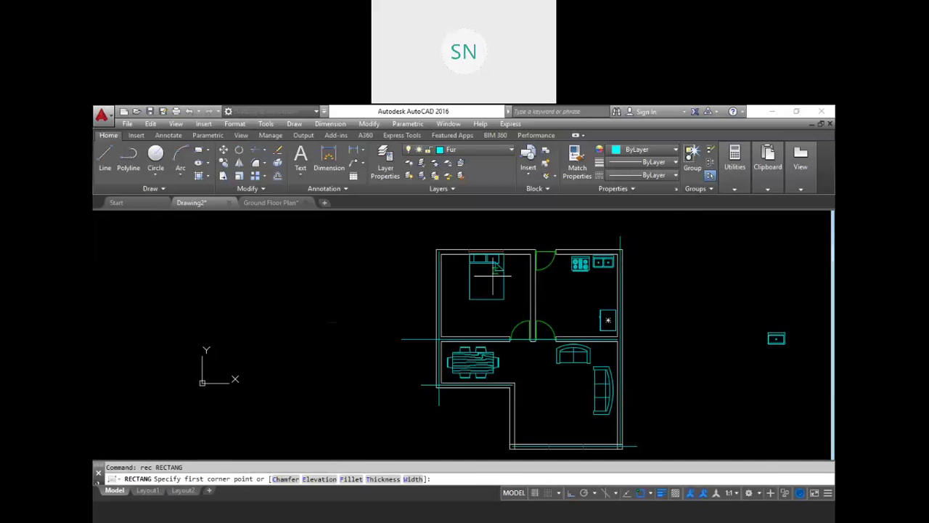
pyautogui.click(421, 231)
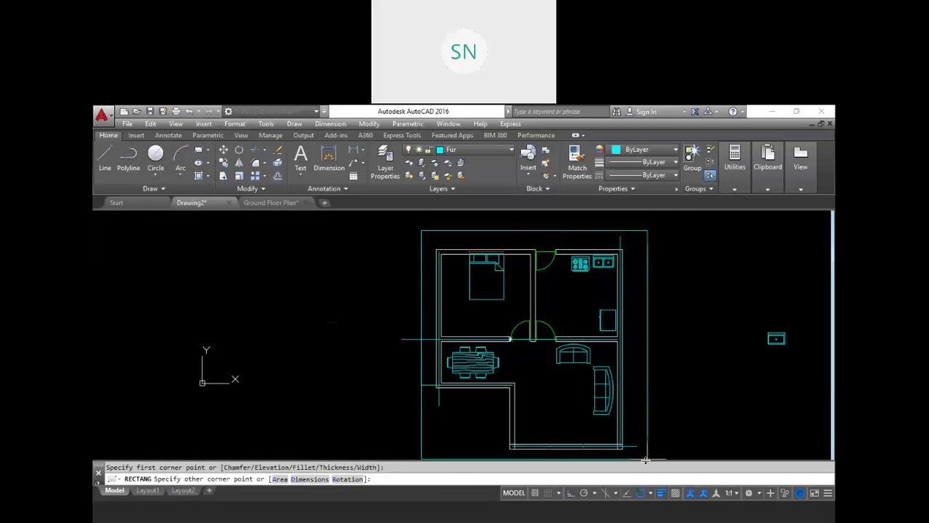
pyautogui.moveTo(639, 452); pyautogui.dragTo(620, 416, button='middle')
pyautogui.click(628, 428)
pyautogui.press('Escape')
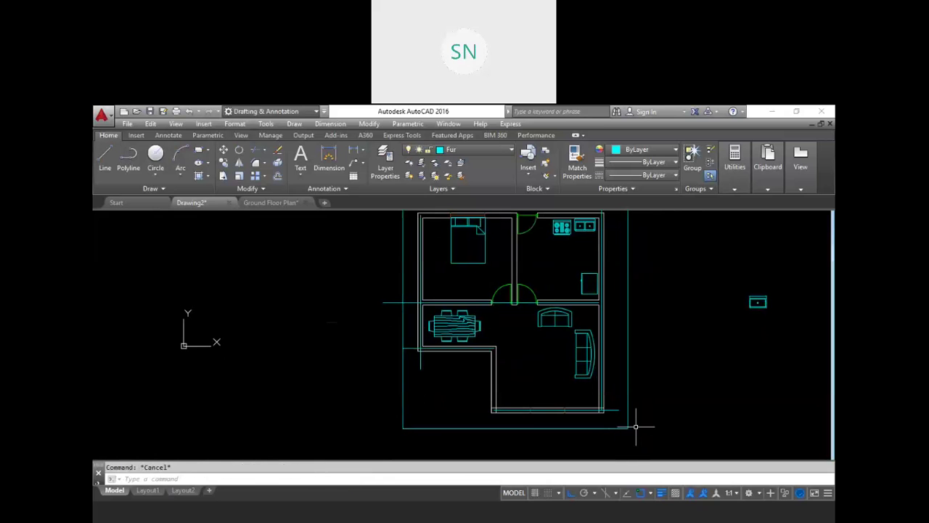
# Step: Extend the short ends of the wall centre lines to the surrounding rectangle, taking the bottom one left to the left wall's centre line
pyautogui.write('ex')
pyautogui.press('Return')
pyautogui.press('Return')
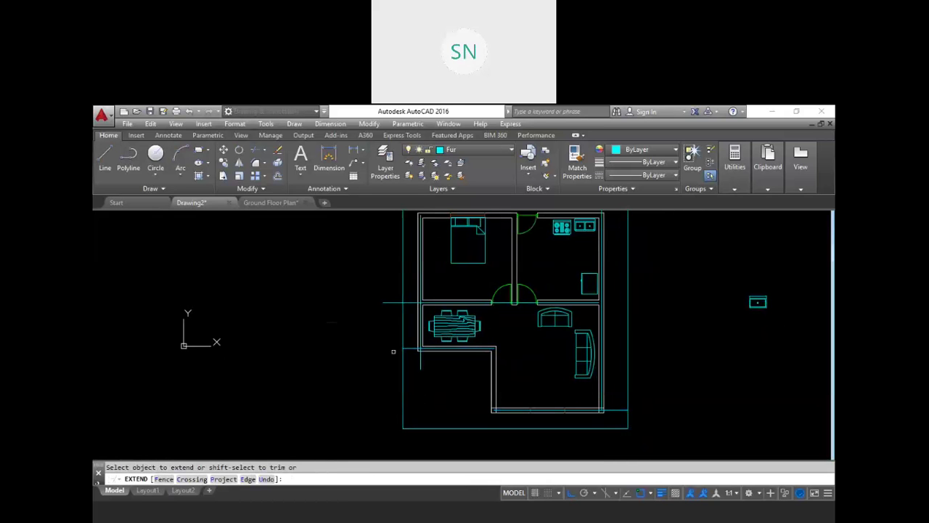
pyautogui.click(419, 362)
pyautogui.moveTo(539, 265); pyautogui.dragTo(535, 322, button='middle')
pyautogui.scroll(6, 584, 392)
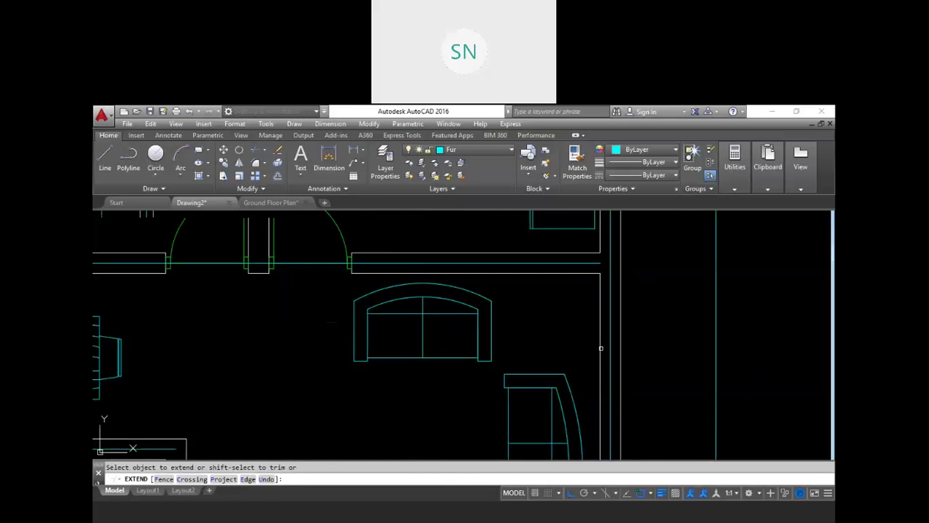
pyautogui.click(601, 264)
pyautogui.scroll(-6, 606, 255)
pyautogui.scroll(7, 614, 413)
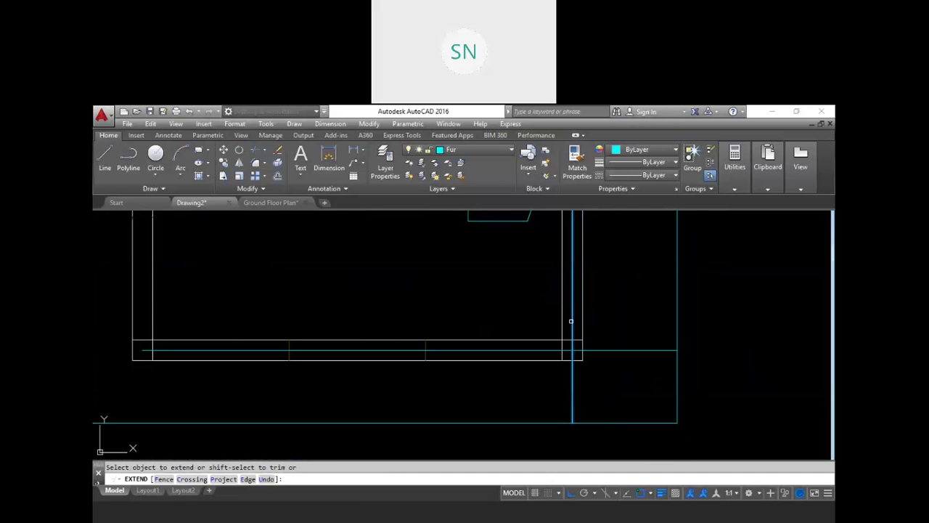
pyautogui.scroll(-3, 613, 360)
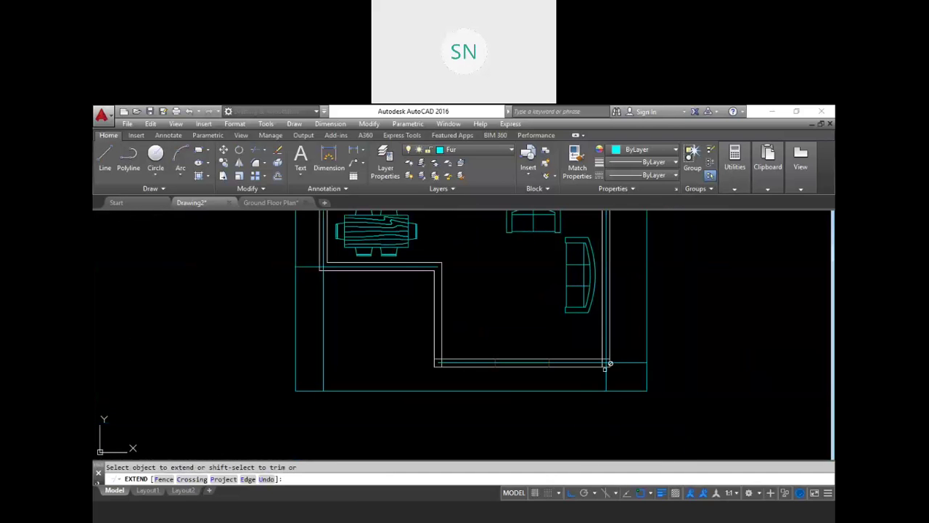
pyautogui.scroll(5, 461, 368)
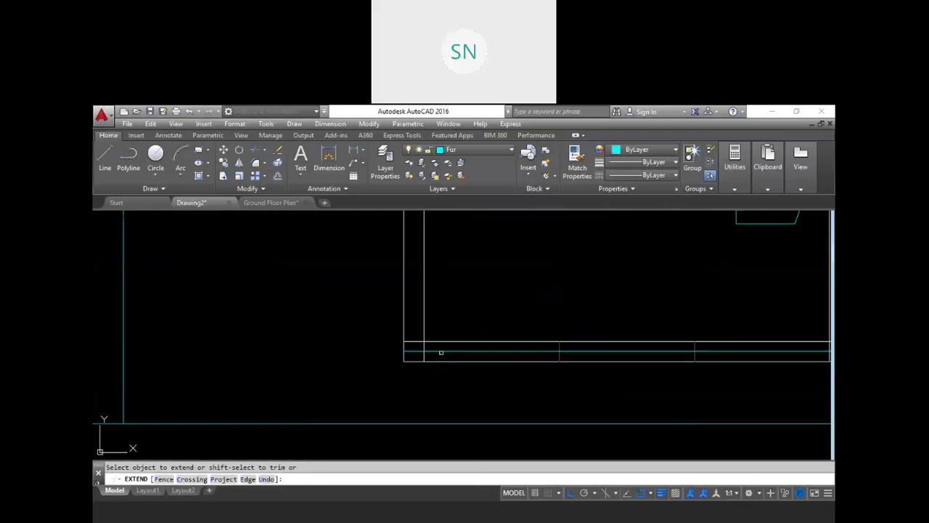
pyautogui.scroll(-5, 435, 351)
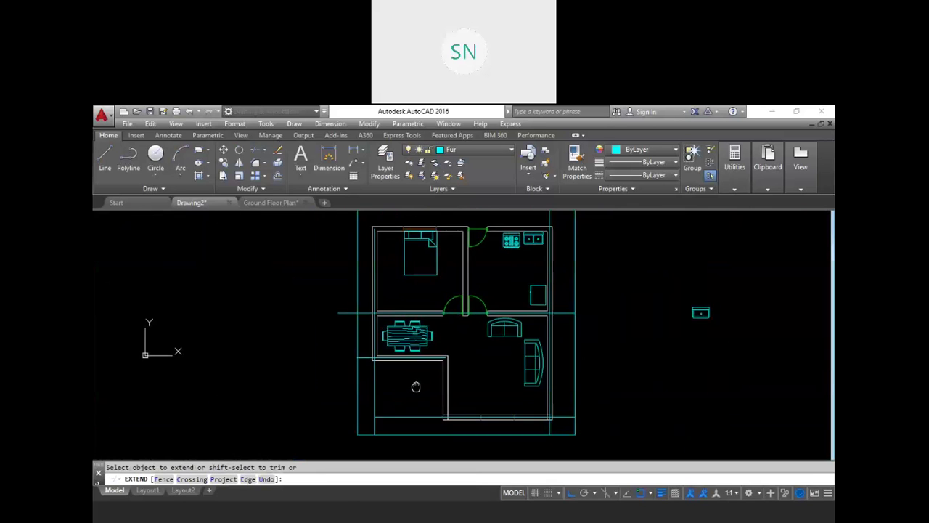
pyautogui.scroll(5, 390, 285)
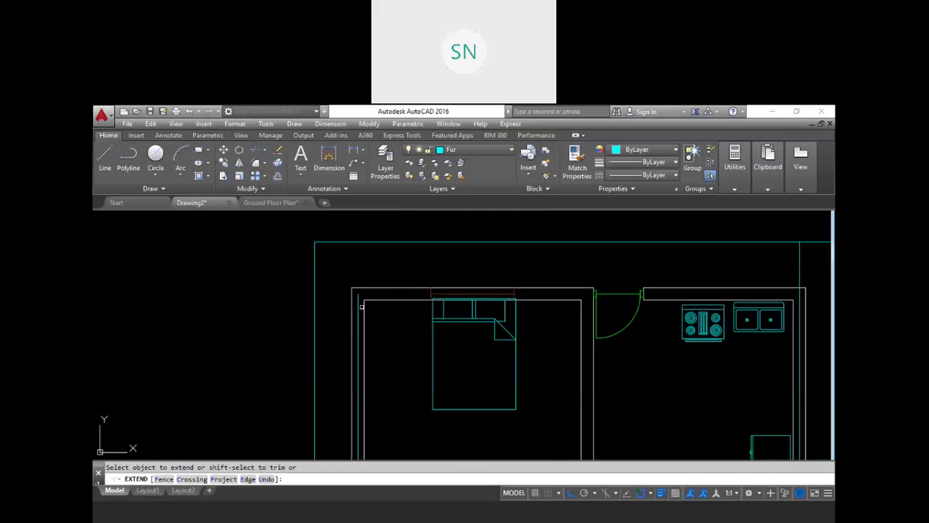
pyautogui.scroll(-4, 327, 319)
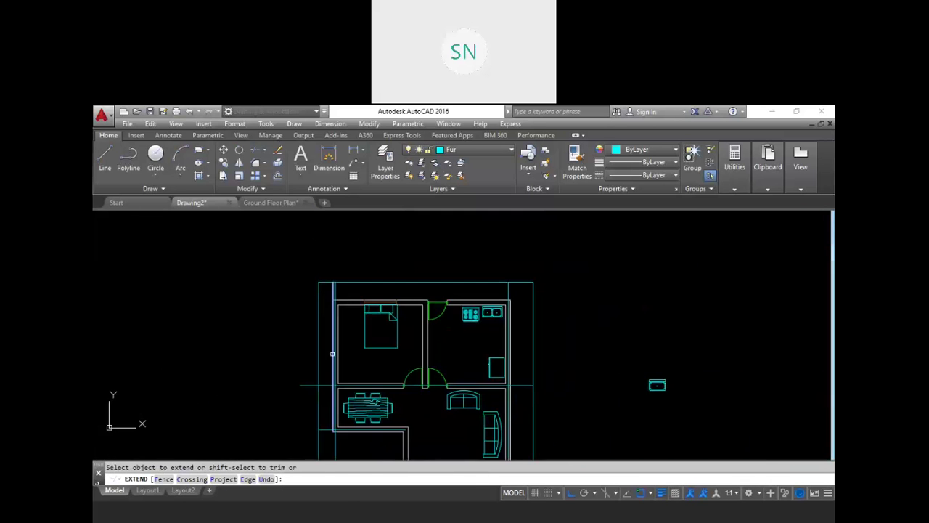
pyautogui.press('Escape')
# Step: Trim off the middle horizontal centre line's overhang outside the rectangle's left side
pyautogui.write('r')
pyautogui.press('Return')
pyautogui.press('Return')
pyautogui.click(307, 386)
pyautogui.press('Escape')
pyautogui.press('Escape')
# Step: Delete the boundary rectangle around the floor plan
pyautogui.click(325, 359)
pyautogui.click(305, 353)
pyautogui.press('Delete')
pyautogui.press('Escape')
# Step: Move all five wall centre lines, two vertical and three horizontal, to the Cen layer
pyautogui.moveTo(481, 312); pyautogui.dragTo(475, 296, button='middle')
pyautogui.click(530, 249)
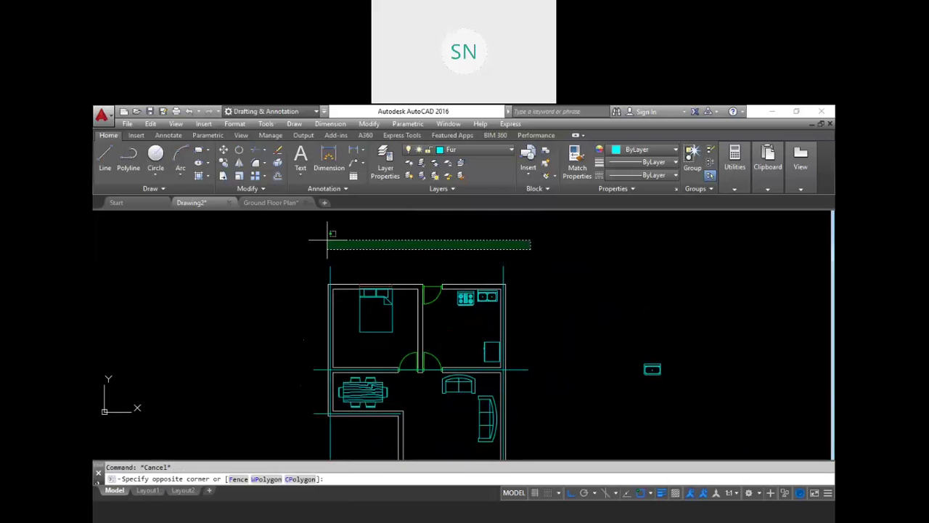
pyautogui.click(304, 271)
pyautogui.click(320, 421)
pyautogui.click(307, 378)
pyautogui.moveTo(307, 377); pyautogui.dragTo(293, 315, button='middle')
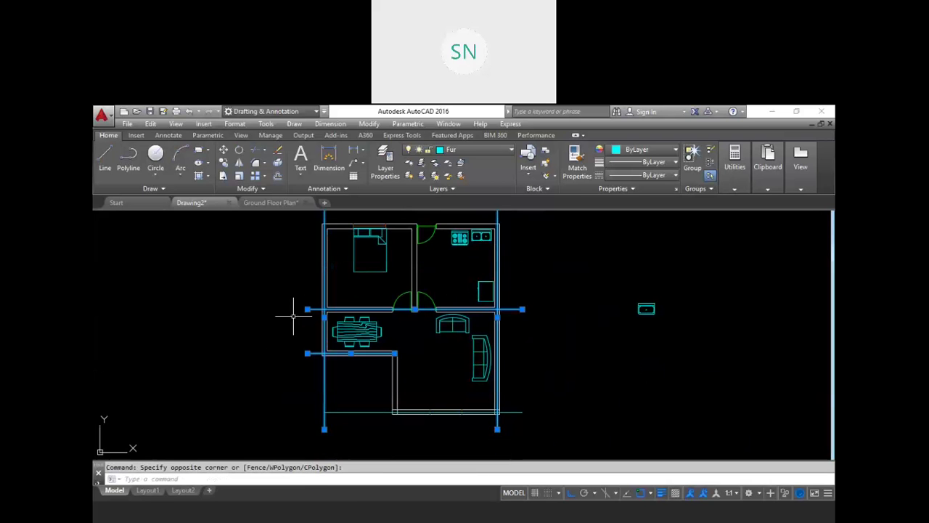
pyautogui.click(536, 427)
pyautogui.click(525, 383)
pyautogui.moveTo(543, 350); pyautogui.dragTo(548, 375, button='middle')
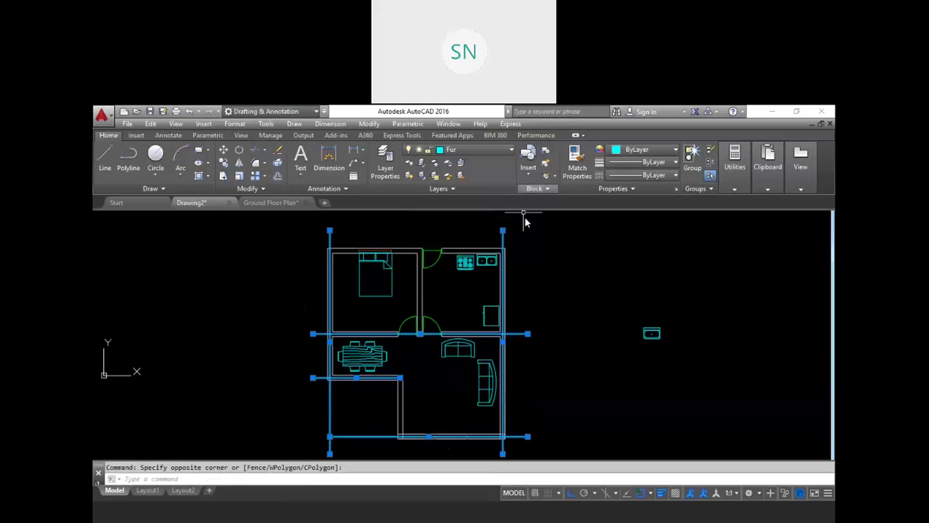
pyautogui.click(487, 148)
pyautogui.click(452, 213)
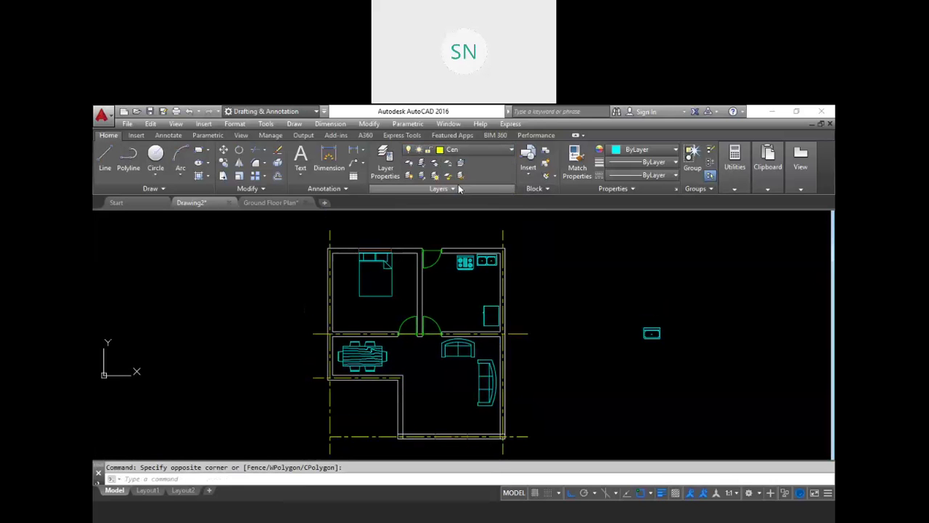
pyautogui.press('Escape')
pyautogui.scroll(-1, 558, 331)
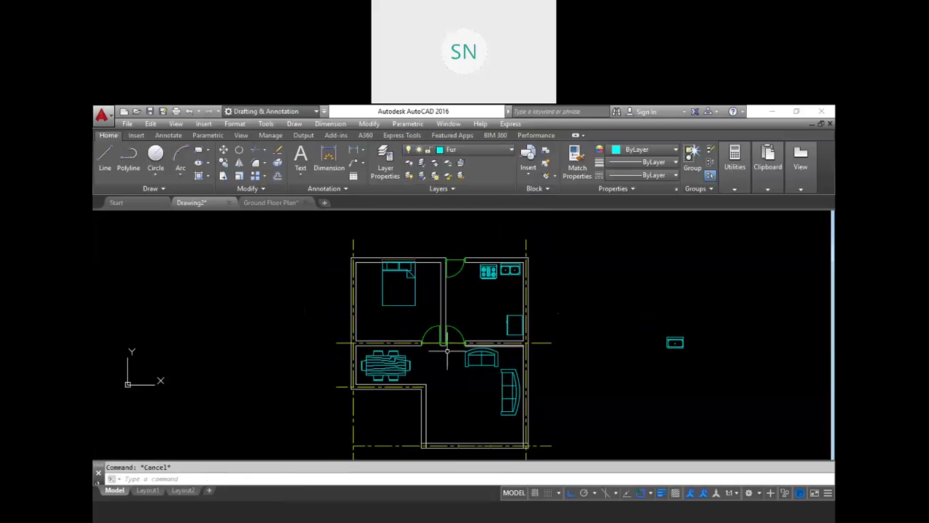
pyautogui.scroll(-2, 401, 325)
pyautogui.scroll(-2, 385, 323)
pyautogui.scroll(8, 403, 317)
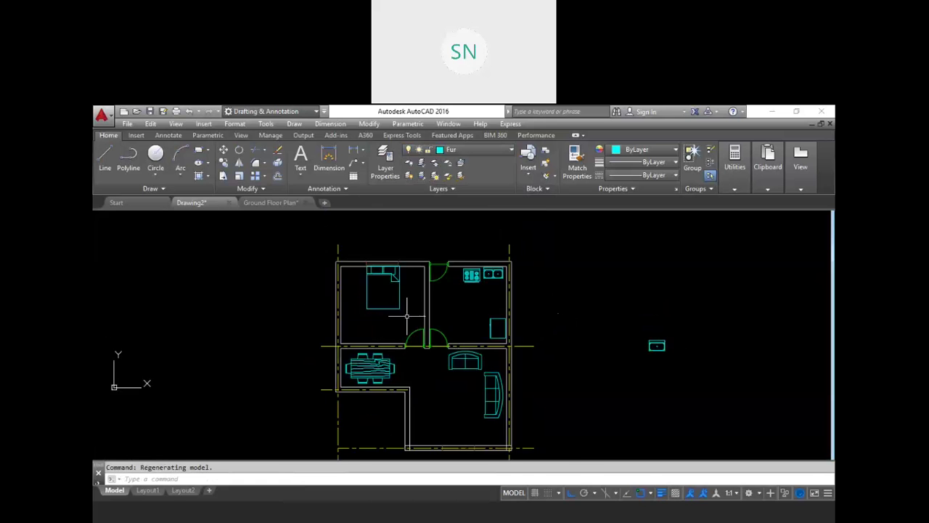
pyautogui.scroll(-1, 406, 315)
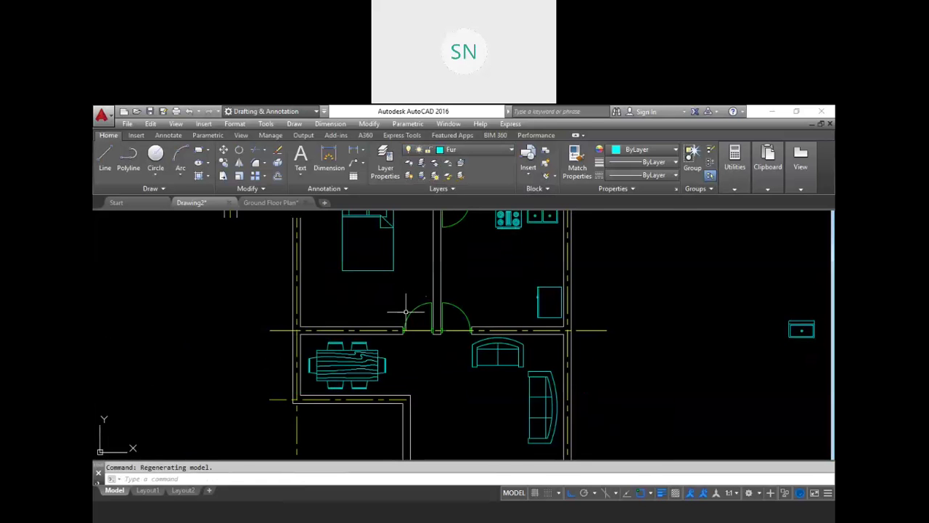
pyautogui.scroll(-2, 413, 301)
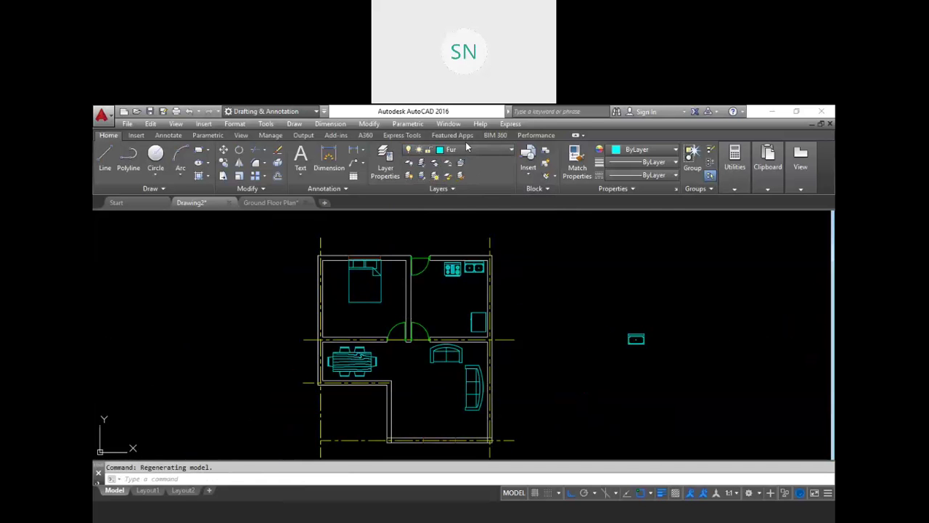
# Step: Make layer 0 current and turn off the Door, Fur, Win and Cen layers so only the walls show
pyautogui.click(469, 152)
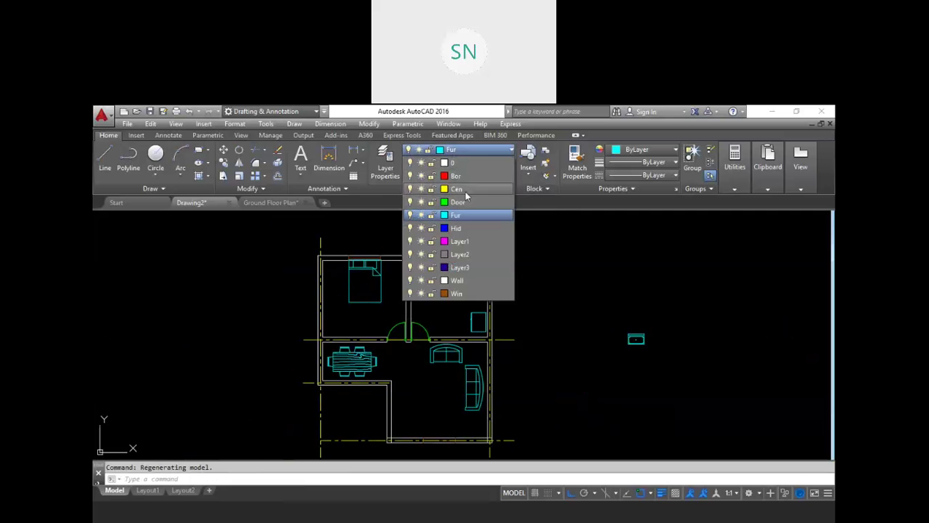
pyautogui.click(484, 162)
pyautogui.click(470, 153)
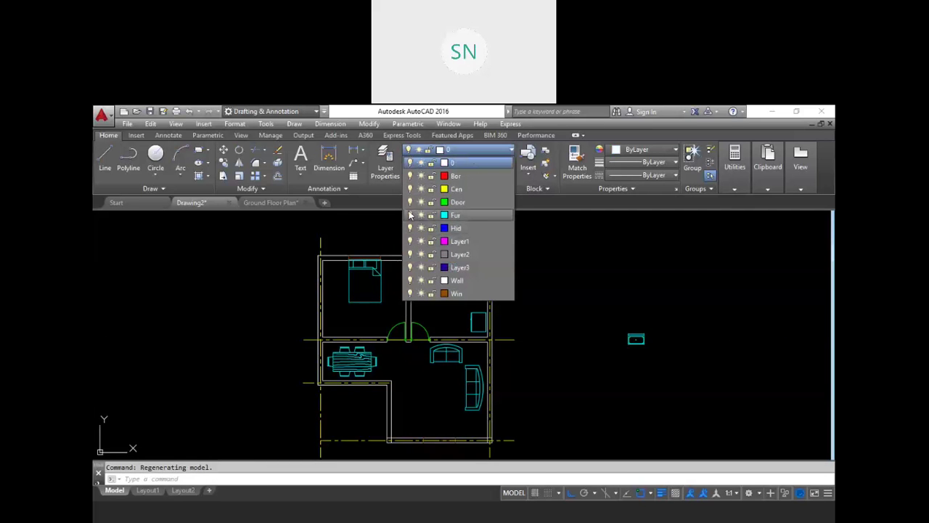
pyautogui.click(410, 214)
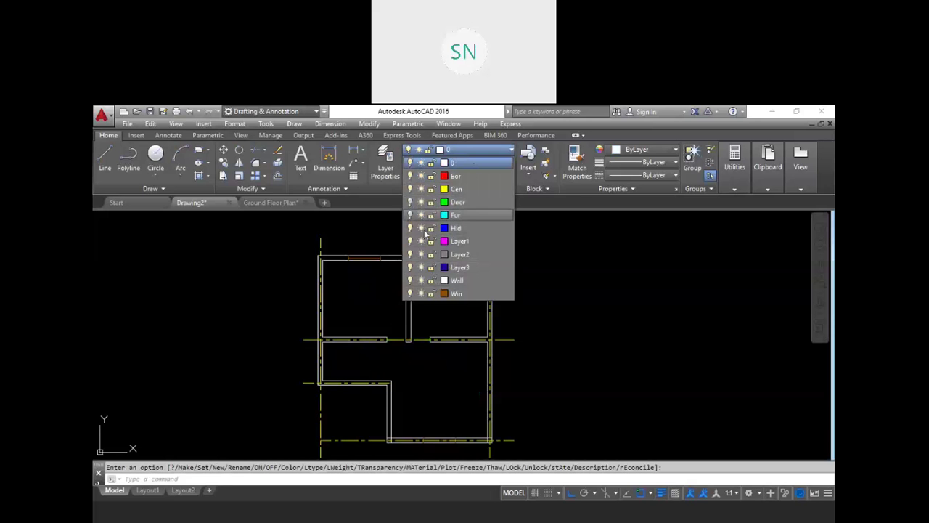
pyautogui.click(412, 293)
pyautogui.click(551, 334)
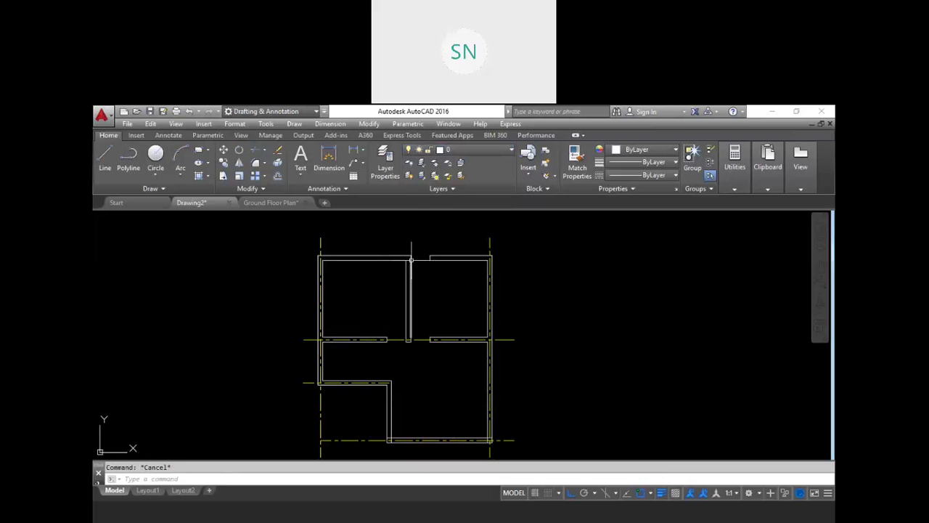
pyautogui.click(490, 148)
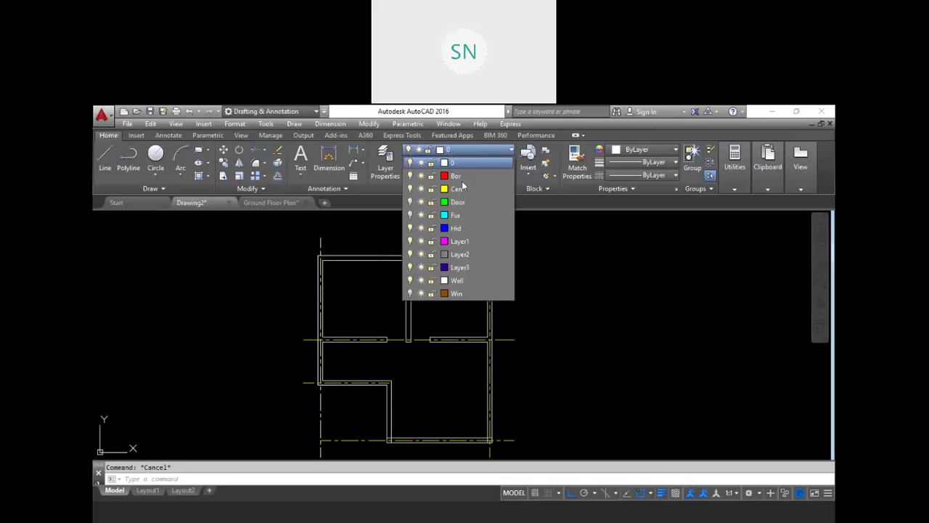
pyautogui.click(410, 189)
pyautogui.click(552, 328)
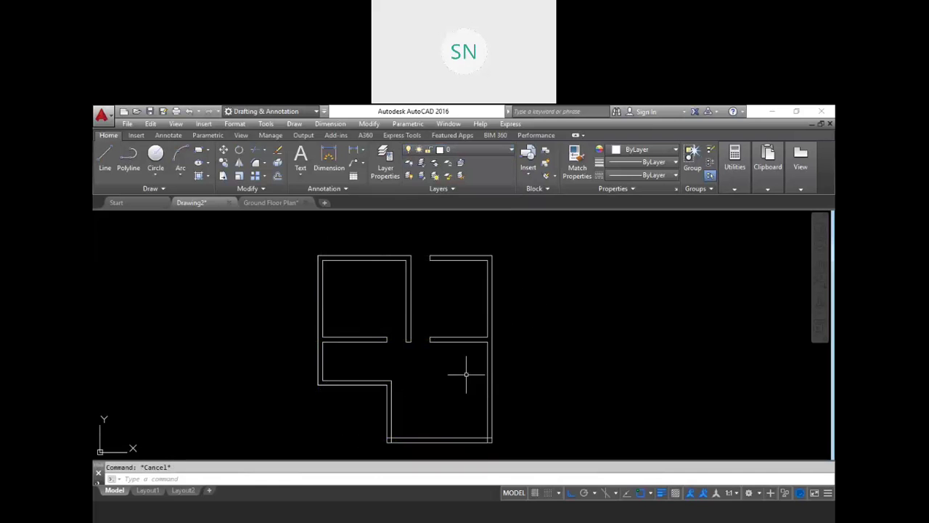
# Step: Add one new layer to the drawing's layer list with its default properties
pyautogui.moveTo(439, 383); pyautogui.dragTo(456, 390, button='middle')
pyautogui.scroll(4, 395, 323)
pyautogui.moveTo(394, 320); pyautogui.dragTo(409, 334, button='middle')
pyautogui.scroll(-2, 403, 329)
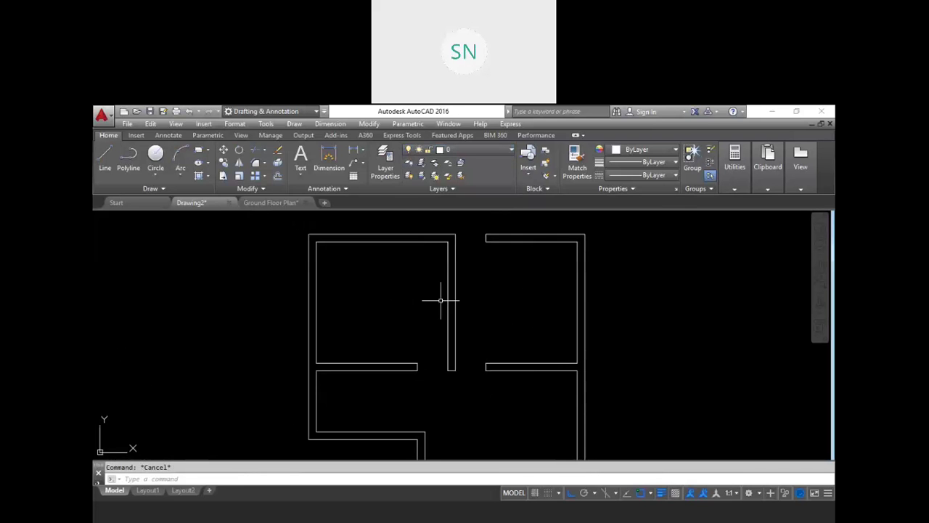
pyautogui.click(388, 168)
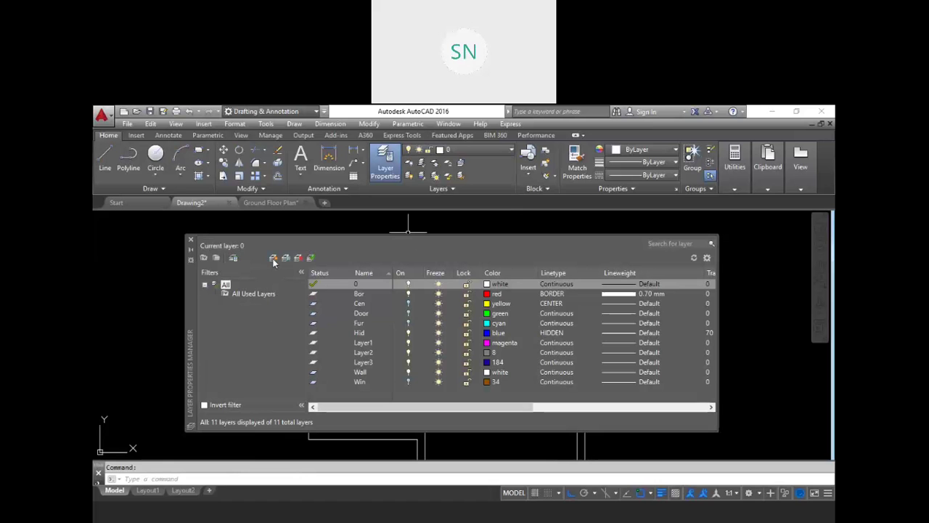
pyautogui.hotkey('alt', 'n')
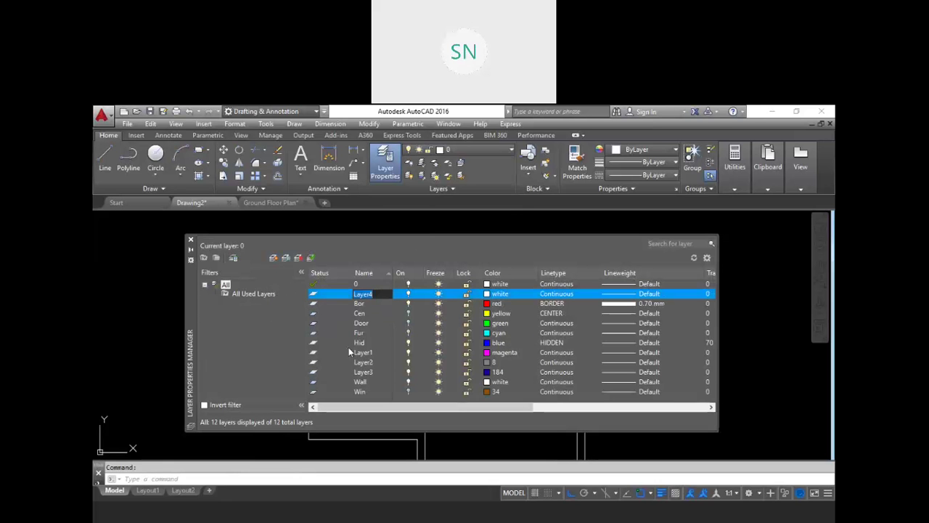
pyautogui.write('c')
pyautogui.click(191, 240)
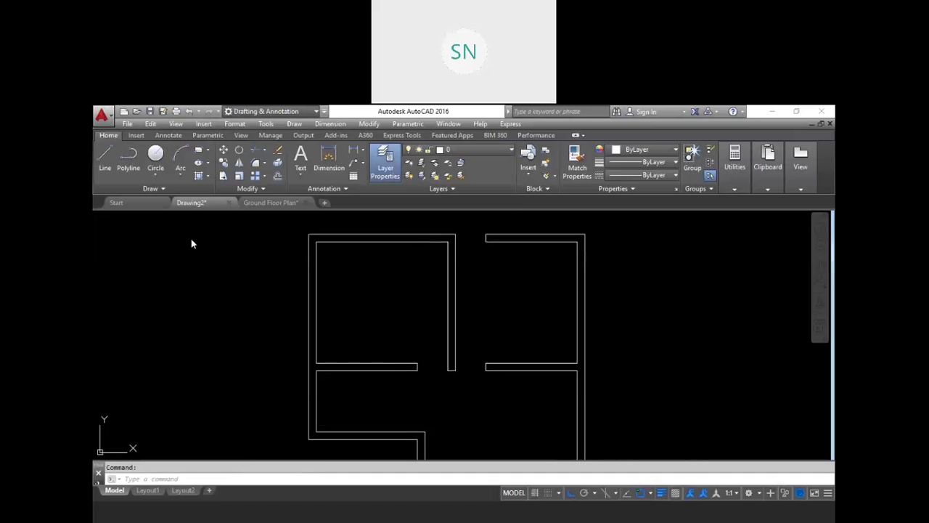
# Step: Draw a circle in the middle of the upper-left room and a vertical line from its centre up to its edge
pyautogui.write('c')
pyautogui.press('Return')
pyautogui.click(382, 298)
pyautogui.click(402, 308)
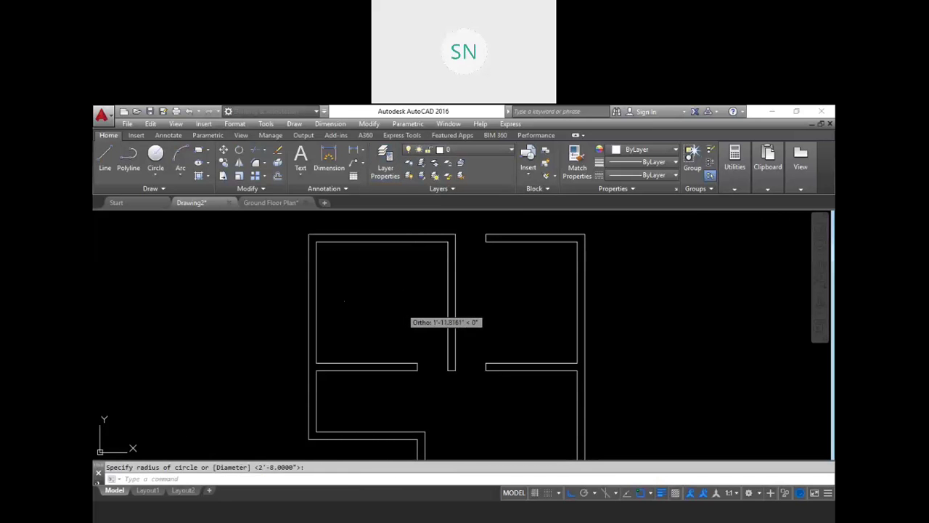
pyautogui.write('l')
pyautogui.press('Return')
pyautogui.click(382, 298)
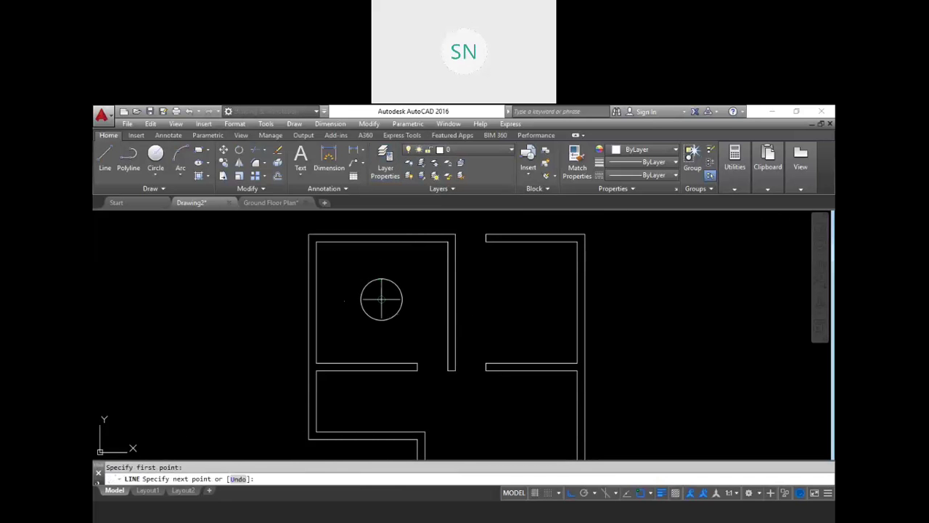
pyautogui.press('Escape')
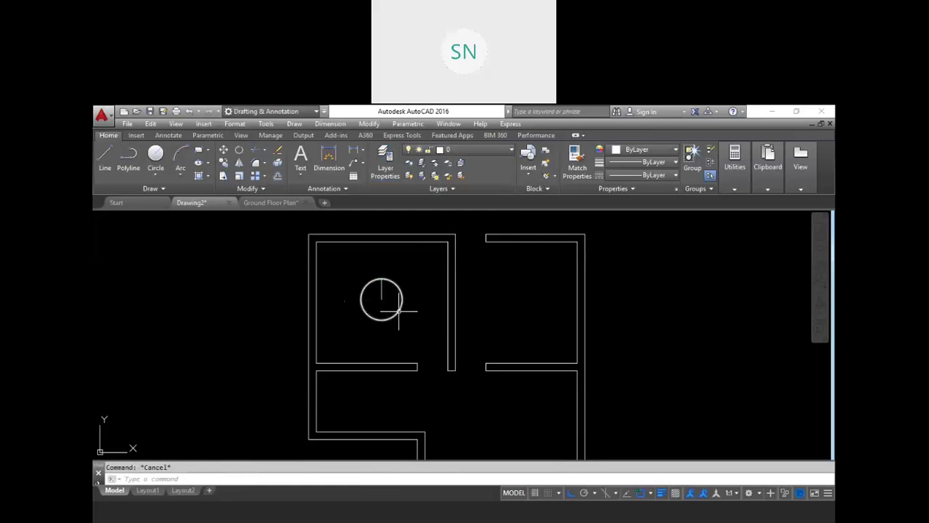
# Step: Rotate a copy of the vertical radius line by 120 degrees about the circle's centre
pyautogui.write('ro')
pyautogui.press('Return')
pyautogui.click(388, 298)
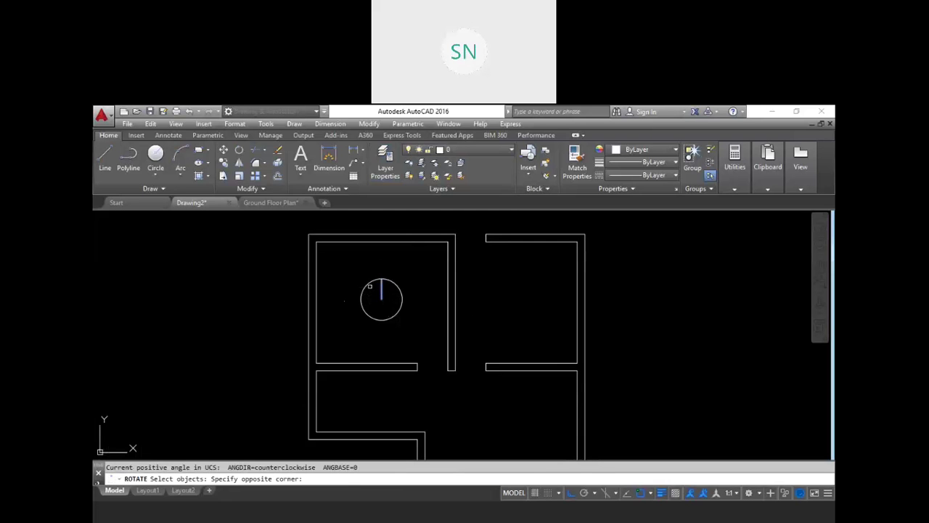
pyautogui.click(381, 296)
pyautogui.press('Return')
pyautogui.click(382, 298)
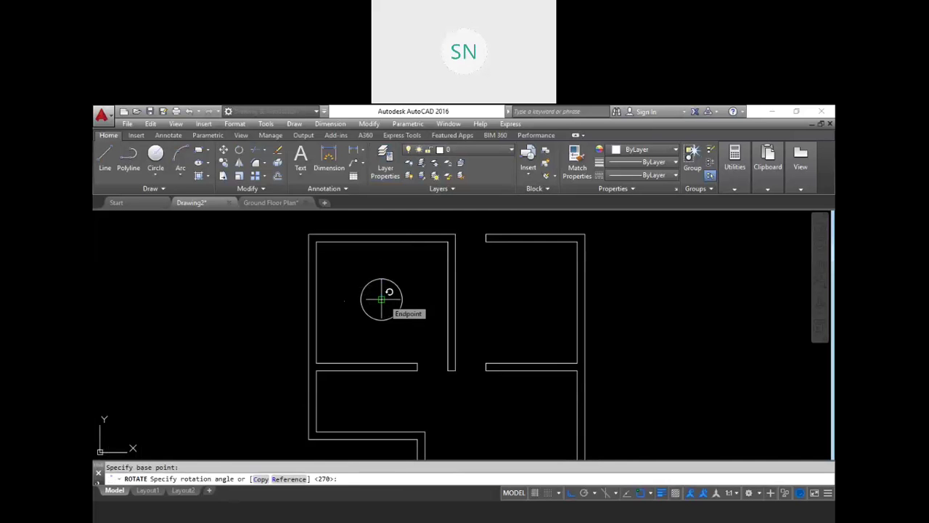
pyautogui.write('c')
pyautogui.press('Return')
pyautogui.write('120')
pyautogui.press('Return')
pyautogui.press('Escape')
# Step: Mirror the slanted radius line about the circle's vertical axis to complete the three-blade fan symbol
pyautogui.write('mi')
pyautogui.press('Return')
pyautogui.click(384, 313)
pyautogui.click(371, 302)
pyautogui.press('Return')
pyautogui.click(381, 299)
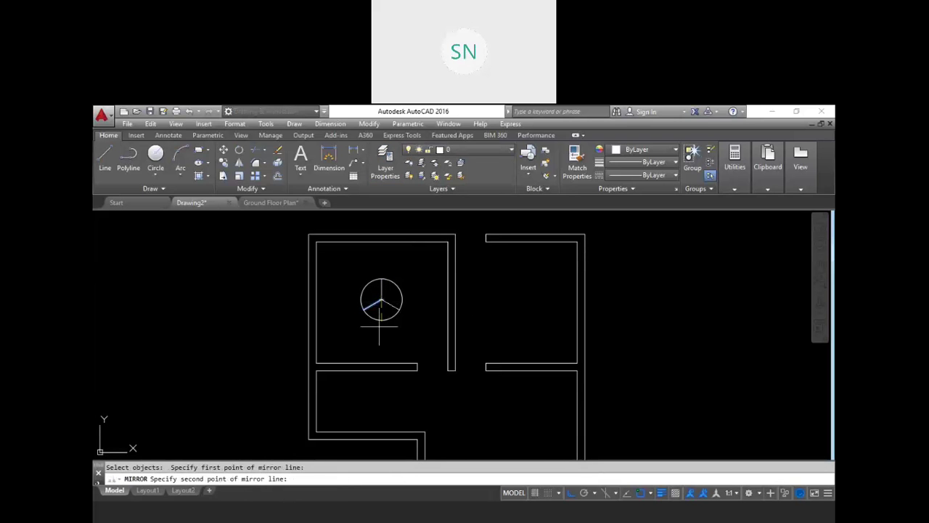
pyautogui.click(381, 331)
pyautogui.press('Escape')
# Step: Copy the whole fan symbol horizontally from the upper-left room into the upper-right room
pyautogui.write('co')
pyautogui.press('Return')
pyautogui.click(411, 333)
pyautogui.click(346, 277)
pyautogui.press('Return')
pyautogui.click(381, 300)
pyautogui.click(506, 296)
pyautogui.moveTo(501, 353); pyautogui.dragTo(520, 275, button='middle')
# Step: Copy the upper-right room's fan symbol straight down into the lower part of the large lower room
pyautogui.press('Return')
pyautogui.press('Return')
pyautogui.click(552, 284)
pyautogui.click(480, 215)
pyautogui.press('Return')
pyautogui.click(509, 234)
pyautogui.click(511, 411)
# Step: Copy the lower room's fan symbol straight up to place a second fan in that room
pyautogui.press('Return')
pyautogui.press('Return')
pyautogui.click(537, 428)
pyautogui.click(512, 404)
pyautogui.press('Return')
pyautogui.click(509, 411)
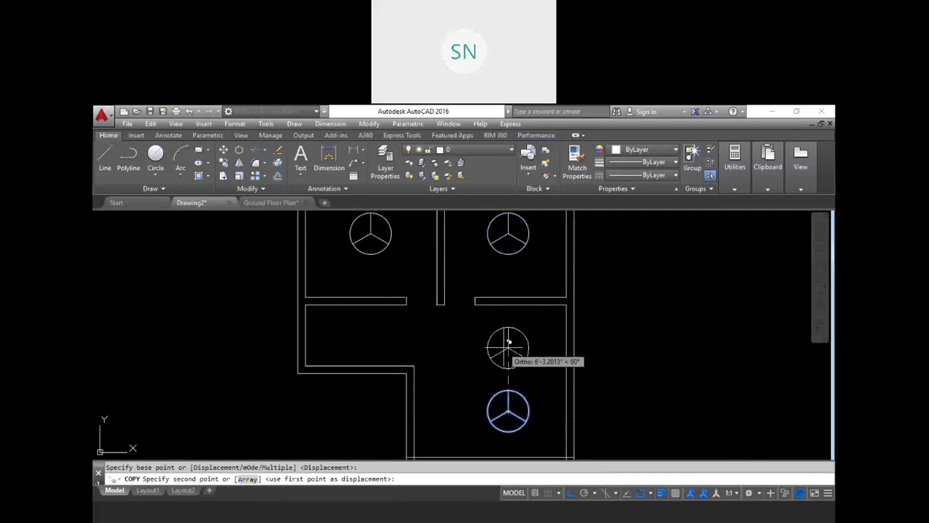
pyautogui.click(508, 352)
pyautogui.press('Escape')
# Step: Draw a small flat rectangle on the upper face of the upper-left room's bottom wall, near the wall's open end
pyautogui.scroll(4, 375, 305)
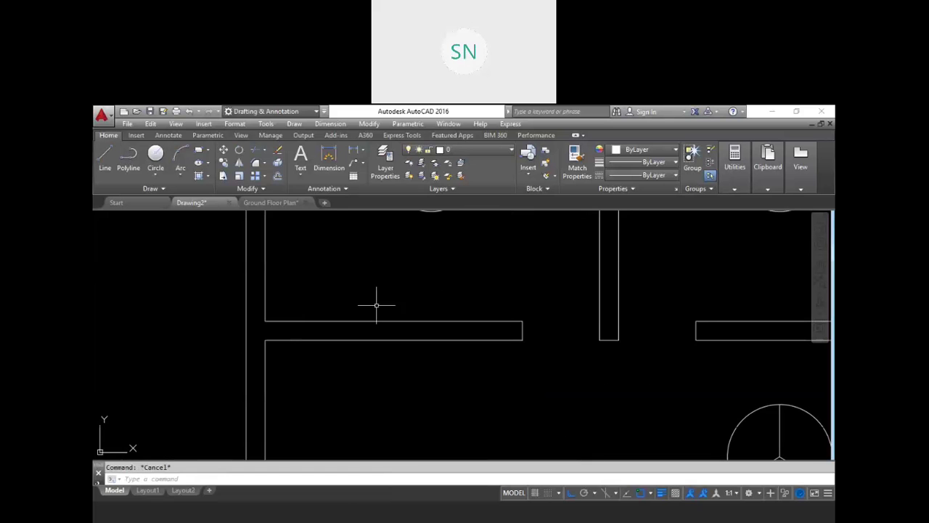
pyautogui.write('rec')
pyautogui.press('Return')
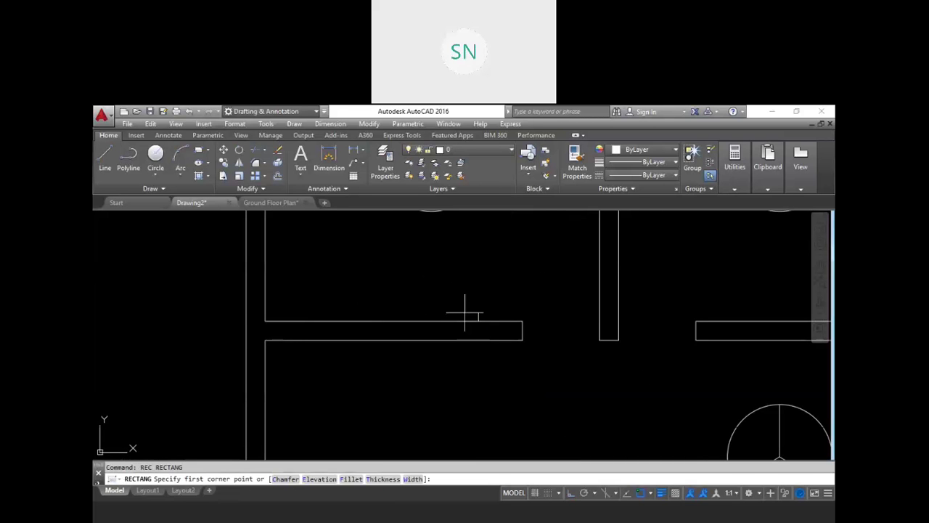
pyautogui.click(478, 320)
pyautogui.click(450, 313)
pyautogui.press('Escape')
# Step: Copy the small wall rectangle horizontally across to the bottom wall of the upper-right room
pyautogui.moveTo(494, 325); pyautogui.dragTo(466, 320, button='middle')
pyautogui.write('co')
pyautogui.press('Return')
pyautogui.click(474, 286)
pyautogui.click(433, 313)
pyautogui.press('Return')
pyautogui.click(423, 312)
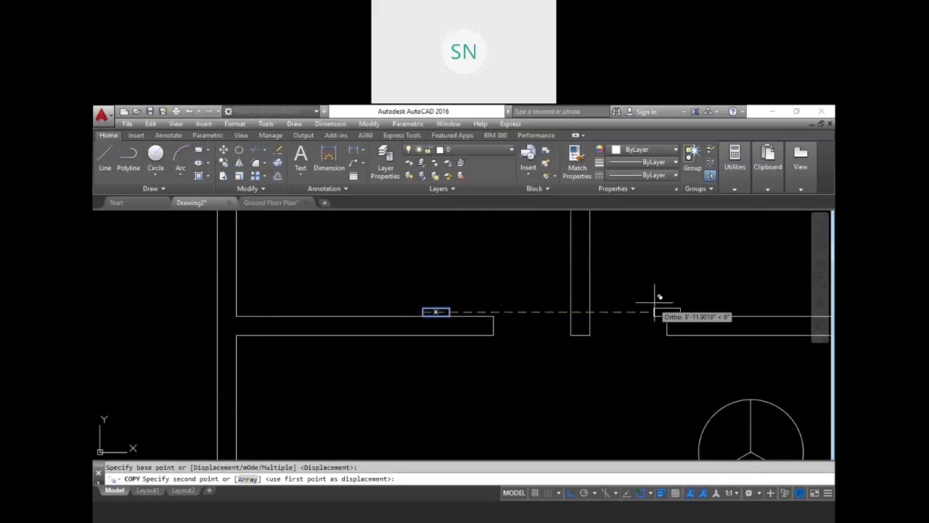
pyautogui.moveTo(699, 297); pyautogui.dragTo(581, 310, button='middle')
pyautogui.click(602, 327)
pyautogui.press('Escape')
# Step: Move the copied rectangle up so it sits on the upper face of the upper-right room's bottom wall
pyautogui.write('m')
pyautogui.press('Return')
pyautogui.click(635, 339)
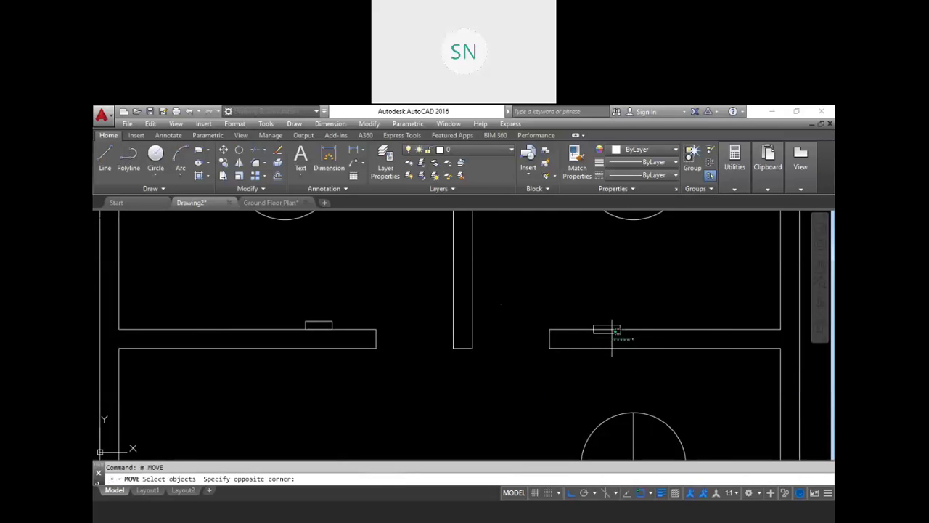
pyautogui.click(609, 331)
pyautogui.scroll(3, 605, 336)
pyautogui.press('Return')
pyautogui.click(576, 330)
pyautogui.click(576, 320)
pyautogui.press('Escape')
# Step: Copy the upper-right room's small rectangle straight down onto the underside of the same wall
pyautogui.scroll(-5, 543, 305)
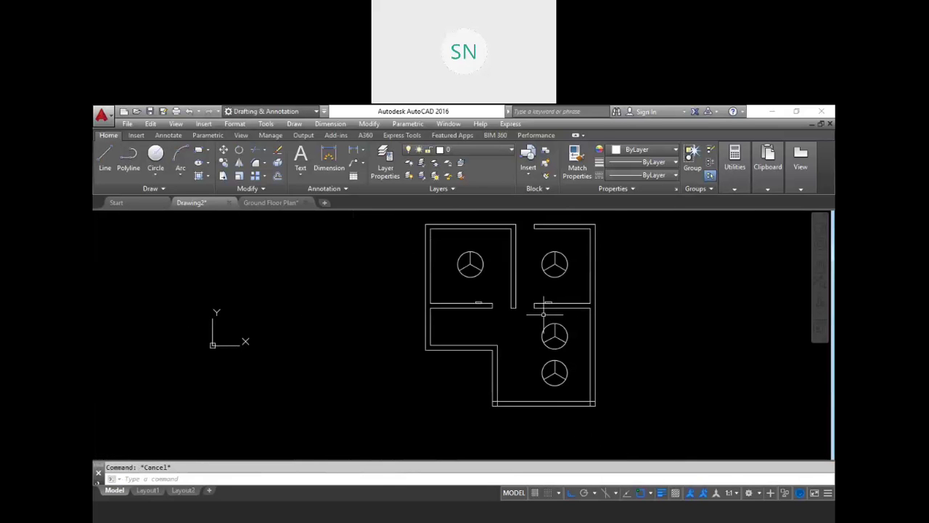
pyautogui.scroll(4, 541, 307)
pyautogui.write('co')
pyautogui.press('Return')
pyautogui.scroll(4, 550, 298)
pyautogui.click(537, 301)
pyautogui.click(481, 339)
pyautogui.press('Return')
pyautogui.click(483, 325)
pyautogui.click(481, 366)
# Step: Copy the rectangle beneath that wall down onto the upper face of the lower room's bottom wall
pyautogui.moveTo(483, 372); pyautogui.dragTo(482, 326, button='middle')
pyautogui.scroll(-2, 482, 326)
pyautogui.press('Return')
pyautogui.click(491, 328)
pyautogui.click(482, 331)
pyautogui.press('Return')
pyautogui.click(482, 331)
pyautogui.moveTo(481, 355); pyautogui.dragTo(479, 317, button='middle')
pyautogui.scroll(-2, 483, 319)
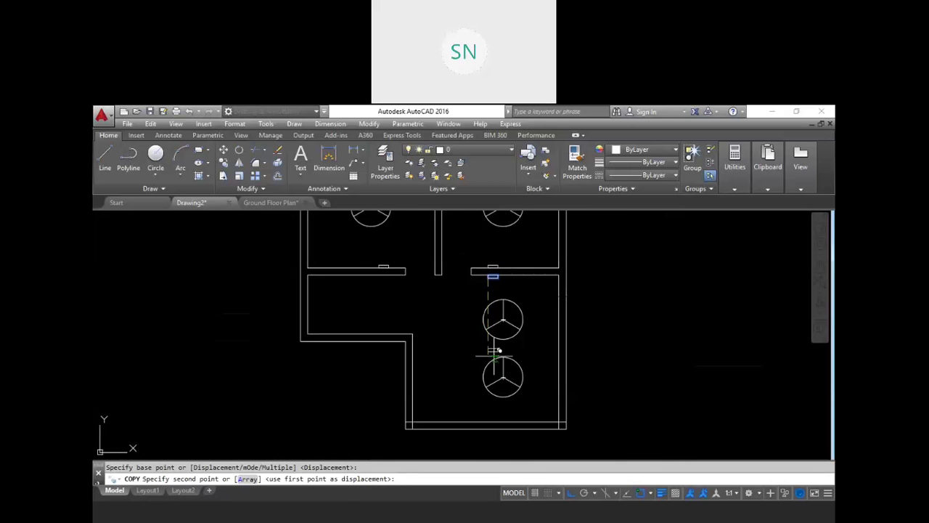
pyautogui.click(483, 422)
pyautogui.scroll(6, 482, 423)
pyautogui.press('Escape')
# Step: Draw a short vertical line down from the inner face of the upper-left room's top wall, near its left corner
pyautogui.moveTo(459, 363); pyautogui.dragTo(501, 382, button='middle')
pyautogui.scroll(-4, 502, 382)
pyautogui.moveTo(474, 338); pyautogui.dragTo(496, 393, button='middle')
pyautogui.scroll(2, 492, 375)
pyautogui.moveTo(414, 318); pyautogui.dragTo(477, 417, button='middle')
pyautogui.scroll(-4, 464, 371)
pyautogui.scroll(2, 440, 286)
pyautogui.moveTo(439, 273); pyautogui.dragTo(454, 306, button='middle')
pyautogui.scroll(-2, 389, 305)
pyautogui.moveTo(390, 305); pyautogui.dragTo(409, 333, button='middle')
pyautogui.scroll(3, 453, 321)
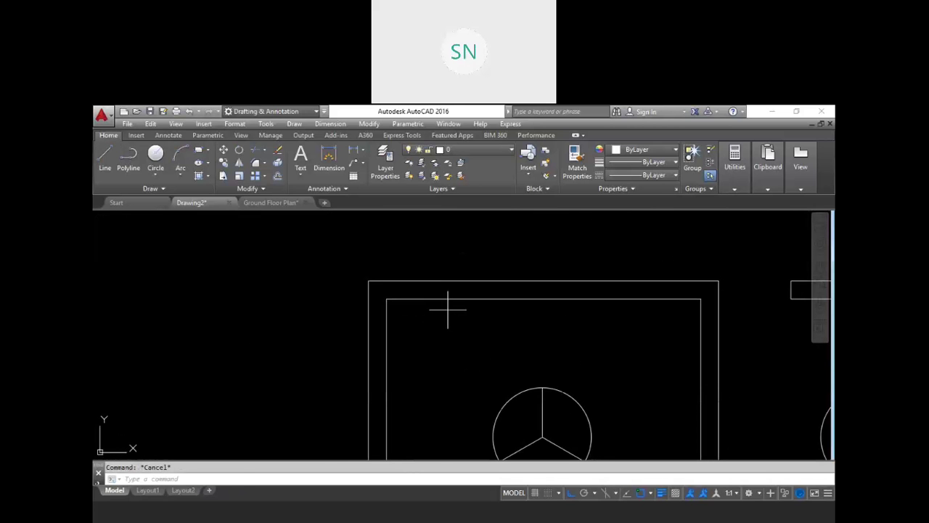
pyautogui.write('l')
pyautogui.press('Return')
pyautogui.click(442, 298)
pyautogui.click(441, 309)
pyautogui.scroll(4, 449, 317)
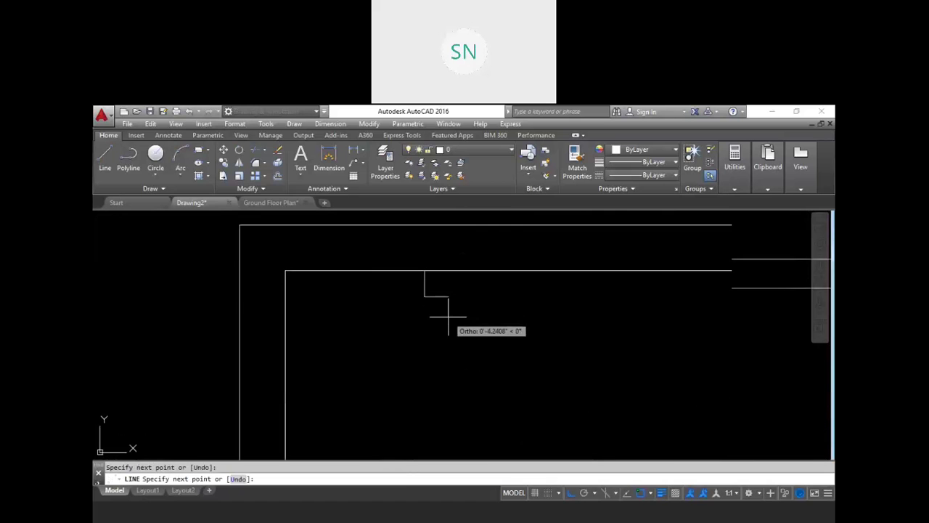
pyautogui.press('Escape')
# Step: Draw a small circle centred on the short line's lower end to form a wall light symbol
pyautogui.write('c')
pyautogui.press('Return')
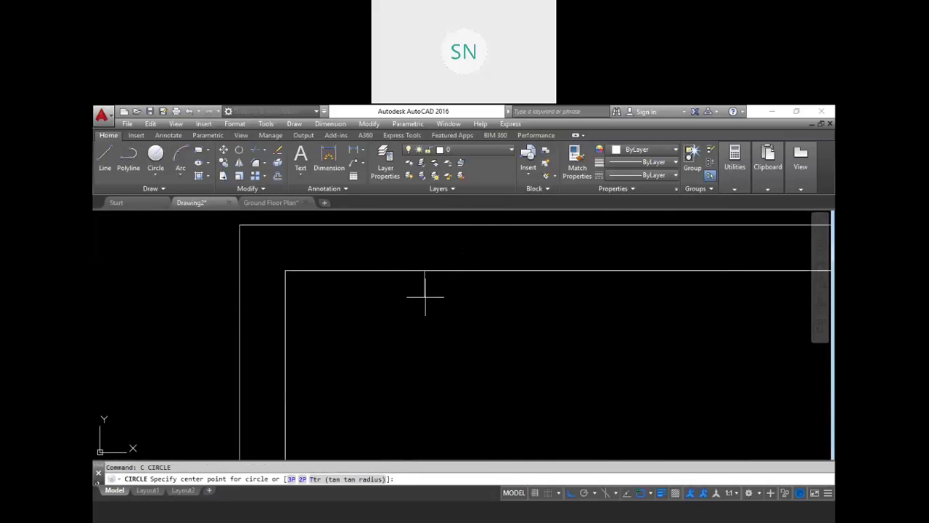
pyautogui.click(424, 296)
pyautogui.press('Return')
pyautogui.press('Escape')
# Step: Copy the wall light symbol along the upper-left room's top wall to a point near its right corner
pyautogui.scroll(-4, 436, 334)
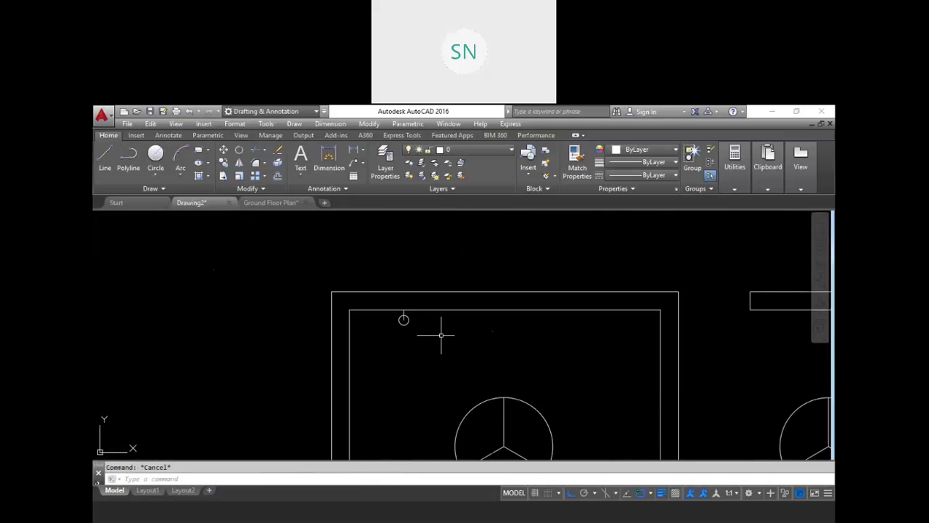
pyautogui.write('co')
pyautogui.press('Return')
pyautogui.click(444, 338)
pyautogui.click(396, 312)
pyautogui.press('Return')
pyautogui.click(404, 311)
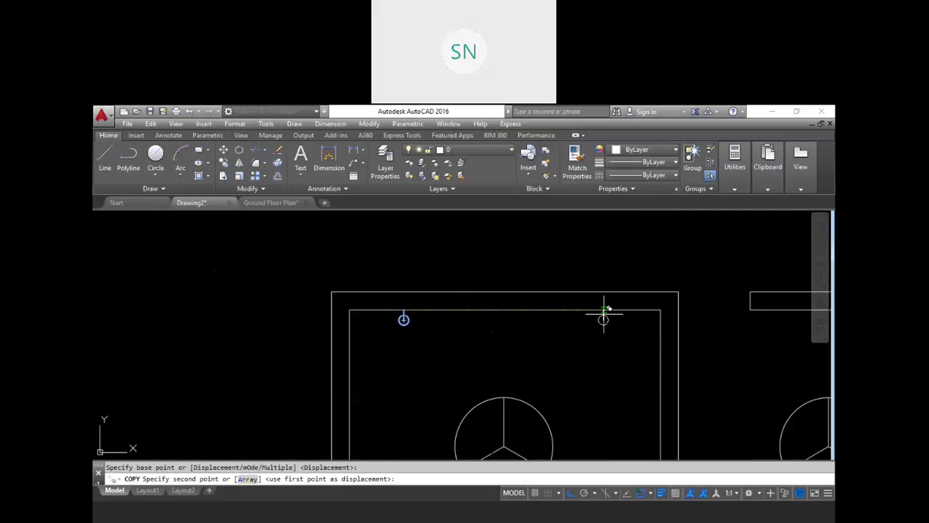
pyautogui.click(604, 314)
# Step: Copy both wall light symbols horizontally to the upper-right room, with the right one under its top wall
pyautogui.moveTo(622, 342); pyautogui.dragTo(482, 339, button='middle')
pyautogui.press('Return')
pyautogui.press('Return')
pyautogui.click(493, 351)
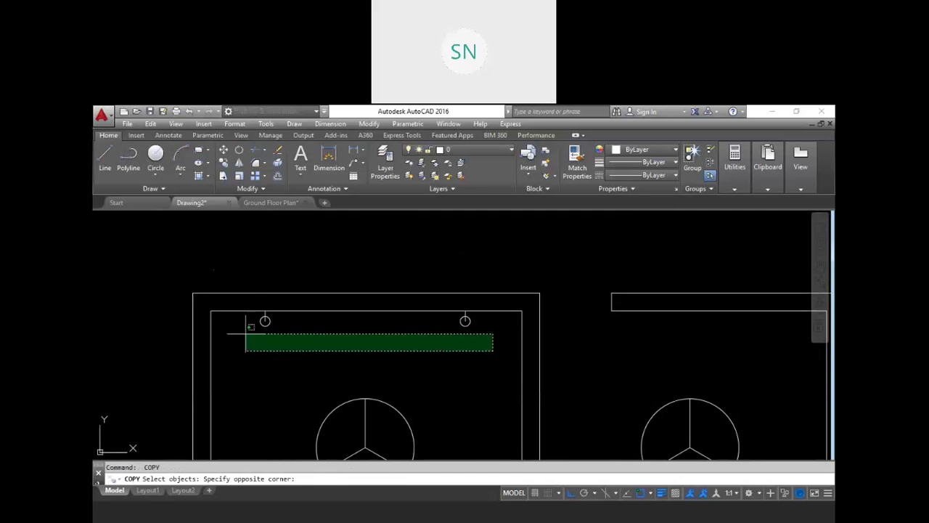
pyautogui.click(257, 310)
pyautogui.press('Return')
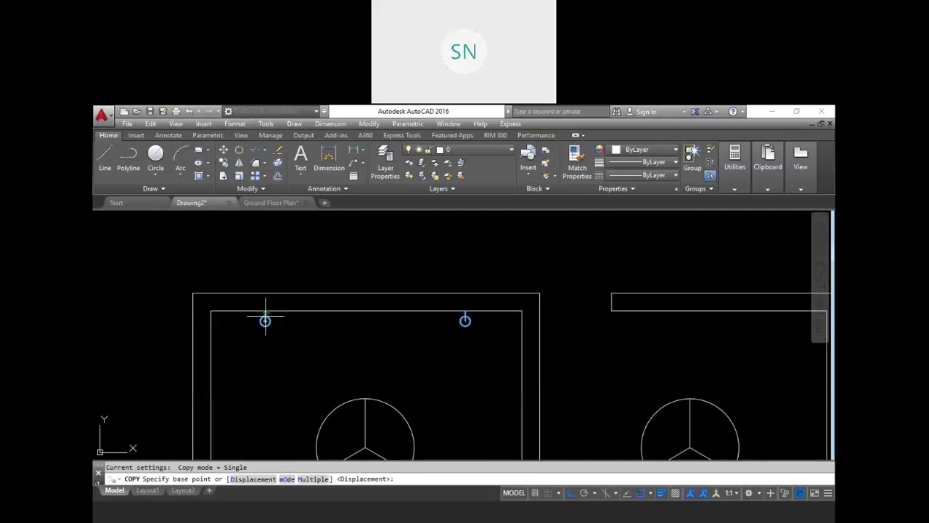
pyautogui.click(265, 311)
pyautogui.moveTo(530, 323); pyautogui.dragTo(245, 323, button='middle')
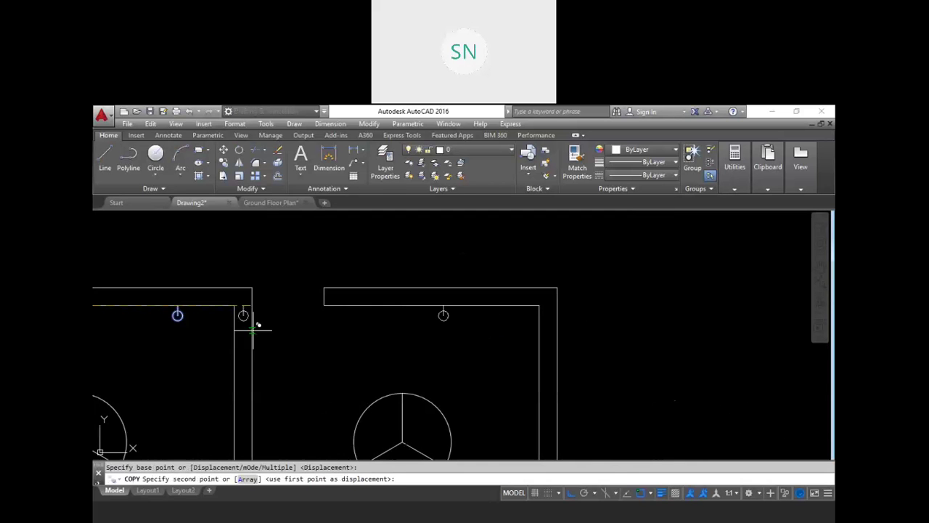
pyautogui.click(307, 332)
pyautogui.press('Escape')
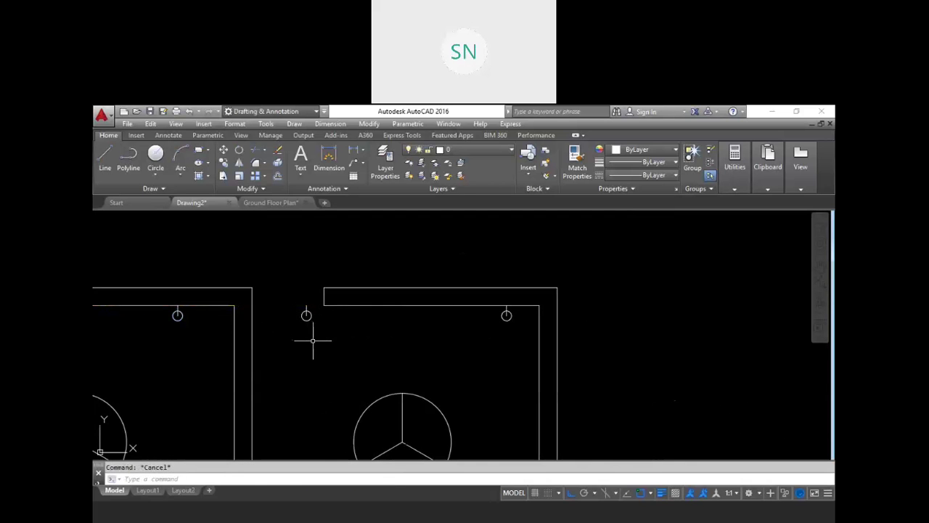
# Step: Move the light symbol lying in the wall opening horizontally right, under the upper-right room's top wall
pyautogui.press('Return')
pyautogui.click(317, 342)
pyautogui.click(288, 301)
pyautogui.press('Return')
pyautogui.click(309, 346)
pyautogui.click(365, 345)
pyautogui.press('Escape')
# Step: Draw a three-point arc from the upper-left room's switchboard, bulging right, to the centre of its fan
pyautogui.scroll(-5, 405, 356)
pyautogui.moveTo(371, 329); pyautogui.dragTo(399, 332, button='middle')
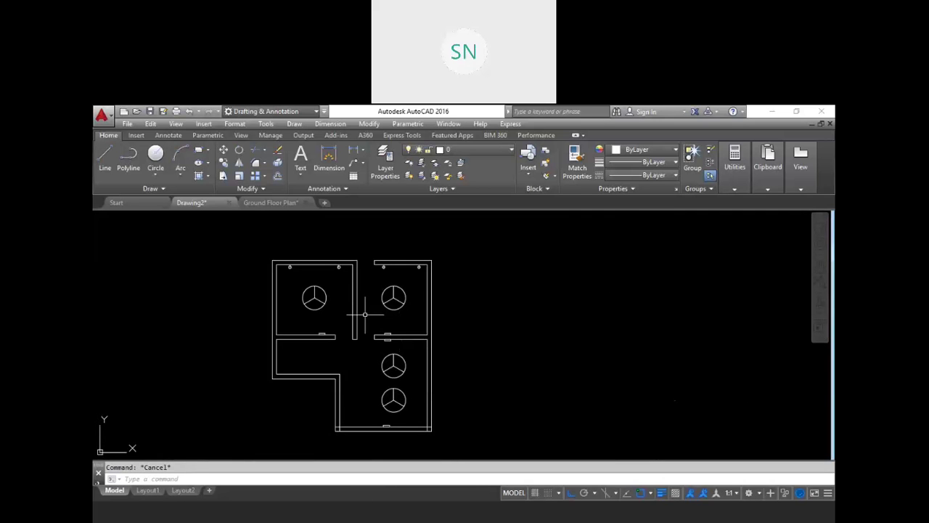
pyautogui.moveTo(314, 314); pyautogui.dragTo(325, 322, button='middle')
pyautogui.scroll(4, 334, 330)
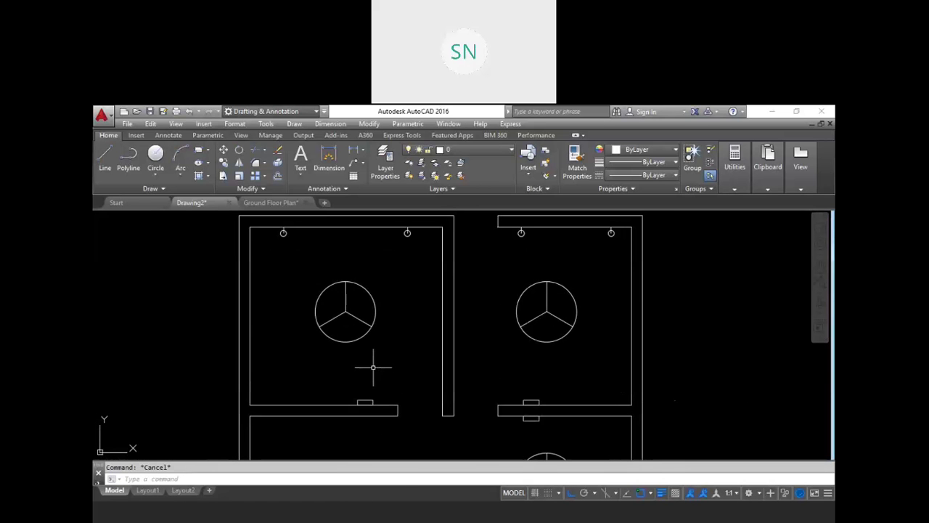
pyautogui.write('a')
pyautogui.press('Return')
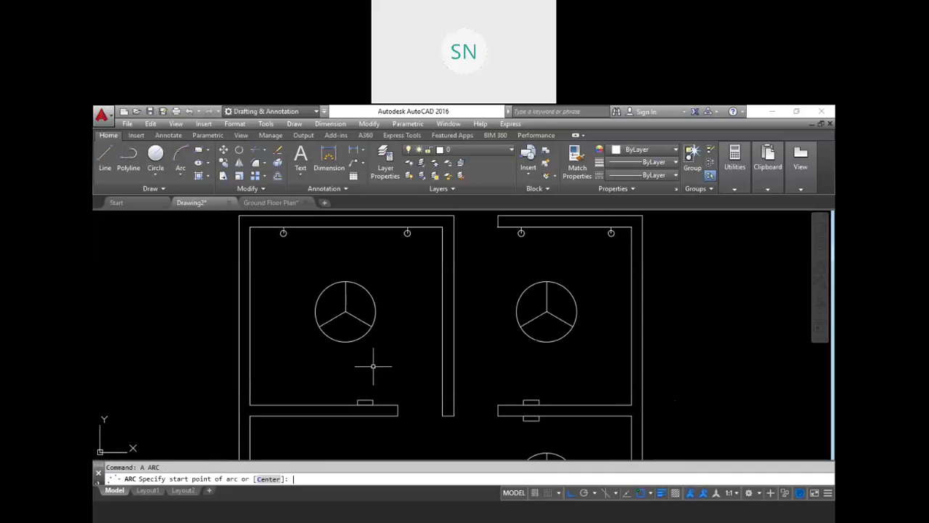
pyautogui.click(366, 400)
pyautogui.click(381, 358)
pyautogui.click(345, 313)
# Step: Draw arcs from the upper-left room's switchboard to its right and left wall lights, bulging outward around the fan
pyautogui.press('Return')
pyautogui.click(366, 401)
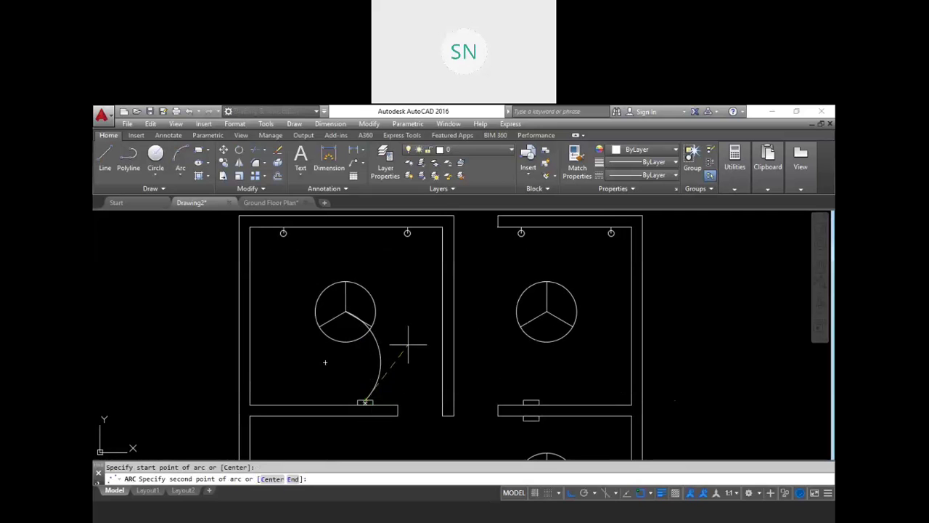
pyautogui.click(407, 233)
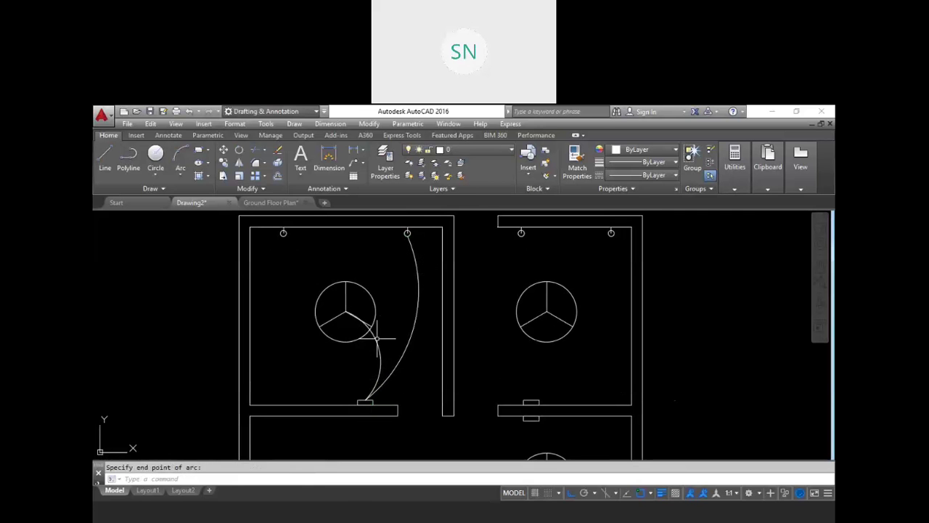
pyautogui.click(369, 396)
pyautogui.press('Return')
pyautogui.click(366, 401)
pyautogui.click(307, 342)
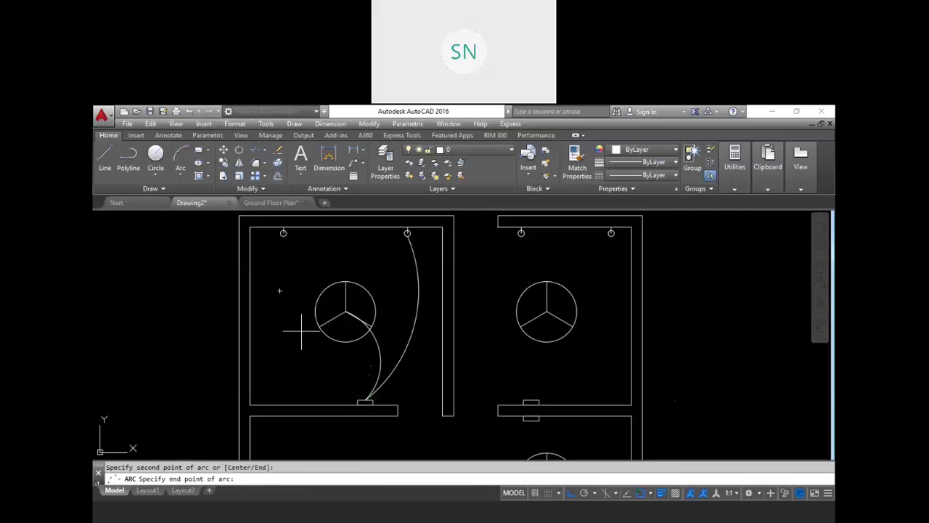
pyautogui.click(283, 233)
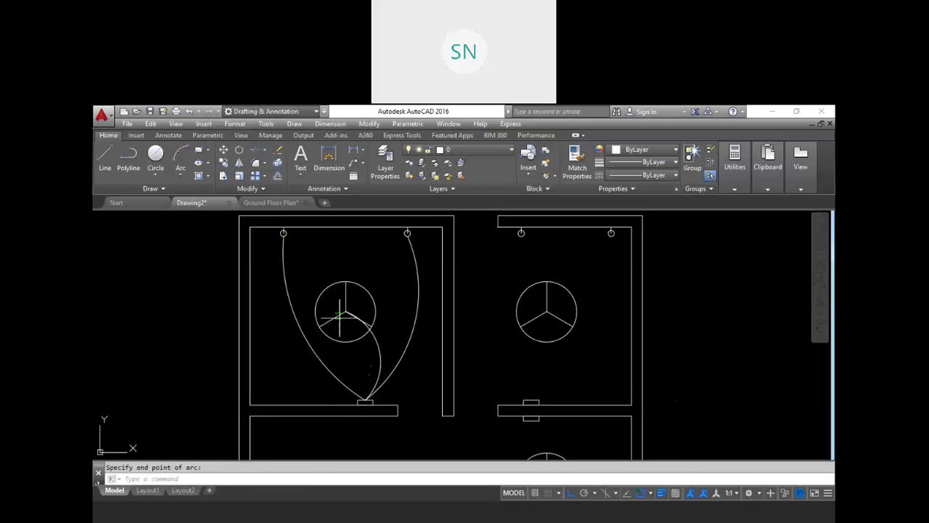
pyautogui.press('Escape')
pyautogui.click(402, 373)
pyautogui.click(368, 366)
pyautogui.click(359, 374)
pyautogui.click(332, 384)
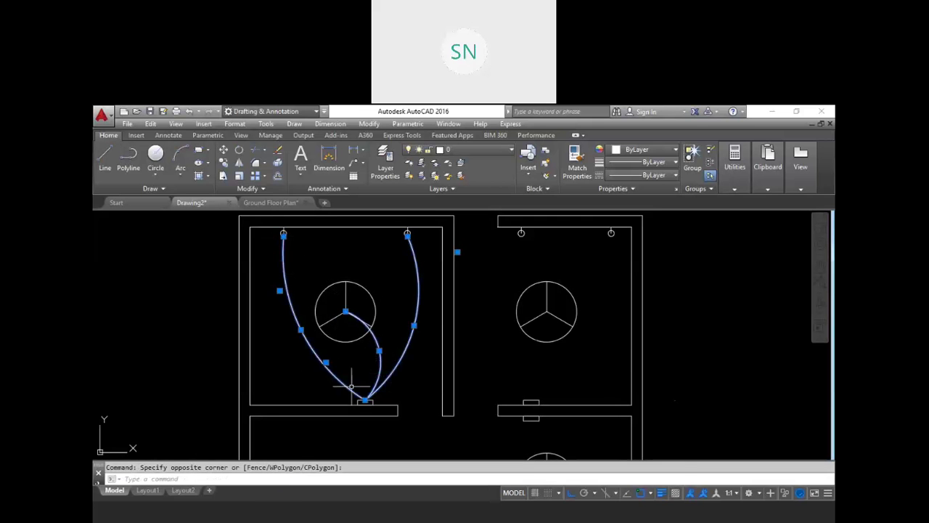
pyautogui.press('Escape')
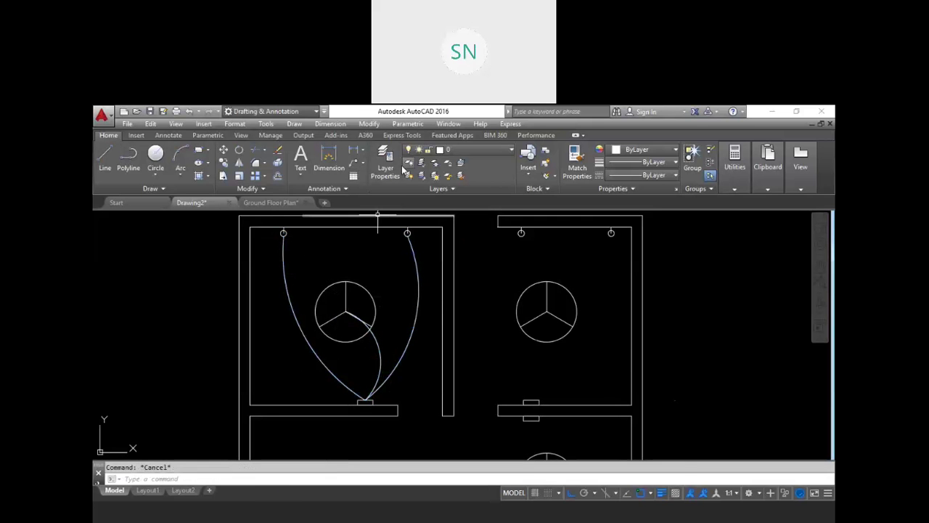
# Step: Create a new layer named wire and set its colour to cyan
pyautogui.click(386, 169)
pyautogui.click(273, 258)
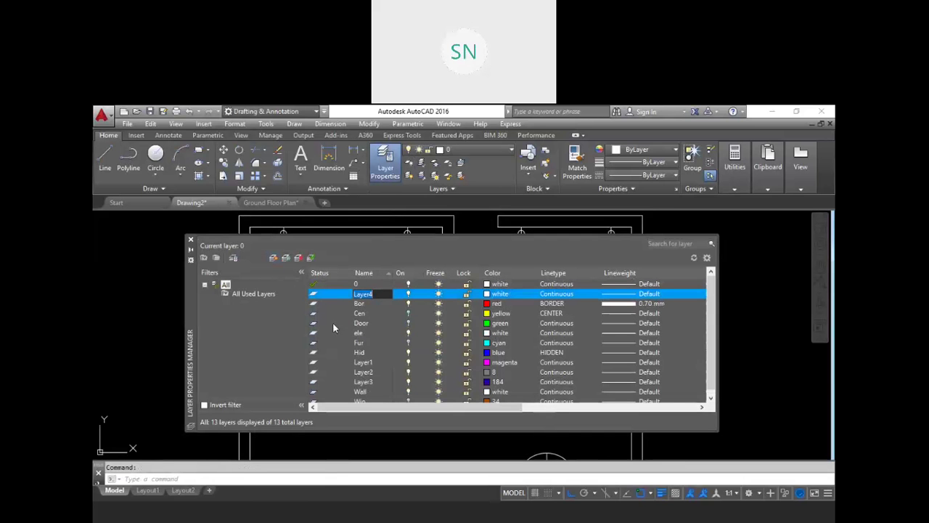
pyautogui.write('wire')
pyautogui.click(499, 294)
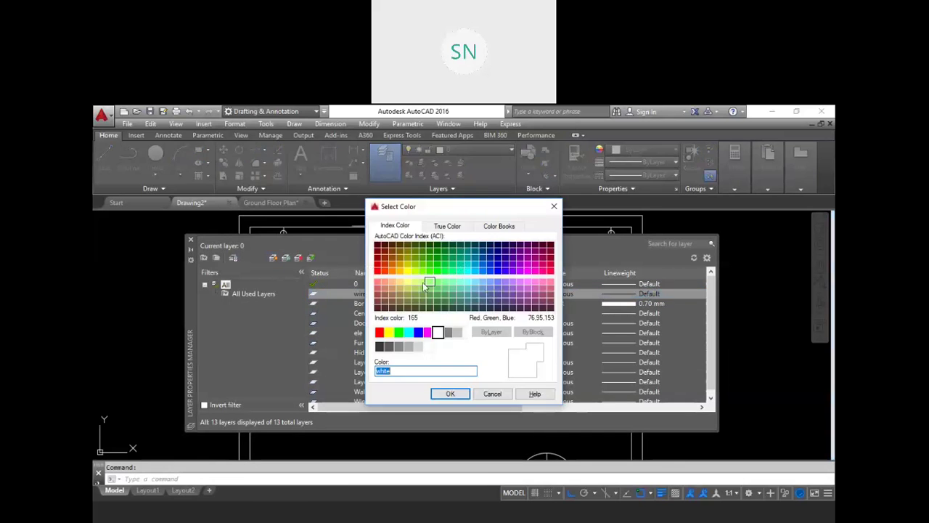
pyautogui.click(409, 332)
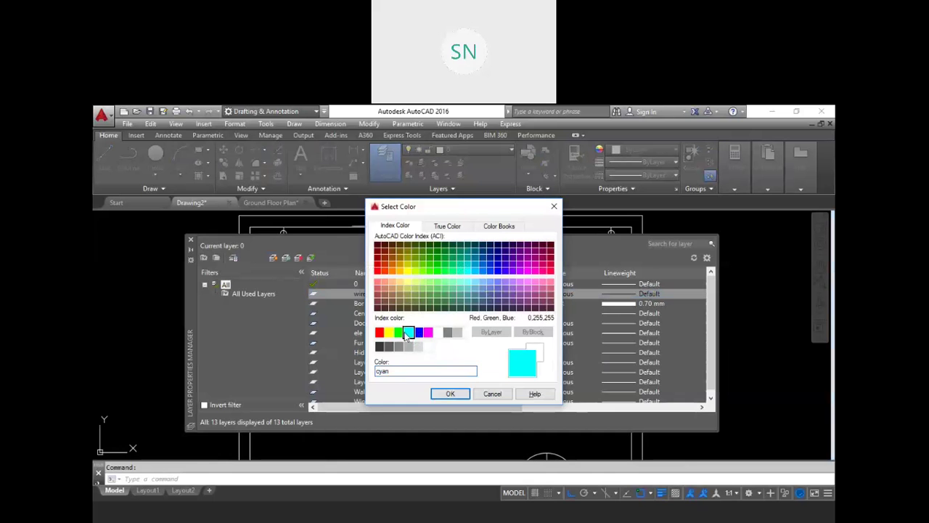
pyautogui.click(451, 394)
# Step: Load the ACAD_ISO07W100 dotted linetype and assign it to the wire layer
pyautogui.click(556, 294)
pyautogui.click(556, 289)
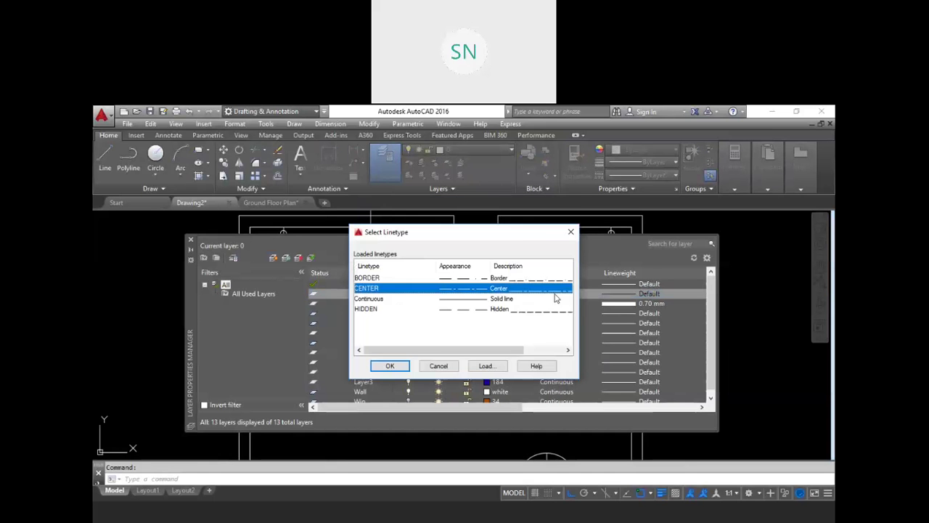
pyautogui.click(486, 365)
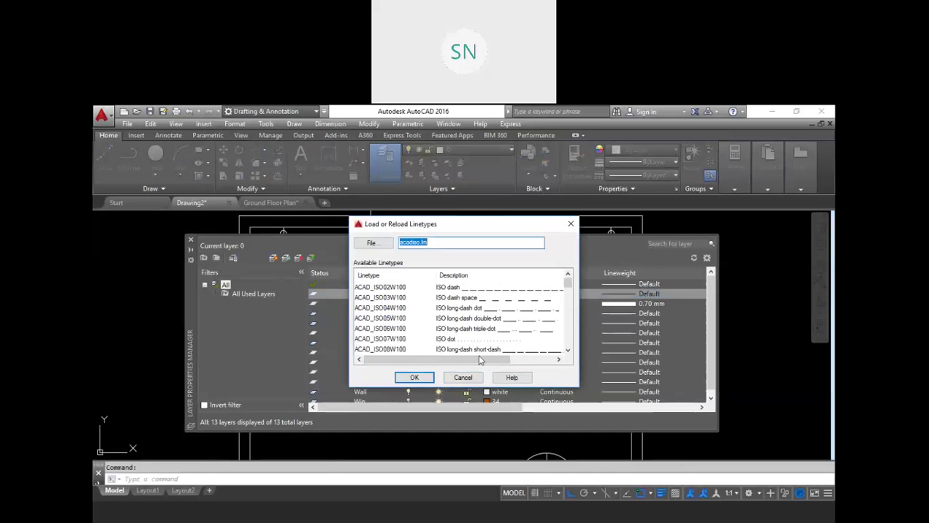
pyautogui.click(405, 339)
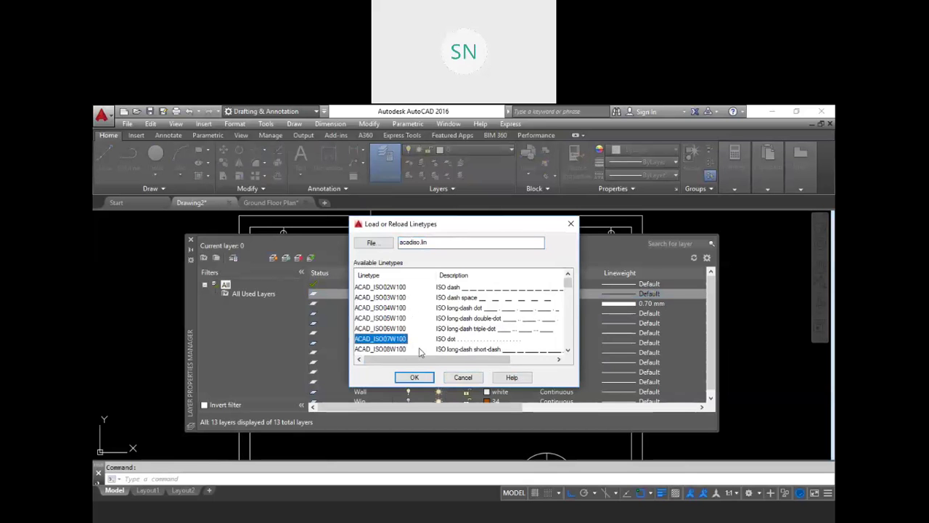
pyautogui.click(400, 380)
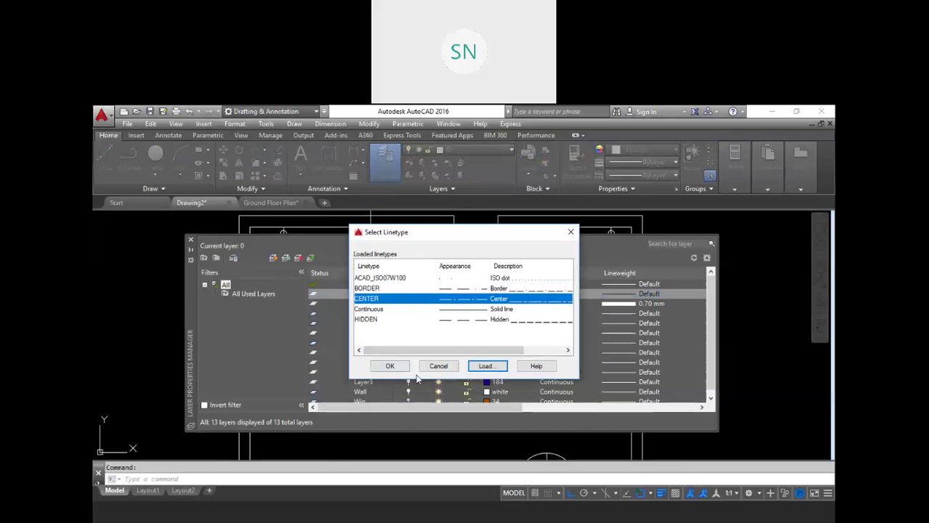
pyautogui.click(453, 281)
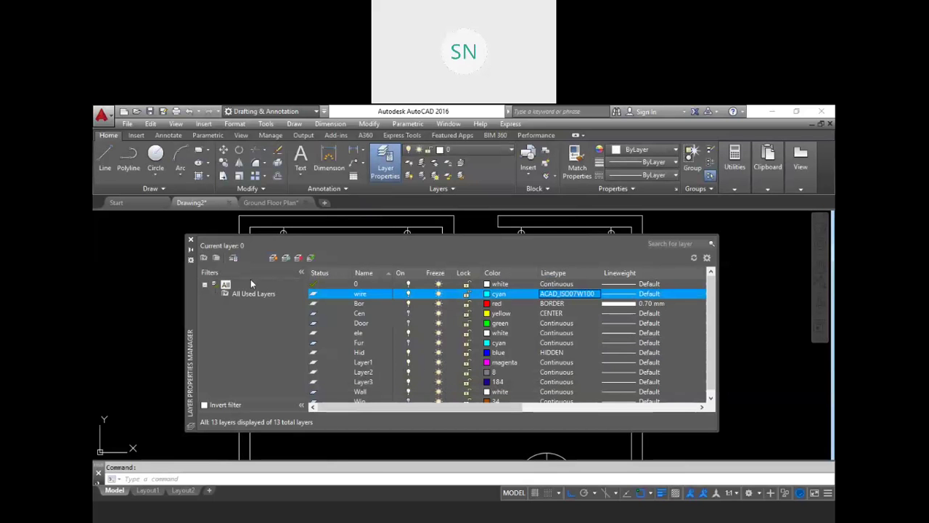
pyautogui.click(191, 241)
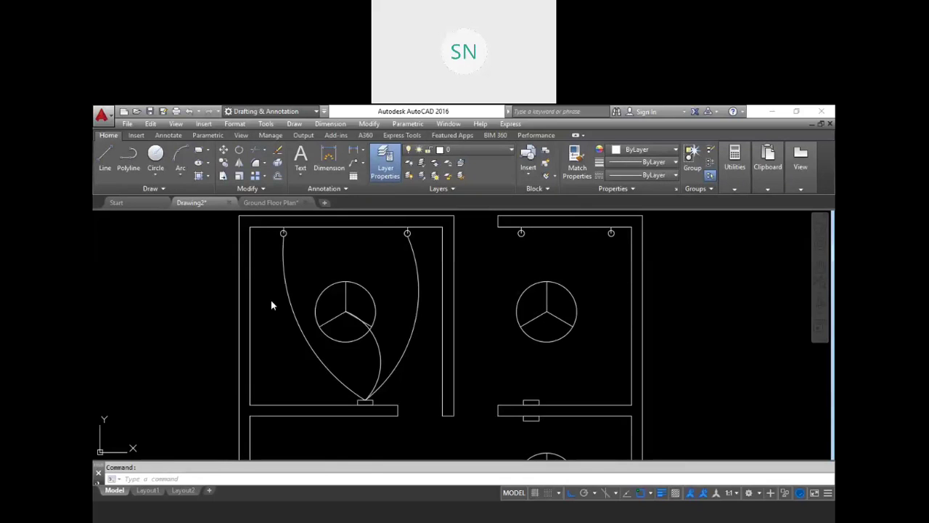
# Step: Put the three connecting arcs in the upper-left room on the wire layer
pyautogui.click(408, 383)
pyautogui.click(319, 362)
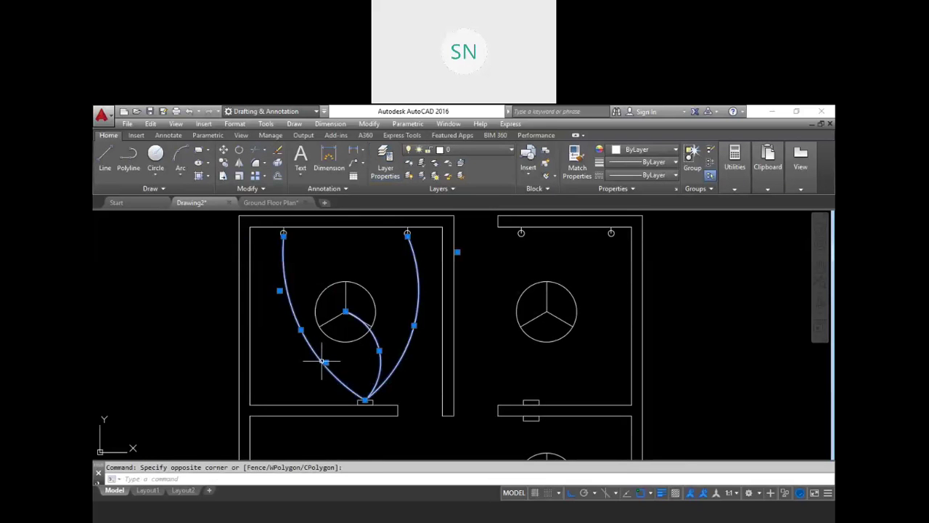
pyautogui.click(469, 151)
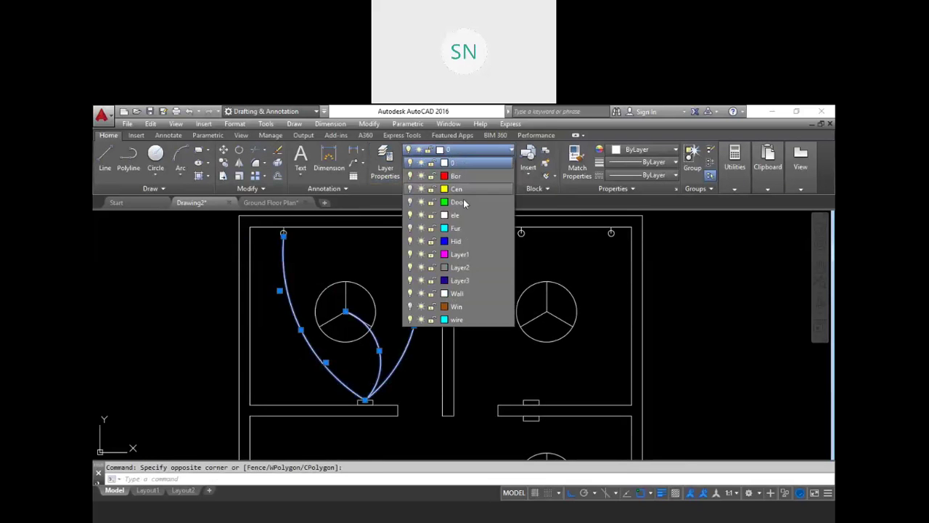
pyautogui.click(465, 320)
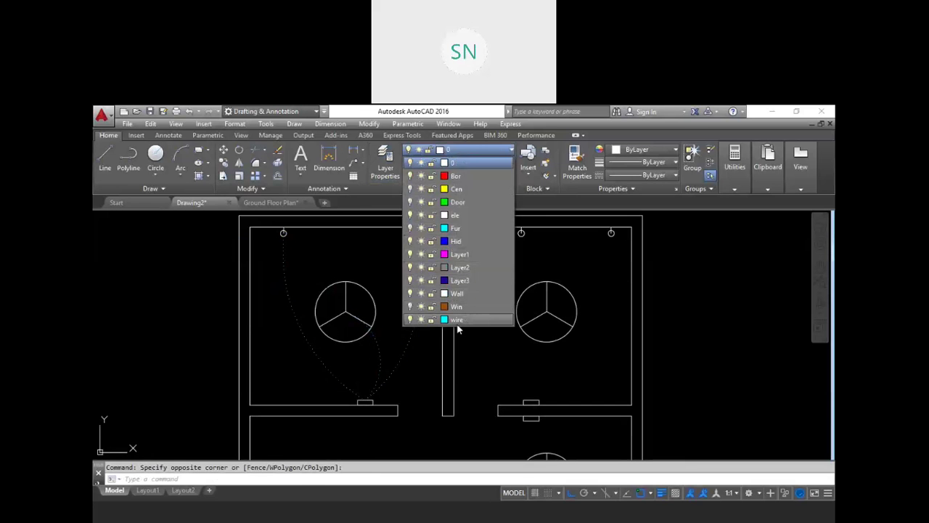
pyautogui.click(459, 321)
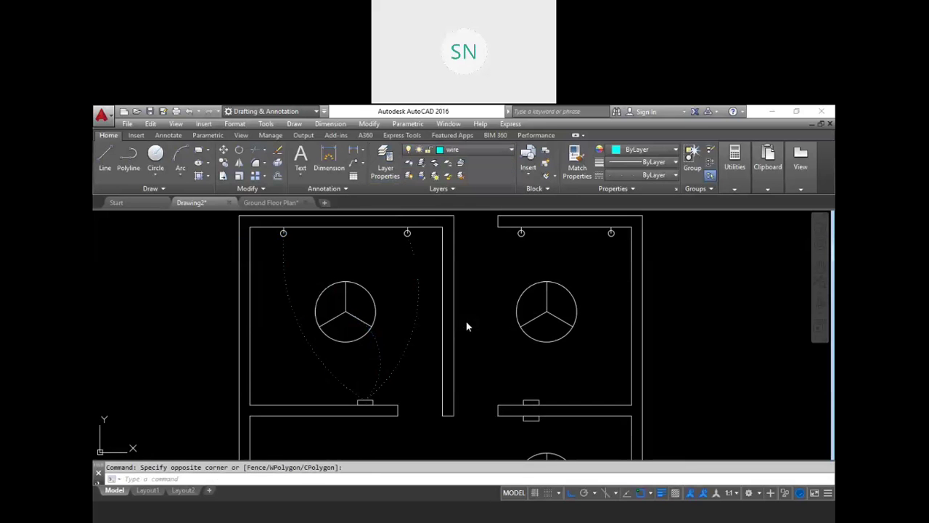
pyautogui.press('Escape')
# Step: Draw an arc from the upper-right room's switchboard, bulging left, to the centre of its fan
pyautogui.moveTo(460, 348); pyautogui.dragTo(407, 347, button='middle')
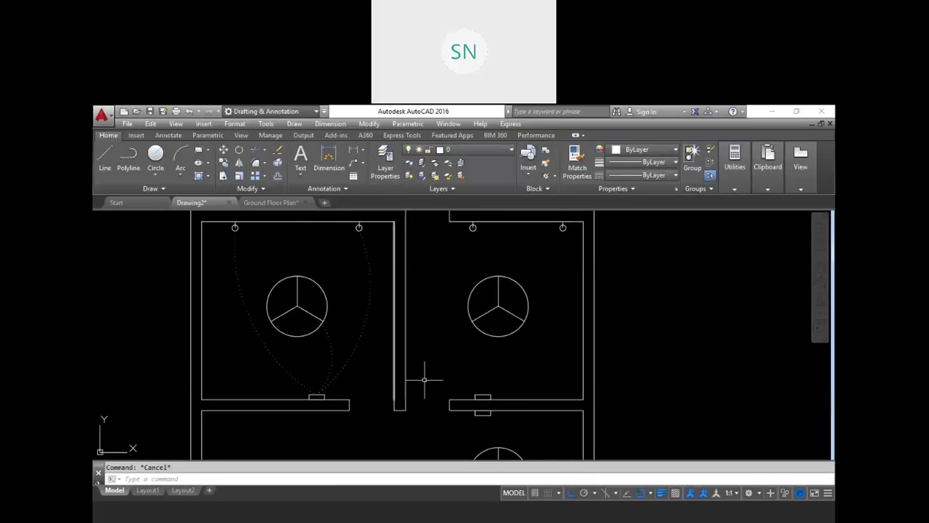
pyautogui.write('arc')
pyautogui.press('Return')
pyautogui.click(483, 396)
pyautogui.click(469, 370)
pyautogui.click(498, 306)
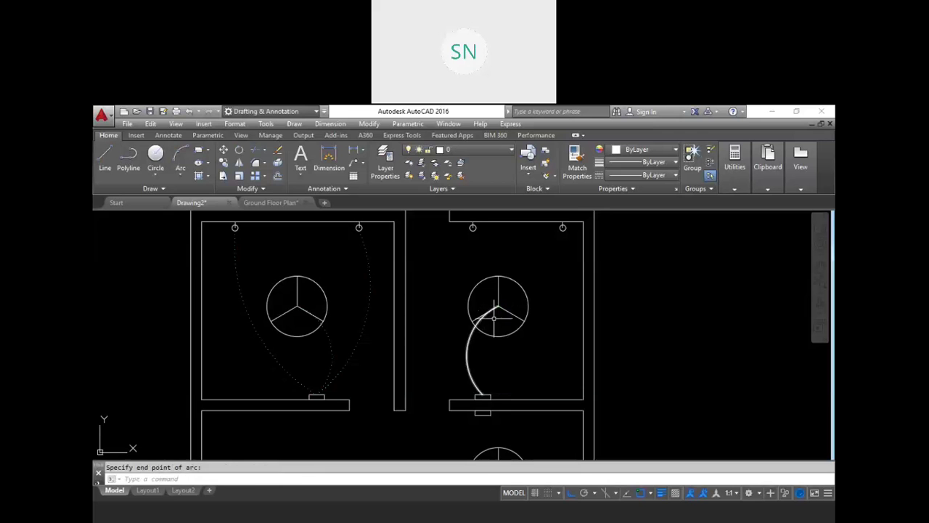
# Step: Draw arcs from the upper-right room's switchboard to its left and right wall lights, passing around the fan
pyautogui.press('Return')
pyautogui.click(483, 396)
pyautogui.click(445, 319)
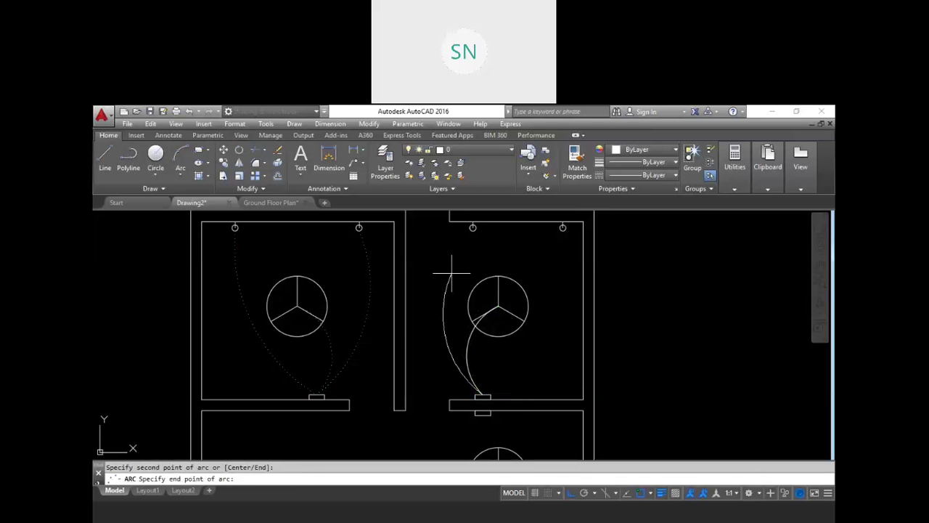
pyautogui.click(472, 227)
pyautogui.press('Return')
pyautogui.click(483, 396)
pyautogui.click(556, 326)
pyautogui.click(563, 227)
pyautogui.press('Return')
pyautogui.moveTo(528, 328); pyautogui.dragTo(498, 215, button='middle')
pyautogui.press('Return')
pyautogui.click(456, 297)
pyautogui.press('Escape')
pyautogui.click(432, 340)
pyautogui.click(394, 314)
pyautogui.write('e')
pyautogui.press('Return')
# Step: Draw an arc from the switchboard below the dividing wall, bulging right, to the centre of the lower room's upper fan
pyautogui.moveTo(407, 321); pyautogui.dragTo(407, 289, button='middle')
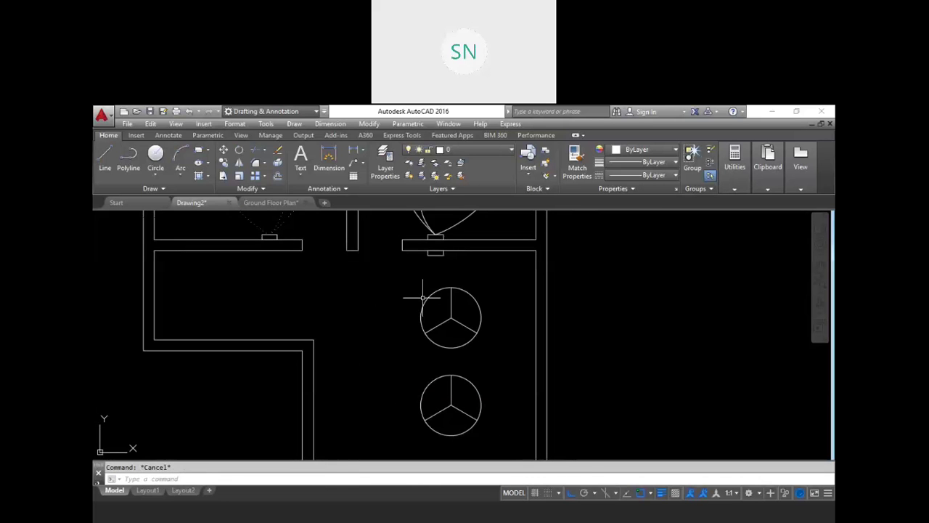
pyautogui.write('a')
pyautogui.press('Return')
pyautogui.click(443, 253)
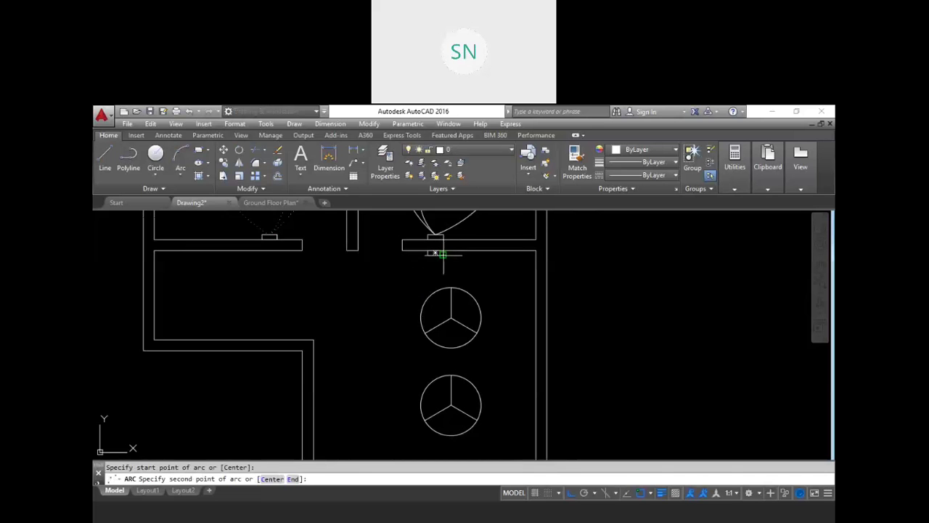
pyautogui.click(480, 285)
pyautogui.click(456, 319)
pyautogui.press('Escape')
# Step: Draw an arc from the lower room's upper fan, around the right of the lower fan, to the bottom-wall switchboard
pyautogui.press('Return')
pyautogui.click(453, 320)
pyautogui.click(499, 386)
pyautogui.moveTo(477, 429); pyautogui.dragTo(467, 334, button='middle')
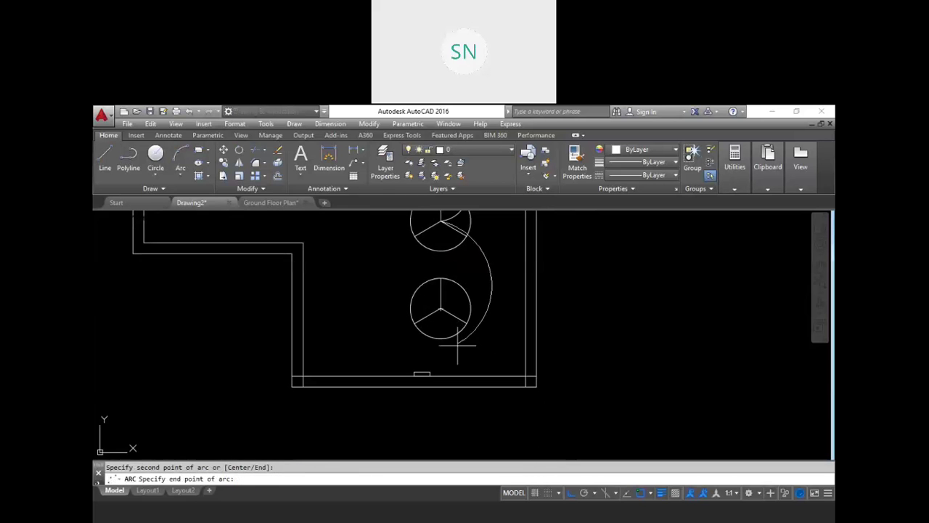
pyautogui.click(425, 373)
pyautogui.press('Escape')
# Step: Draw an arc from the bottom-wall switchboard, bulging left, to the centre of the lower fan
pyautogui.press('Return')
pyautogui.click(422, 373)
pyautogui.click(395, 355)
pyautogui.click(441, 309)
# Step: Draw an arc from the bottom-wall switchboard, around the left of the lower fan, to the upper fan's centre
pyautogui.press('Return')
pyautogui.click(420, 373)
pyautogui.click(378, 292)
pyautogui.click(440, 224)
pyautogui.press('Escape')
pyautogui.moveTo(432, 344)
pyautogui.mouseDown(button='middle')
pyautogui.moveTo(403, 399)
pyautogui.moveTo(409, 445)
pyautogui.mouseUp(button='middle')
pyautogui.moveTo(468, 334)
pyautogui.mouseDown(button='middle')
pyautogui.moveTo(458, 291)
pyautogui.moveTo(461, 311)
pyautogui.mouseUp(button='middle')
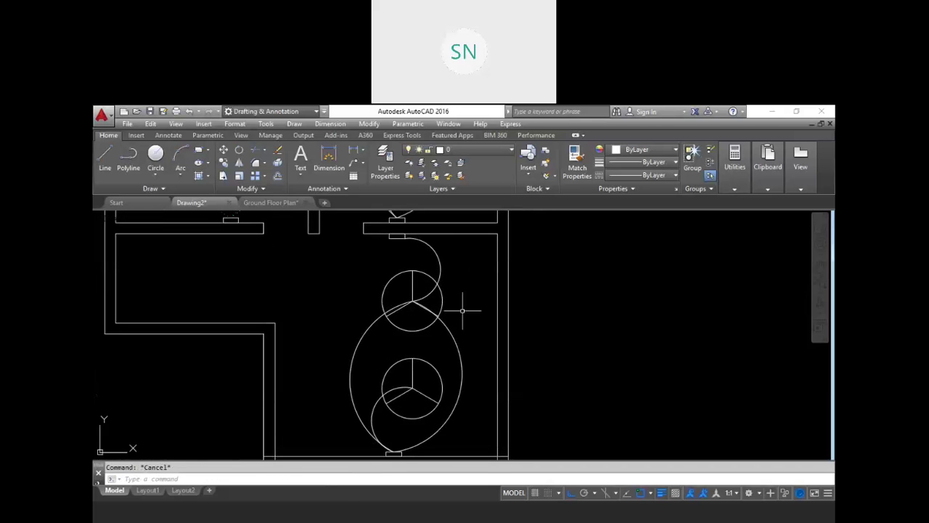
pyautogui.write('arc')
pyautogui.press('Return')
pyautogui.click(392, 373)
pyautogui.click(363, 290)
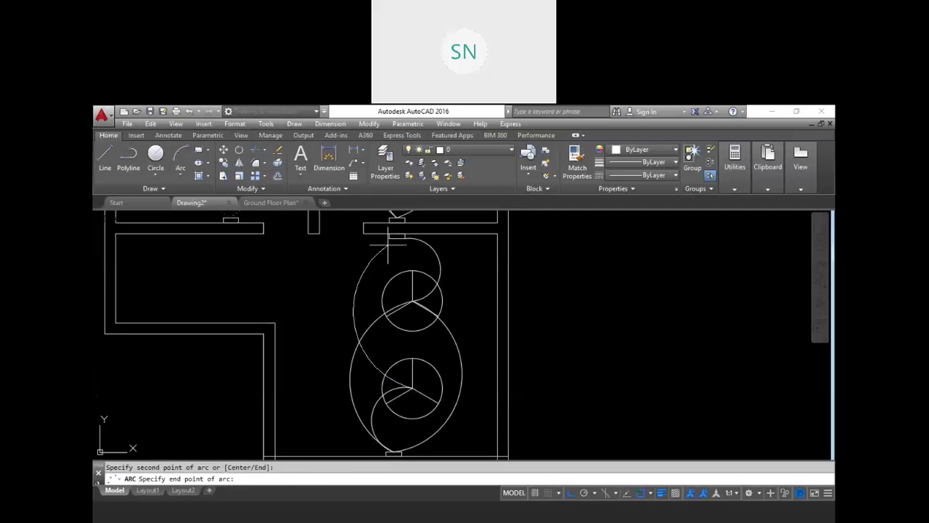
pyautogui.press('Escape')
pyautogui.press('Escape')
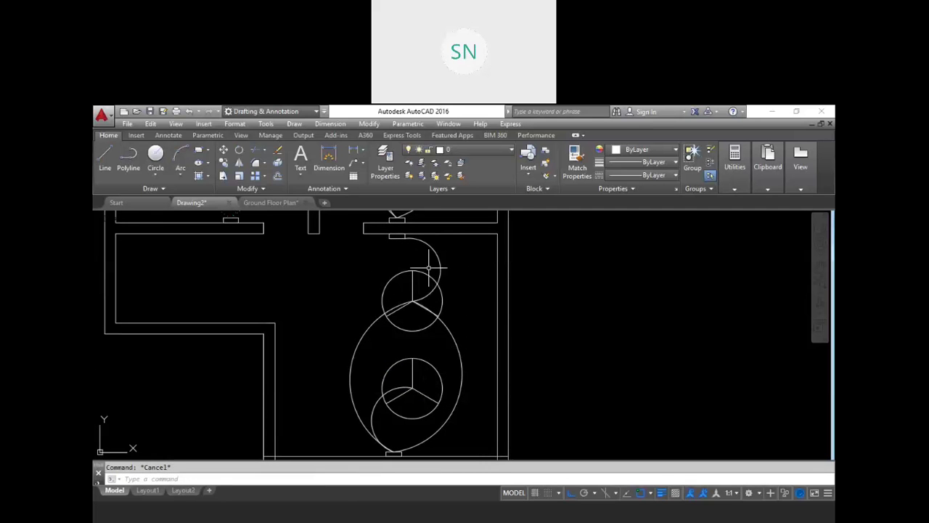
pyautogui.click(451, 326)
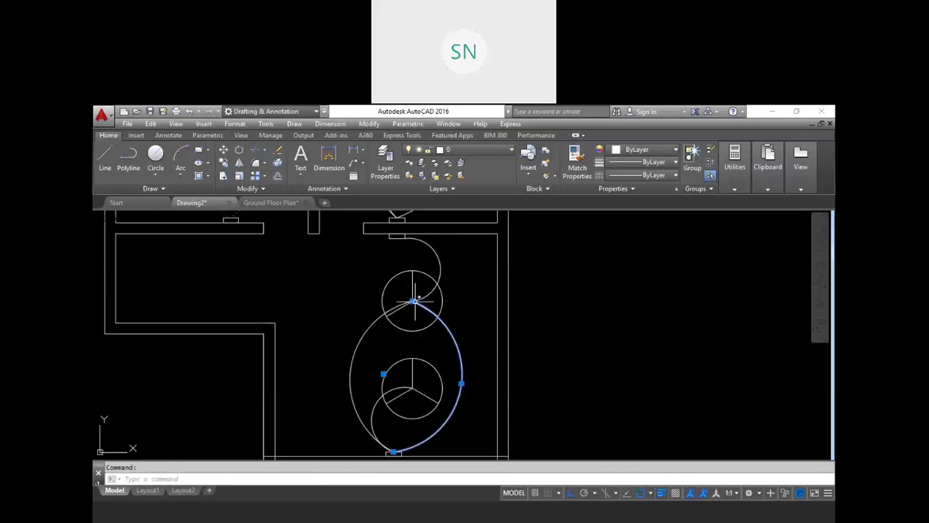
pyautogui.press('Escape')
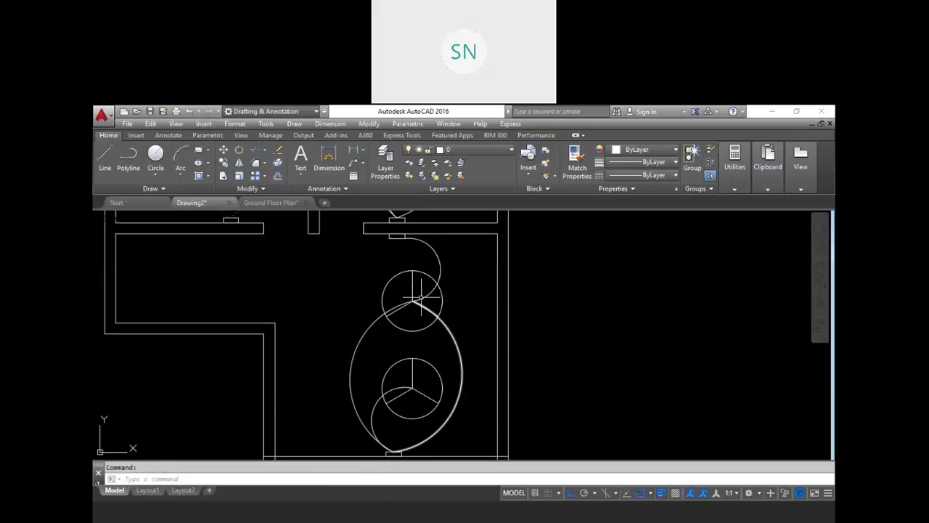
pyautogui.press('Escape')
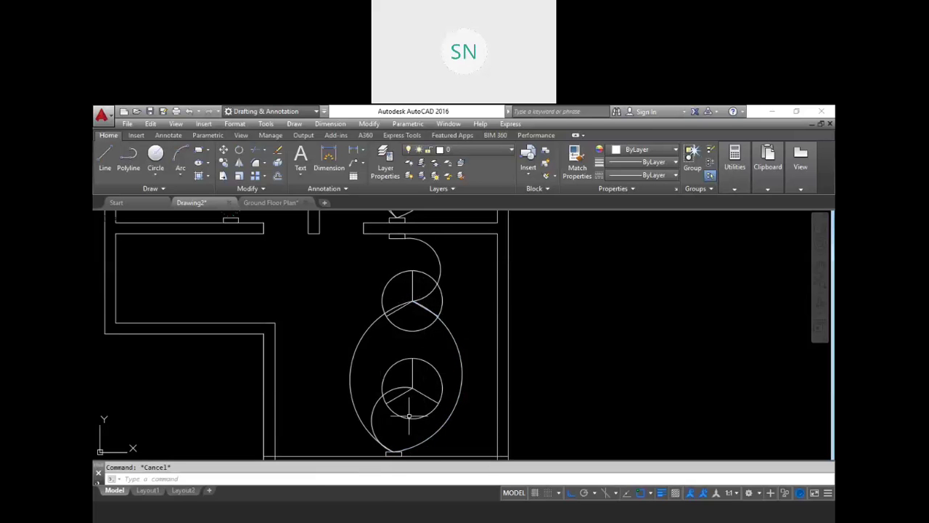
# Step: Delete the arc running from the bottom-wall switchboard around the left of the lower fan to the upper fan
pyautogui.click(371, 370)
pyautogui.click(343, 341)
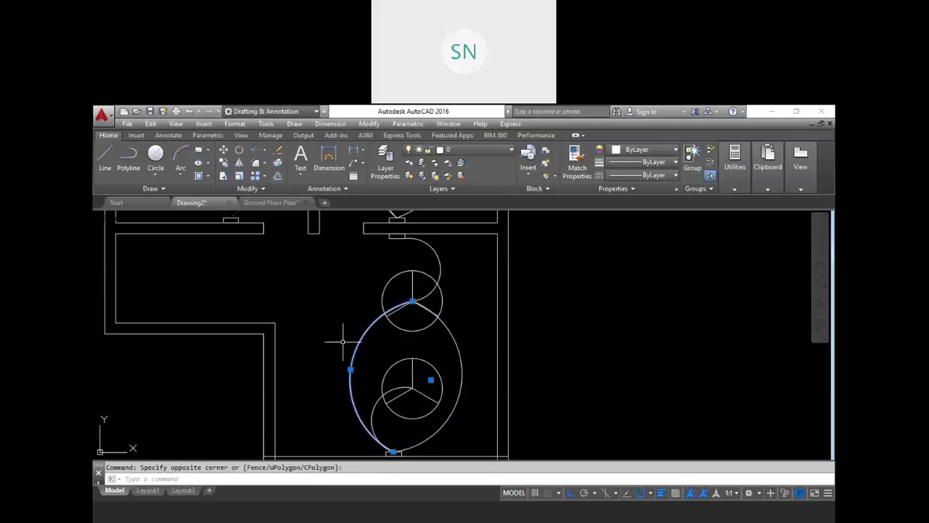
pyautogui.press('Delete')
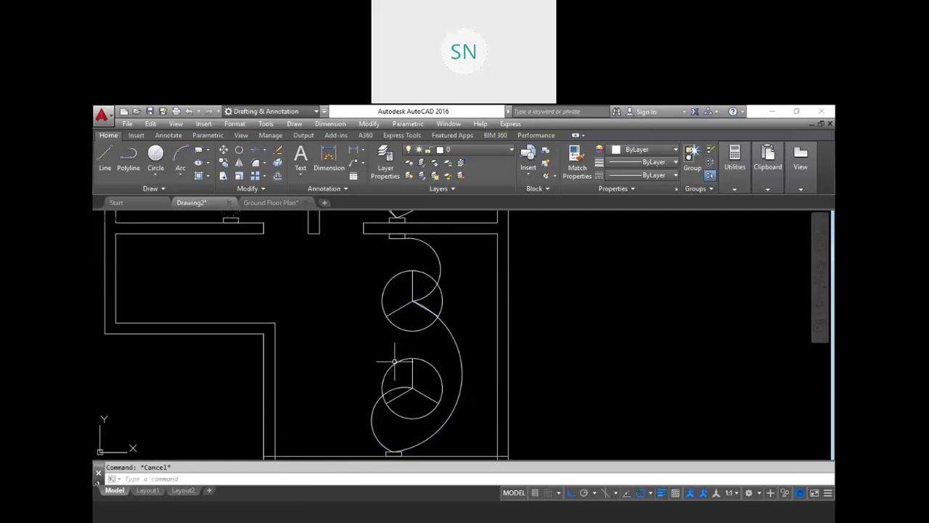
# Step: Draw an arc from the lower fan's centre, bulging left past the upper fan, to the switchboard below the dividing wall
pyautogui.write('a')
pyautogui.press('Return')
pyautogui.click(411, 388)
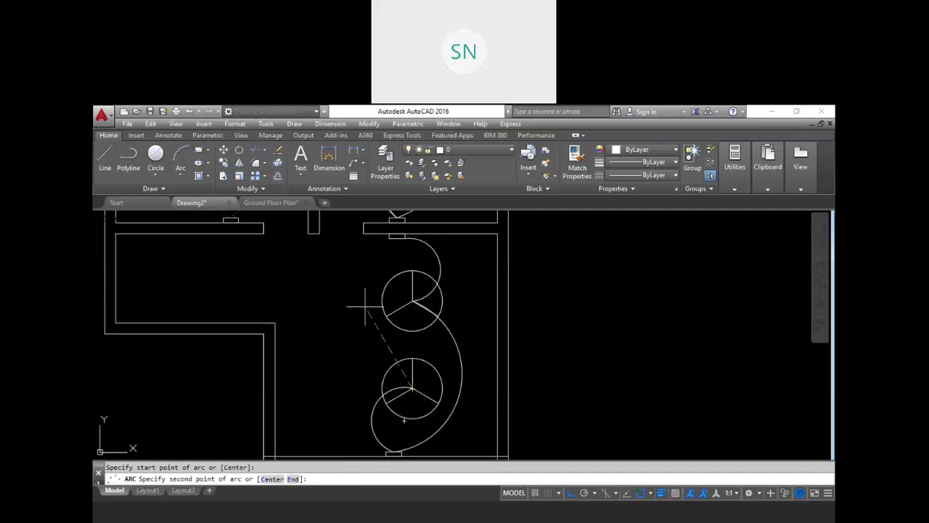
pyautogui.click(365, 319)
pyautogui.press('Escape')
# Step: Move all wiring arcs in the lower room and the upper-right room to the wire layer
pyautogui.moveTo(407, 327); pyautogui.dragTo(424, 306, button='middle')
pyautogui.click(455, 425)
pyautogui.click(435, 413)
pyautogui.moveTo(449, 243); pyautogui.dragTo(451, 332, button='middle')
pyautogui.click(458, 313)
pyautogui.click(427, 318)
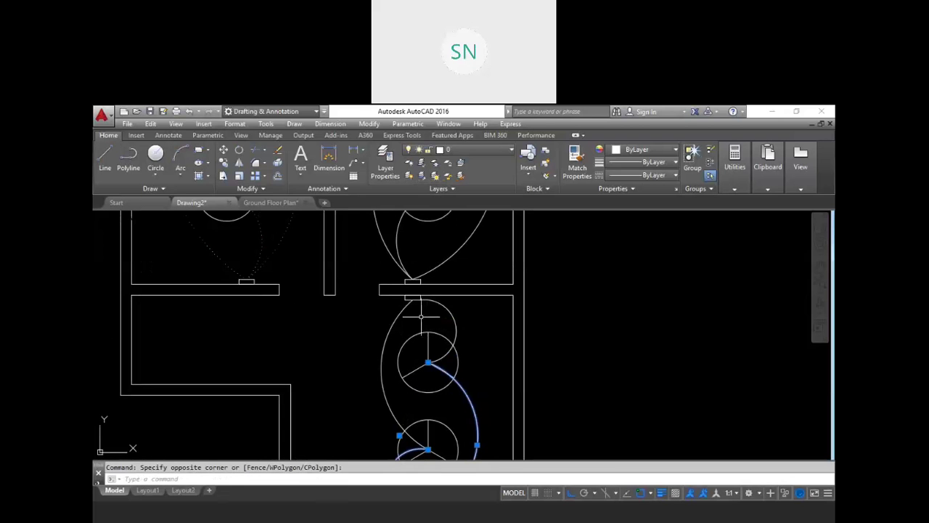
pyautogui.click(464, 310)
pyautogui.click(388, 311)
pyautogui.moveTo(419, 268); pyautogui.dragTo(442, 315, button='middle')
pyautogui.click(457, 313)
pyautogui.click(429, 305)
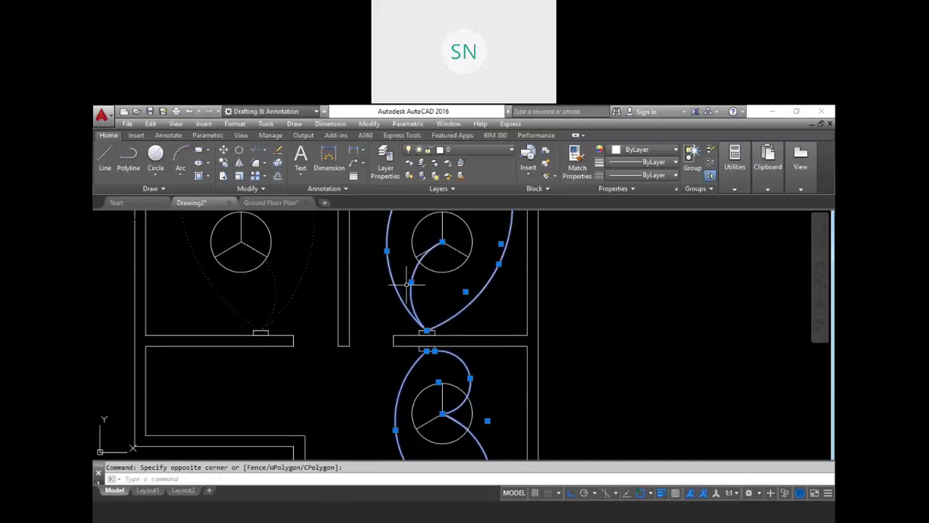
pyautogui.click(443, 150)
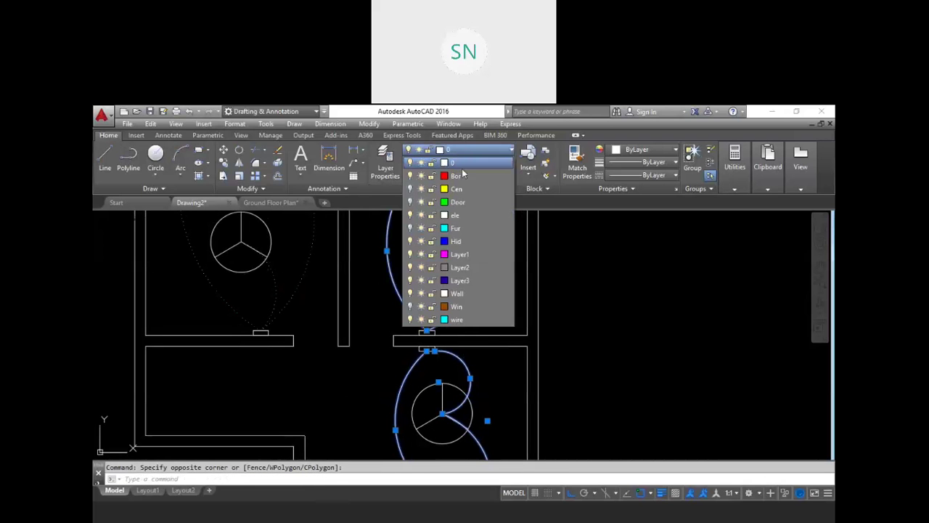
pyautogui.click(458, 320)
pyautogui.scroll(-4, 479, 356)
pyautogui.press('Escape')
pyautogui.press('Escape')
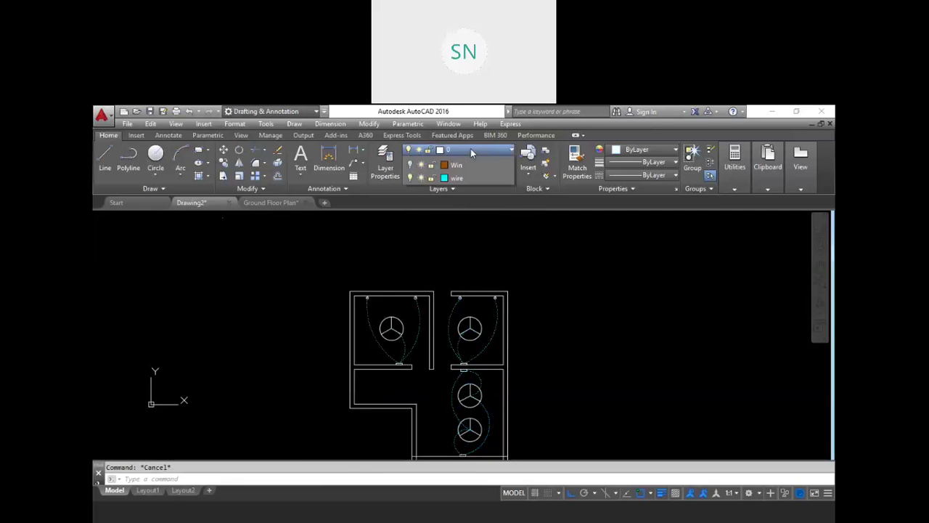
# Step: Turn off the wire layer to hide all wiring arcs
pyautogui.click(471, 149)
pyautogui.click(410, 320)
pyautogui.press('Escape')
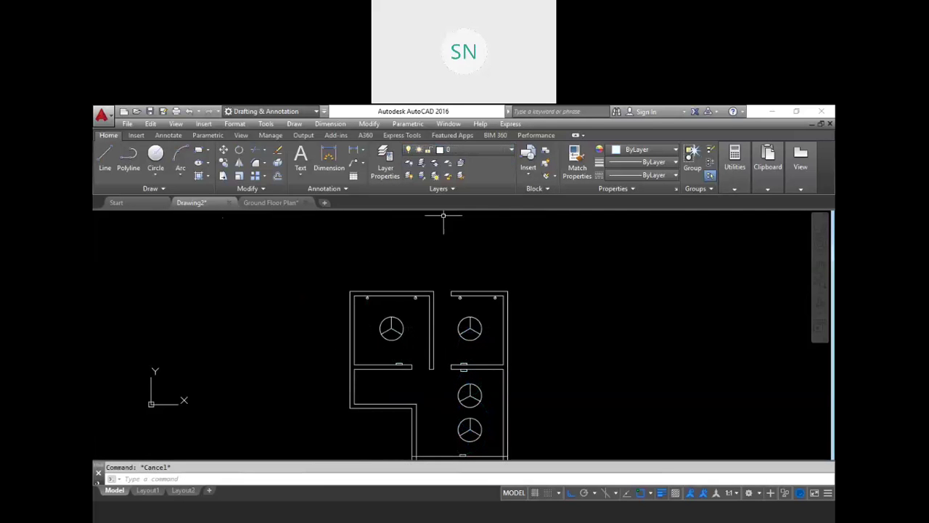
# Step: Move all fan, wall light and switchboard symbols in the plan to the ele layer
pyautogui.click(415, 345)
pyautogui.click(379, 306)
pyautogui.scroll(4, 385, 308)
pyautogui.click(471, 294)
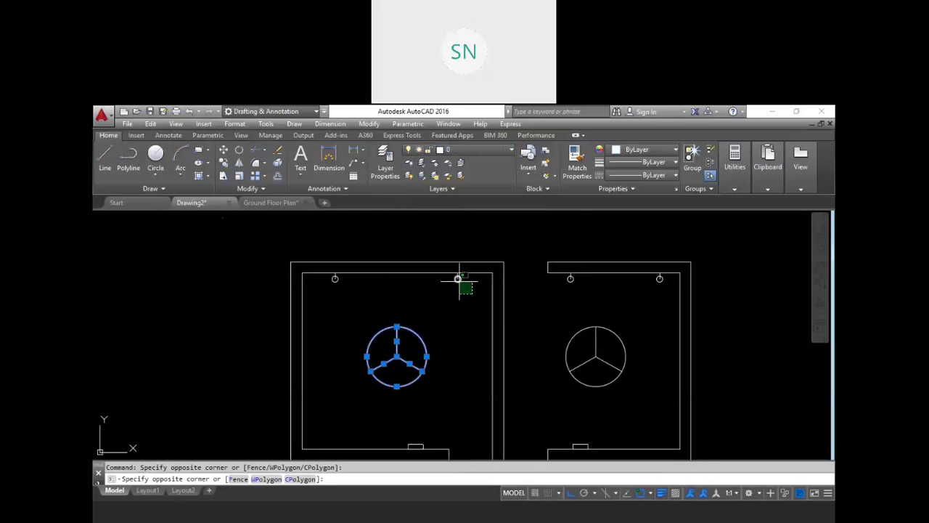
pyautogui.click(446, 268)
pyautogui.click(369, 295)
pyautogui.click(326, 270)
pyautogui.scroll(4, 575, 295)
pyautogui.click(583, 291)
pyautogui.click(550, 249)
pyautogui.moveTo(672, 334); pyautogui.dragTo(490, 334, button='middle')
pyautogui.click(639, 291)
pyautogui.click(585, 247)
pyautogui.click(591, 322)
pyautogui.click(441, 421)
pyautogui.moveTo(445, 413); pyautogui.dragTo(468, 311, button='middle')
pyautogui.click(499, 388)
pyautogui.click(432, 335)
pyautogui.scroll(-5, 463, 304)
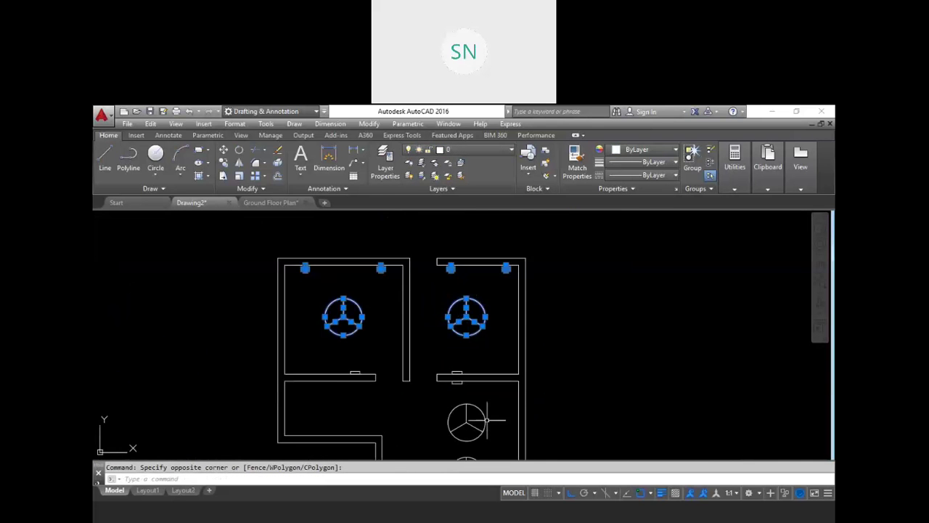
pyautogui.moveTo(486, 419); pyautogui.dragTo(474, 361, button='middle')
pyautogui.click(488, 401)
pyautogui.click(374, 324)
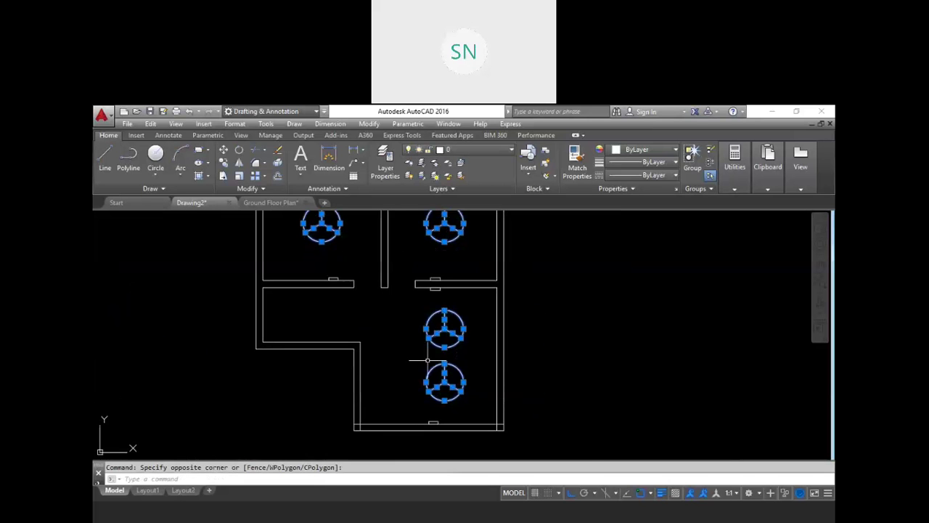
pyautogui.scroll(4, 439, 417)
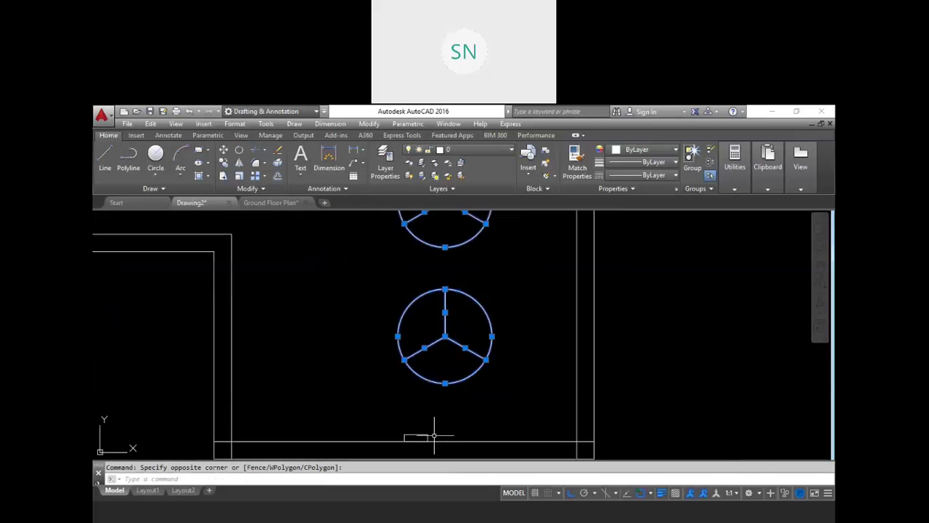
pyautogui.scroll(-5, 414, 435)
pyautogui.scroll(7, 401, 307)
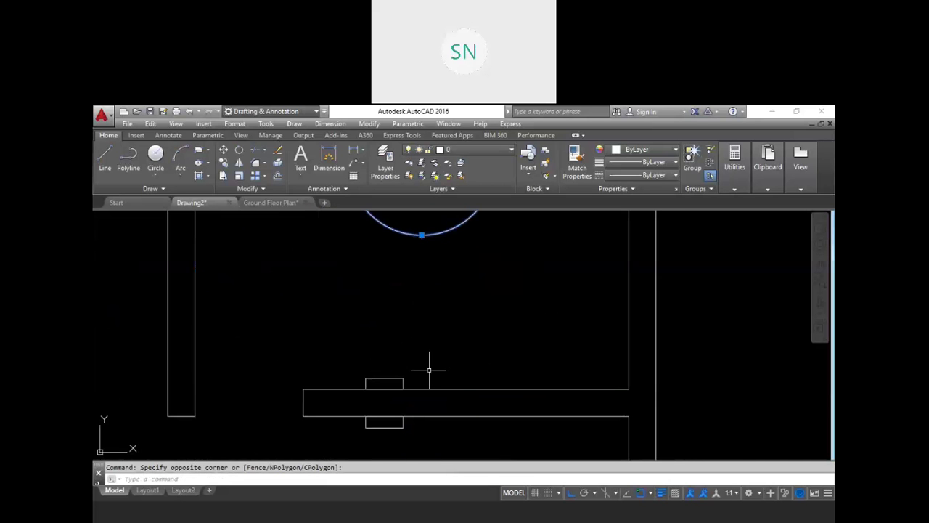
pyautogui.moveTo(421, 383); pyautogui.dragTo(387, 365)
pyautogui.click(416, 434)
pyautogui.click(387, 417)
pyautogui.scroll(-6, 342, 416)
pyautogui.scroll(6, 230, 416)
pyautogui.click(326, 315)
pyautogui.click(267, 372)
pyautogui.scroll(-5, 355, 326)
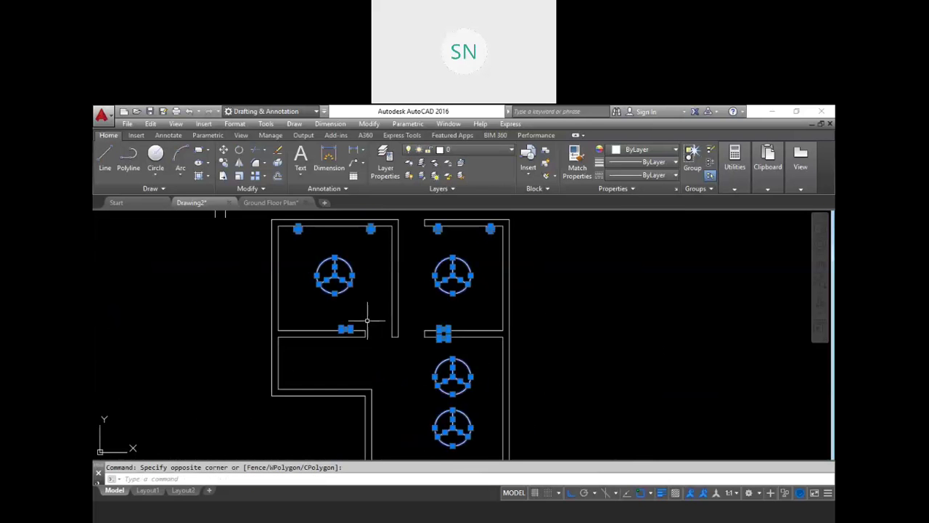
pyautogui.click(475, 150)
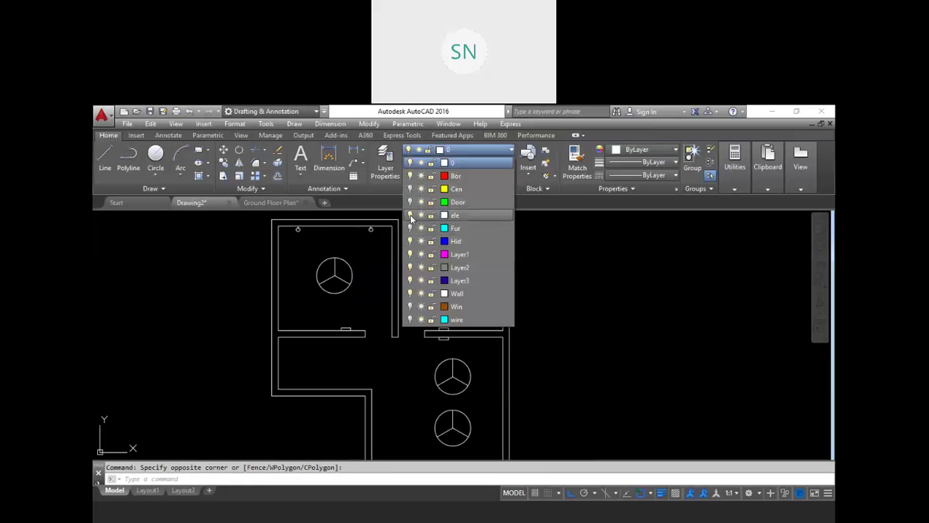
pyautogui.click(471, 215)
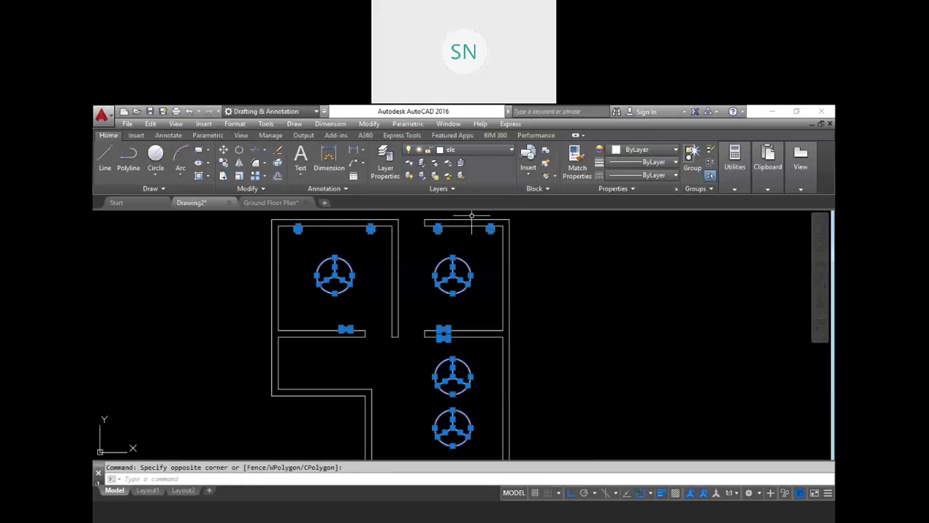
pyautogui.press('Escape')
# Step: Turn off the ele layer to hide the electrical symbols, leaving the walls
pyautogui.click(478, 149)
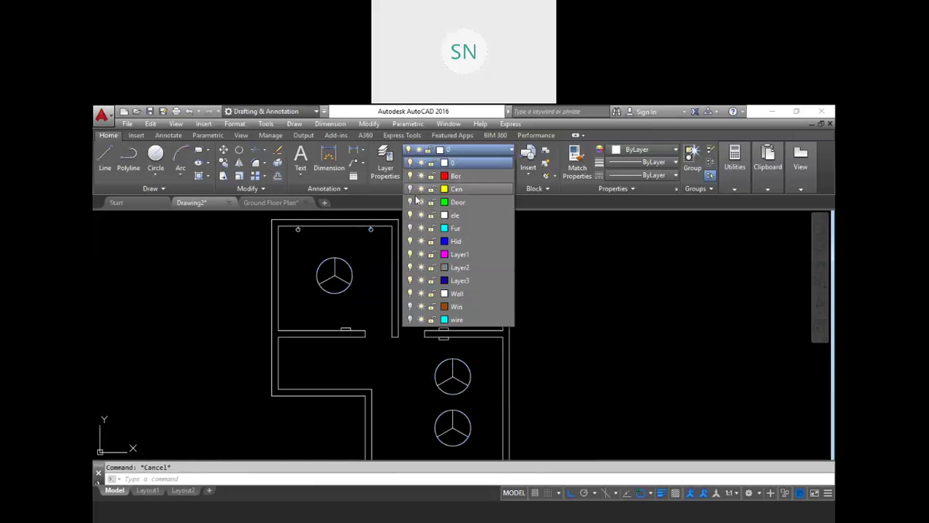
pyautogui.click(409, 215)
pyautogui.press('Escape')
pyautogui.scroll(-4, 434, 357)
pyautogui.scroll(2, 441, 356)
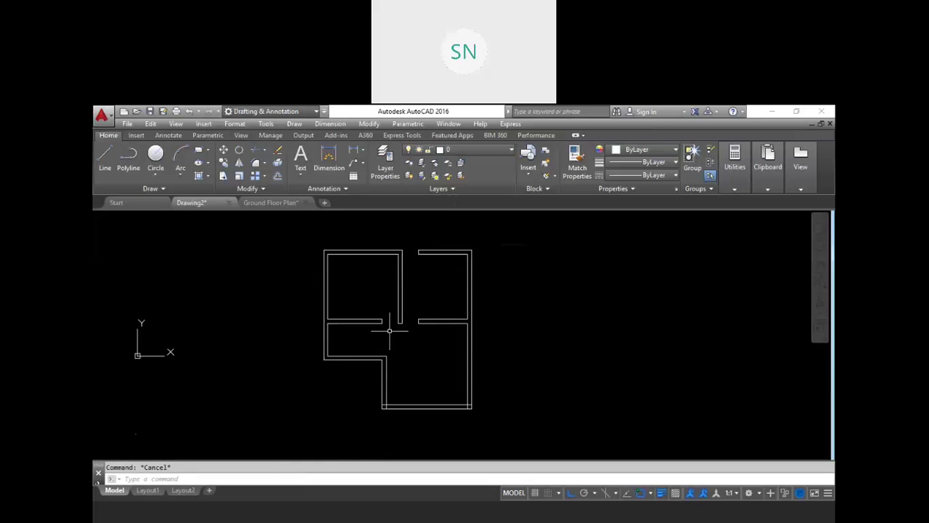
# Step: Turn on the Cen layer to show the wall centre lines, and turn it off again
pyautogui.click(475, 154)
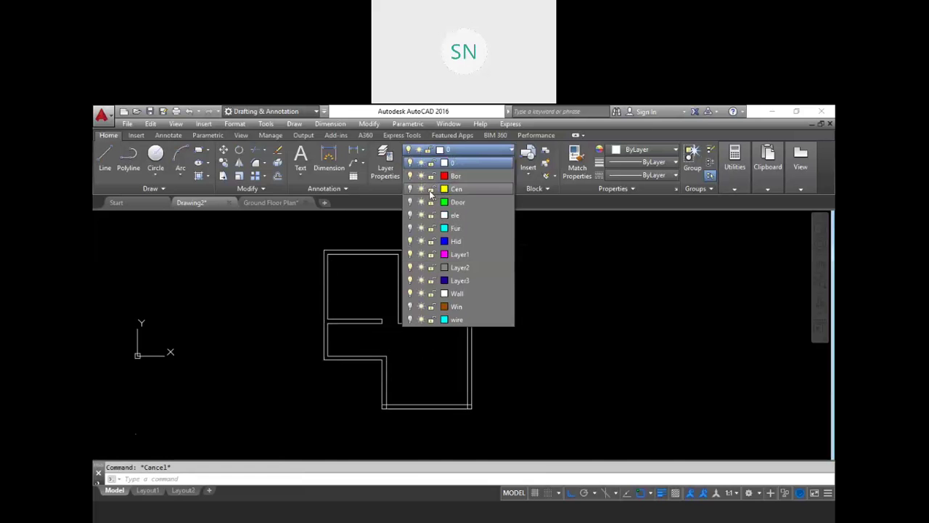
pyautogui.click(411, 190)
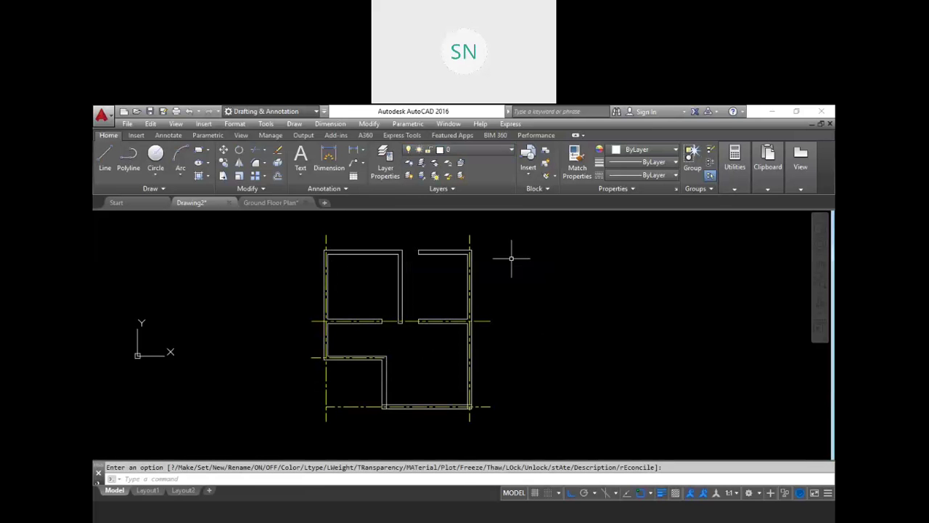
pyautogui.click(472, 151)
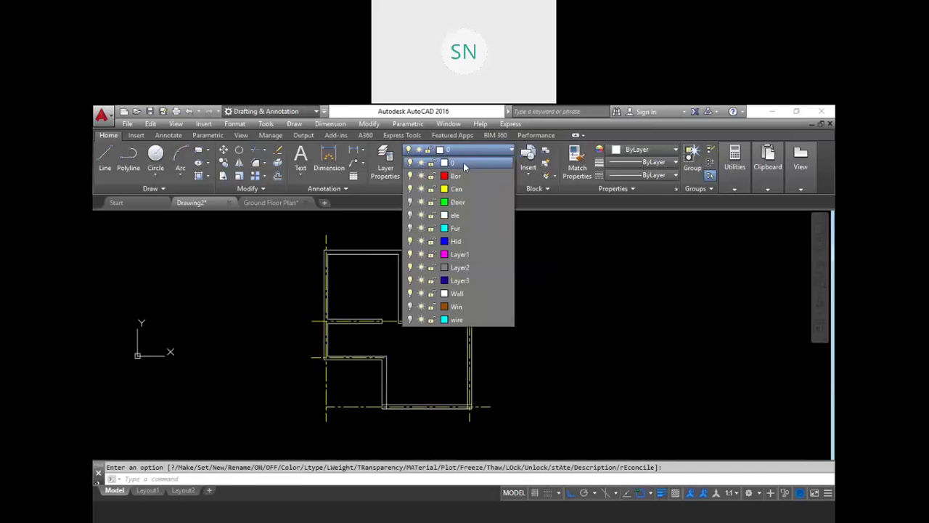
pyautogui.click(411, 189)
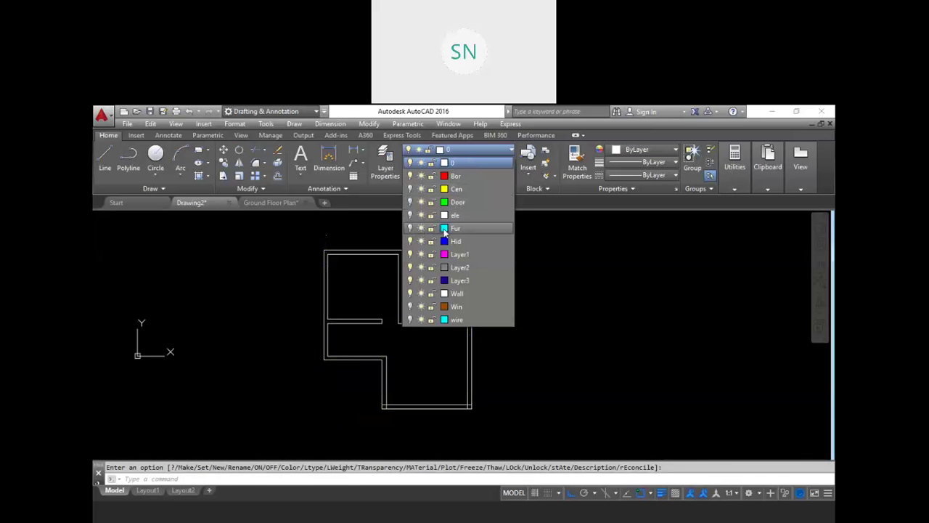
# Step: Turn on the Fur, Door and Win layers to show the furniture, doors and windows
pyautogui.click(411, 228)
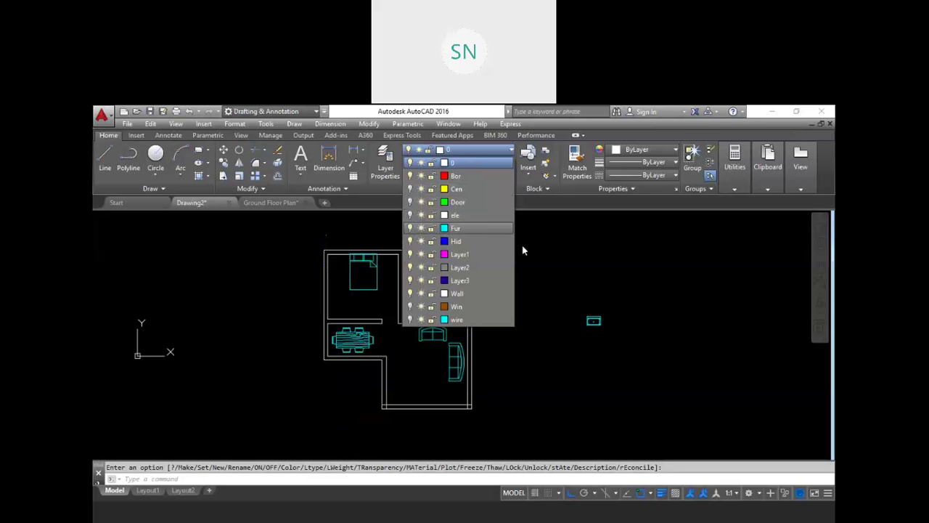
pyautogui.click(570, 289)
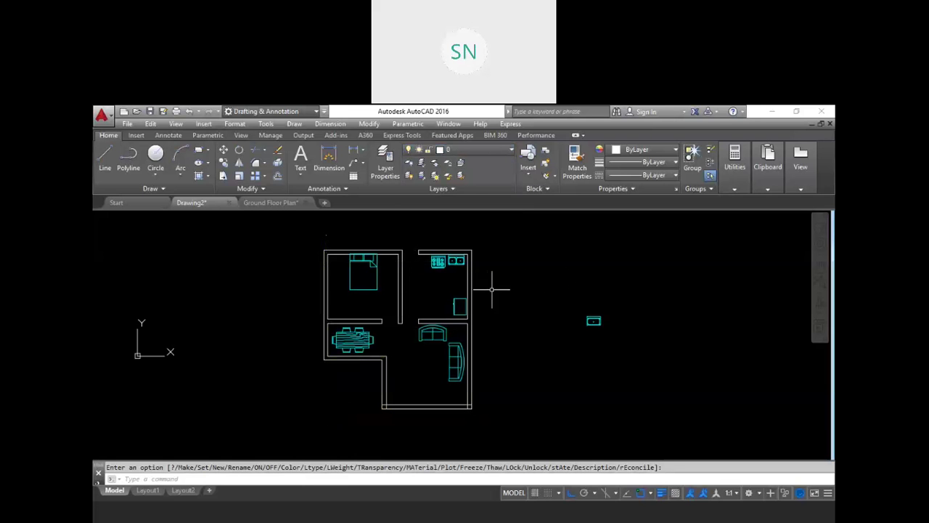
pyautogui.click(482, 151)
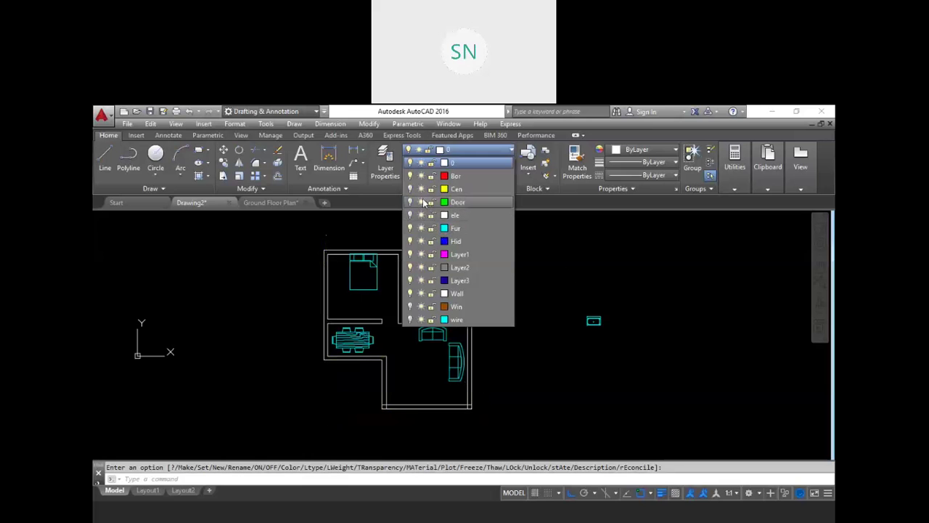
pyautogui.click(411, 203)
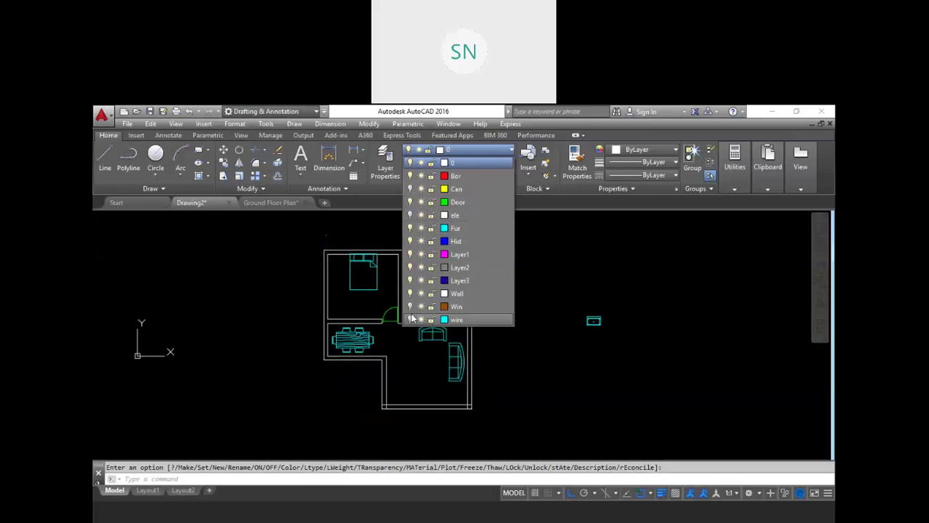
pyautogui.click(408, 306)
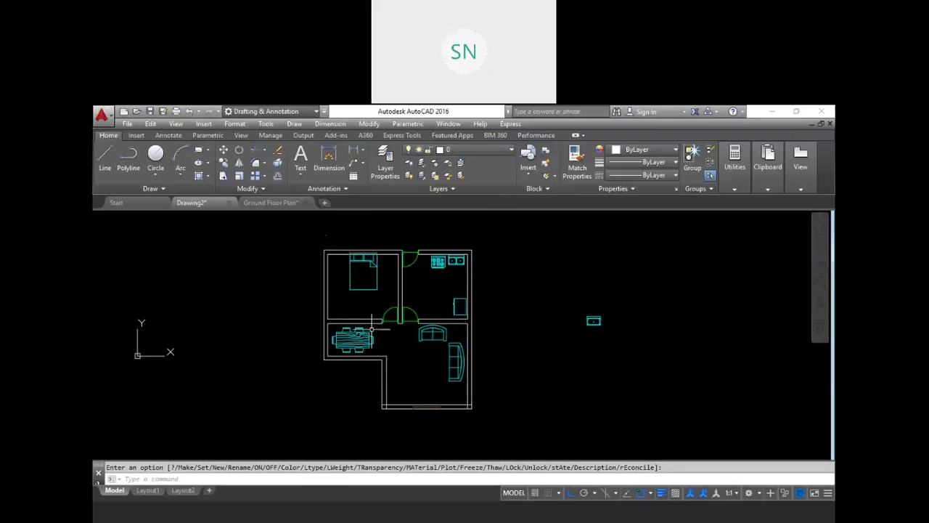
# Step: Turn off the Fur layer and turn on the ele layer to show electrical symbols instead of furniture
pyautogui.scroll(3, 385, 351)
pyautogui.scroll(-3, 425, 345)
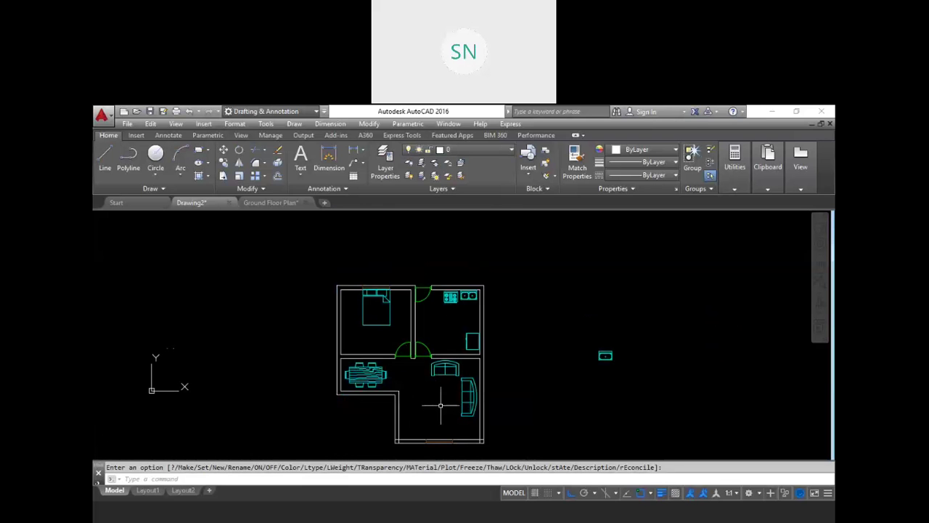
pyautogui.scroll(2, 440, 405)
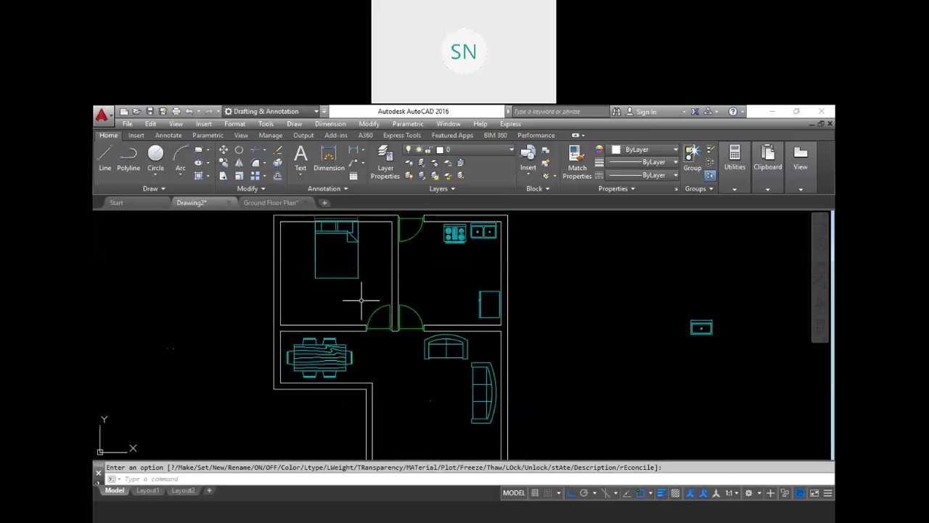
pyautogui.moveTo(361, 299); pyautogui.dragTo(385, 324, button='middle')
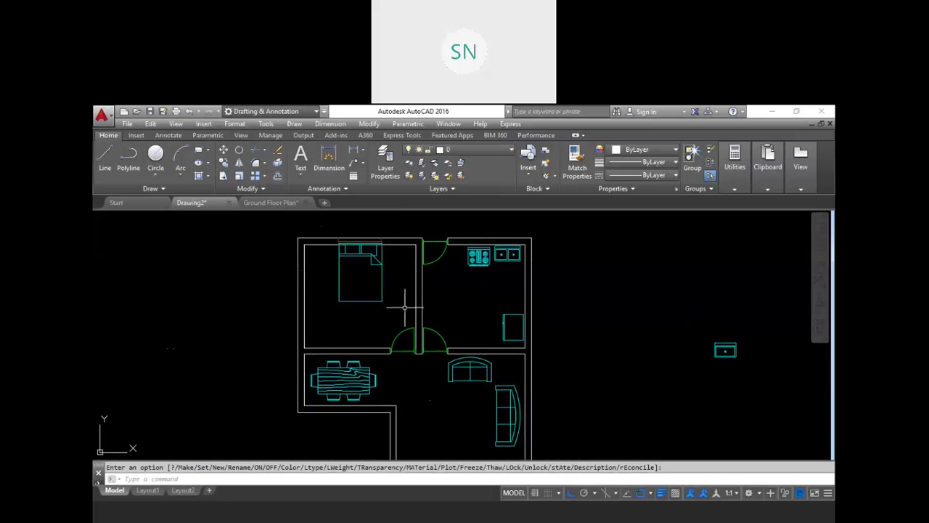
pyautogui.scroll(-3, 363, 266)
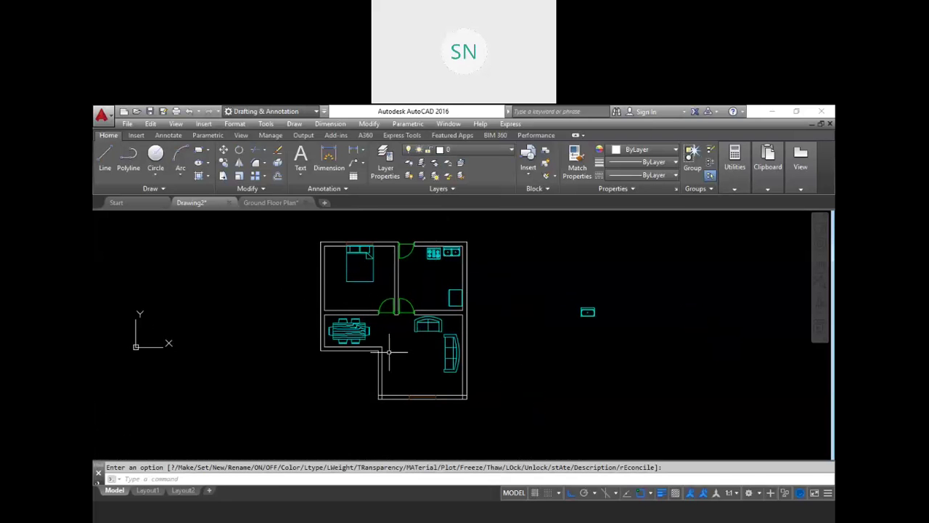
pyautogui.moveTo(396, 349); pyautogui.dragTo(413, 356, button='middle')
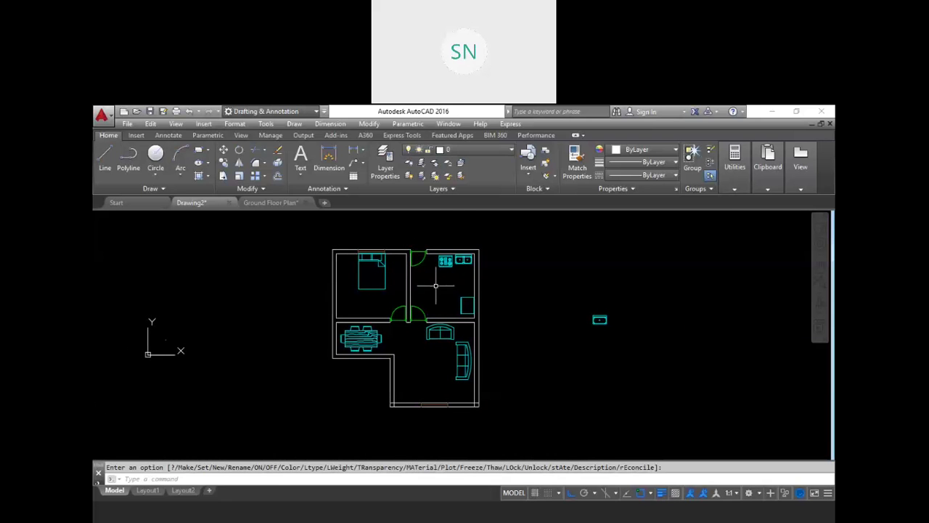
pyautogui.click(481, 152)
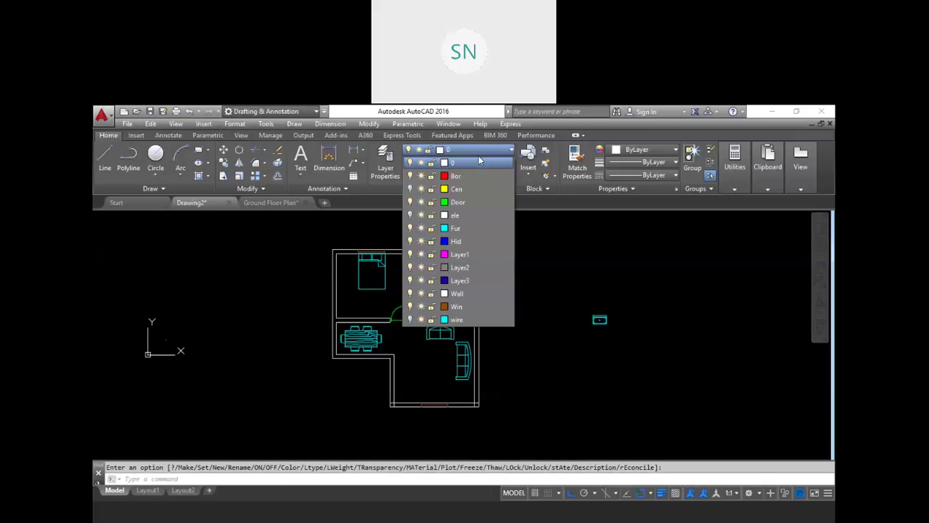
pyautogui.click(411, 229)
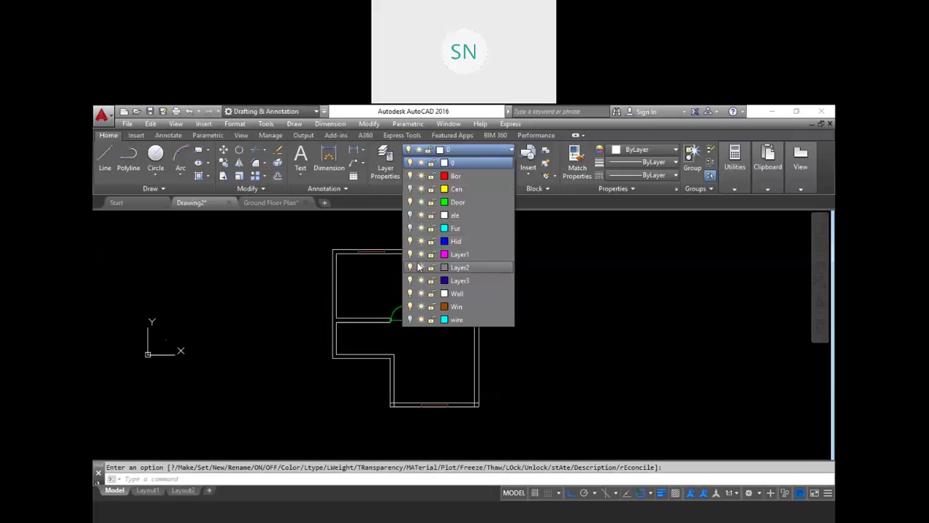
pyautogui.click(411, 228)
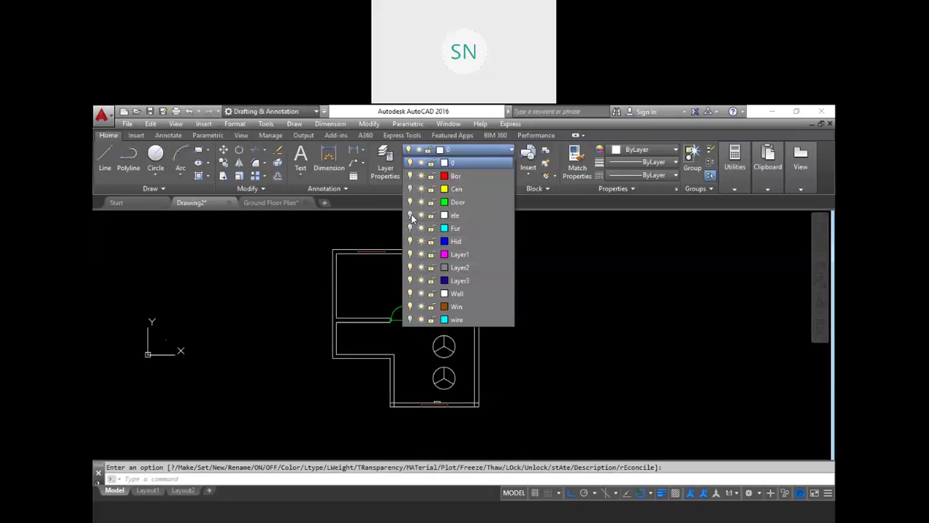
# Step: Turn on the wire layer to show the wiring together with the electrical symbols, and look over the electrical plan
pyautogui.click(411, 320)
pyautogui.click(511, 339)
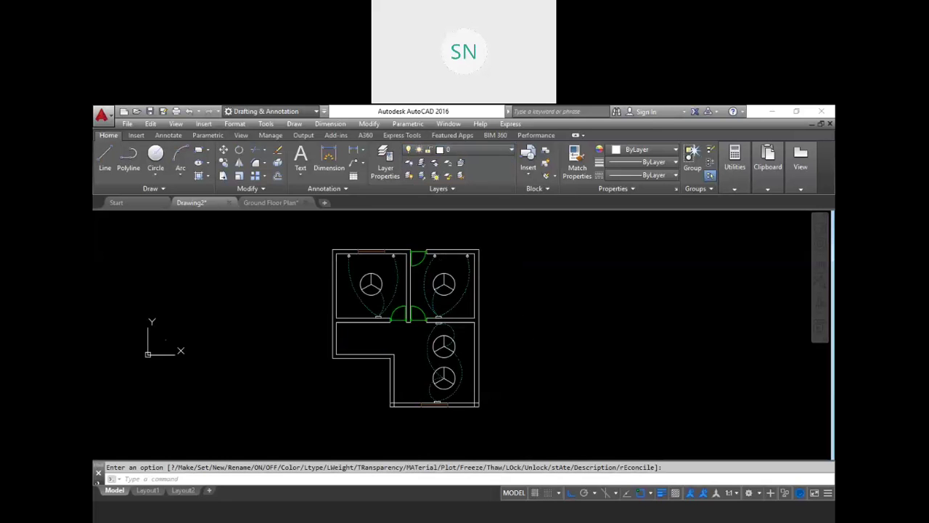
pyautogui.scroll(3, 442, 322)
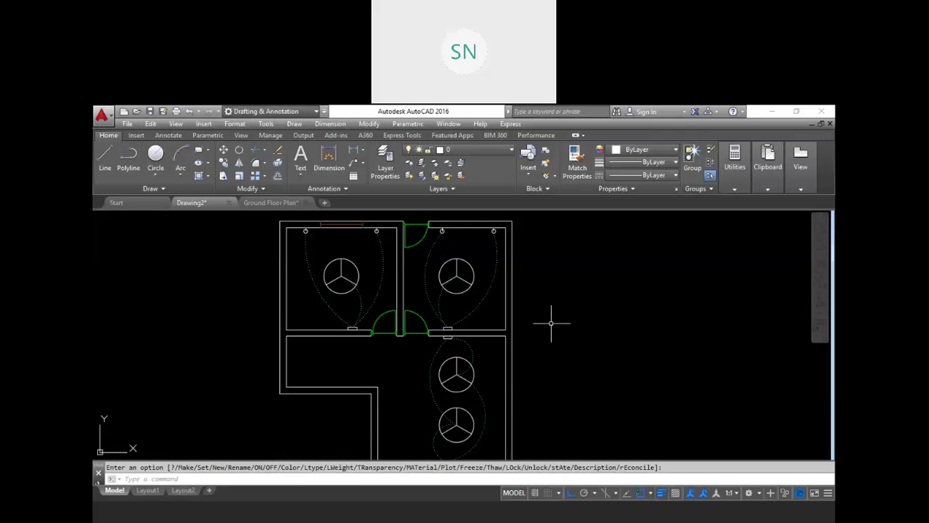
pyautogui.scroll(-2, 529, 277)
pyautogui.moveTo(578, 327); pyautogui.dragTo(560, 329, button='middle')
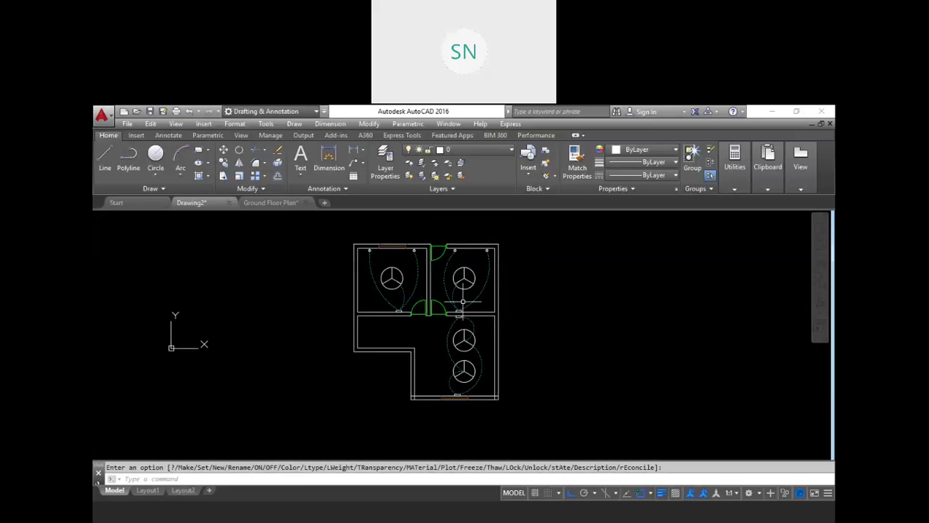
pyautogui.scroll(2, 463, 301)
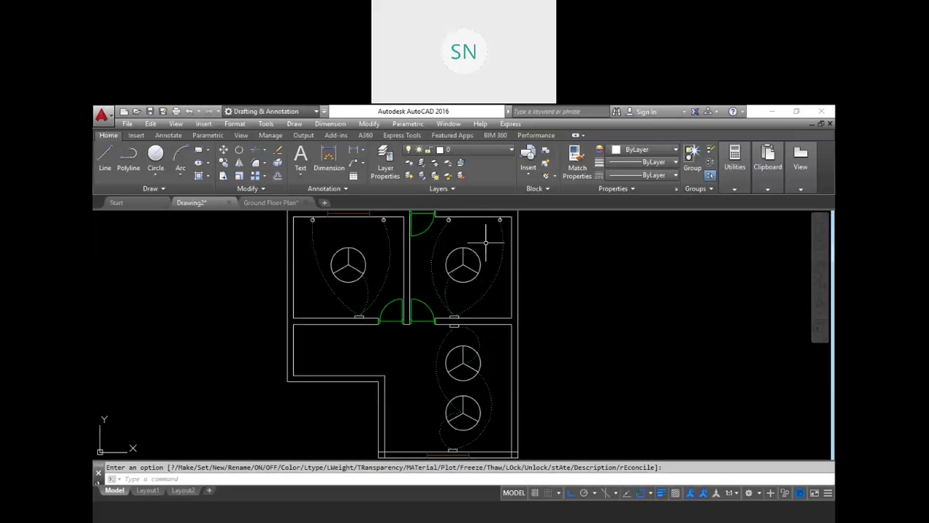
pyautogui.scroll(-2, 571, 269)
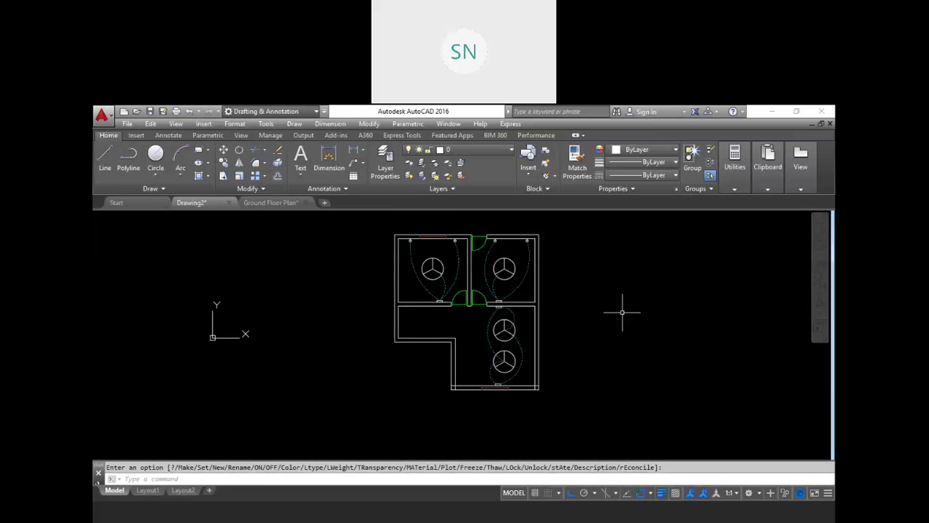
pyautogui.moveTo(618, 315); pyautogui.dragTo(590, 328, button='middle')
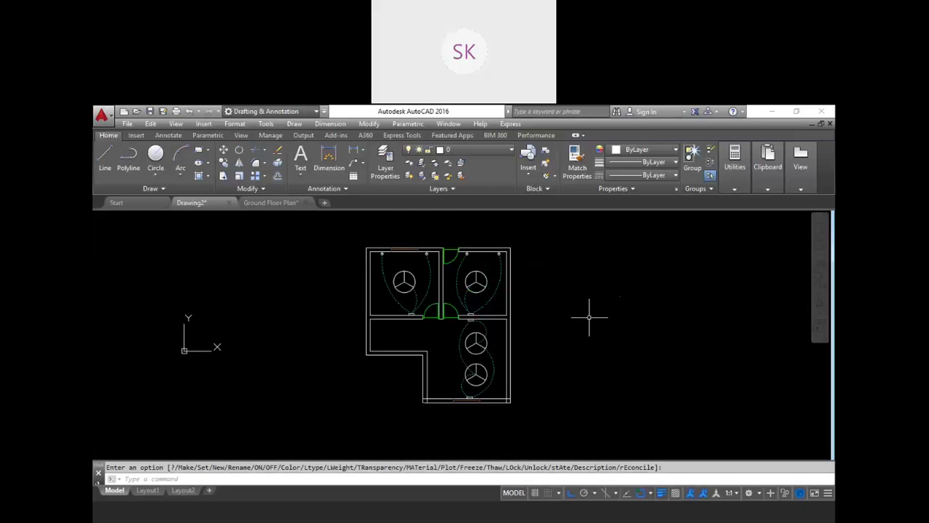
pyautogui.press('Escape')
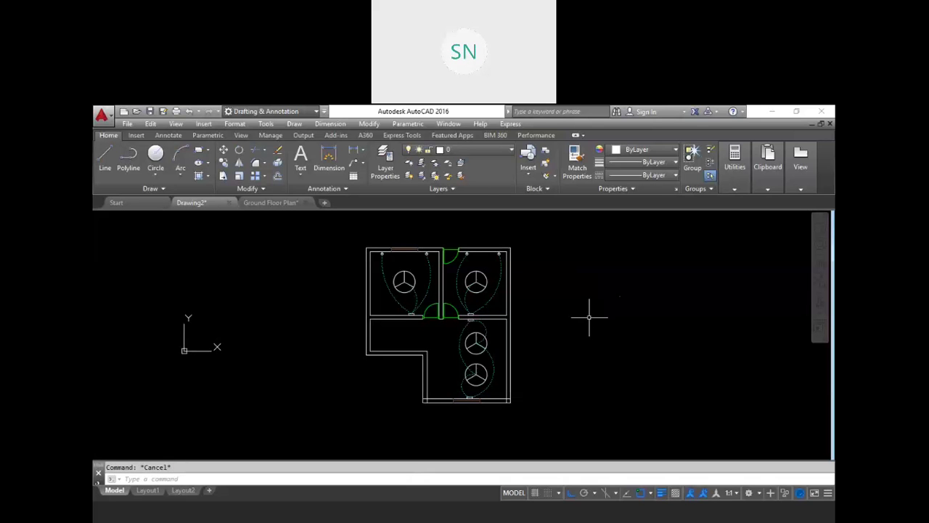
# Step: Open the Layer Properties Manager and move it so that the layer list is fully in view
pyautogui.write('la')
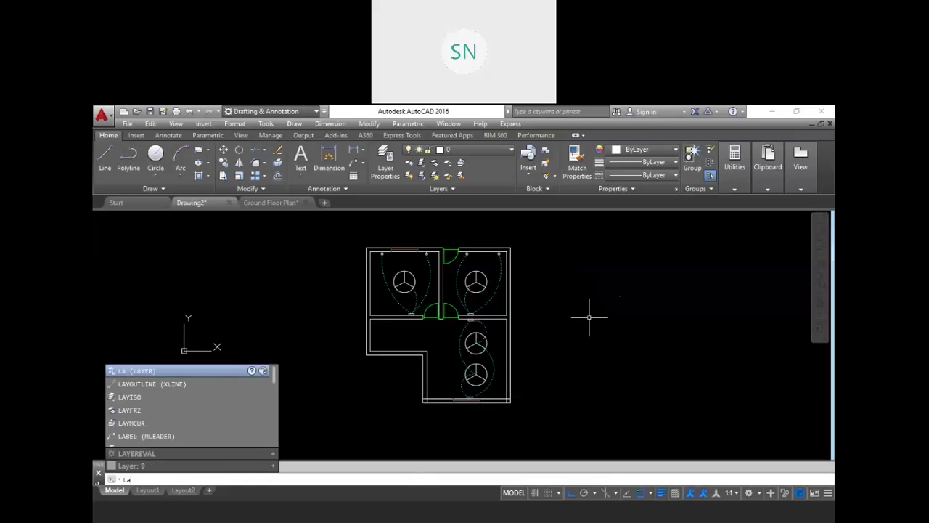
pyautogui.press('Return')
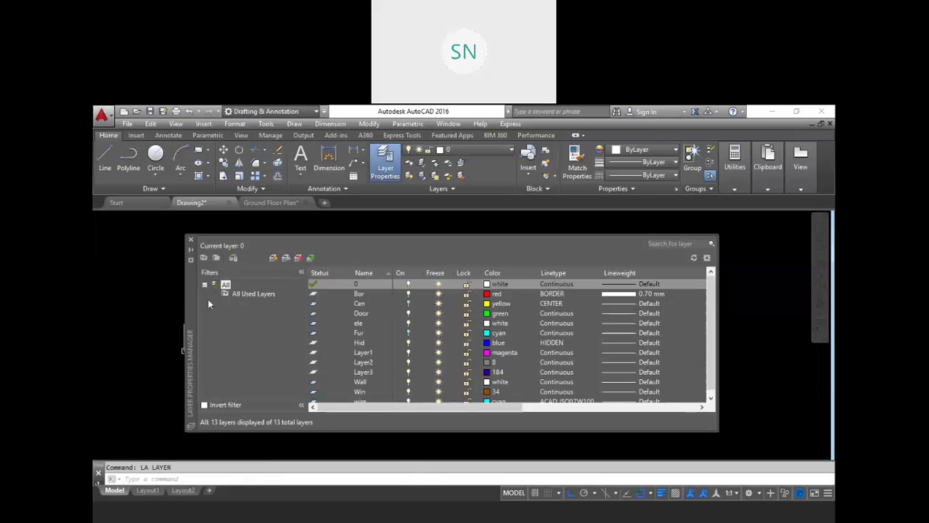
pyautogui.moveTo(191, 307); pyautogui.dragTo(255, 280)
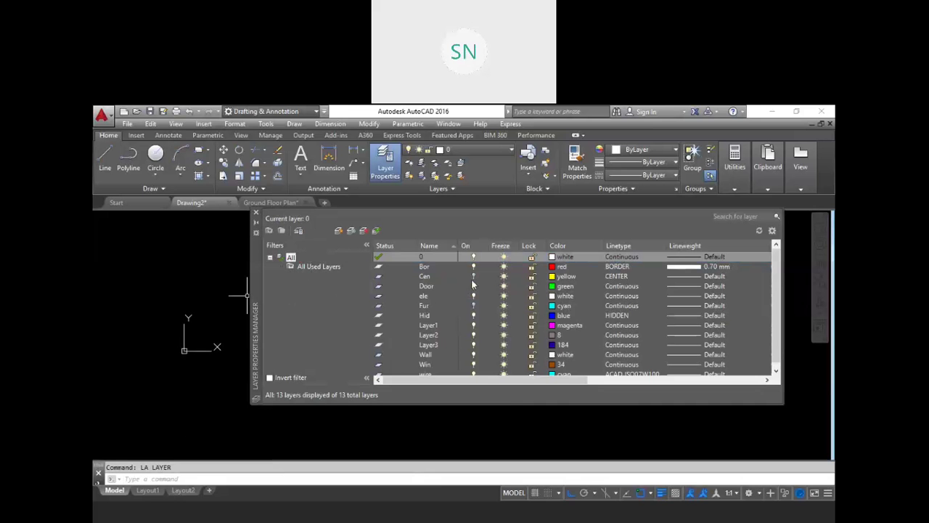
pyautogui.moveTo(254, 293); pyautogui.dragTo(258, 282)
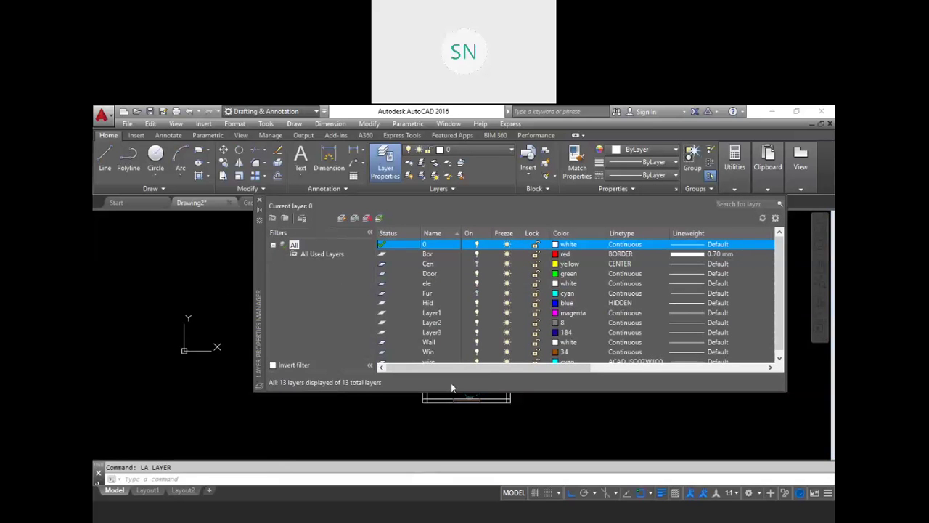
pyautogui.scroll(-1, 443, 282)
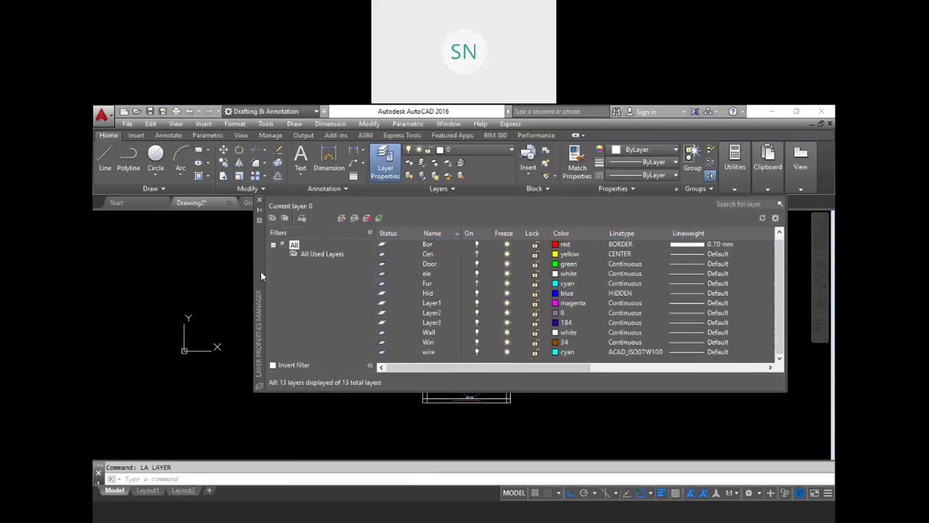
pyautogui.moveTo(260, 271); pyautogui.dragTo(162, 245)
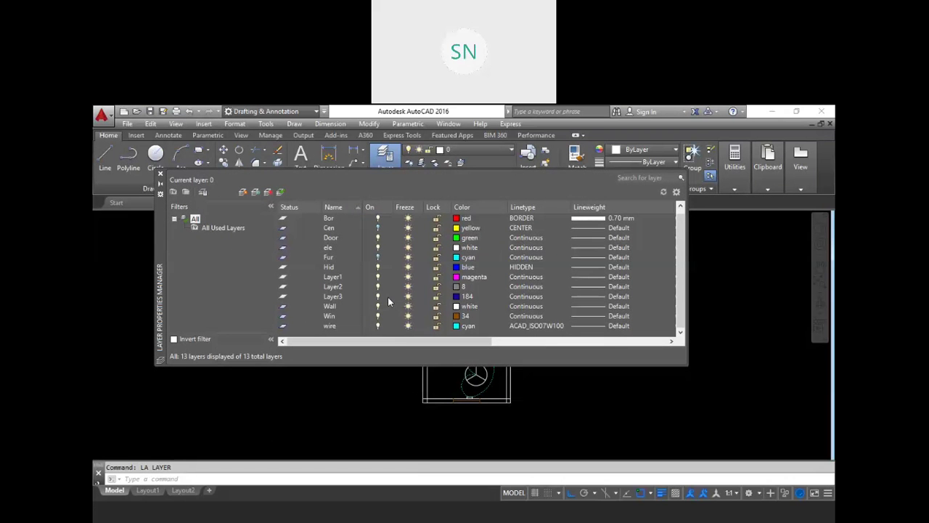
# Step: Freeze the Door, ele, Layer1, Layer2 and Wall layers
pyautogui.click(408, 238)
pyautogui.click(408, 247)
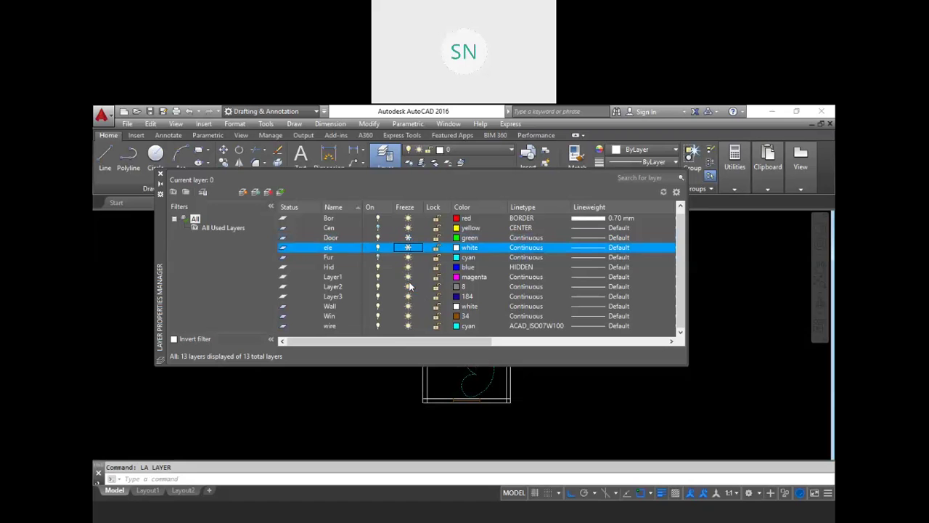
pyautogui.moveTo(408, 277); pyautogui.dragTo(409, 290)
pyautogui.click(408, 289)
pyautogui.click(408, 306)
pyautogui.click(410, 289)
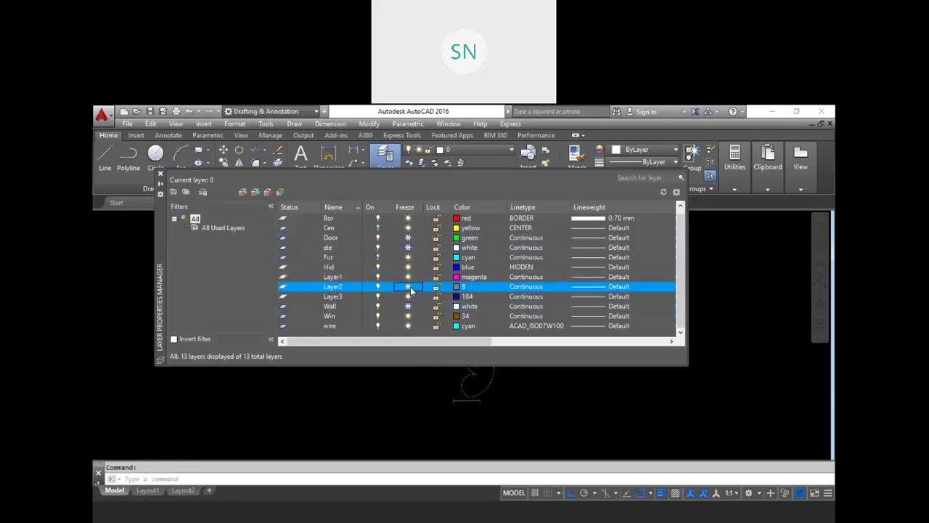
pyautogui.click(409, 277)
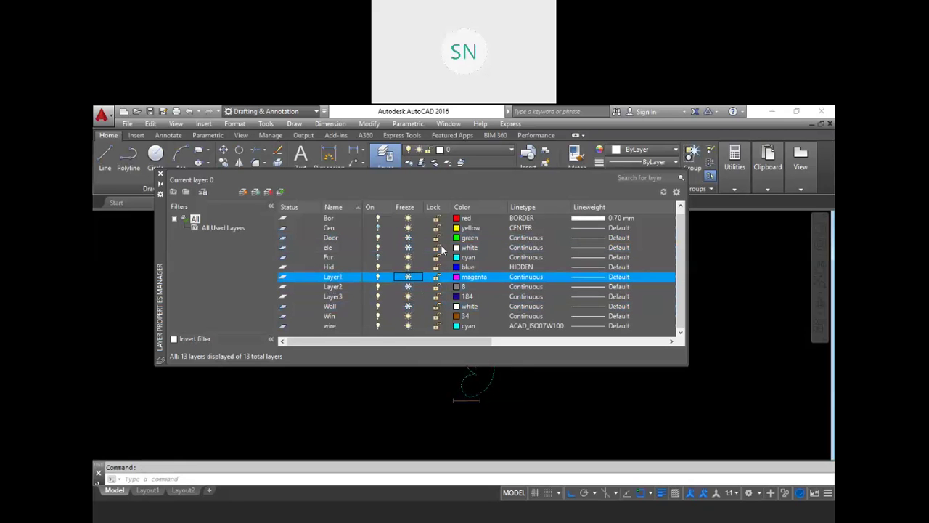
# Step: Lock the ele, Hid, Layer3, Wall and Win layers
pyautogui.click(437, 248)
pyautogui.click(437, 266)
pyautogui.click(436, 296)
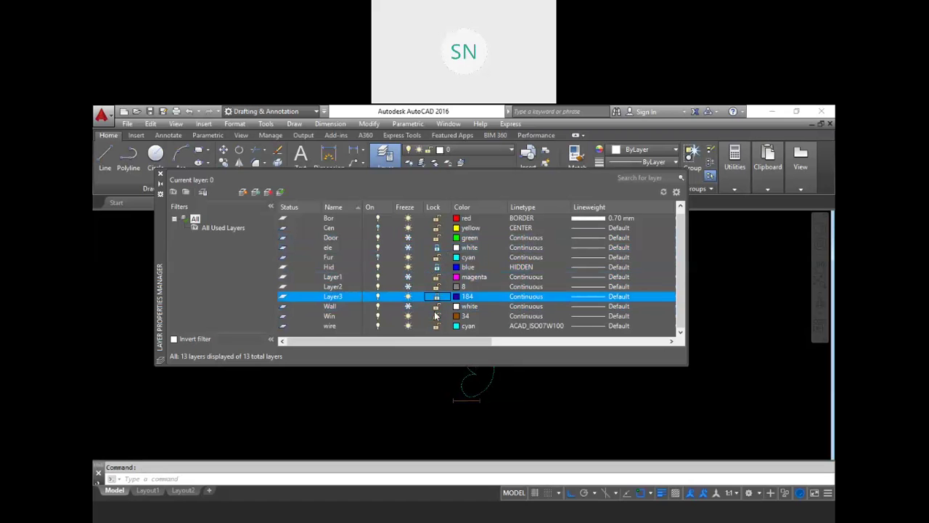
pyautogui.click(437, 316)
pyautogui.click(436, 306)
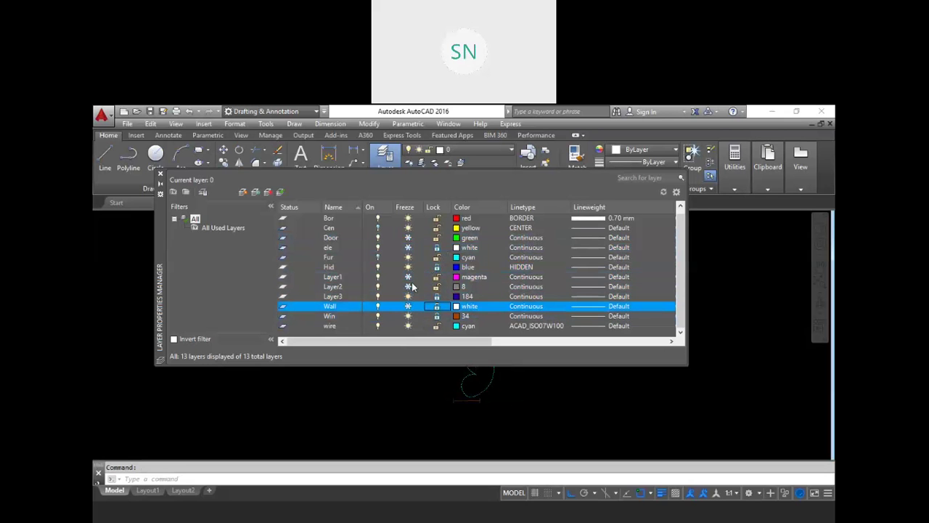
# Step: Create a layer properties filter under the default name that lists only the layers that are turned off
pyautogui.scroll(1, 413, 288)
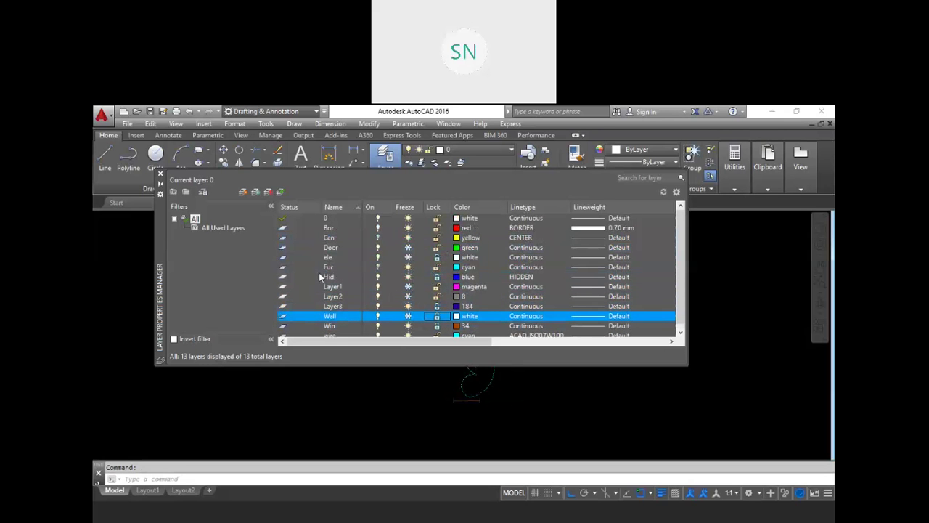
pyautogui.click(183, 209)
pyautogui.click(209, 252)
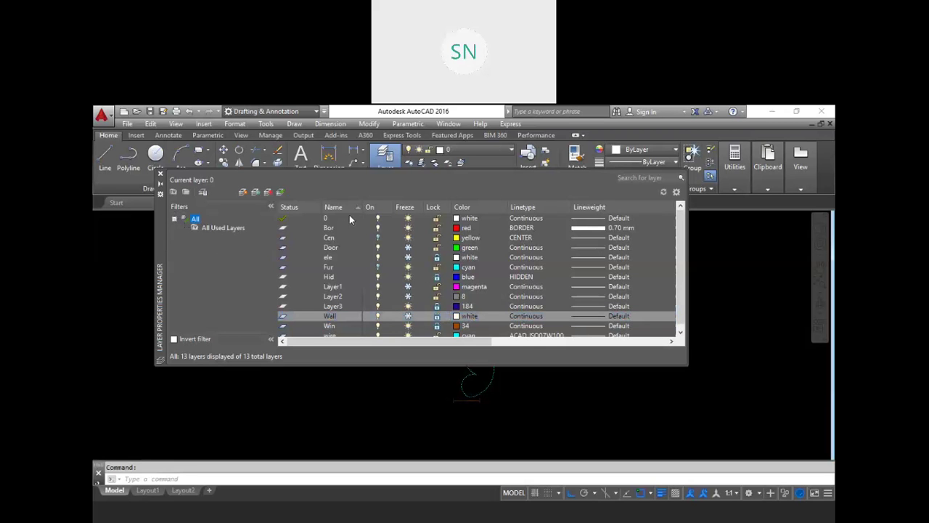
pyautogui.click(173, 192)
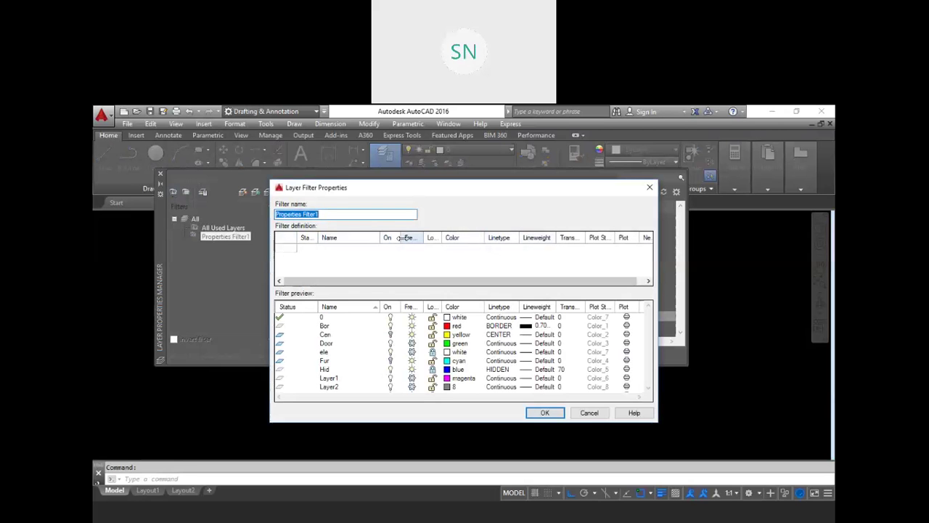
pyautogui.moveTo(327, 213); pyautogui.dragTo(263, 212)
pyautogui.click(393, 250)
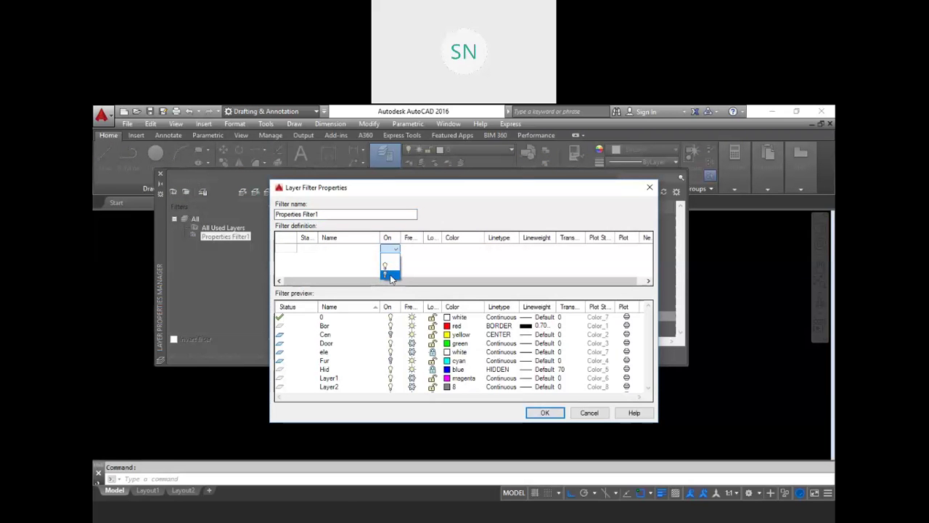
pyautogui.click(390, 276)
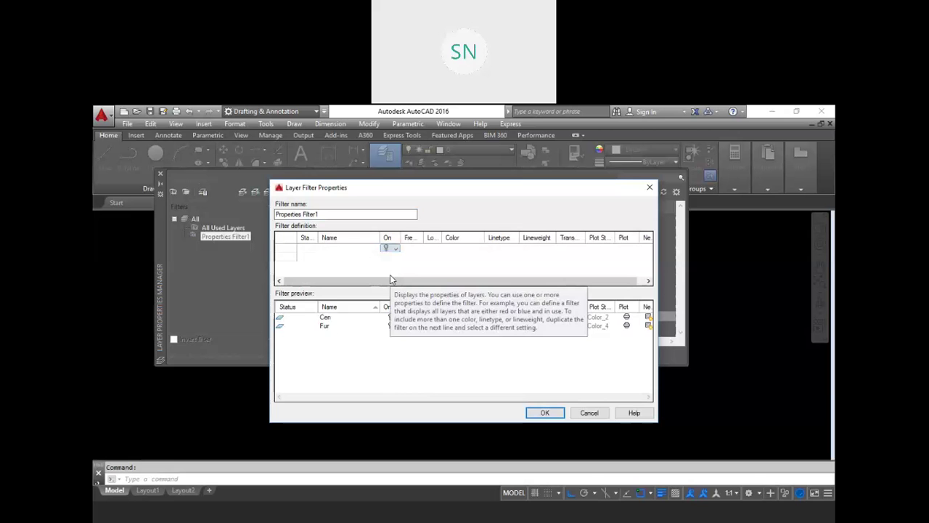
pyautogui.click(545, 413)
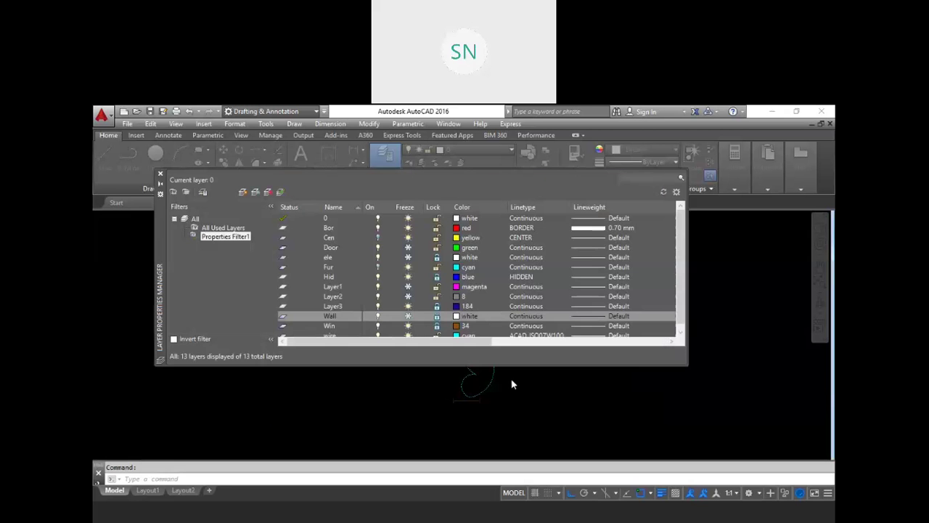
# Step: Try out the off-layer filter by turning off Layer3 in the full layer list and turning on Fur in the filtered list
pyautogui.click(209, 238)
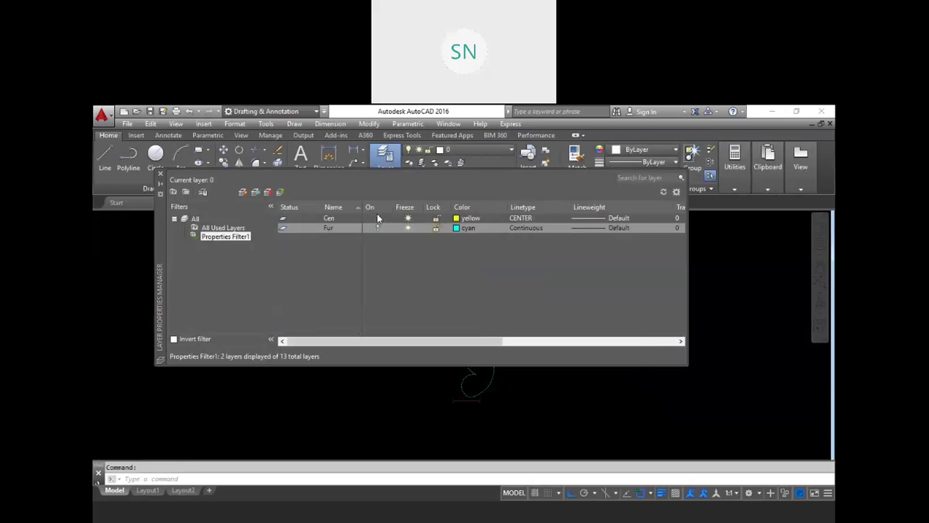
pyautogui.click(195, 218)
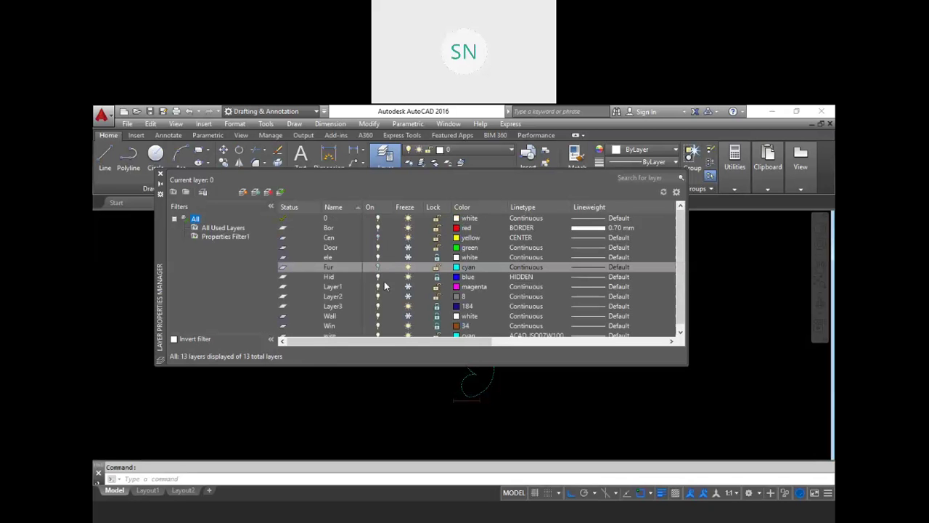
pyautogui.click(378, 306)
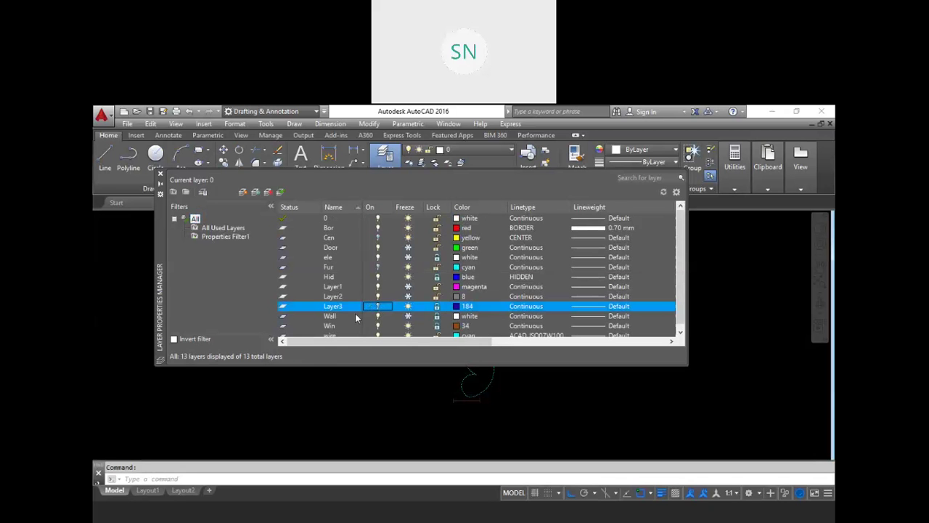
pyautogui.click(218, 237)
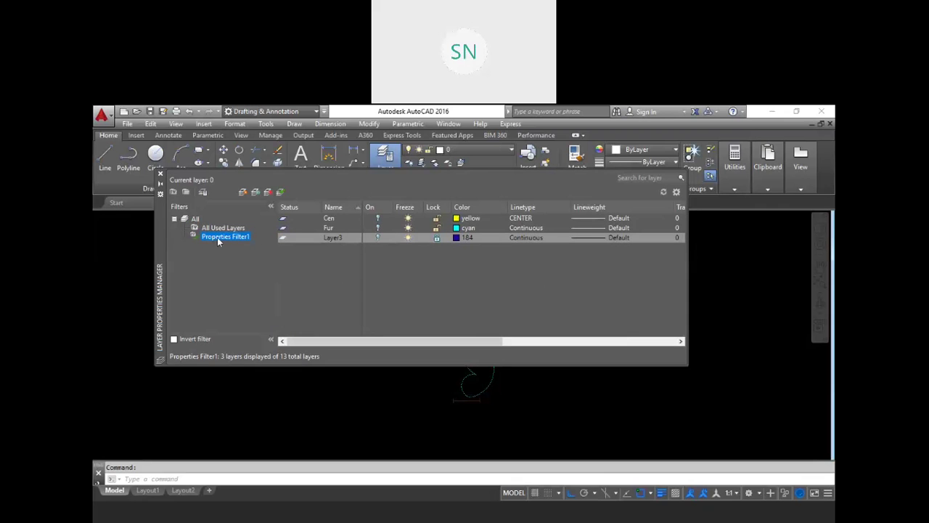
pyautogui.click(377, 229)
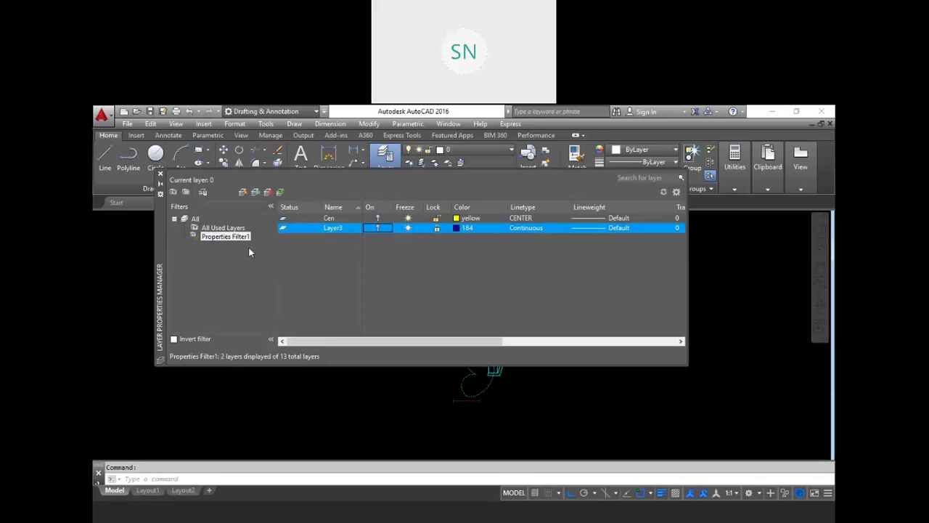
# Step: Create a second layer properties filter for layers that are thawed and locked, and unlock the Win layer in its list
pyautogui.click(173, 192)
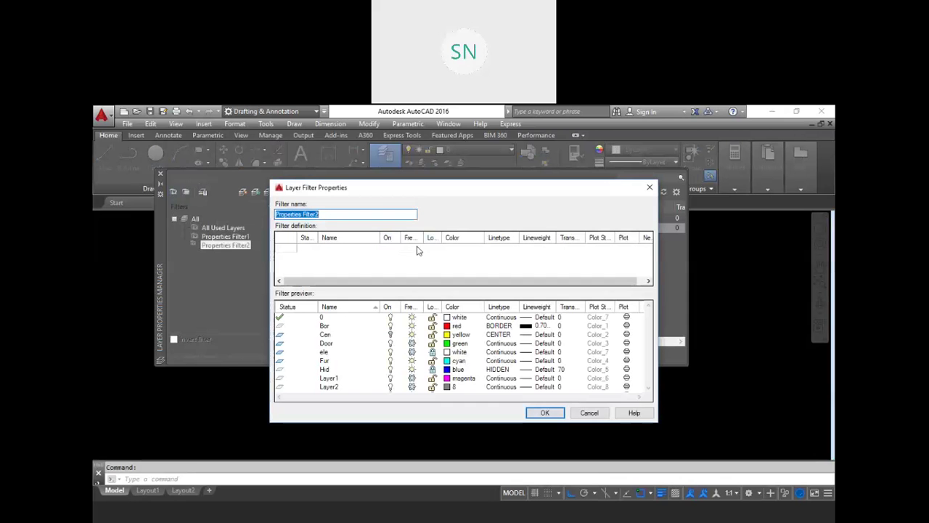
pyautogui.click(419, 250)
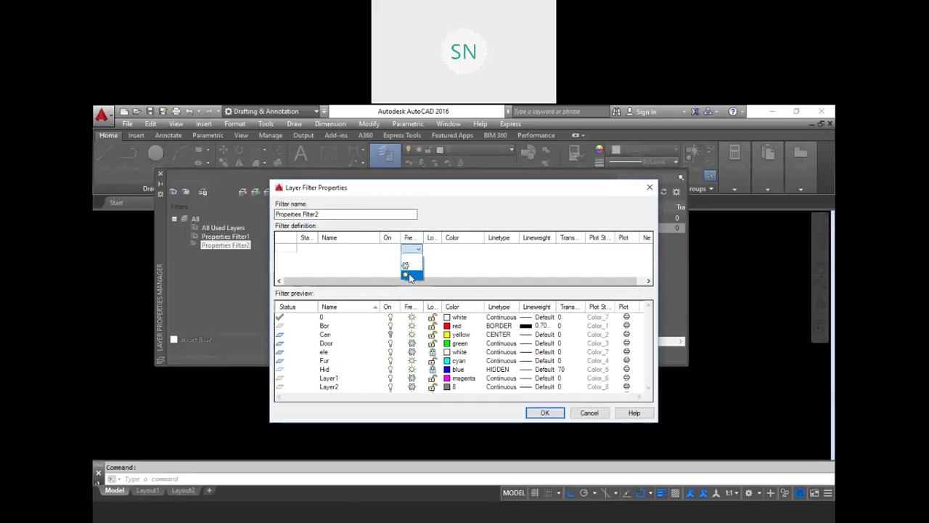
pyautogui.click(411, 277)
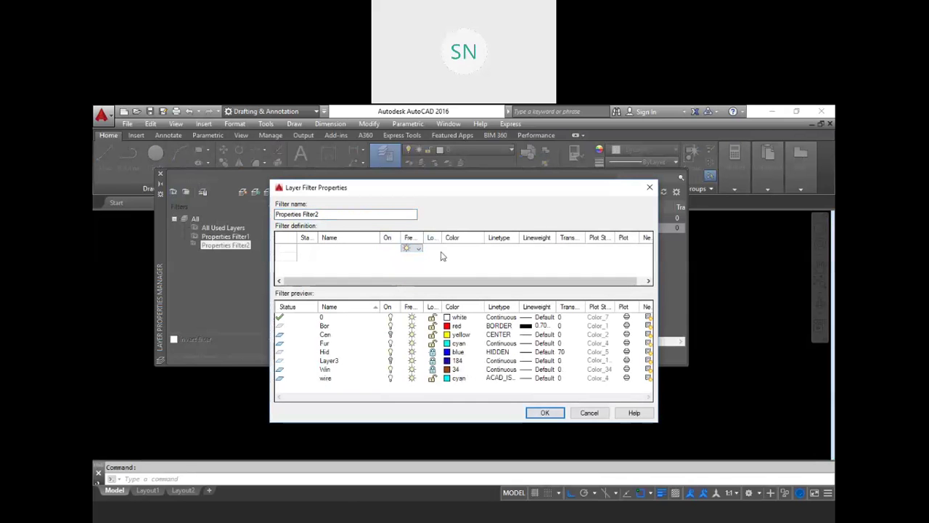
pyautogui.click(435, 249)
pyautogui.click(430, 268)
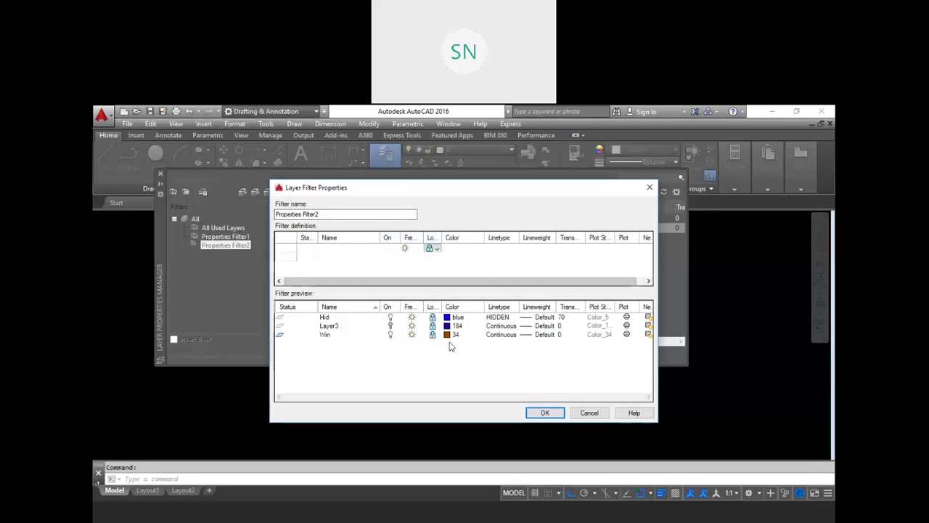
pyautogui.click(546, 413)
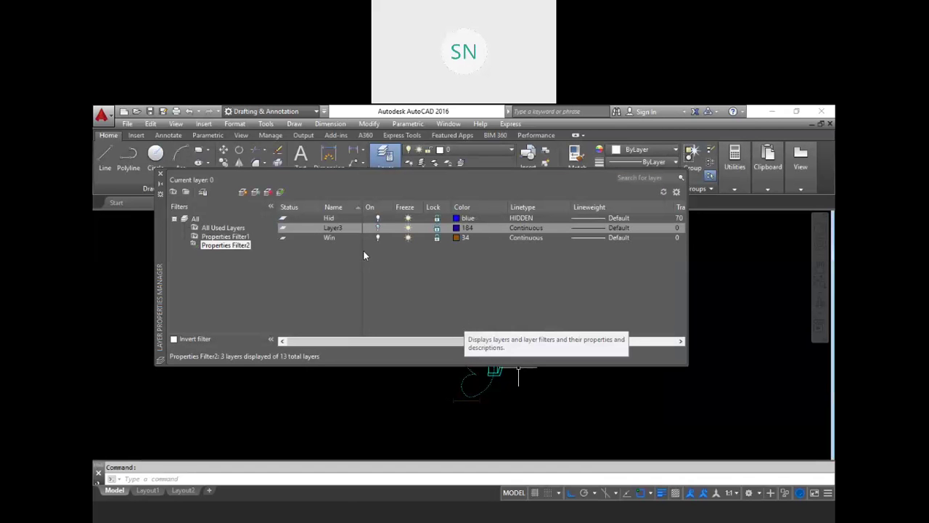
pyautogui.click(436, 239)
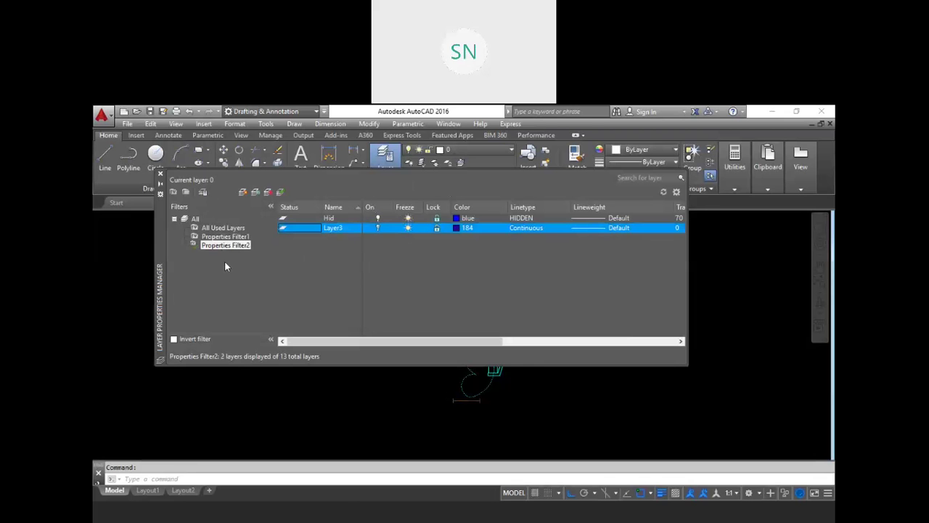
# Step: Create a layer group filter named wood
pyautogui.click(186, 192)
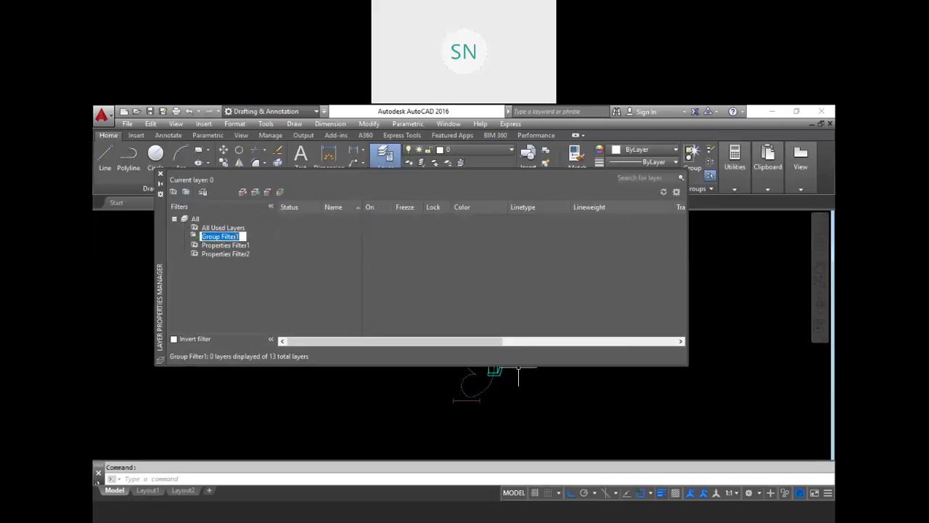
pyautogui.write('wood')
pyautogui.press('Return')
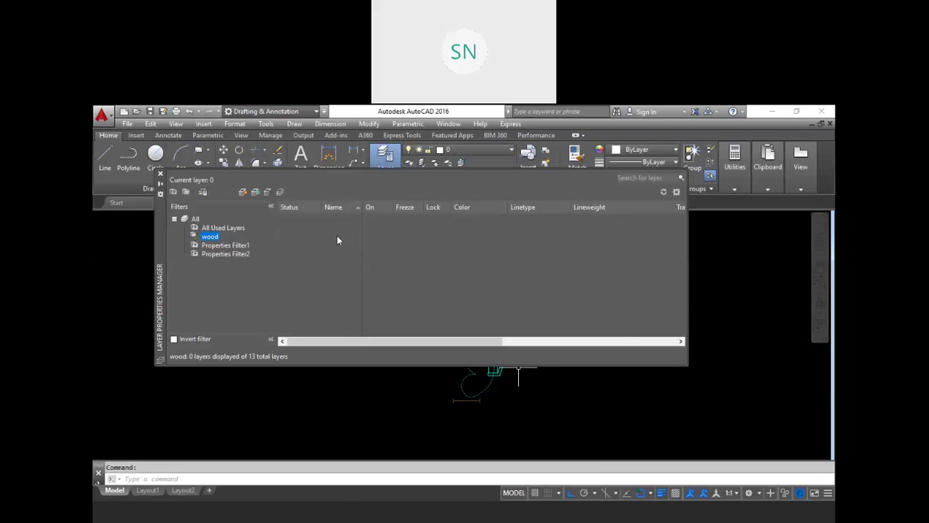
# Step: Add the Fur, Door and Win layers from the full layer list to the wood group filter and display its contents
pyautogui.doubleClick(196, 219)
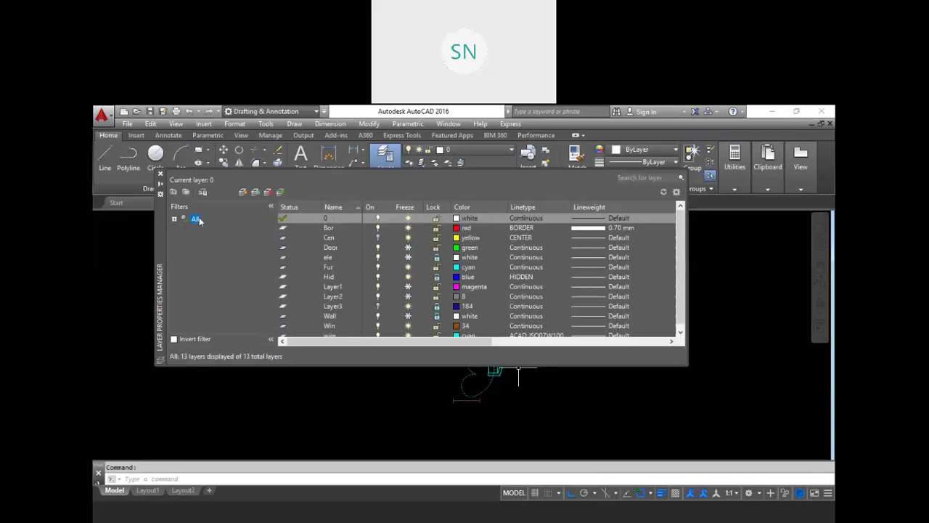
pyautogui.click(174, 219)
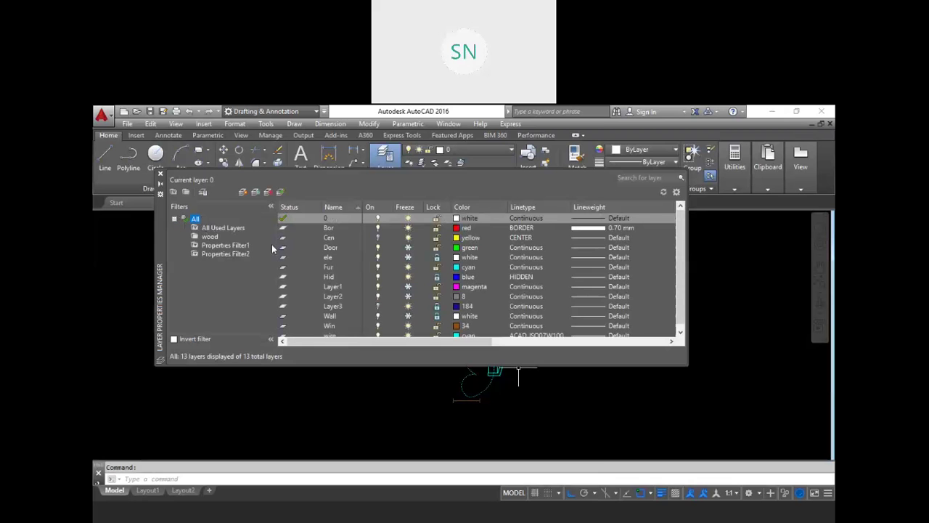
pyautogui.click(330, 267)
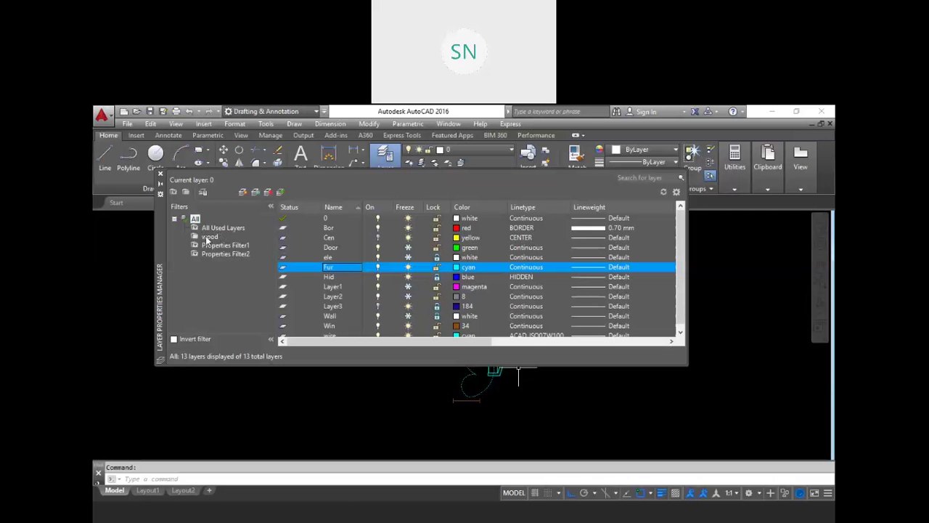
pyautogui.click(337, 249)
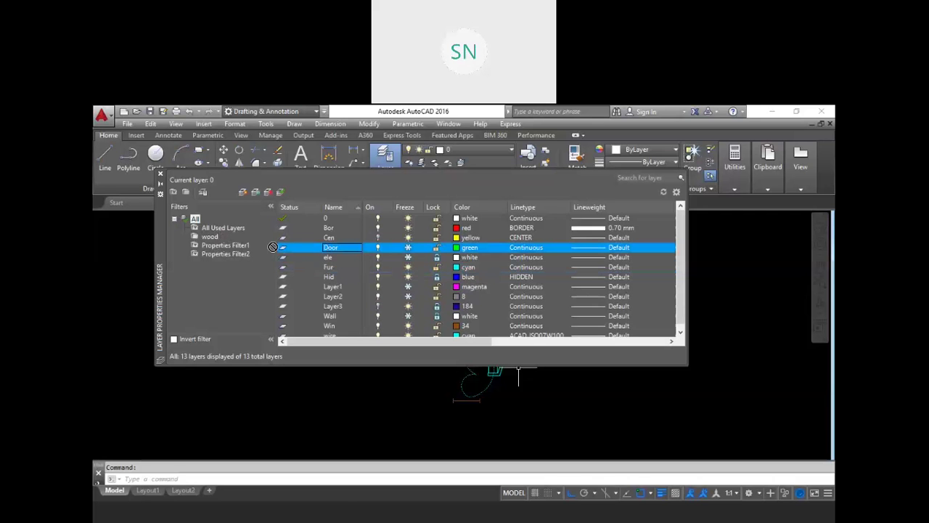
pyautogui.scroll(-1, 357, 266)
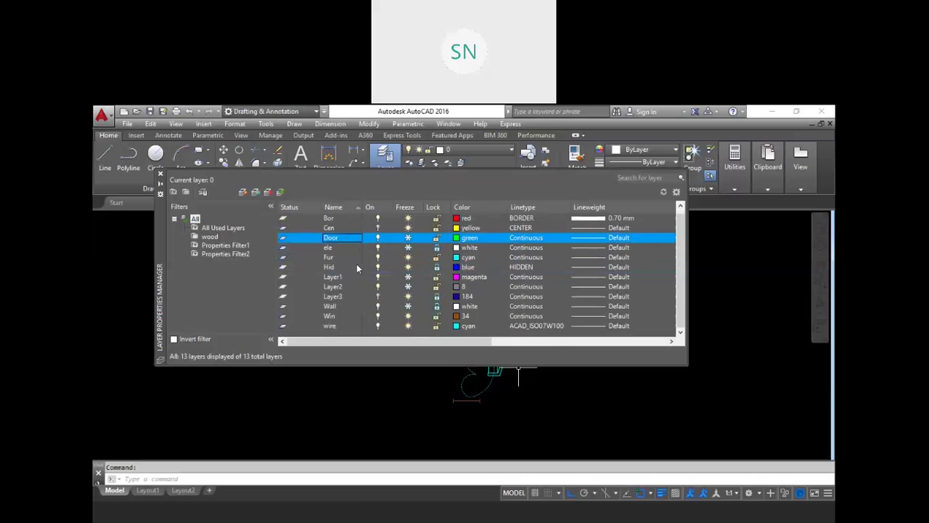
pyautogui.click(328, 317)
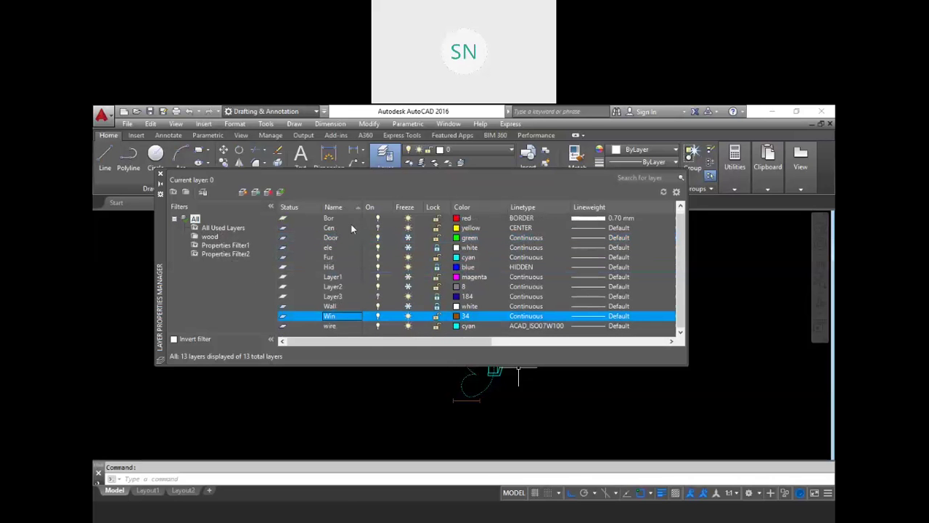
pyautogui.click(209, 236)
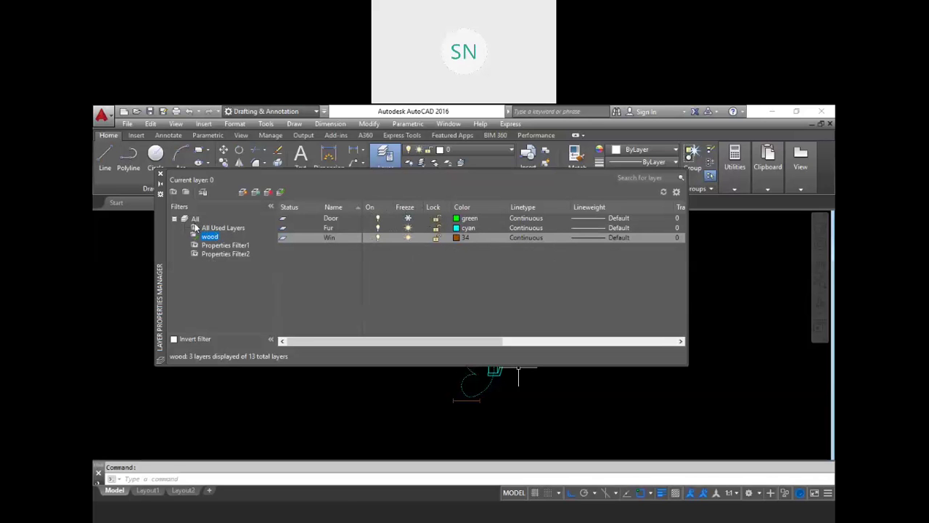
# Step: Create another layer group filter named ele eq
pyautogui.click(186, 192)
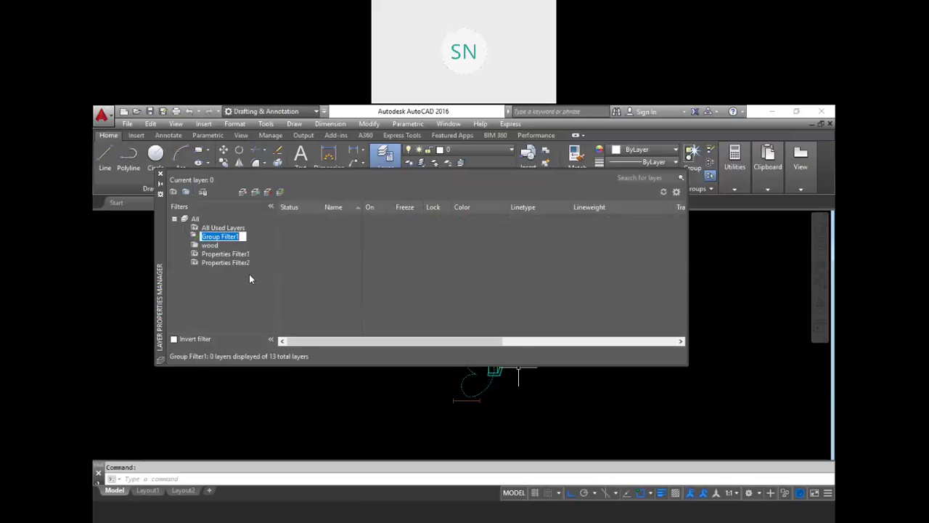
pyautogui.write('ele')
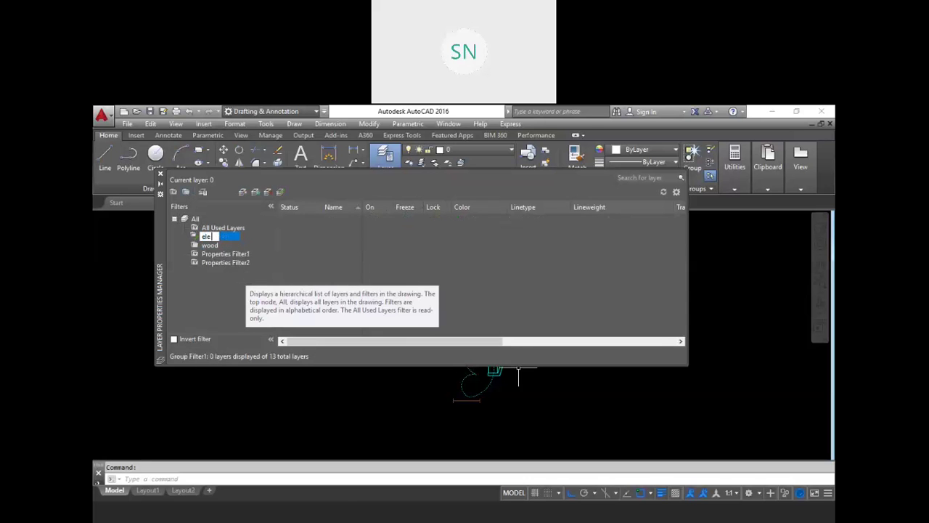
pyautogui.write('cq')
pyautogui.press('Return')
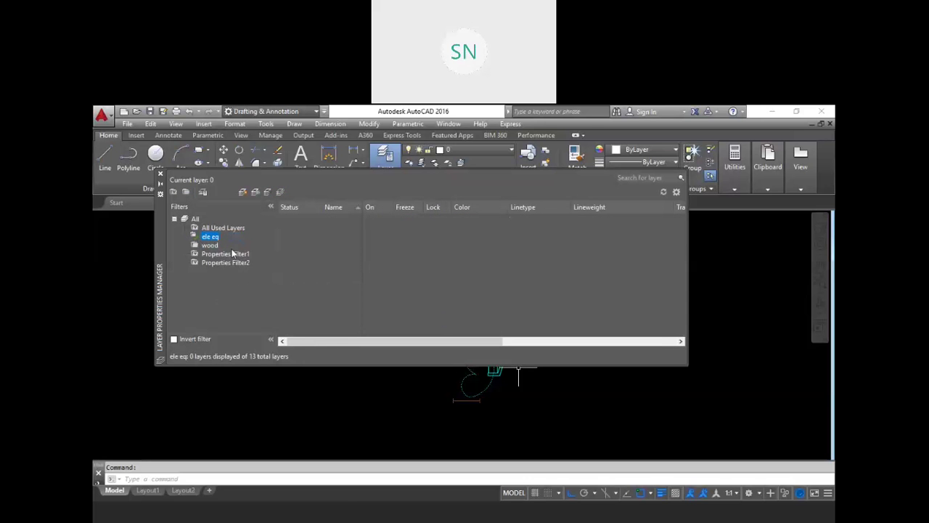
# Step: Add the ele, wire, Layer3 and Layer2 layers to the ele eq group filter and display its contents
pyautogui.click(195, 219)
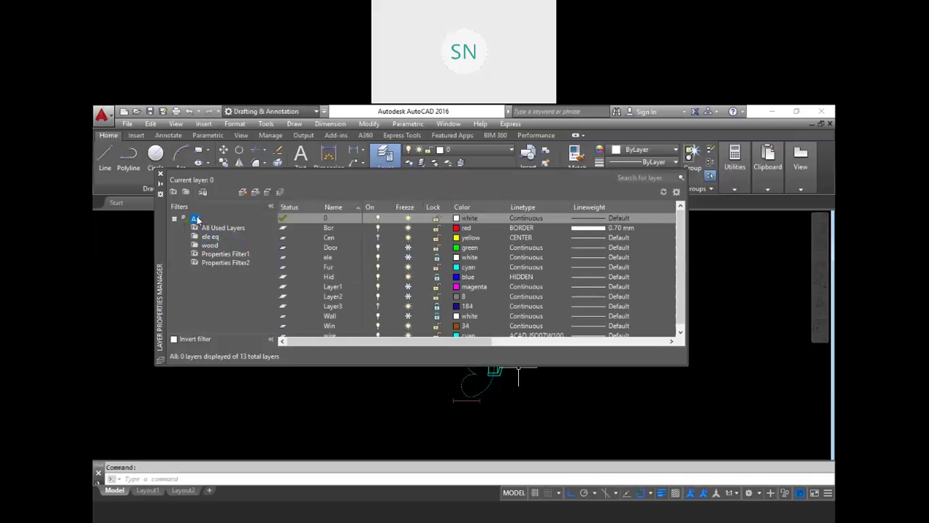
pyautogui.click(337, 257)
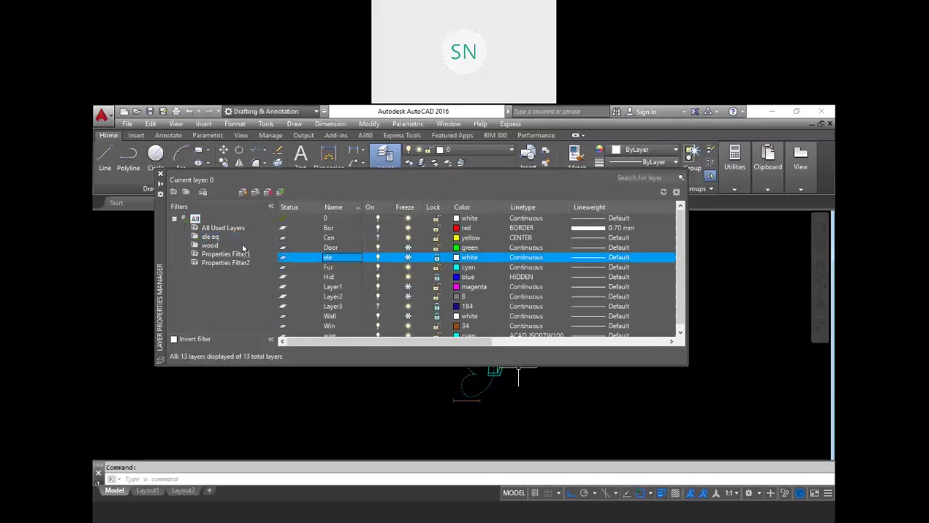
pyautogui.moveTo(207, 239); pyautogui.dragTo(208, 241)
pyautogui.scroll(-1, 346, 320)
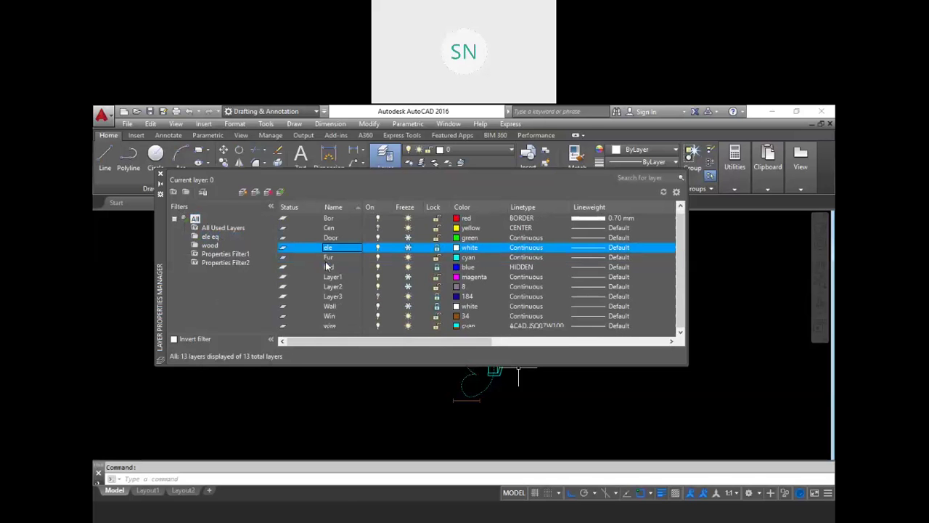
pyautogui.click(333, 325)
pyautogui.moveTo(210, 237); pyautogui.dragTo(209, 238)
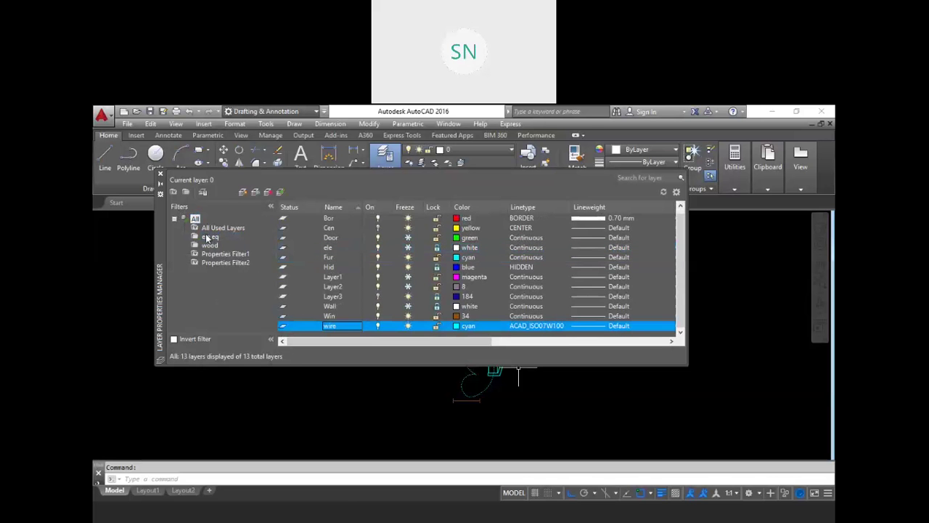
pyautogui.click(334, 296)
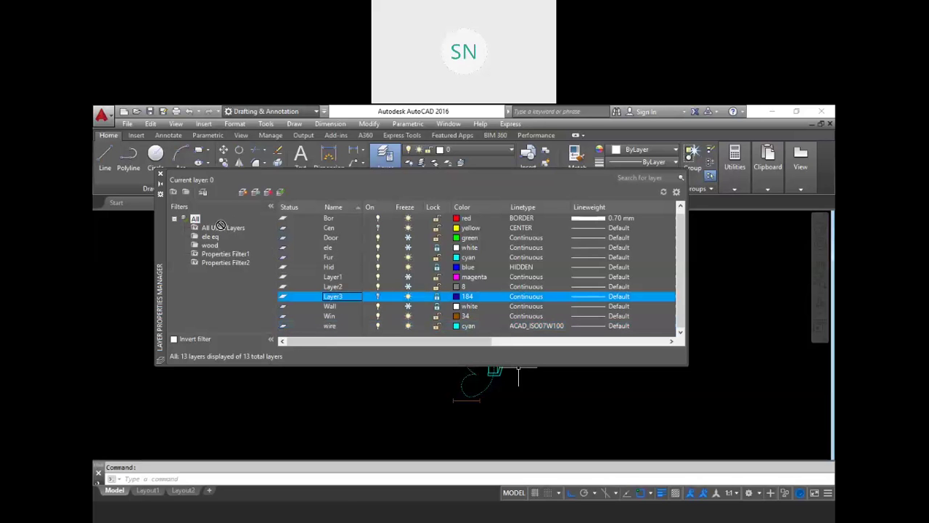
pyautogui.moveTo(209, 237); pyautogui.dragTo(209, 238)
pyautogui.click(338, 287)
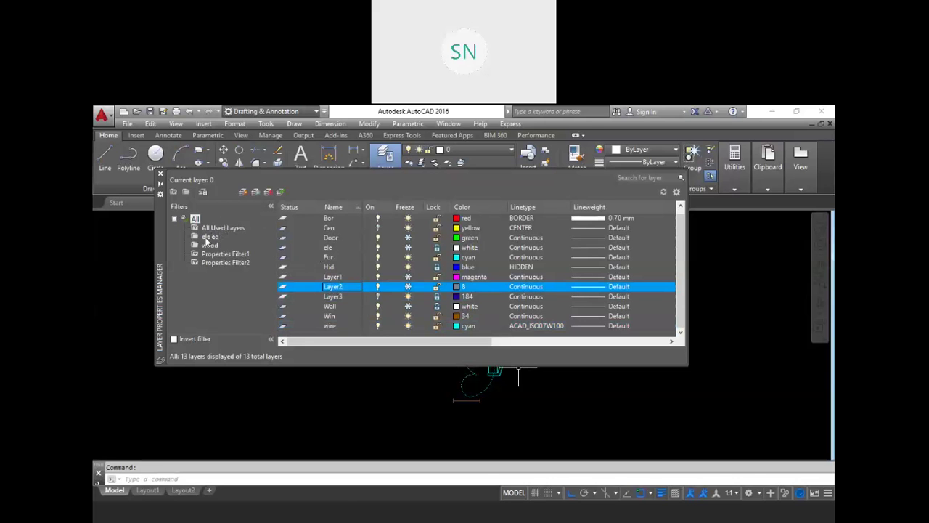
pyautogui.click(207, 238)
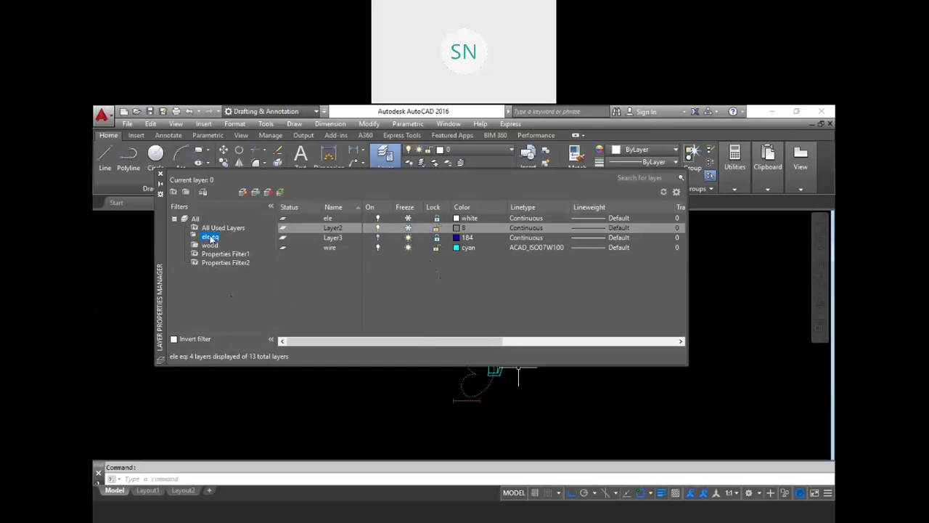
# Step: Compare the drawing's layer selection list under the ele eq filter with the list under the All filter, outside the layer manager
pyautogui.click(160, 174)
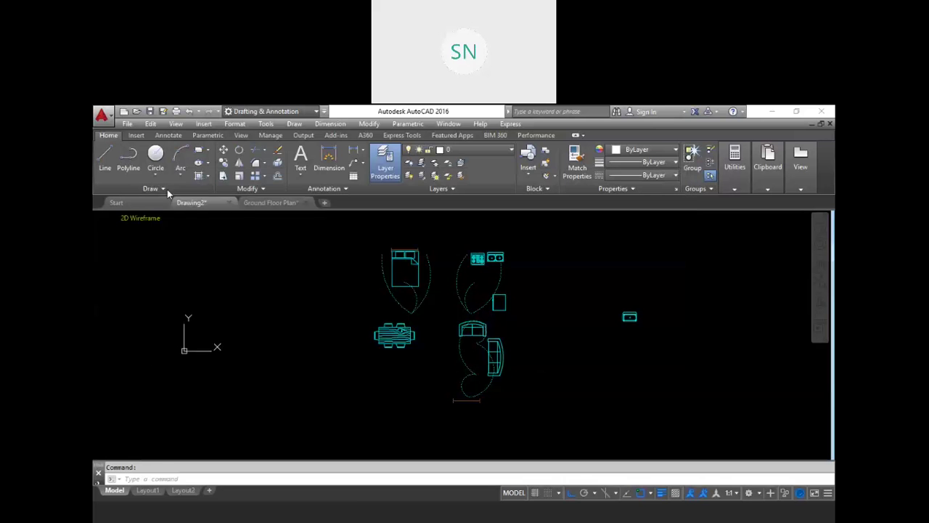
pyautogui.click(478, 149)
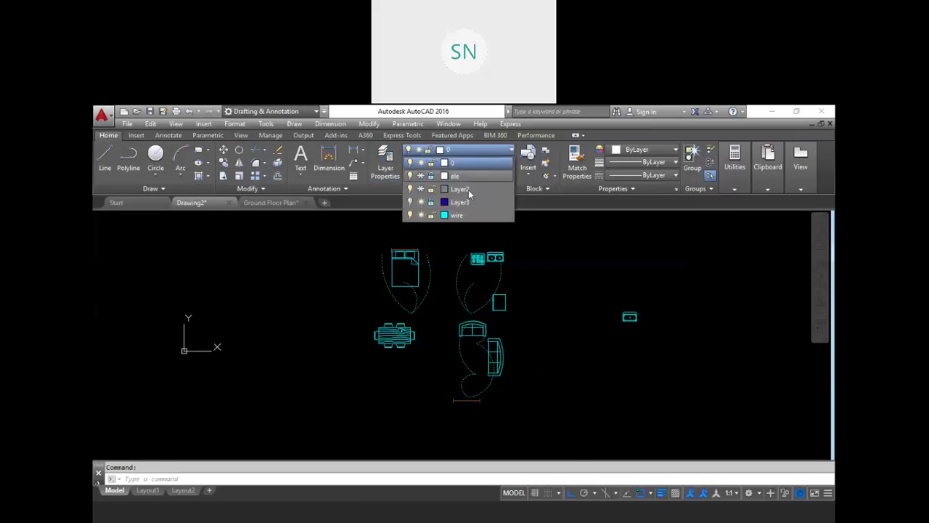
pyautogui.click(385, 160)
pyautogui.click(195, 219)
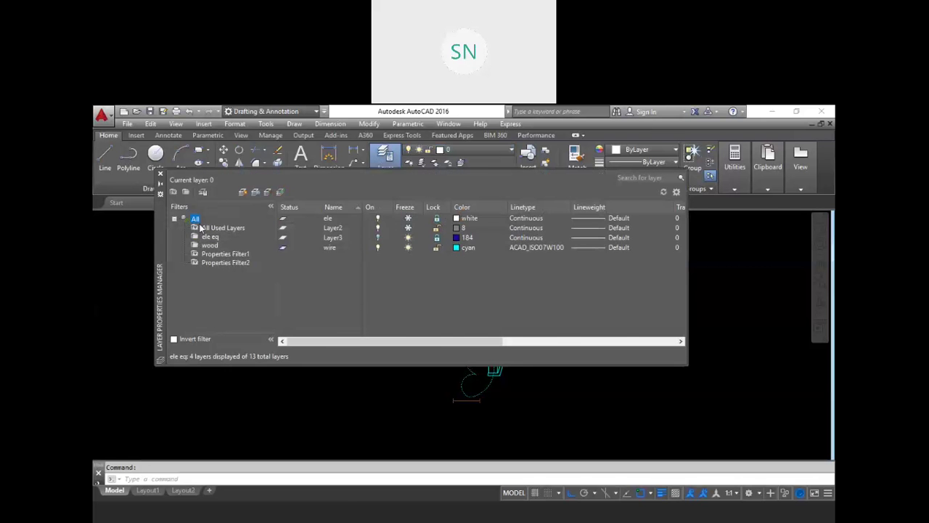
pyautogui.click(161, 174)
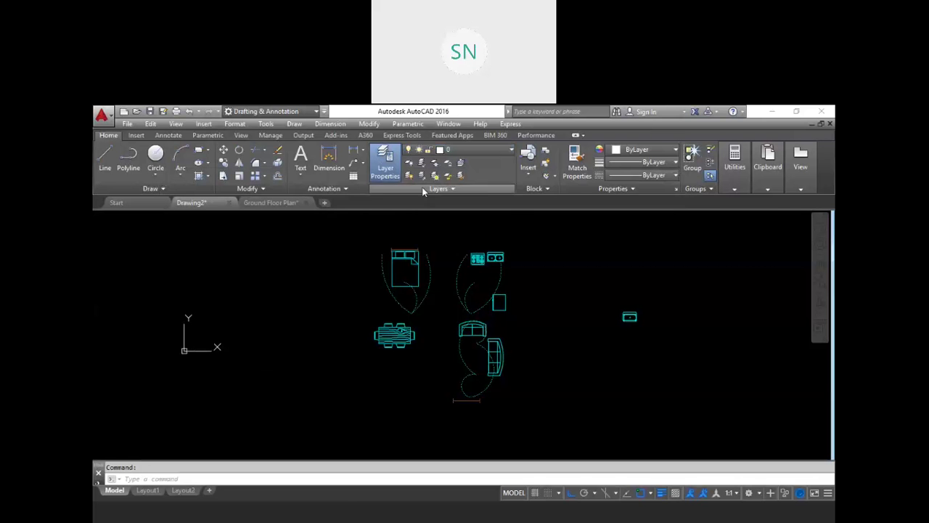
pyautogui.click(462, 150)
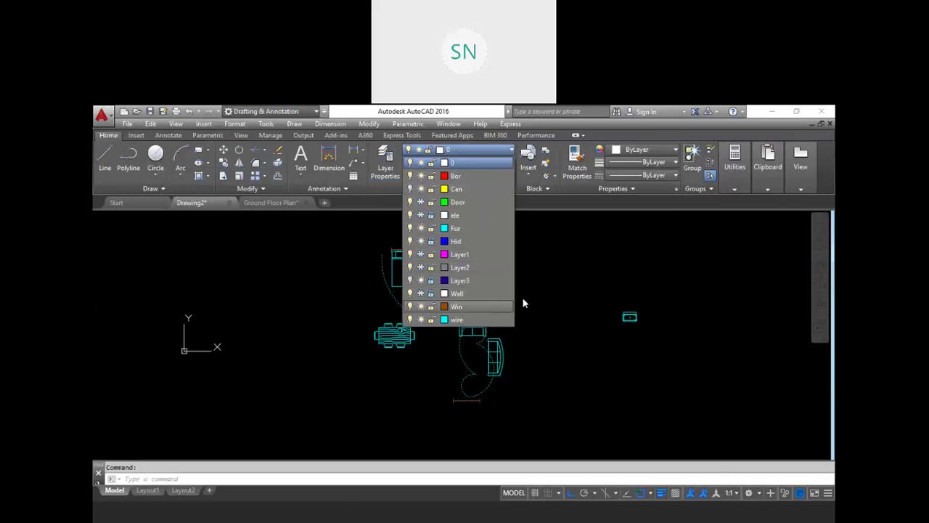
pyautogui.click(545, 285)
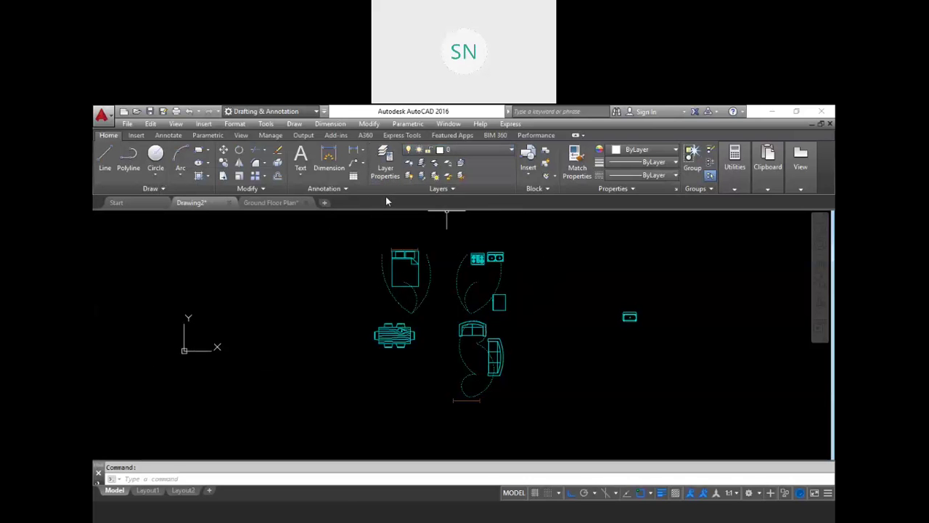
pyautogui.click(466, 151)
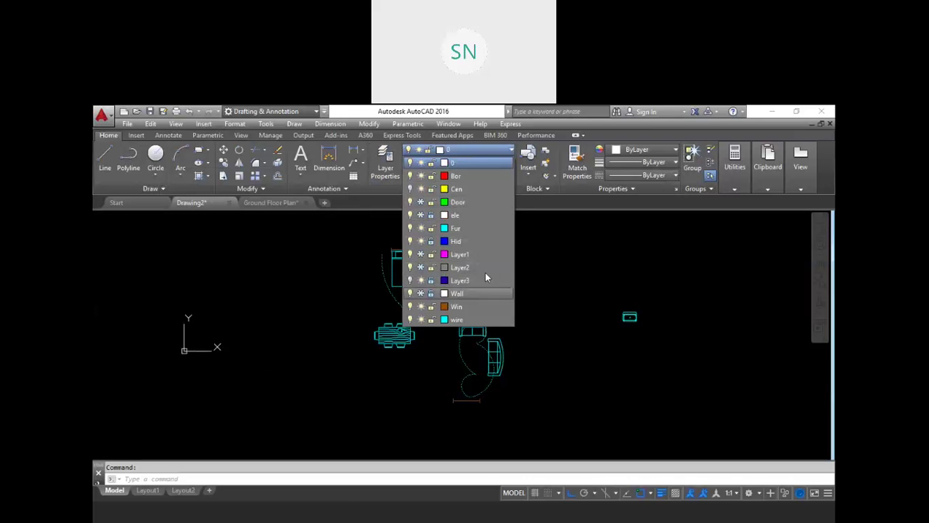
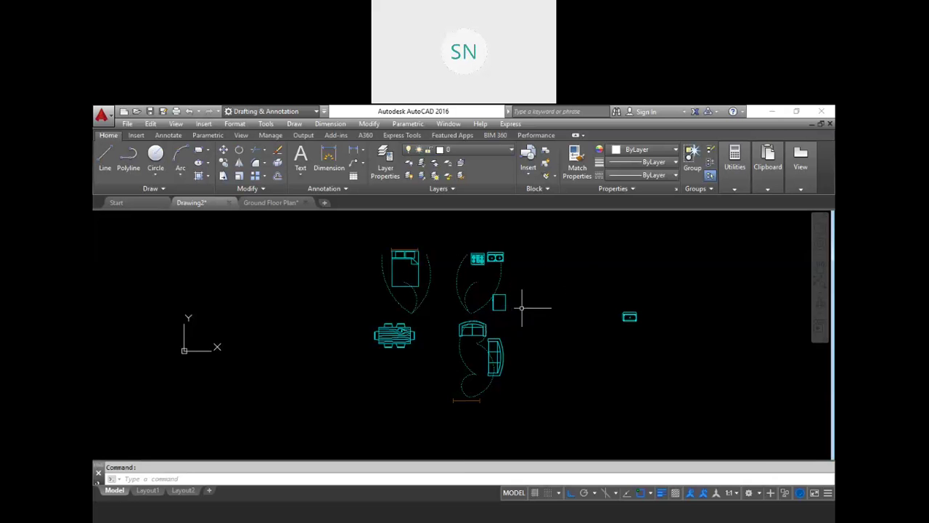
# Step: Draw a horizontal rectangle in the empty area below the isolated sink, using the Rectangle command
pyautogui.scroll(4, 522, 308)
pyautogui.scroll(-4, 484, 312)
pyautogui.scroll(4, 498, 328)
pyautogui.click(558, 291)
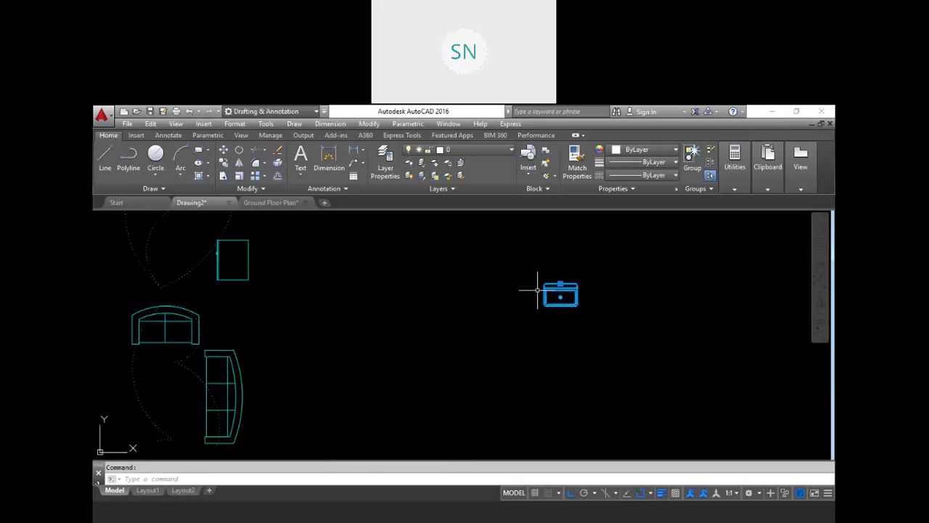
pyautogui.moveTo(517, 347); pyautogui.dragTo(465, 268, button='middle')
pyautogui.press('Escape')
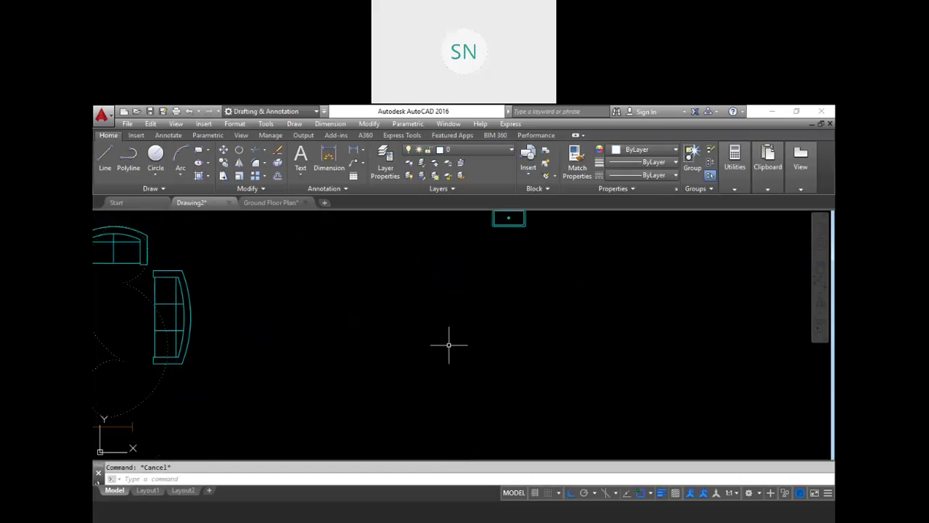
pyautogui.write('rec')
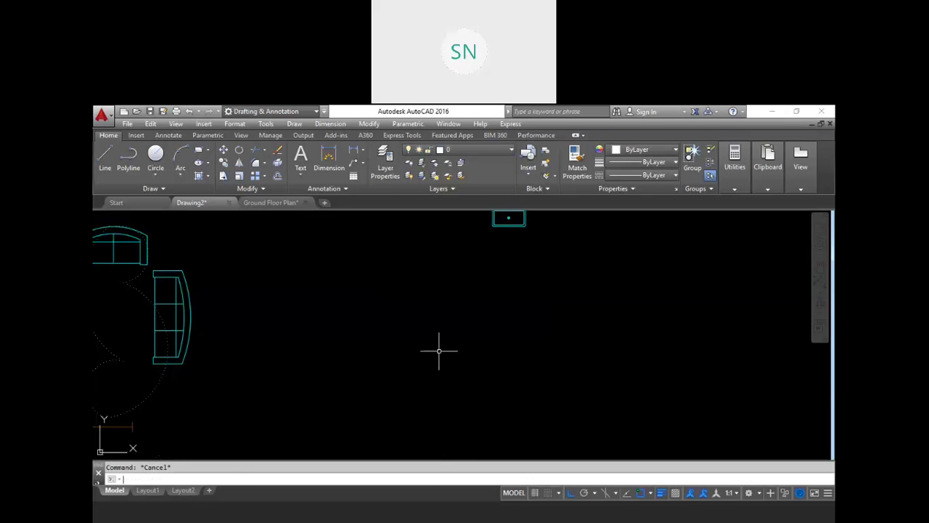
pyautogui.press('Return')
pyautogui.click(418, 378)
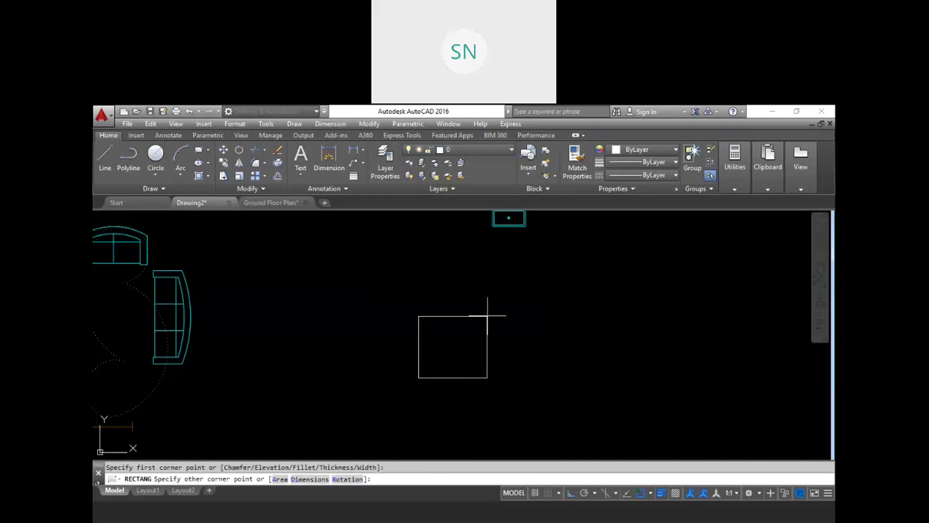
pyautogui.click(504, 327)
pyautogui.press('Escape')
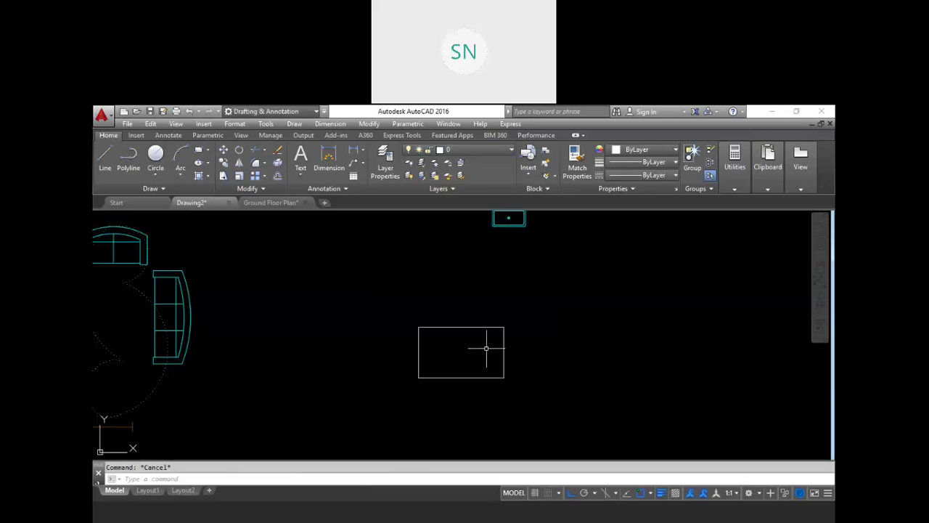
# Step: Draw a diagonal line across the new rectangle from its upper-left corner to its lower-right corner
pyautogui.write('l')
pyautogui.press('Return')
pyautogui.click(420, 328)
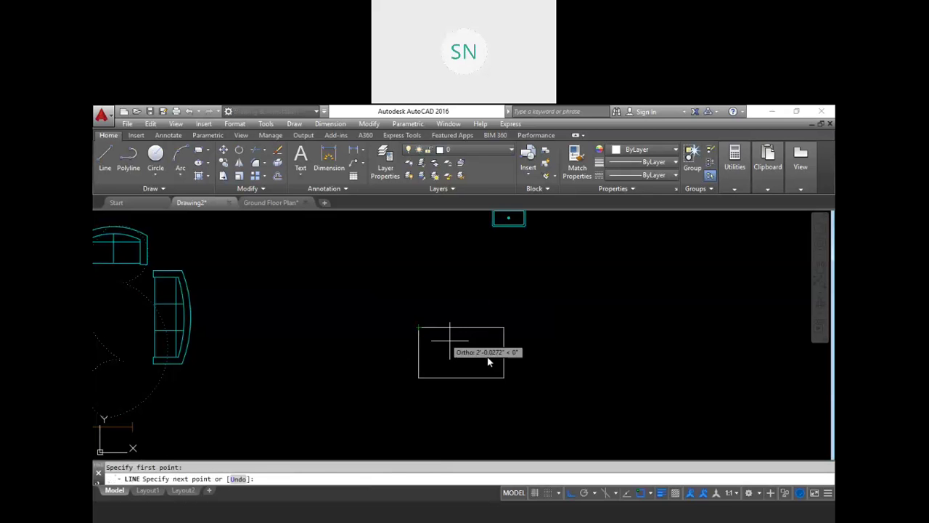
pyautogui.click(504, 377)
pyautogui.press('Escape')
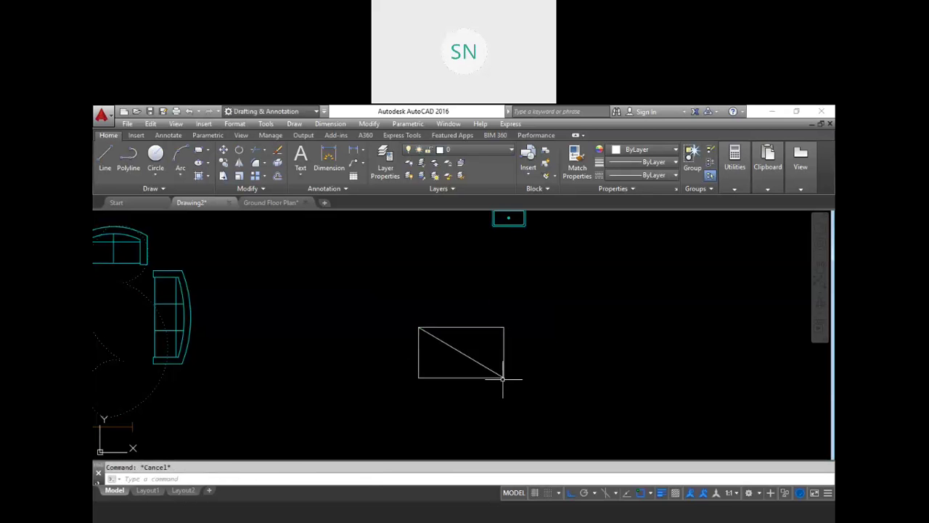
# Step: Draw a circle with a radius of about 1'-4" centred on the diagonal's midpoint inside the rectangle
pyautogui.write('c')
pyautogui.press('Return')
pyautogui.click(461, 352)
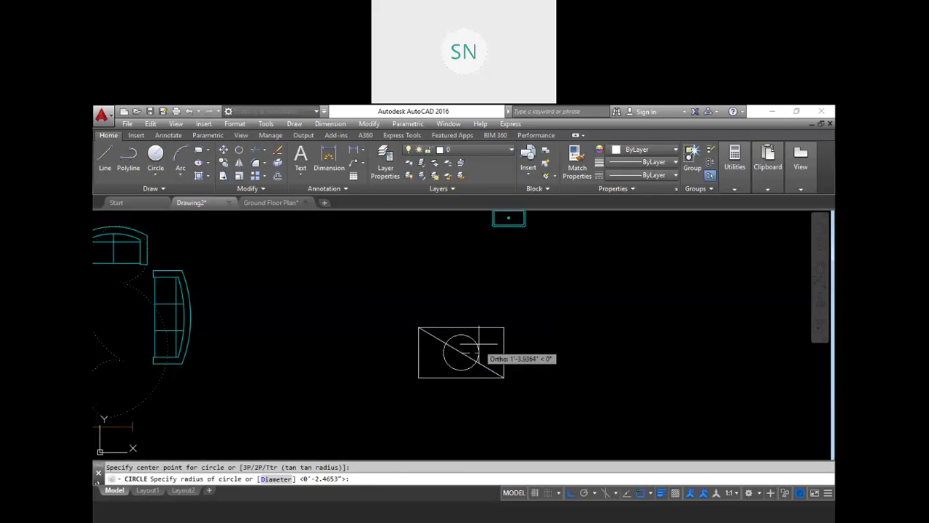
pyautogui.click(479, 343)
pyautogui.scroll(2, 481, 354)
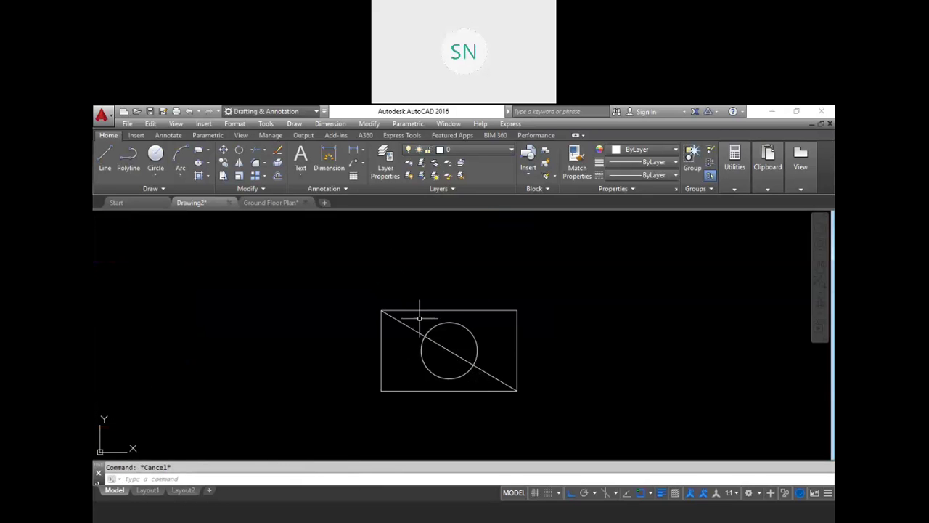
pyautogui.scroll(-2, 432, 326)
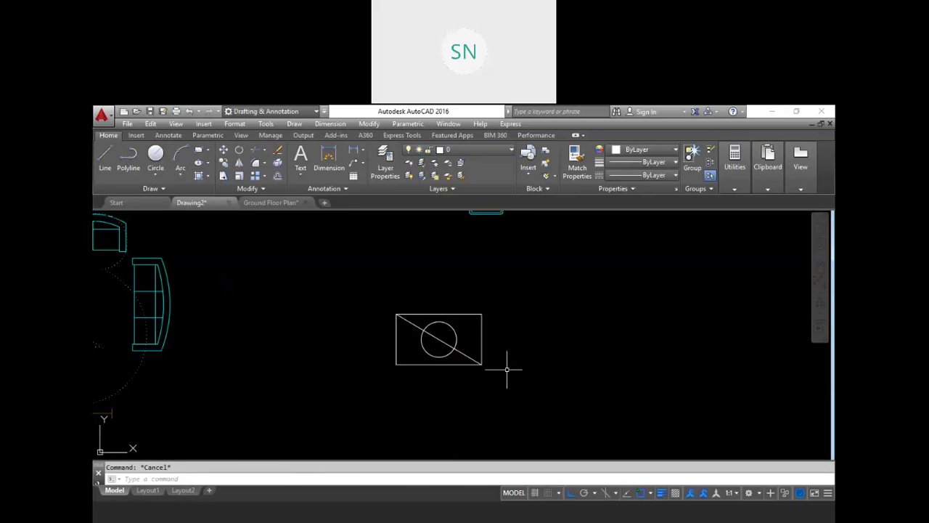
# Step: Define a block named aa from the rectangle, diagonal and circle, converting them to a block with the circle's centre as base point
pyautogui.write('b')
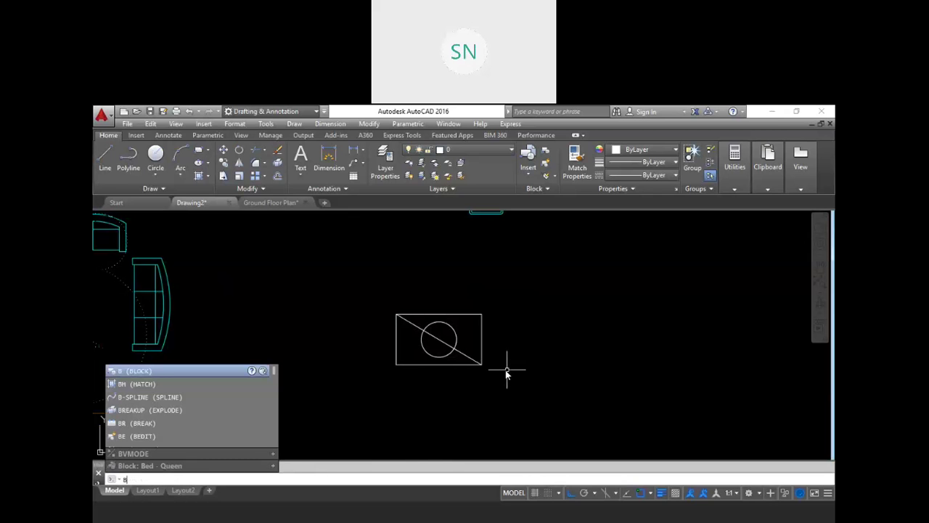
pyautogui.press('Return')
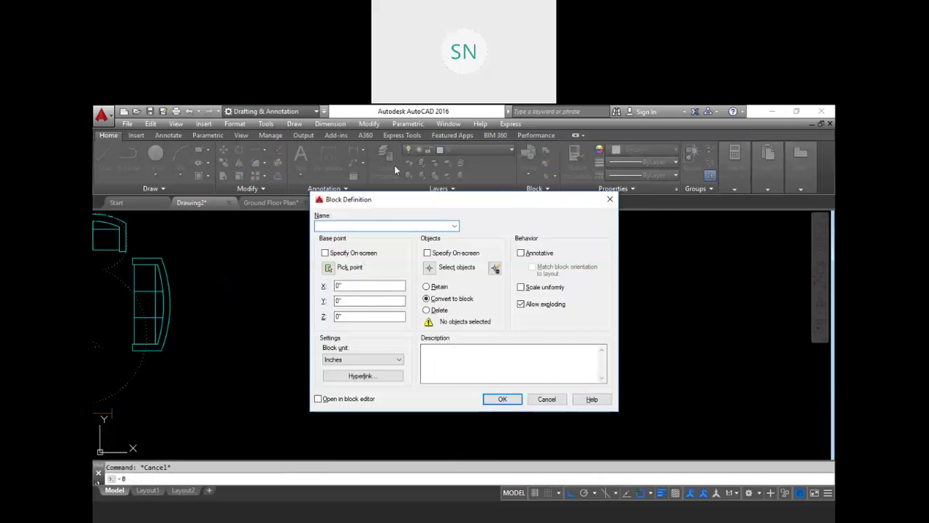
pyautogui.moveTo(365, 205); pyautogui.dragTo(403, 160)
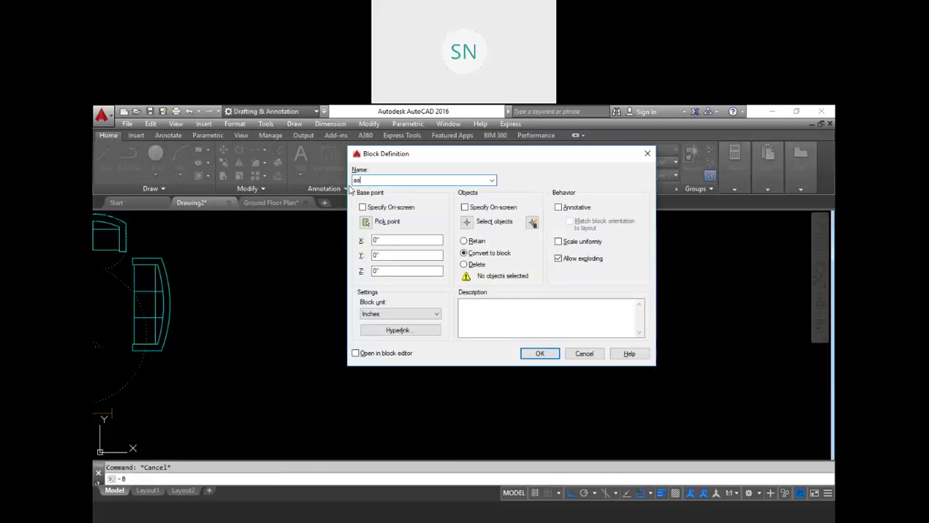
pyautogui.click(468, 223)
pyautogui.click(534, 289)
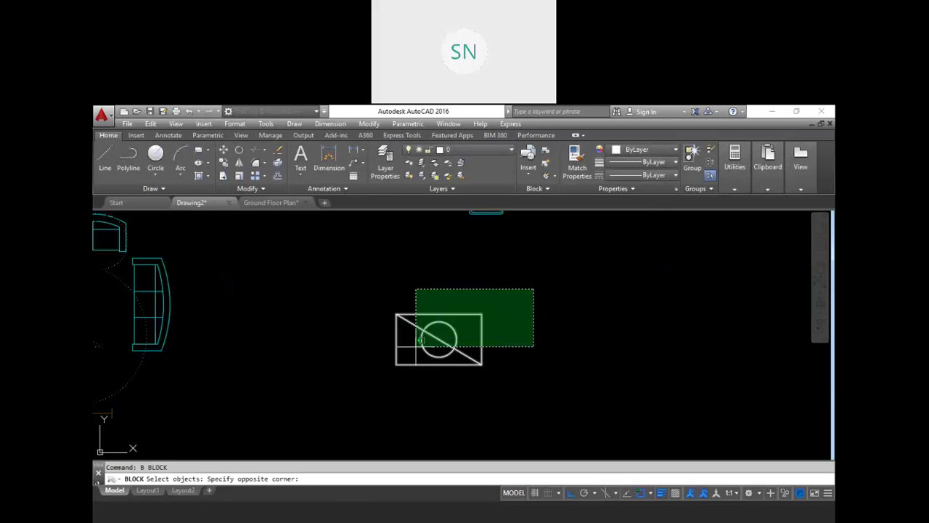
pyautogui.click(356, 384)
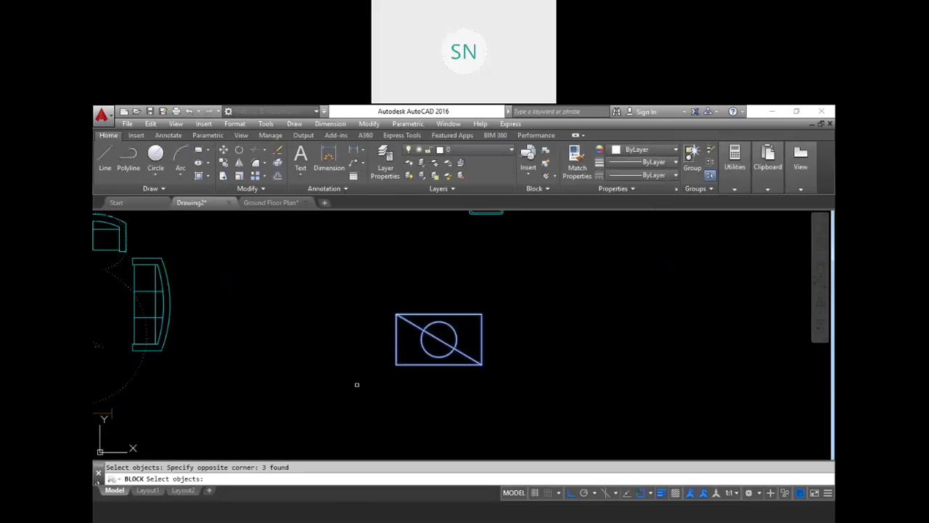
pyautogui.press('Return')
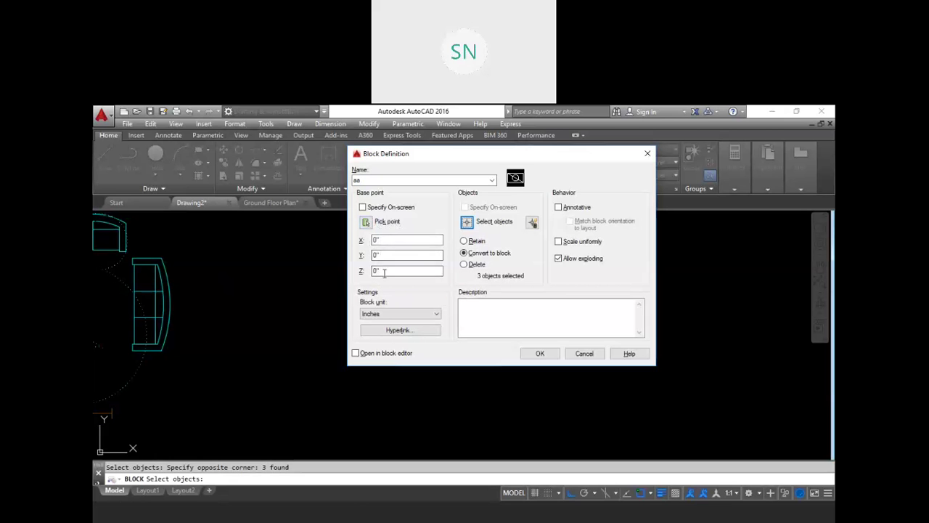
pyautogui.click(367, 222)
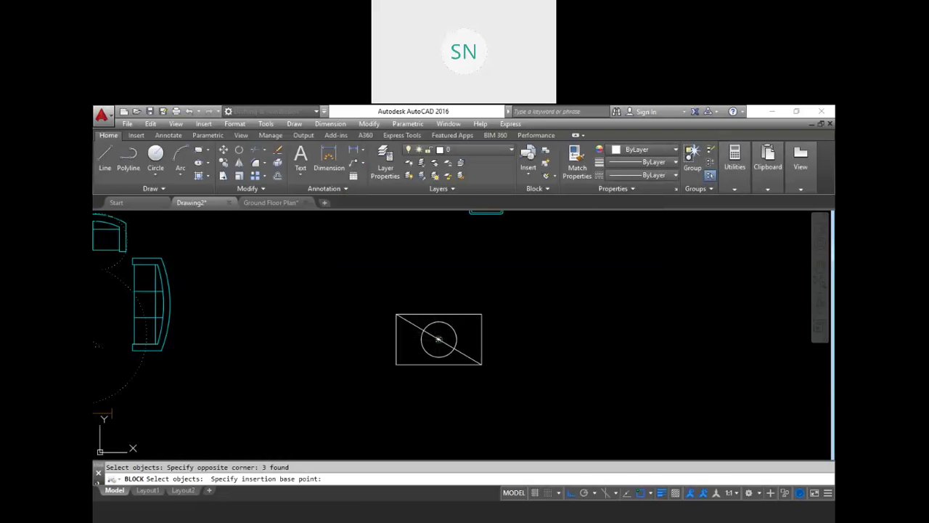
pyautogui.click(438, 339)
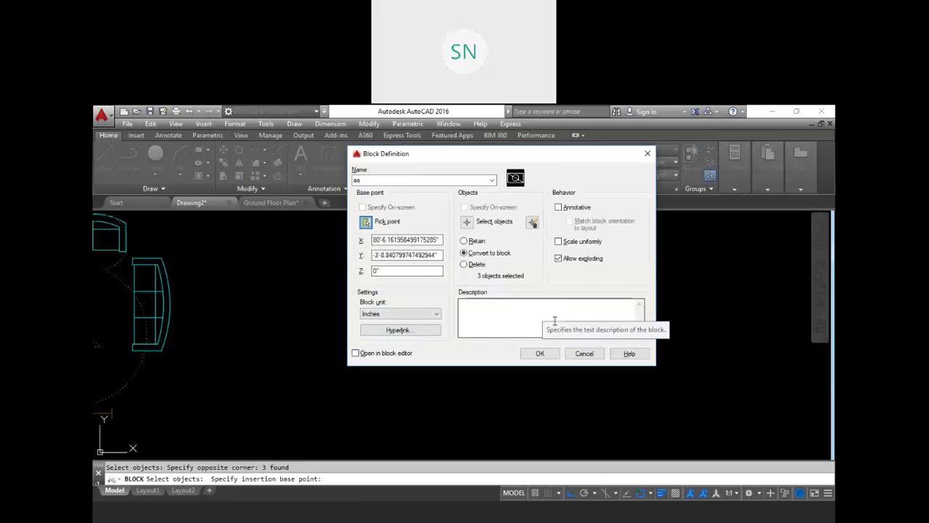
pyautogui.click(537, 353)
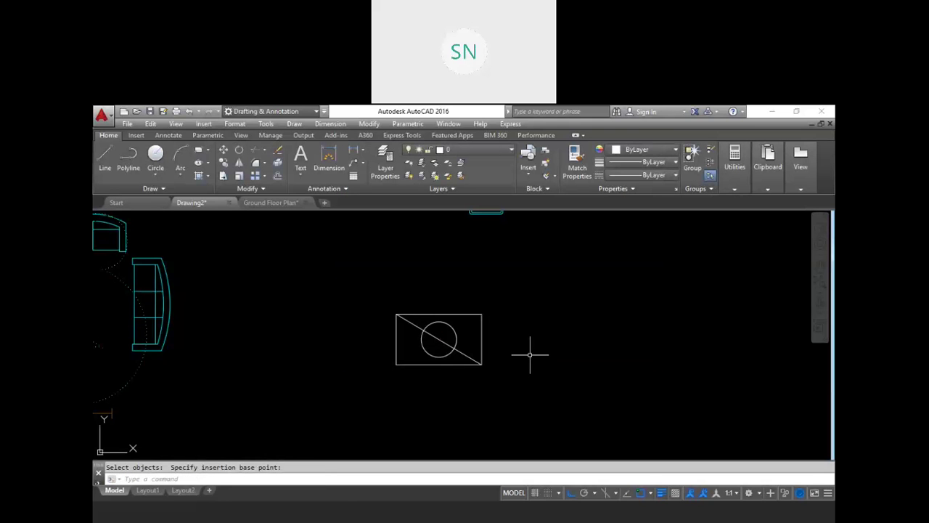
# Step: Select the aa block to check how its rectangle, diagonal and circle are grouped, and clear the selection
pyautogui.click(474, 325)
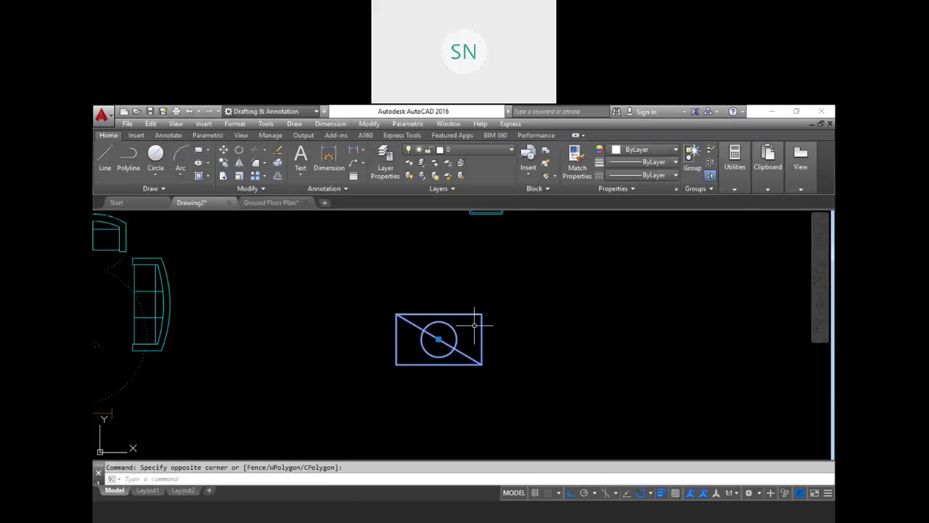
pyautogui.scroll(4, 444, 350)
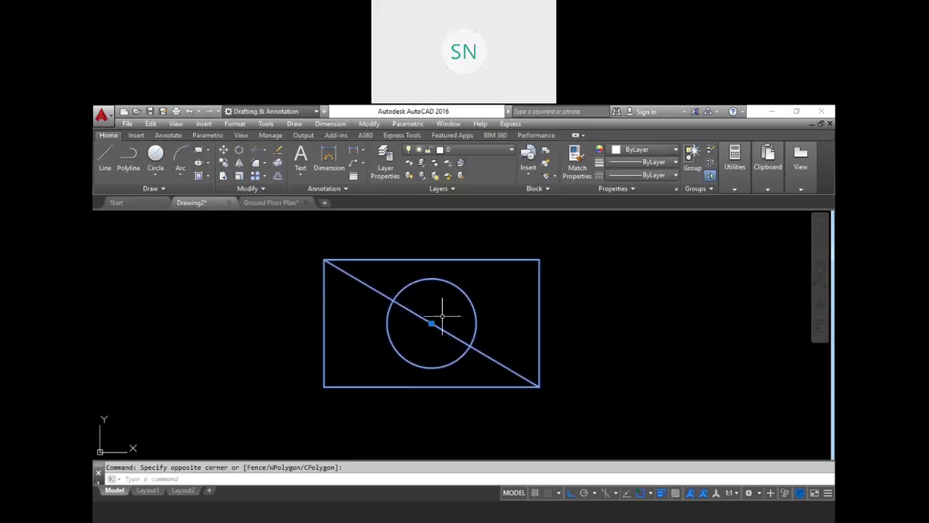
pyautogui.scroll(-2, 430, 331)
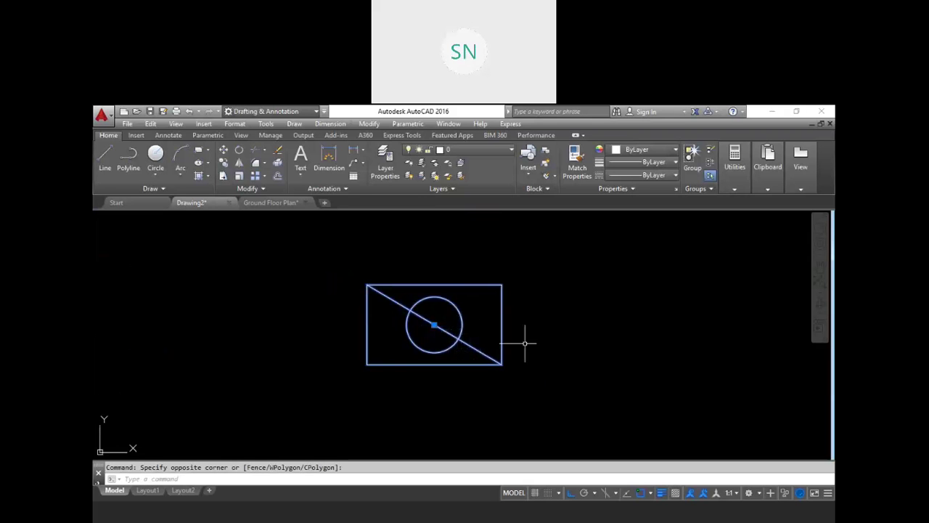
pyautogui.press('Escape')
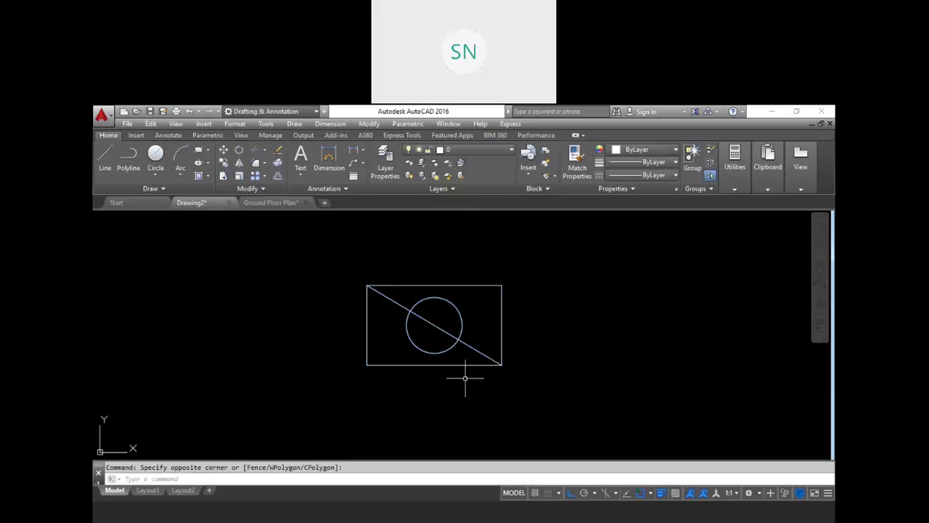
pyautogui.press('Escape')
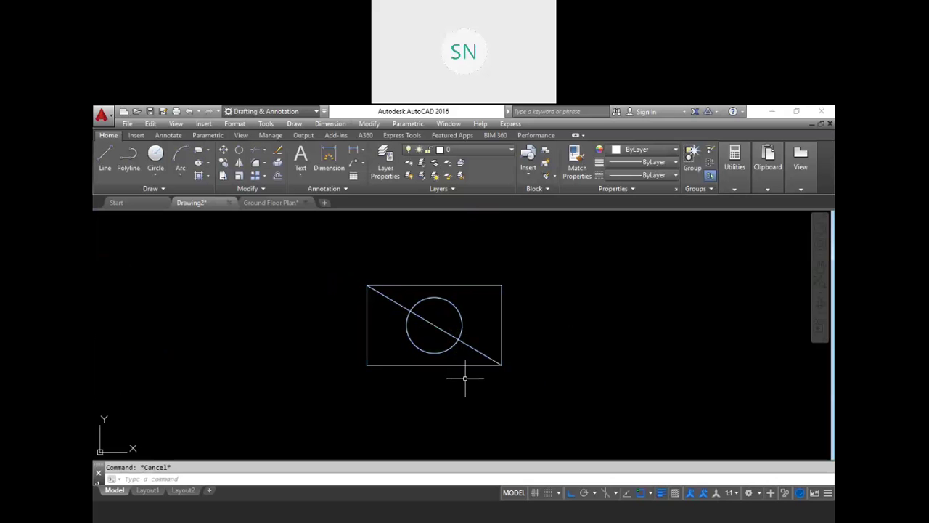
# Step: Draw a circle in the empty area to the right of the aa block, about as wide as the block's rectangle
pyautogui.scroll(-2, 461, 378)
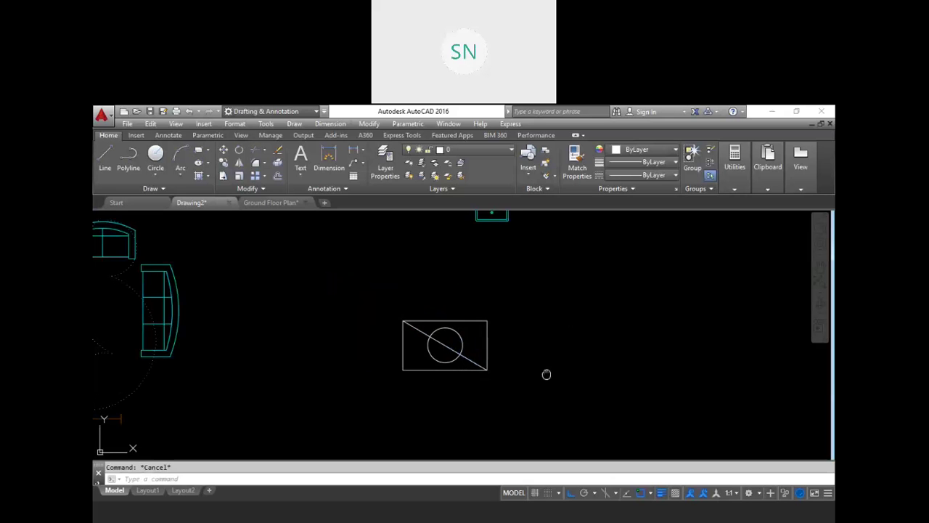
pyautogui.middleClick(460, 377)
pyautogui.middleClick(460, 377)
pyautogui.moveTo(641, 391); pyautogui.dragTo(404, 388, button='middle')
pyautogui.scroll(2, 414, 396)
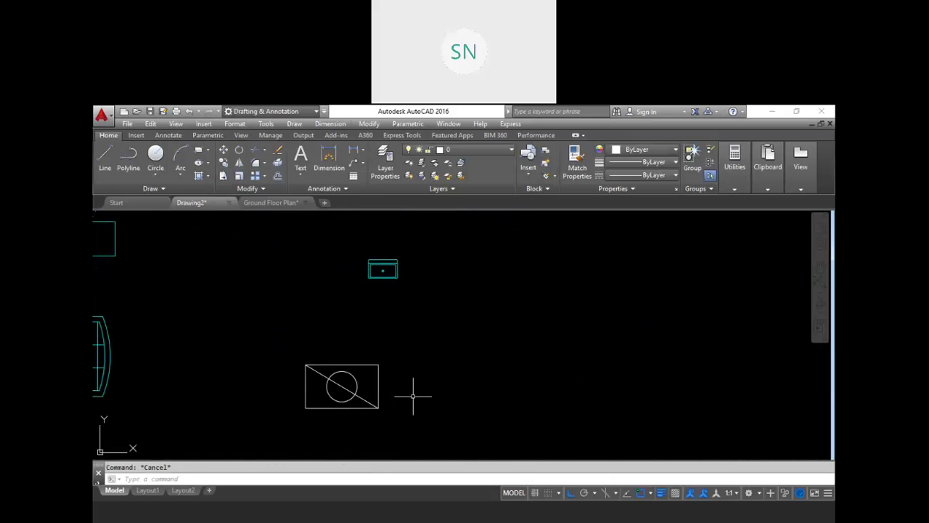
pyautogui.write('c')
pyautogui.press('Return')
pyautogui.click(442, 372)
pyautogui.press('Escape')
# Step: Draw a closed diamond of four lines inside the new circle, joining its quadrant points
pyautogui.write('l')
pyautogui.press('Return')
pyautogui.click(443, 336)
pyautogui.click(407, 372)
pyautogui.click(442, 407)
pyautogui.click(479, 372)
pyautogui.click(443, 335)
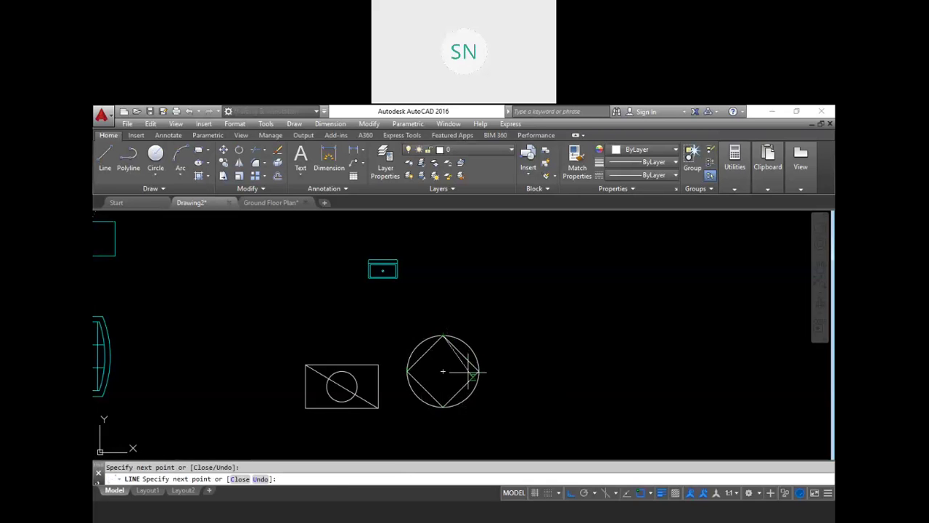
pyautogui.press('Escape')
# Step: Draw a smaller concentric circle inside the diamond, reaching the midpoints of its sides
pyautogui.write('c')
pyautogui.press('Return')
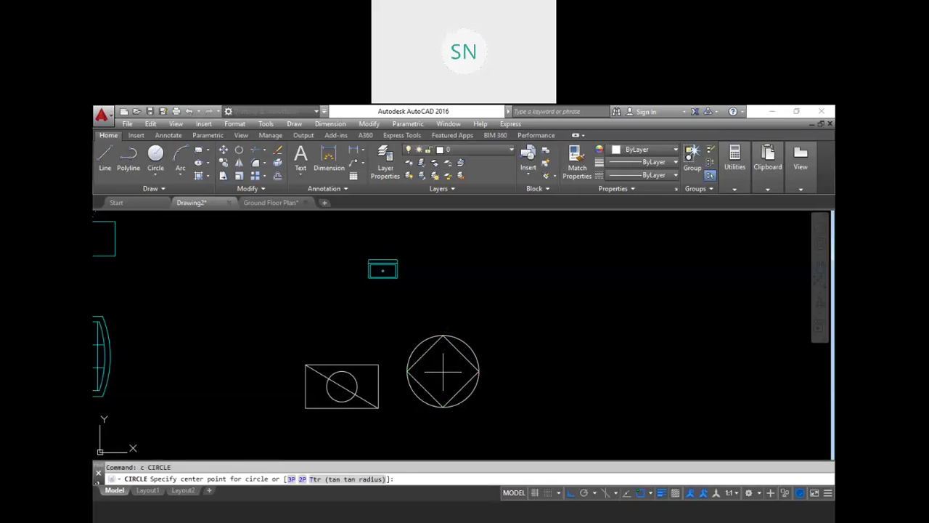
pyautogui.click(443, 371)
pyautogui.click(461, 354)
pyautogui.press('Escape')
# Step: Define a block named bb from the two circles and the diamond, with the circles' centre as base point and the original objects retained
pyautogui.write('b')
pyautogui.press('Return')
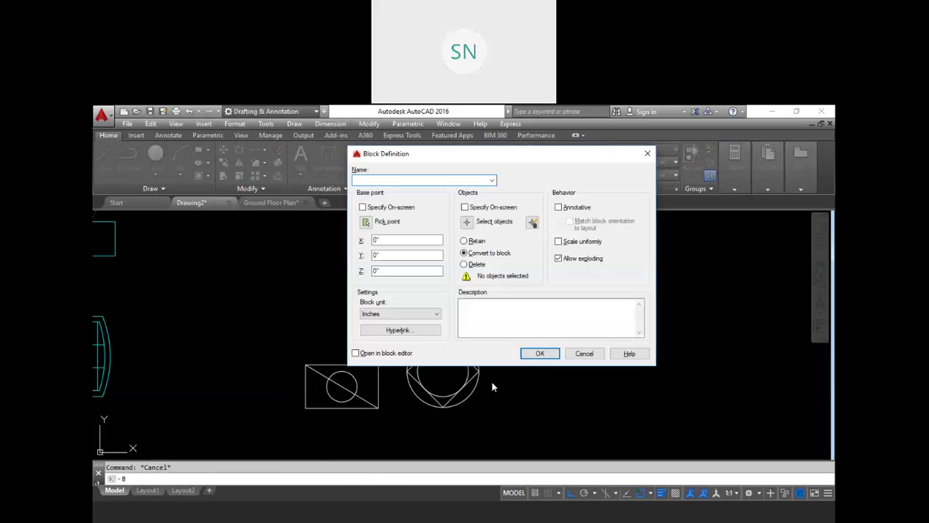
pyautogui.write('bb')
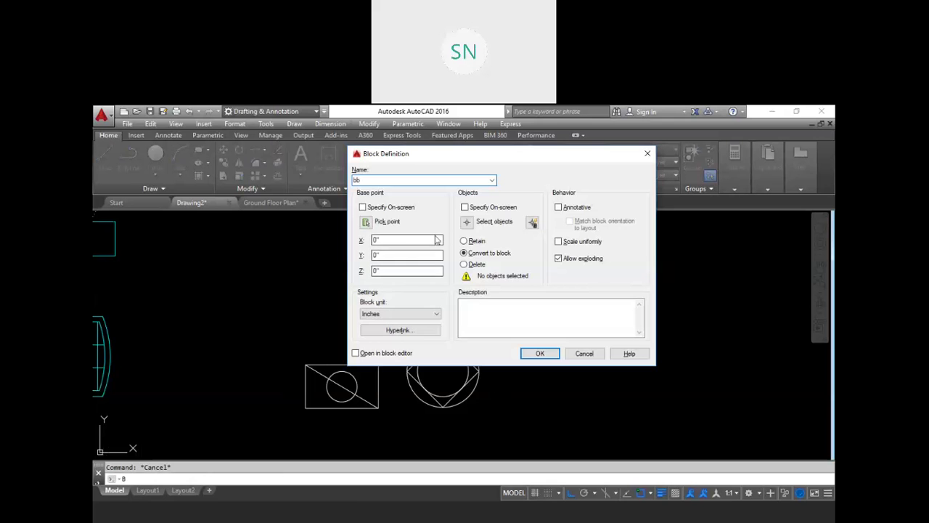
pyautogui.click(467, 224)
pyautogui.click(541, 346)
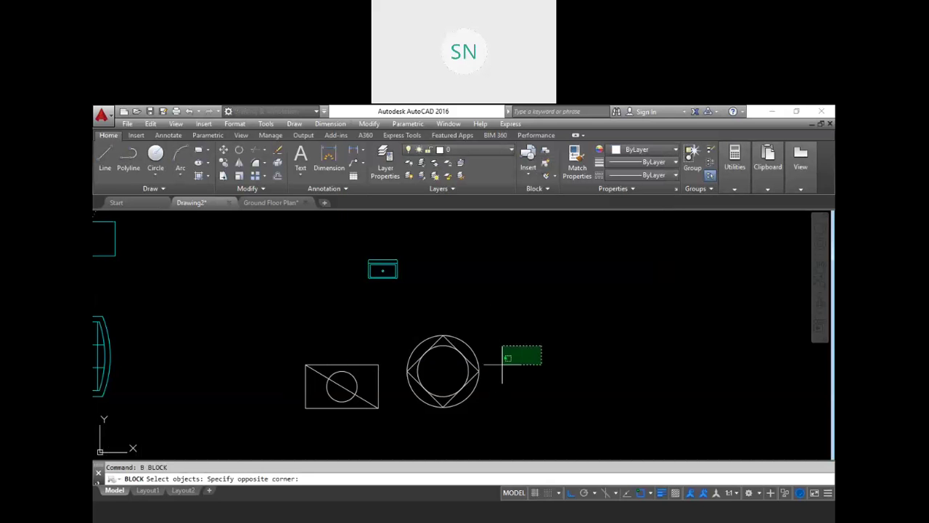
pyautogui.click(404, 411)
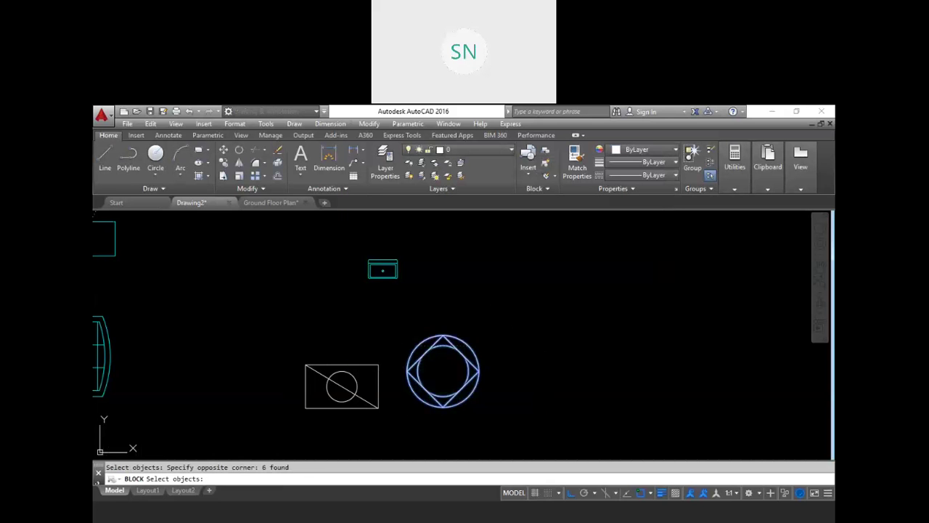
pyautogui.press('Return')
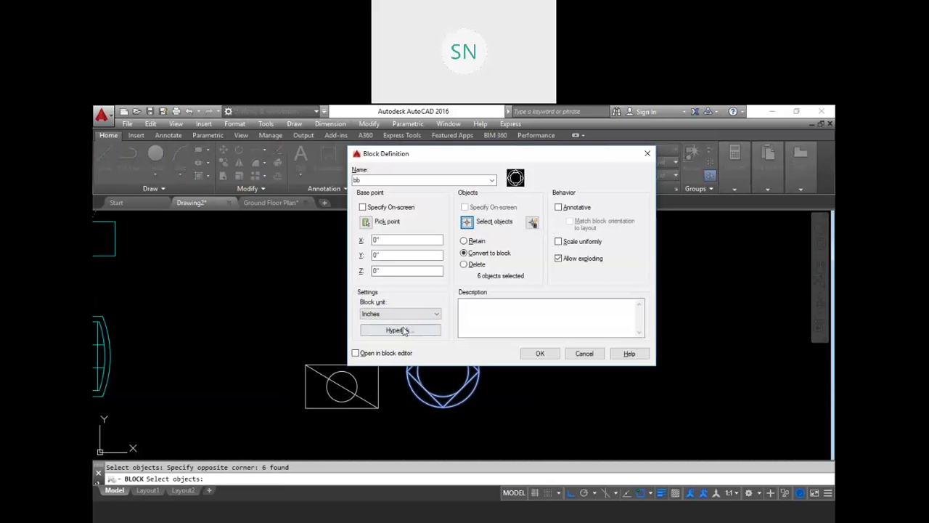
pyautogui.click(366, 222)
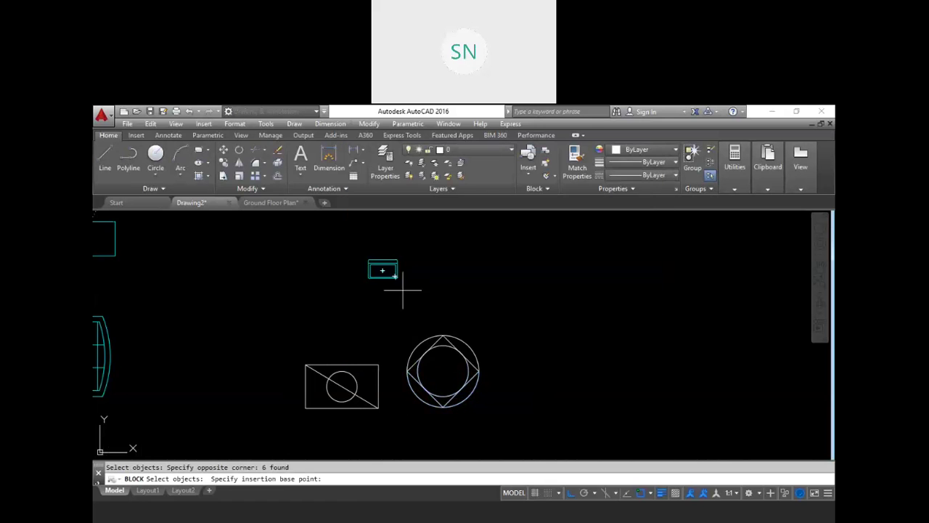
pyautogui.click(443, 371)
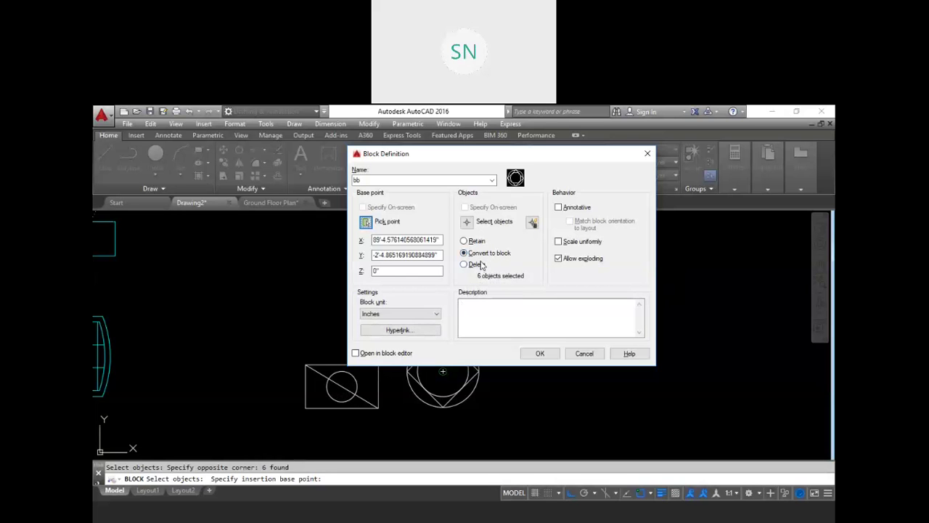
pyautogui.click(464, 241)
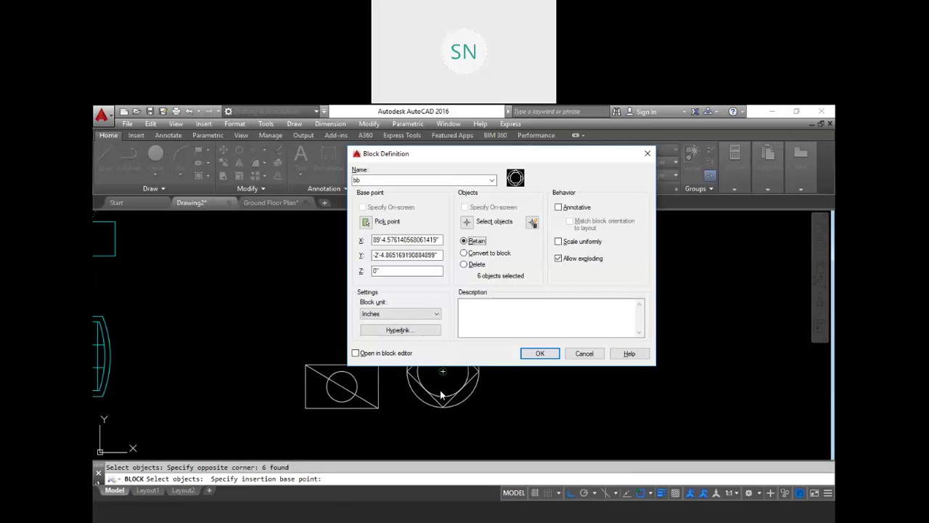
pyautogui.click(544, 353)
# Step: Select the retained circles and diamond lines one by one to check whether they are still separate objects
pyautogui.click(470, 346)
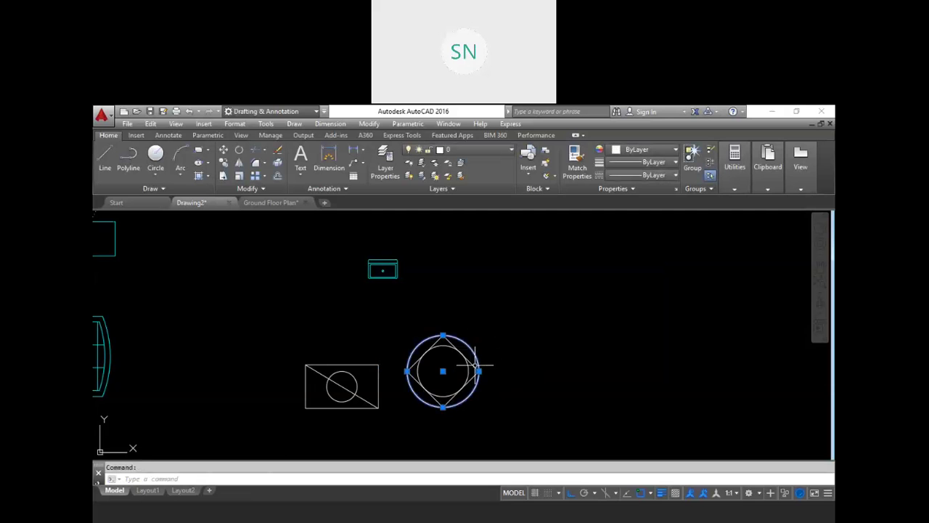
pyautogui.click(442, 346)
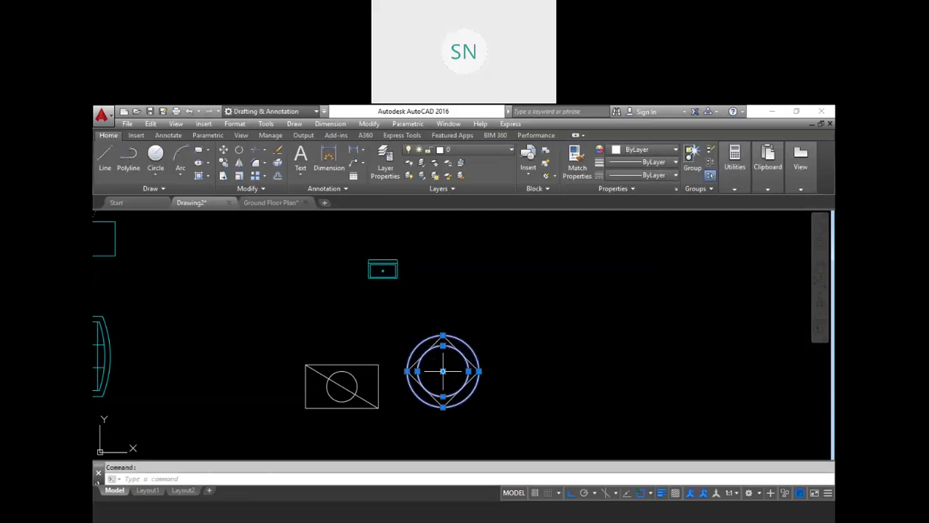
pyautogui.scroll(2, 443, 371)
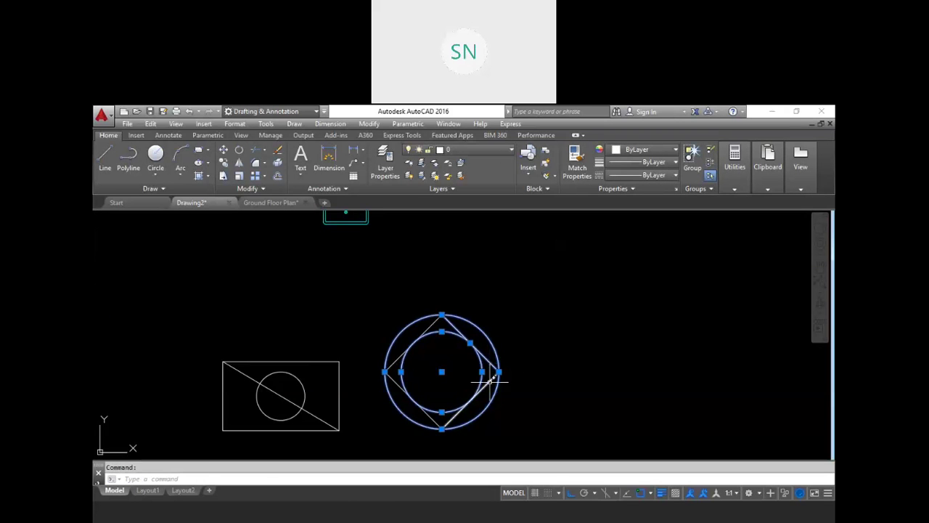
pyautogui.click(468, 402)
pyautogui.click(436, 420)
# Step: Move the aa block straight upward by its centre grip, and clear the selection
pyautogui.click(340, 366)
pyautogui.click(280, 396)
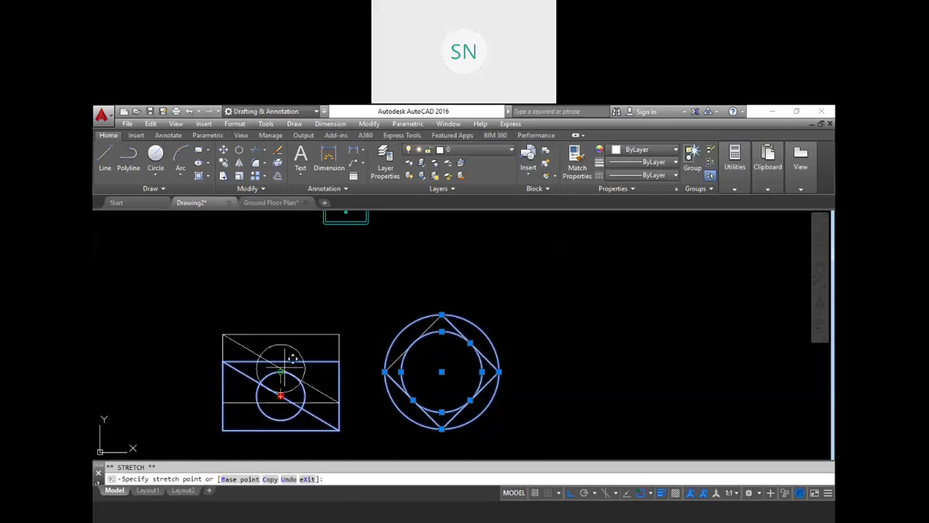
pyautogui.click(281, 321)
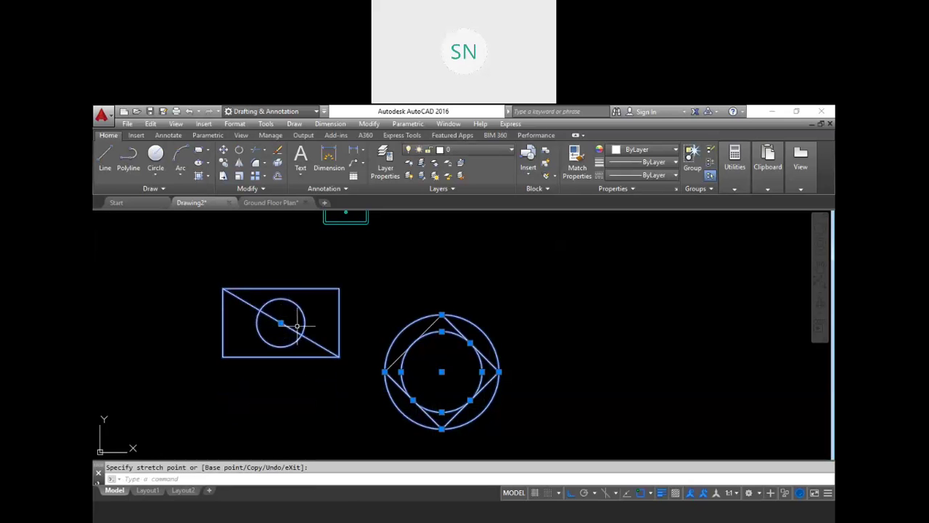
pyautogui.press('Escape')
pyautogui.press('Escape')
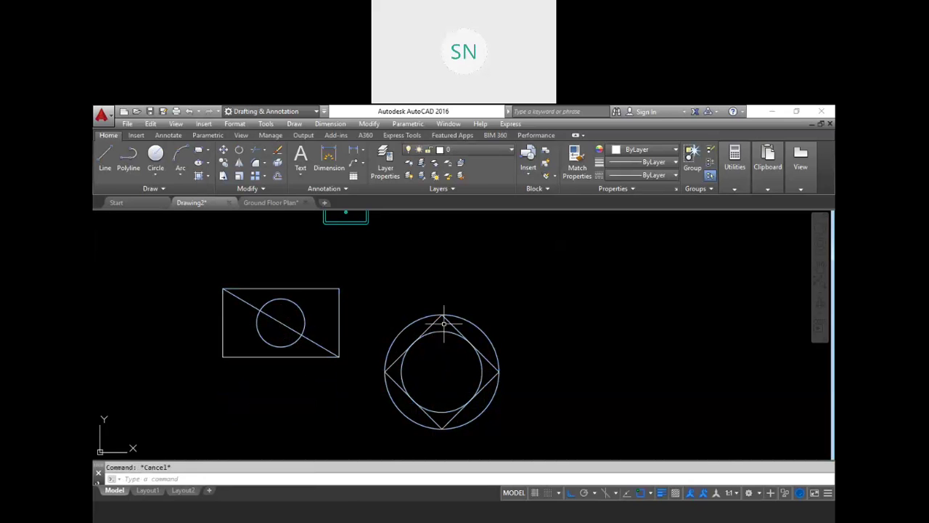
# Step: Compare the Retain, Convert to block and Delete object options in the Block Definition dialog without defining a block
pyautogui.scroll(-2, 537, 338)
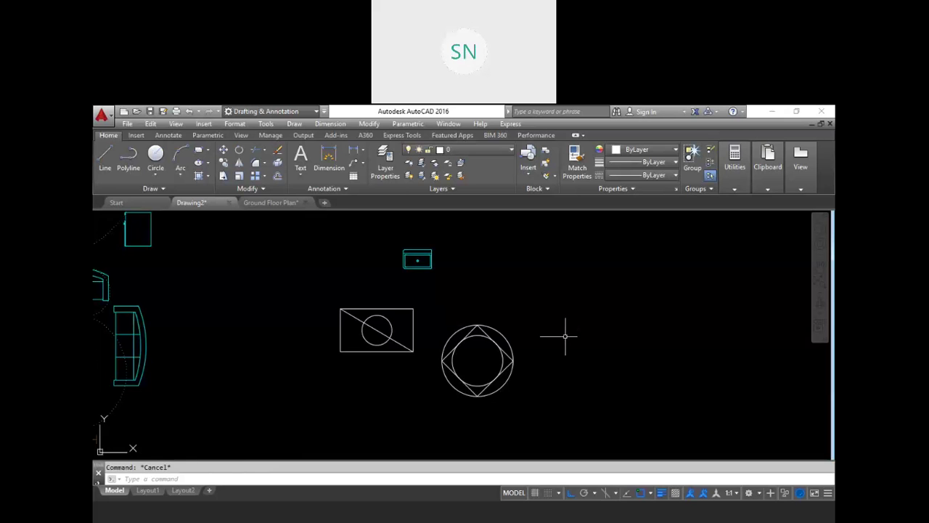
pyautogui.write('b')
pyautogui.press('Return')
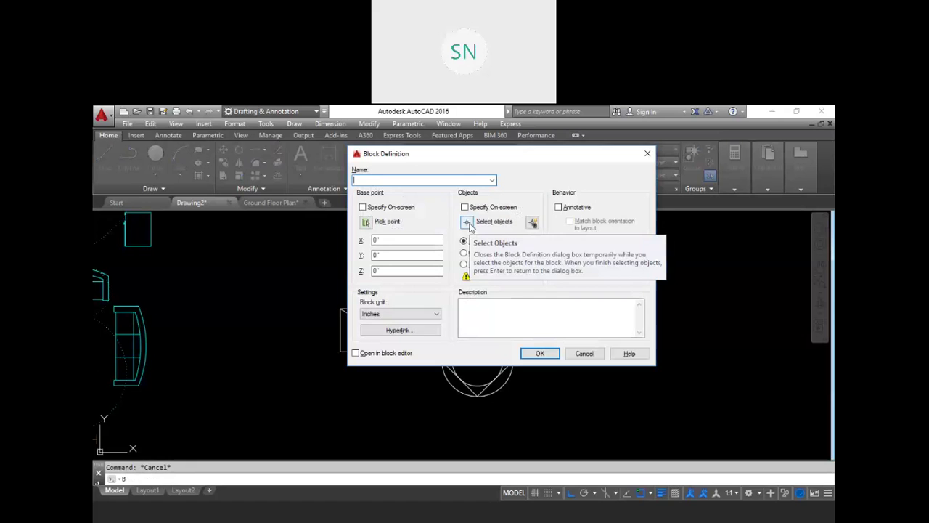
pyautogui.click(468, 254)
pyautogui.click(469, 241)
pyautogui.click(470, 255)
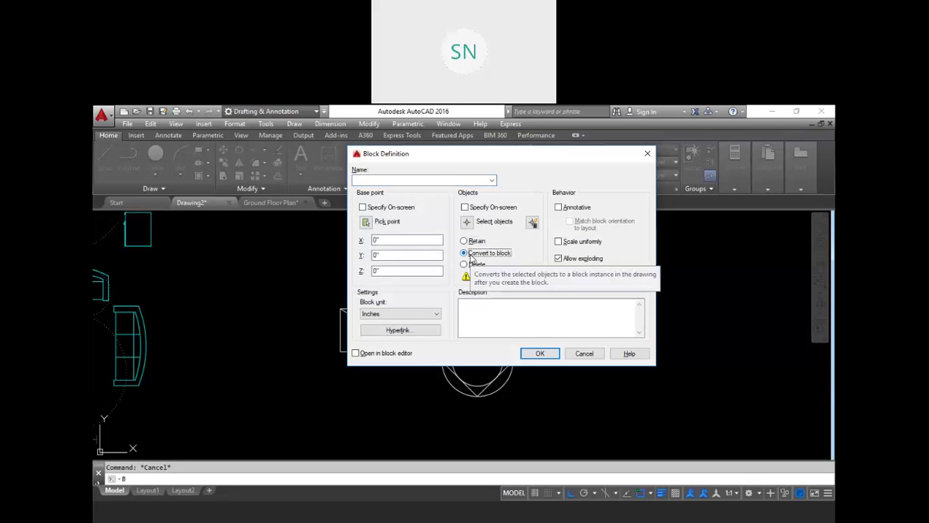
pyautogui.click(471, 264)
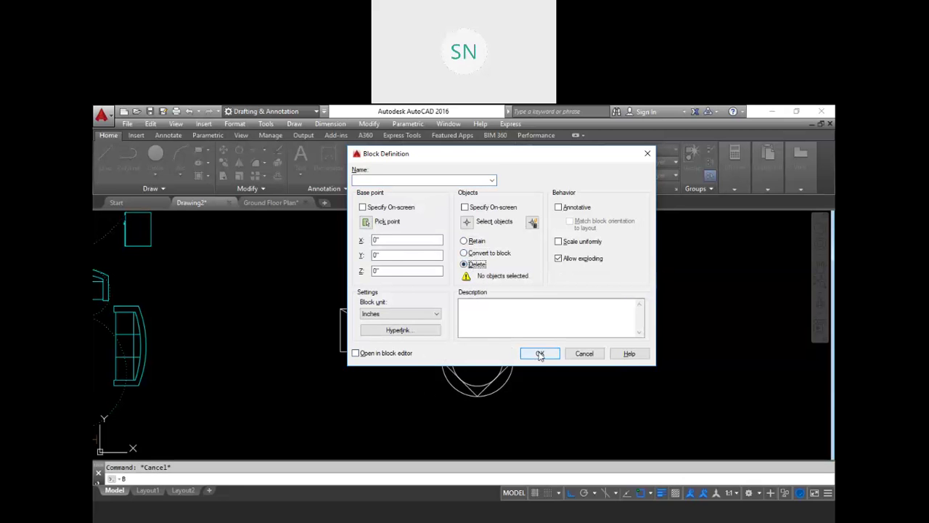
pyautogui.click(586, 354)
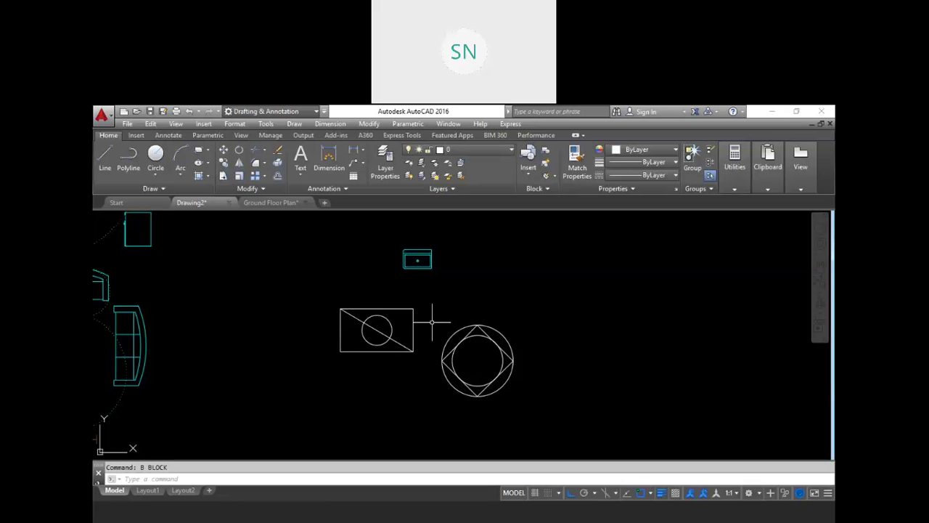
# Step: Move the aa block horizontally to the right until it overlaps the two circles and diamond
pyautogui.write('m')
pyautogui.press('Return')
pyautogui.click(432, 322)
pyautogui.click(388, 303)
pyautogui.press('Return')
pyautogui.click(380, 274)
pyautogui.click(477, 274)
pyautogui.press('Escape')
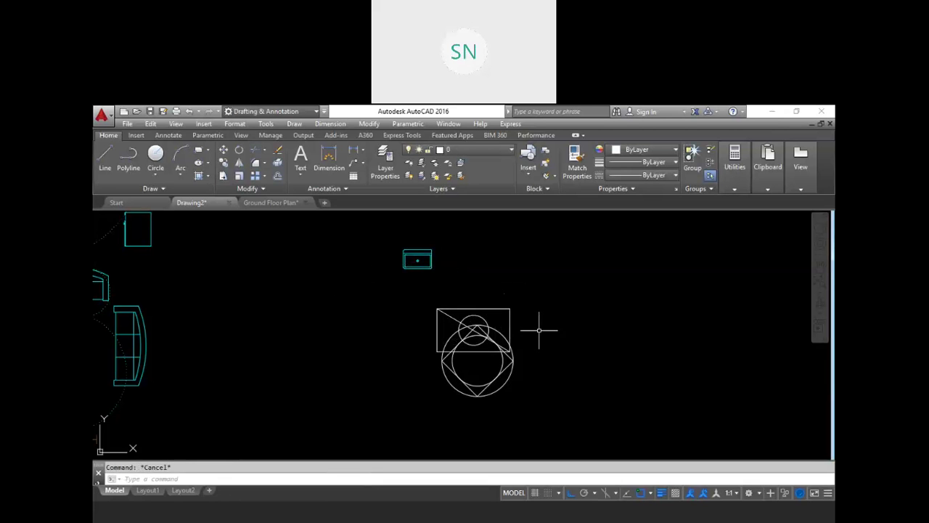
# Step: Move the aa block straight upward, clear of the circles and beside the single sink
pyautogui.write('m')
pyautogui.press('Return')
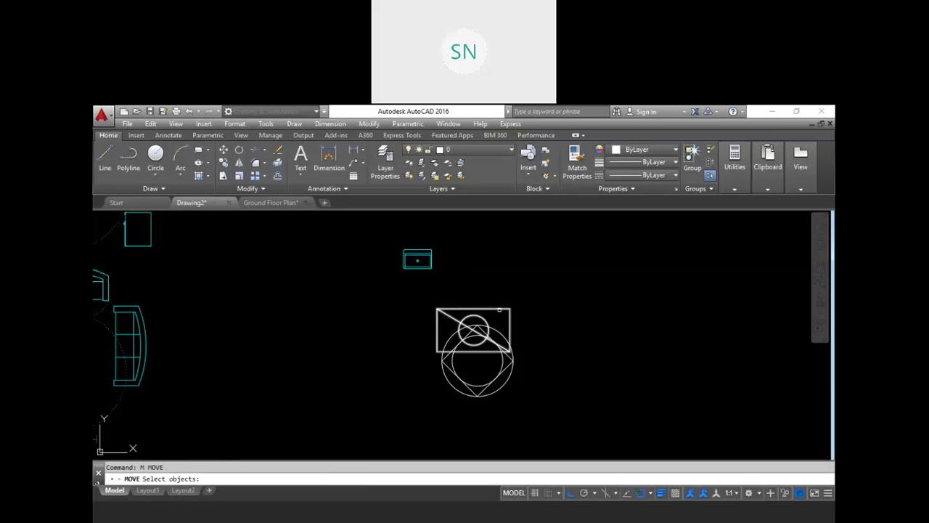
pyautogui.click(499, 310)
pyautogui.press('Return')
pyautogui.click(546, 337)
pyautogui.click(586, 271)
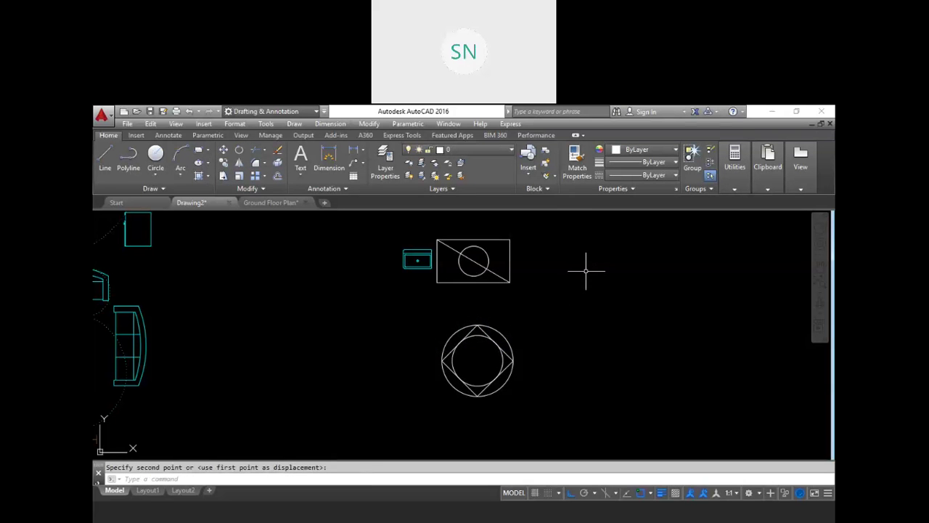
pyautogui.press('Escape')
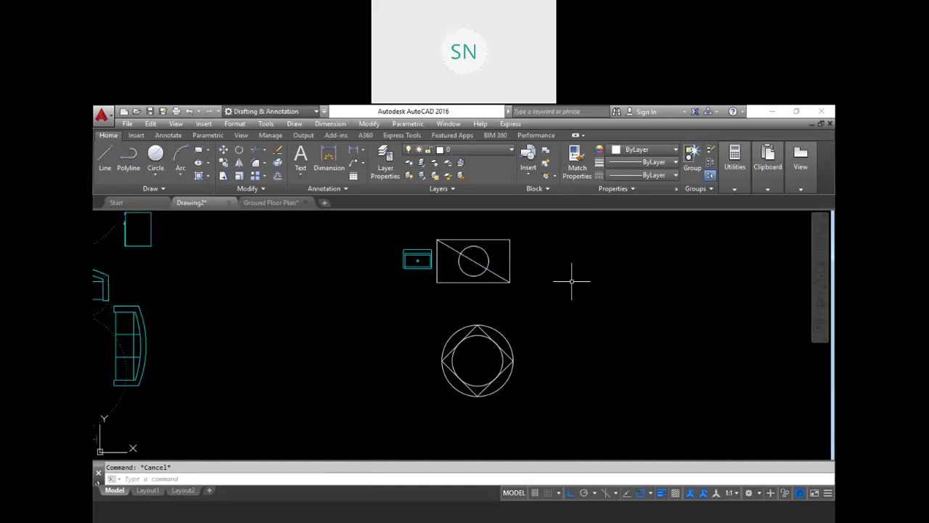
# Step: Start inserting a block, preview the aa and bb definitions, and choose aa as the block to insert
pyautogui.moveTo(554, 272); pyautogui.dragTo(452, 331, button='middle')
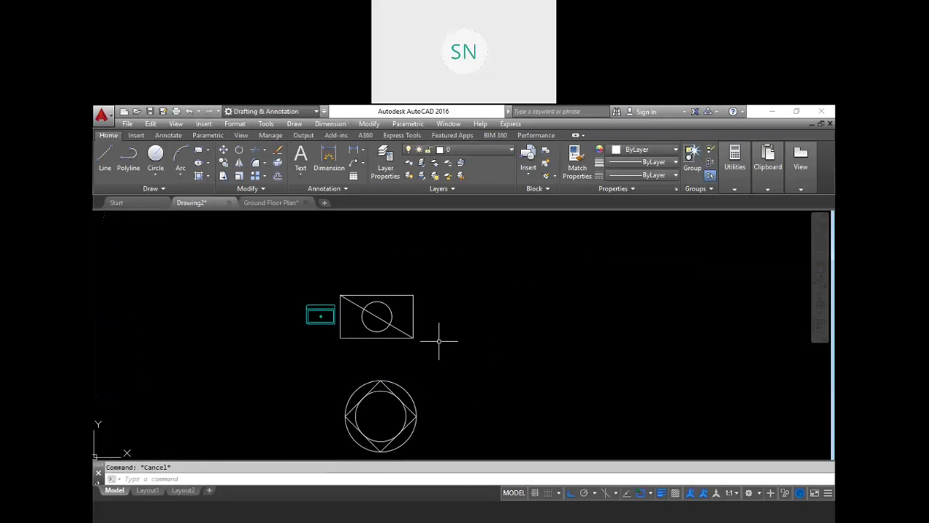
pyautogui.scroll(-2, 473, 345)
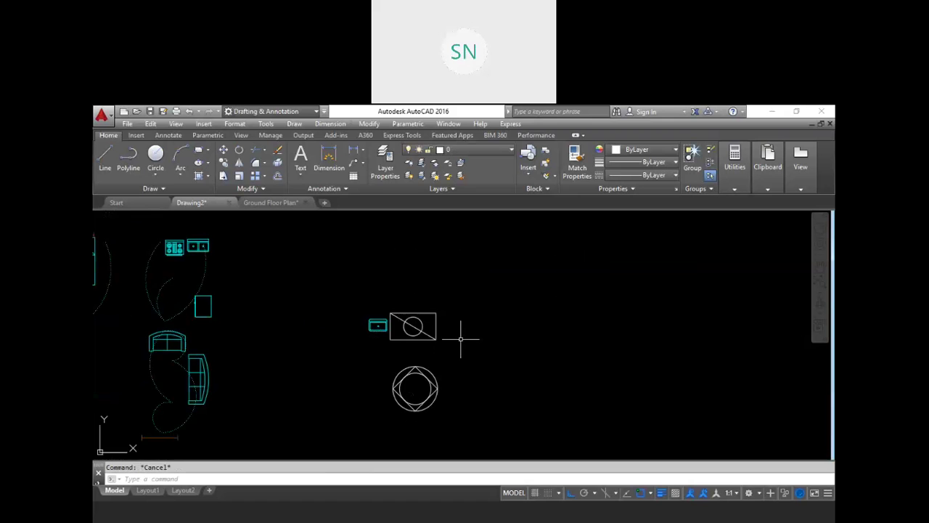
pyautogui.scroll(2, 455, 356)
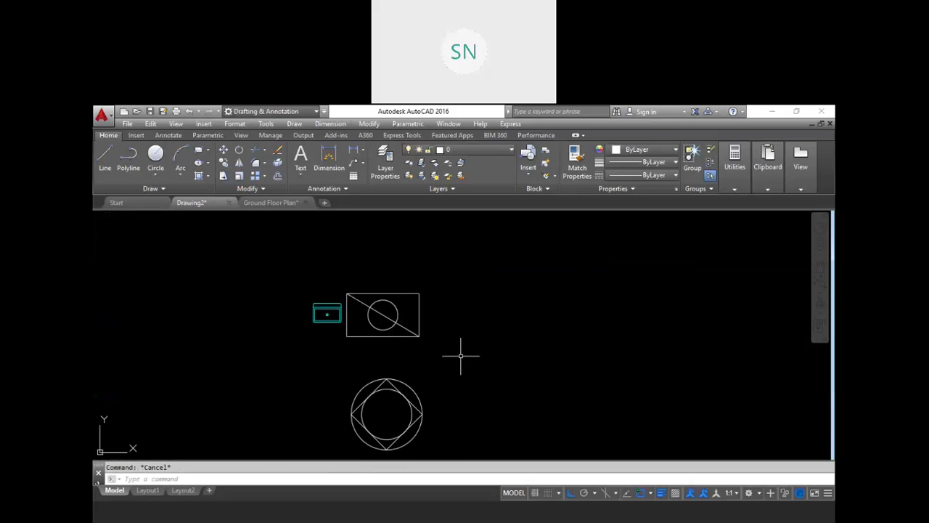
pyautogui.write('i')
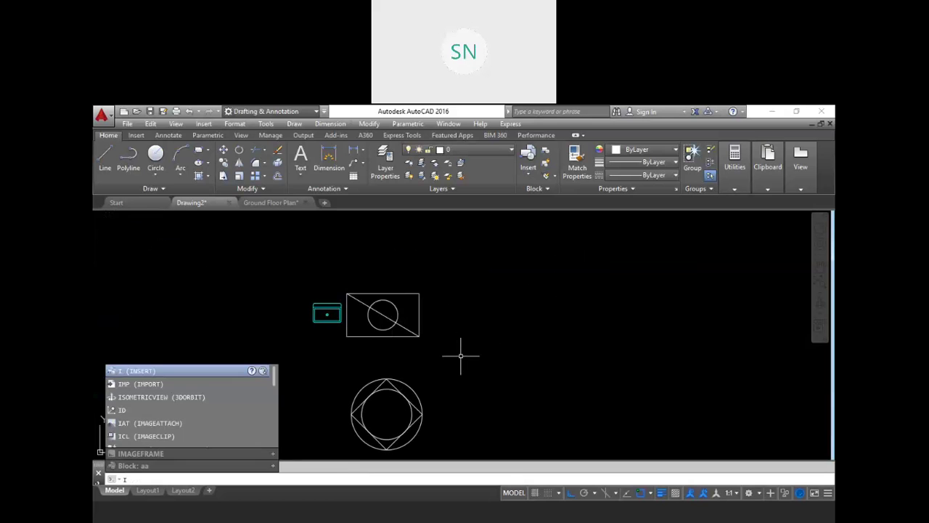
pyautogui.press('Return')
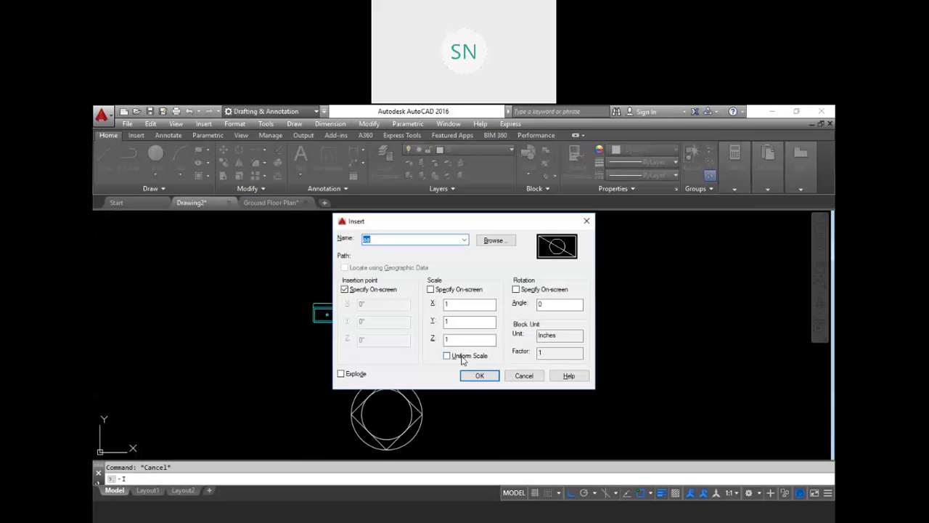
pyautogui.click(465, 241)
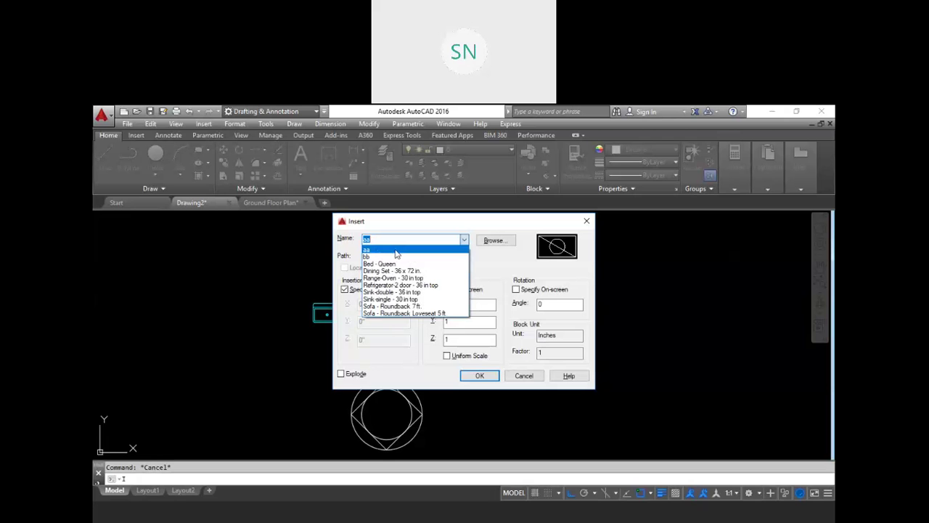
pyautogui.click(392, 252)
pyautogui.click(465, 241)
pyautogui.click(403, 256)
pyautogui.click(466, 240)
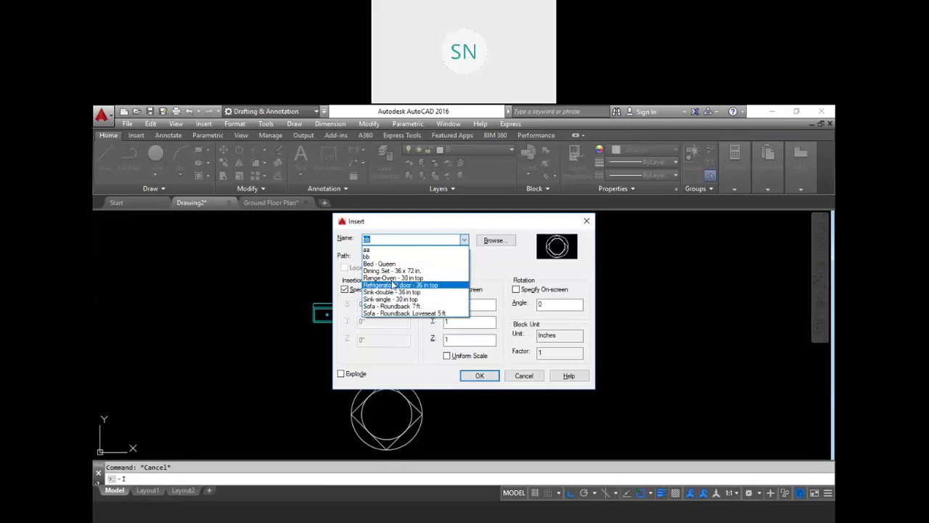
pyautogui.click(380, 249)
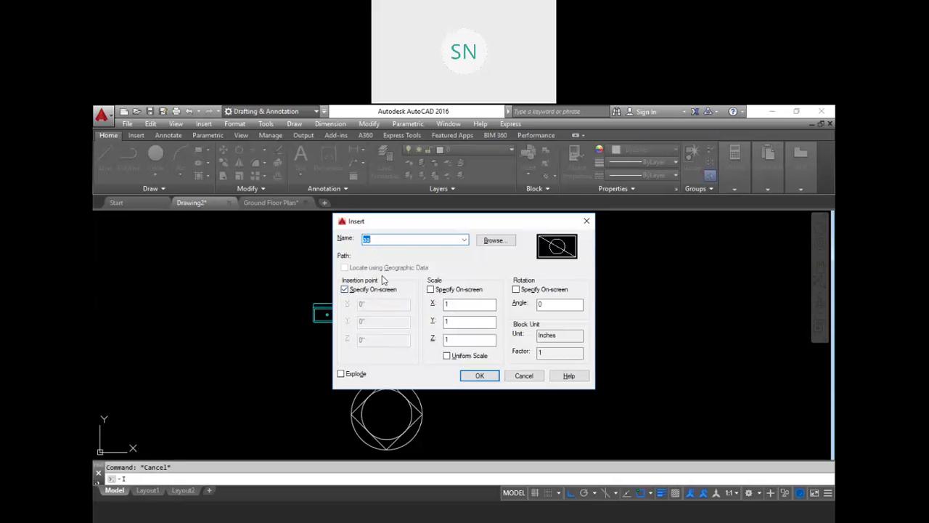
# Step: Try the insertion point and scale options, then insert aa at scale 1 and angle 0, picking a point right of the existing aa block
pyautogui.click(345, 289)
pyautogui.click(372, 304)
pyautogui.doubleClick(362, 321)
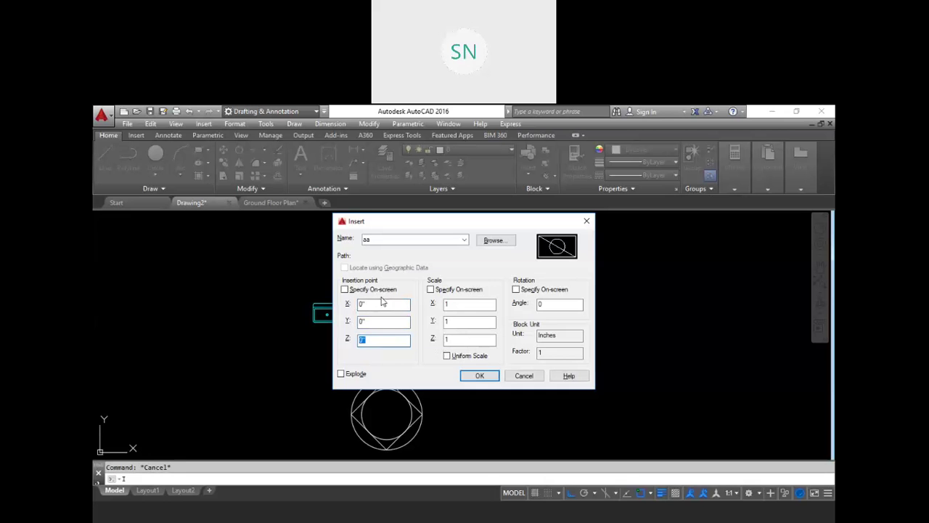
pyautogui.click(345, 290)
pyautogui.click(344, 289)
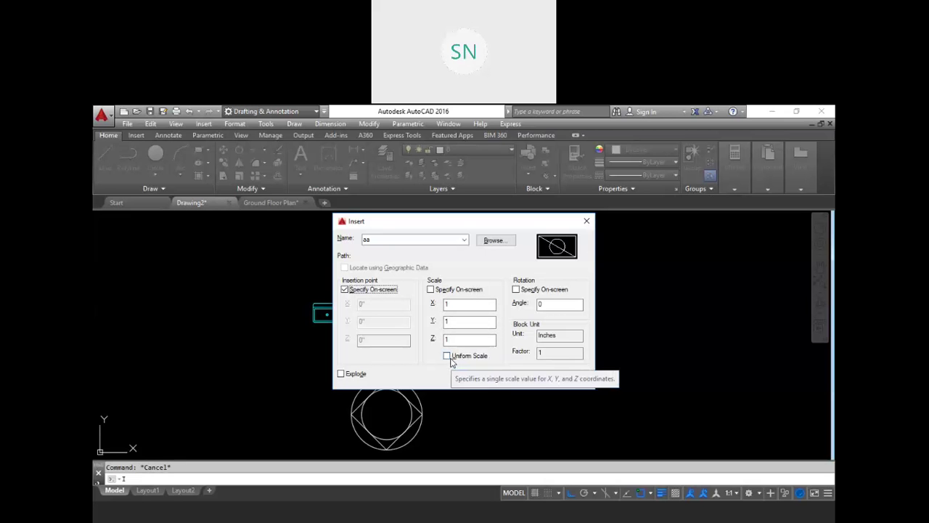
pyautogui.click(429, 290)
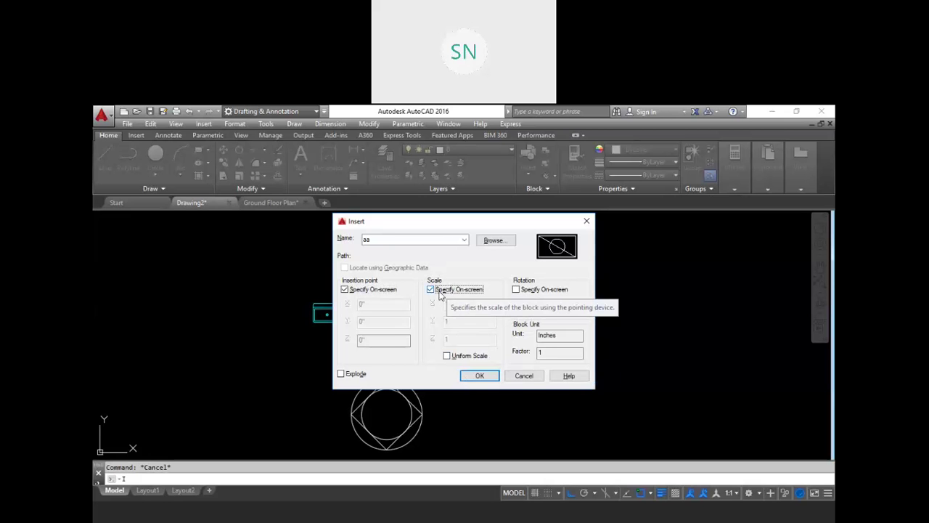
pyautogui.click(432, 290)
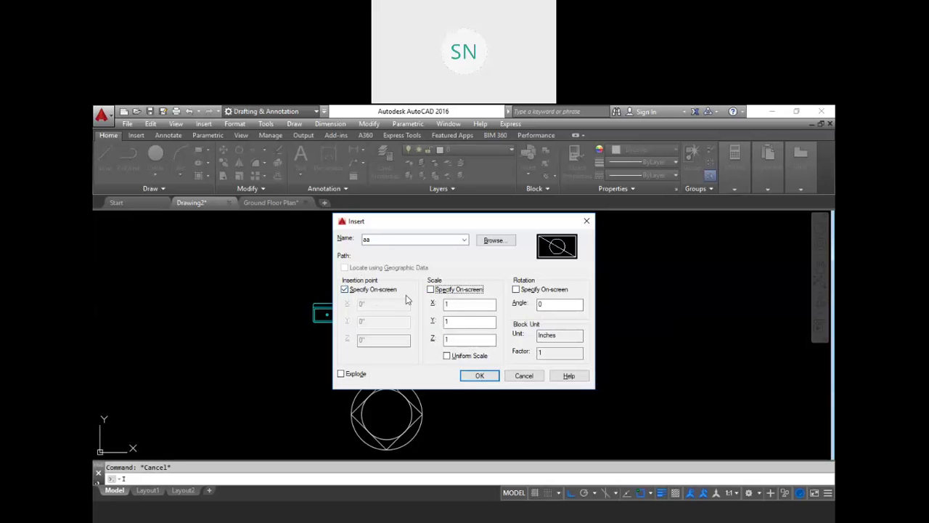
pyautogui.click(480, 376)
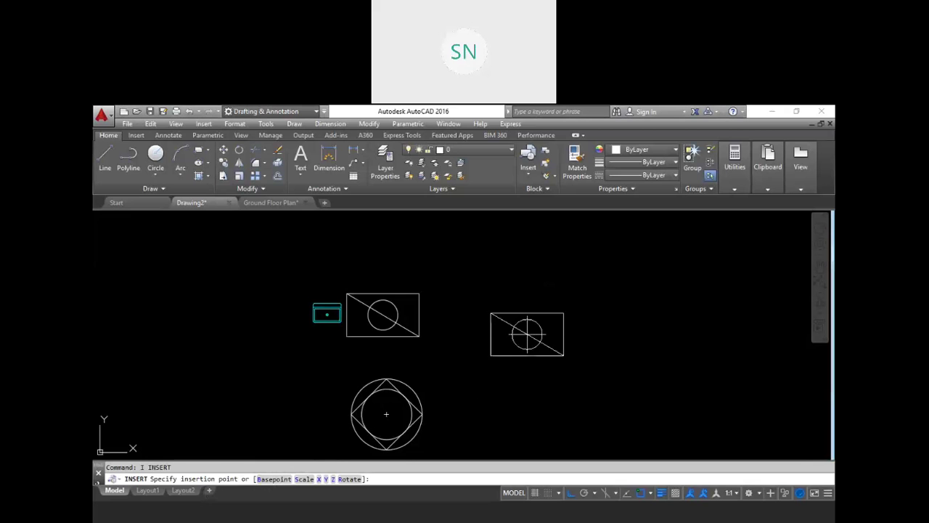
pyautogui.click(533, 341)
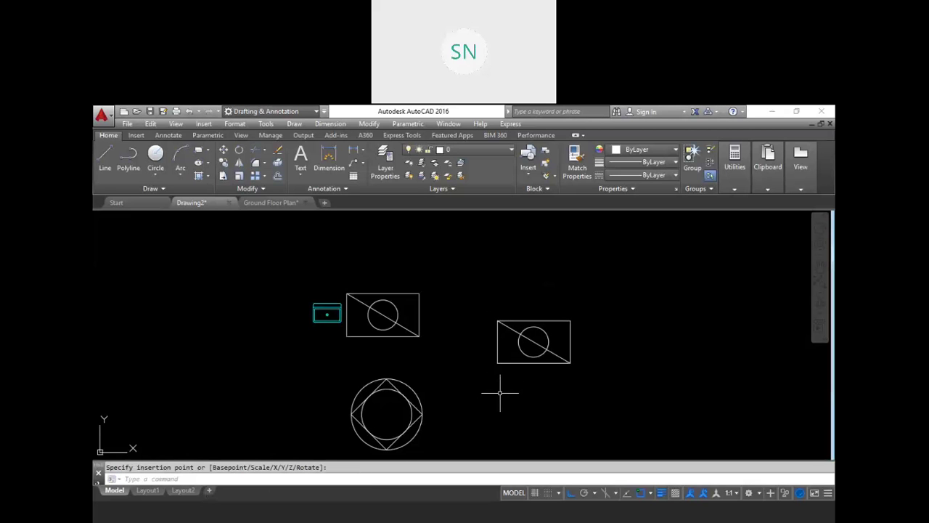
# Step: Insert the bb block at scale 1 and angle 0, just to the right of the original circles and diamond
pyautogui.moveTo(560, 373)
pyautogui.mouseDown(button='middle')
pyautogui.moveTo(533, 357)
pyautogui.moveTo(446, 374)
pyautogui.mouseUp(button='middle')
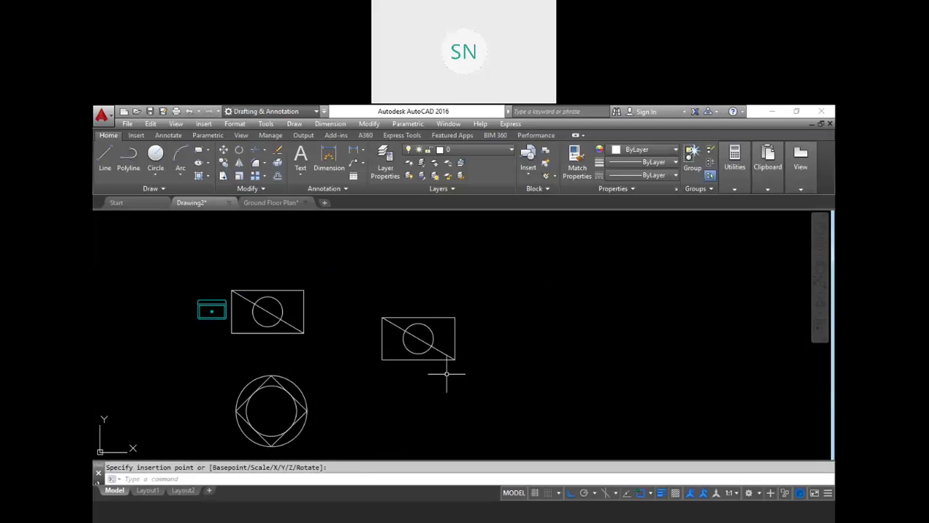
pyautogui.write('i')
pyautogui.press('Return')
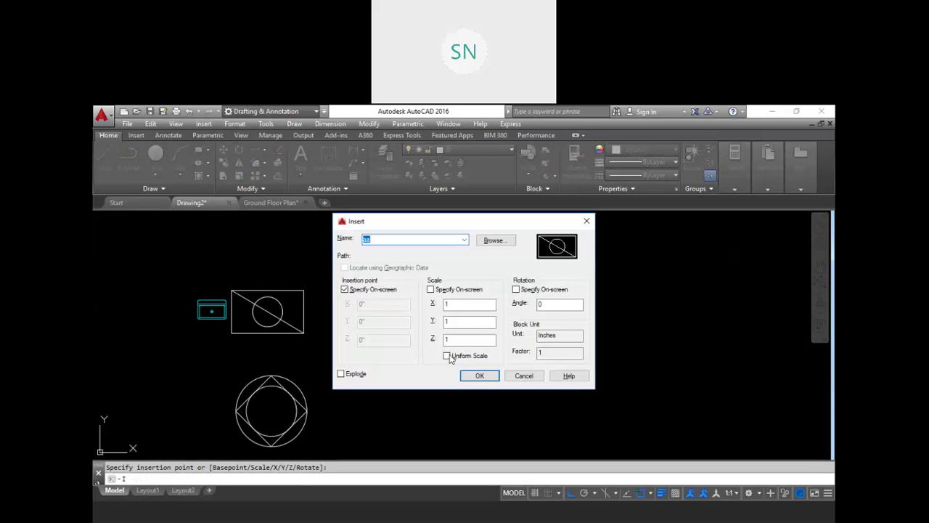
pyautogui.click(464, 240)
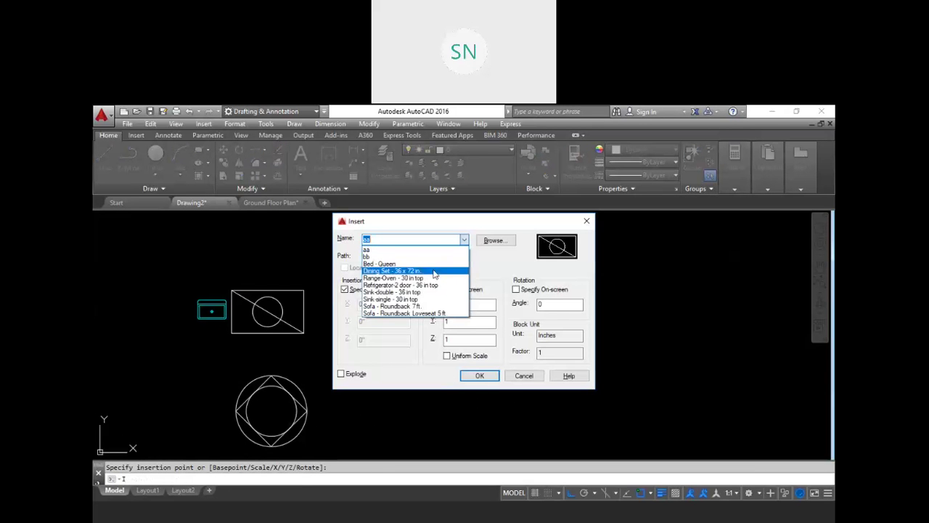
pyautogui.click(386, 257)
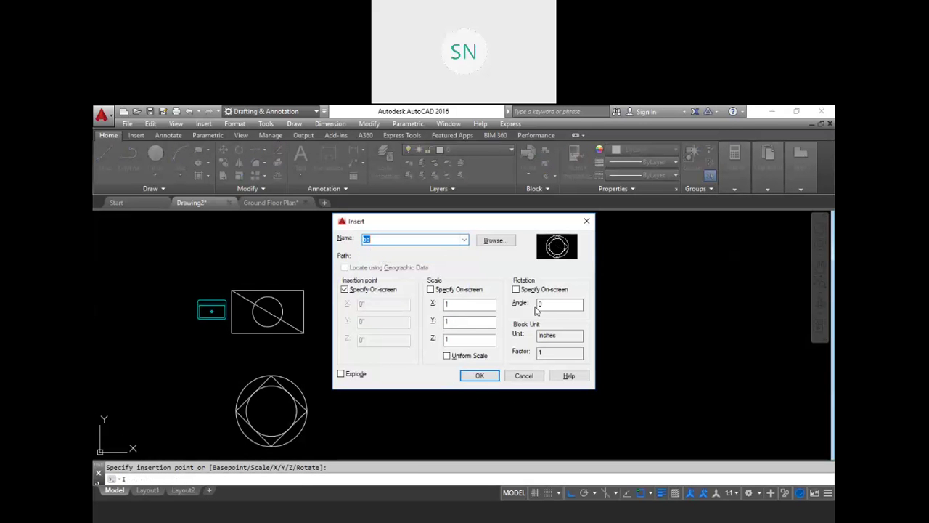
pyautogui.click(479, 376)
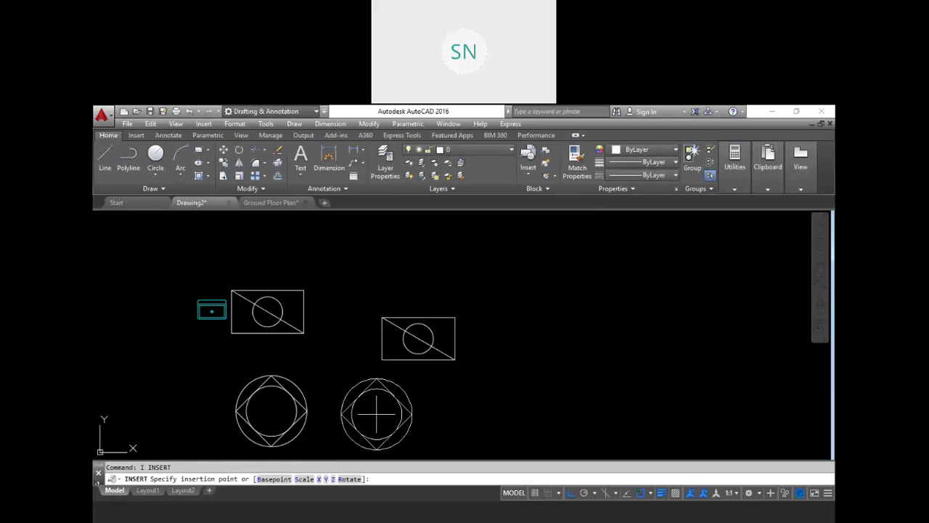
pyautogui.click(376, 414)
# Step: Select the inserted bb block to check whether it behaves as a single object, and clear the selection
pyautogui.moveTo(415, 401); pyautogui.dragTo(435, 353, button='middle')
pyautogui.click(410, 373)
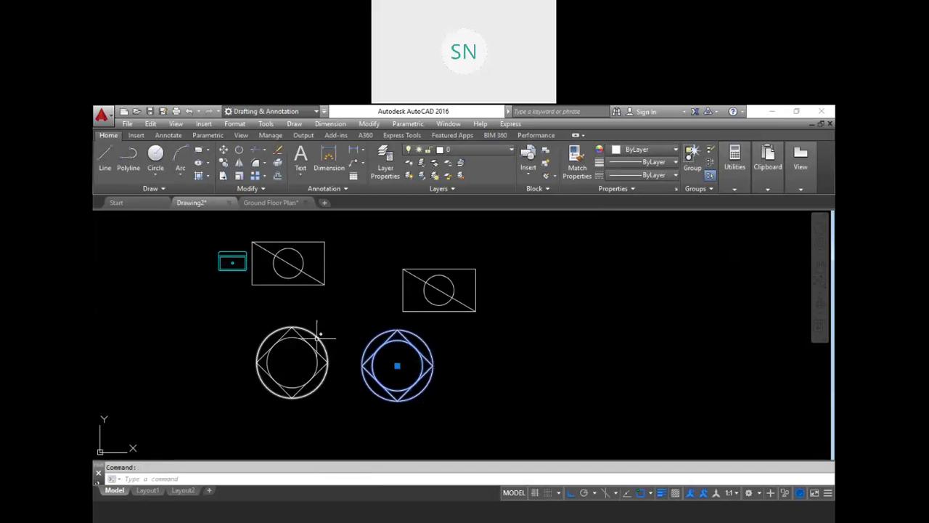
pyautogui.press('Escape')
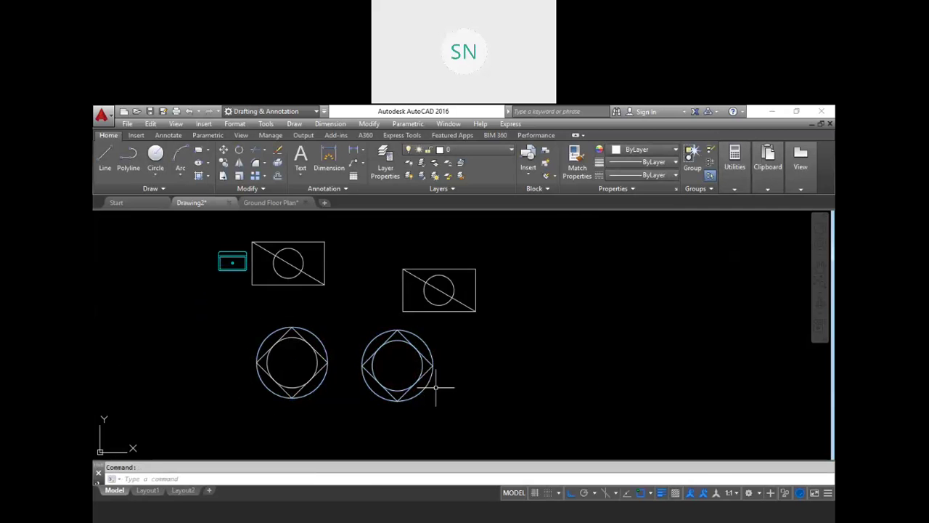
# Step: Explode the inserted bb block into its separate circles and lines
pyautogui.moveTo(512, 368)
pyautogui.mouseDown(button='middle')
pyautogui.moveTo(612, 286)
pyautogui.moveTo(593, 303)
pyautogui.mouseUp(button='middle')
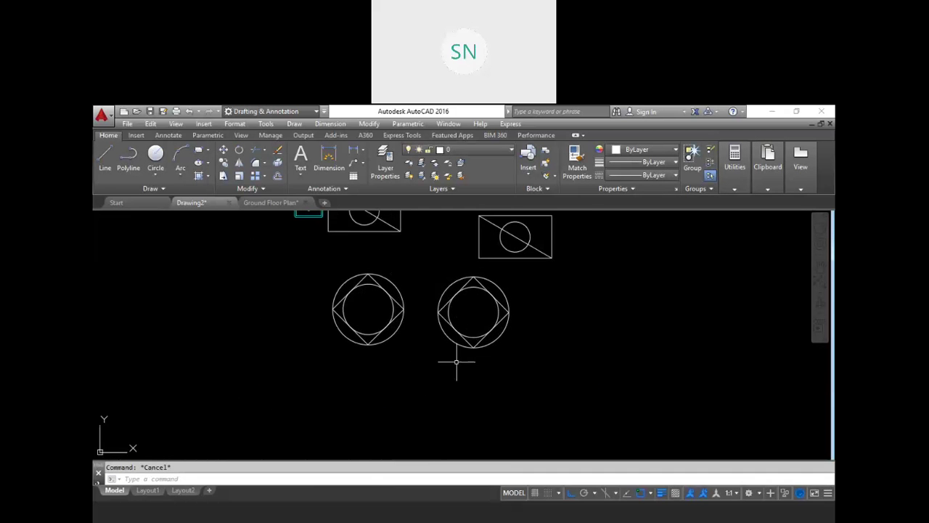
pyautogui.moveTo(542, 312); pyautogui.dragTo(515, 332, button='middle')
pyautogui.scroll(2, 479, 332)
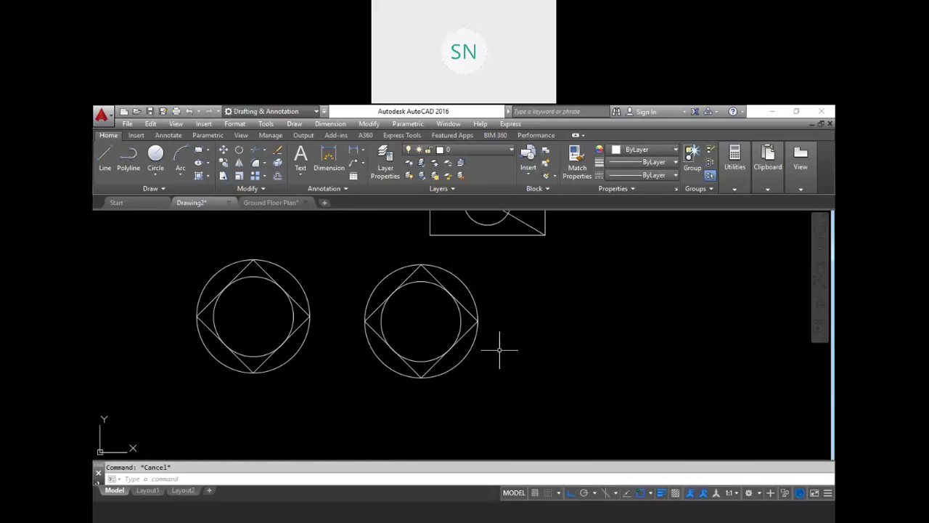
pyautogui.press('Return')
pyautogui.click(498, 373)
pyautogui.click(465, 358)
pyautogui.press('Return')
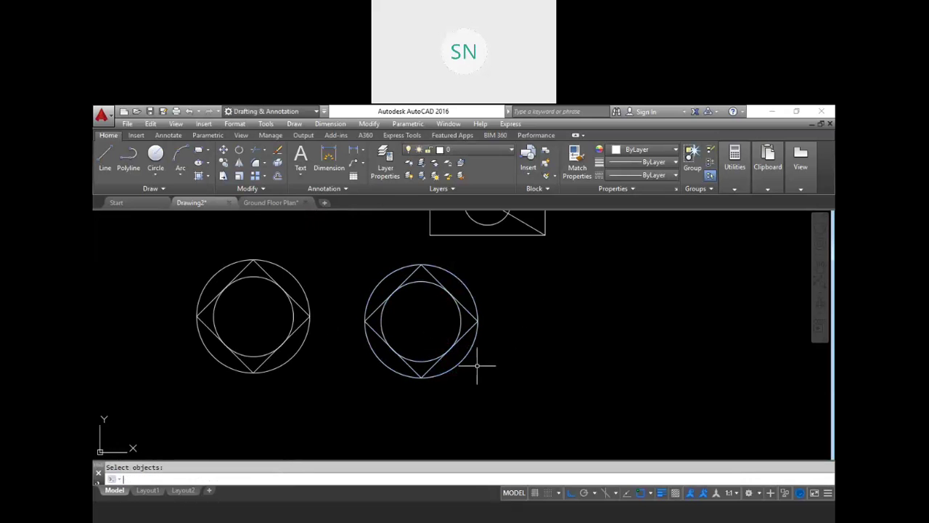
# Step: Select the outer circle, inner circle and one diamond line of the exploded bb to check they are separate, and clear the selection
pyautogui.click(468, 356)
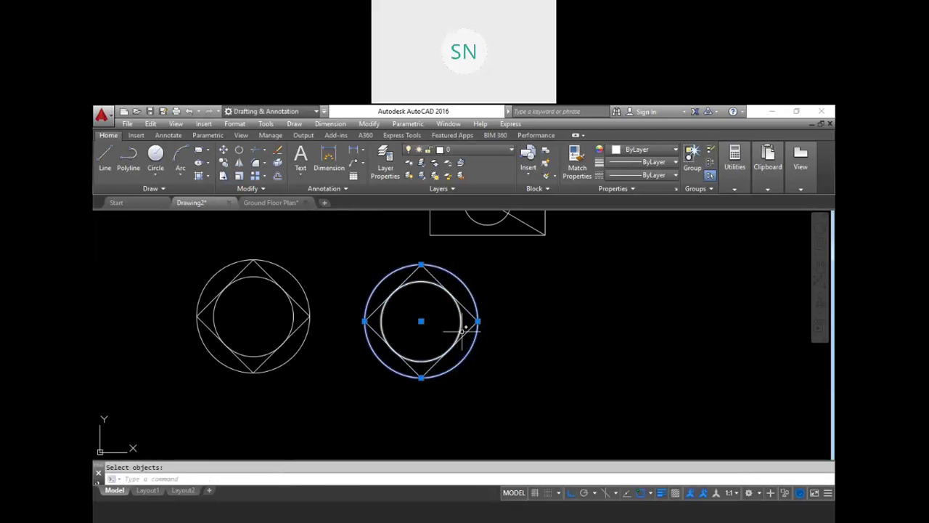
pyautogui.click(462, 336)
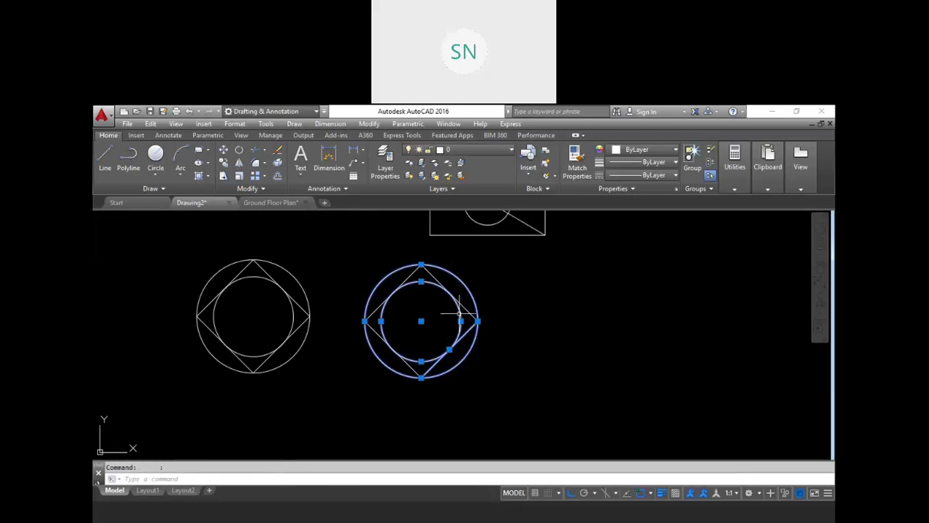
pyautogui.press('Escape')
# Step: Move the vertical three-seat sofa block horizontally to the right, clear of the dotted curve
pyautogui.scroll(-5, 501, 342)
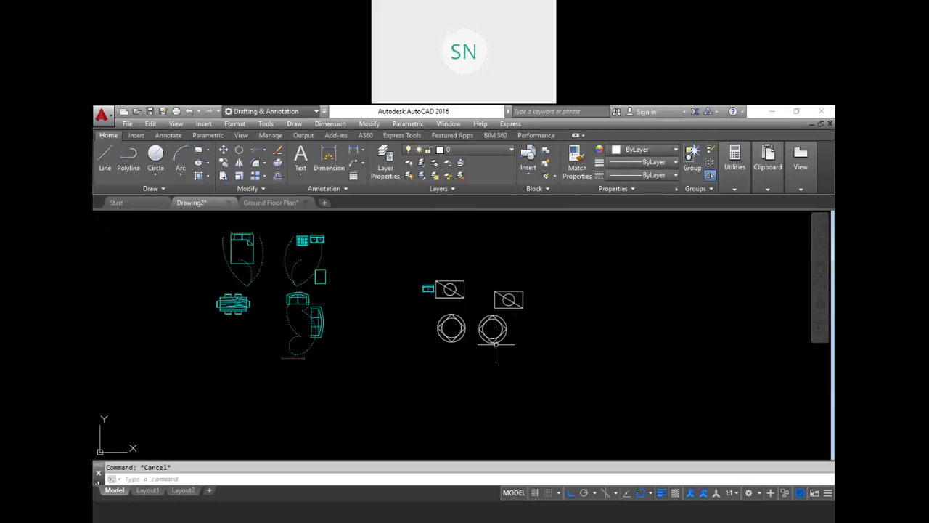
pyautogui.scroll(5, 407, 363)
pyautogui.moveTo(414, 375); pyautogui.dragTo(425, 325, button='middle')
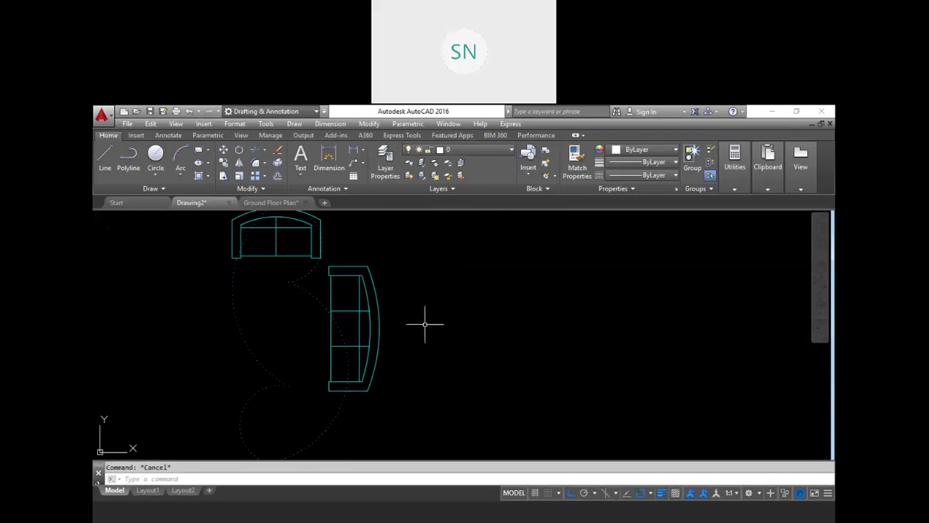
pyautogui.write('m')
pyautogui.press('Return')
pyautogui.click(442, 361)
pyautogui.click(363, 304)
pyautogui.press('Return')
pyautogui.click(409, 339)
pyautogui.click(491, 346)
pyautogui.press('Escape')
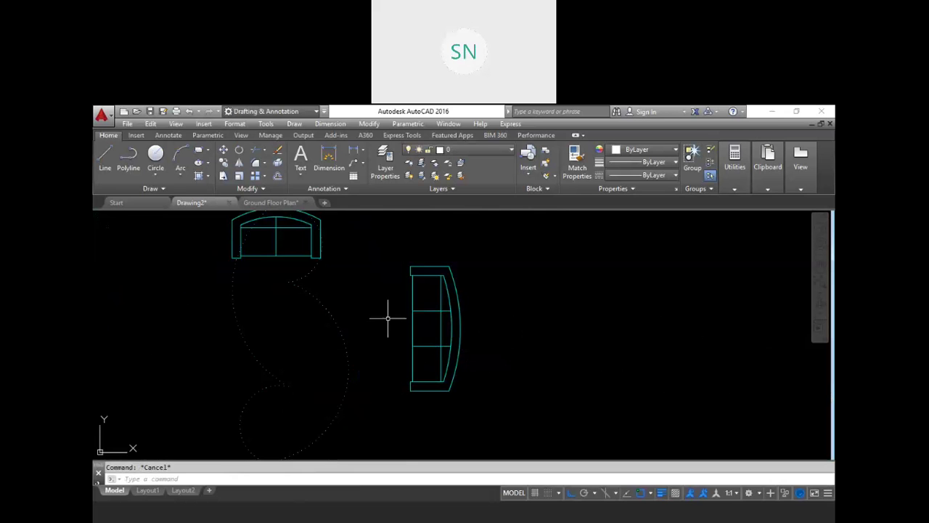
# Step: Explode the moved three-seat sofa block into its individual lines and arcs
pyautogui.write('x')
pyautogui.press('Return')
pyautogui.click(509, 378)
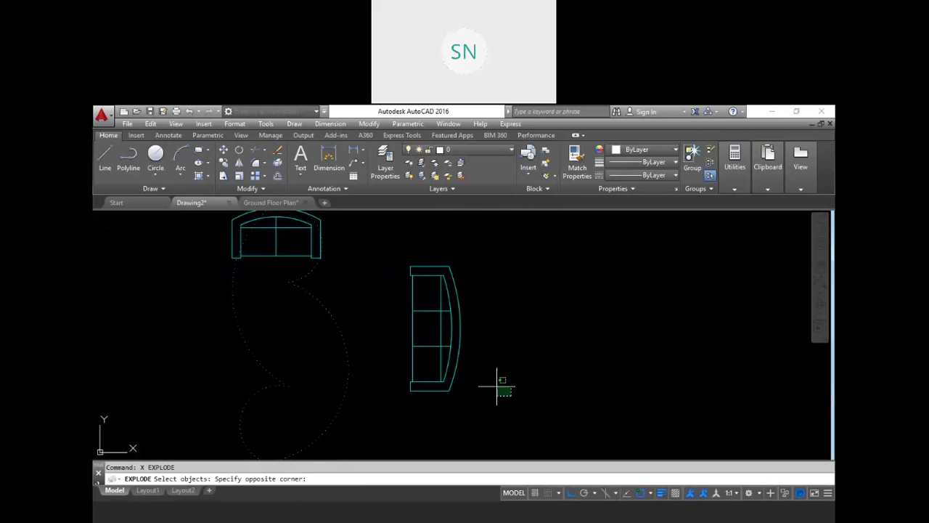
pyautogui.click(453, 360)
pyautogui.press('Return')
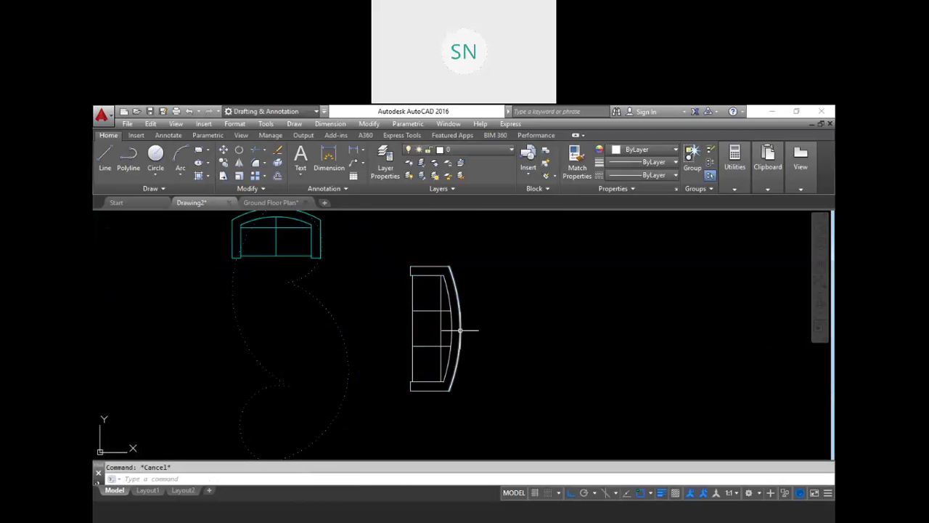
# Step: Erase the two curved back lines of the exploded sofa
pyautogui.click(452, 326)
pyautogui.write('e')
pyautogui.press('Return')
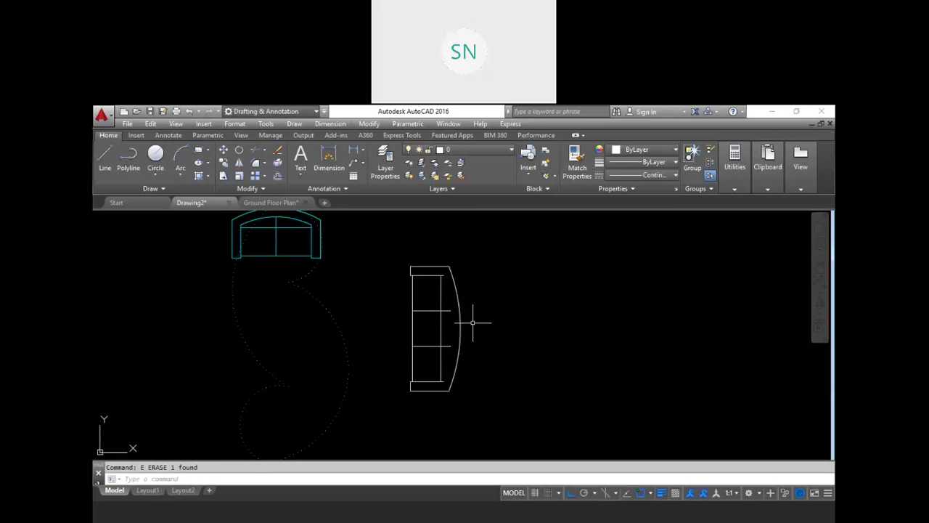
pyautogui.press('Escape')
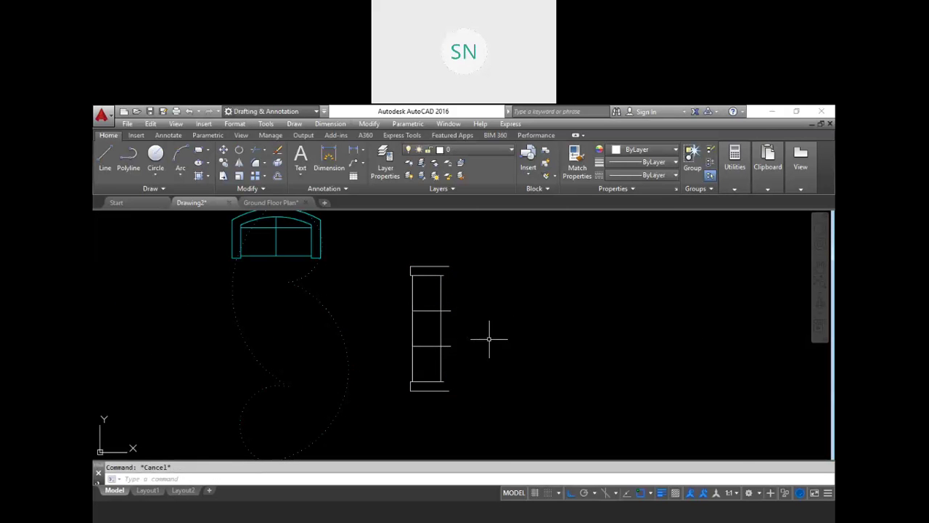
# Step: Draw two straight vertical lines joining the armrest ends to form the sofa's inner and outer back edges
pyautogui.write('l')
pyautogui.press('Return')
pyautogui.click(442, 271)
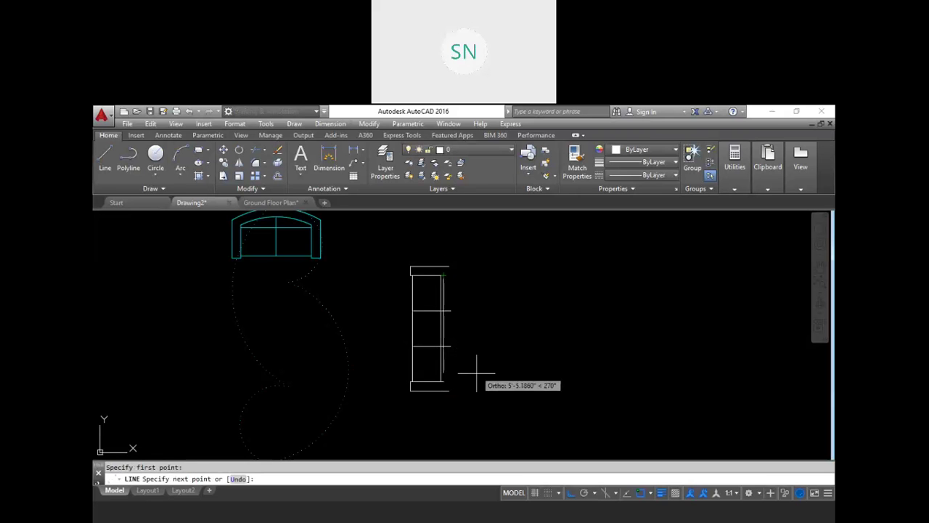
pyautogui.click(442, 381)
pyautogui.press('Return')
pyautogui.press('Return')
pyautogui.click(448, 267)
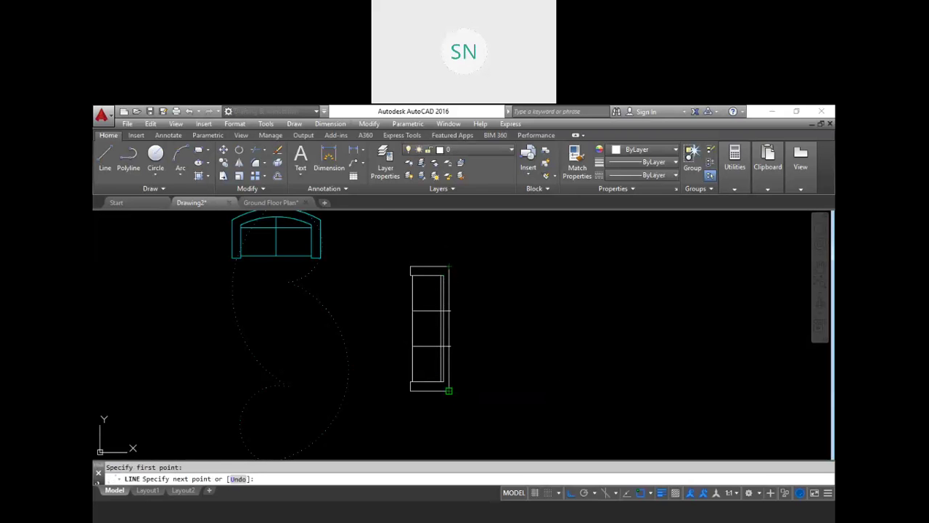
pyautogui.click(449, 390)
pyautogui.press('Escape')
# Step: Trim the ends of the two seat divider lines that extend past the sofa's new inner back edge
pyautogui.scroll(2, 452, 357)
pyautogui.write('tr')
pyautogui.press('Return')
pyautogui.press('Return')
pyautogui.scroll(2, 448, 340)
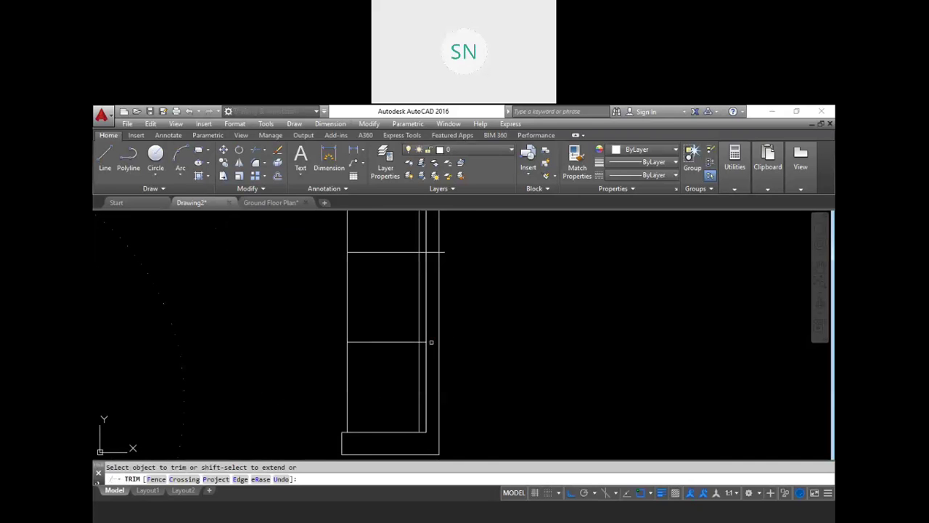
pyautogui.click(444, 252)
pyautogui.scroll(-3, 432, 250)
pyautogui.moveTo(495, 302); pyautogui.dragTo(475, 336, button='middle')
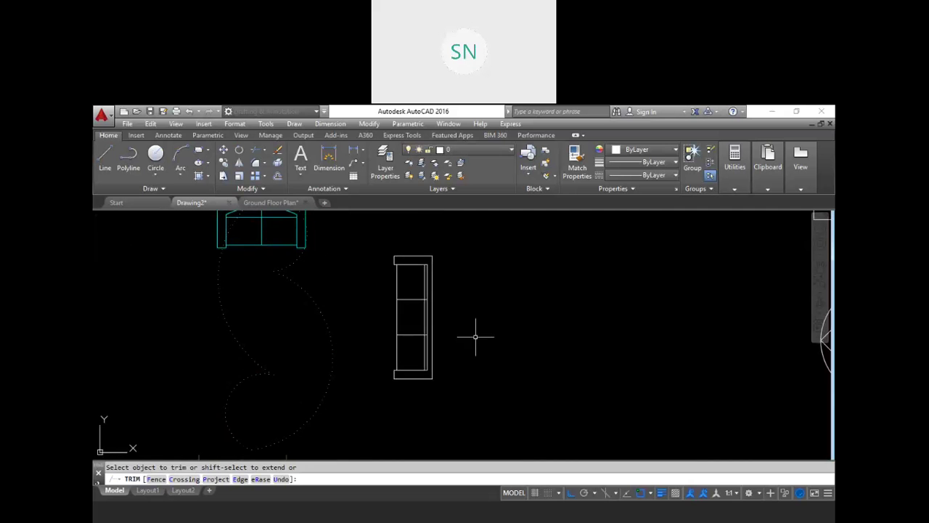
pyautogui.press('Escape')
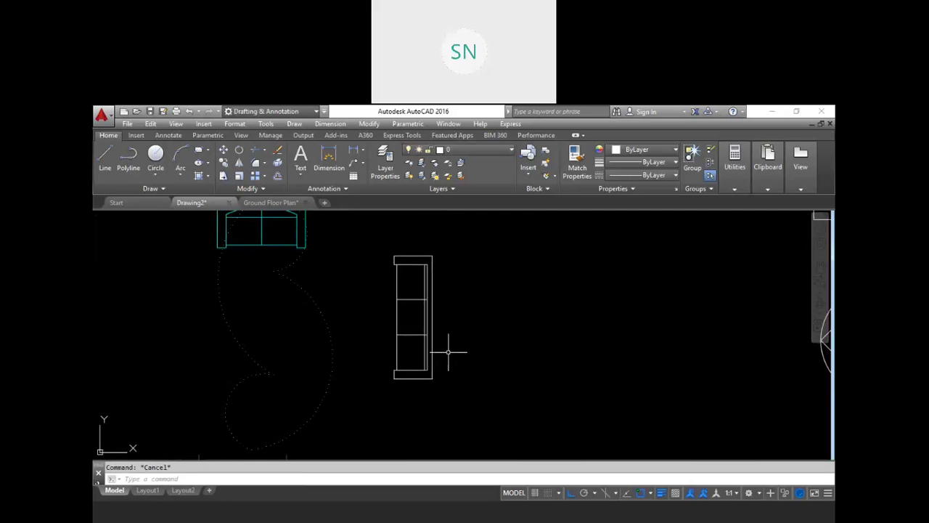
# Step: Delete all the furniture, blocks and loose shapes from the drawing with one selection around everything
pyautogui.scroll(-2, 448, 351)
pyautogui.moveTo(523, 387)
pyautogui.mouseDown(button='middle')
pyautogui.moveTo(411, 368)
pyautogui.moveTo(433, 391)
pyautogui.mouseUp(button='middle')
pyautogui.scroll(-2, 406, 367)
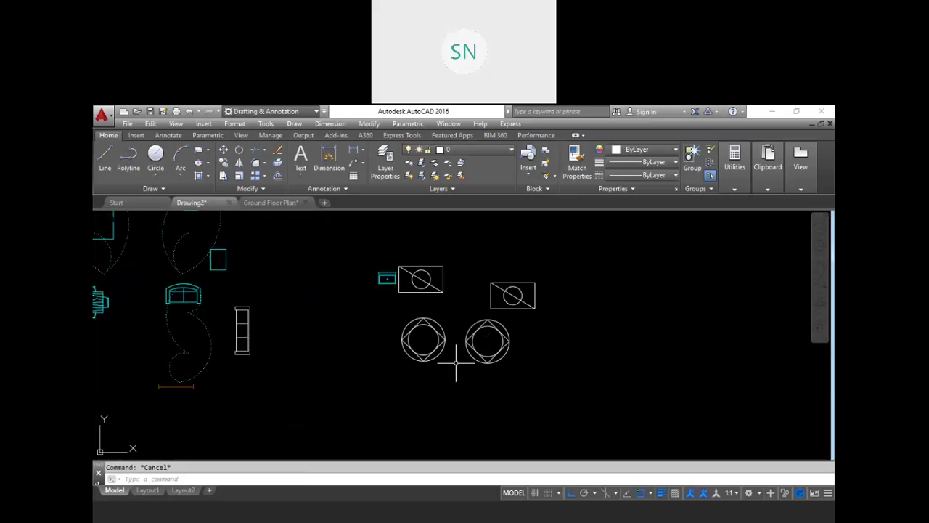
pyautogui.scroll(2, 460, 363)
pyautogui.scroll(-2, 398, 371)
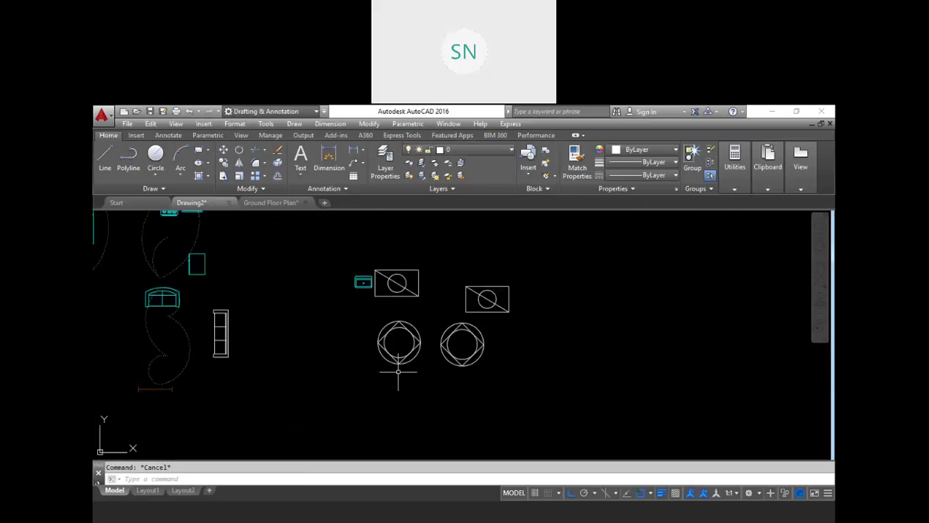
pyautogui.scroll(-4, 398, 371)
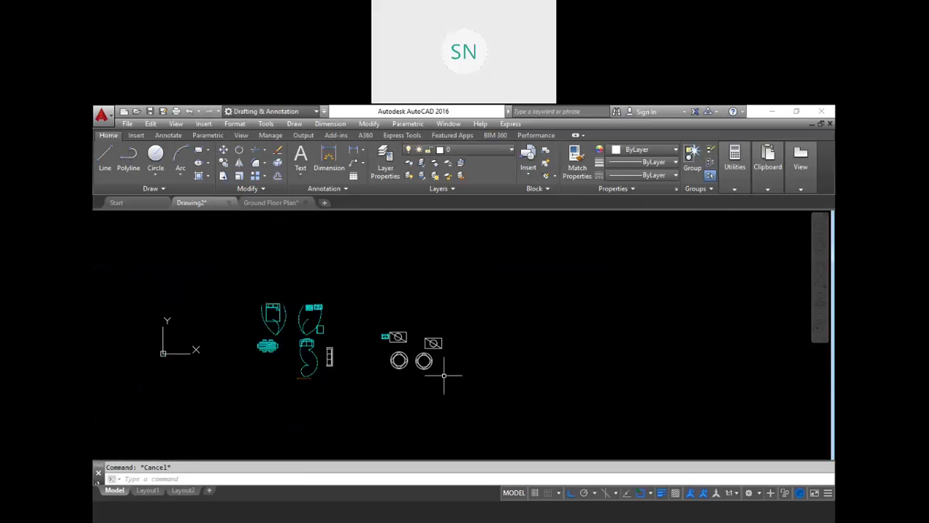
pyautogui.scroll(2, 257, 340)
pyautogui.moveTo(577, 411)
pyautogui.mouseDown()
pyautogui.moveTo(297, 315)
pyautogui.moveTo(245, 269)
pyautogui.moveTo(365, 307)
pyautogui.moveTo(490, 276)
pyautogui.mouseUp()
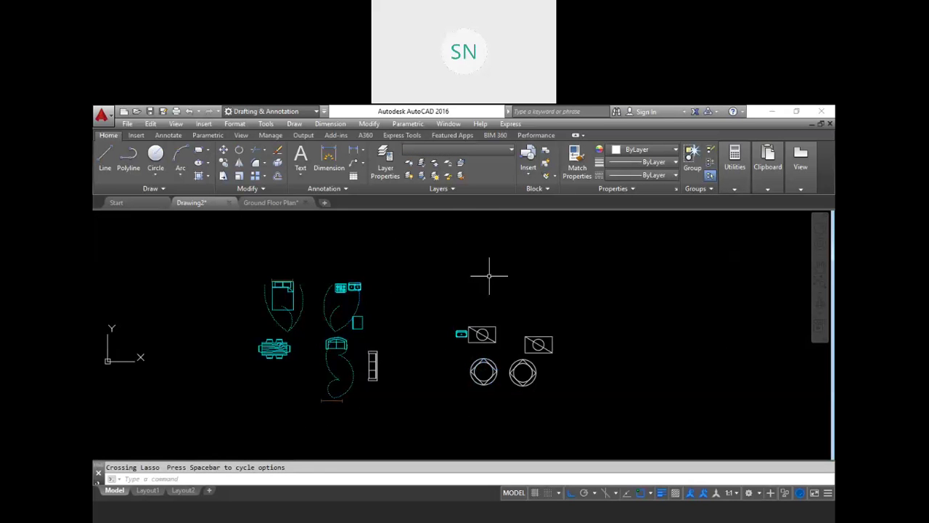
pyautogui.press('Escape')
pyautogui.click(593, 255)
pyautogui.click(233, 406)
pyautogui.press('Delete')
pyautogui.press('Escape')
# Step: Insert the aa block into the empty drawing at scale 1 and angle 0
pyautogui.moveTo(155, 390); pyautogui.dragTo(295, 399, button='middle')
pyautogui.moveTo(222, 371); pyautogui.dragTo(254, 367, button='middle')
pyautogui.scroll(2, 254, 368)
pyautogui.scroll(2, 295, 347)
pyautogui.write('I')
pyautogui.press('Return')
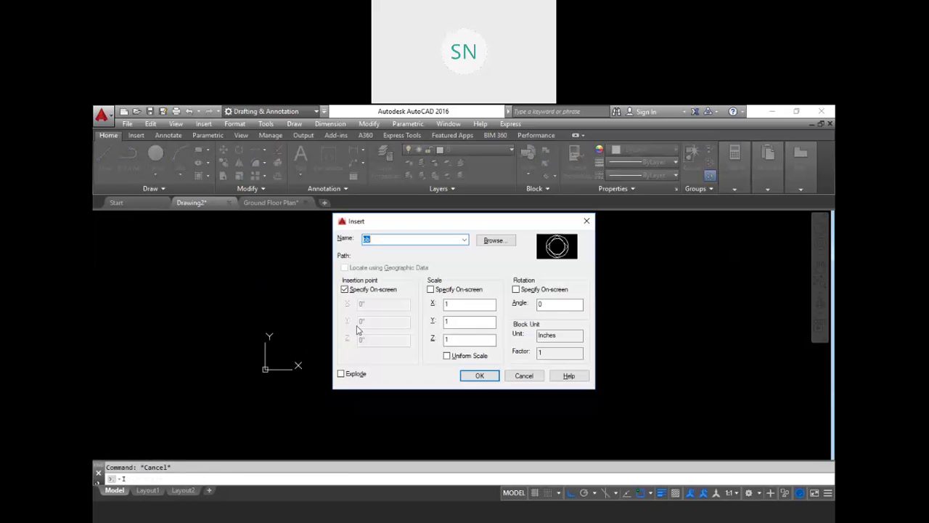
pyautogui.click(464, 240)
pyautogui.click(392, 257)
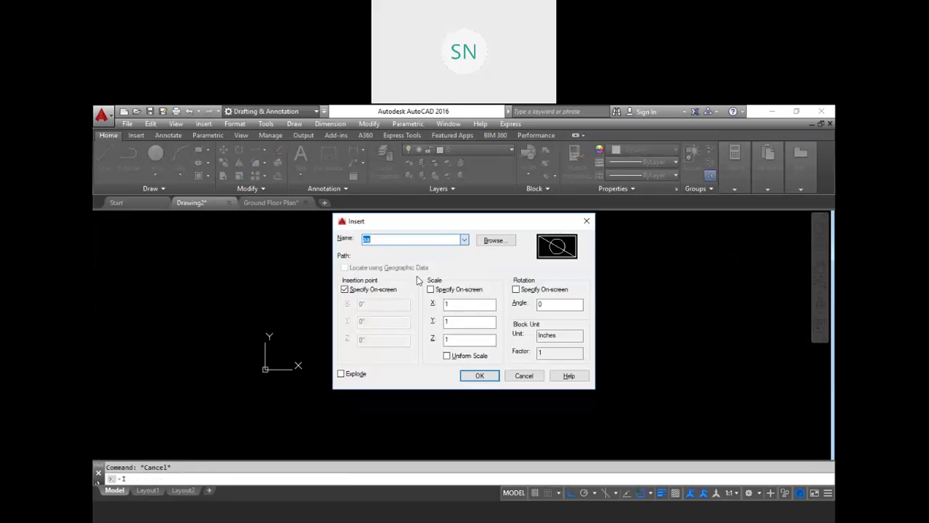
pyautogui.click(479, 375)
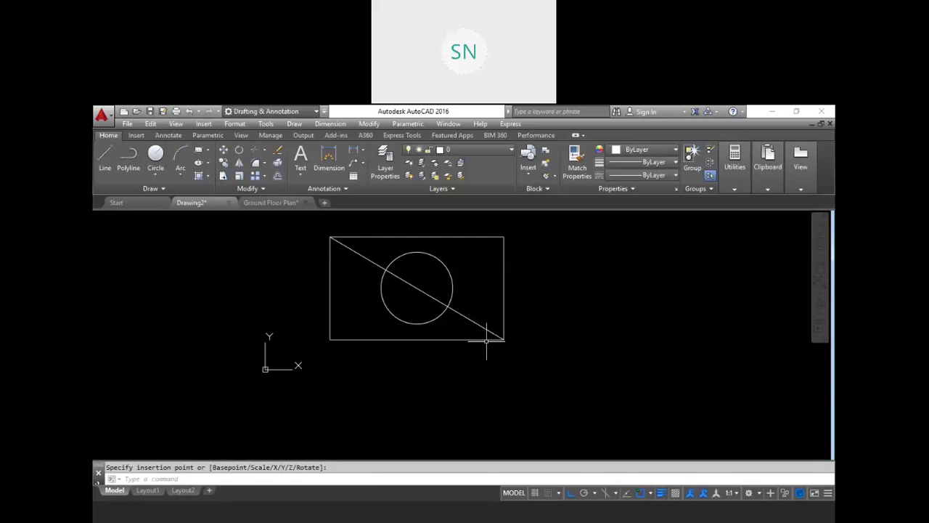
# Step: Insert the bb block at scale 1 and angle 0, to the right of the aa block
pyautogui.write('I')
pyautogui.press('Return')
pyautogui.click(465, 240)
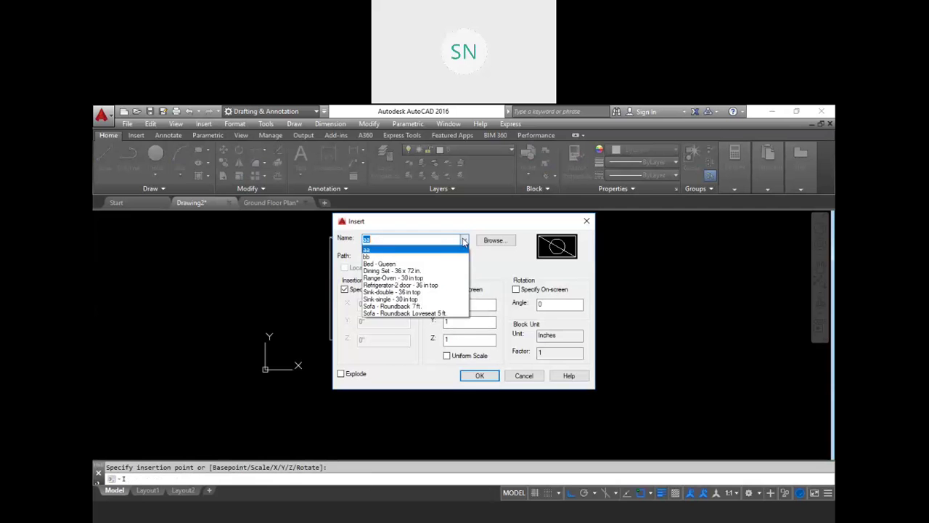
pyautogui.click(392, 256)
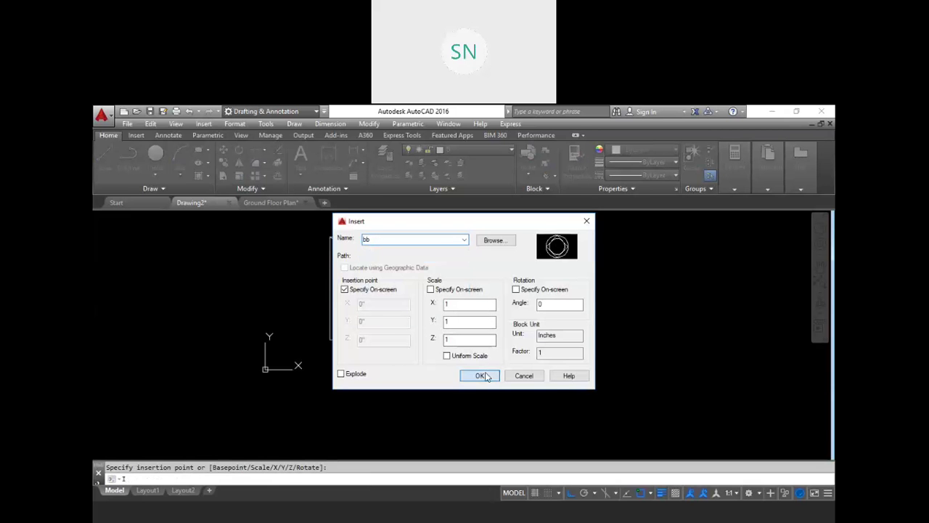
pyautogui.click(479, 376)
pyautogui.click(656, 313)
pyautogui.scroll(-4, 415, 336)
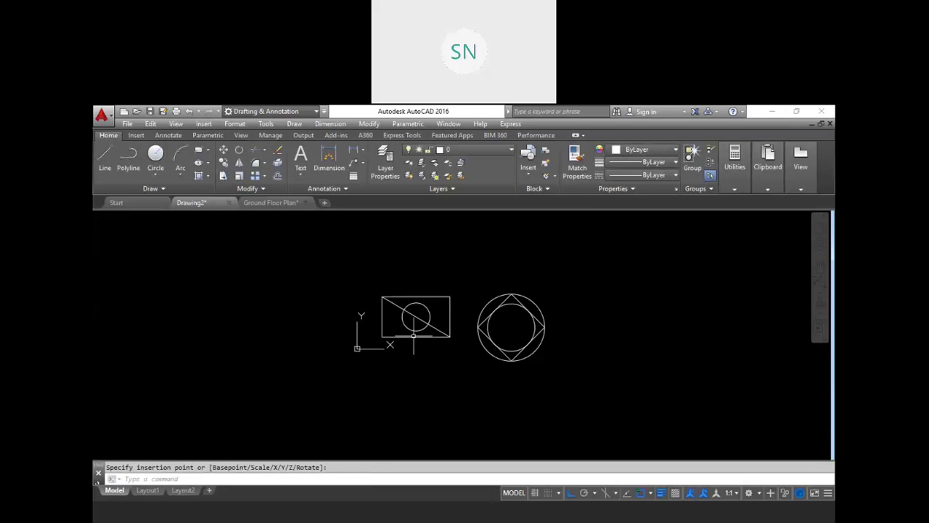
# Step: Insert the Sink-single - 30 in top block at scale 1 and angle 0, below the aa block
pyautogui.press('Return')
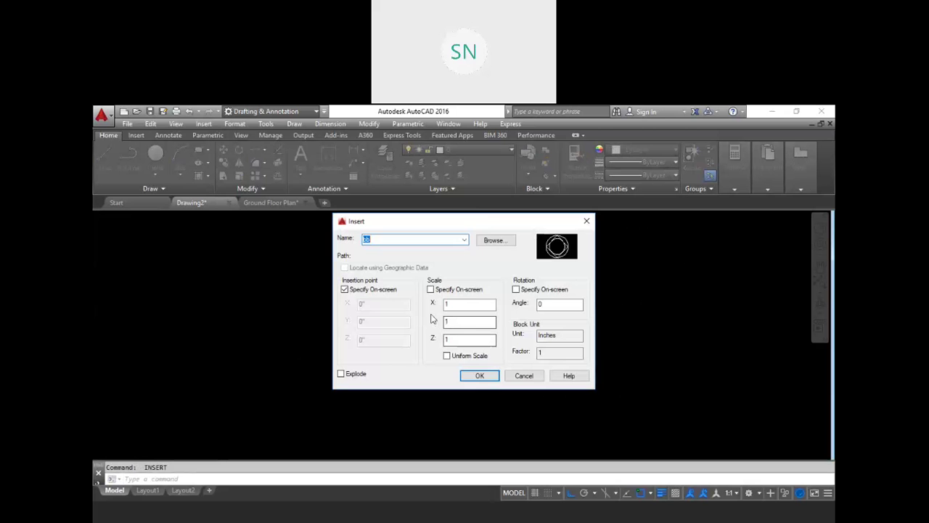
pyautogui.click(465, 241)
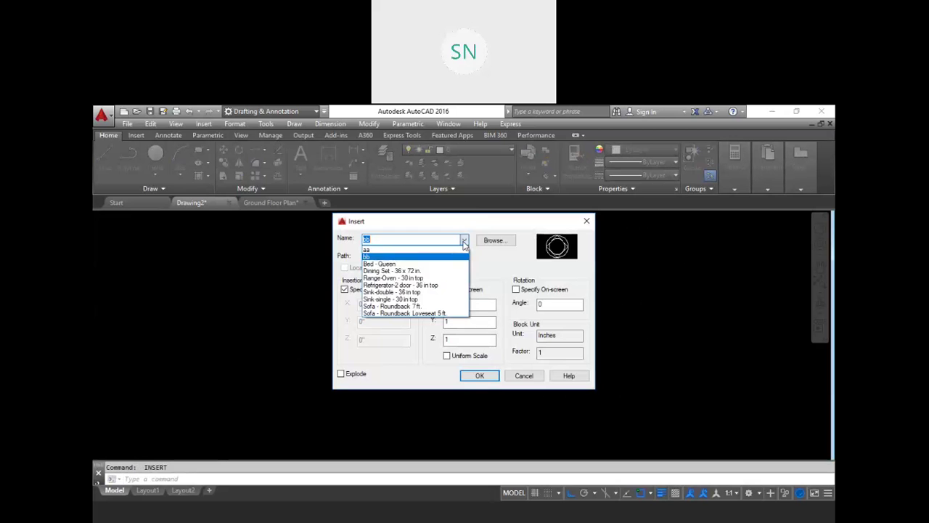
pyautogui.click(385, 300)
pyautogui.click(477, 376)
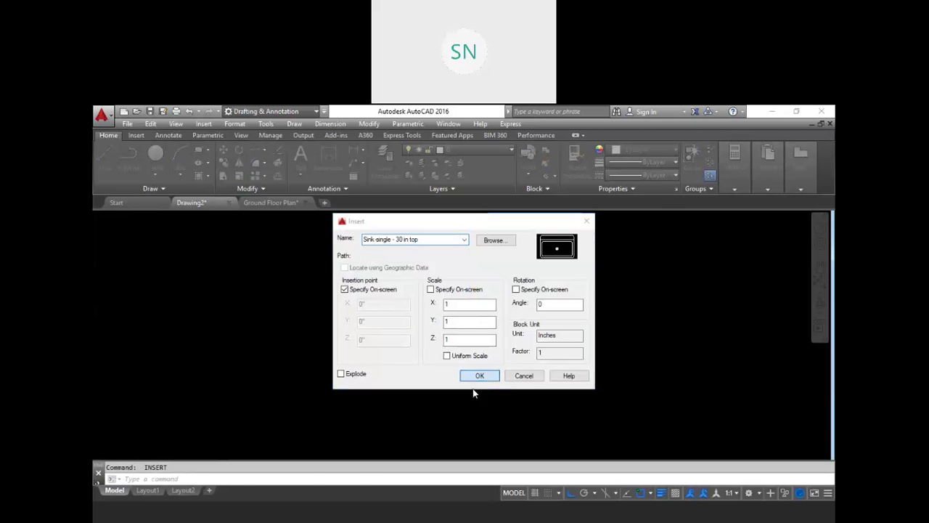
pyautogui.click(426, 384)
pyautogui.scroll(2, 487, 384)
pyautogui.scroll(-2, 509, 385)
pyautogui.scroll(2, 452, 359)
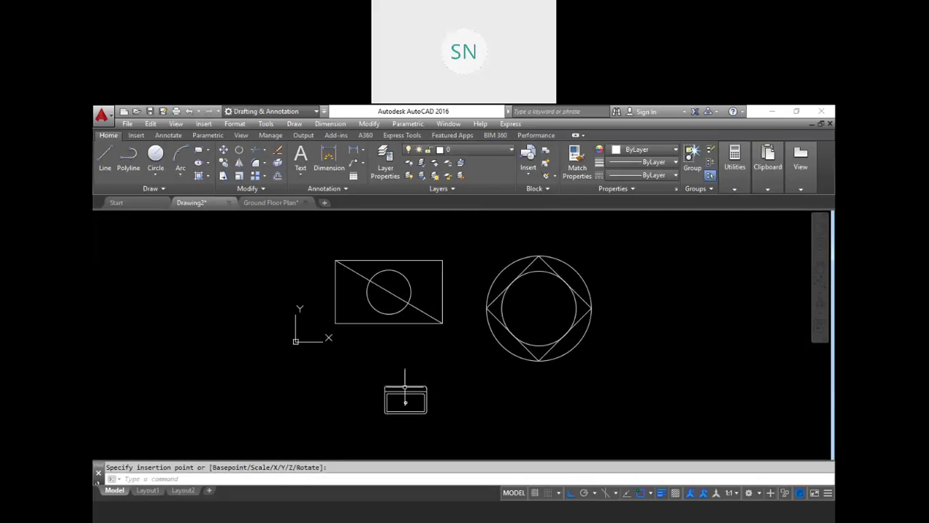
pyautogui.press('Escape')
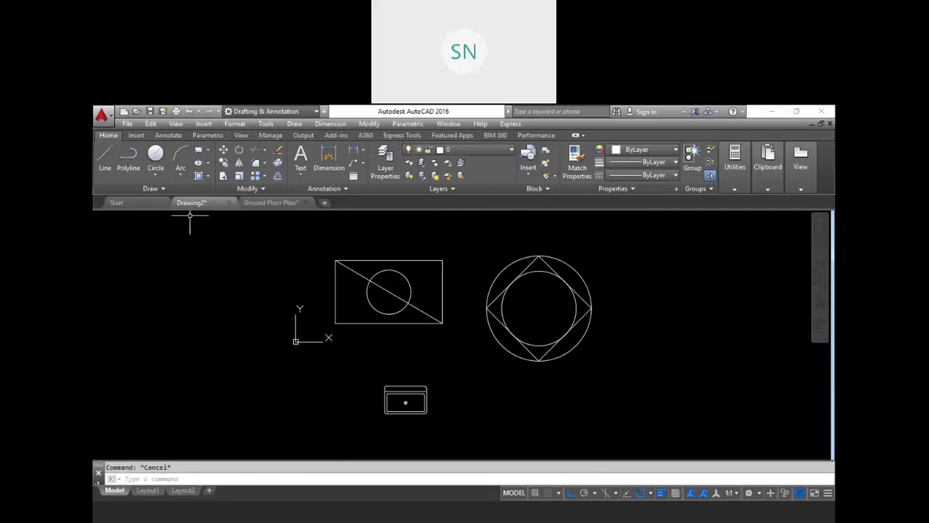
# Step: Save the drawing to the Desktop as Drawing2.dwg in AutoCAD 2013 Drawing format
pyautogui.click(148, 113)
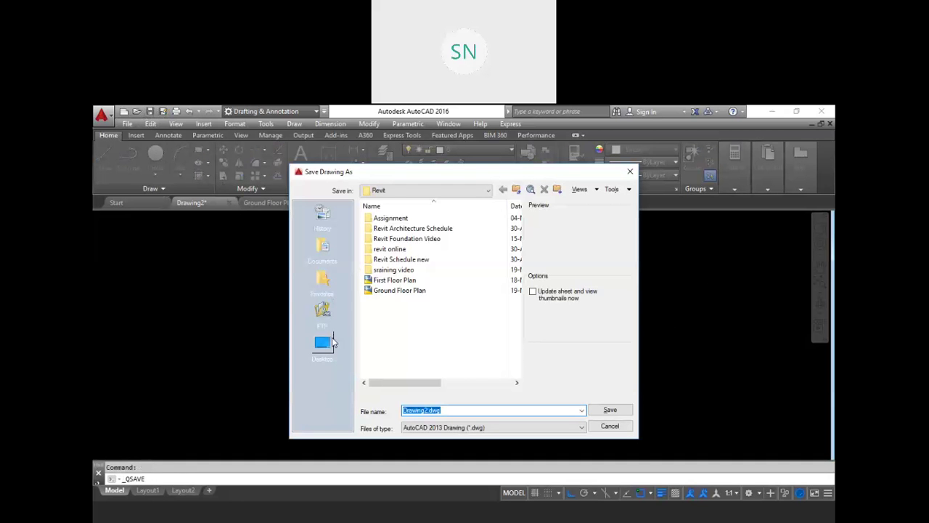
pyautogui.click(324, 344)
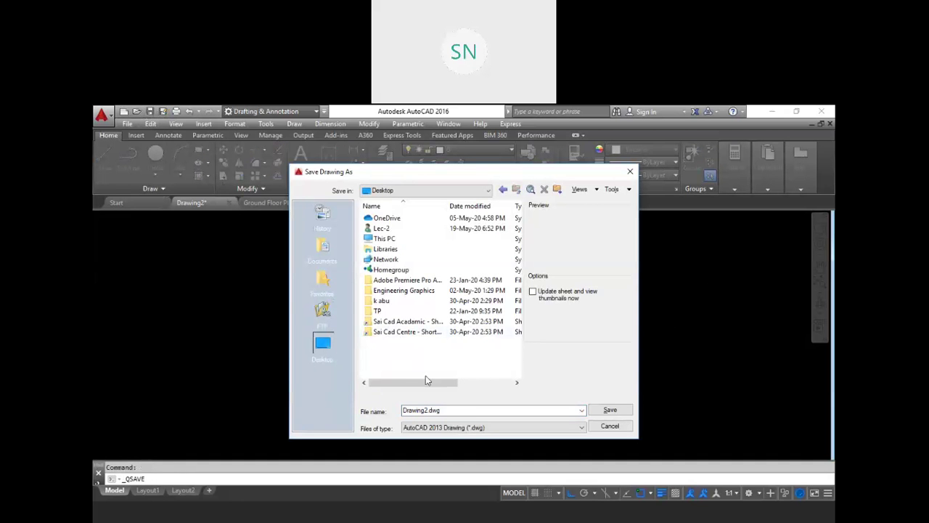
pyautogui.click(448, 409)
pyautogui.doubleClick(450, 409)
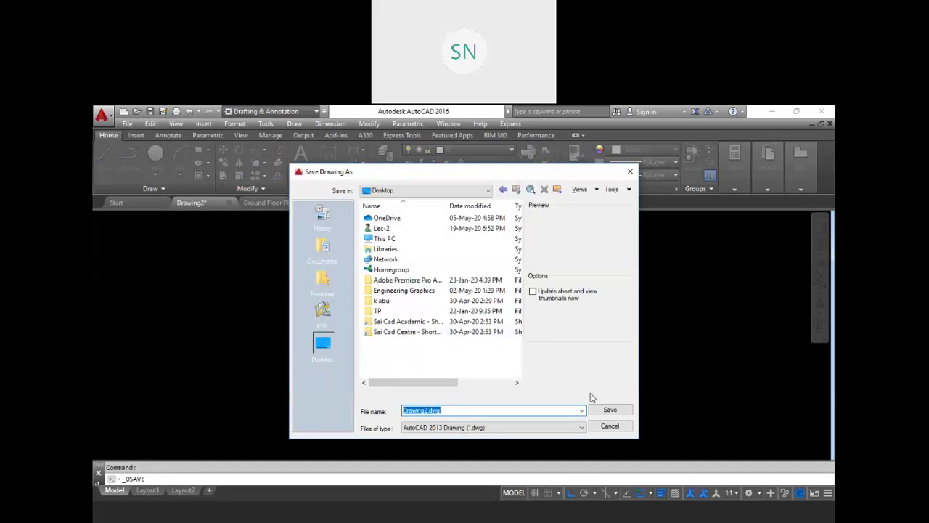
pyautogui.click(609, 410)
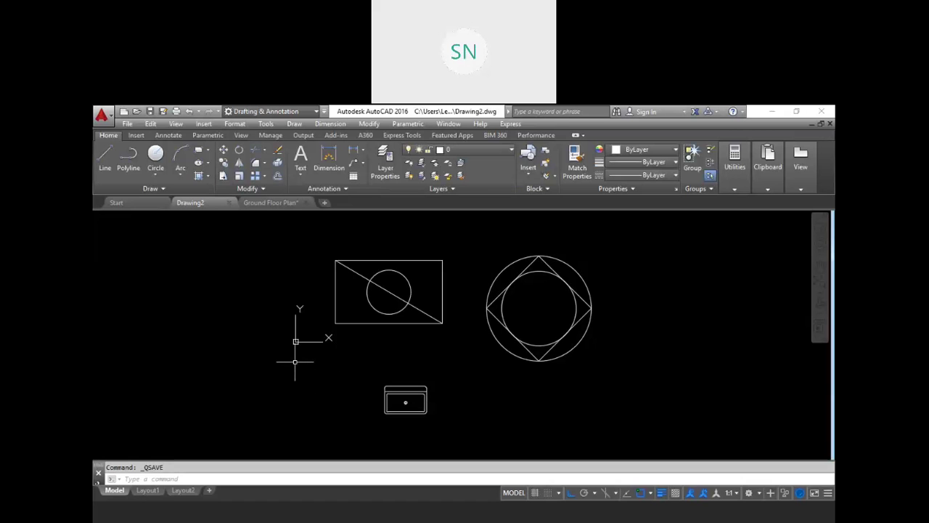
# Step: Close the saved Drawing2 and minimize the program window with the Ground Floor Plan still open
pyautogui.click(229, 202)
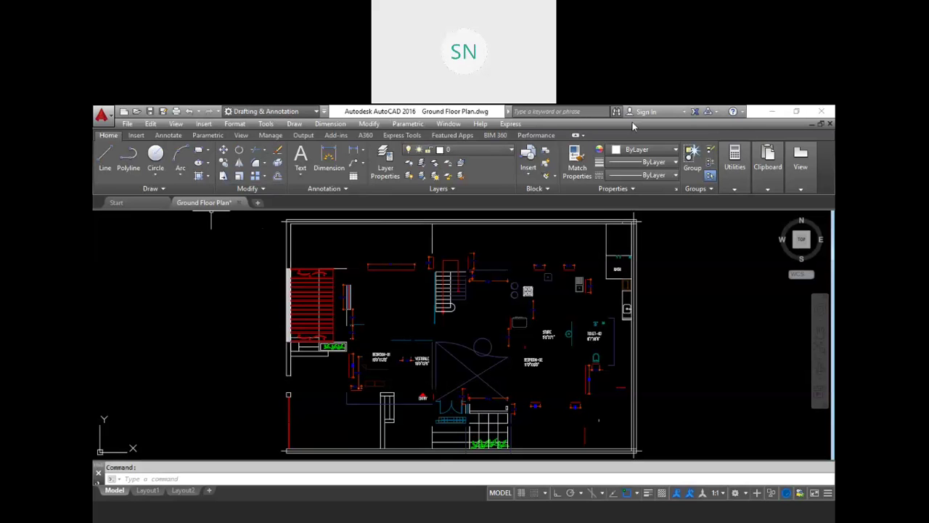
pyautogui.click(780, 113)
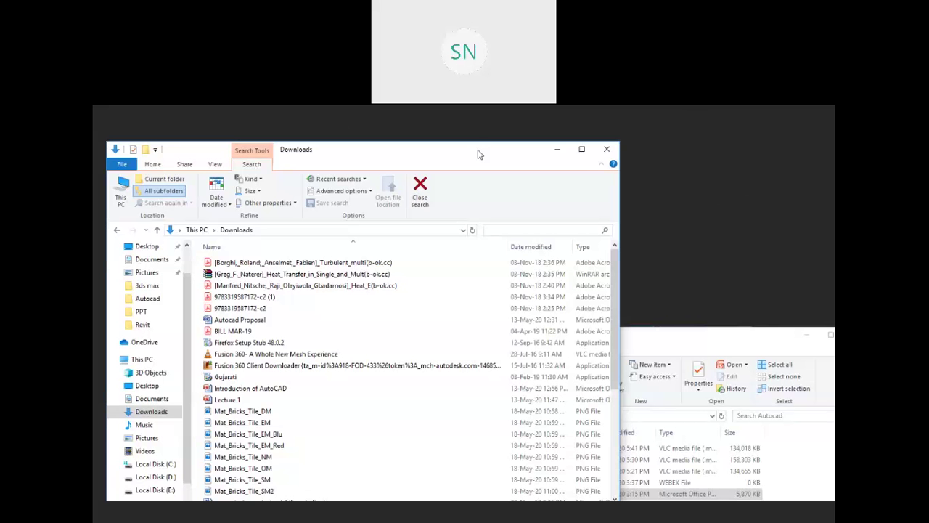
# Step: Open the folder C:\Program Files\Autodesk\AutoCAD 2016\Sample\en-us\DesignCenter in File Explorer
pyautogui.moveTo(478, 150); pyautogui.dragTo(533, 120)
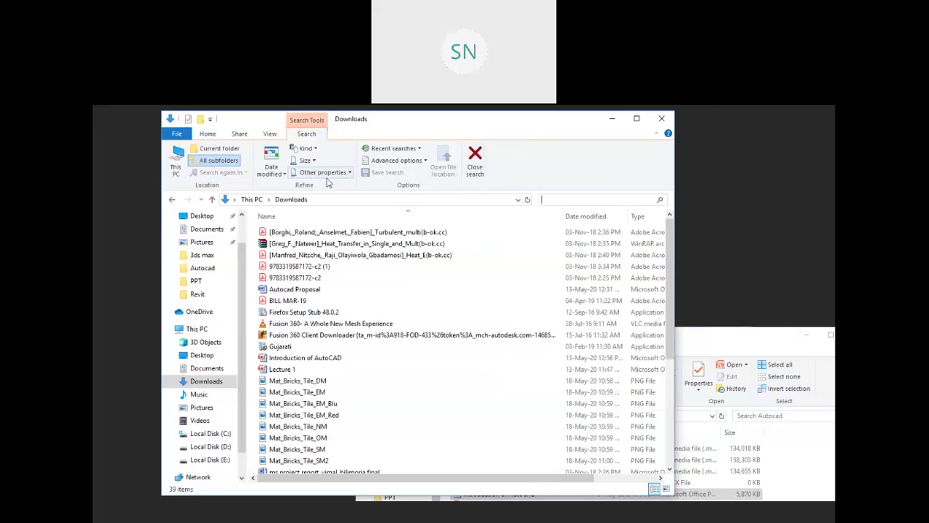
pyautogui.click(252, 199)
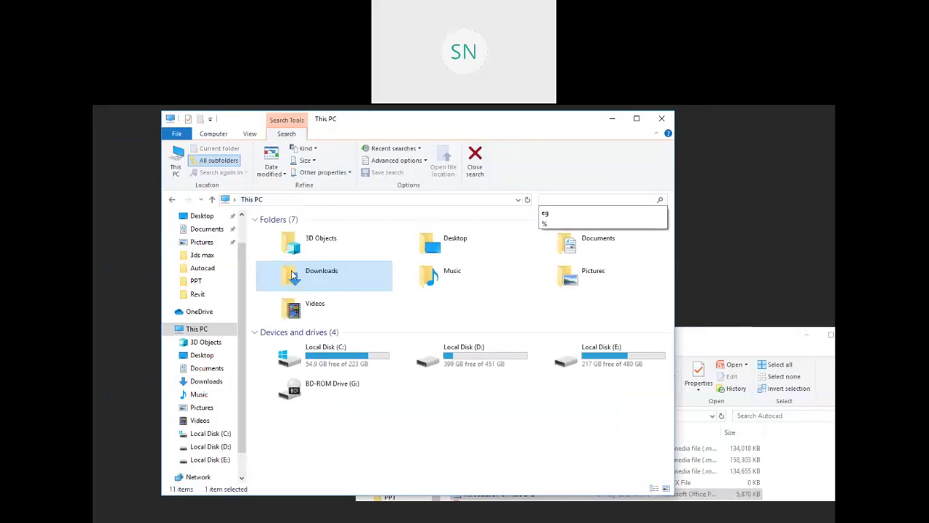
pyautogui.doubleClick(335, 354)
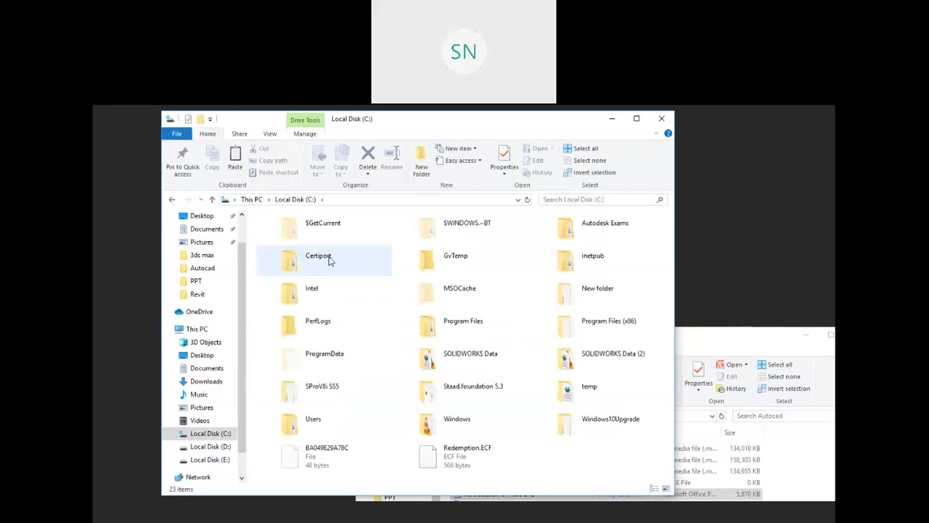
pyautogui.doubleClick(488, 327)
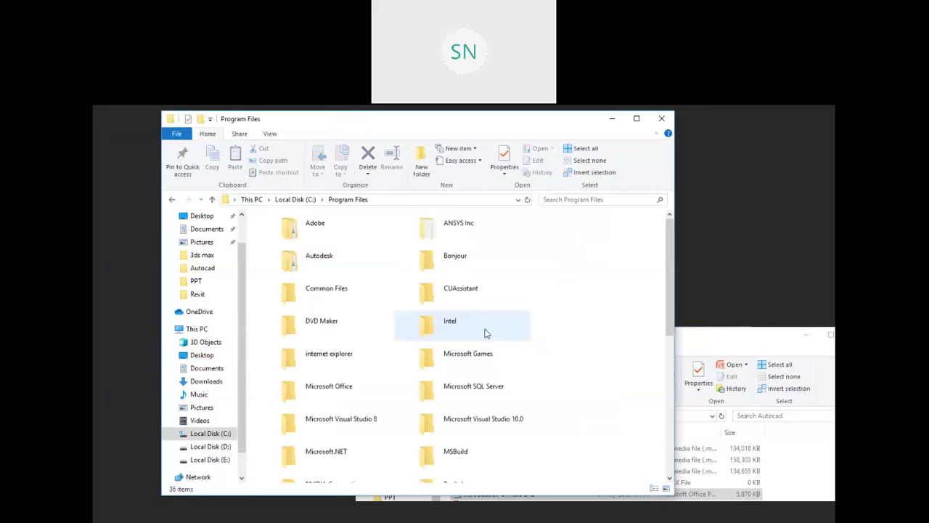
pyautogui.doubleClick(319, 261)
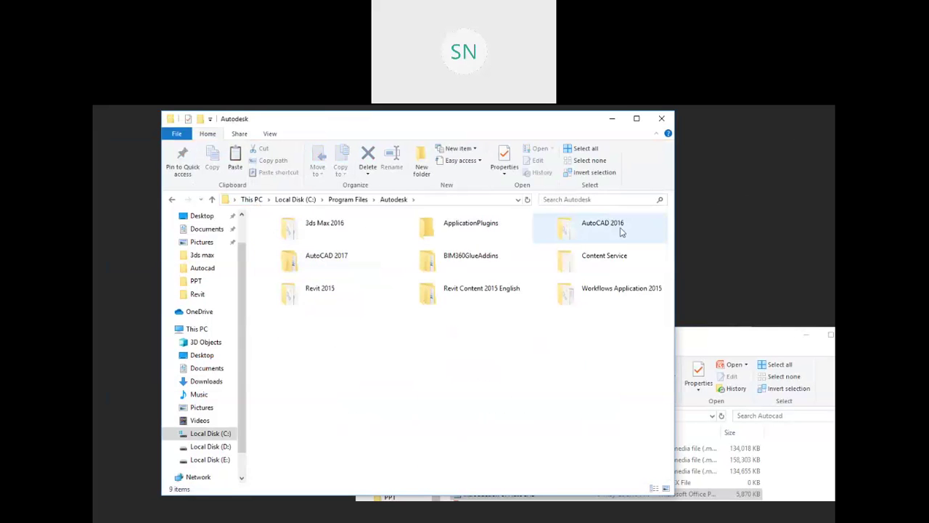
pyautogui.doubleClick(614, 228)
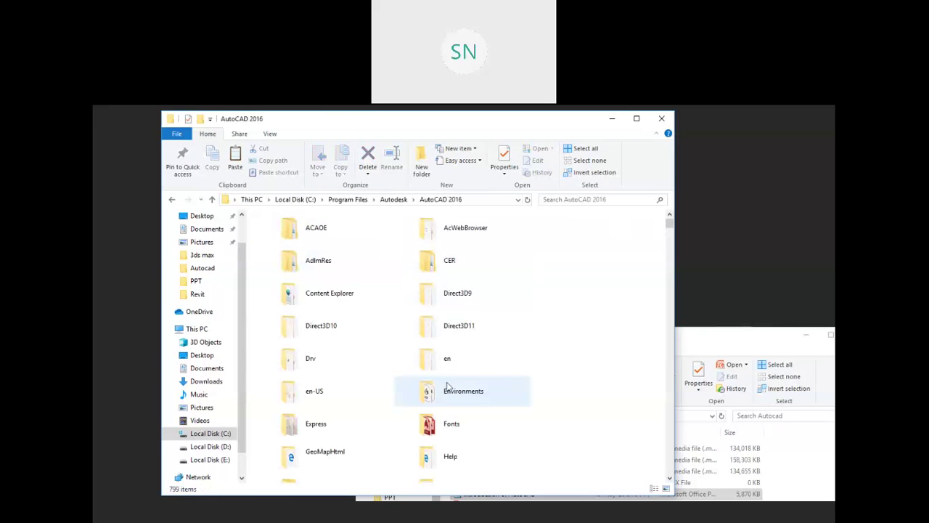
pyautogui.scroll(-9, 448, 386)
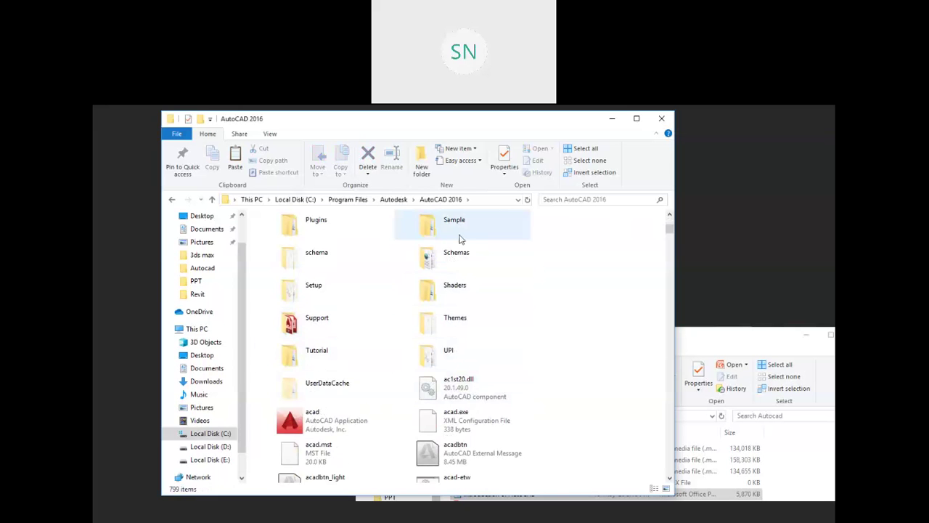
pyautogui.doubleClick(459, 242)
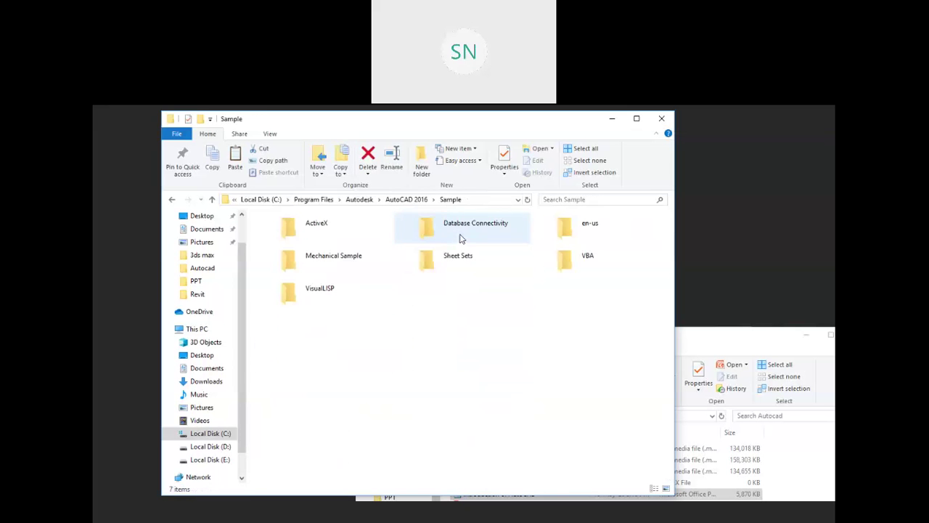
pyautogui.doubleClick(600, 236)
pyautogui.doubleClick(353, 228)
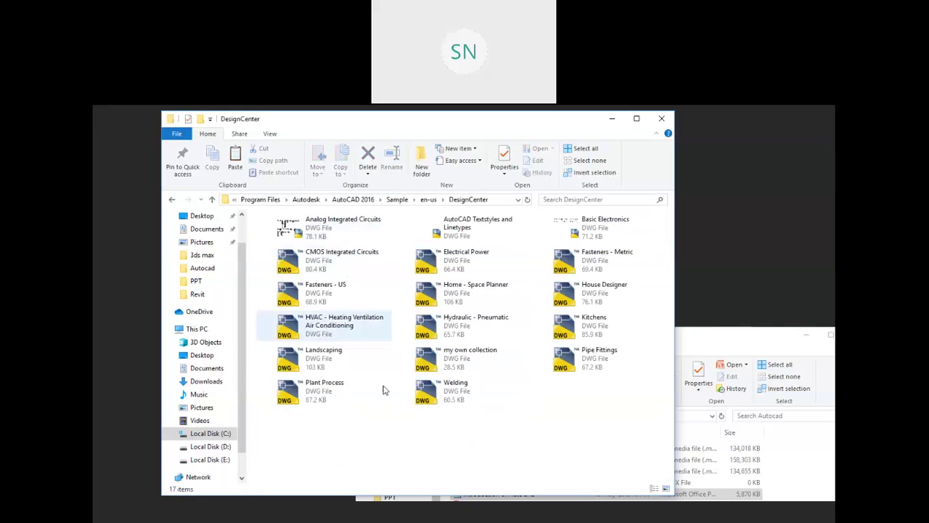
# Step: Paste the cut Drawing2 file into the DesignCenter sample folder, granting administrator permission for the move
pyautogui.rightClick(546, 235)
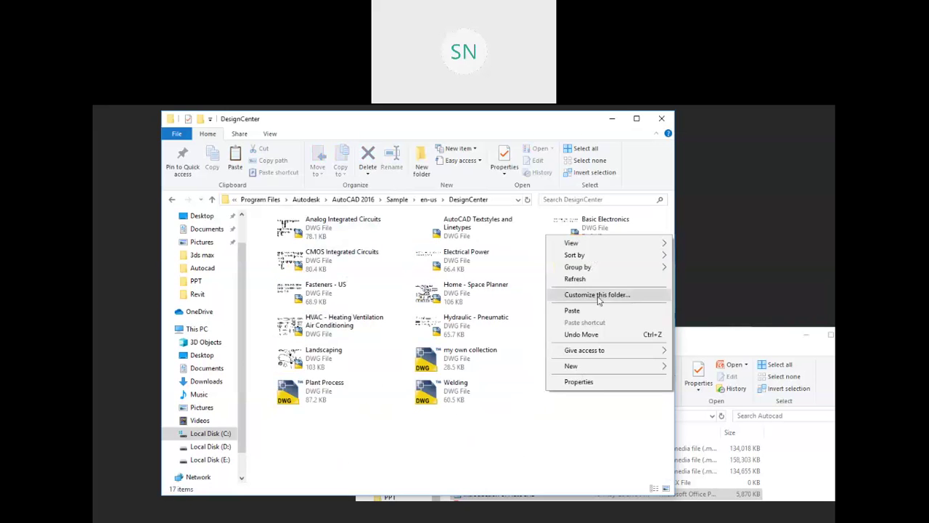
pyautogui.click(600, 312)
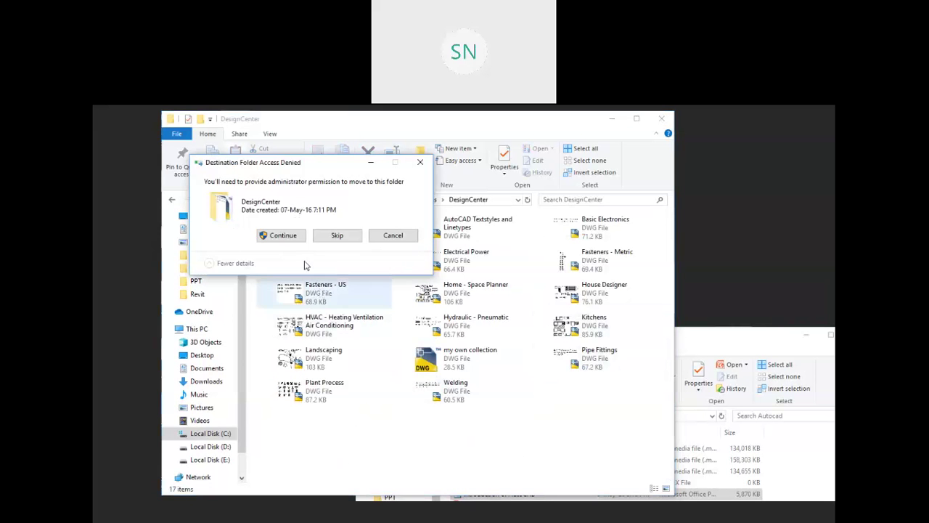
pyautogui.click(283, 235)
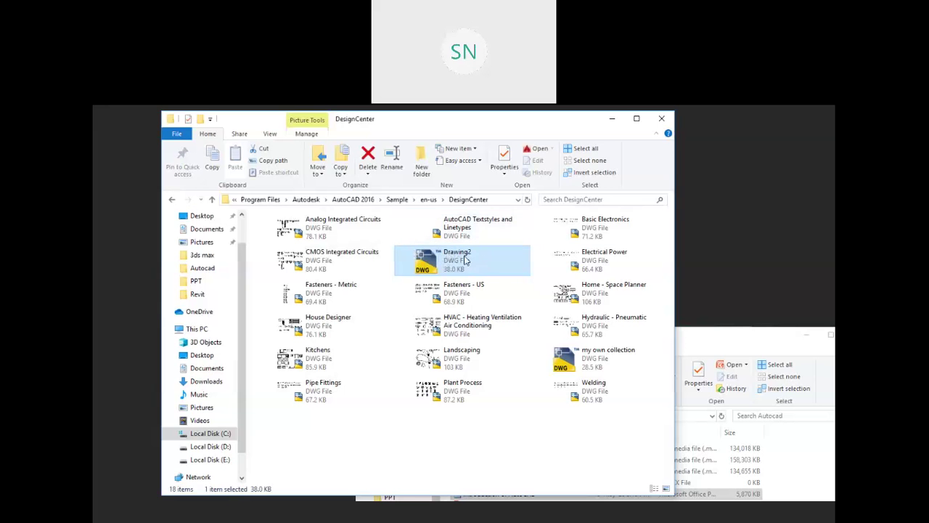
# Step: Switch back to AutoCAD with the Ground Floor Plan and display the DesignCenter palette's home folder of sample drawings
pyautogui.click(485, 516)
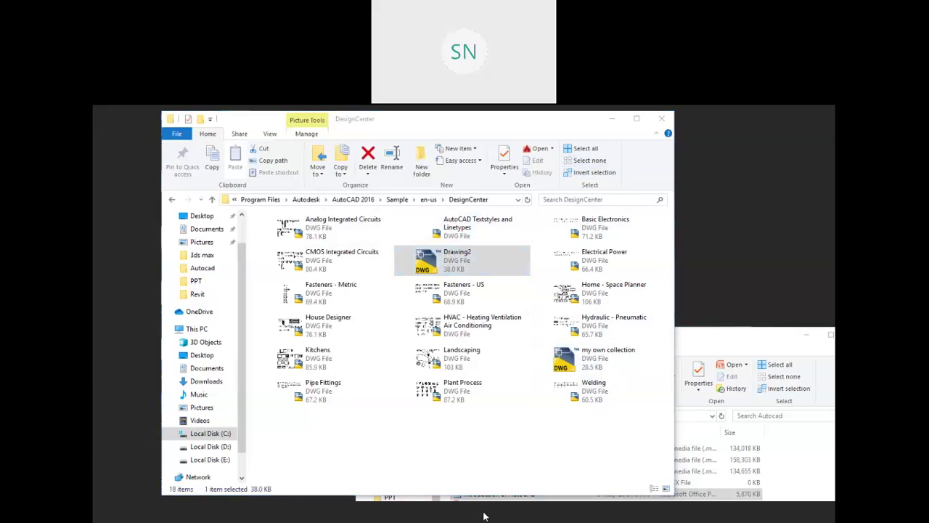
pyautogui.moveTo(557, 370)
pyautogui.mouseDown(button='middle')
pyautogui.moveTo(356, 396)
pyautogui.moveTo(303, 390)
pyautogui.mouseUp(button='middle')
pyautogui.moveTo(539, 351); pyautogui.dragTo(518, 346, button='middle')
pyautogui.press('Escape')
pyautogui.hotkey('ctrl', '2')
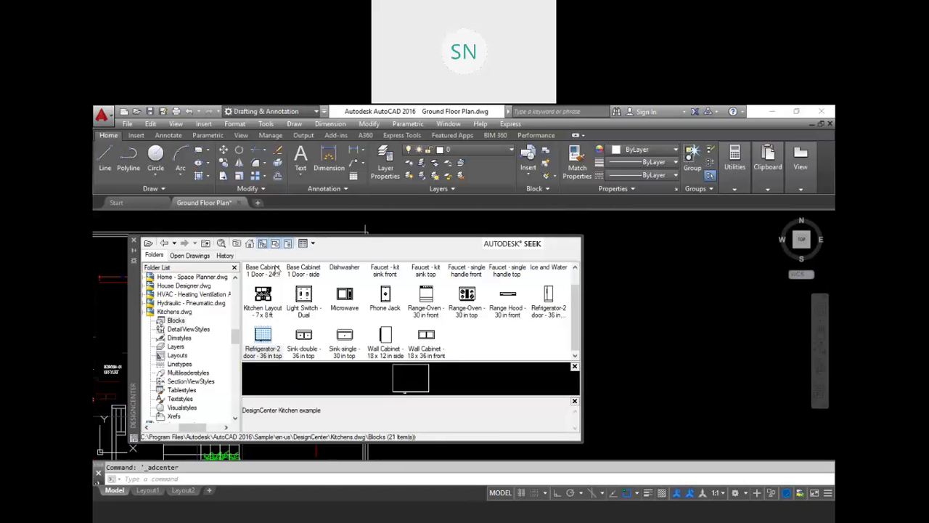
pyautogui.click(250, 244)
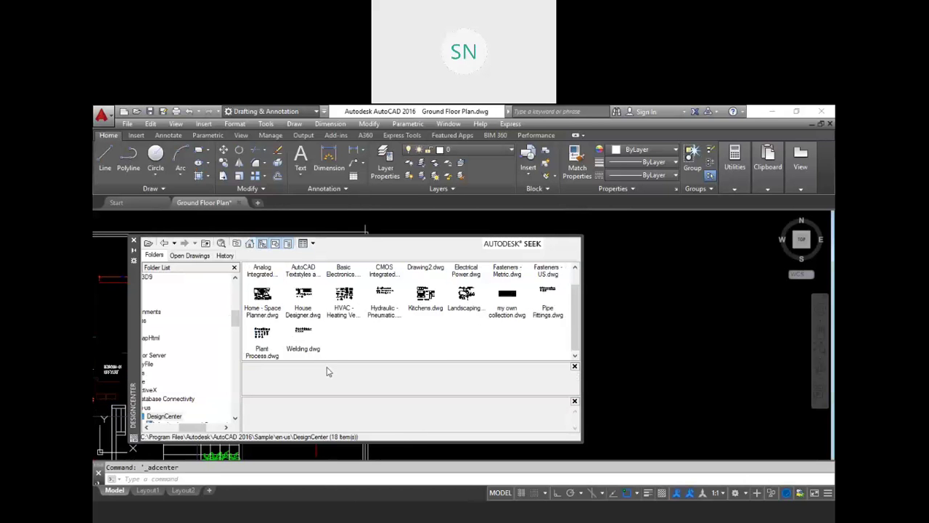
pyautogui.scroll(1, 362, 297)
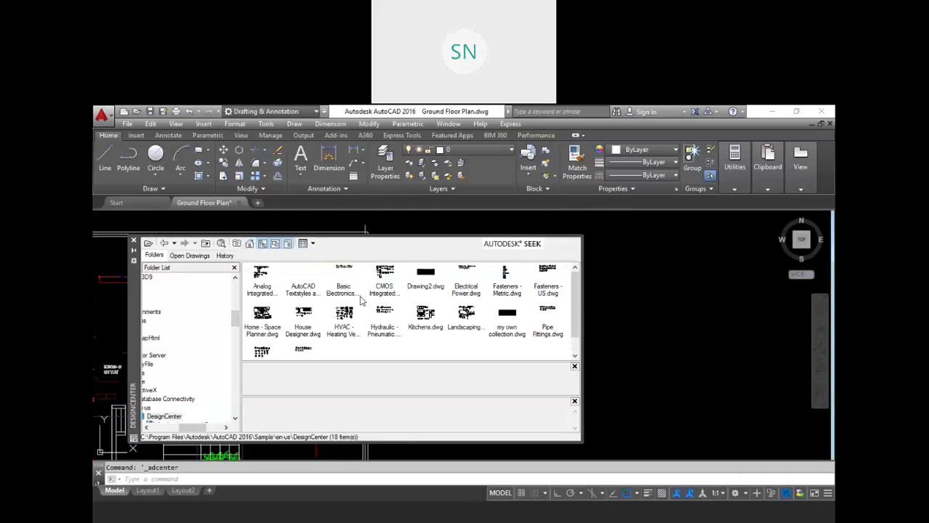
# Step: Browse into Drawing2.dwg in DesignCenter and list its Blocks
pyautogui.click(425, 285)
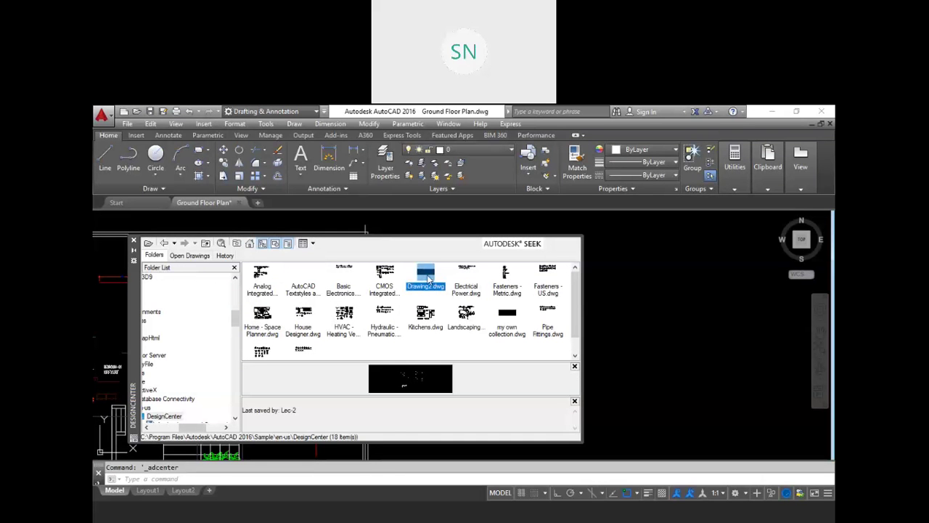
pyautogui.doubleClick(427, 281)
pyautogui.click(263, 281)
pyautogui.doubleClick(263, 282)
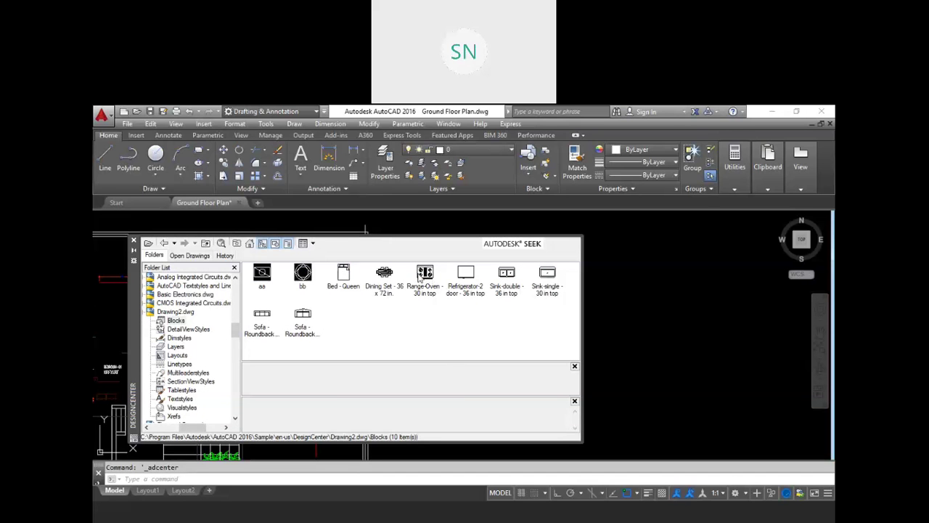
# Step: Insert the bb block to the right of the floor plan and the aa block below it, then close DesignCenter
pyautogui.moveTo(303, 275)
pyautogui.mouseDown()
pyautogui.moveTo(418, 322)
pyautogui.moveTo(658, 321)
pyautogui.mouseUp()
pyautogui.moveTo(262, 274)
pyautogui.mouseDown()
pyautogui.moveTo(672, 363)
pyautogui.moveTo(665, 358)
pyautogui.mouseUp()
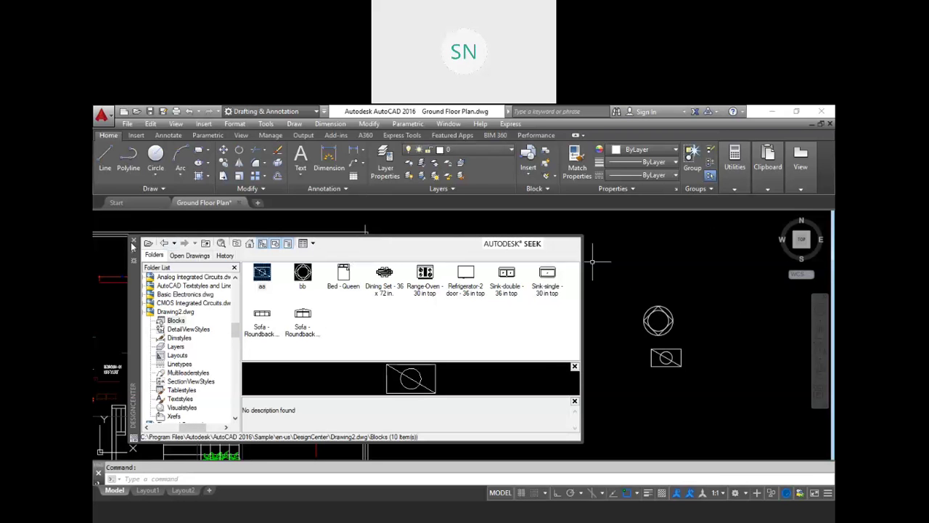
pyautogui.click(133, 241)
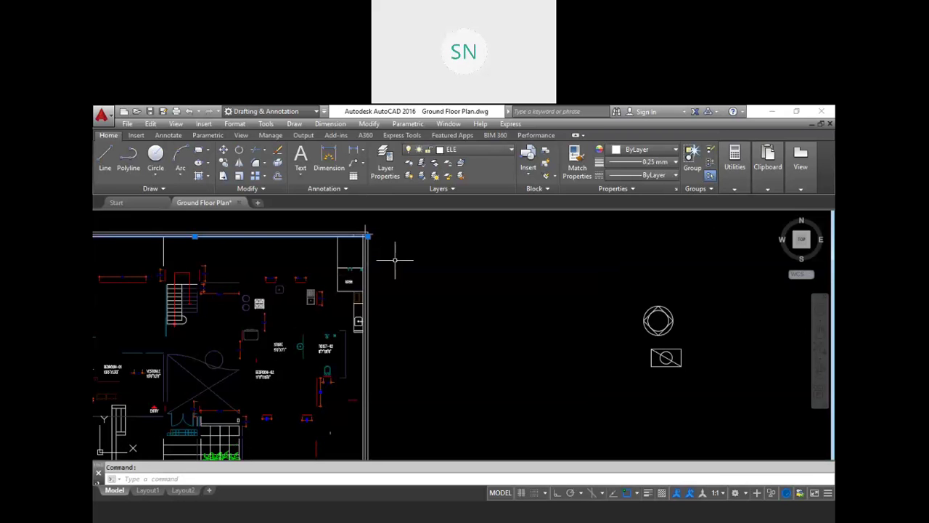
pyautogui.press('Escape')
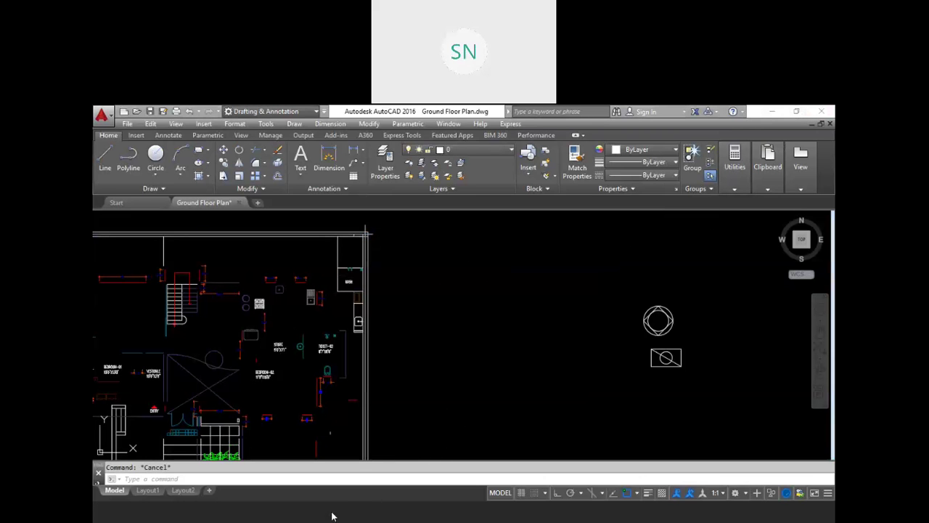
# Step: Switch to the Autocad folder in File Explorer and open the SaiCad AutoCAD Assignment 4 PDF
pyautogui.hotkey('alt', 'Tab')
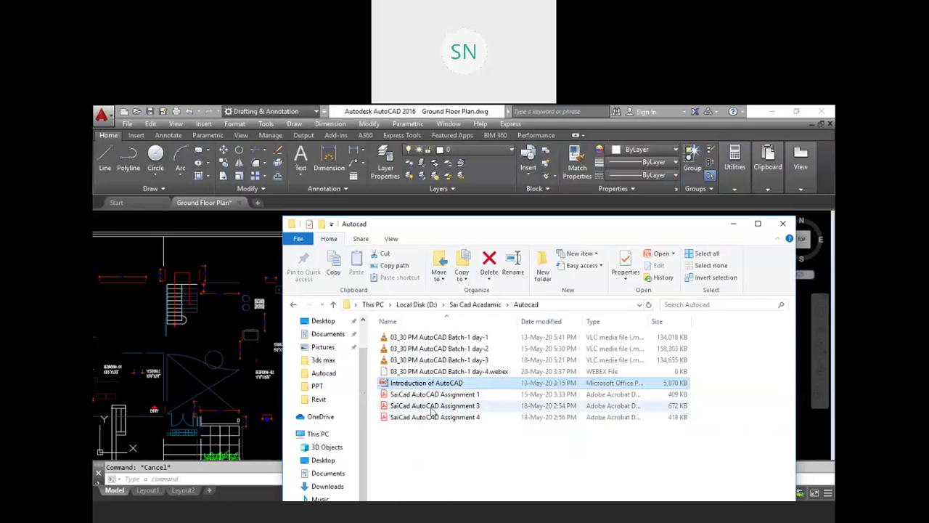
pyautogui.click(485, 419)
pyautogui.doubleClick(485, 418)
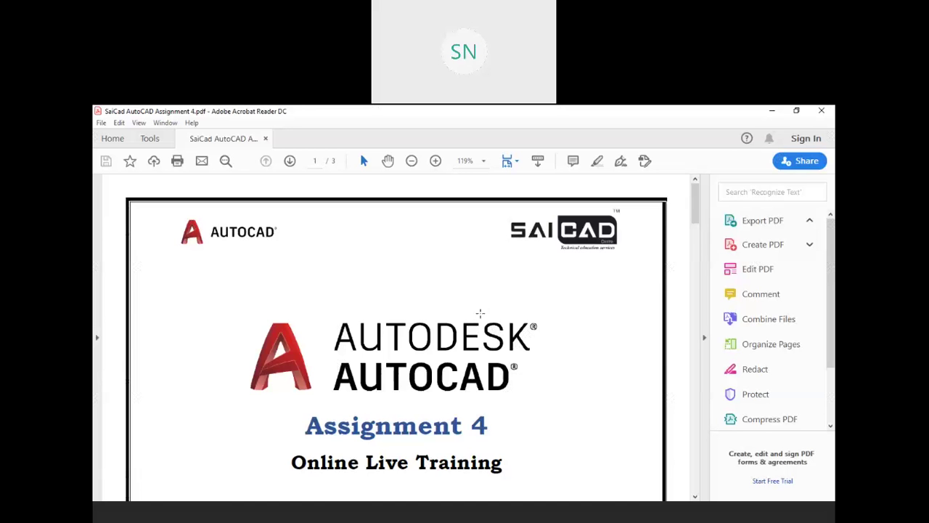
# Step: Examine the Assignment 4 submission instructions and the dimensions of drawing 1, the round table with chairs
pyautogui.scroll(-5, 510, 326)
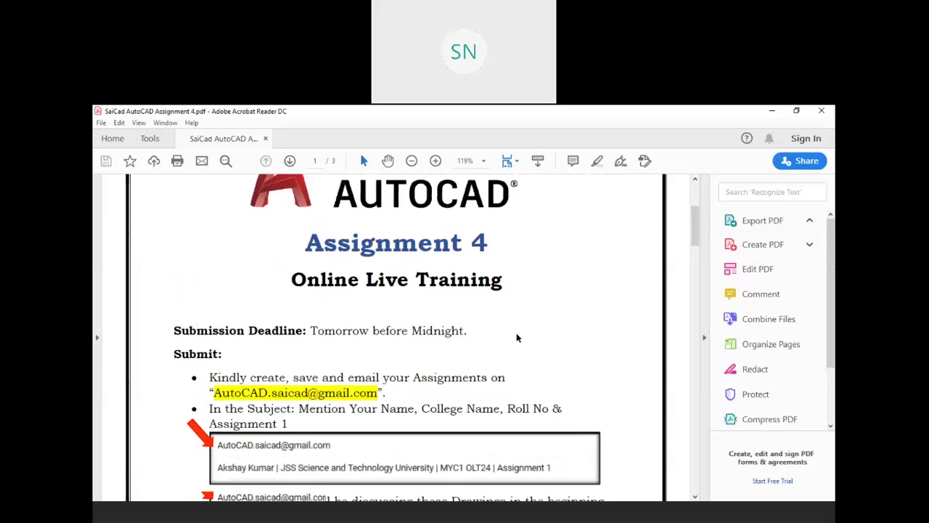
pyautogui.scroll(-10, 516, 333)
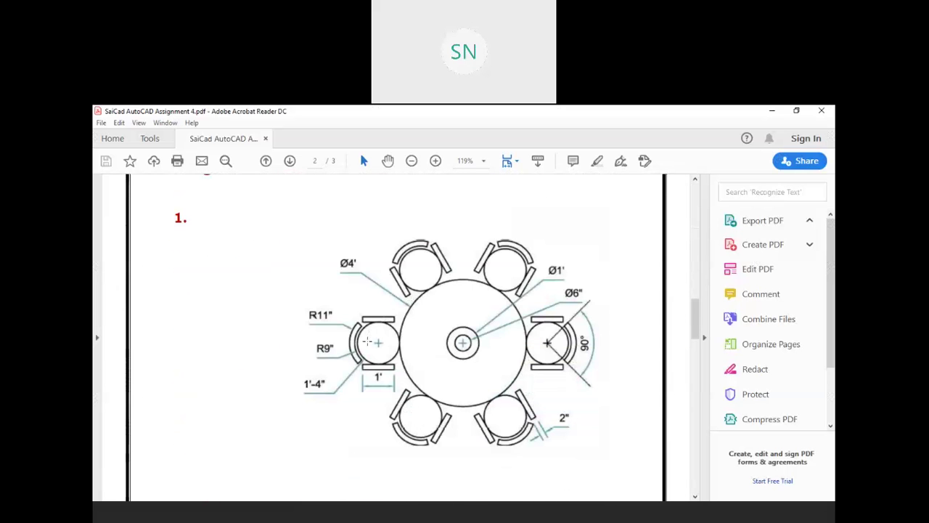
pyautogui.scroll(1, 370, 346)
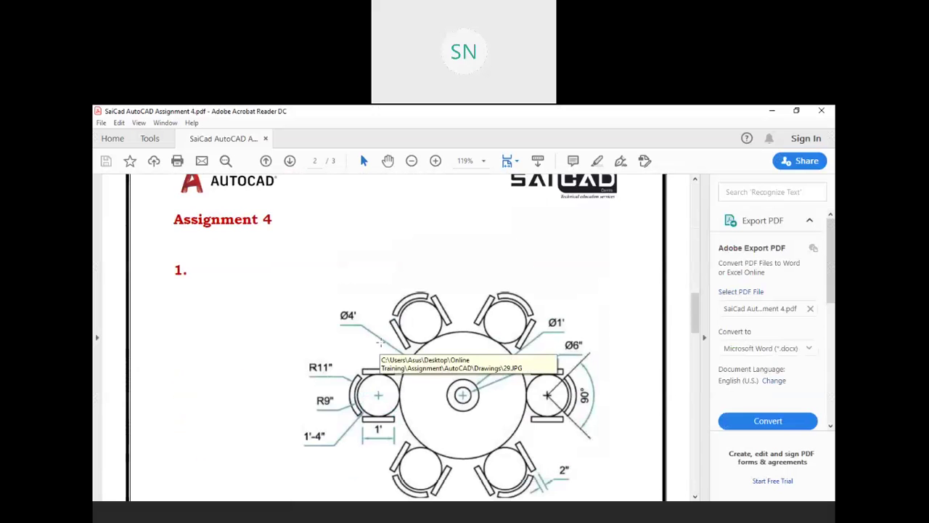
pyautogui.scroll(-1, 426, 262)
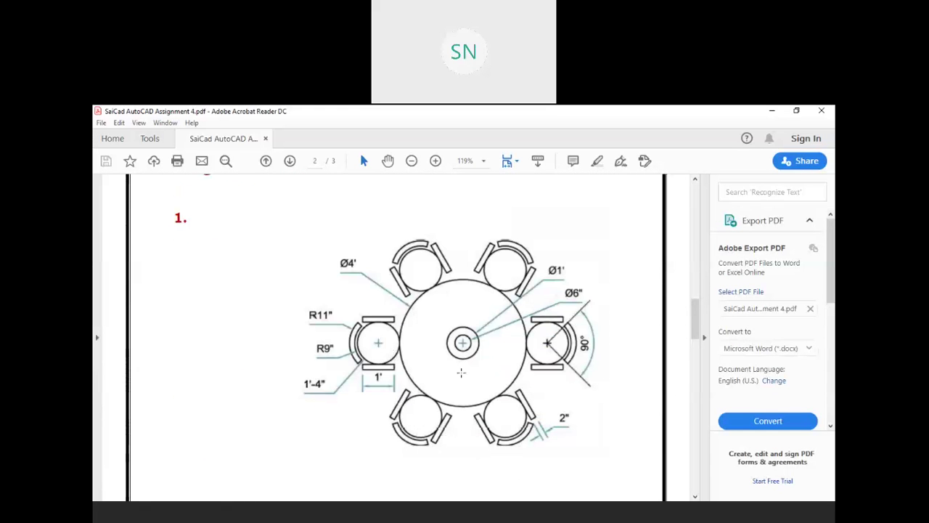
pyautogui.scroll(-1, 430, 309)
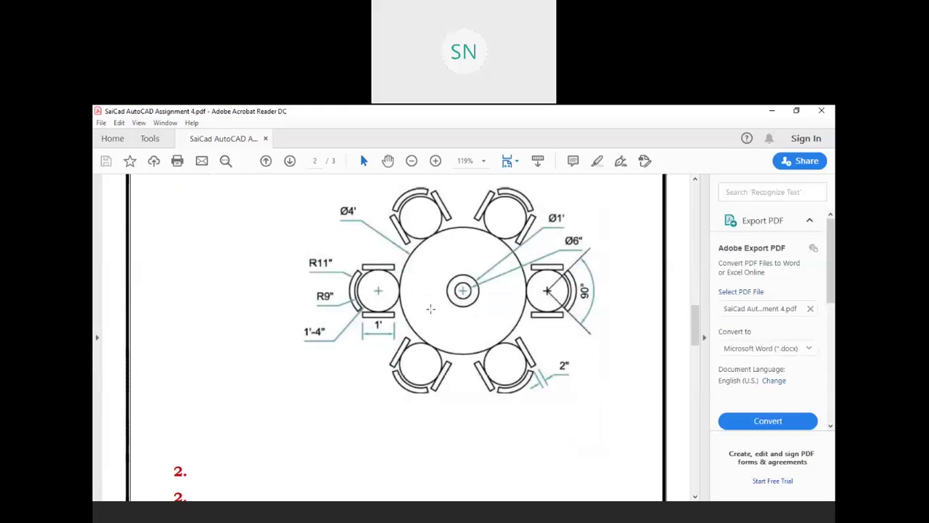
pyautogui.scroll(-2, 430, 308)
pyautogui.scroll(1, 432, 310)
pyautogui.scroll(1, 432, 310)
# Step: Examine drawing 2's circular flange with its nuts and drawing 3's line weight and circle colours, marking the details being explained
pyautogui.scroll(-5, 546, 305)
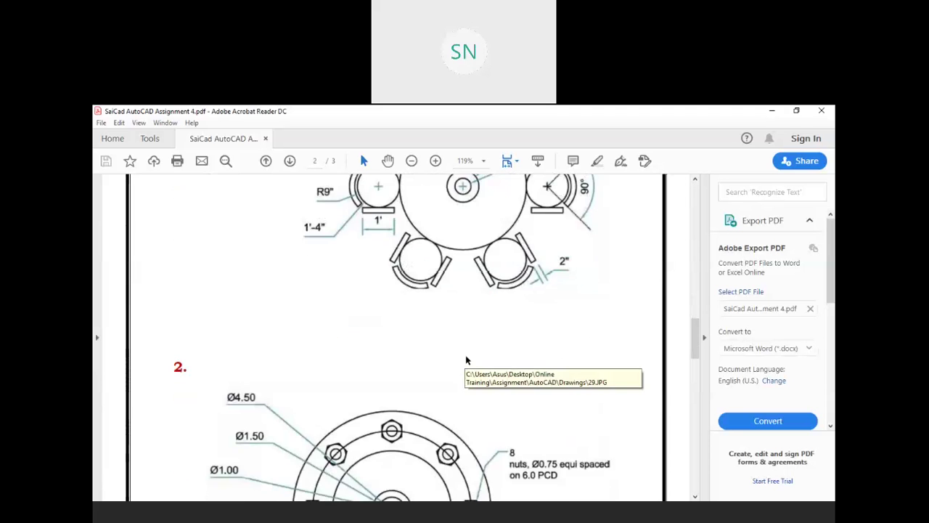
pyautogui.scroll(-2, 464, 354)
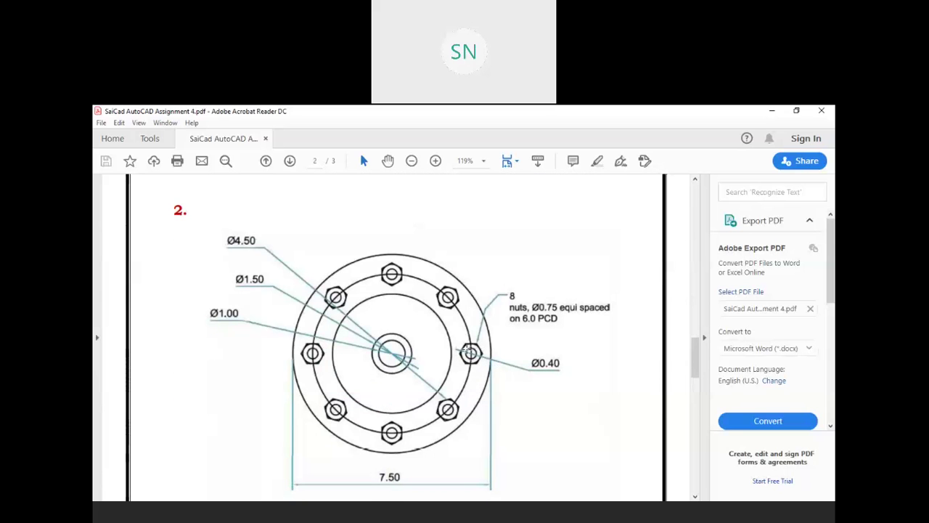
pyautogui.moveTo(459, 339)
pyautogui.mouseDown()
pyautogui.moveTo(498, 370)
pyautogui.moveTo(489, 371)
pyautogui.mouseUp()
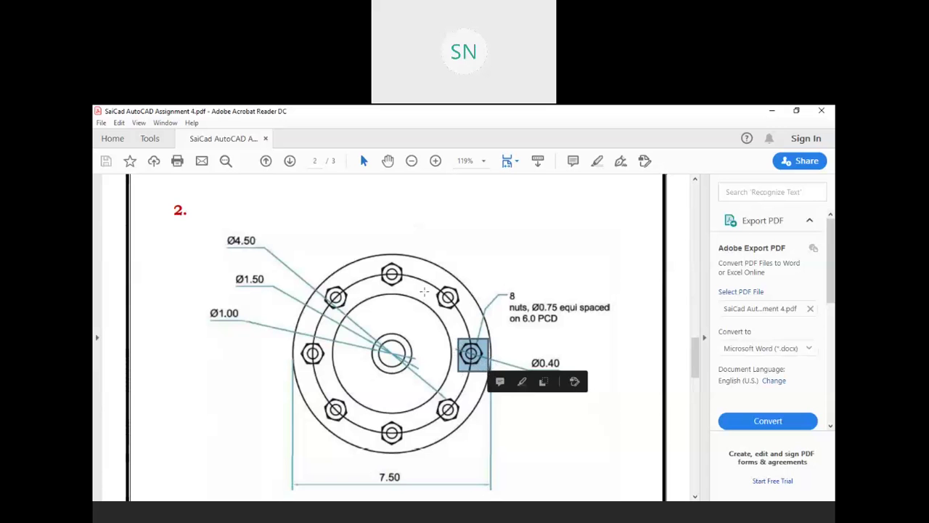
pyautogui.scroll(-10, 415, 394)
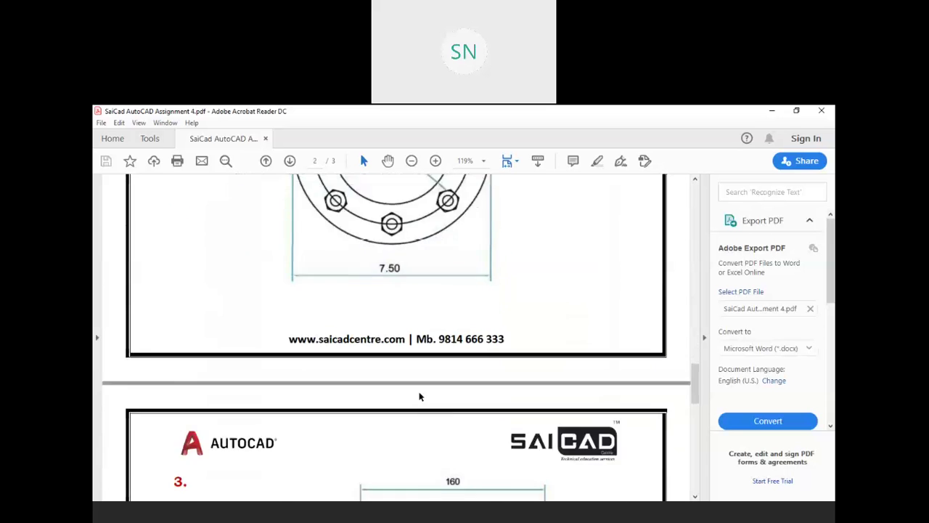
pyautogui.scroll(-5, 414, 390)
pyautogui.scroll(2, 401, 386)
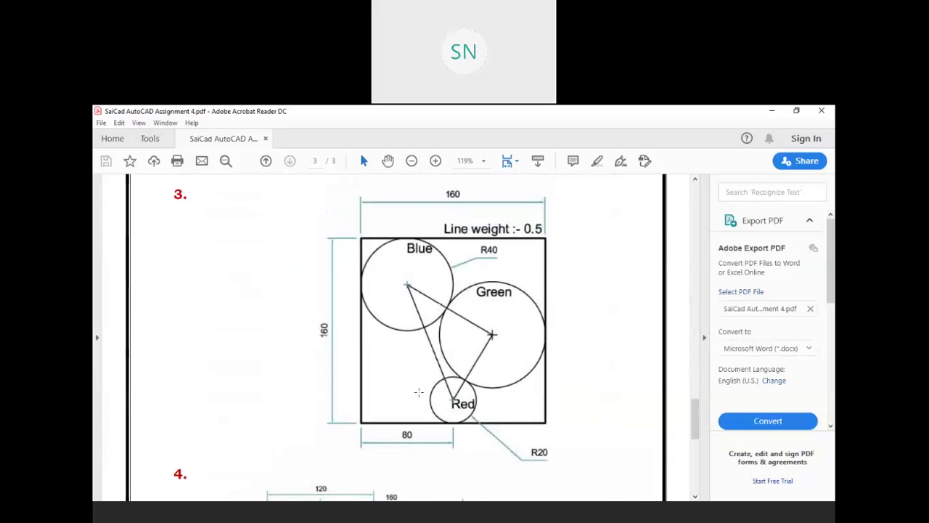
pyautogui.moveTo(437, 214); pyautogui.dragTo(545, 254)
pyautogui.moveTo(391, 266); pyautogui.dragTo(366, 247)
pyautogui.moveTo(492, 273); pyautogui.dragTo(516, 298)
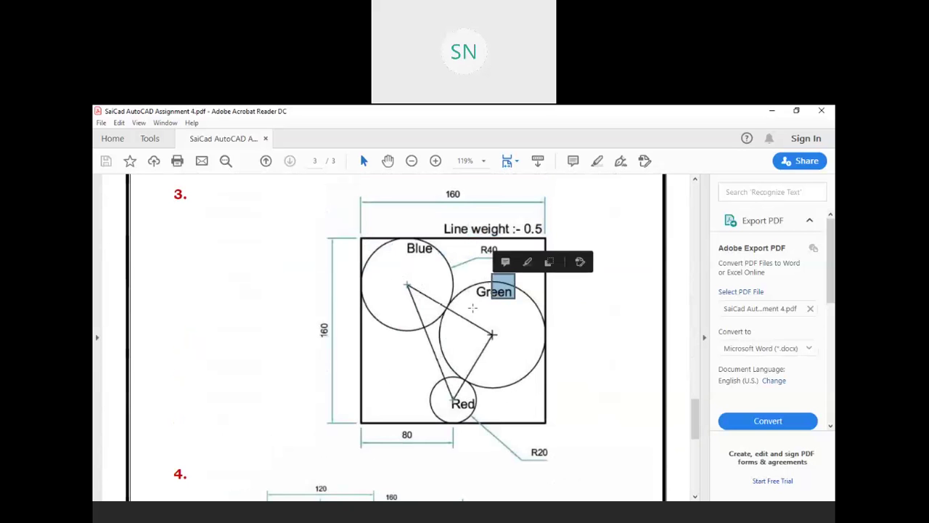
pyautogui.moveTo(436, 407); pyautogui.dragTo(396, 371)
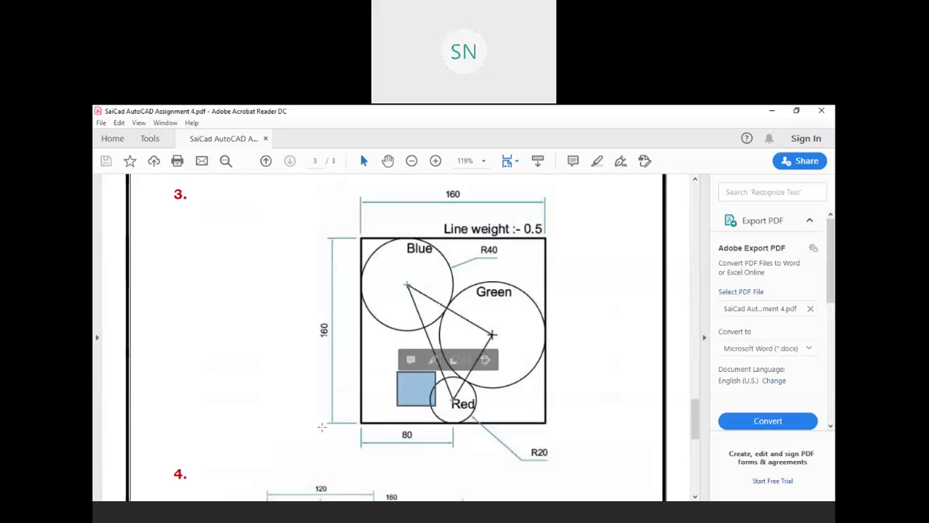
# Step: Examine the dimensions and 3D view of drawing 4's flanged pipe elbow, and return to the Assignment 4 cover page
pyautogui.click(569, 419)
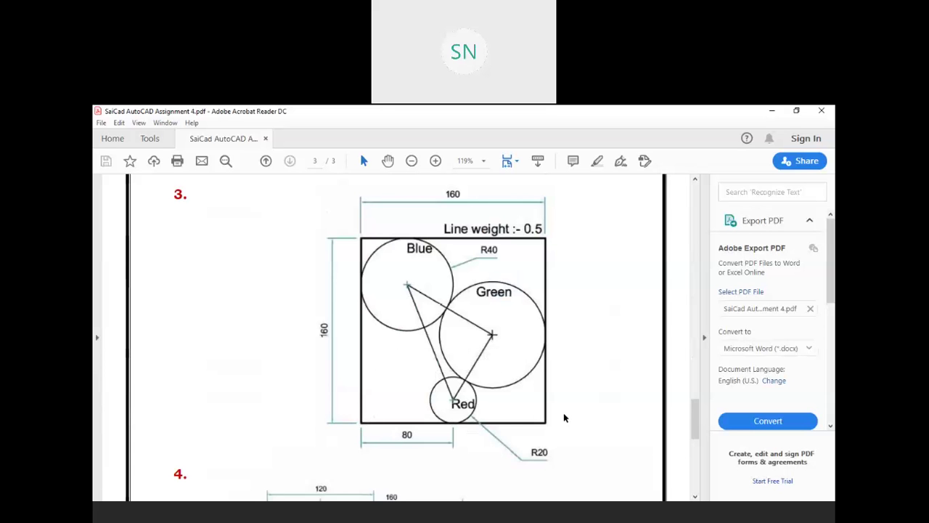
pyautogui.scroll(-2, 519, 333)
pyautogui.scroll(-8, 486, 285)
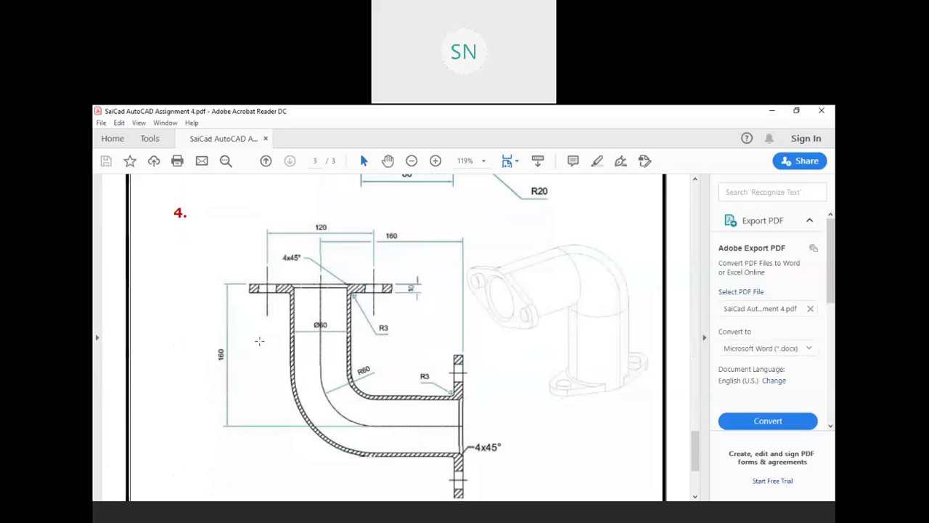
pyautogui.scroll(-2, 485, 421)
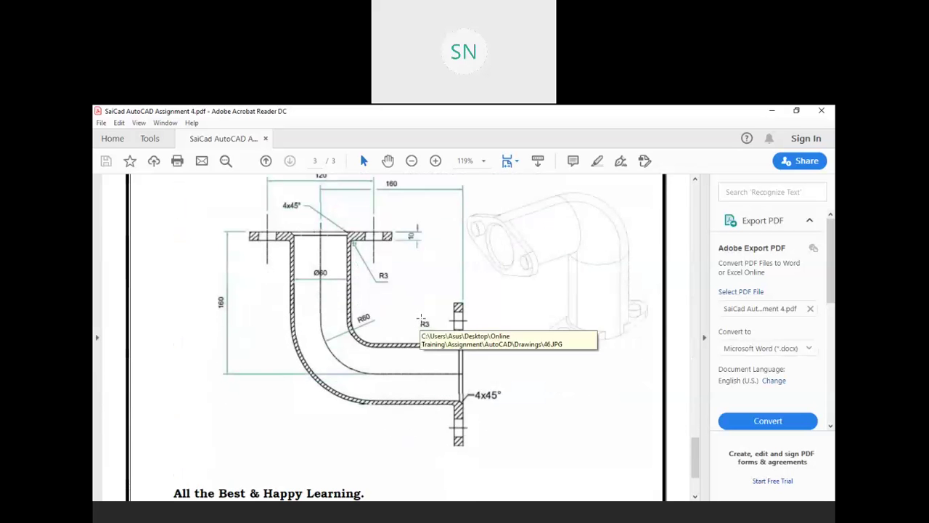
pyautogui.scroll(3, 448, 345)
pyautogui.scroll(8, 450, 346)
pyautogui.scroll(15, 453, 348)
pyautogui.scroll(15, 457, 346)
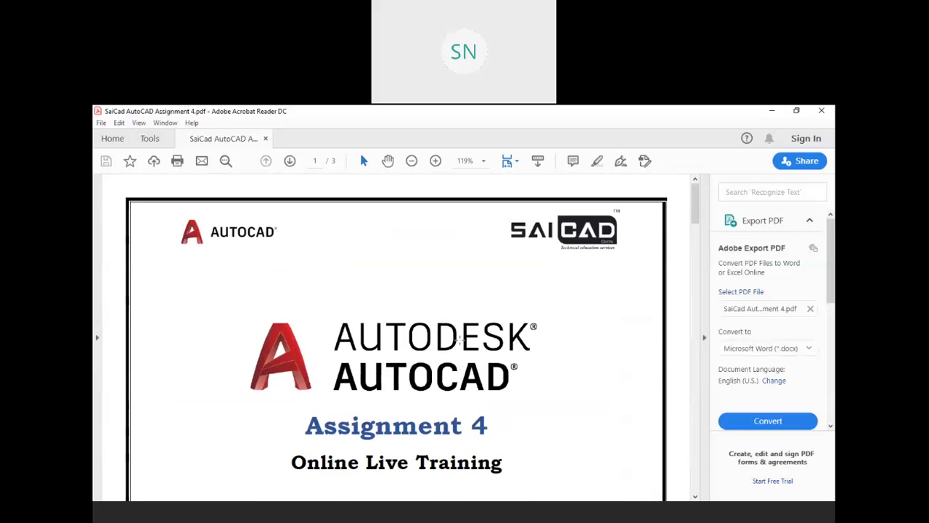
# Step: Point out the training centre's mobile number in the page footer above drawing 3 by highlighting it briefly
pyautogui.scroll(-15, 461, 346)
pyautogui.scroll(-15, 463, 347)
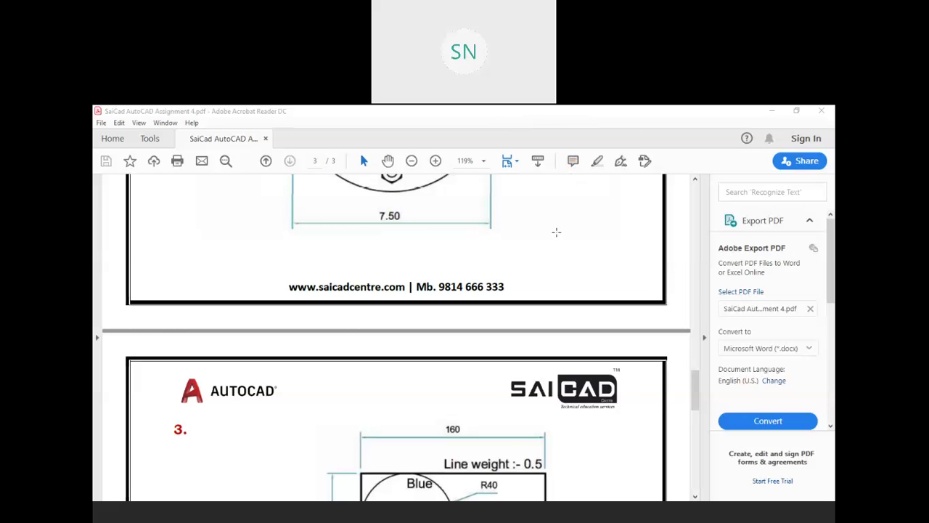
pyautogui.scroll(-2, 553, 242)
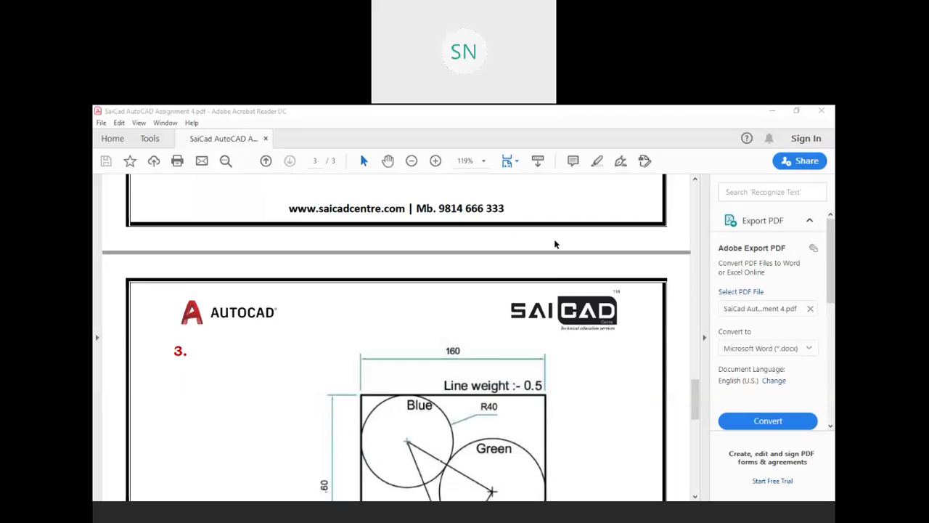
pyautogui.scroll(1, 555, 244)
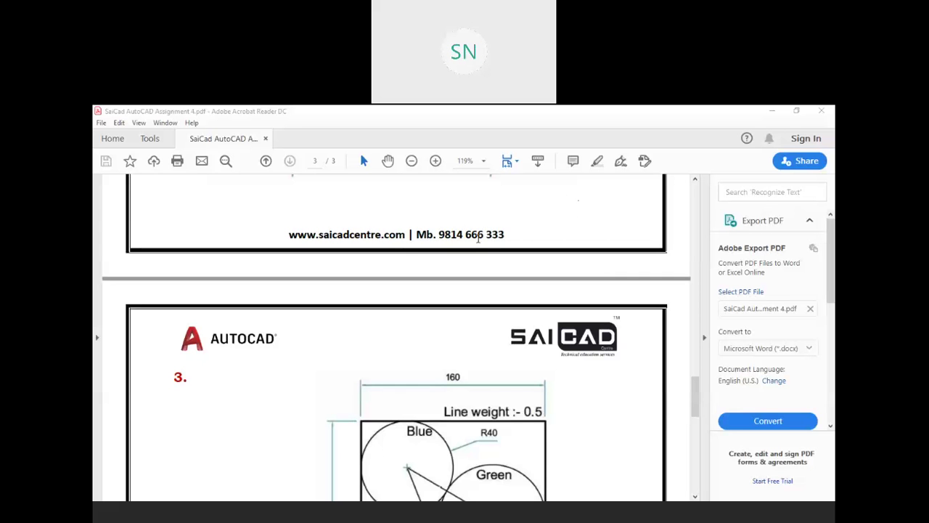
pyautogui.moveTo(436, 226); pyautogui.dragTo(508, 243)
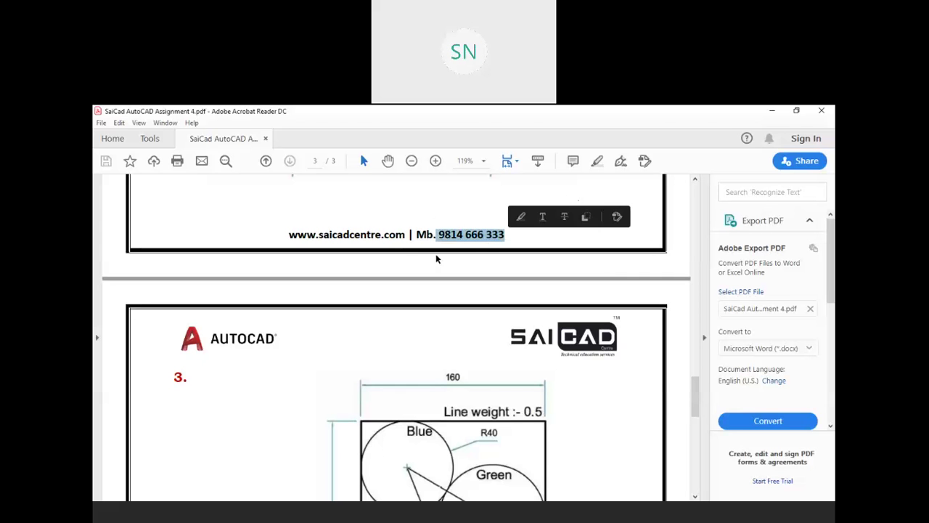
pyautogui.click(411, 216)
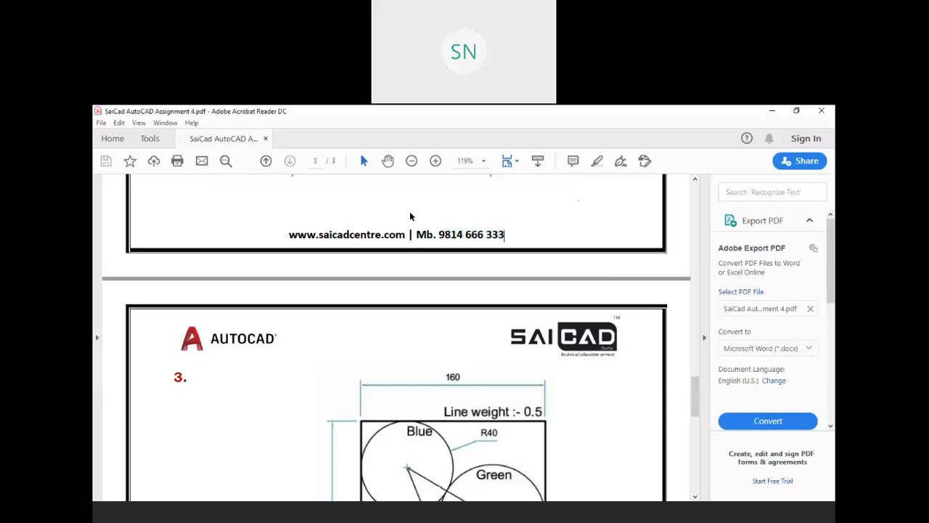